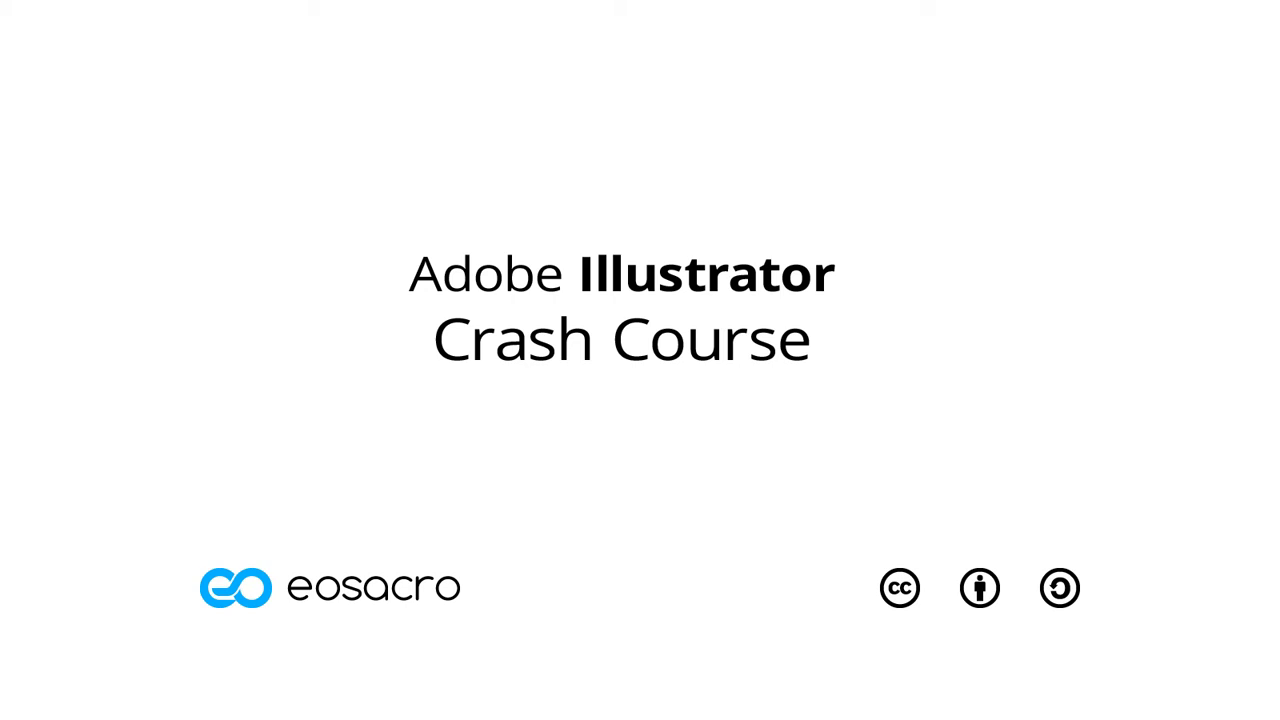
- Draw a rounded rectangle about 199 by 217 px with a reduced corner radius, plus a lens flare on the artboard
drag(540, 358, 686, 520)
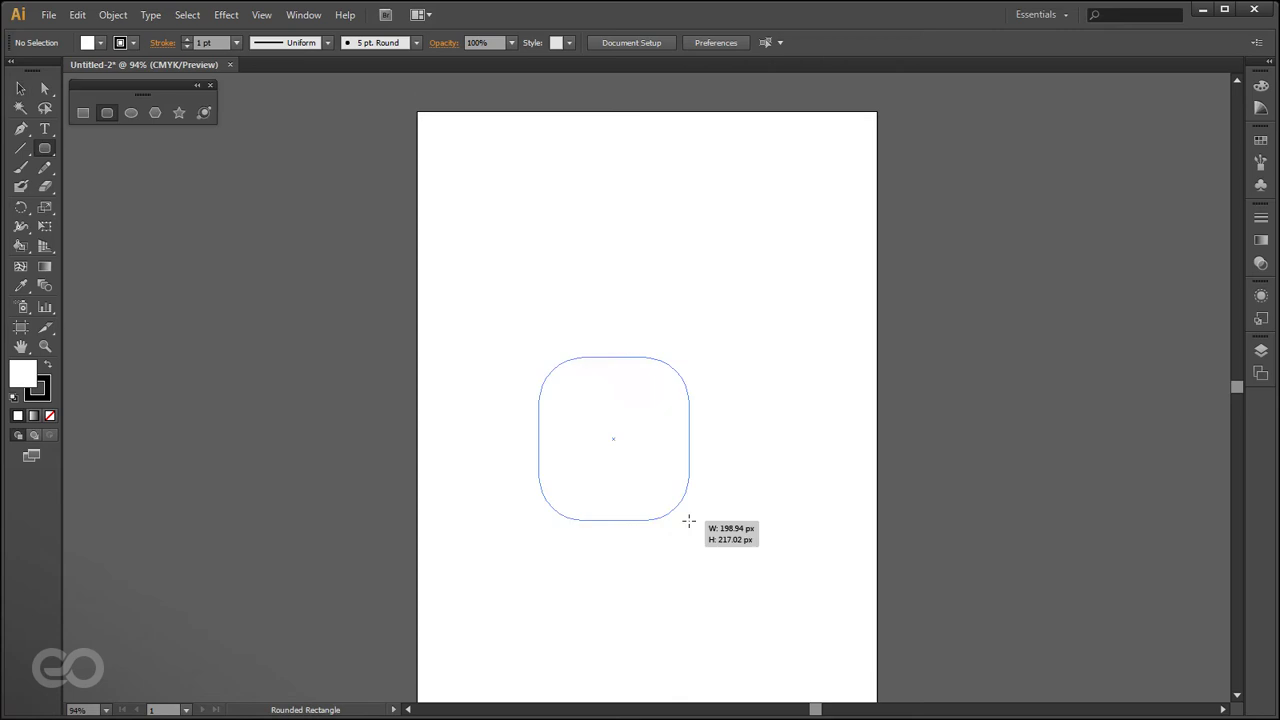
key(Down)
key(Down)
key(Down)
click(204, 112)
mouse_move(500, 214)
mouse_down()
mouse_move(540, 250)
mouse_move(563, 414)
mouse_up()
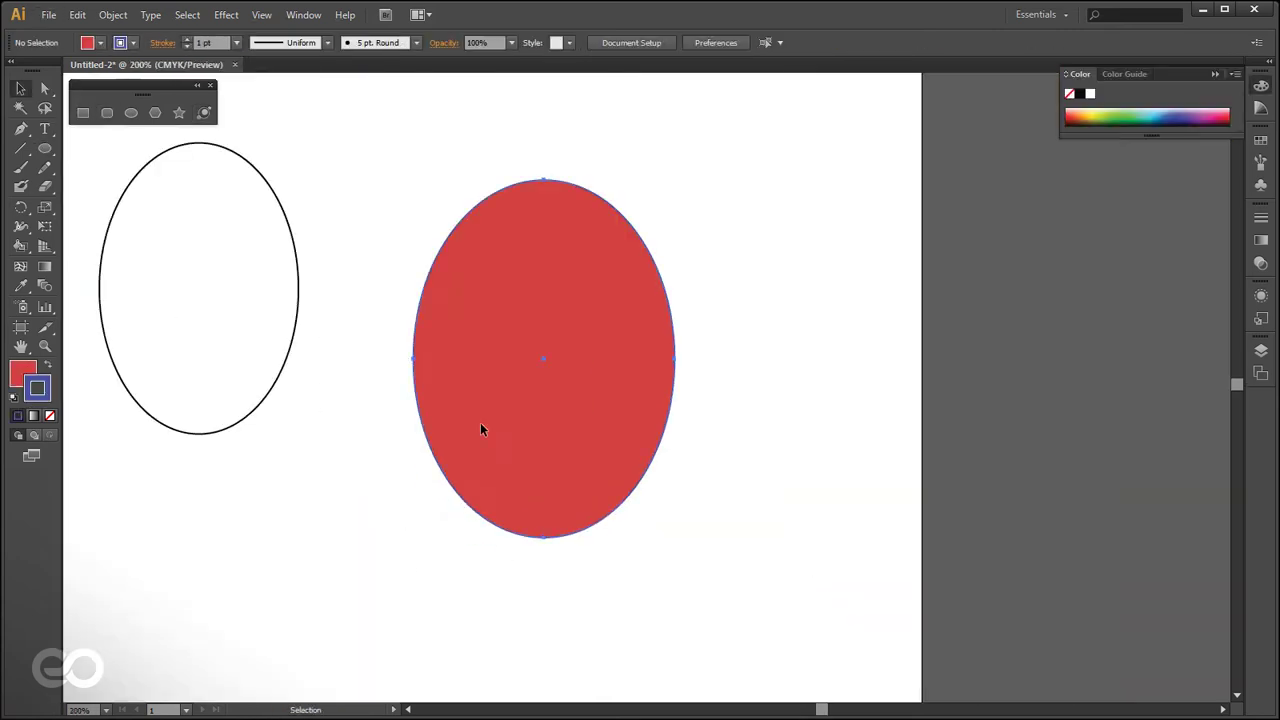
- Swap the fill and stroke colours of the red ellipse
click(540, 360)
click(47, 365)
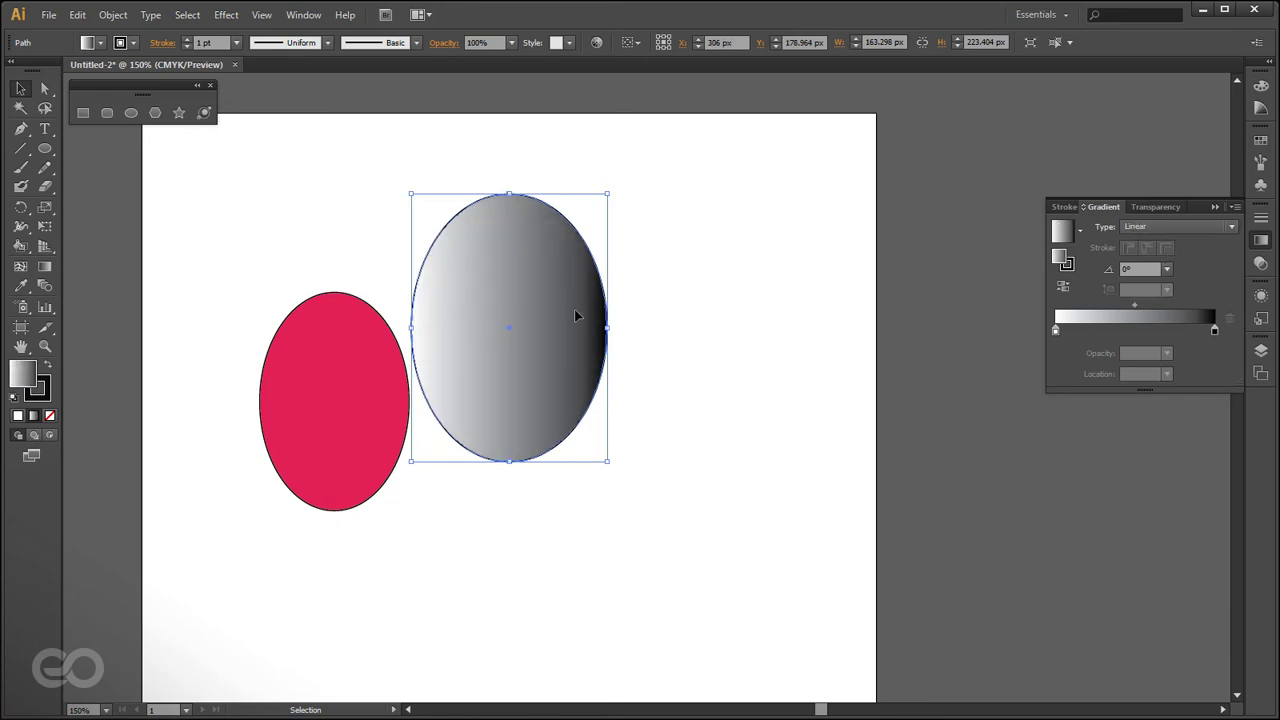
- Redirect the linear gradient of the larger ellipse diagonally downward with the Gradient tool
key(g)
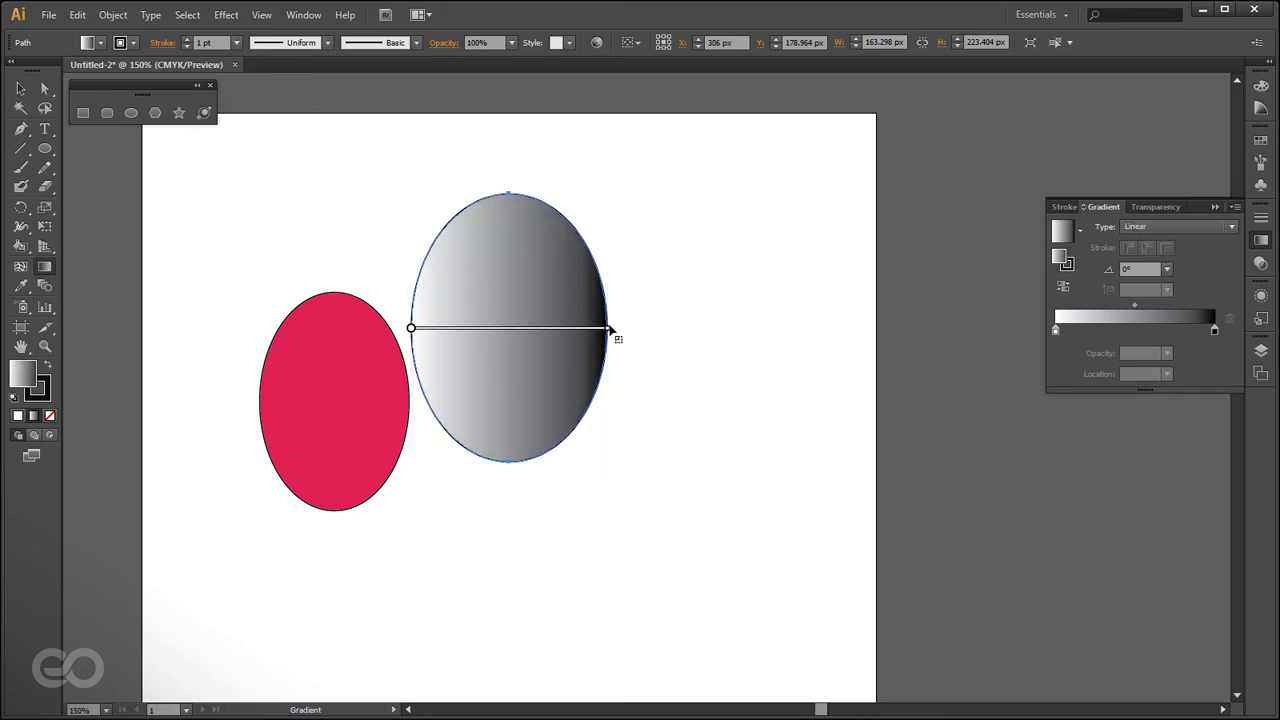
drag(457, 330, 543, 366)
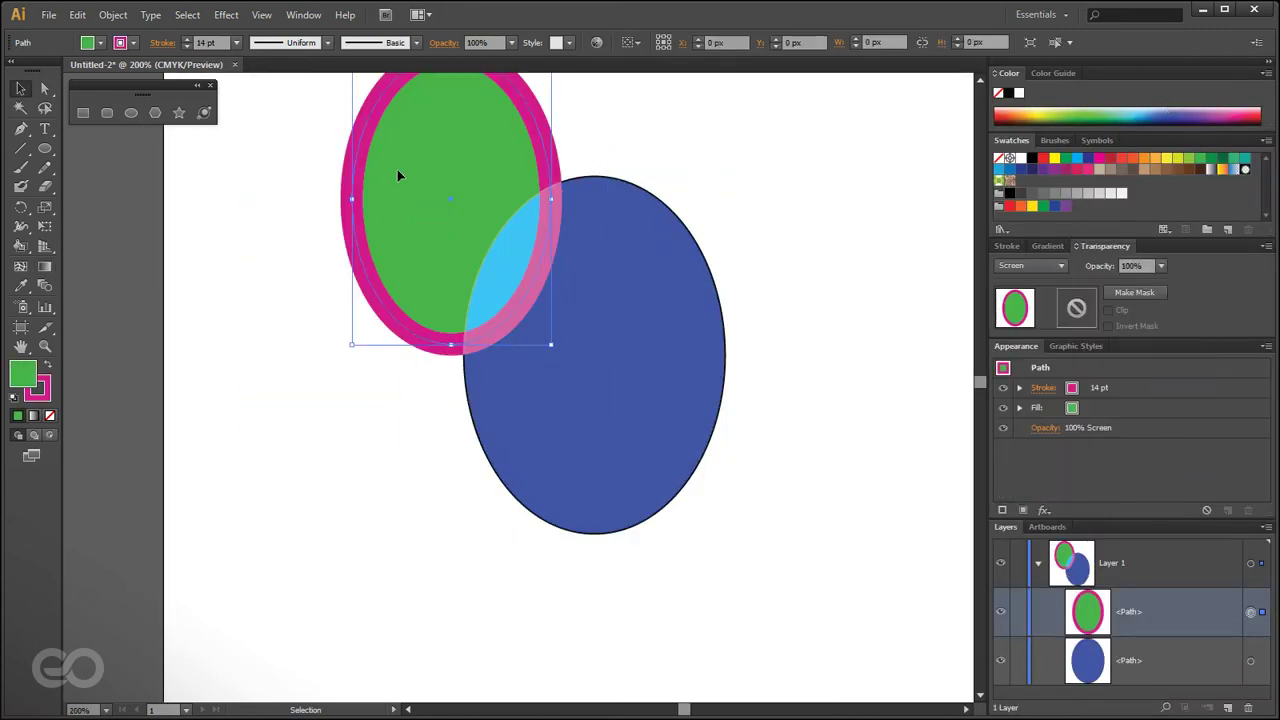
- Deselect the green ellipse and enter isolation mode on the group of ellipses at the right side of the artboard
key(ctrl+shift+a)
key(ctrl+minus)
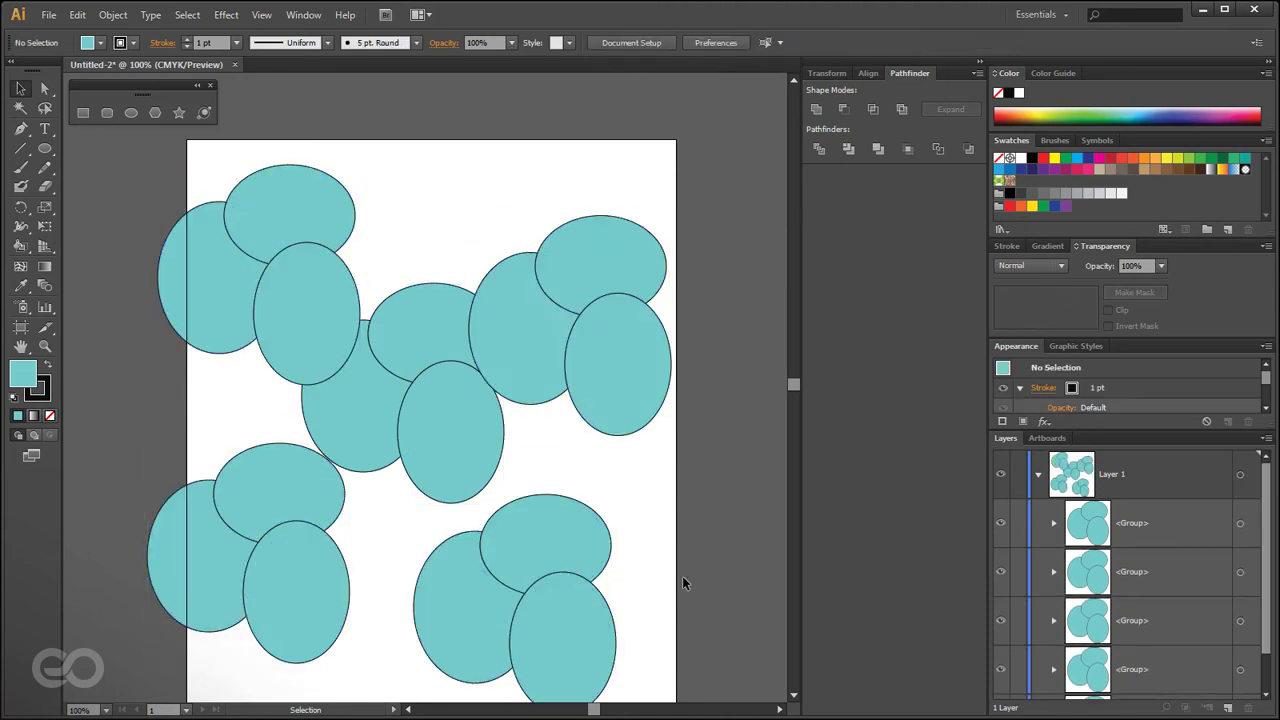
click(363, 390)
double_click(603, 386)
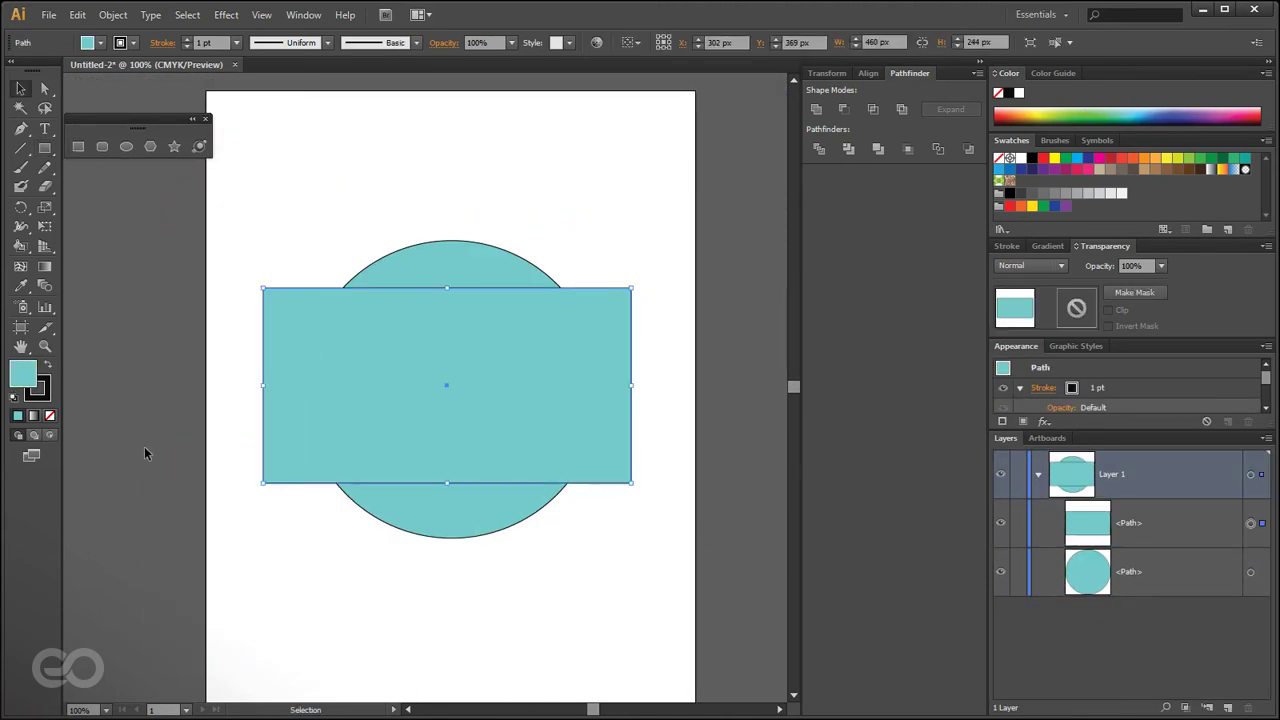
- Make a clipping mask from the circle and the rectangle in front of it
key(ctrl+a)
click(113, 14)
key(ctrl+7)
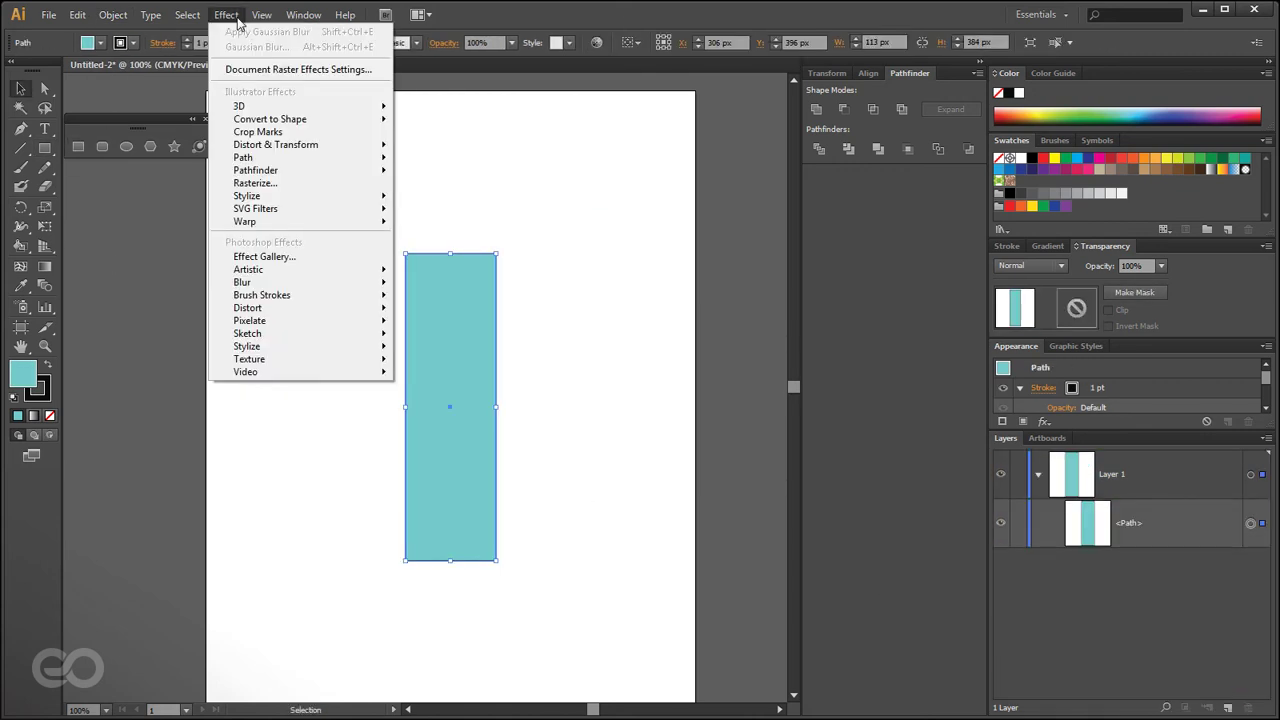
- Apply a Gaussian Blur to the tall rectangle and shift it to the right on the artboard
mouse_move(340, 286)
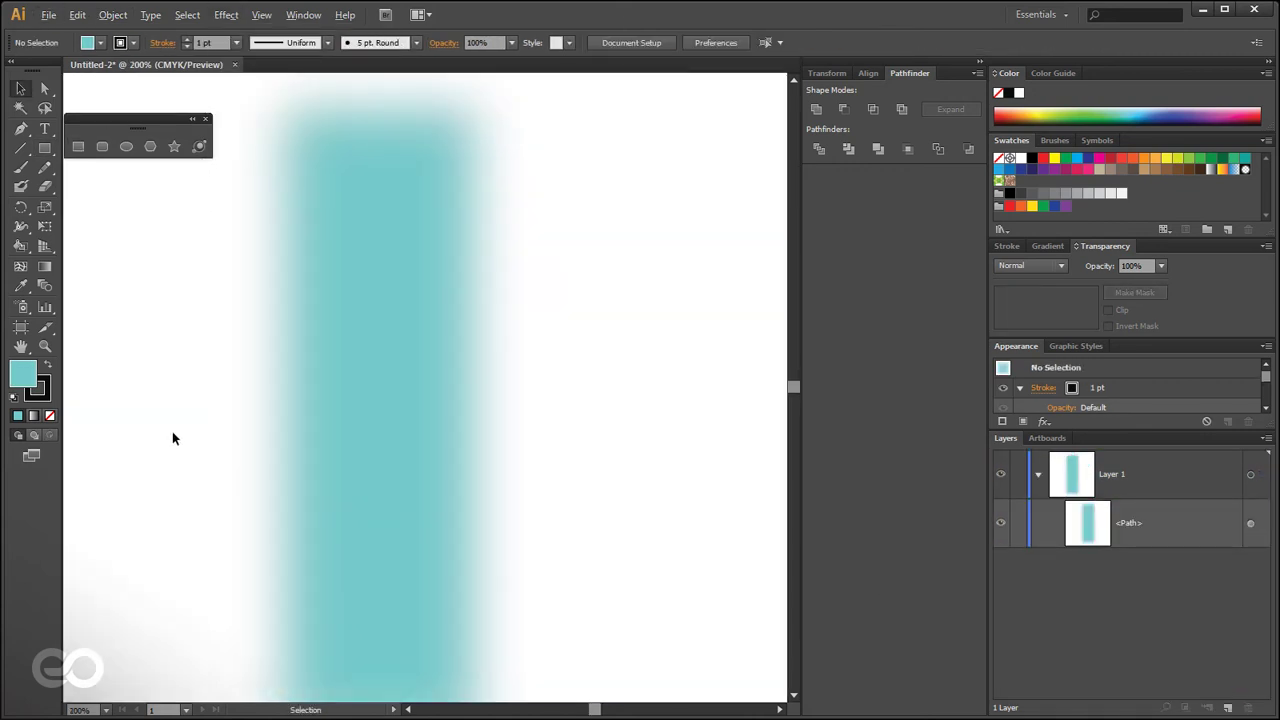
drag(465, 392, 704, 368)
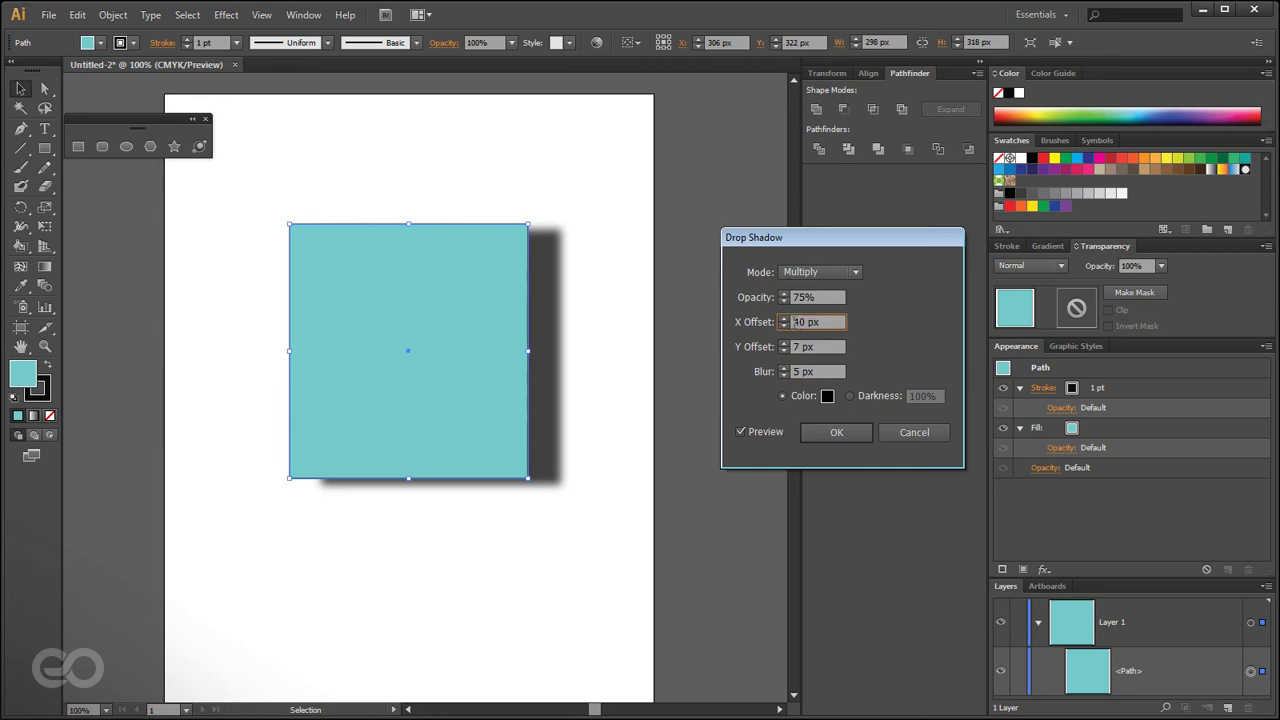
- Set the X offset of the square's drop shadow to 10 px
key(Down)
key(Down)
key(Down)
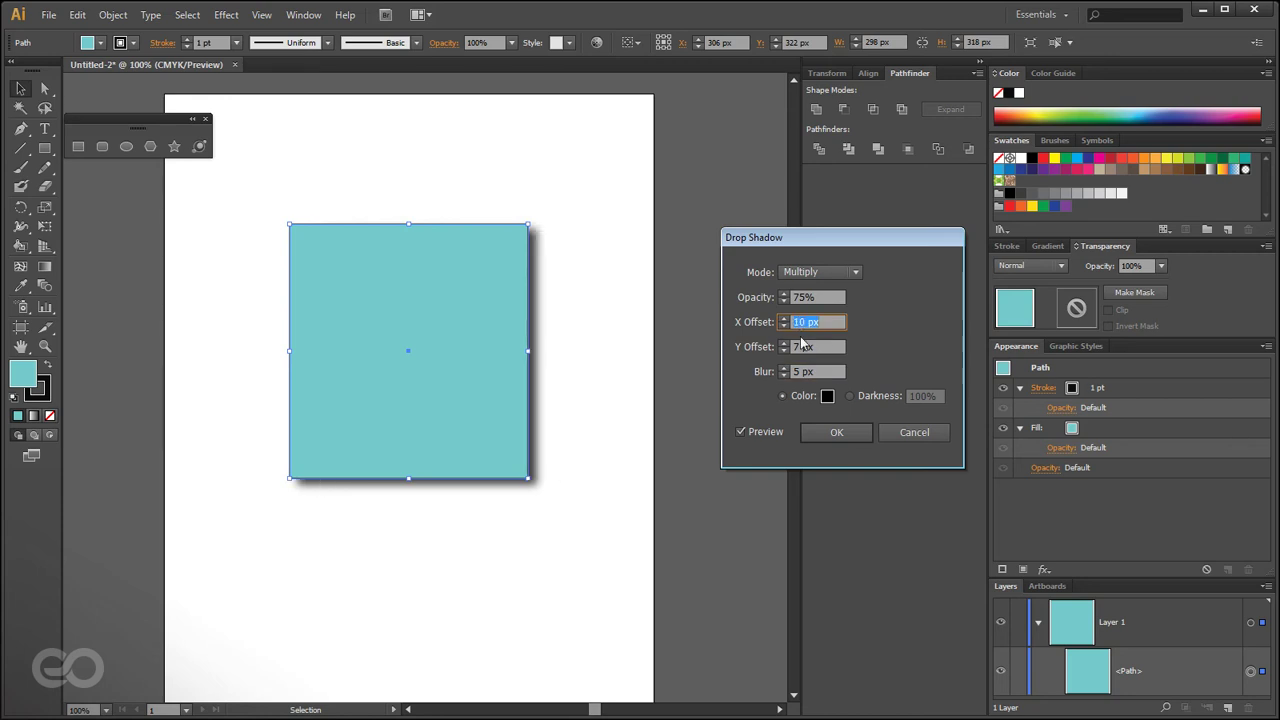
key(Tab)
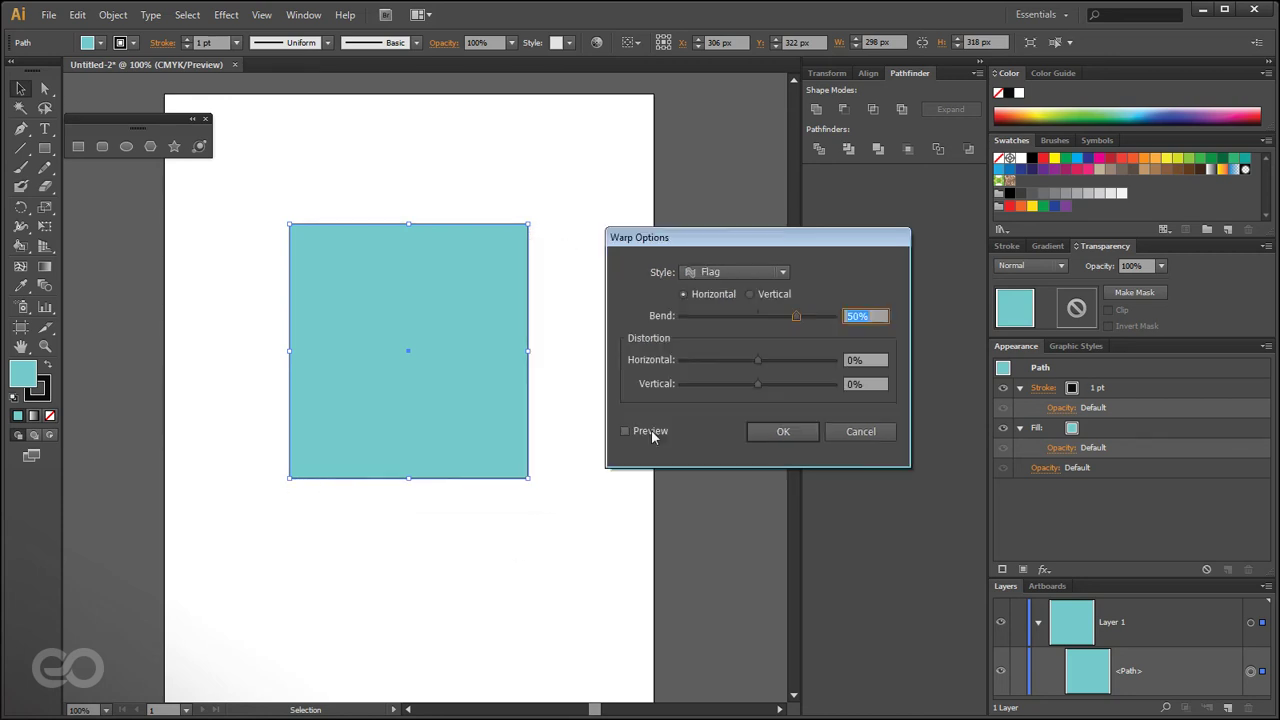
- Apply a horizontal Flag warp with a 50% bend to the square and edit its outline with the Pen tool
click(650, 431)
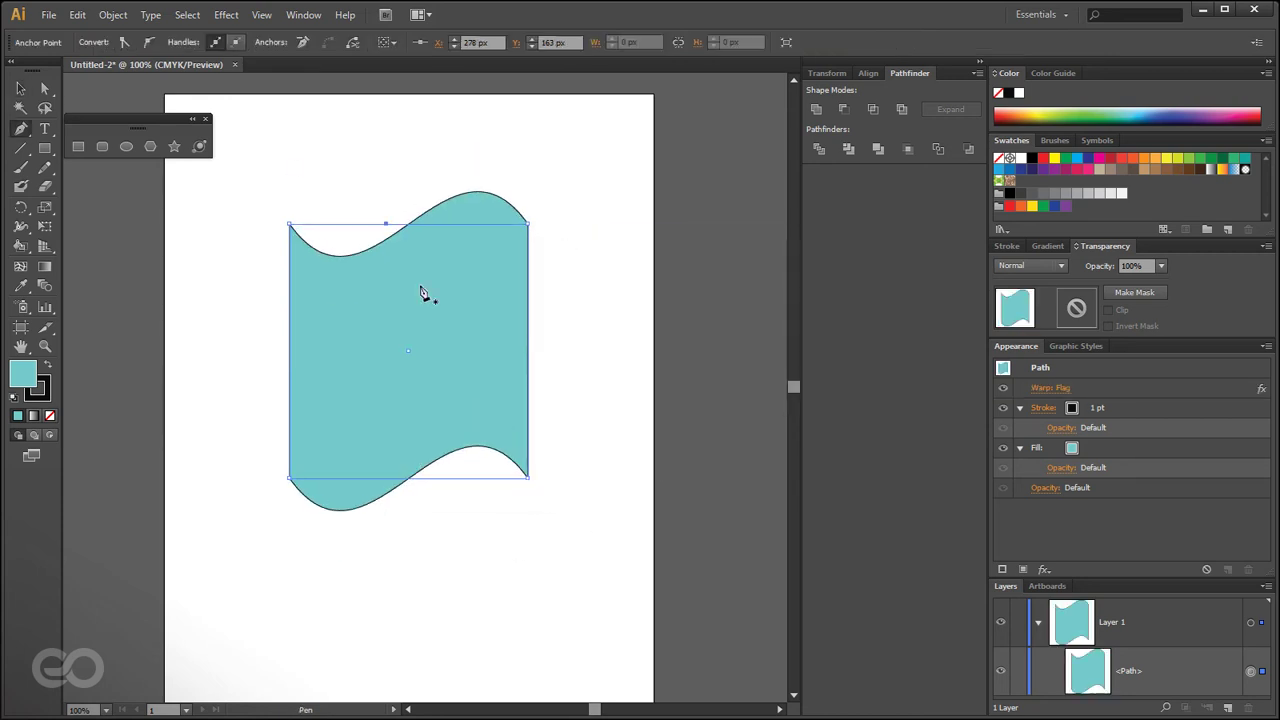
drag(423, 289, 537, 229)
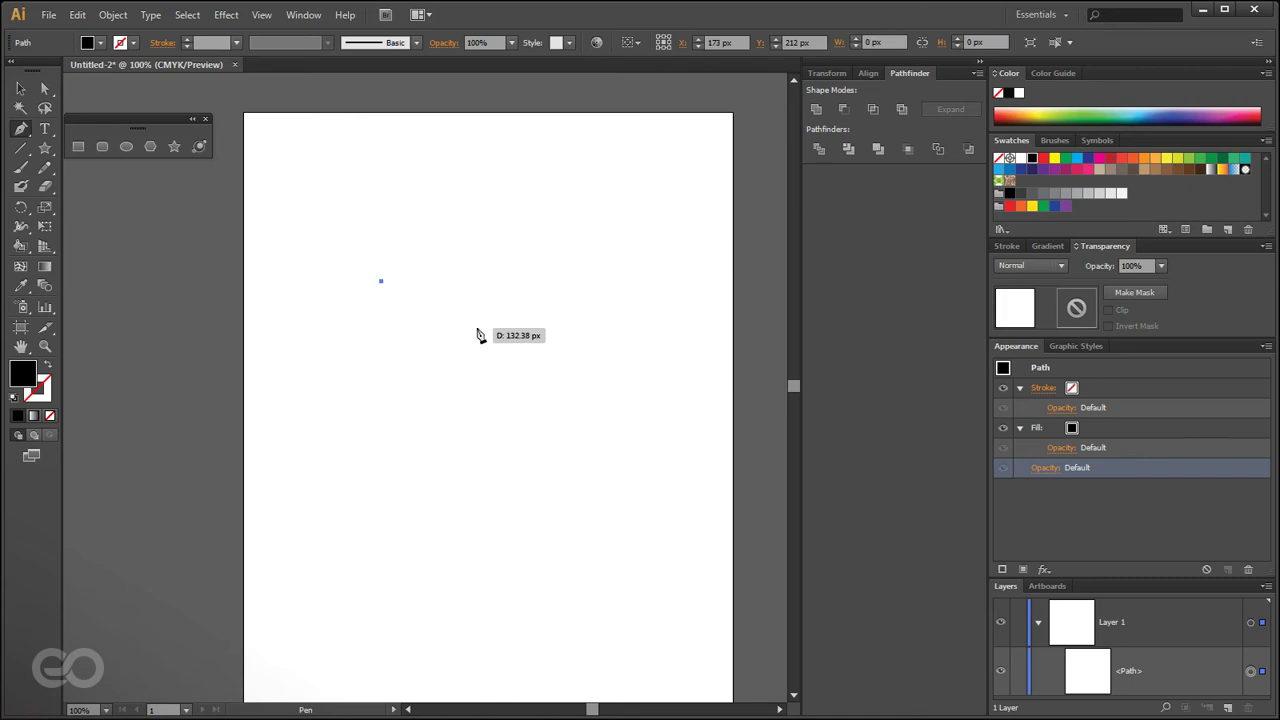
- Draw a closed, curved paisley shape with the Pen tool, using smooth anchor points and a black fill
drag(476, 327, 514, 457)
drag(437, 466, 363, 443)
drag(322, 540, 340, 600)
drag(527, 604, 586, 551)
drag(601, 280, 569, 226)
drag(381, 281, 300, 370)
- Reshape the paisley by repositioning its anchor points with the Direct Selection tool to refine the neck, tip and belly curves
key(a)
drag(601, 280, 514, 290)
drag(394, 451, 438, 473)
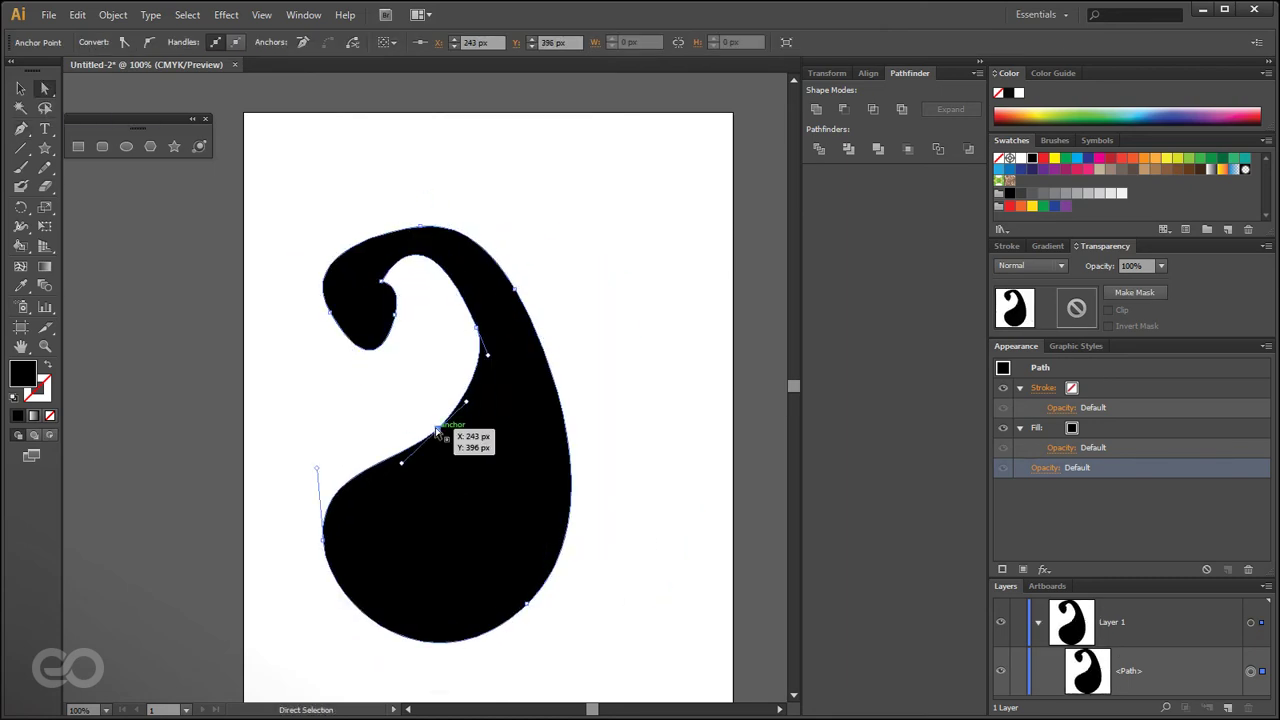
drag(322, 540, 323, 591)
drag(514, 290, 537, 271)
drag(420, 228, 391, 220)
drag(476, 327, 488, 326)
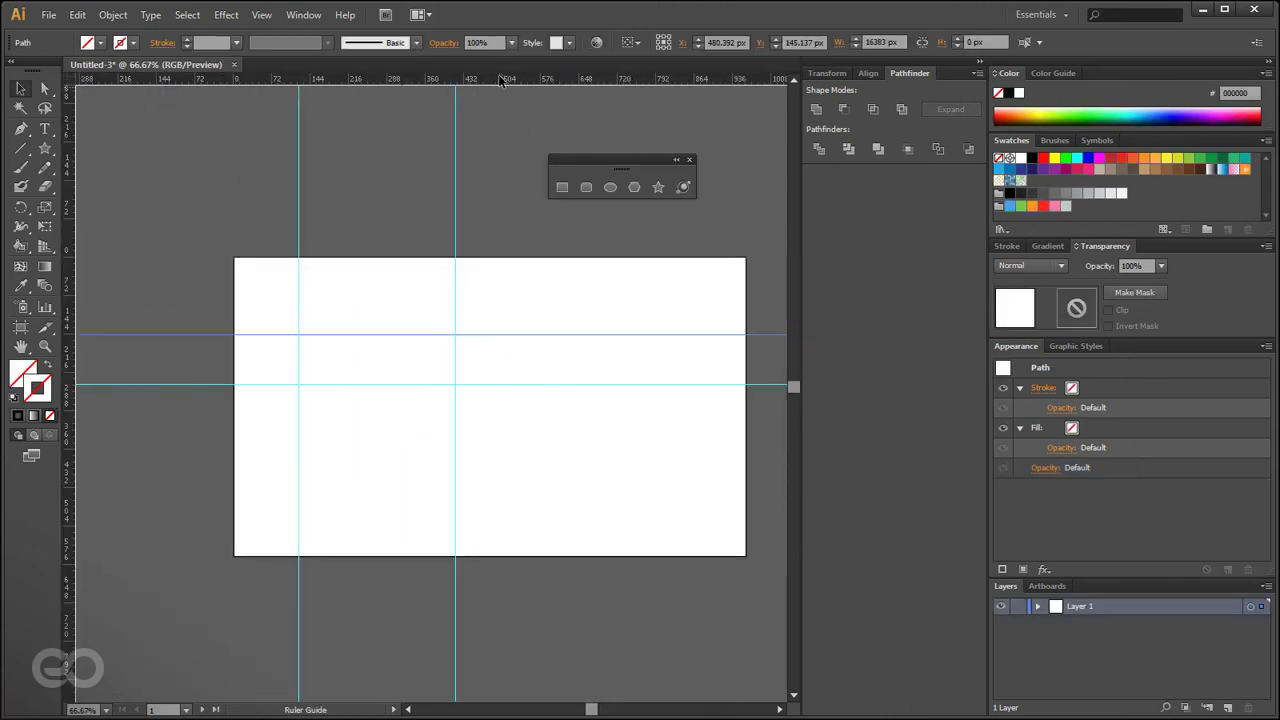
- Display the document grid in addition to the ruler guides
scroll(506, 451, up, 5)
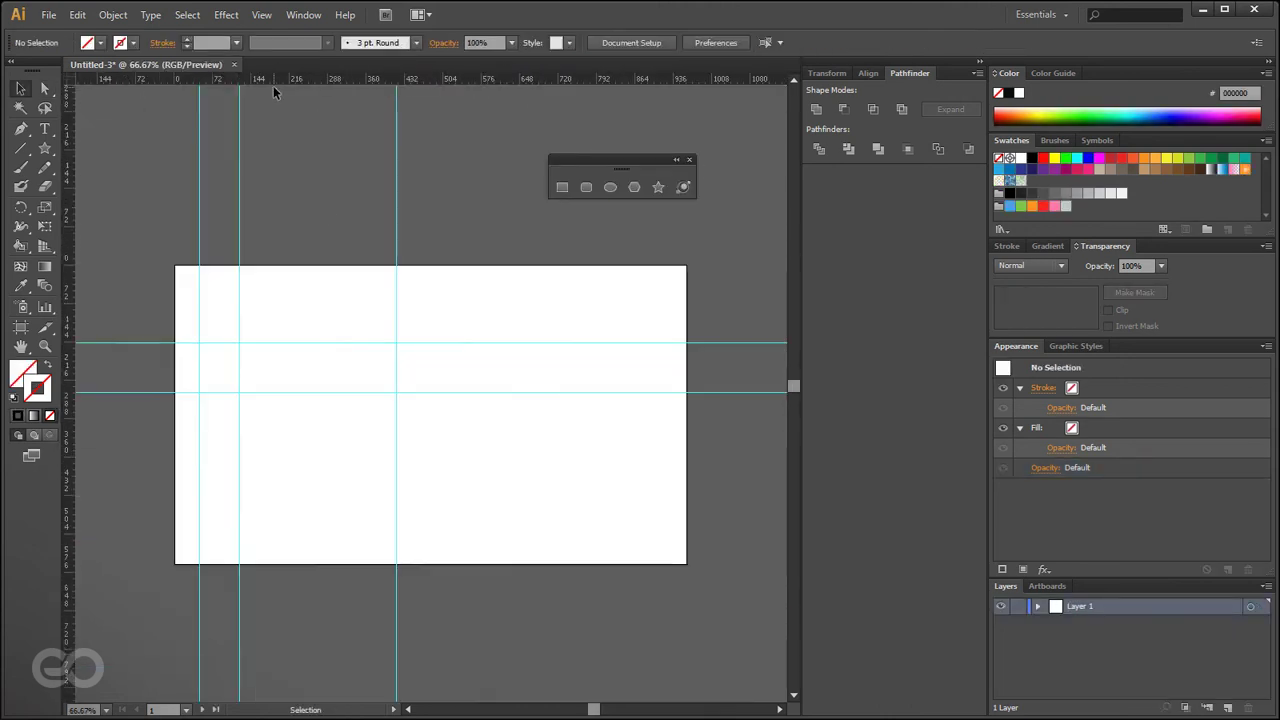
click(261, 14)
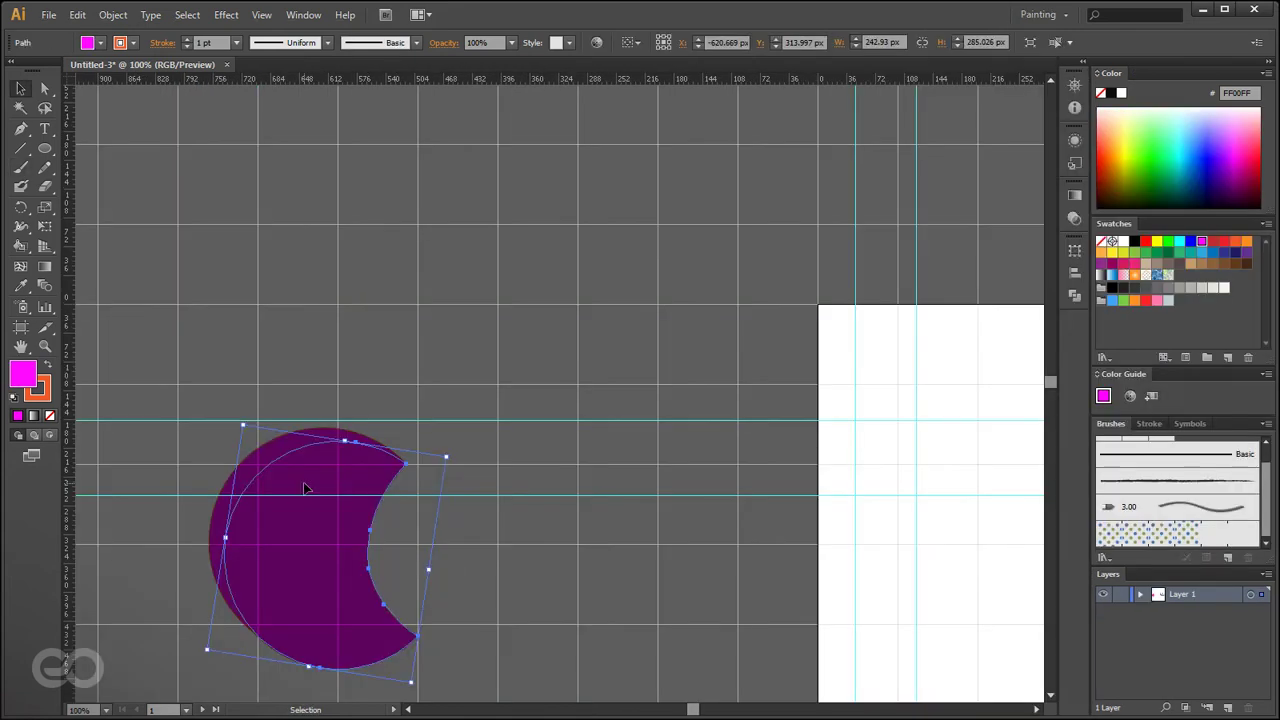
right_click(309, 468)
mouse_move(358, 680)
click(585, 545)
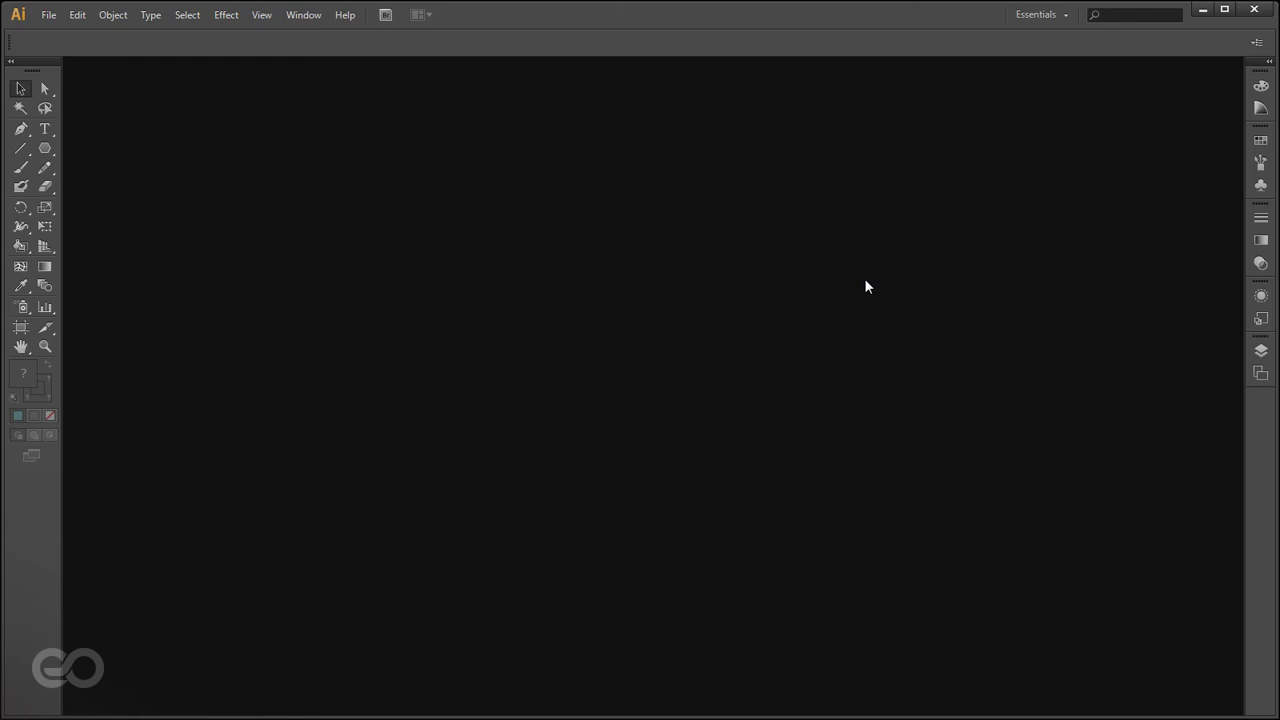
- Choose the Essentials workspace and reset it to its default layout
click(1037, 16)
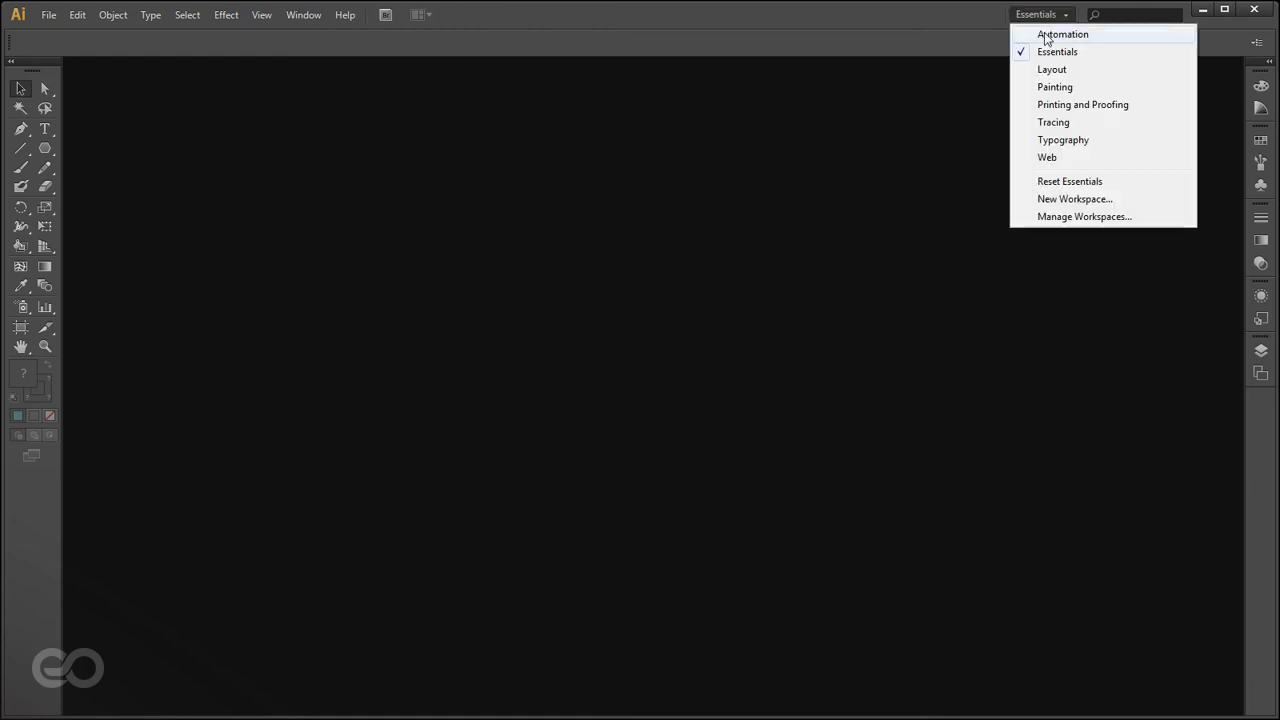
click(1050, 55)
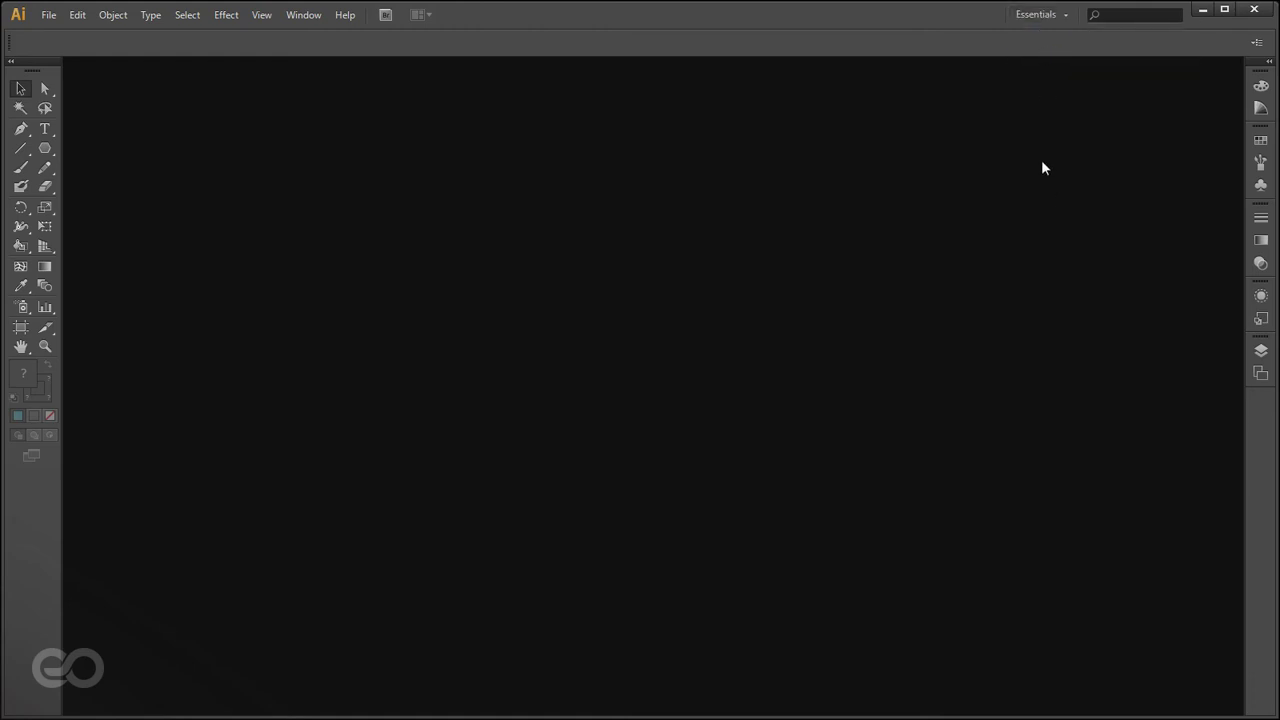
click(1036, 16)
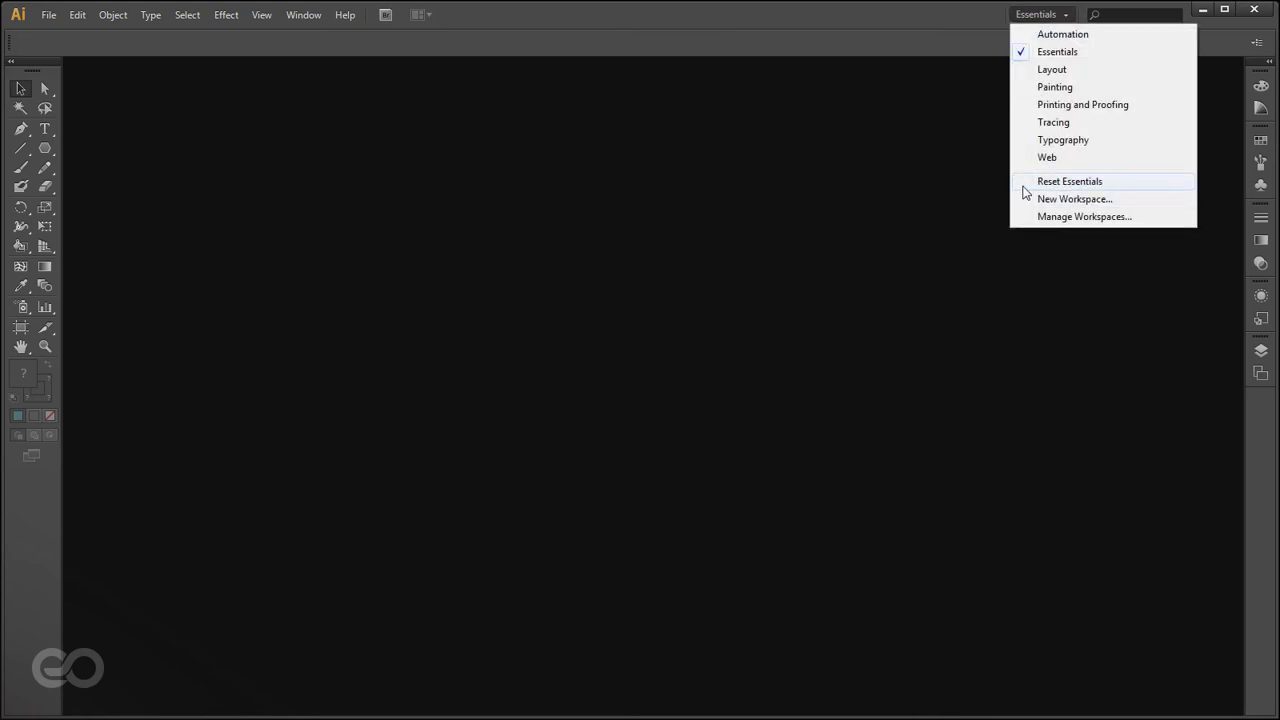
click(1068, 181)
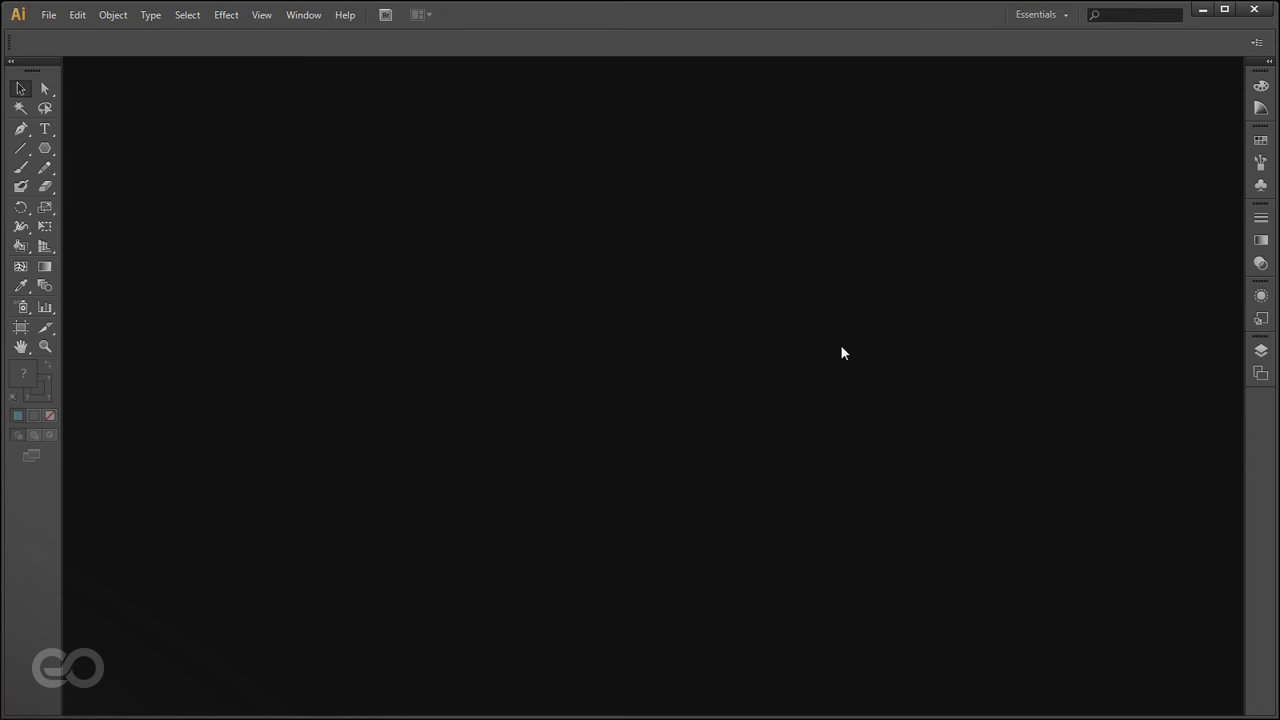
- Create a new Letter-size document of 612 by 792 px with one portrait artboard in CMYK colour mode
click(47, 17)
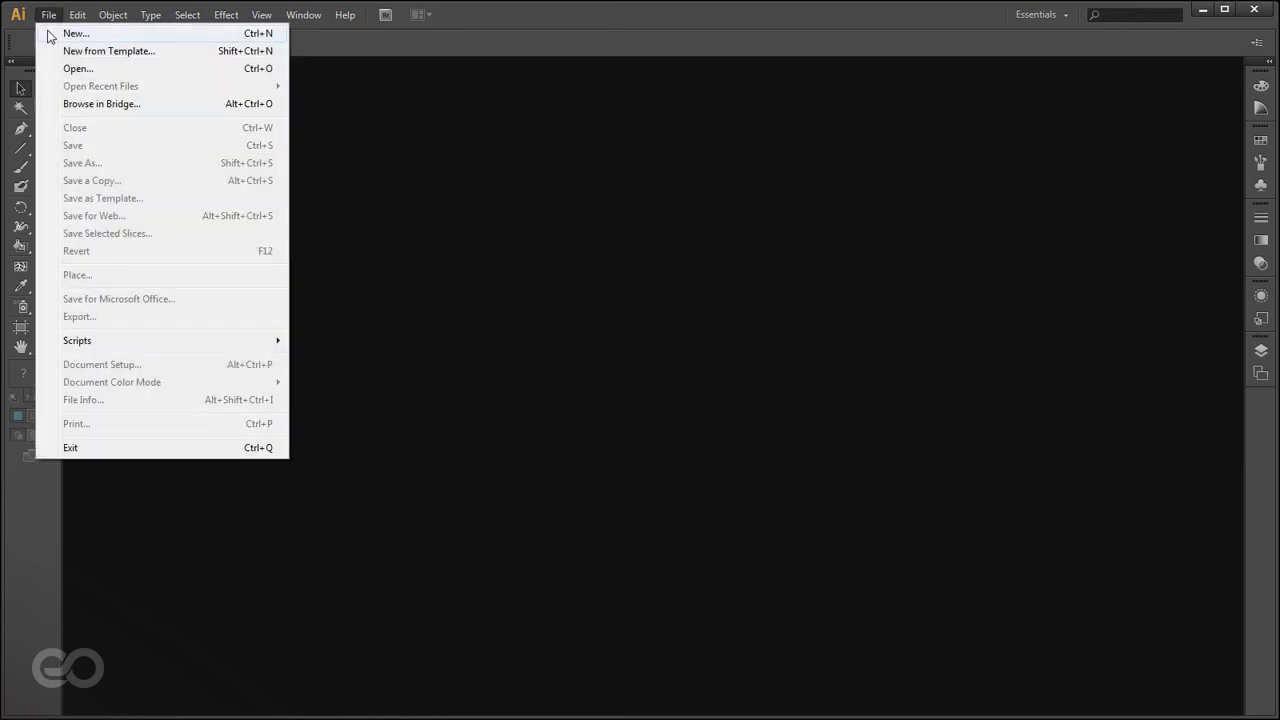
click(52, 33)
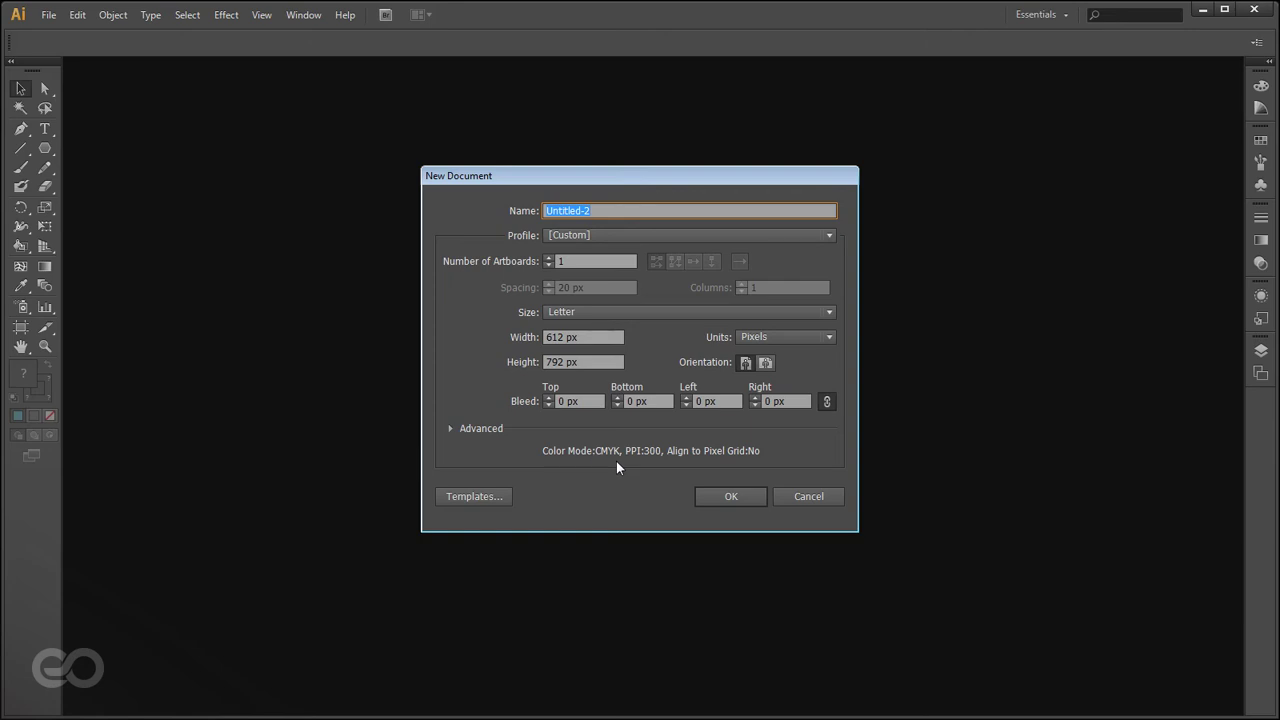
click(710, 498)
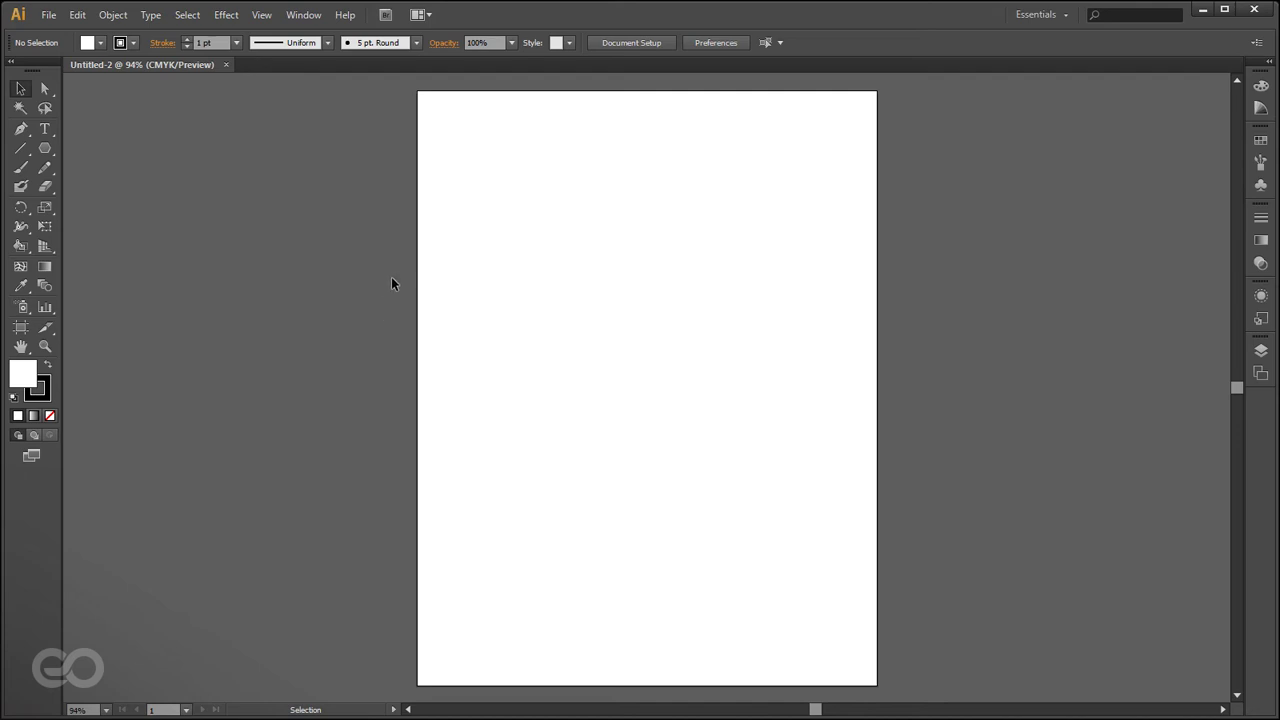
- Detach the shape tools into a floating palette placed beside the toolbox and choose the Rectangle tool
click(43, 152)
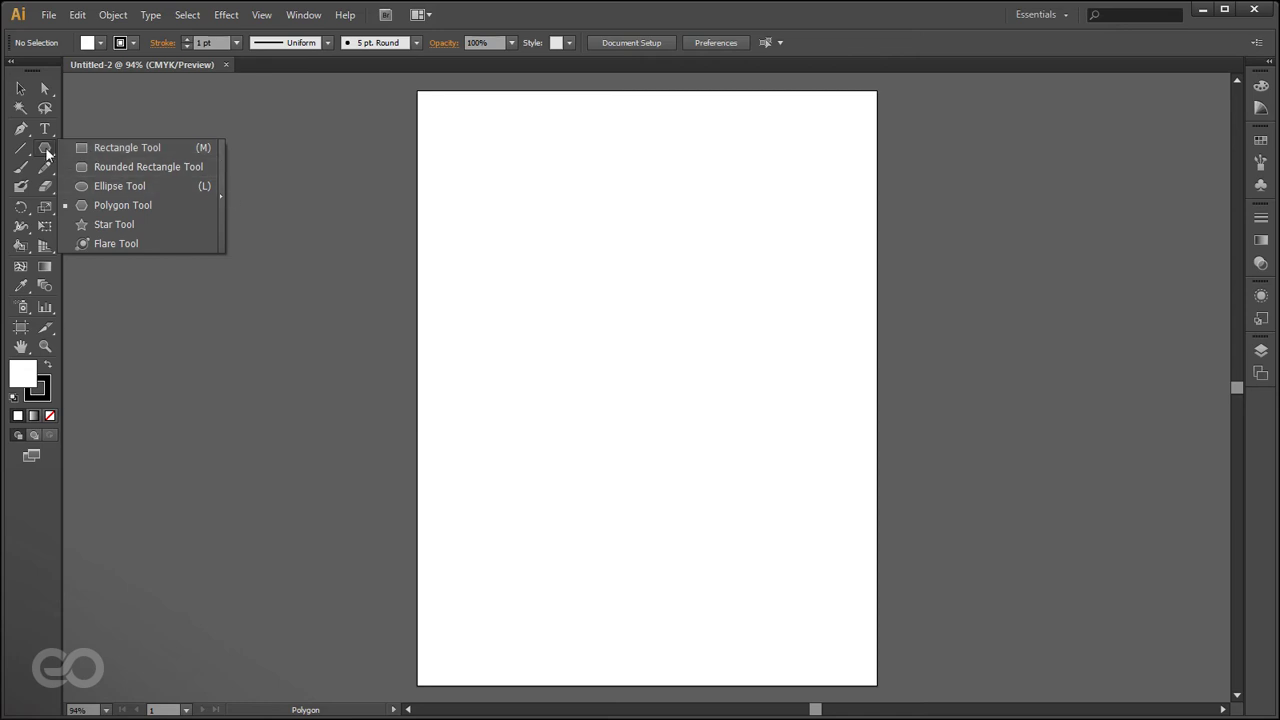
click(47, 153)
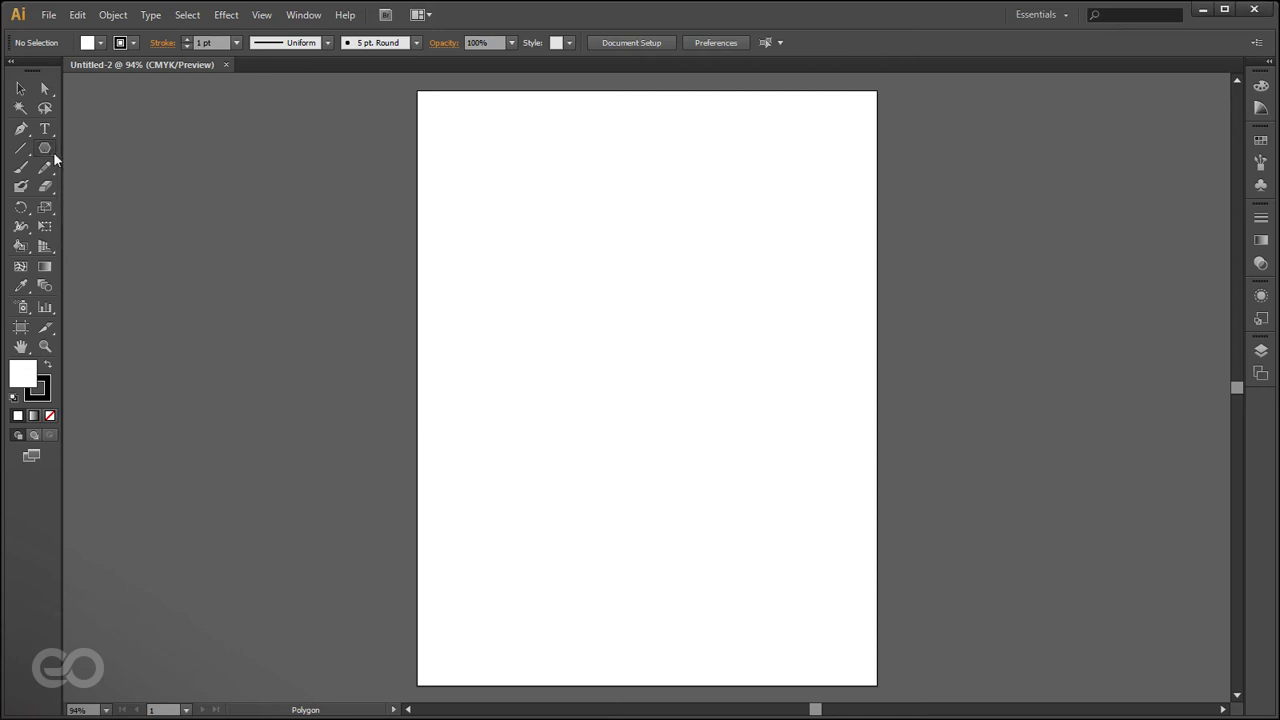
click(48, 150)
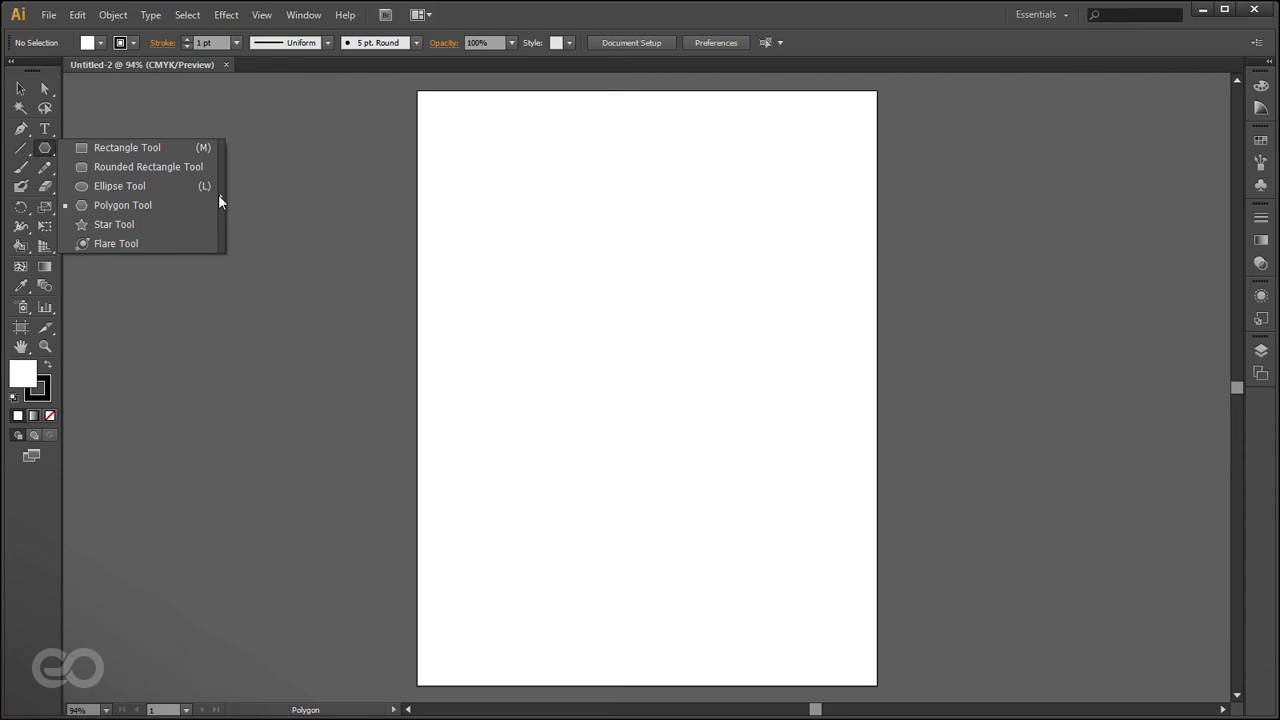
click(218, 194)
drag(135, 157, 146, 86)
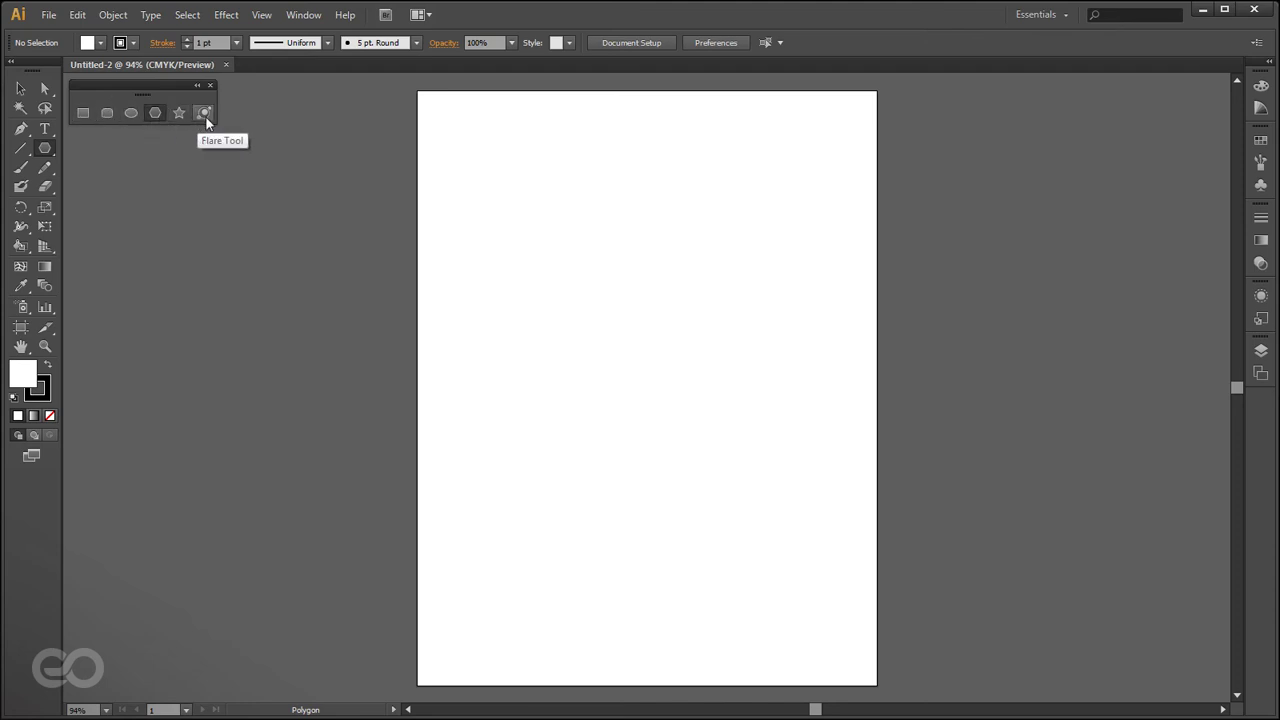
click(83, 113)
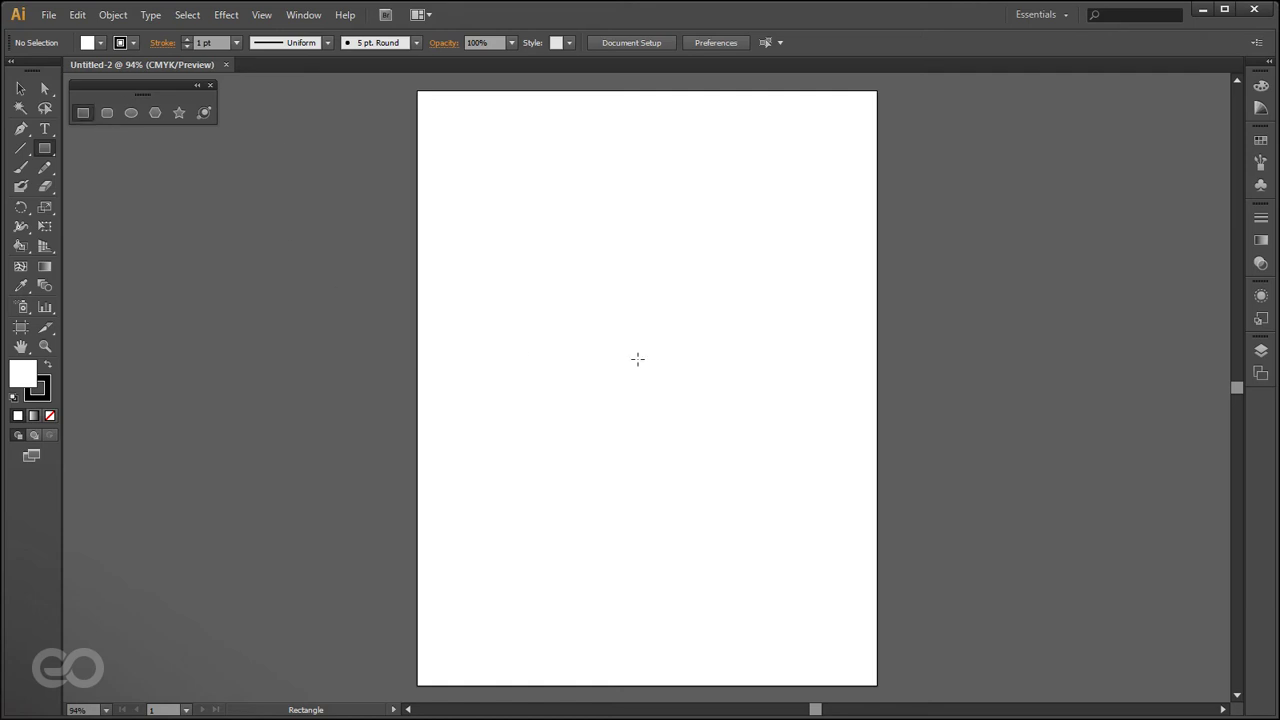
- Draw a rectangle about 349 by 247 px on the artboard's upper half and another about 353 by 272 px below it
drag(458, 192, 720, 378)
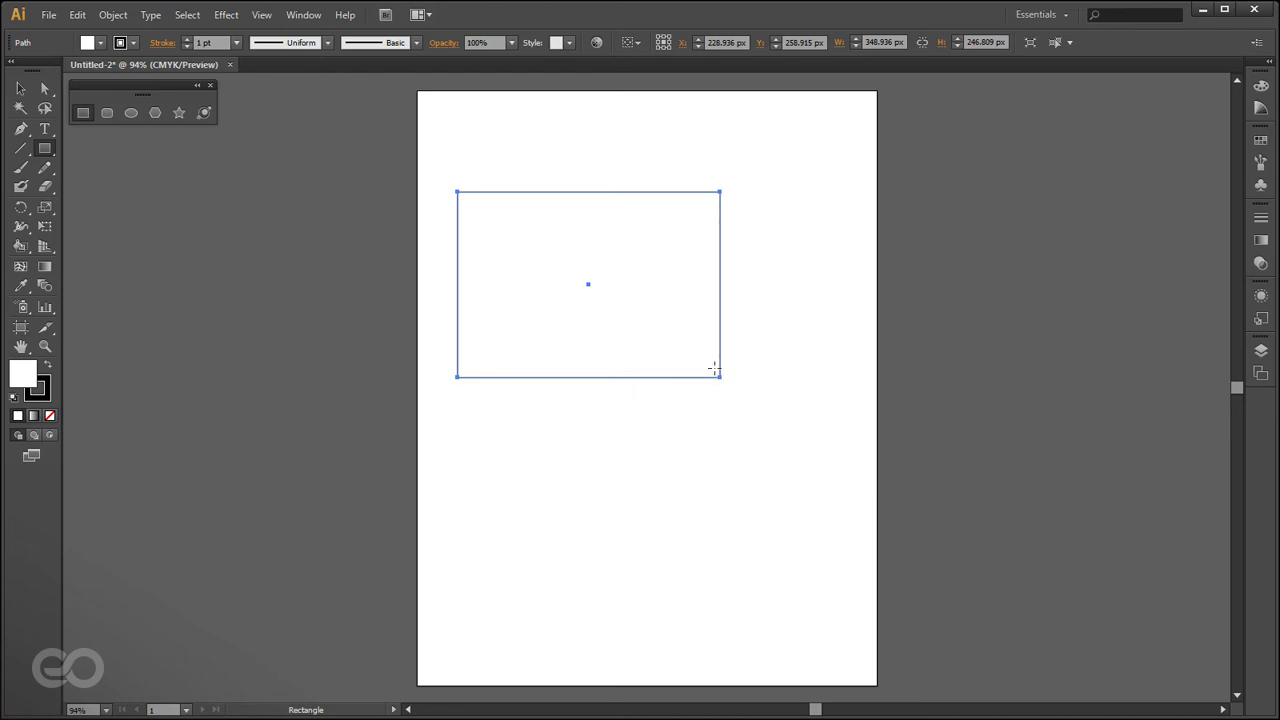
drag(484, 642, 750, 437)
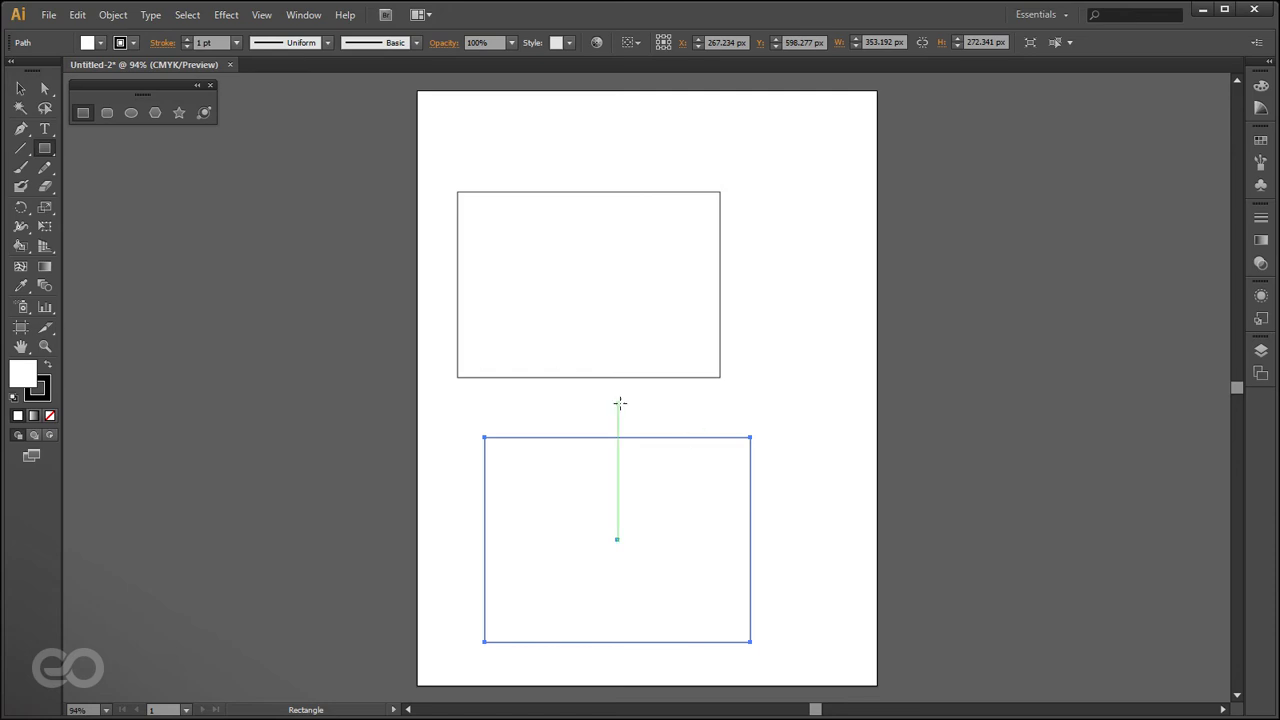
- Undo the drawing of both rectangles
click(77, 14)
click(270, 35)
key(ctrl+z)
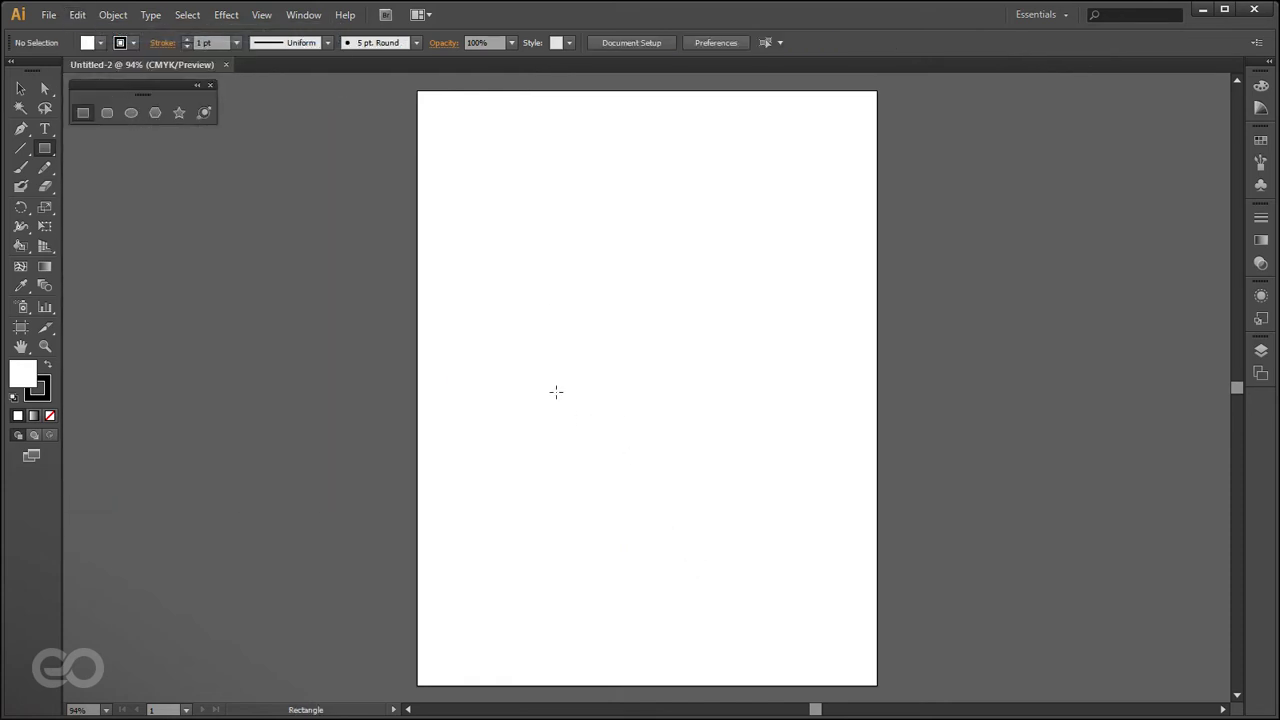
- Draw a rectangle about 138 by 119 px near the artboard's upper-left corner, and draw and delete a square about 119 px wide at its centre
drag(484, 207, 740, 427)
drag(741, 427, 549, 387)
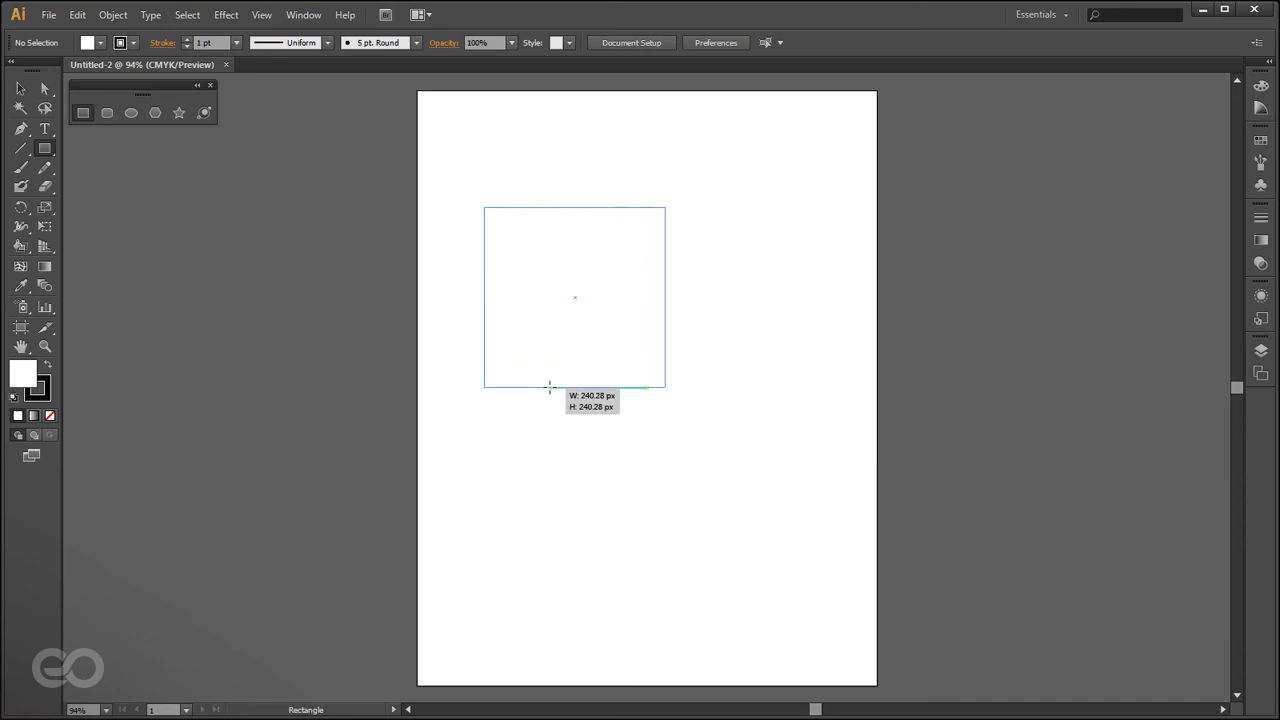
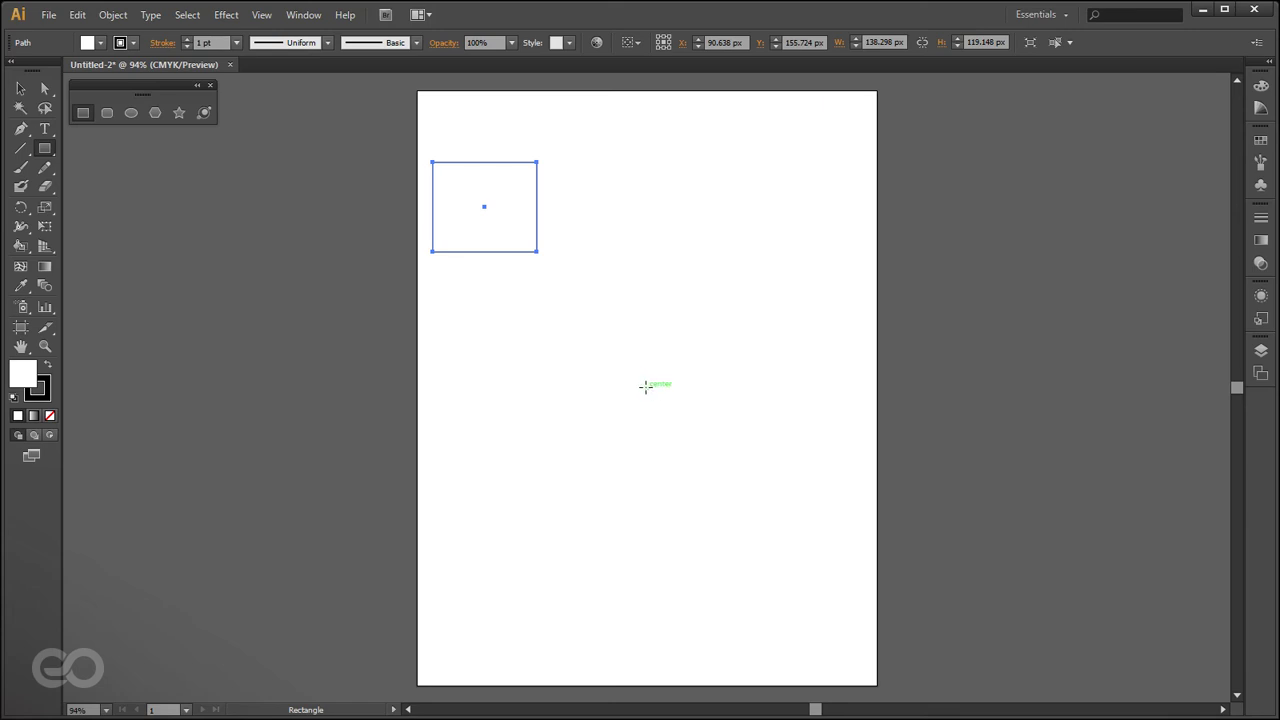
drag(647, 387, 709, 435)
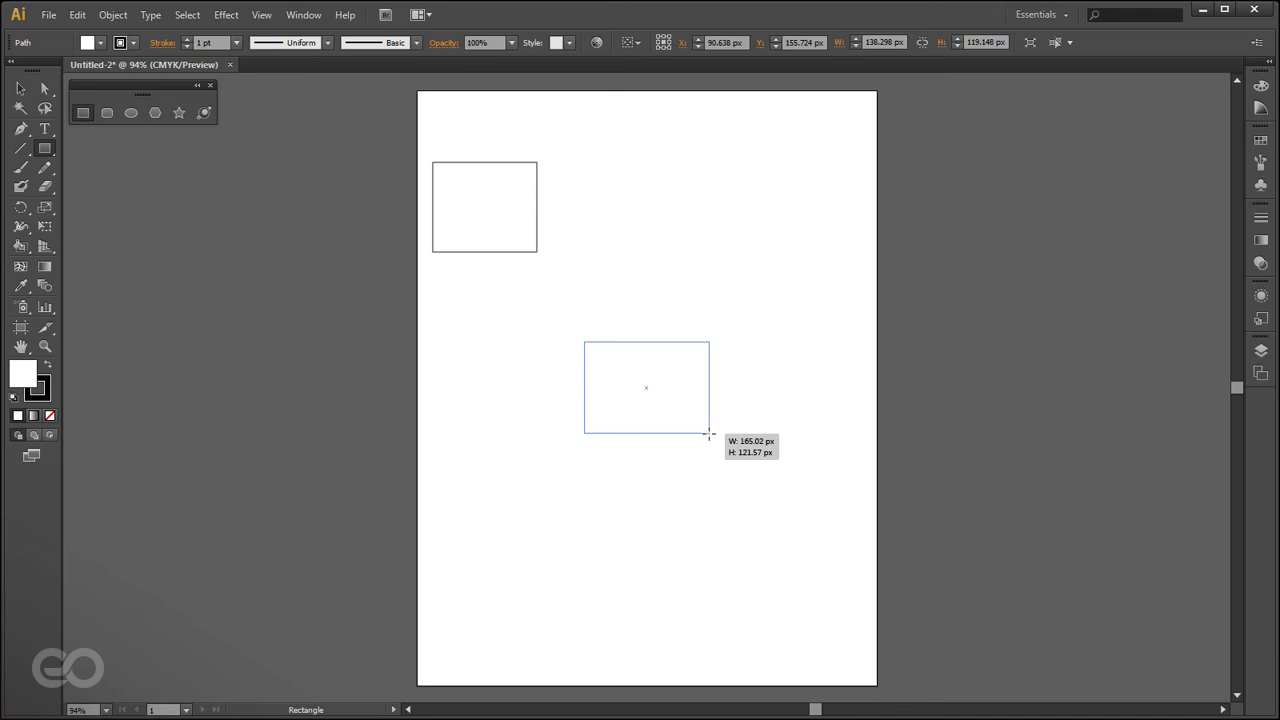
mouse_move(709, 435)
mouse_down()
mouse_move(720, 450)
mouse_move(760, 423)
mouse_move(669, 386)
mouse_move(686, 521)
mouse_move(626, 416)
mouse_move(743, 486)
mouse_move(700, 426)
mouse_move(729, 471)
mouse_move(643, 494)
mouse_move(691, 440)
mouse_move(703, 455)
mouse_move(680, 428)
mouse_move(689, 446)
mouse_move(692, 433)
mouse_up()
key(Delete)
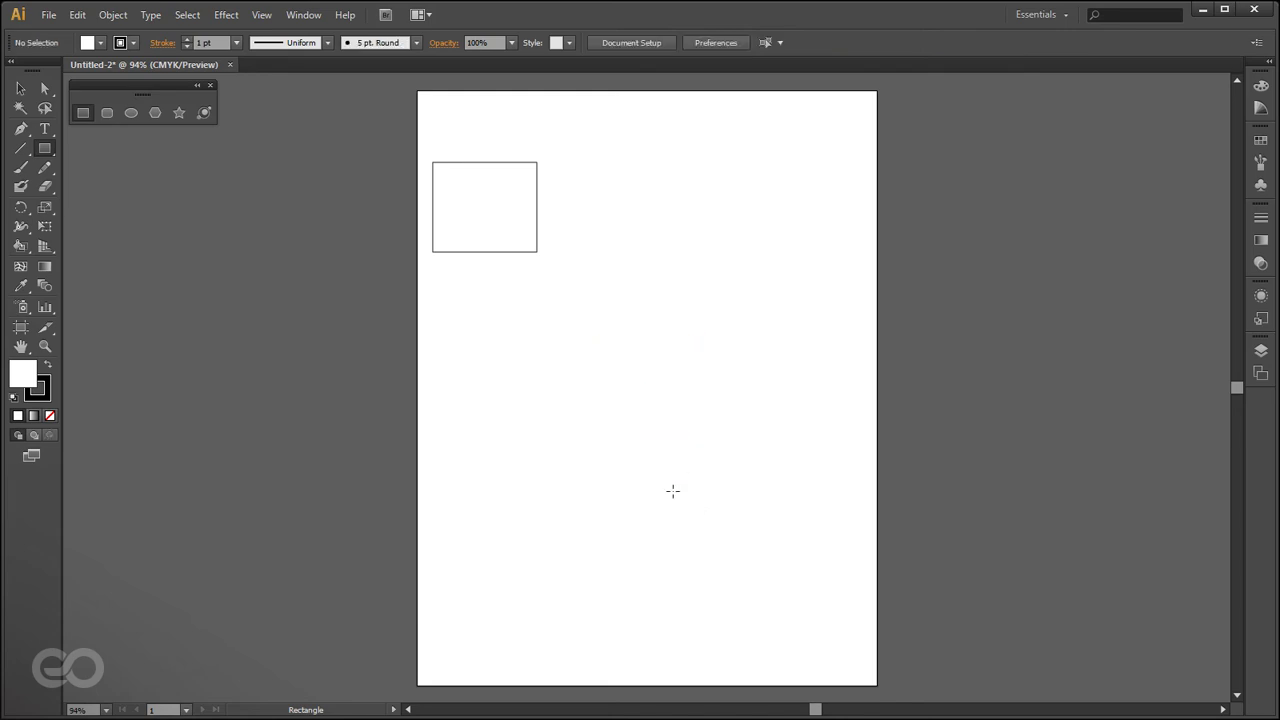
- Draw a circle about 117 px in diameter below the rectangle and undo both the circle and the square's deletion
click(130, 113)
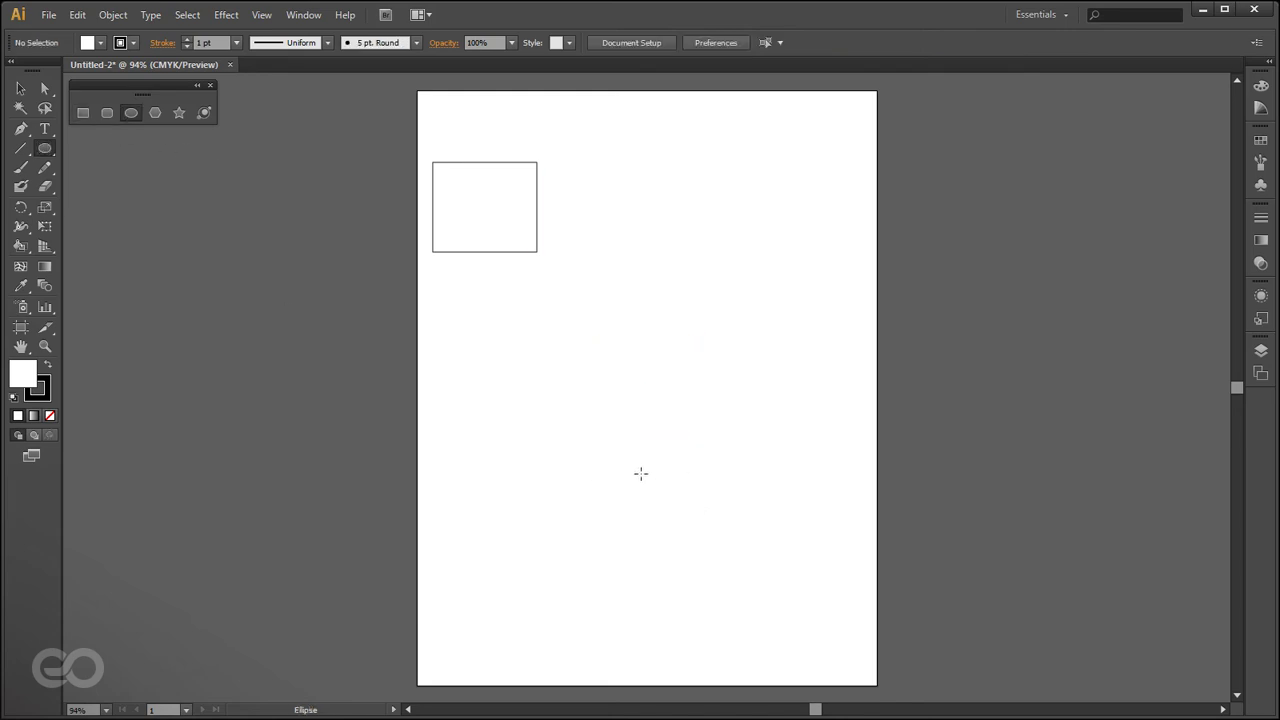
mouse_move(514, 312)
mouse_down()
mouse_move(731, 540)
mouse_move(606, 421)
mouse_move(686, 483)
mouse_move(726, 538)
mouse_move(566, 486)
mouse_move(561, 501)
mouse_move(540, 406)
mouse_move(584, 483)
mouse_move(634, 391)
mouse_move(584, 395)
mouse_move(554, 360)
mouse_move(629, 443)
mouse_move(629, 462)
mouse_move(494, 316)
mouse_move(591, 391)
mouse_move(534, 329)
mouse_move(556, 356)
mouse_up()
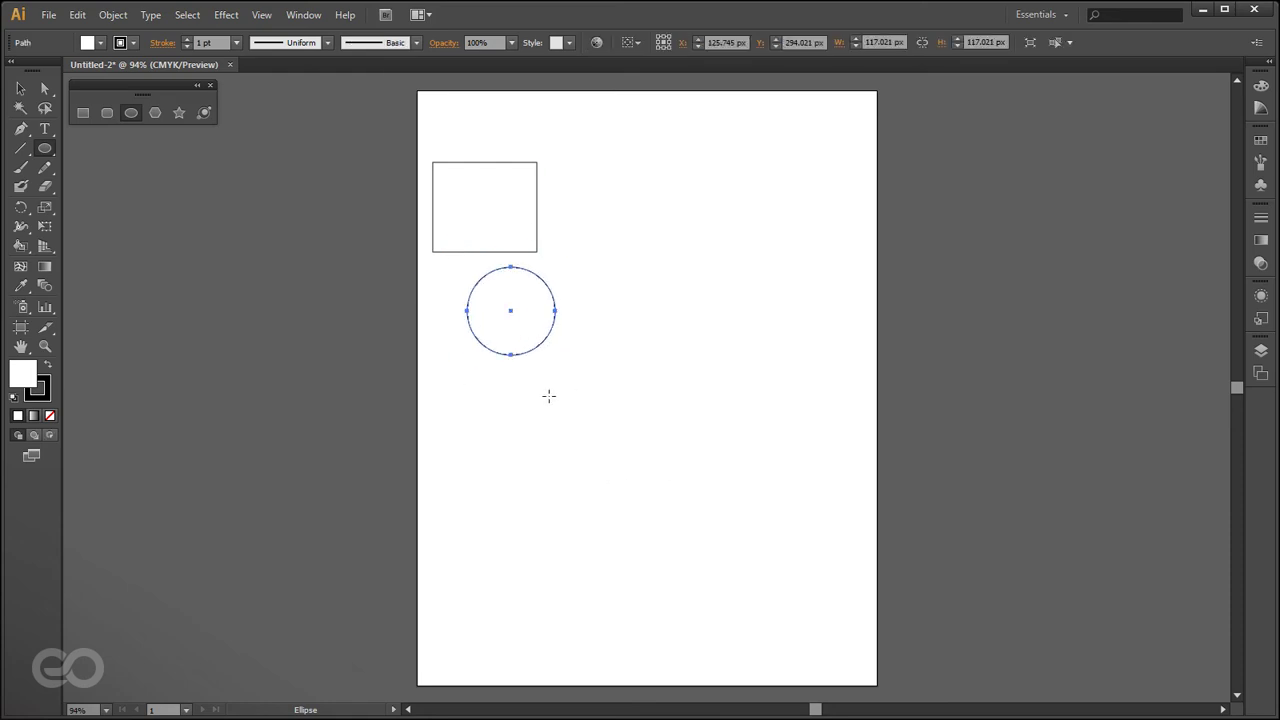
key(ctrl+z)
key(ctrl+z)
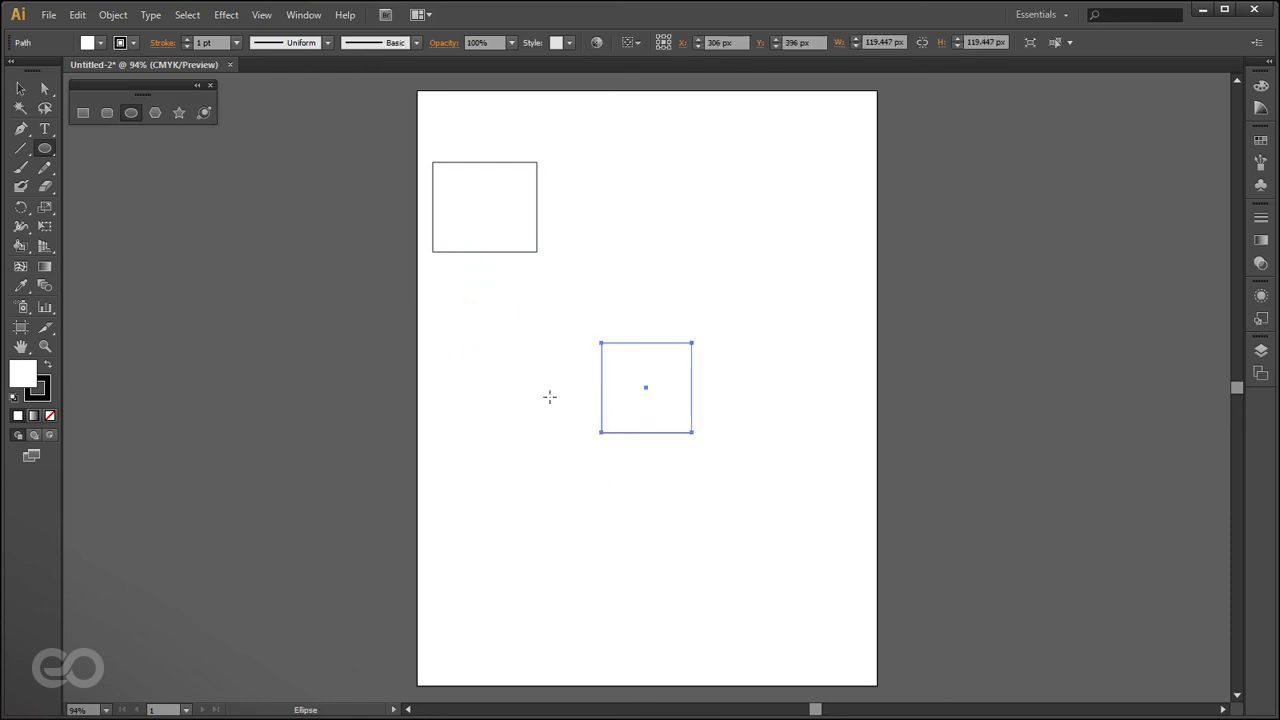
- Select the rectangle and the square on the artboard together and delete them
click(22, 88)
drag(320, 103, 714, 440)
key(Delete)
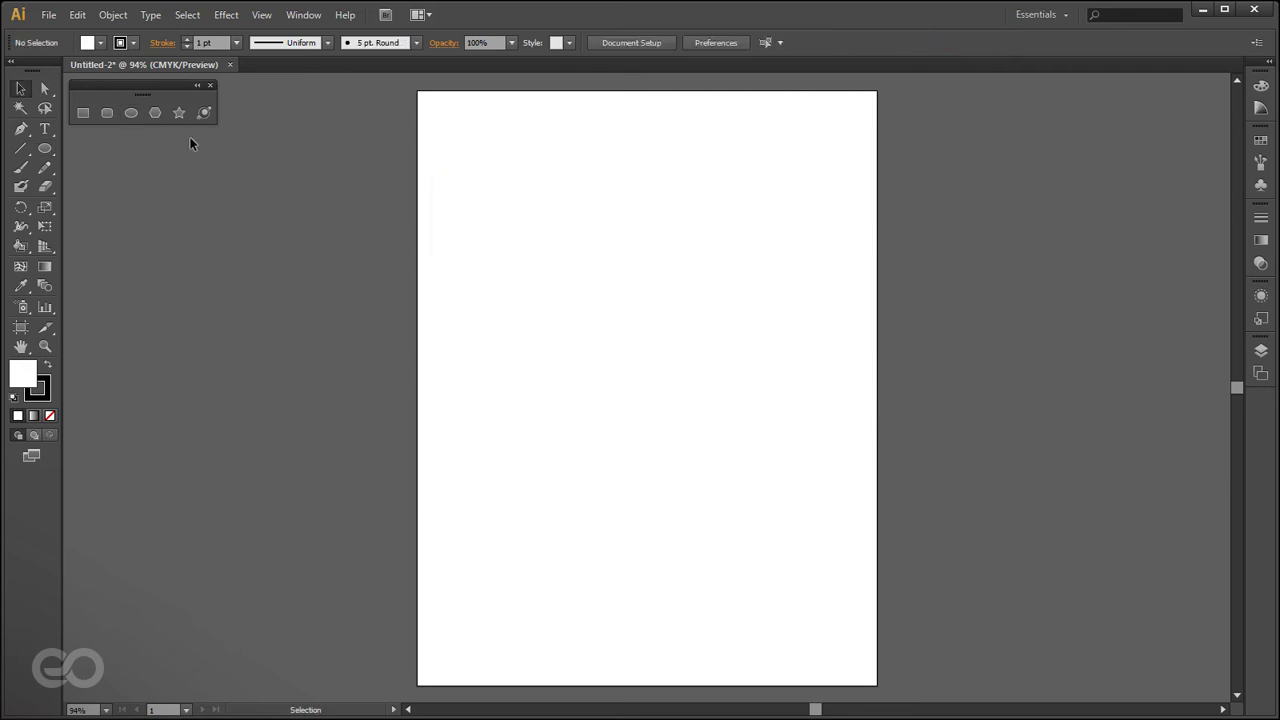
- Draw a polygon on the artboard's upper left, varying its sides down to a triangle about 233 by 202 px, and delete it
click(155, 112)
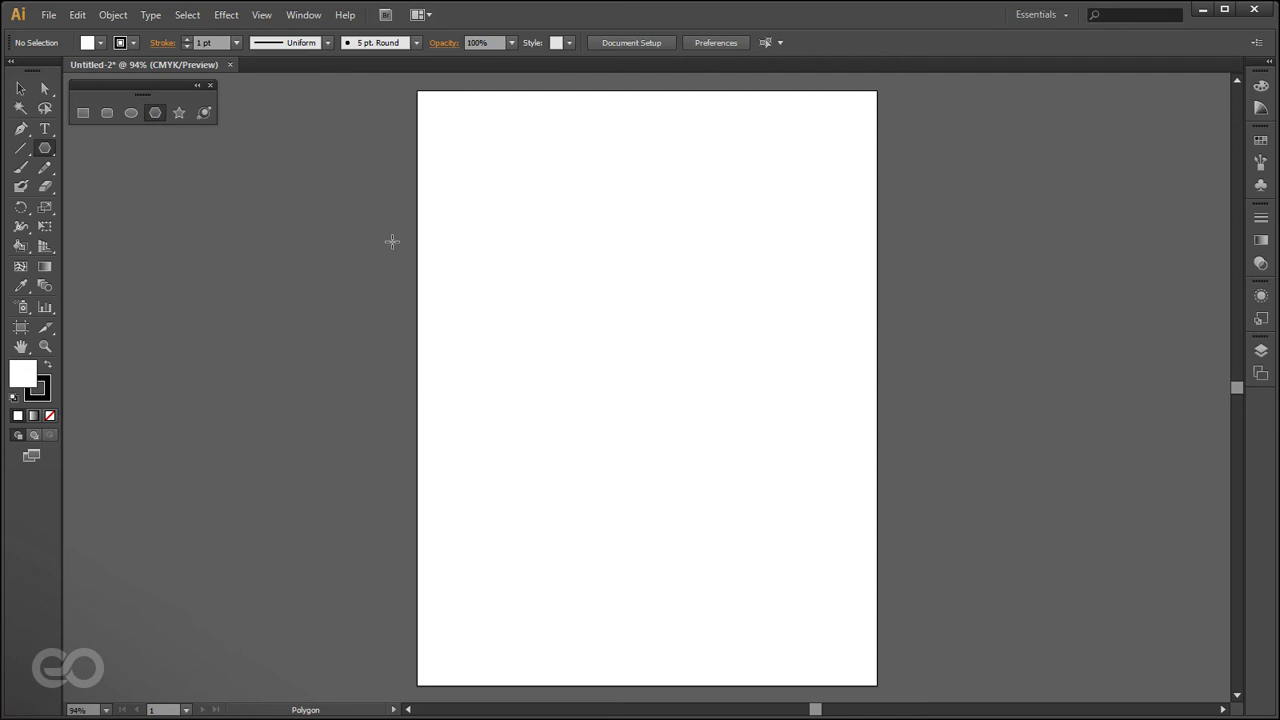
drag(485, 295, 522, 393)
key(Up)
key(Up)
key(Up)
key(Up)
key(Up)
key(Up)
key(Up)
key(Up)
key(Up)
key(Up)
key(Down)
key(Down)
key(Down)
key(Down)
key(Down)
key(Down)
key(Down)
key(Down)
key(Down)
key(Down)
key(Down)
key(Down)
key(Down)
key(Up)
key(Up)
key(Up)
key(Up)
key(Up)
key(Down)
key(Down)
key(Down)
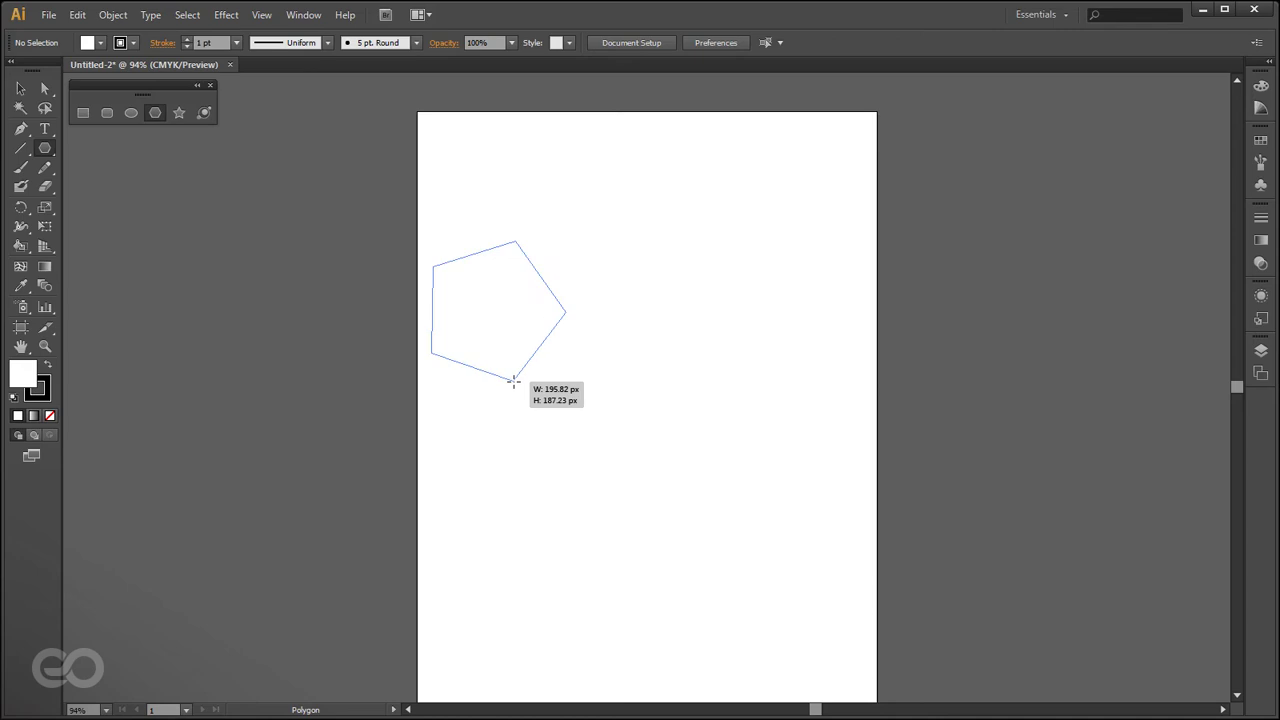
drag(514, 381, 482, 211)
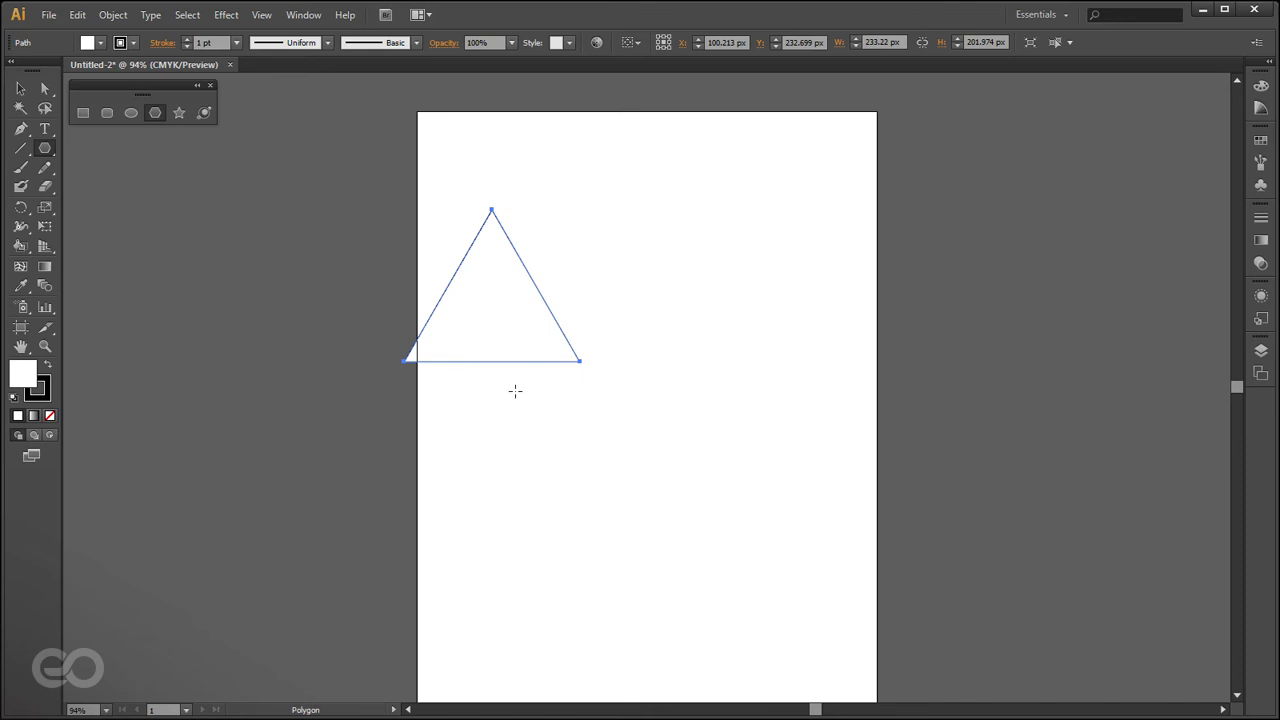
key(Delete)
- Draw a star near the middle of the artboard, reducing its number of points while drawing, and delete it
click(179, 112)
drag(578, 376, 665, 345)
key(Down)
key(Down)
key(Delete)
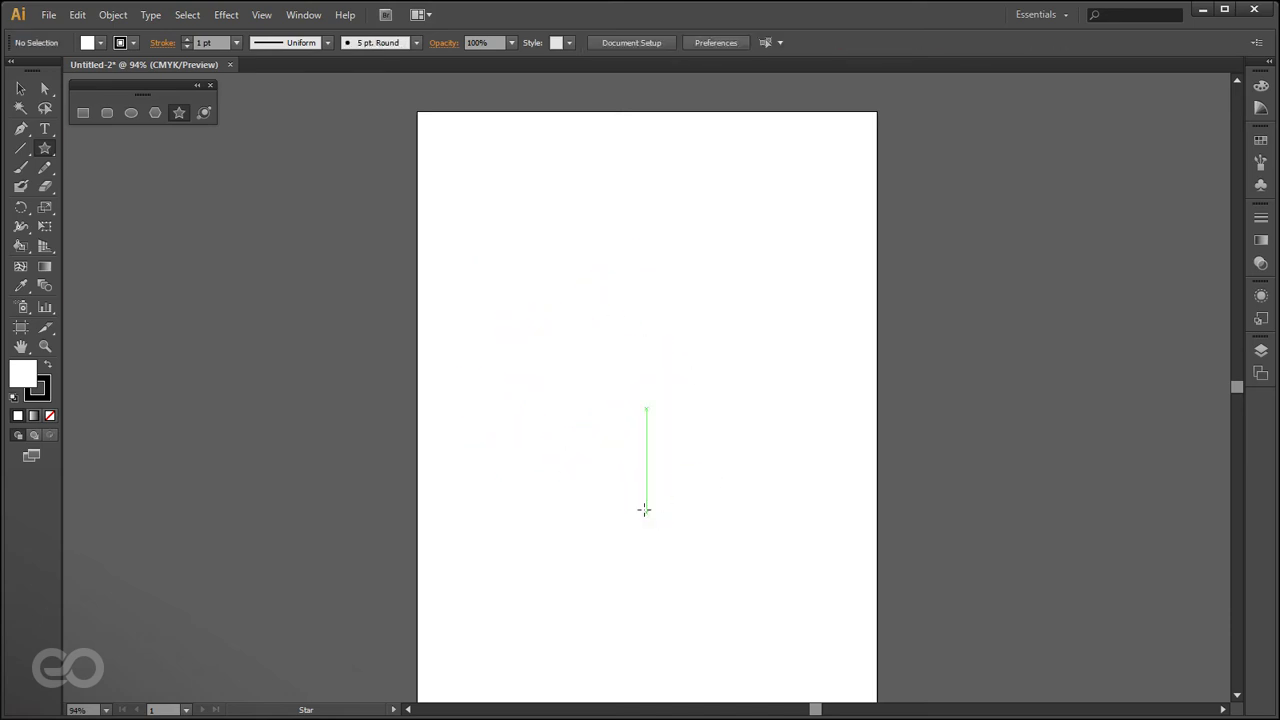
- Draw a rounded rectangle about 199 by 217 px near the artboard's centre, varying the corner radius down to slightly rounded corners
click(112, 114)
drag(538, 357, 688, 520)
key(Up)
key(Up)
key(Up)
key(Up)
key(Up)
key(Up)
key(Up)
key(Up)
key(Down)
key(Down)
key(Down)
key(Down)
key(Down)
key(Down)
key(Down)
key(Down)
key(Down)
key(Down)
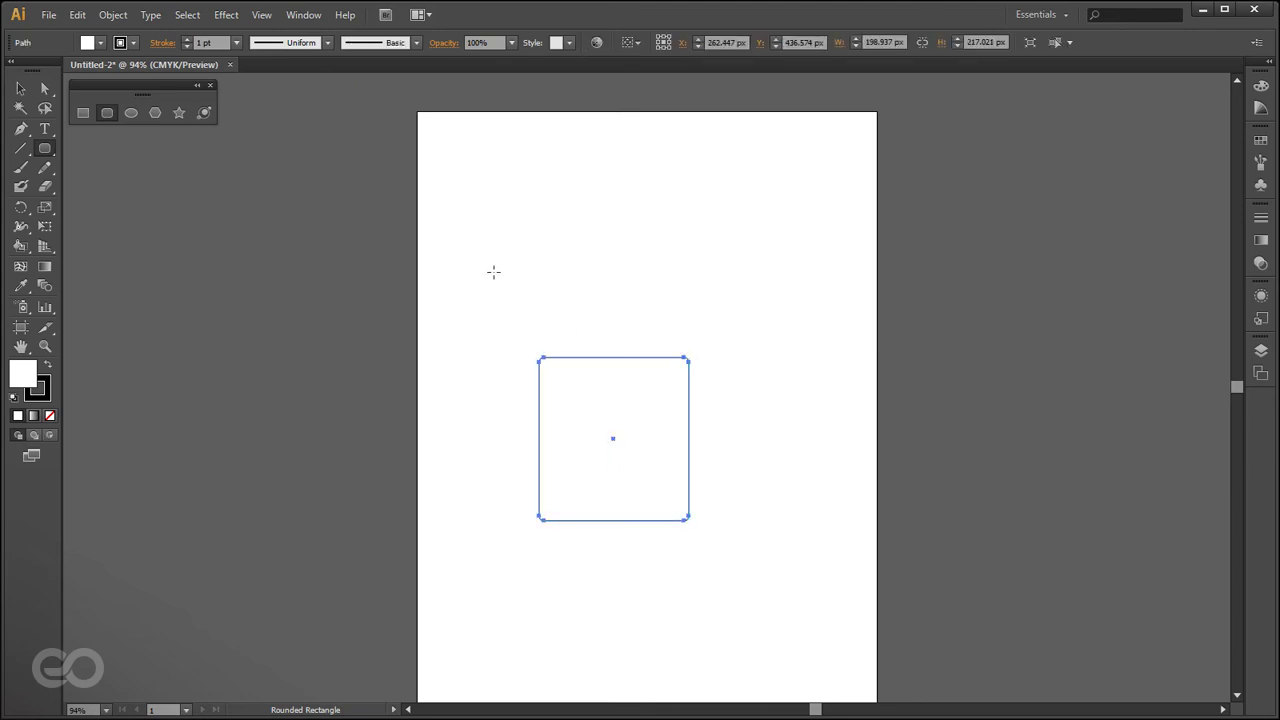
- Draw a flare about 506 px wide on the artboard's upper left and delete both it and the rounded rectangle
click(20, 88)
click(204, 112)
drag(500, 222, 610, 260)
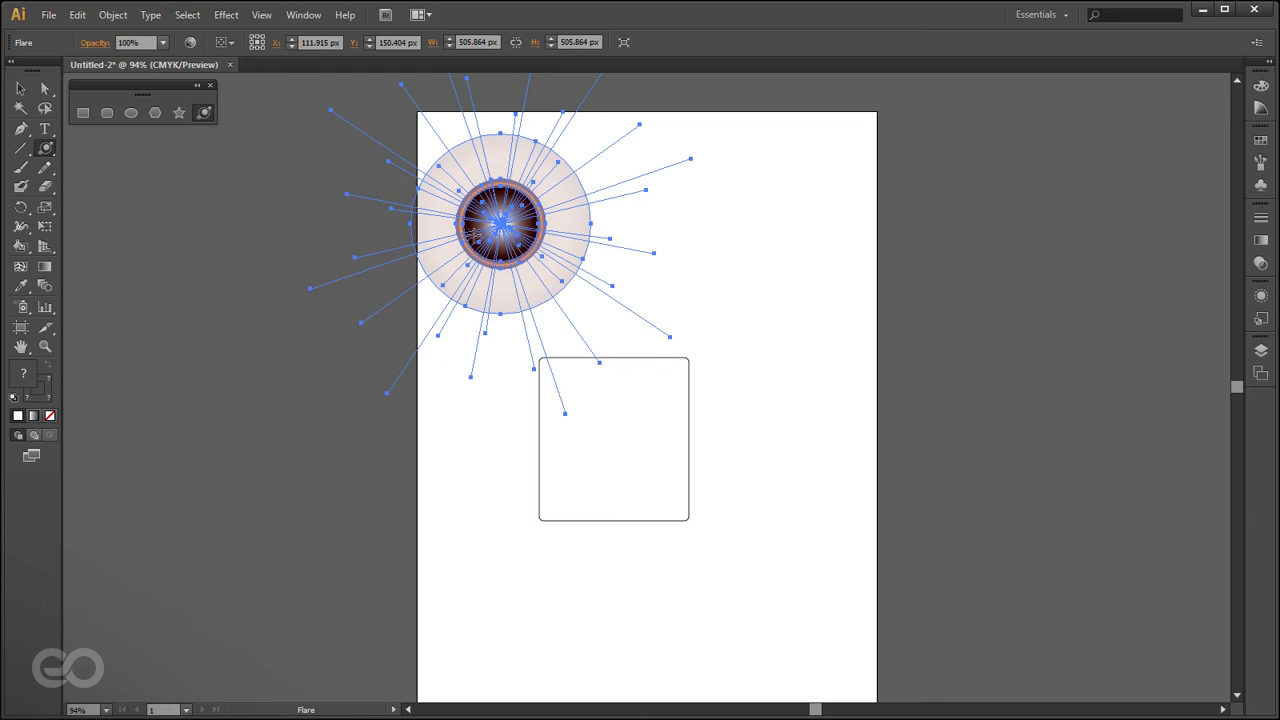
key(Delete)
click(29, 95)
click(649, 364)
key(Delete)
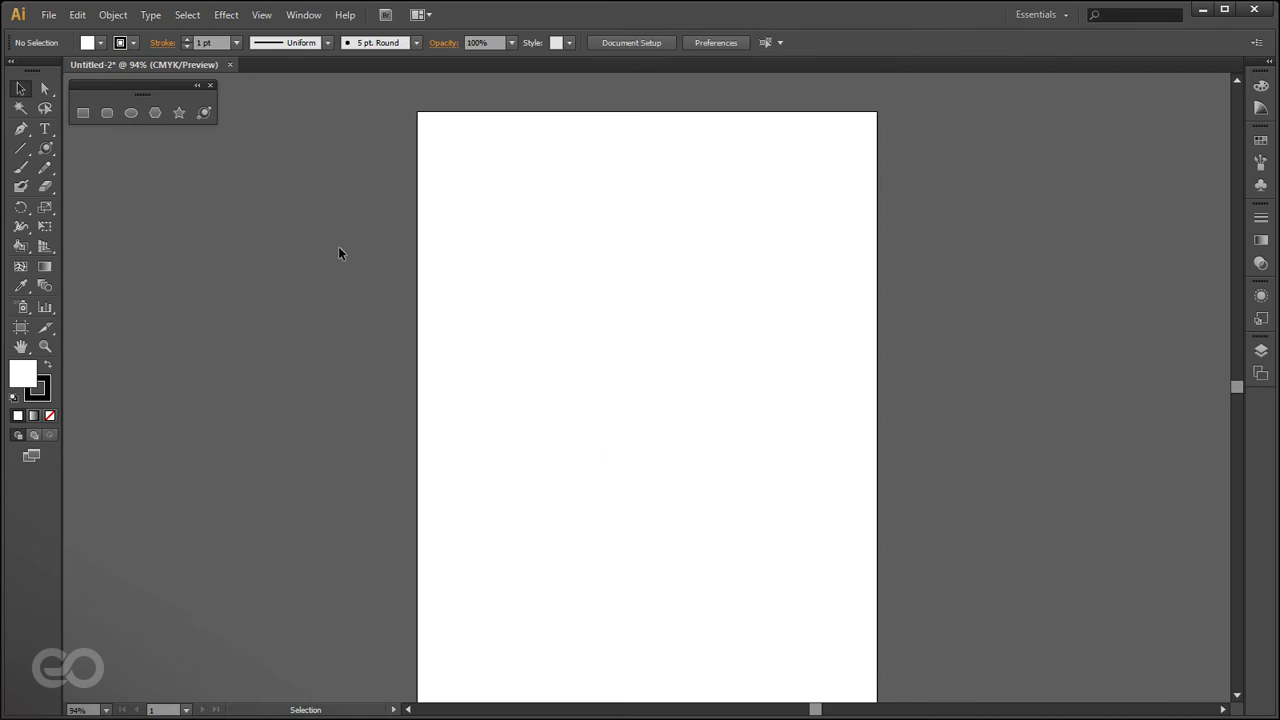
- Draw an upright ellipse on the artboard's upper left and a larger one about 163 by 223 px overlapping its lower right
click(130, 116)
drag(490, 223, 584, 360)
drag(537, 303, 660, 472)
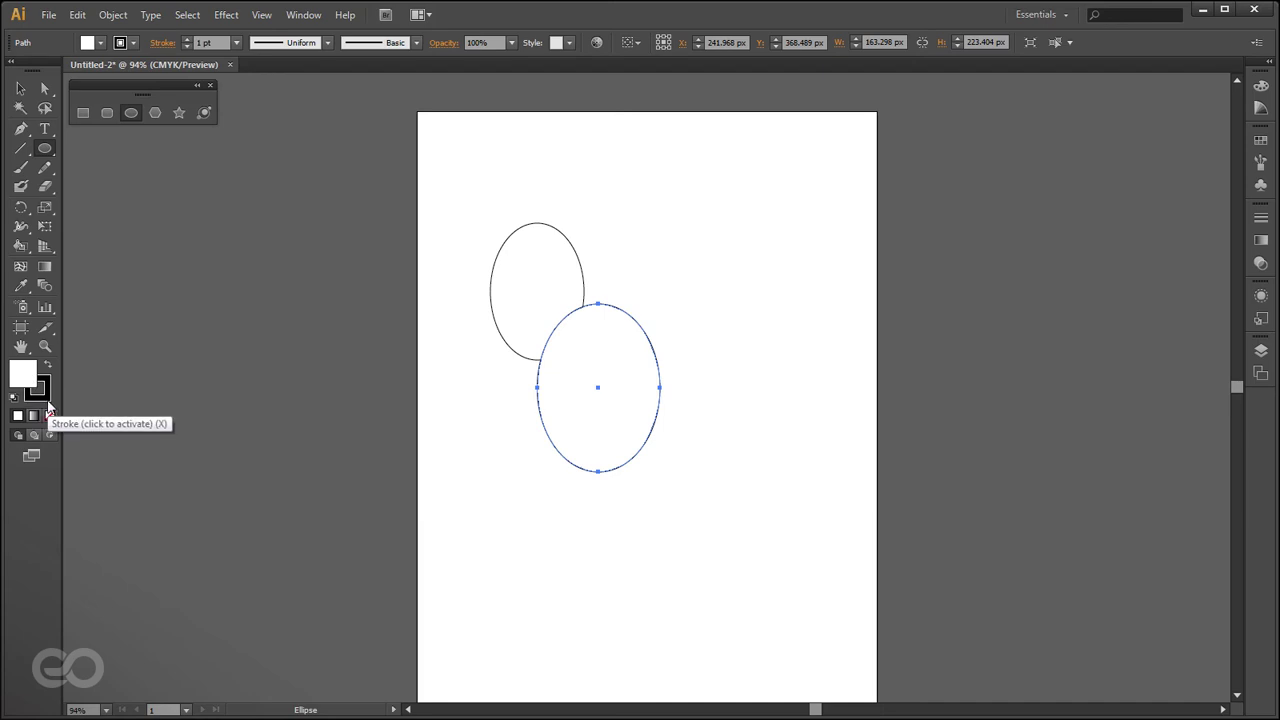
- Move the larger ellipse to about X 376 px, Y 284 px, clear of the smaller one
click(36, 390)
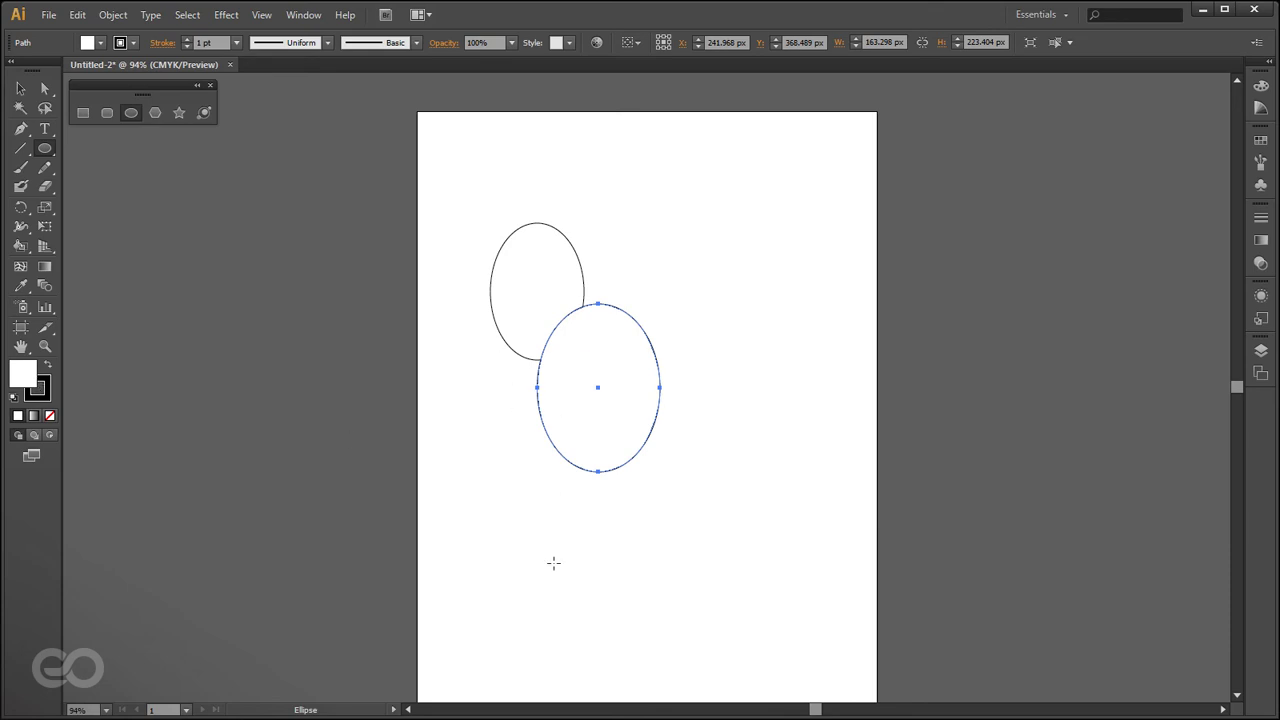
click(20, 88)
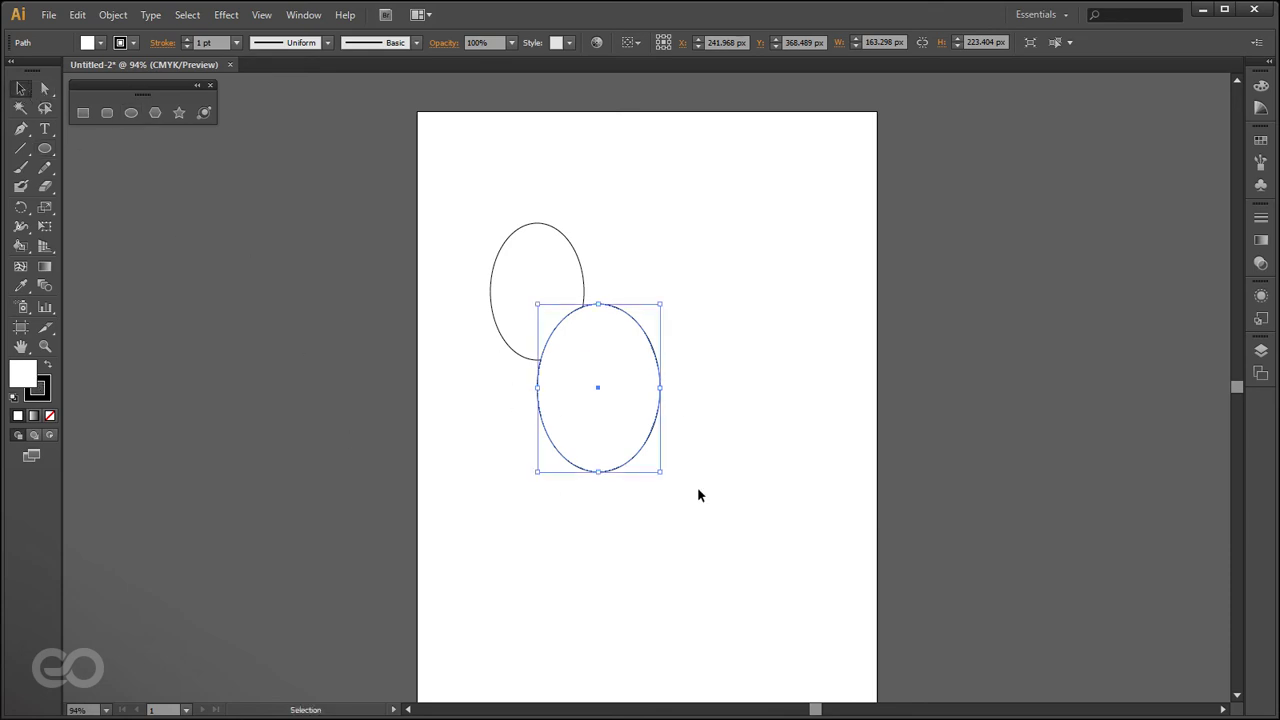
drag(573, 411, 674, 348)
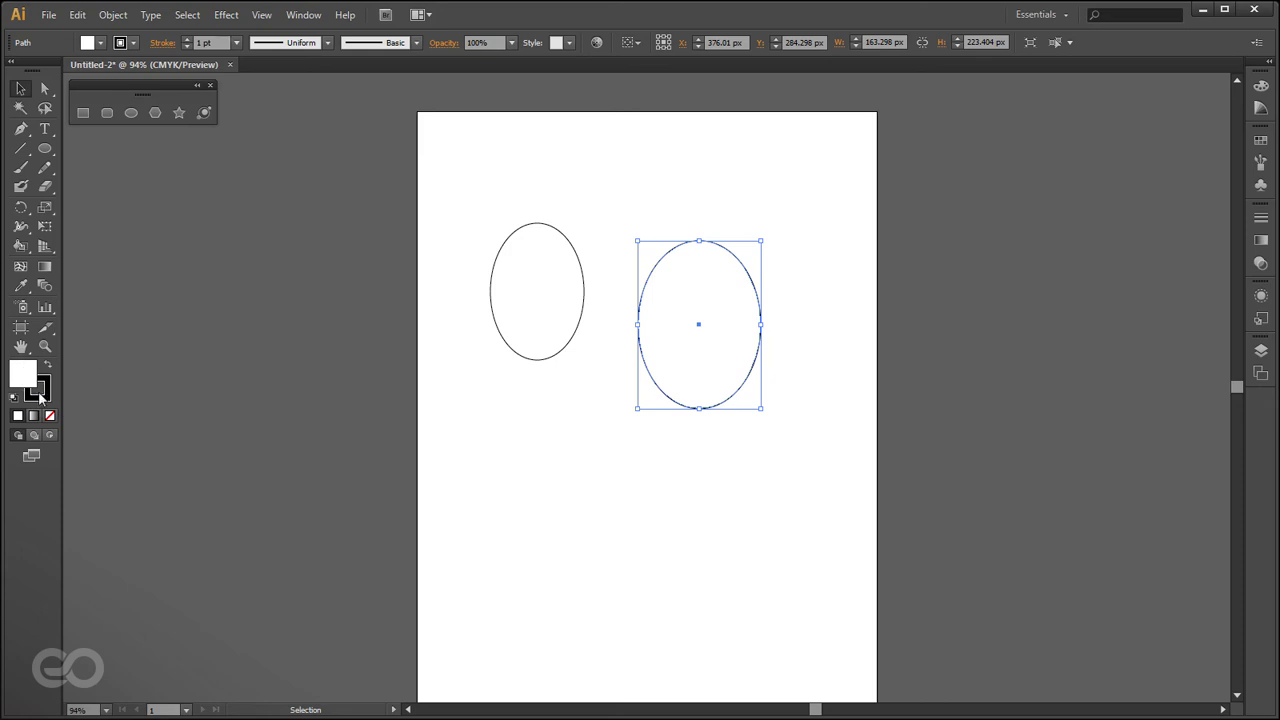
- Set the larger ellipse's fill to a medium red with the Color Picker
click(39, 394)
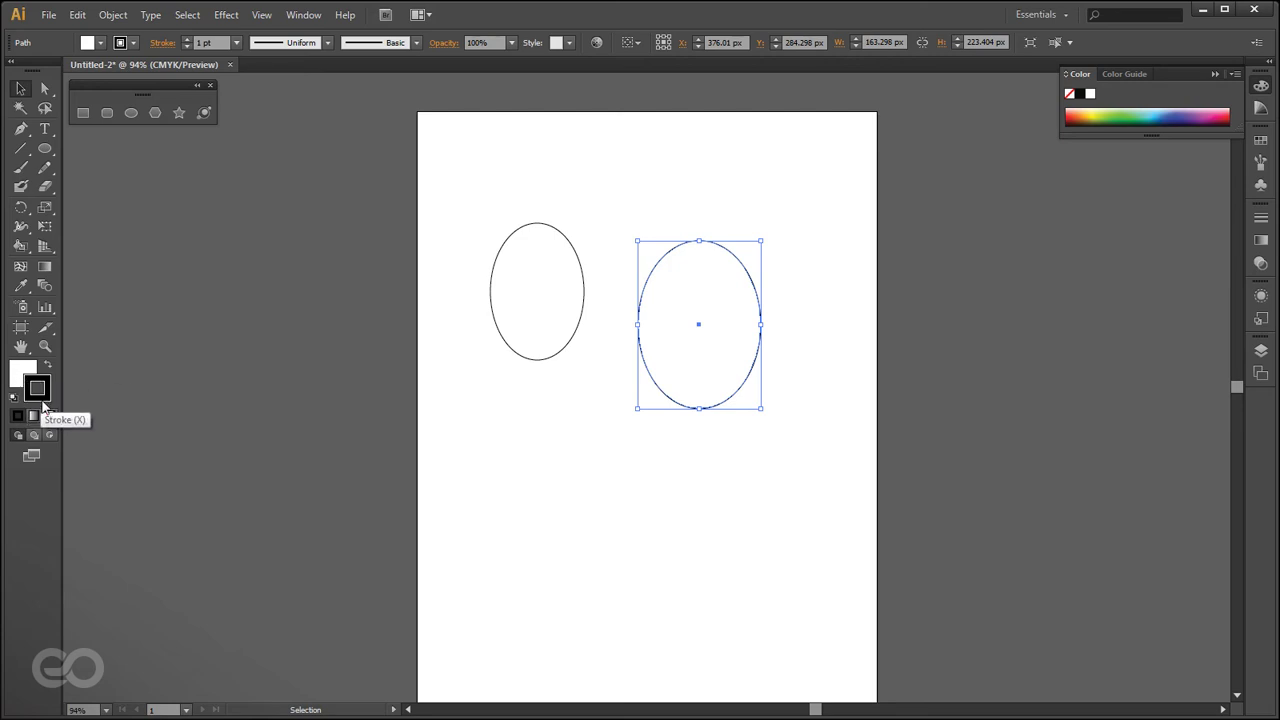
click(16, 396)
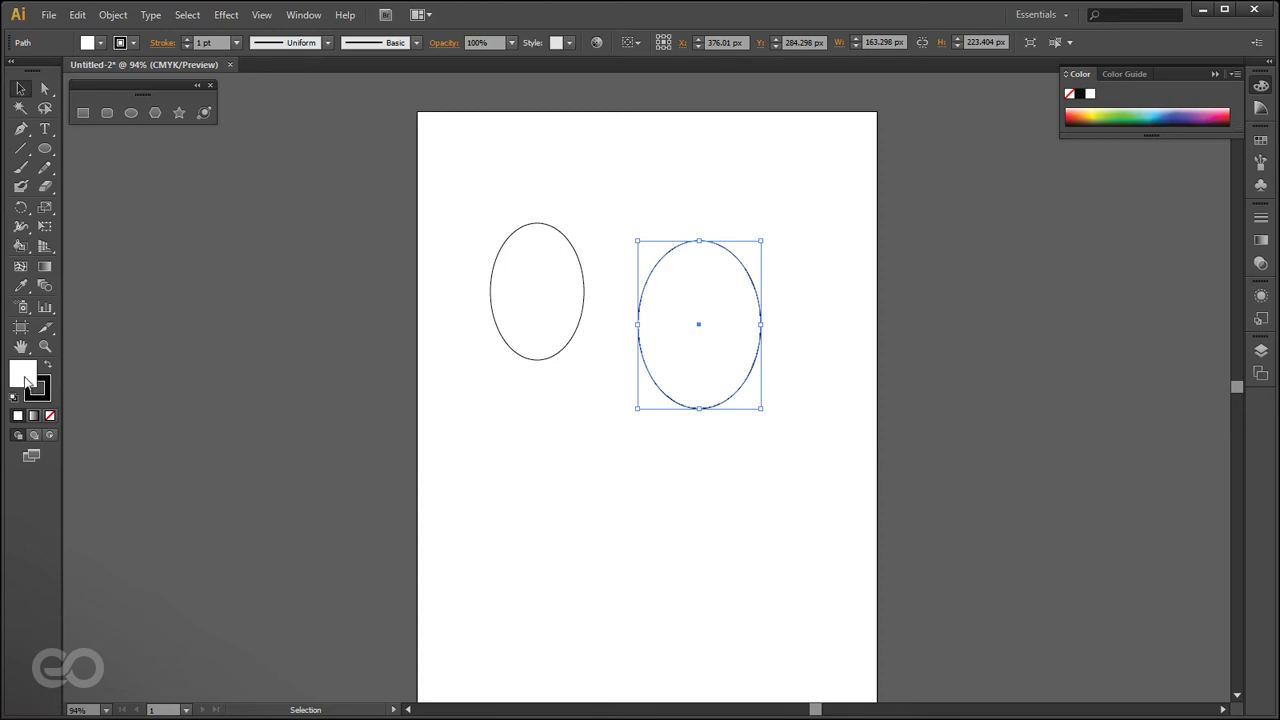
double_click(25, 380)
drag(583, 212, 324, 226)
click(317, 308)
drag(317, 308, 307, 298)
click(546, 269)
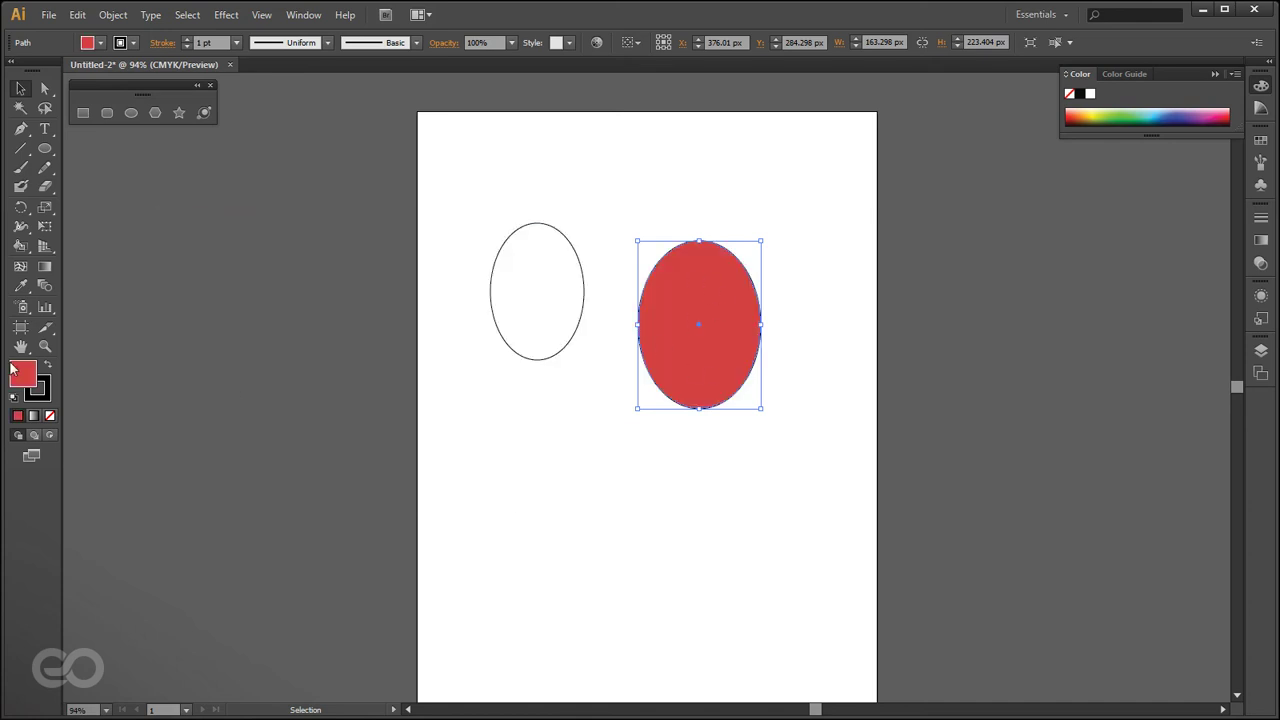
- Set the red ellipse's stroke colour to pink FF85A8 and deselect it
click(43, 396)
double_click(40, 391)
text(FF85A8)
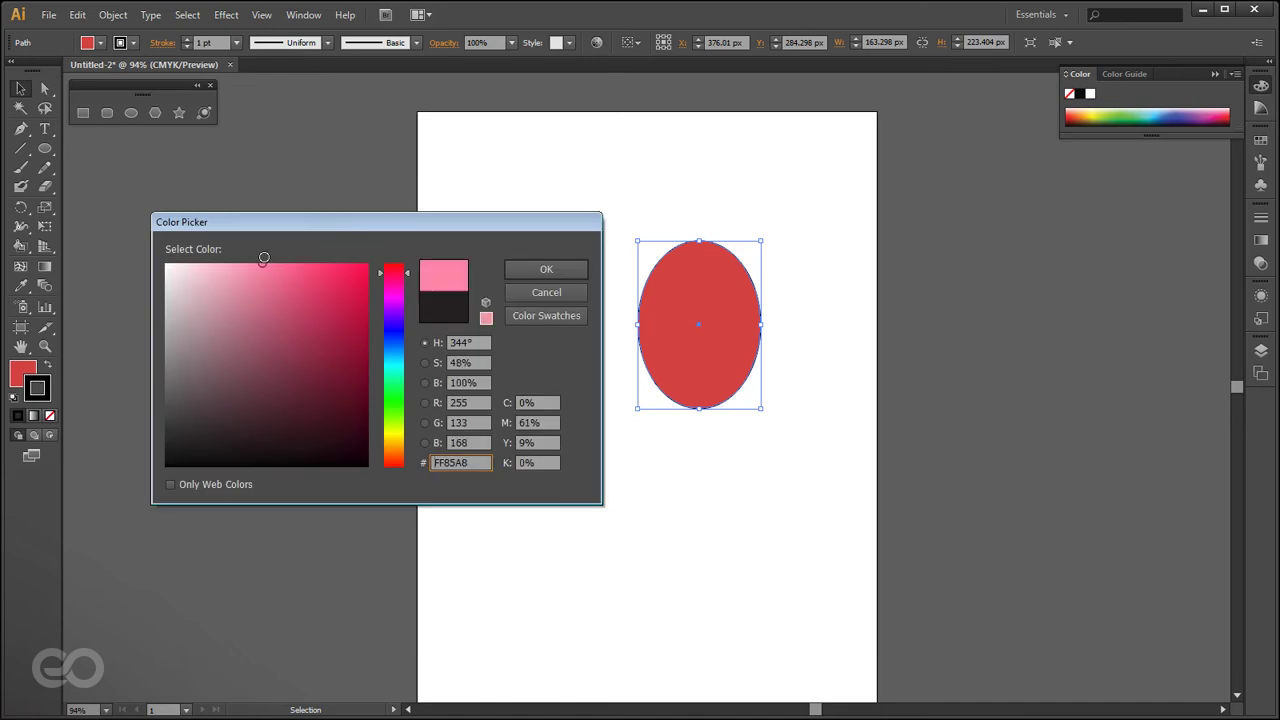
click(546, 269)
click(643, 473)
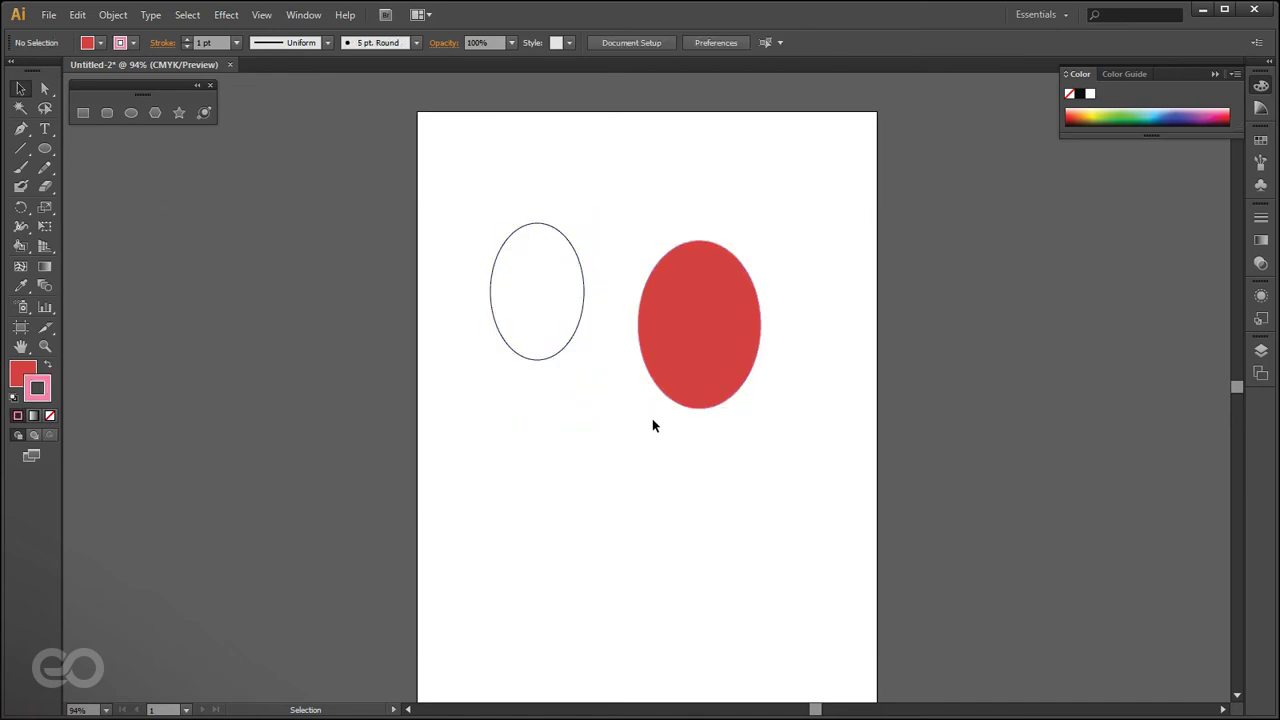
- Change the red ellipse's stroke colour to blue and inspect its outline up close
click(669, 380)
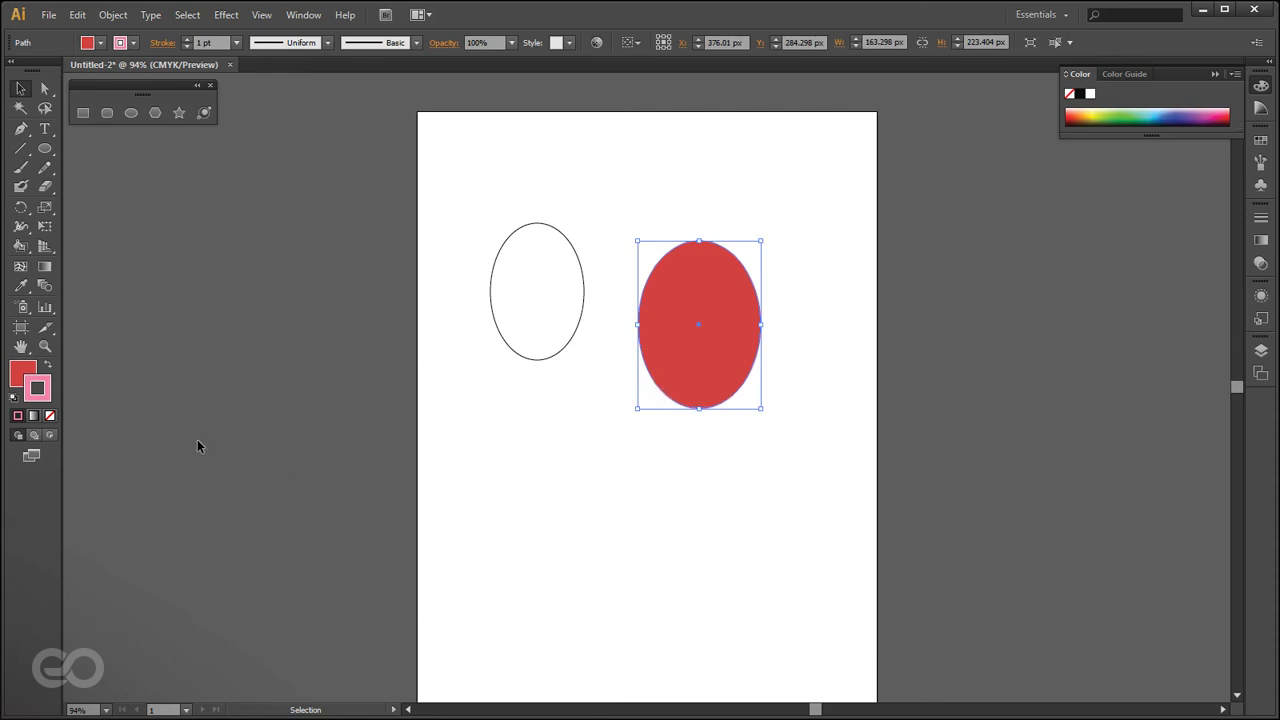
double_click(37, 400)
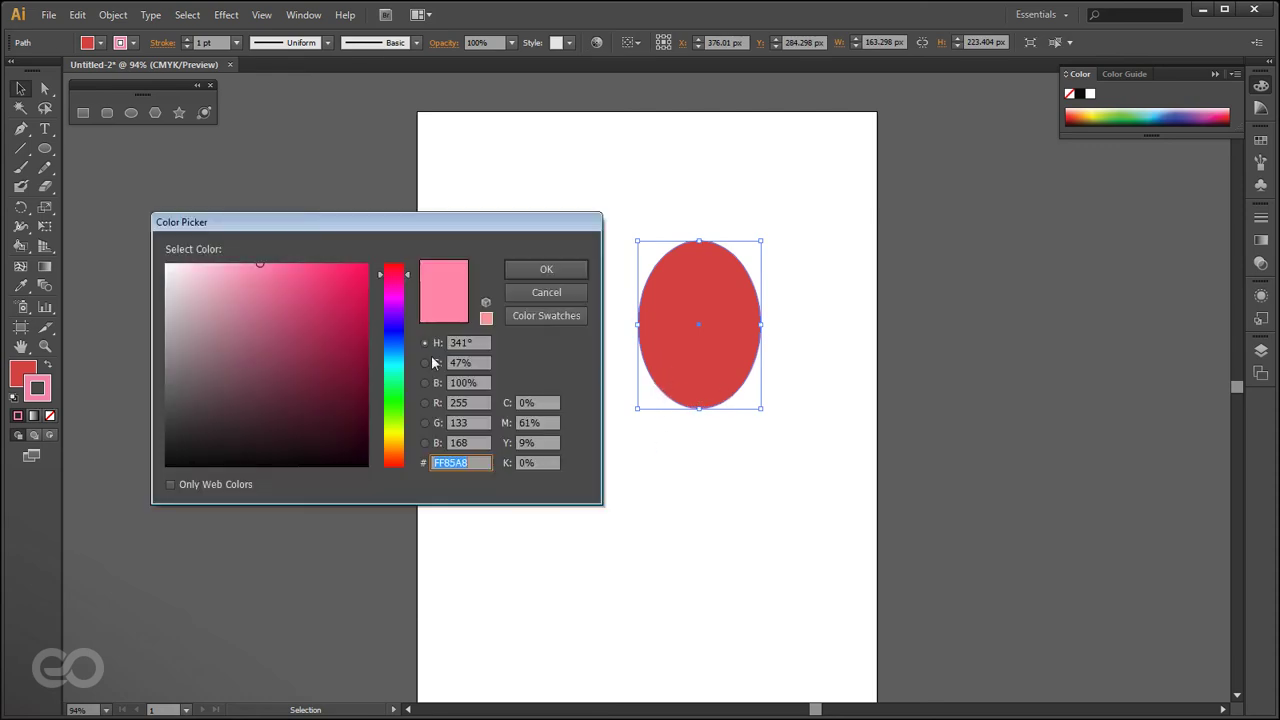
drag(388, 352, 390, 322)
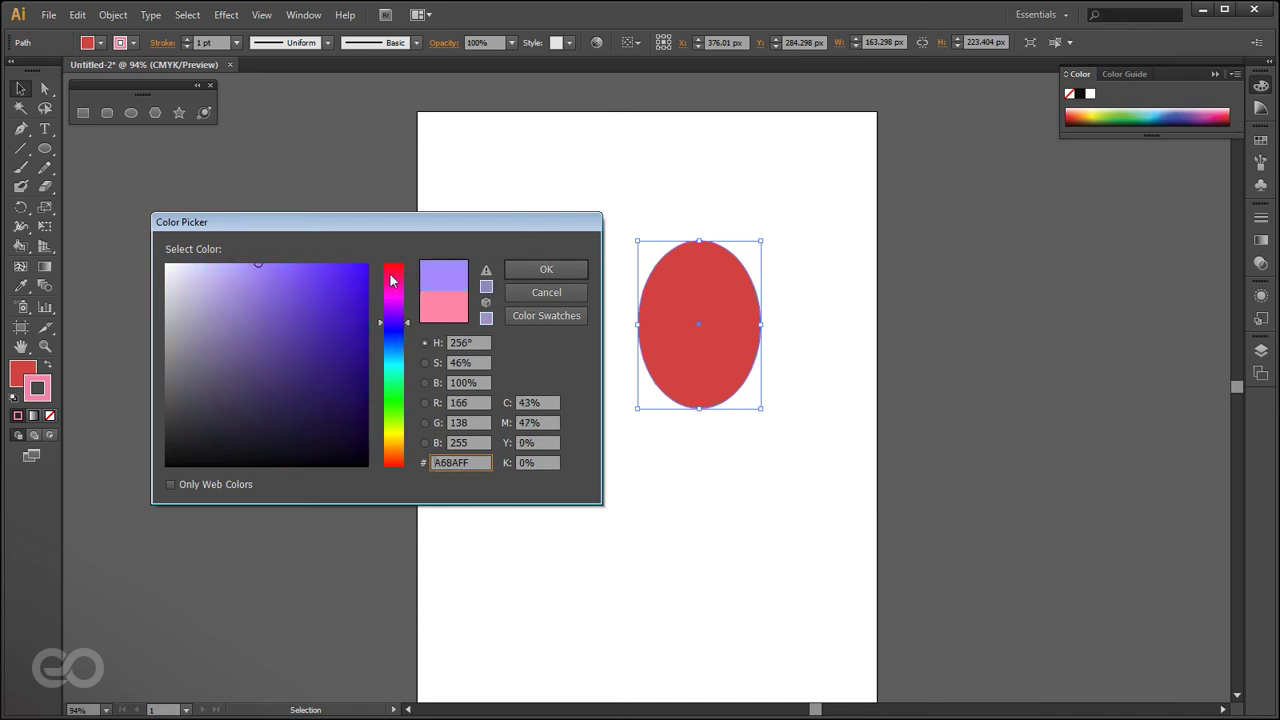
drag(355, 275, 381, 258)
click(565, 274)
click(707, 456)
scroll(673, 382, up, 7)
scroll(517, 415, up, 4)
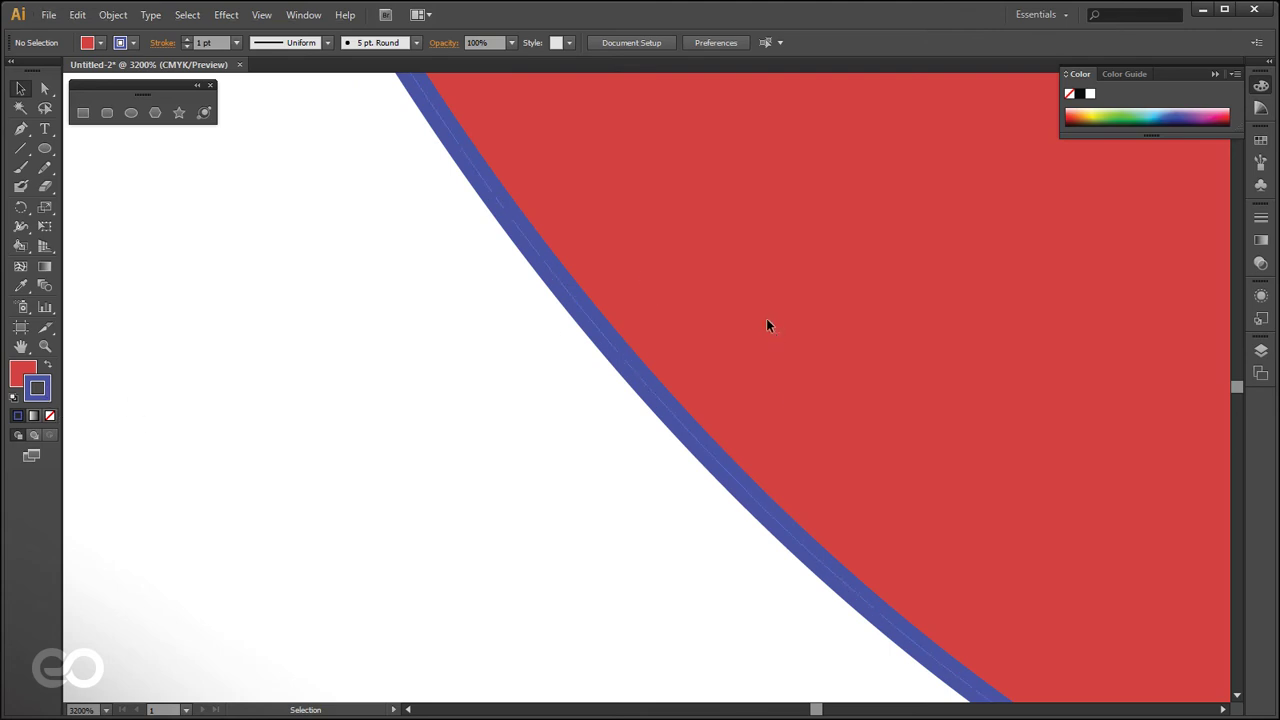
scroll(367, 506, down, 7)
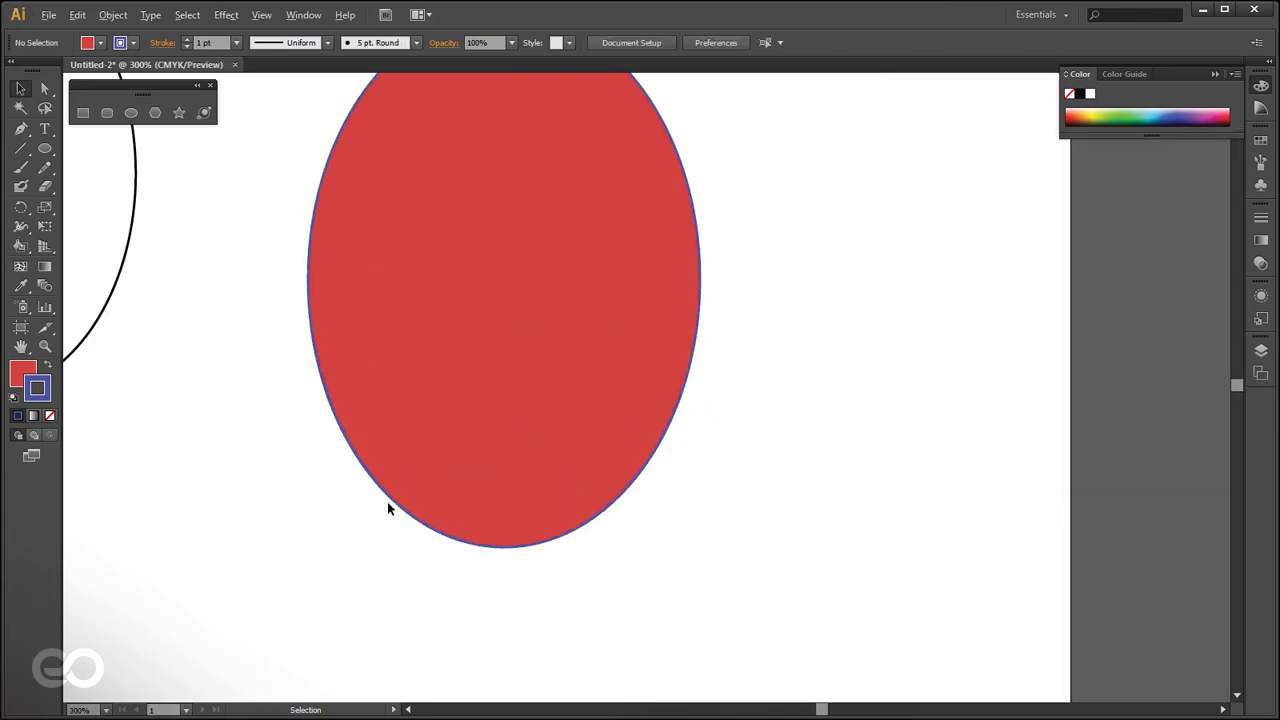
scroll(500, 545, down, 2)
scroll(403, 568, up, 1)
- Swap the larger ellipse's fill and stroke colours back and forth several times
click(489, 385)
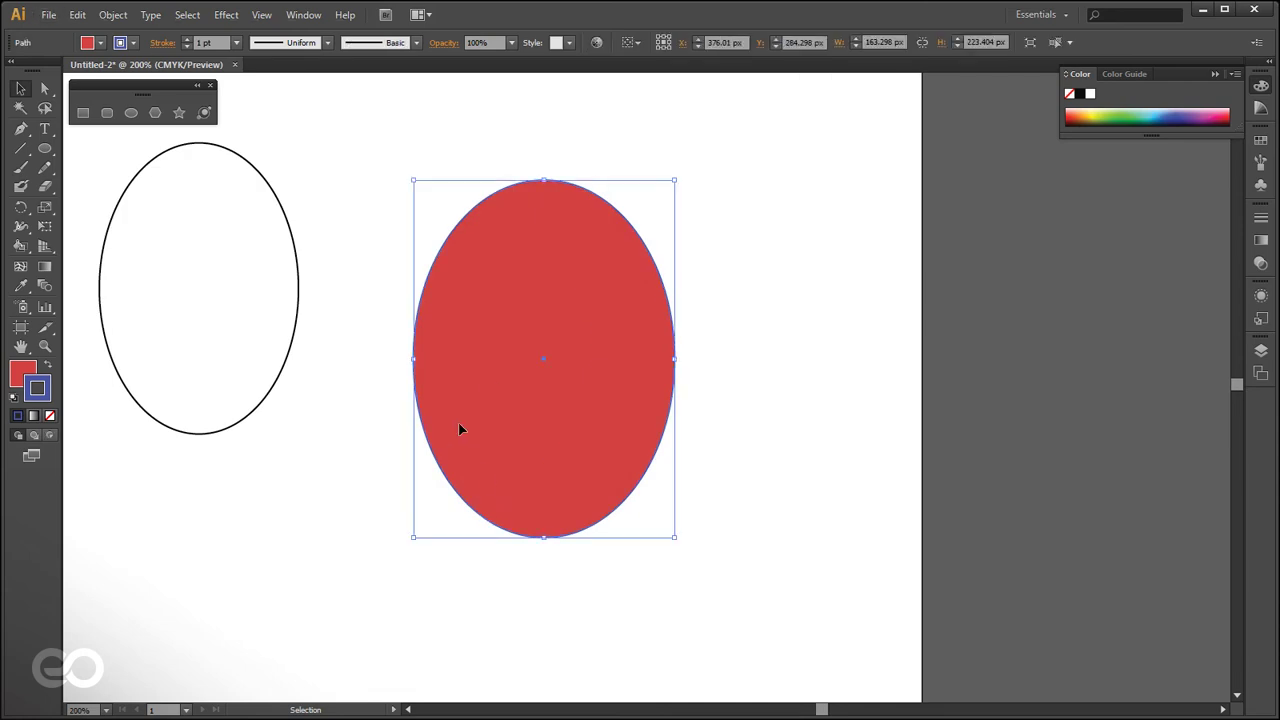
click(50, 367)
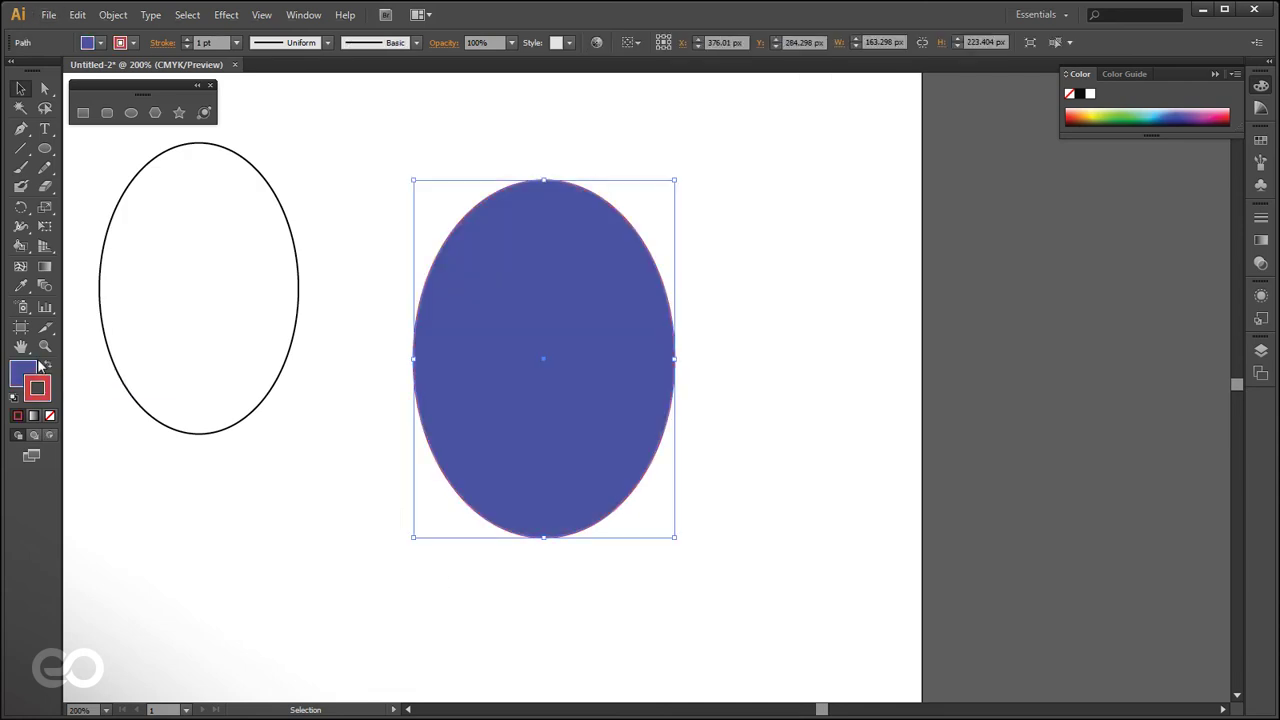
click(24, 373)
key(x)
scroll(409, 504, up, 5)
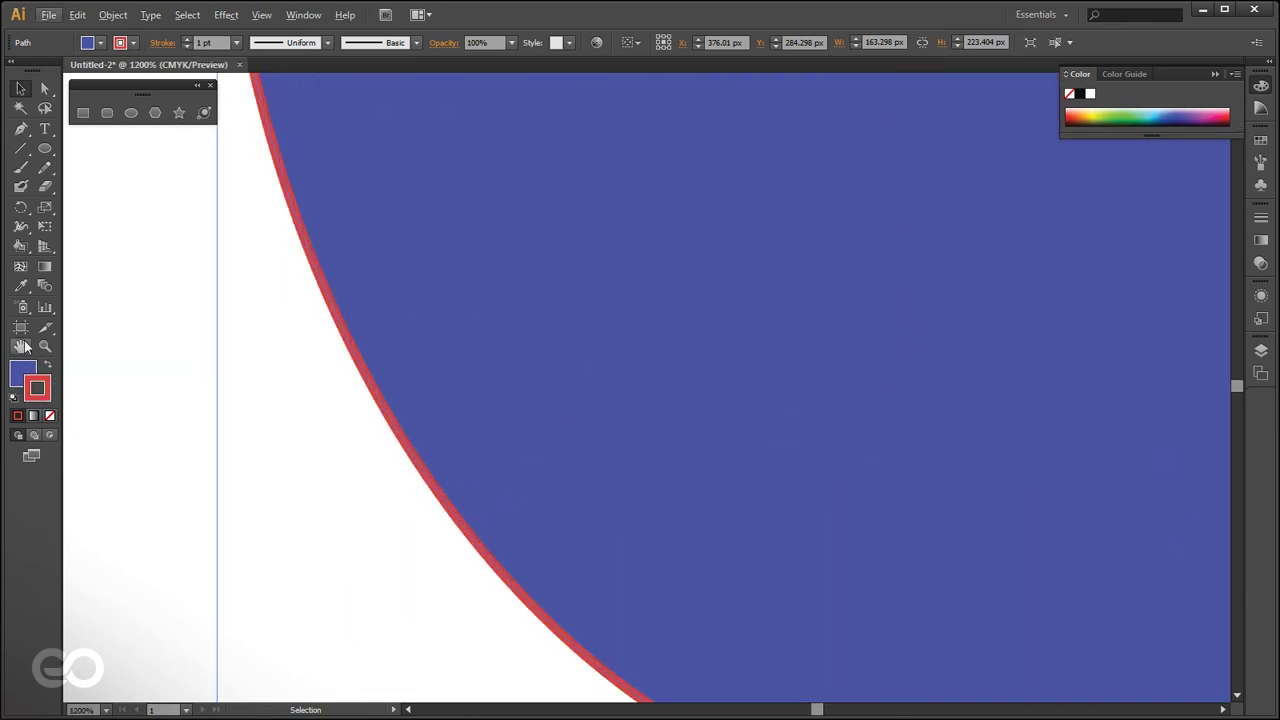
click(48, 369)
click(48, 369)
click(48, 369)
click(48, 369)
- Reset the larger ellipse to the default white fill and black stroke and deselect it
click(13, 400)
key(ctrl+0)
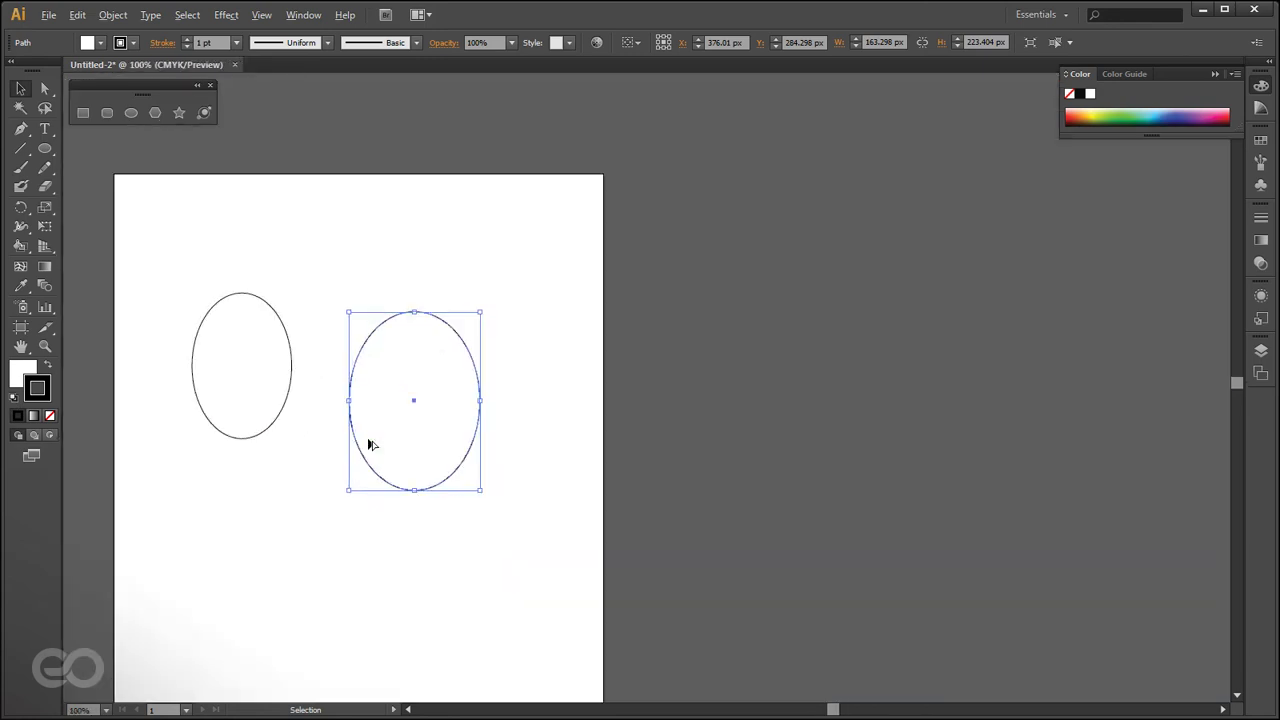
scroll(370, 444, up, 2)
scroll(431, 611, down, 1)
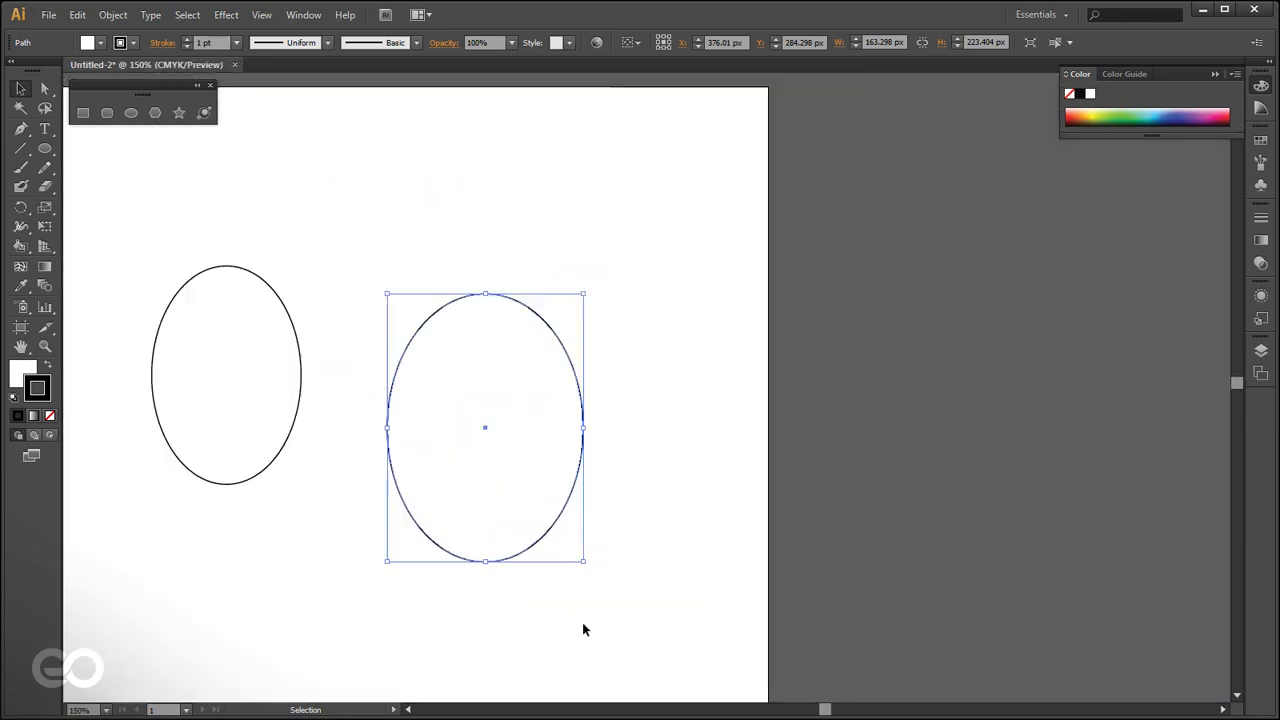
scroll(591, 458, up, 1)
click(525, 605)
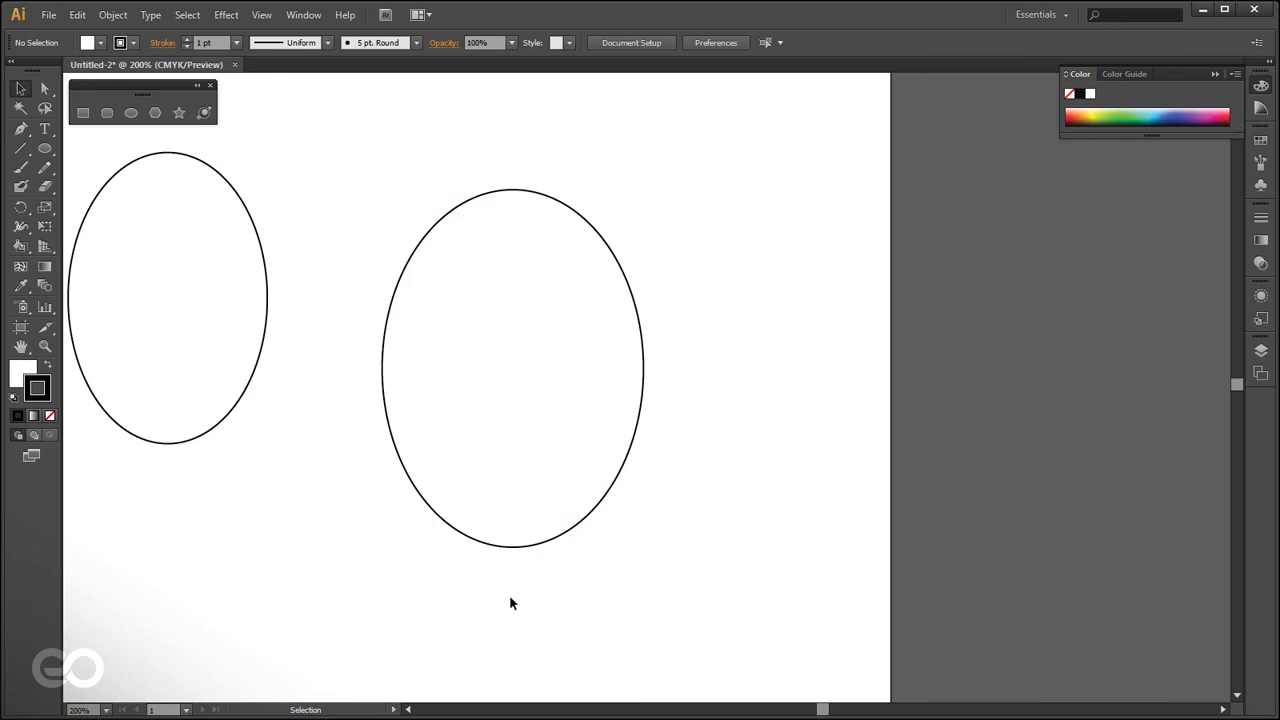
- Make the stroke the active colour attribute of the larger ellipse, set it to None and deselect the ellipse
click(495, 541)
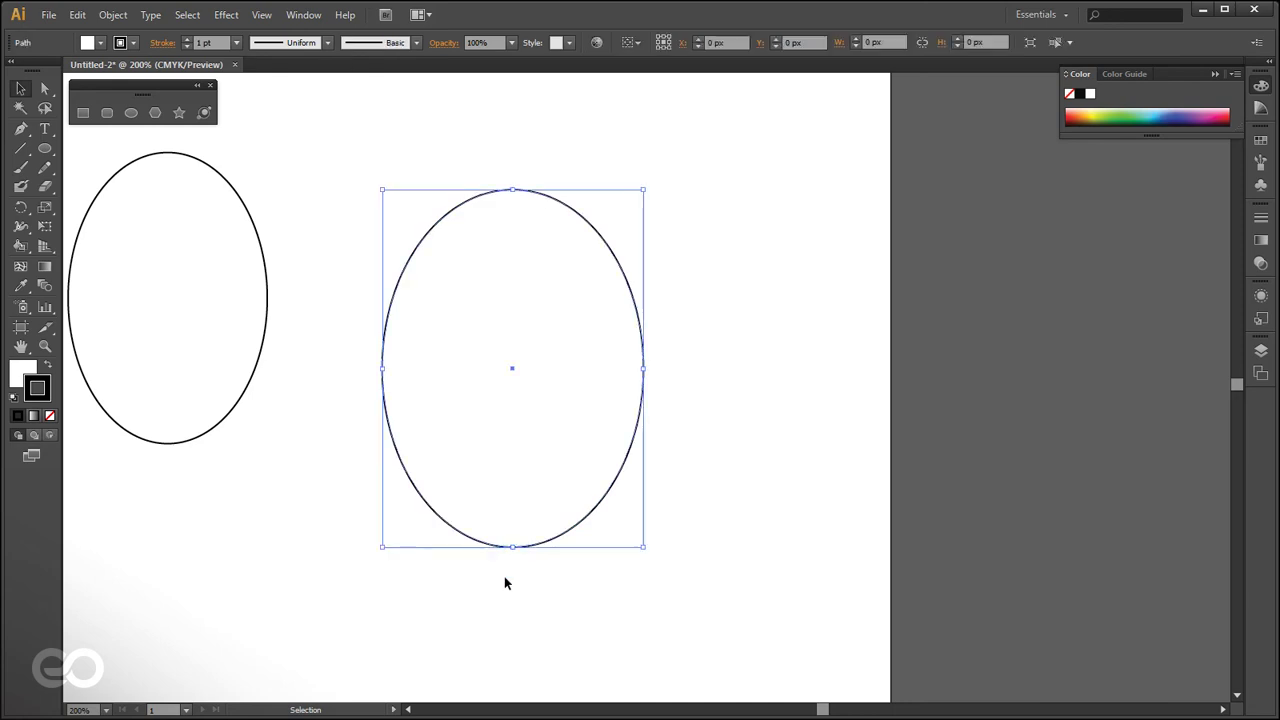
scroll(506, 572, up, 2)
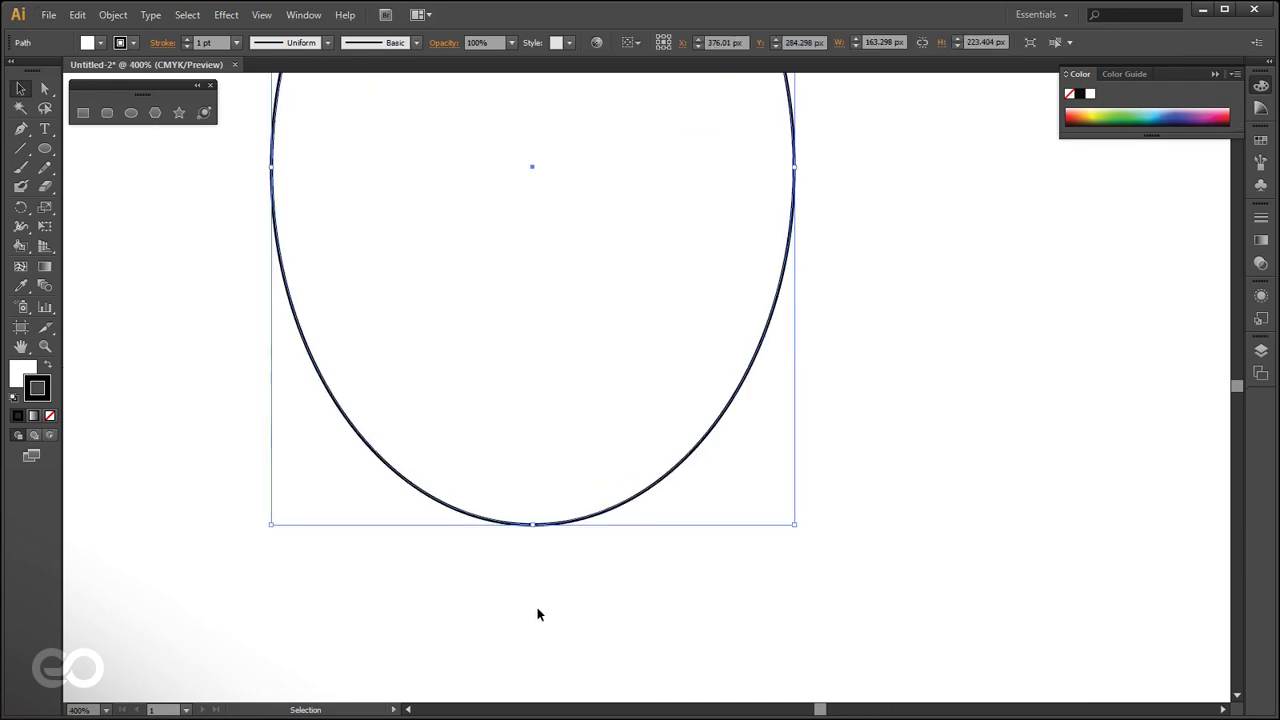
scroll(578, 637, down, 1)
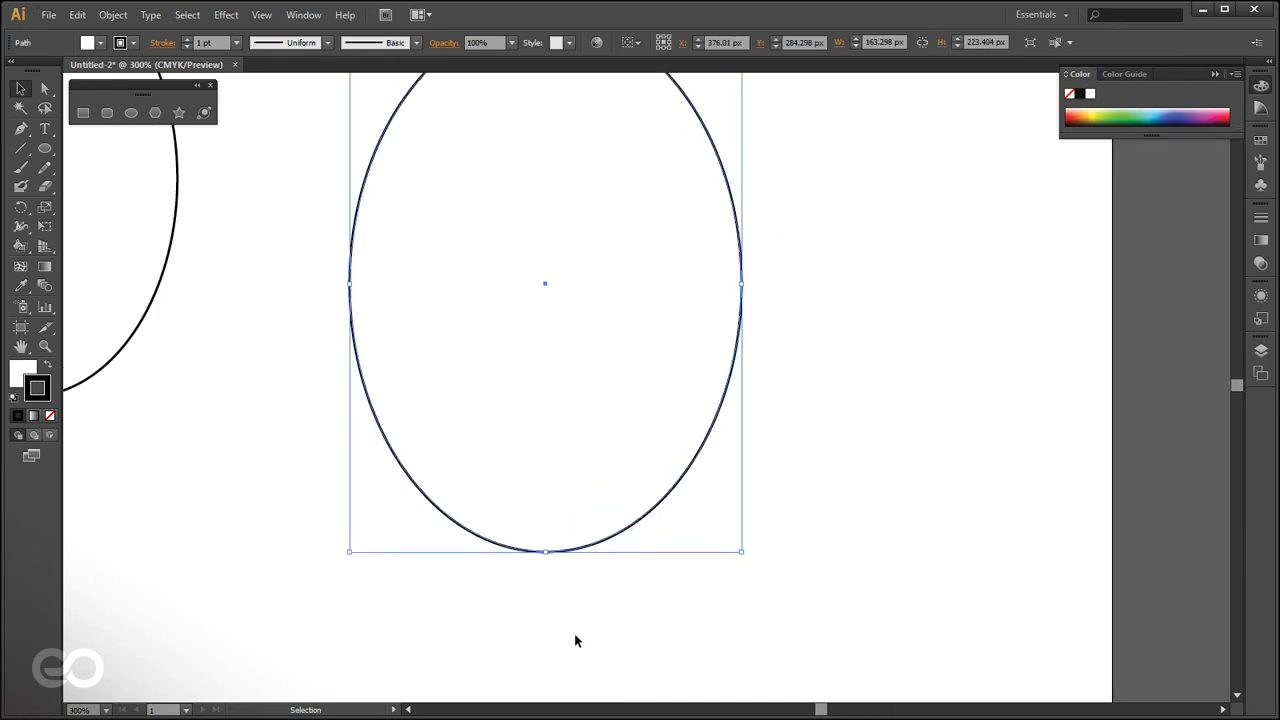
click(13, 377)
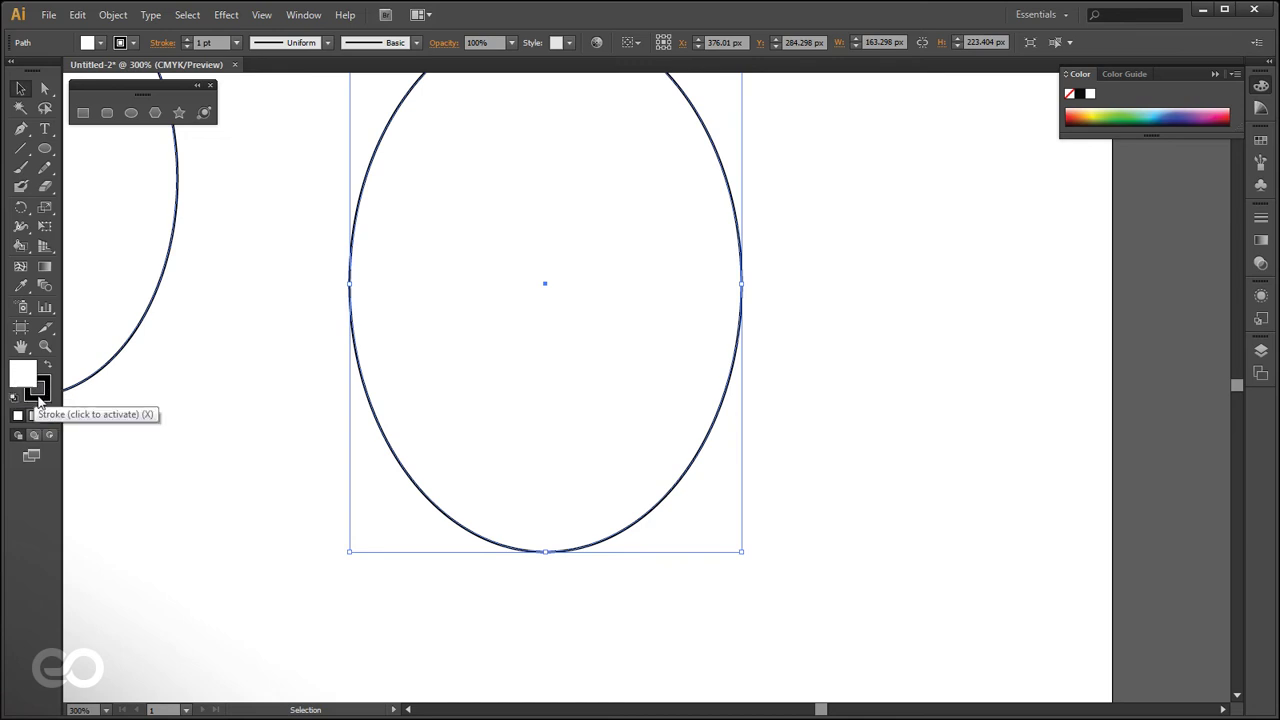
click(37, 393)
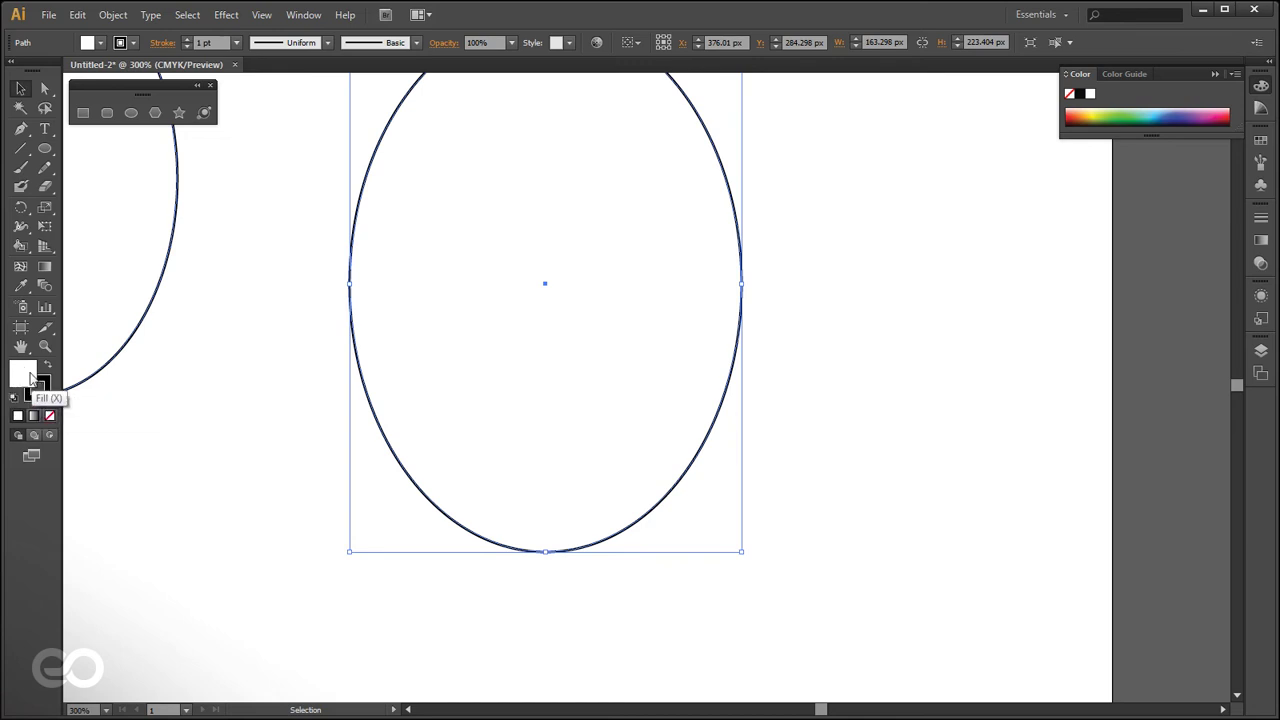
key(x)
key(x)
key(x)
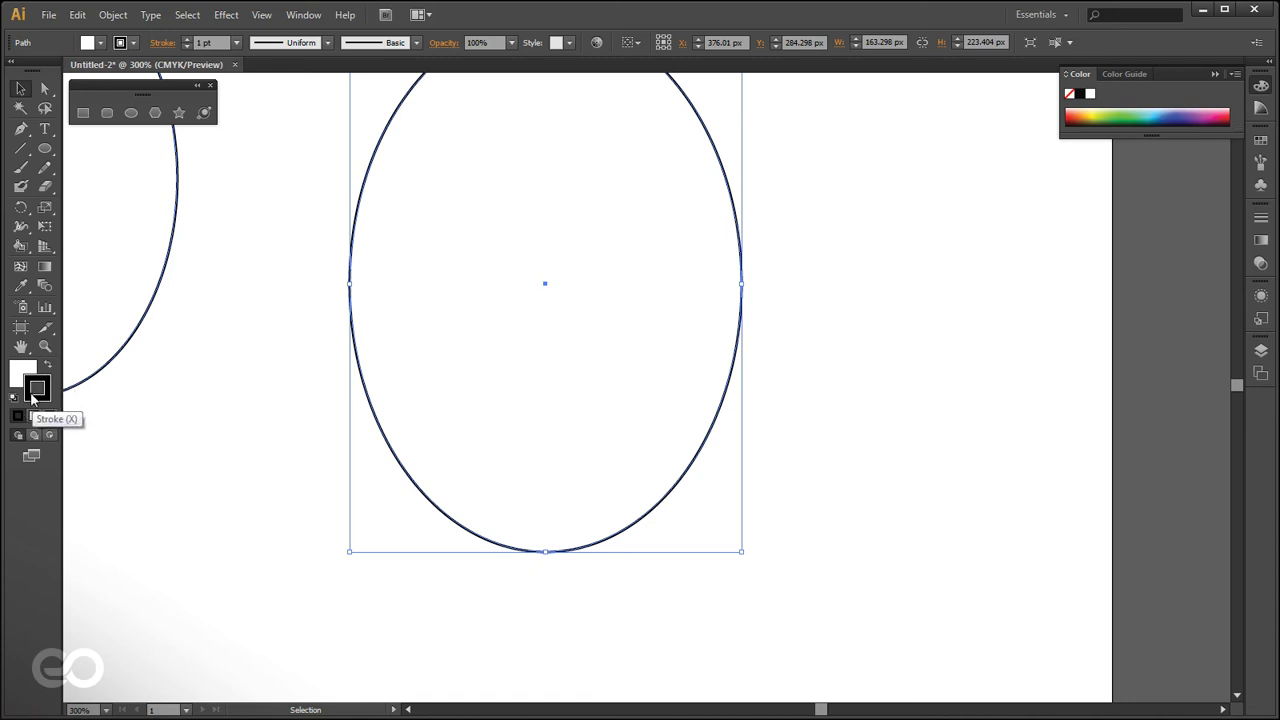
click(51, 419)
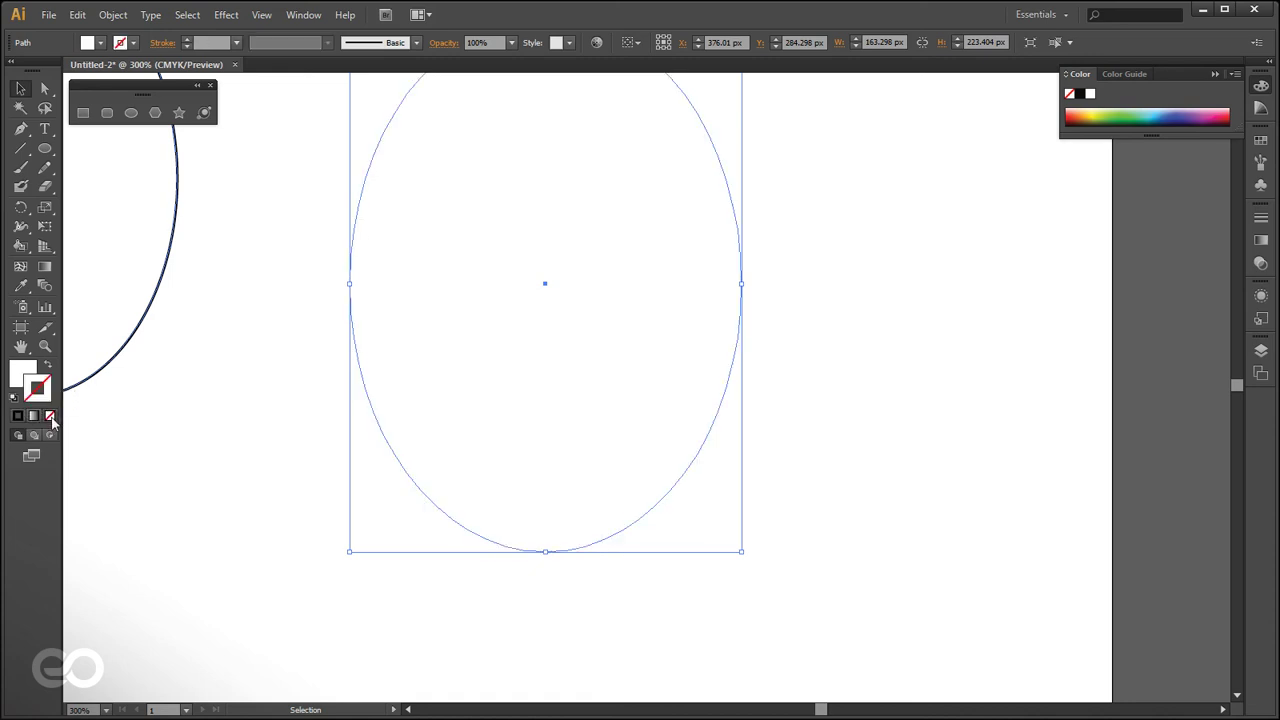
click(428, 615)
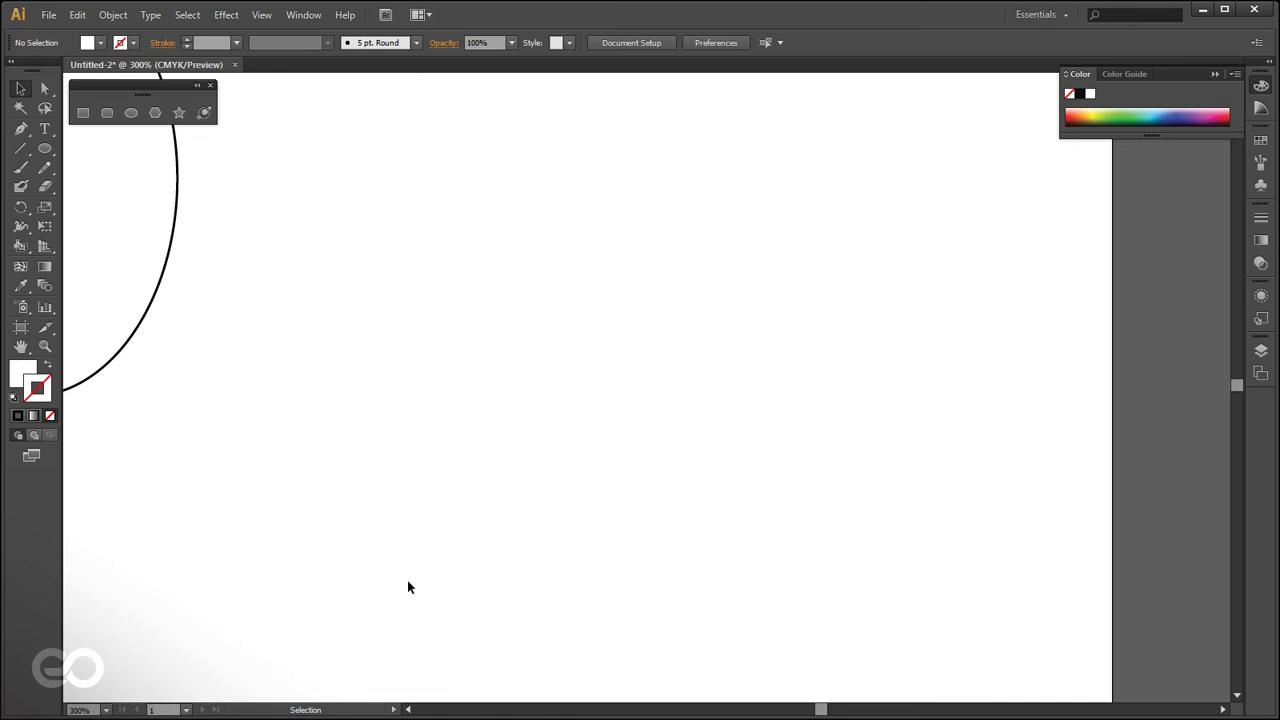
- Move the larger strokeless ellipse so that it partly overlaps the smaller ellipse
click(493, 465)
key(ctrl+minus)
drag(606, 554, 436, 524)
key(ctrl+shift+bracketleft)
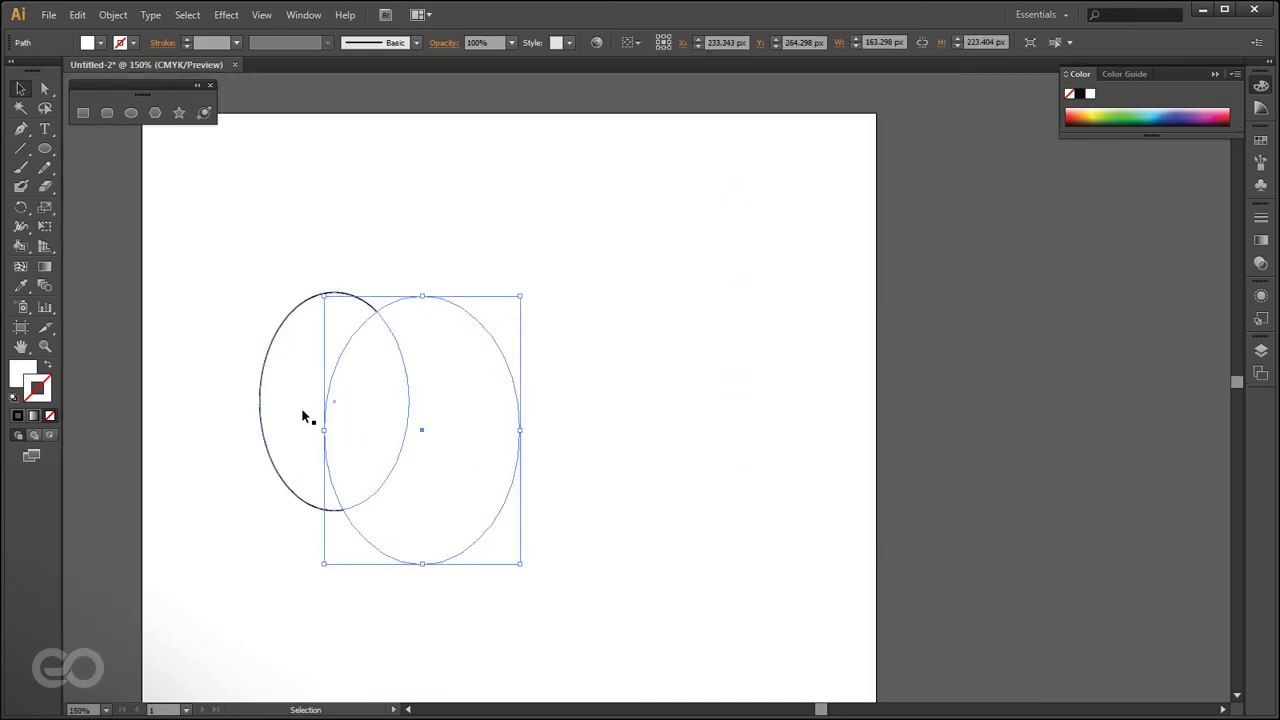
- Fill the smaller ellipse with a crimson red using the Color Picker
click(300, 455)
click(16, 372)
double_click(20, 372)
drag(298, 283, 368, 284)
click(565, 271)
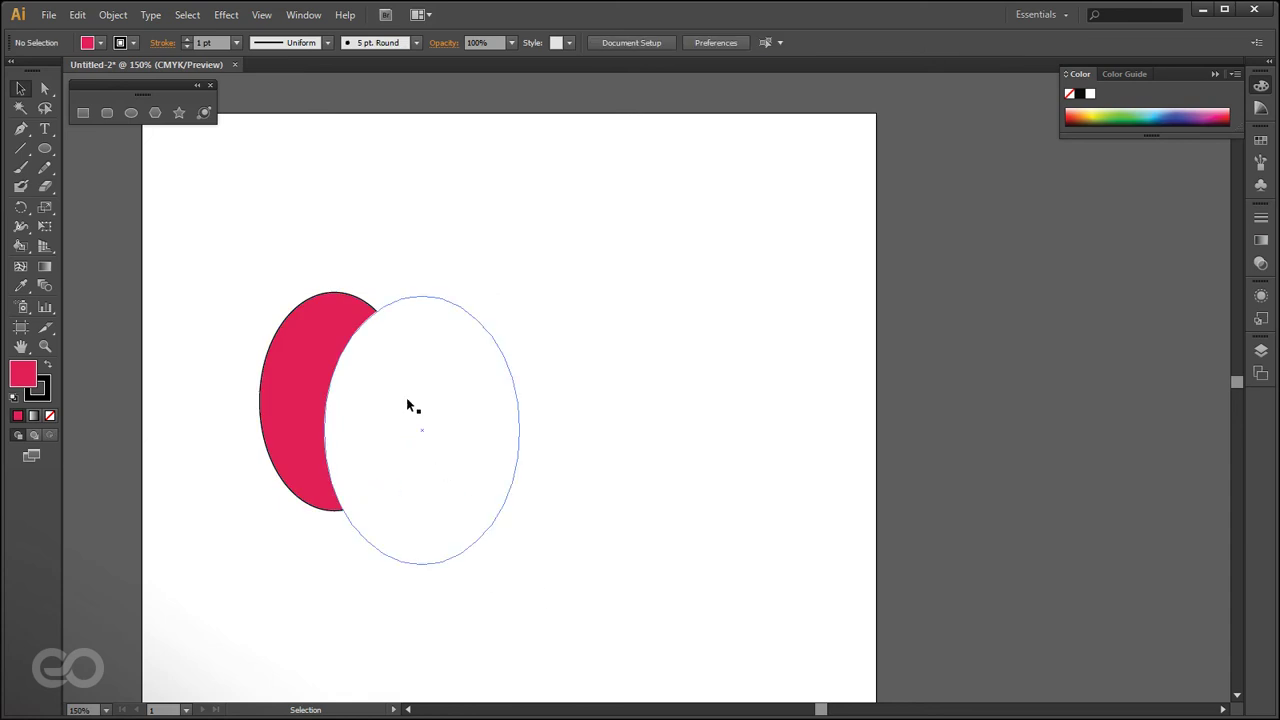
- Give the larger ellipse a black stroke and set its fill to None, and deselect it
click(449, 400)
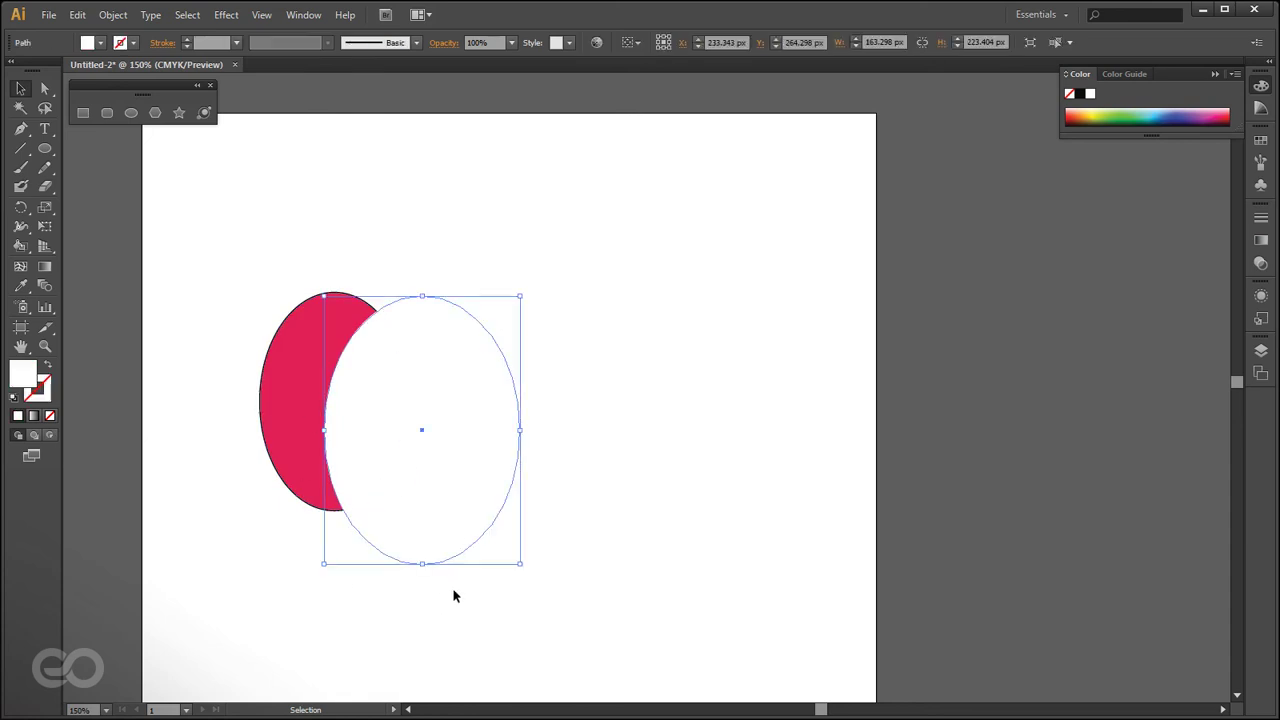
click(43, 386)
key(comma)
double_click(47, 392)
mouse_move(334, 317)
mouse_down()
mouse_move(274, 449)
mouse_move(155, 490)
mouse_up()
click(565, 273)
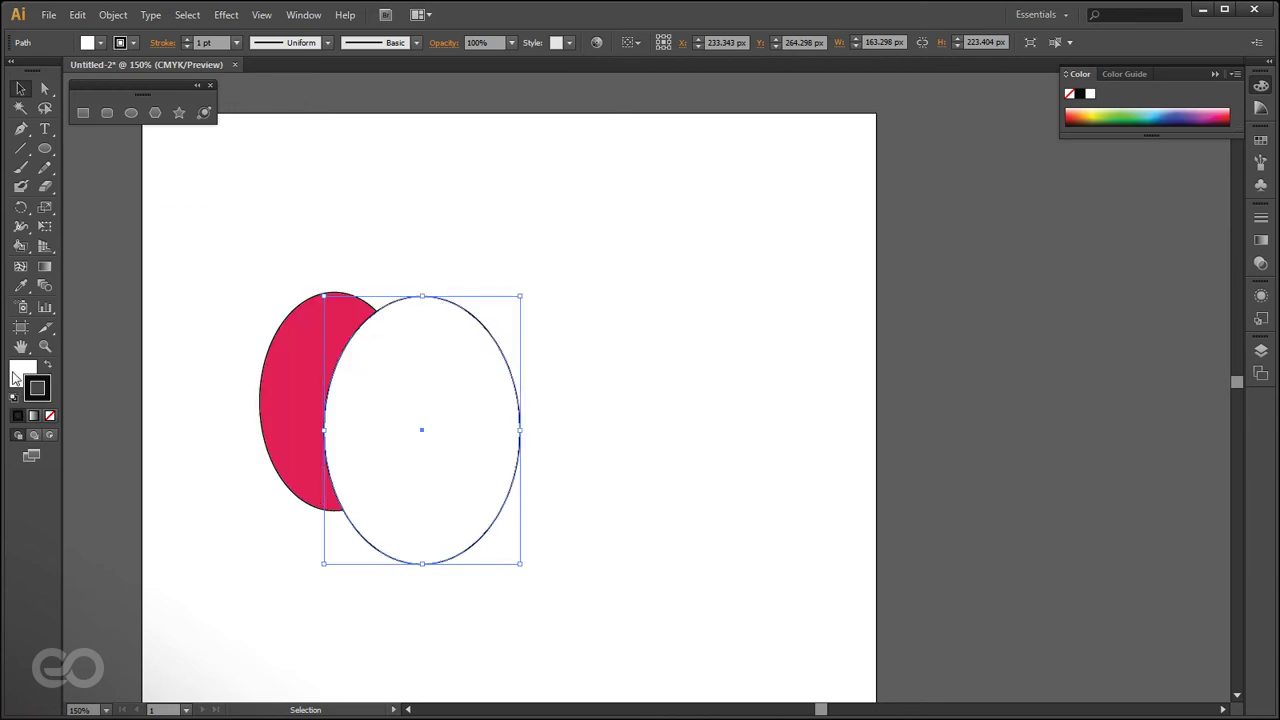
click(50, 415)
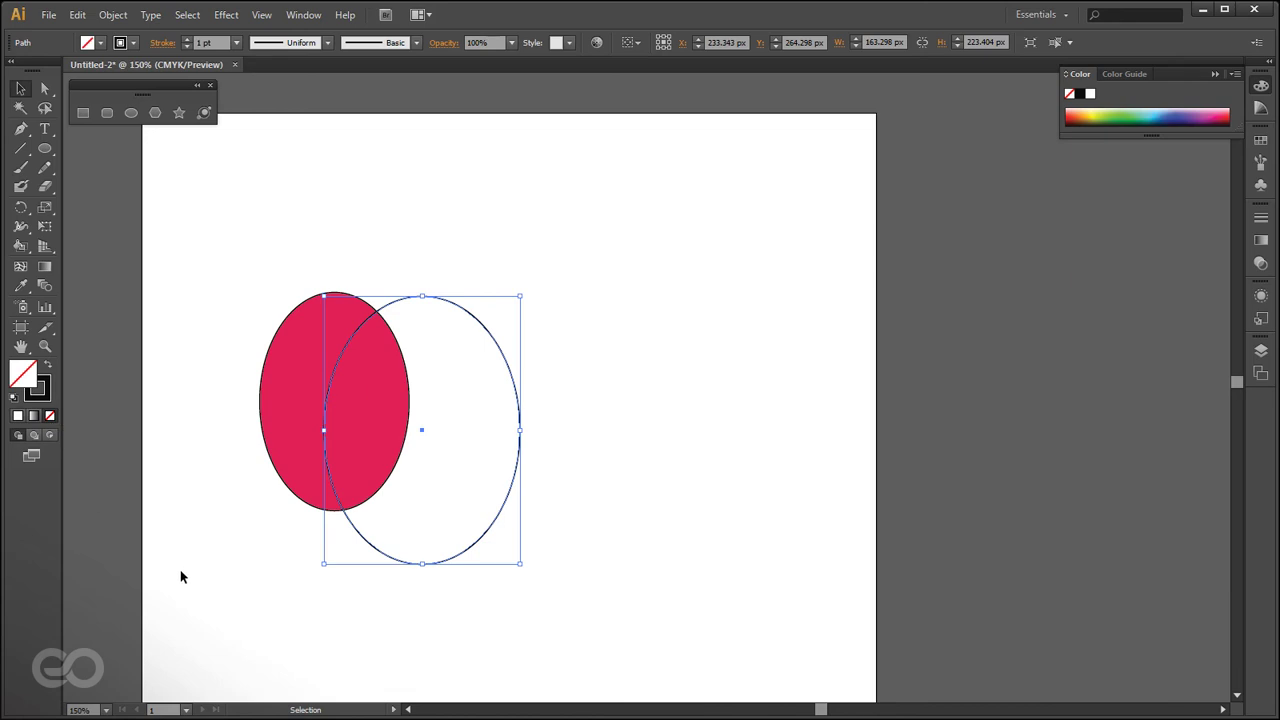
click(240, 615)
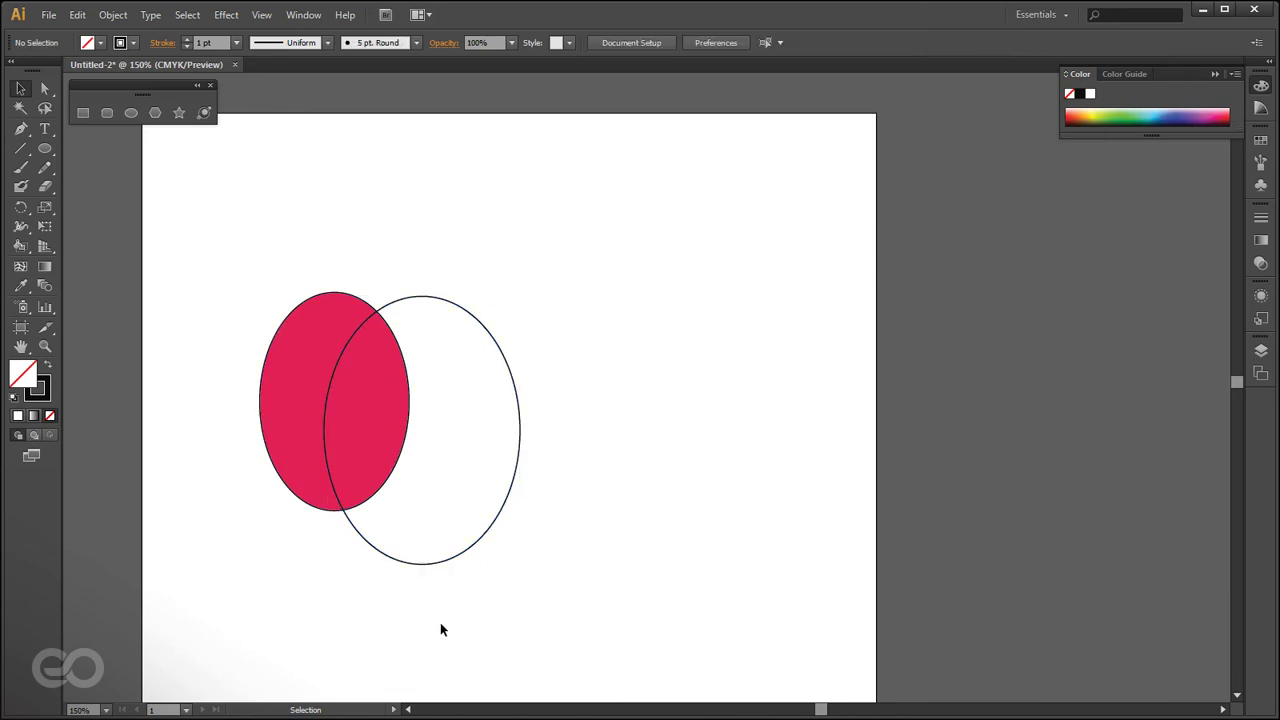
- Fill the larger ellipse with the white-to-black gradient and move it clear of the red ellipse
click(423, 564)
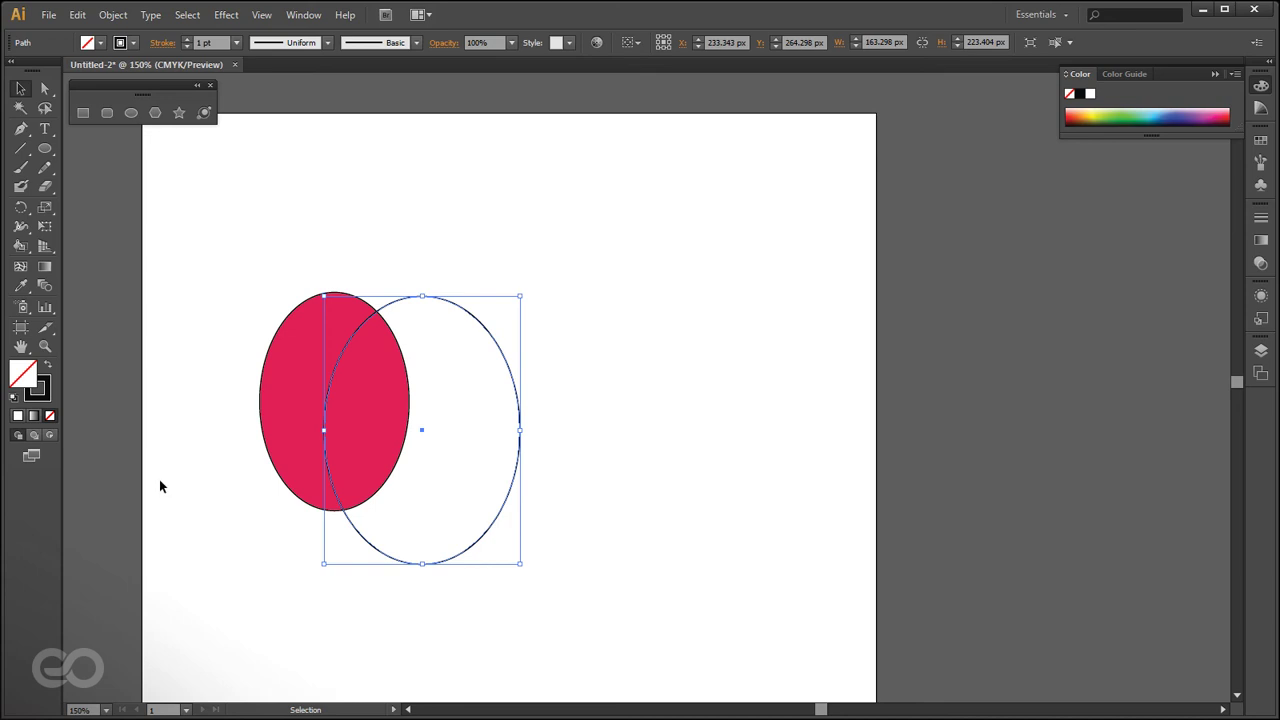
click(35, 416)
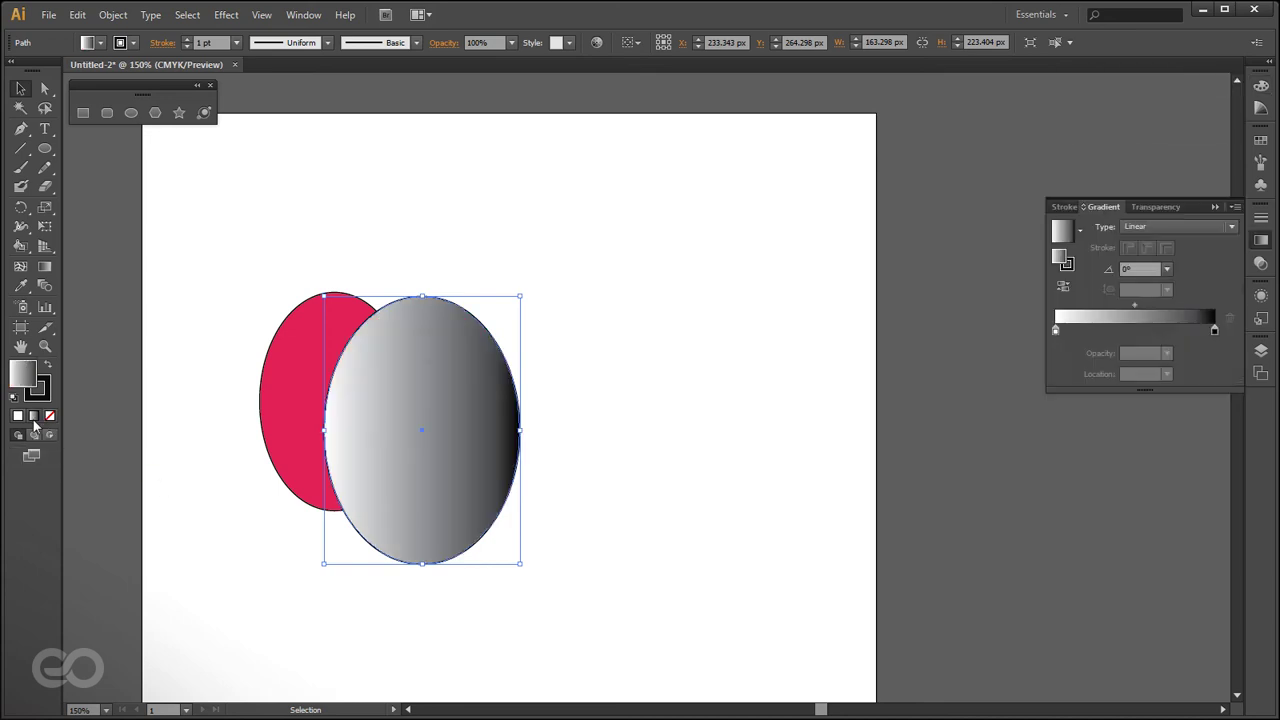
drag(427, 527, 516, 423)
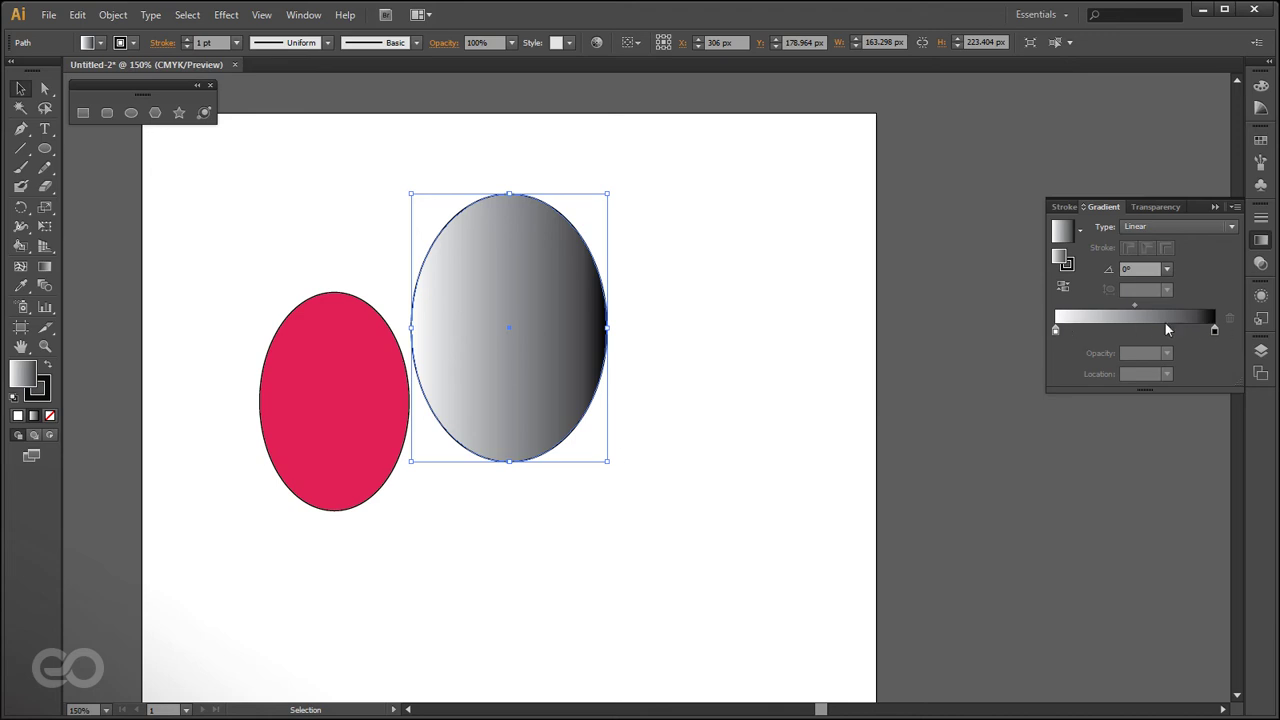
- Switch the larger ellipse's gradient type to Radial and back to Linear
click(1167, 226)
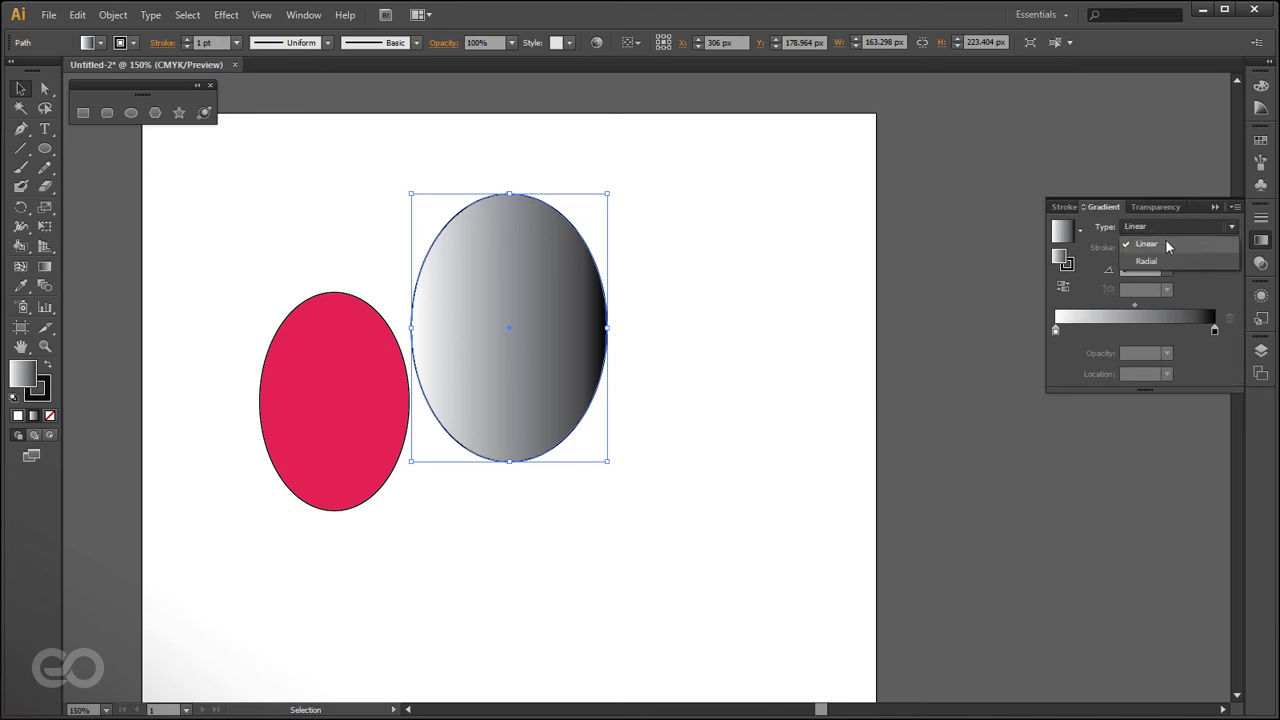
click(1160, 259)
click(1163, 229)
click(1158, 244)
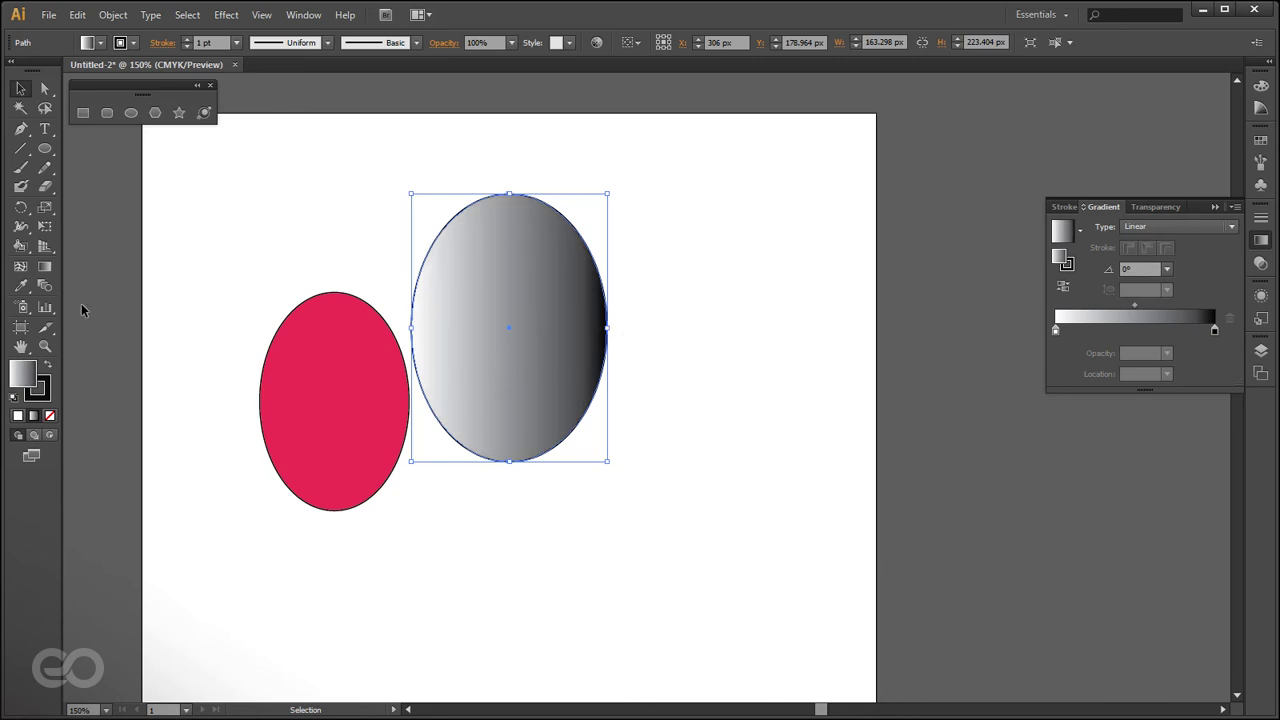
- Shorten and rotate the larger ellipse's linear gradient to about -59.5° with the Gradient tool
click(44, 268)
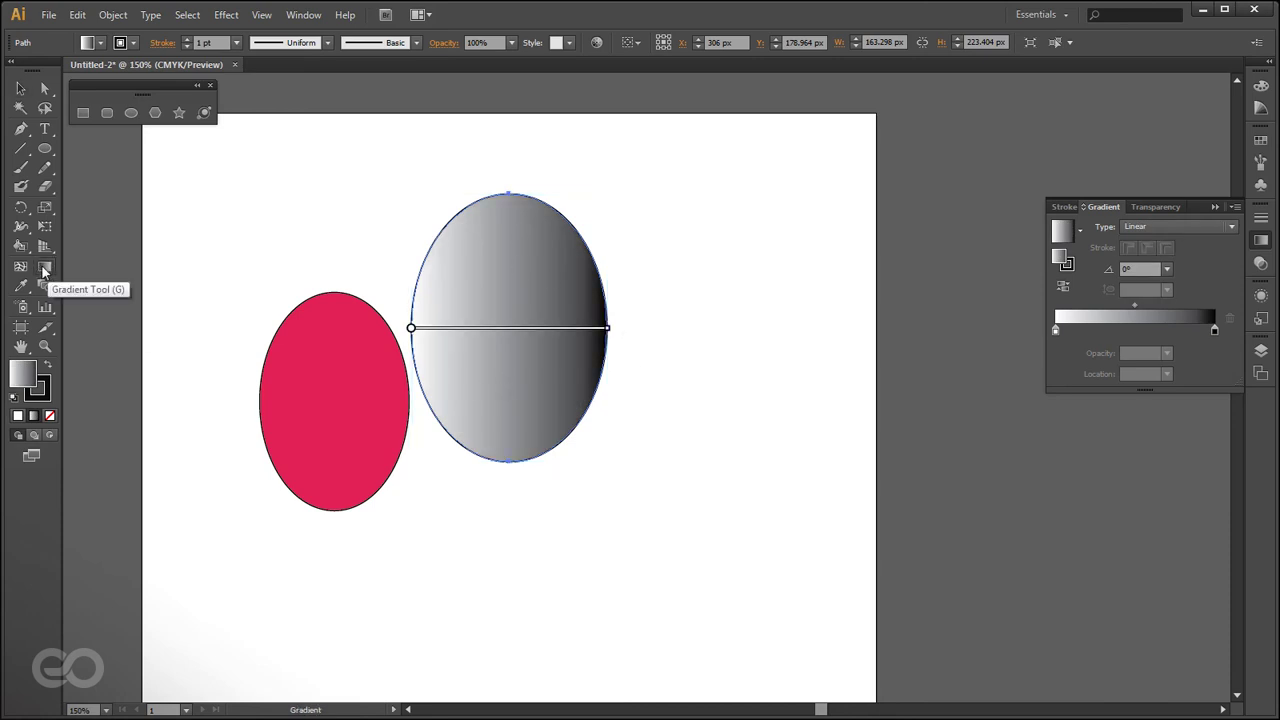
mouse_move(608, 328)
mouse_down()
mouse_move(608, 380)
mouse_move(477, 402)
mouse_up()
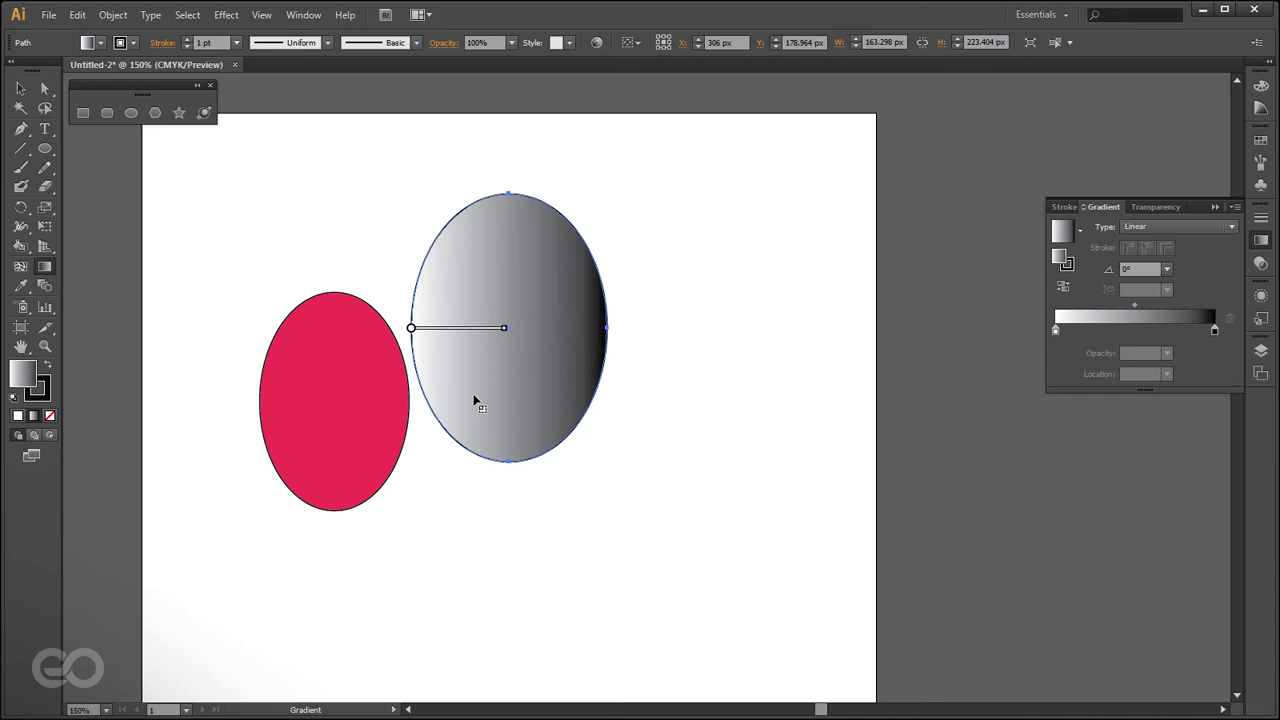
mouse_move(411, 328)
mouse_down()
mouse_move(457, 328)
mouse_move(541, 383)
mouse_up()
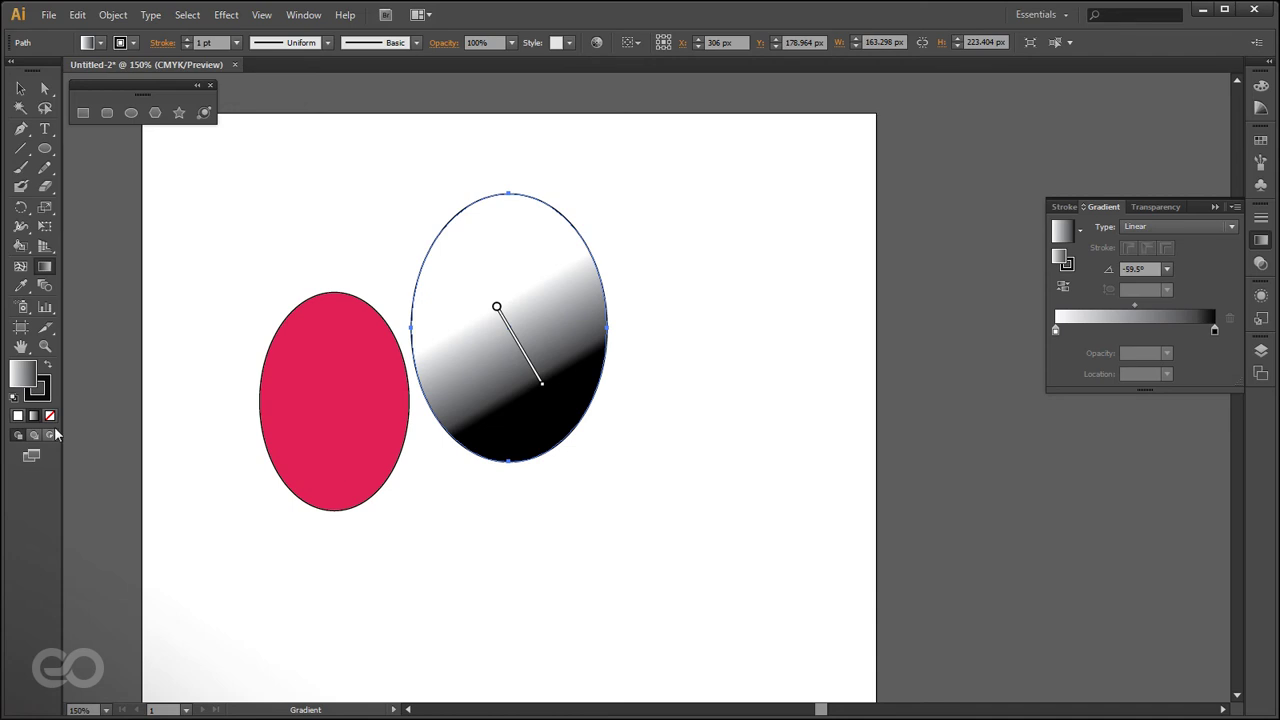
- Return the larger ellipse's fill to solid white and deselect it with the Selection tool
click(17, 416)
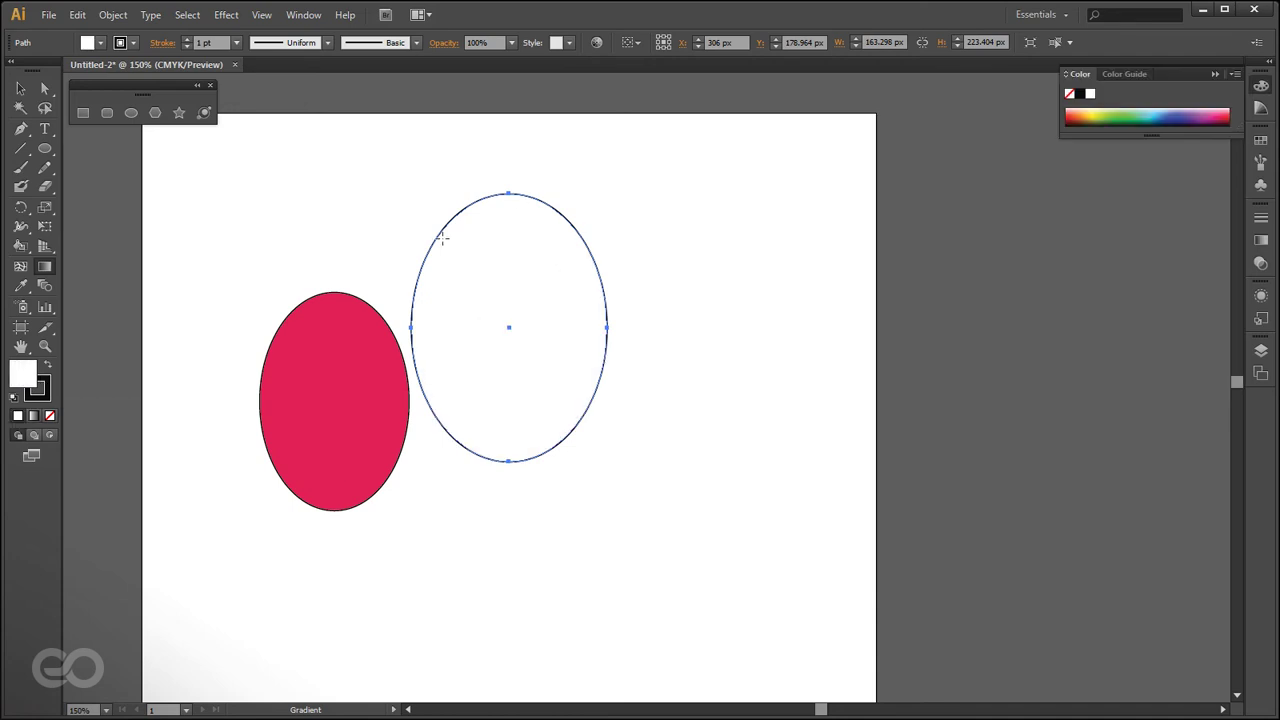
key(v)
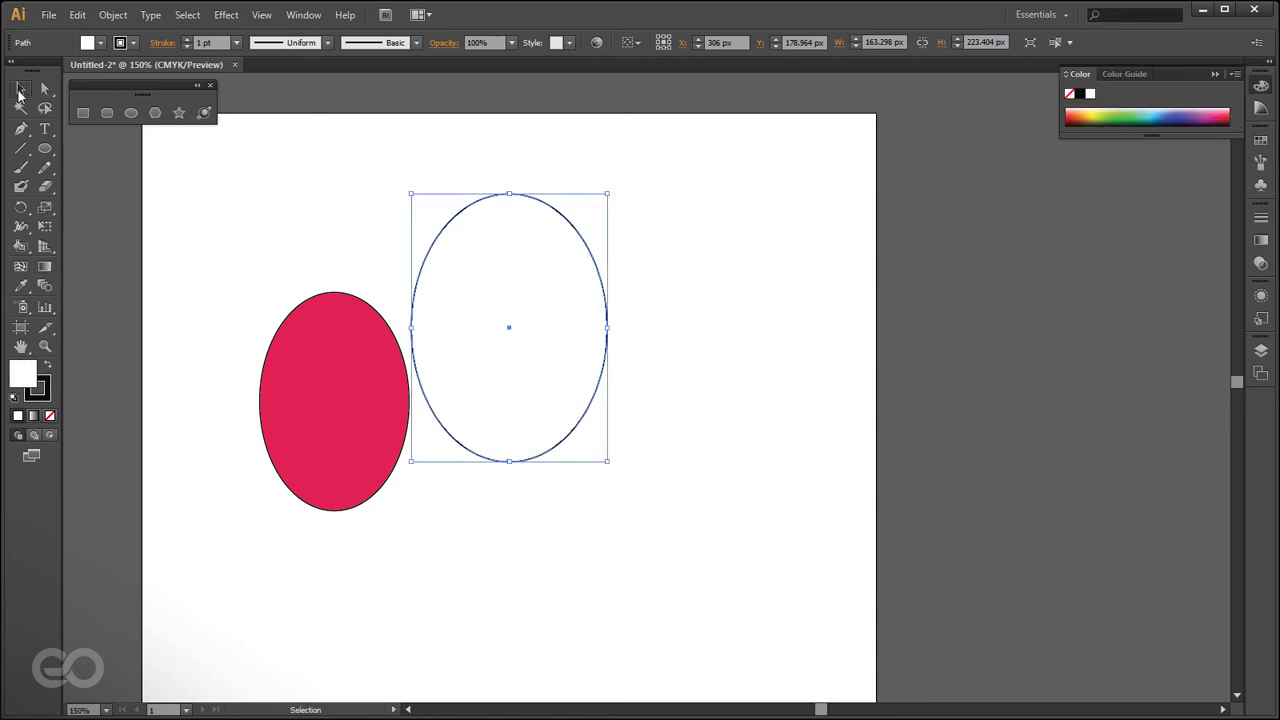
click(510, 560)
- Set the red ellipse's fill to green and its stroke to blue from the CMYK spectrum
click(371, 450)
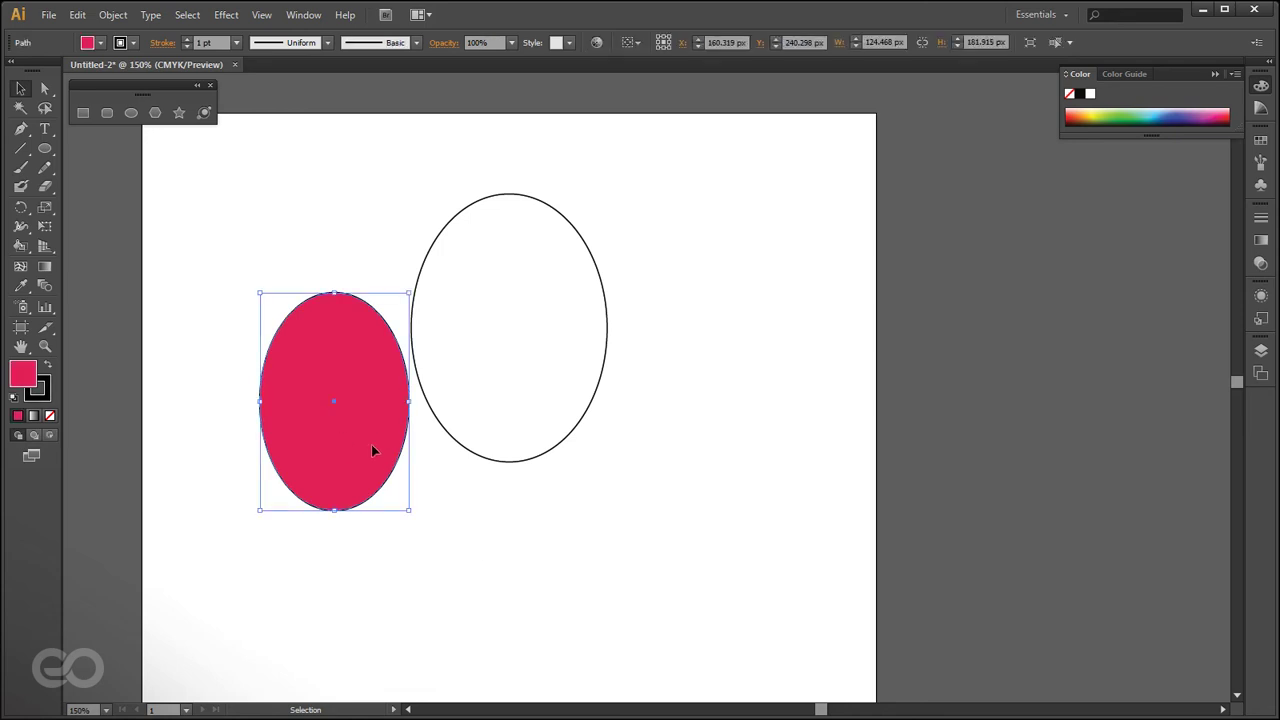
click(1125, 112)
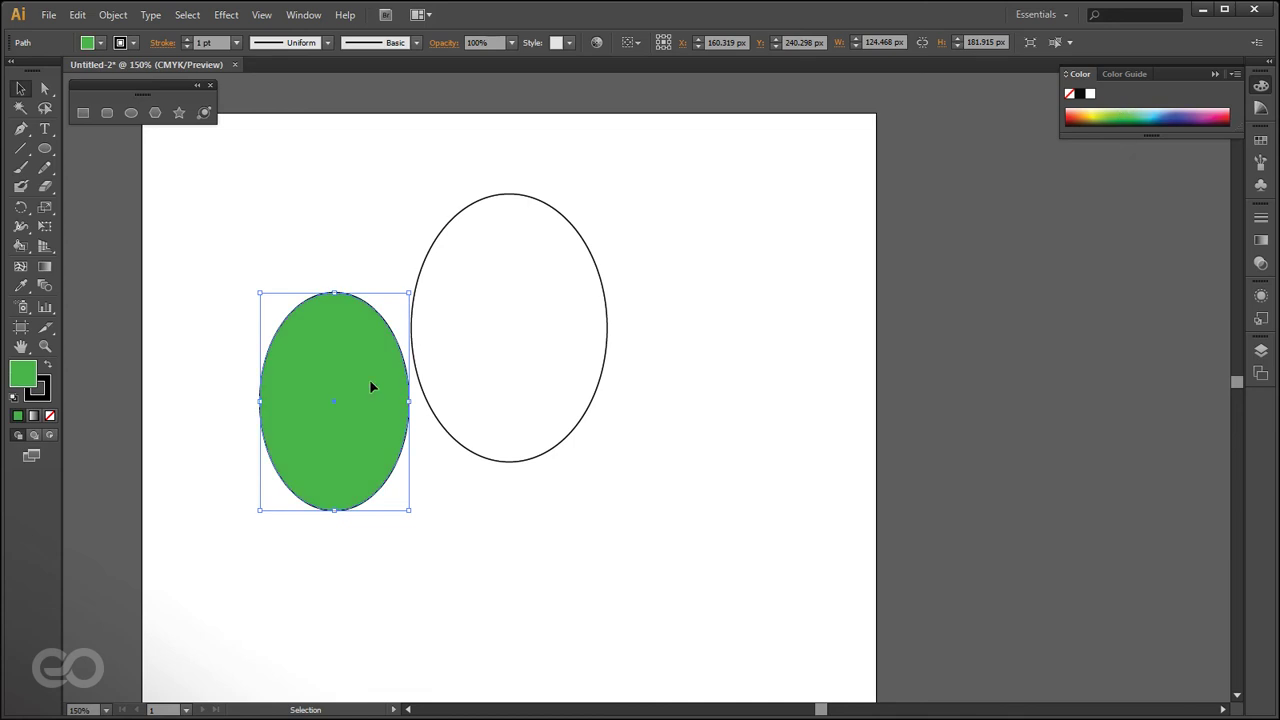
click(48, 397)
click(1172, 112)
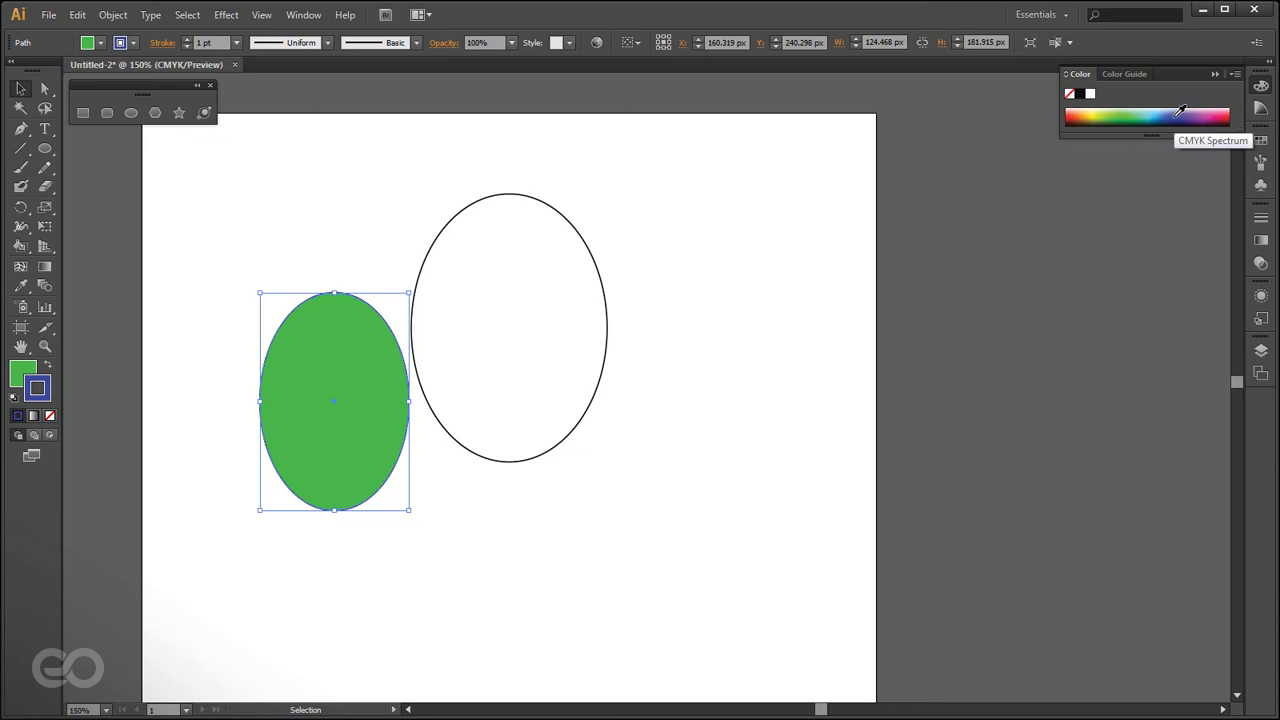
- Change the green ellipse's stroke colour to magenta from the CMYK spectrum
scroll(363, 510, up, 7)
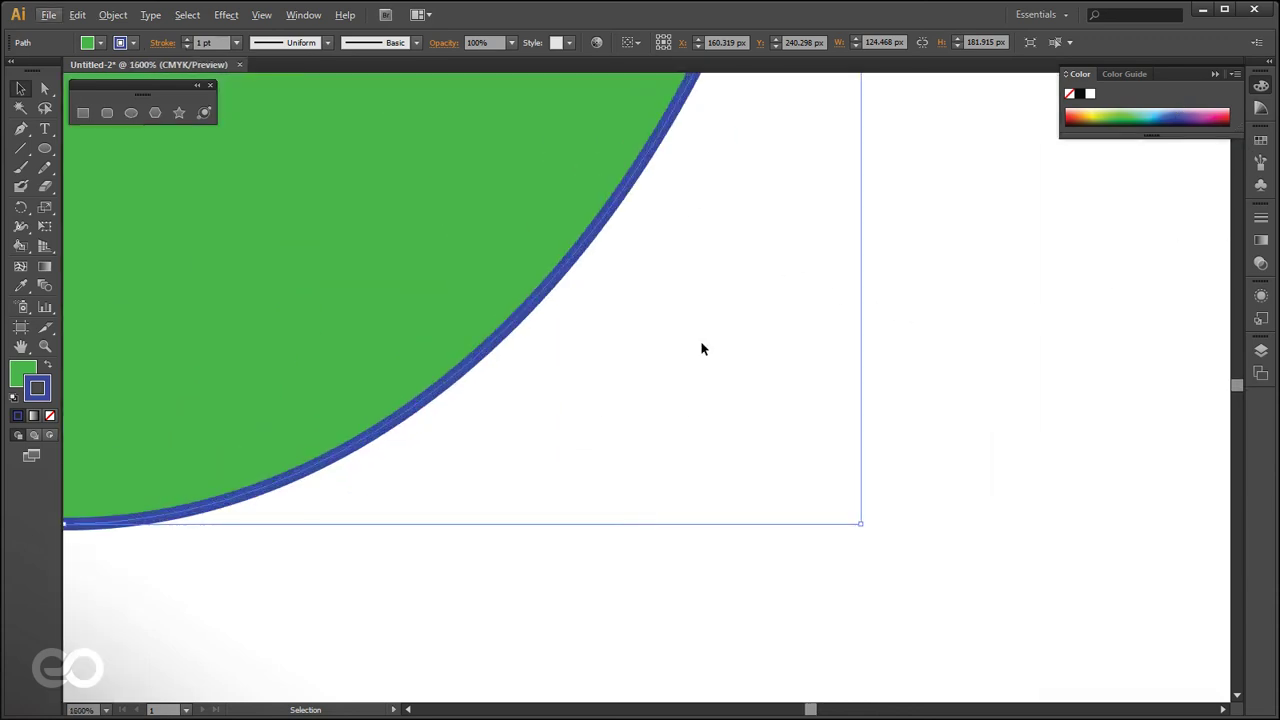
click(1089, 113)
drag(1089, 113, 1215, 116)
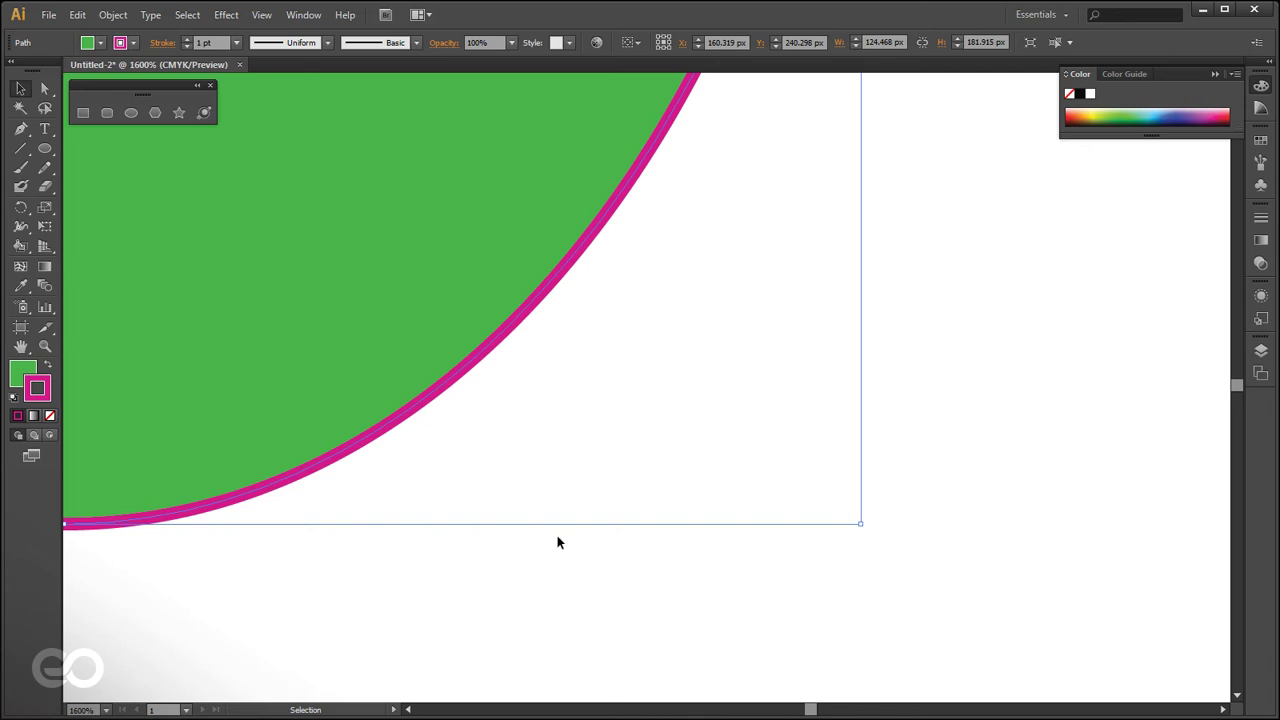
- Alternate the active colour attribute between fill and stroke, and examine the green ellipse's fill and outline
key(x)
click(40, 390)
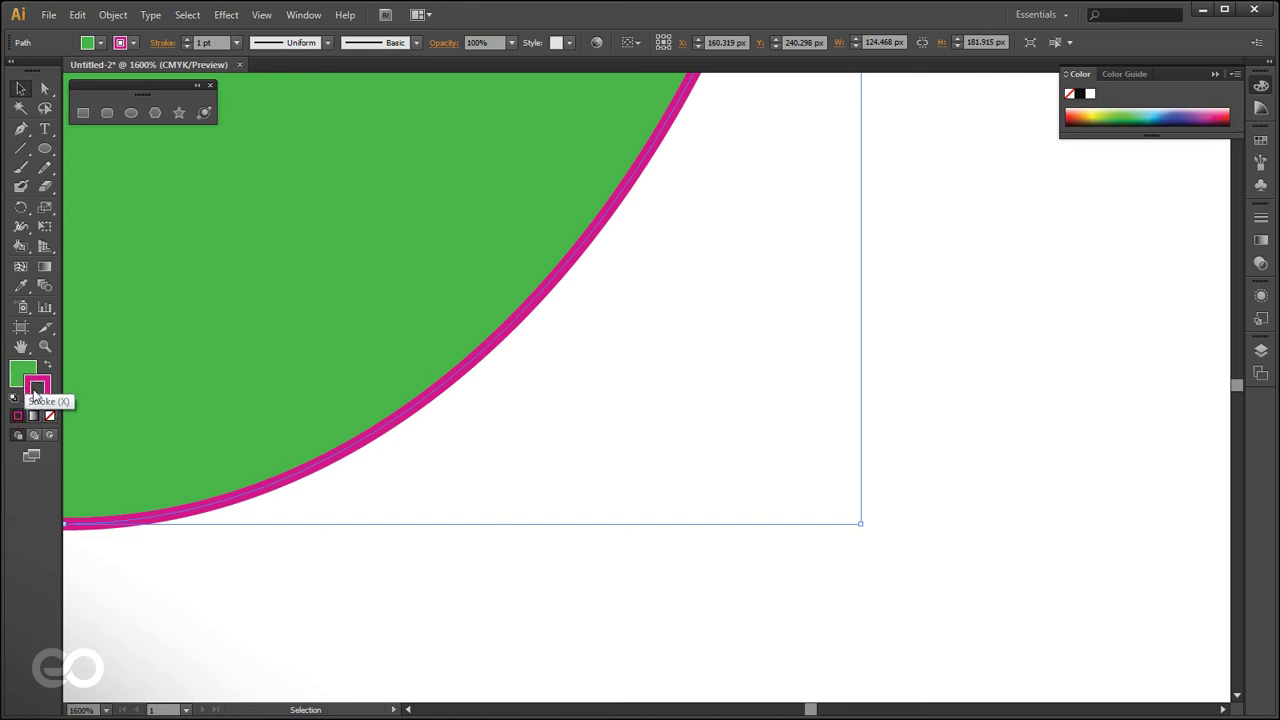
click(26, 373)
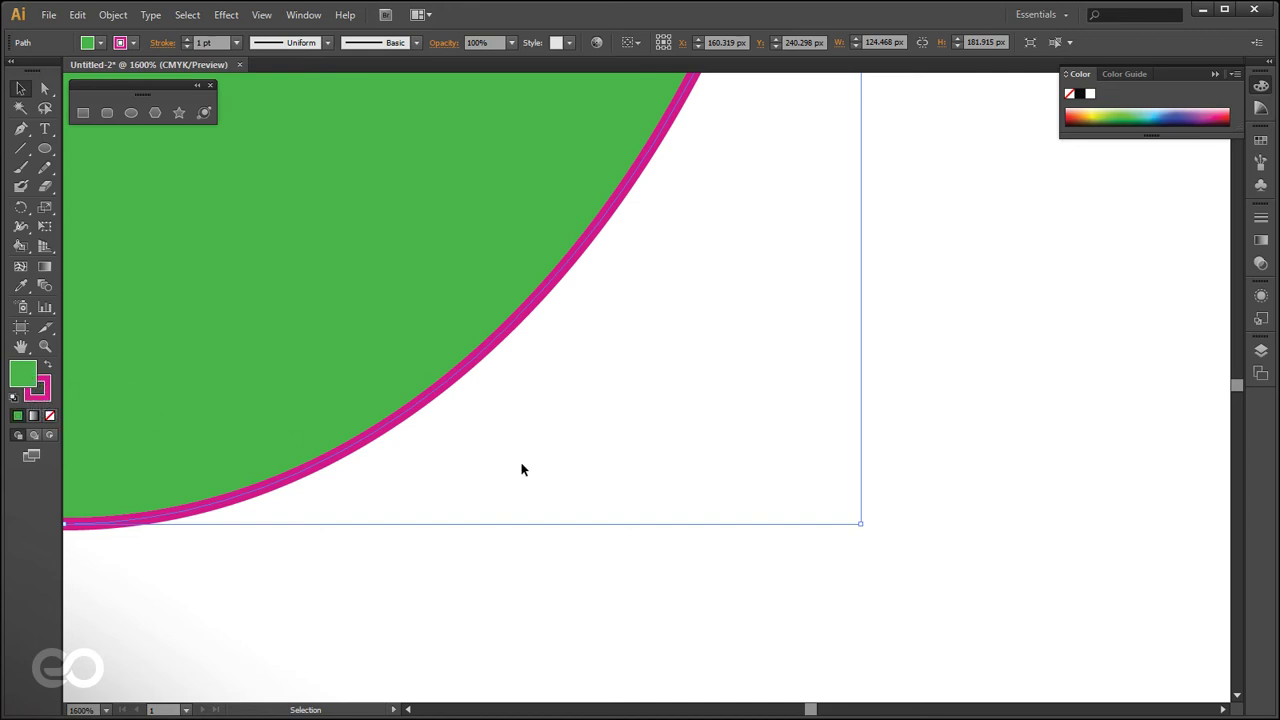
scroll(645, 485, down, 6)
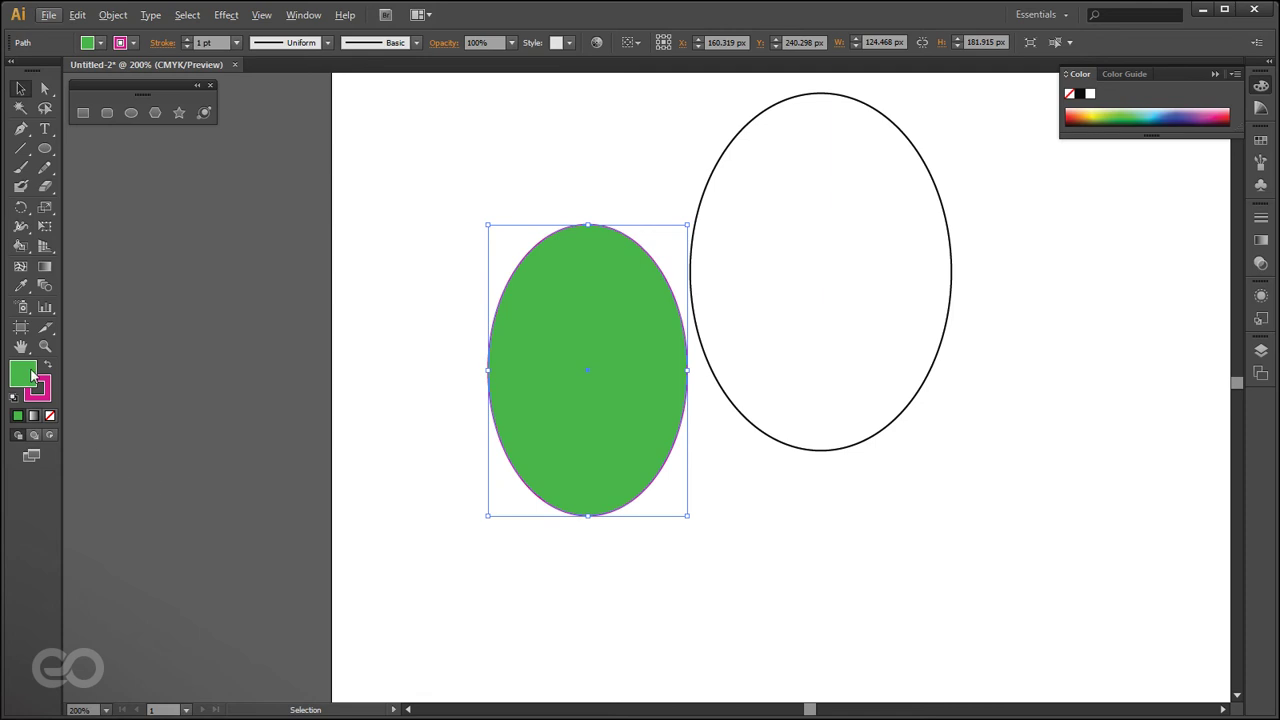
click(38, 392)
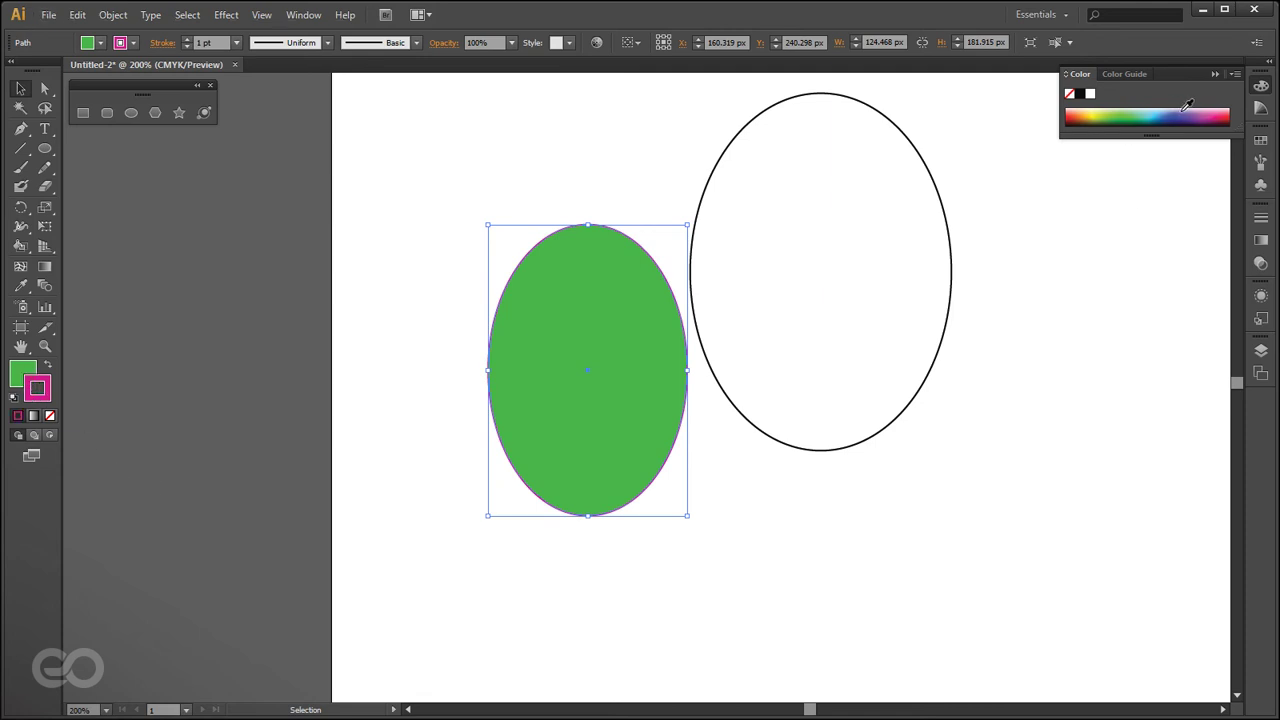
scroll(357, 457, down, 2)
scroll(566, 451, up, 1)
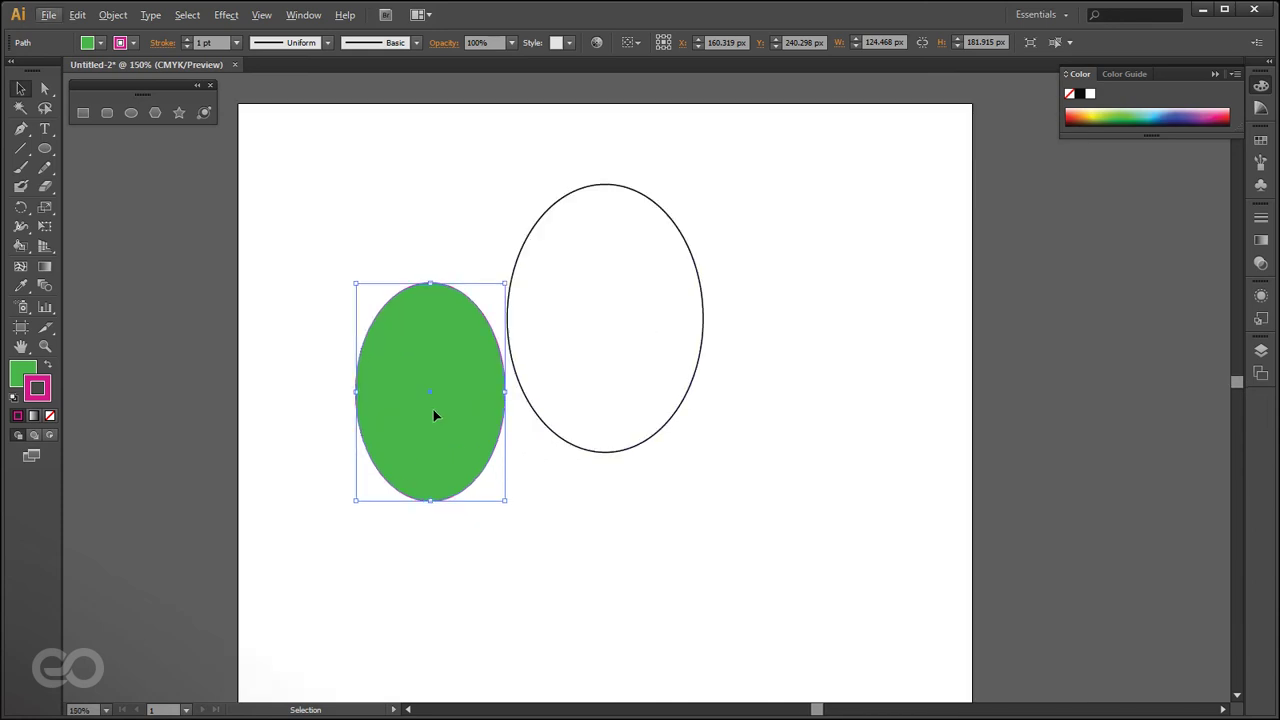
scroll(366, 371, up, 2)
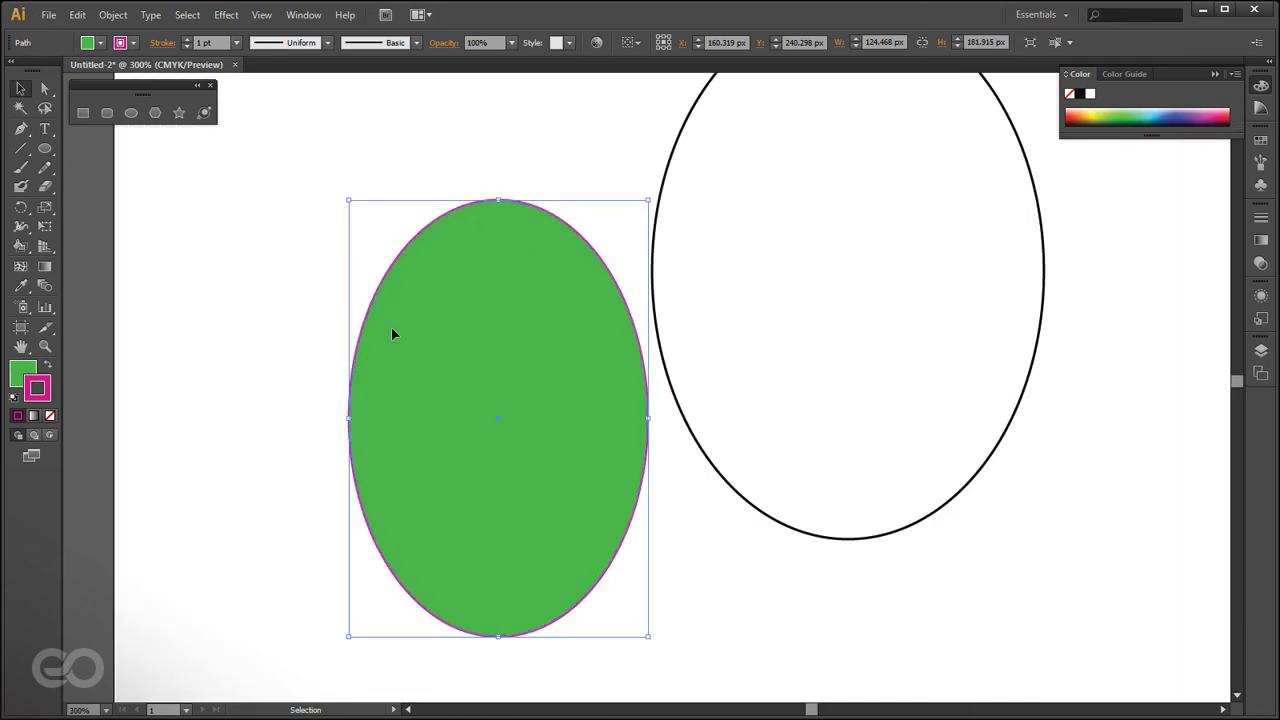
- Set the green ellipse's stroke weight to 14 pt and deselect it
click(100, 42)
click(236, 42)
click(252, 305)
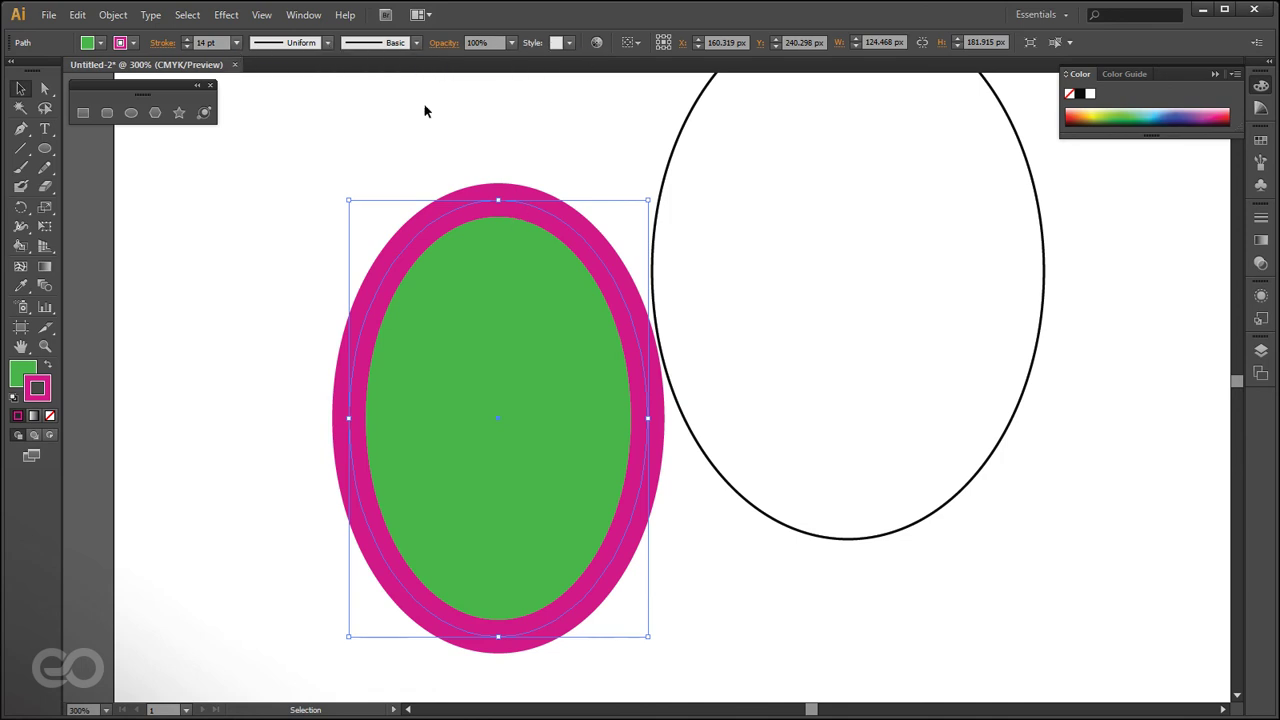
scroll(265, 300, down, 1)
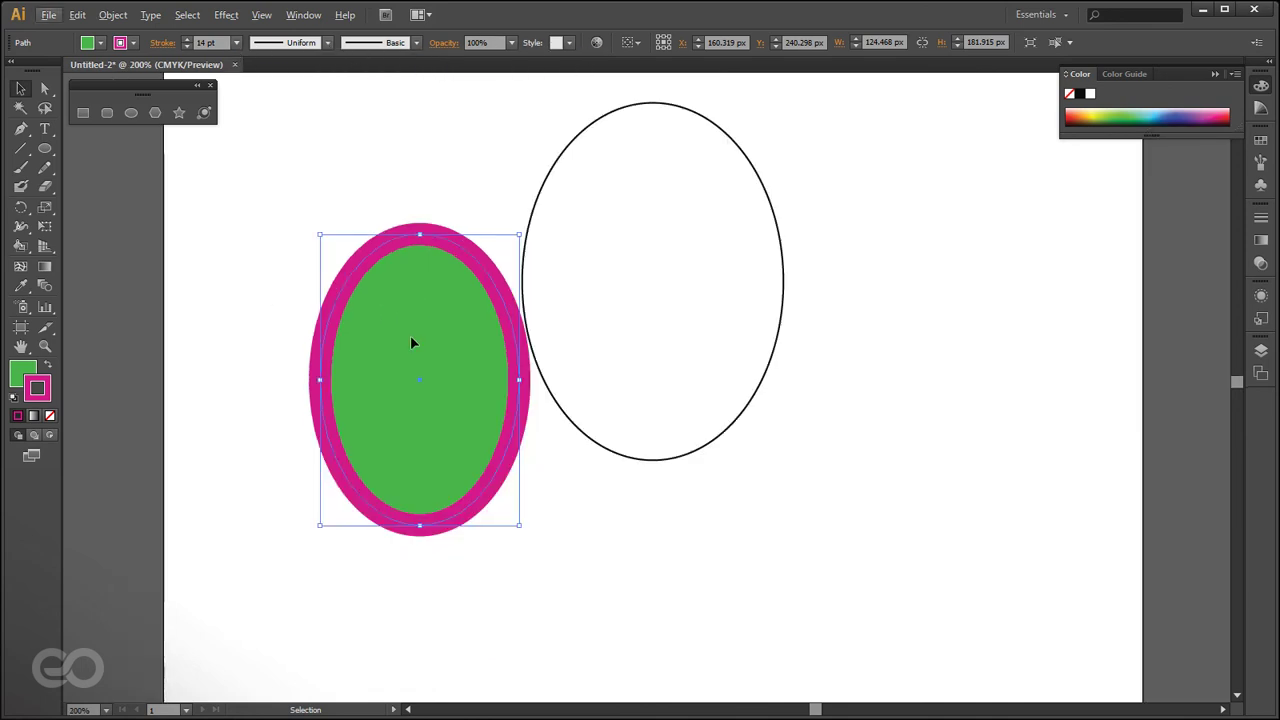
click(597, 551)
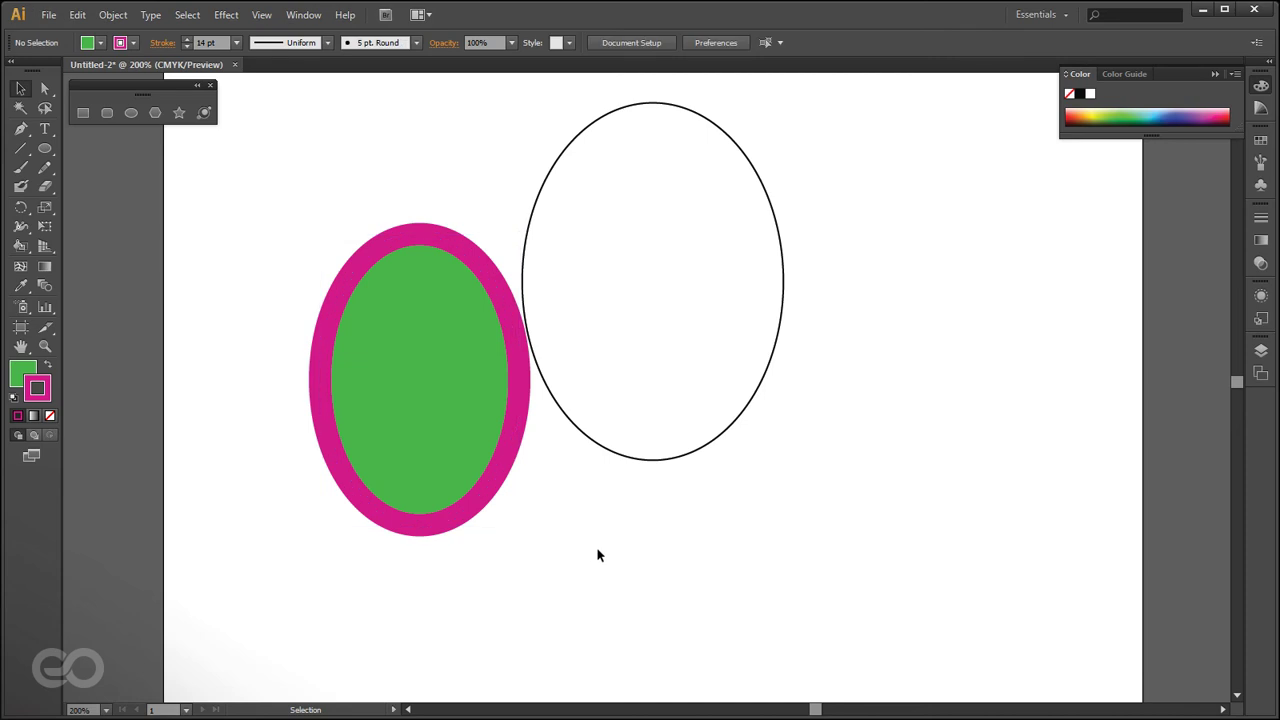
- Set the green ellipse's opacity to 50% and move it up so it overlaps the white ellipse
click(436, 430)
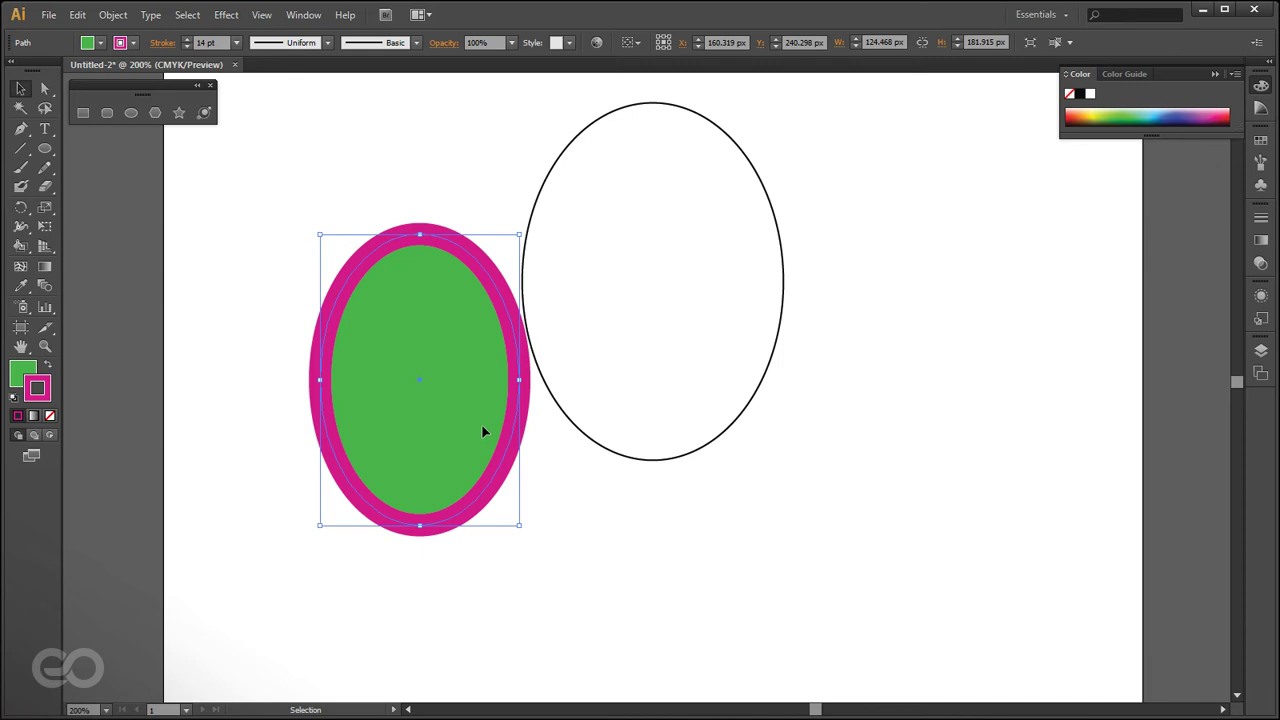
click(512, 43)
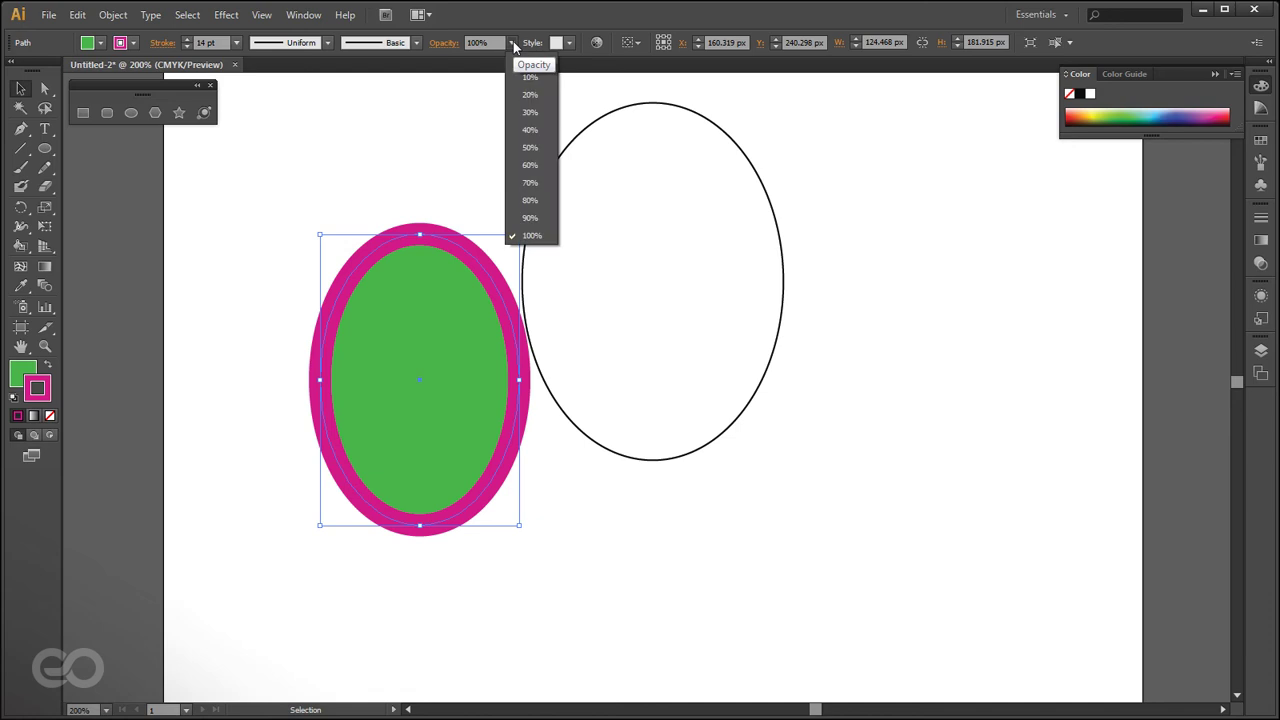
click(545, 153)
drag(447, 492, 500, 409)
click(535, 548)
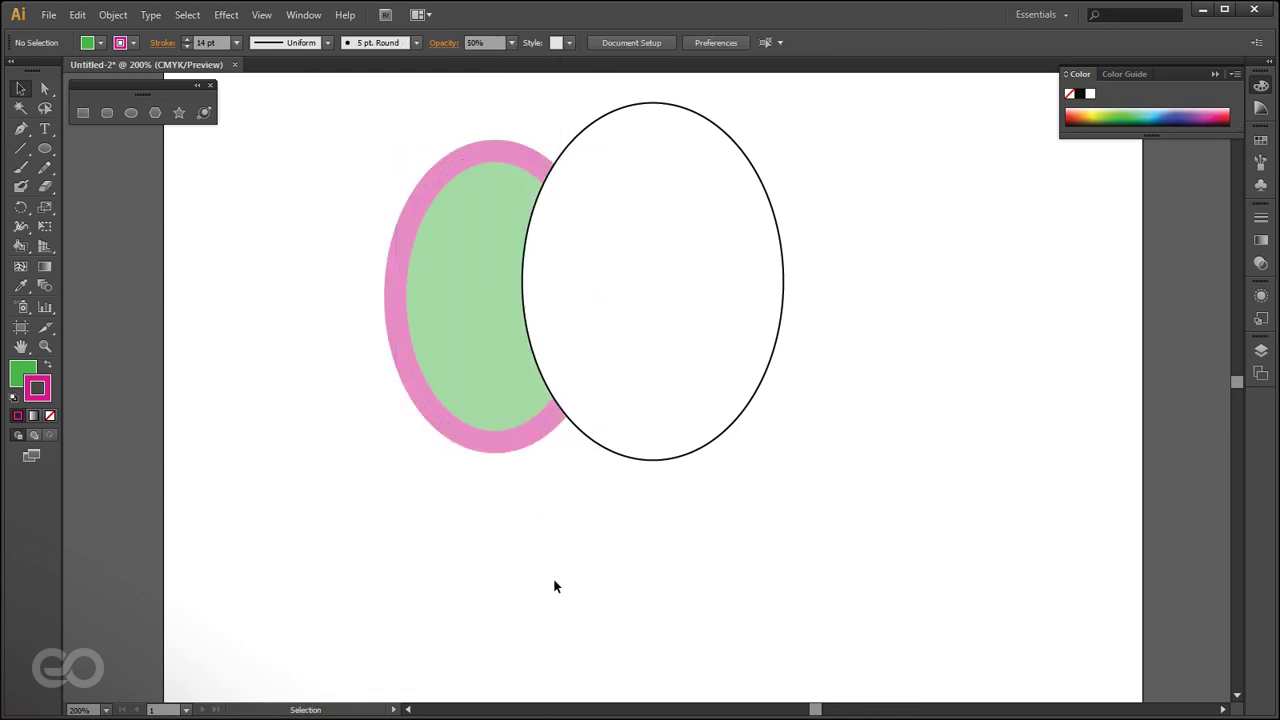
- Move the white ellipse down and left so it covers more of the green ellipse, and leave the white ellipse selected
drag(650, 356, 670, 378)
mouse_move(603, 399)
mouse_down()
mouse_move(597, 383)
mouse_move(597, 395)
mouse_up()
key(ctrl+shift+a)
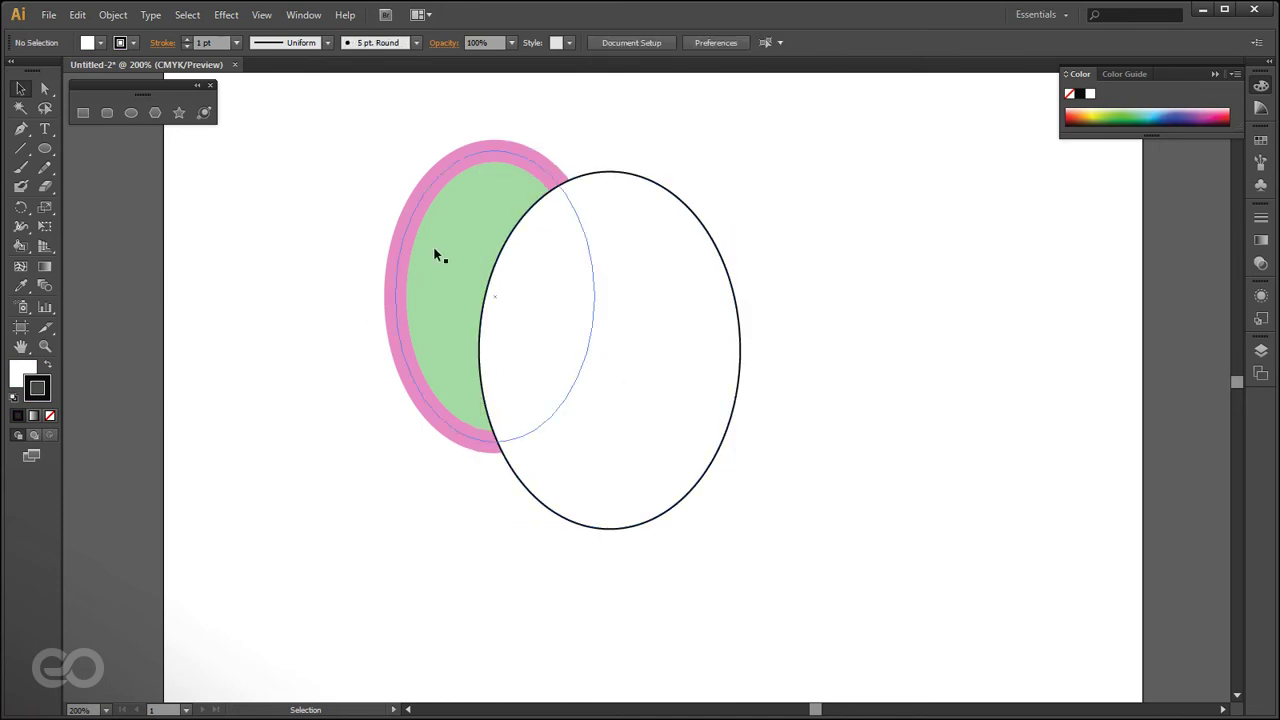
click(400, 264)
click(270, 490)
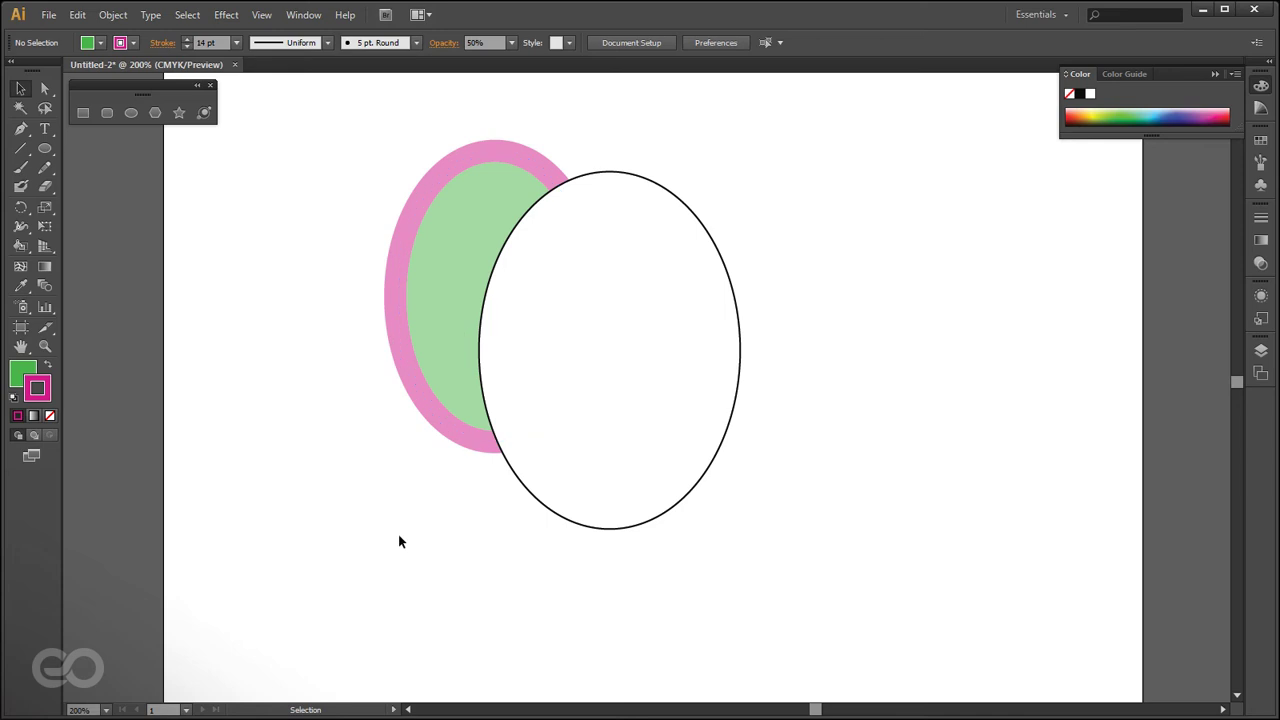
click(470, 300)
click(645, 400)
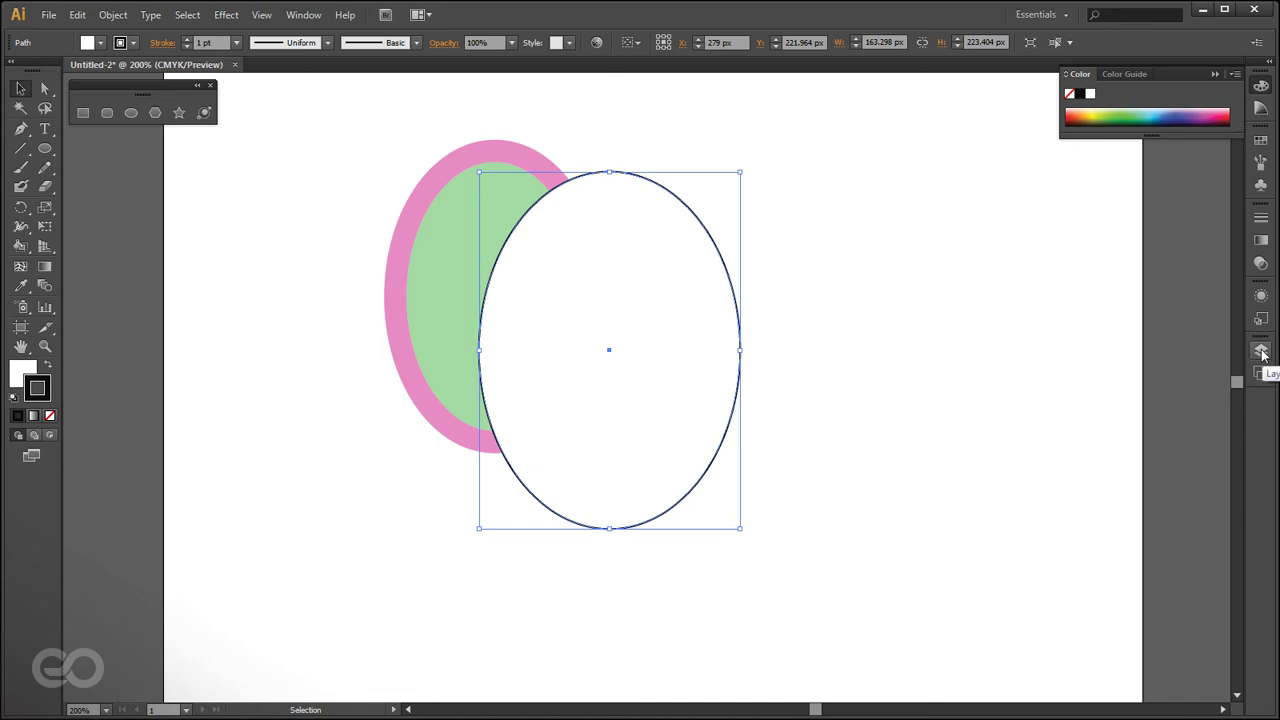
- Expand the collapsed panel dock, enlarge the Layers area and expand Layer 1 to list its paths
click(1270, 66)
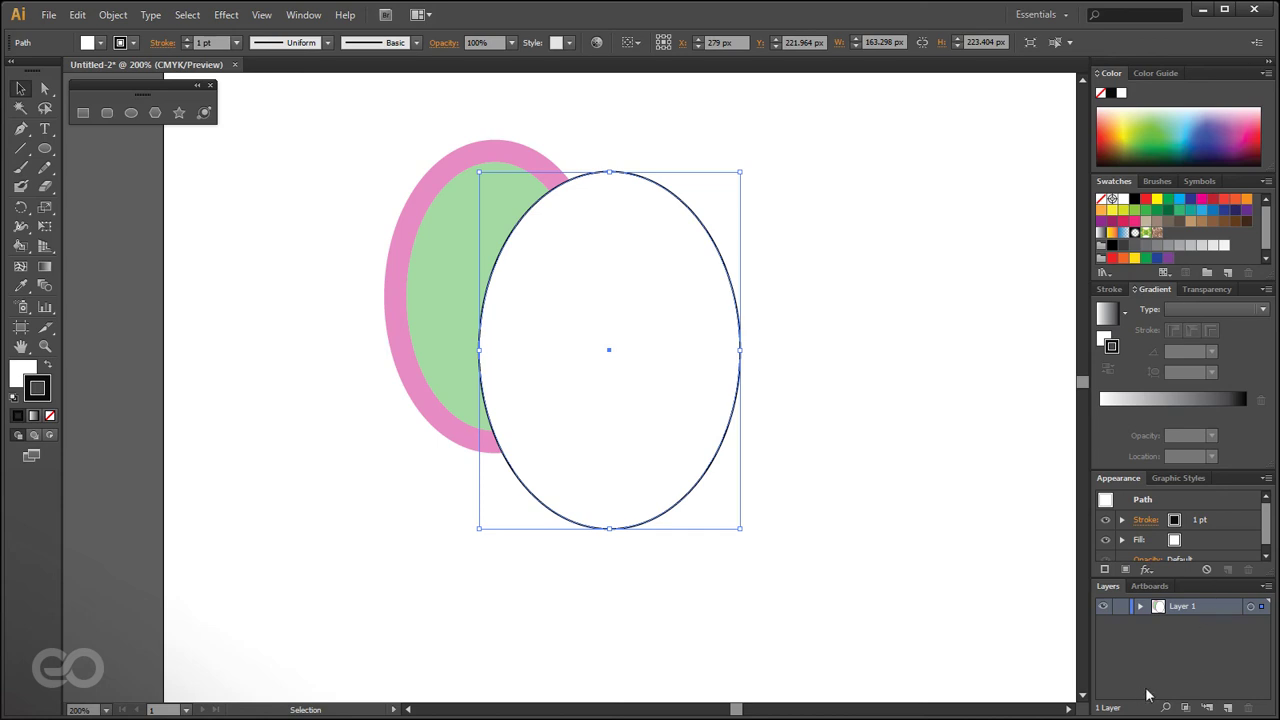
drag(1191, 578, 1189, 516)
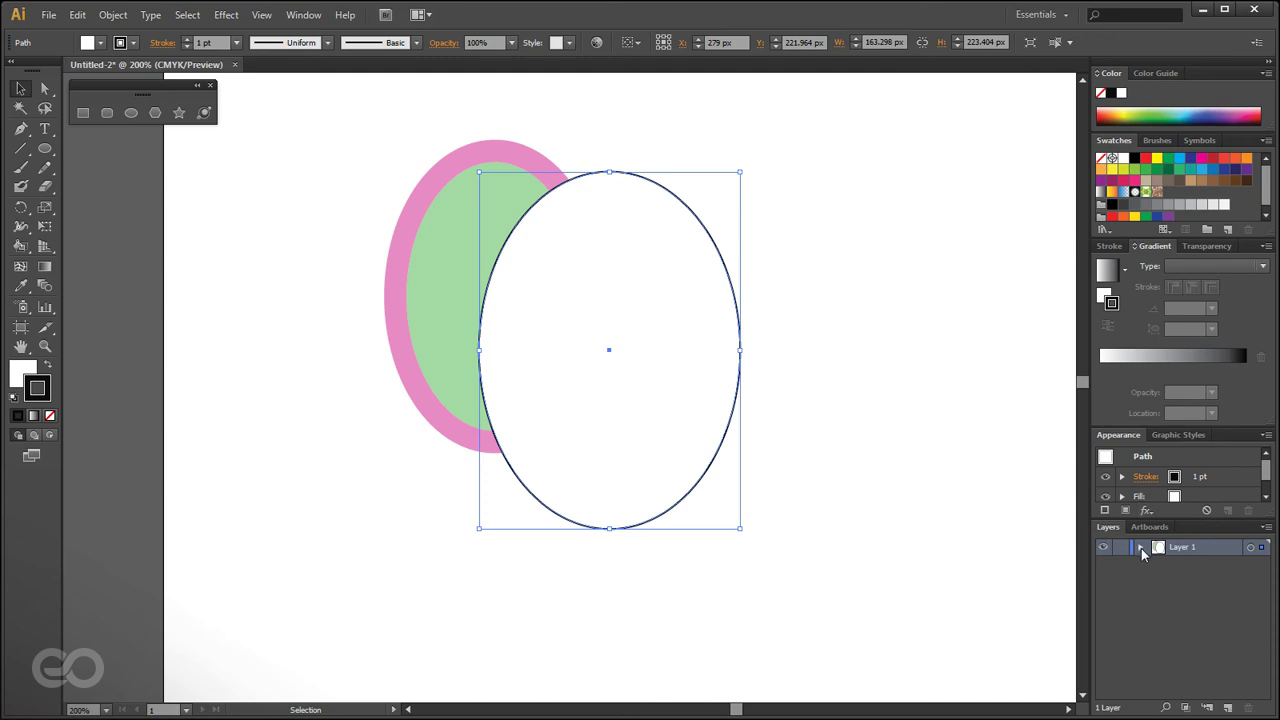
click(1141, 548)
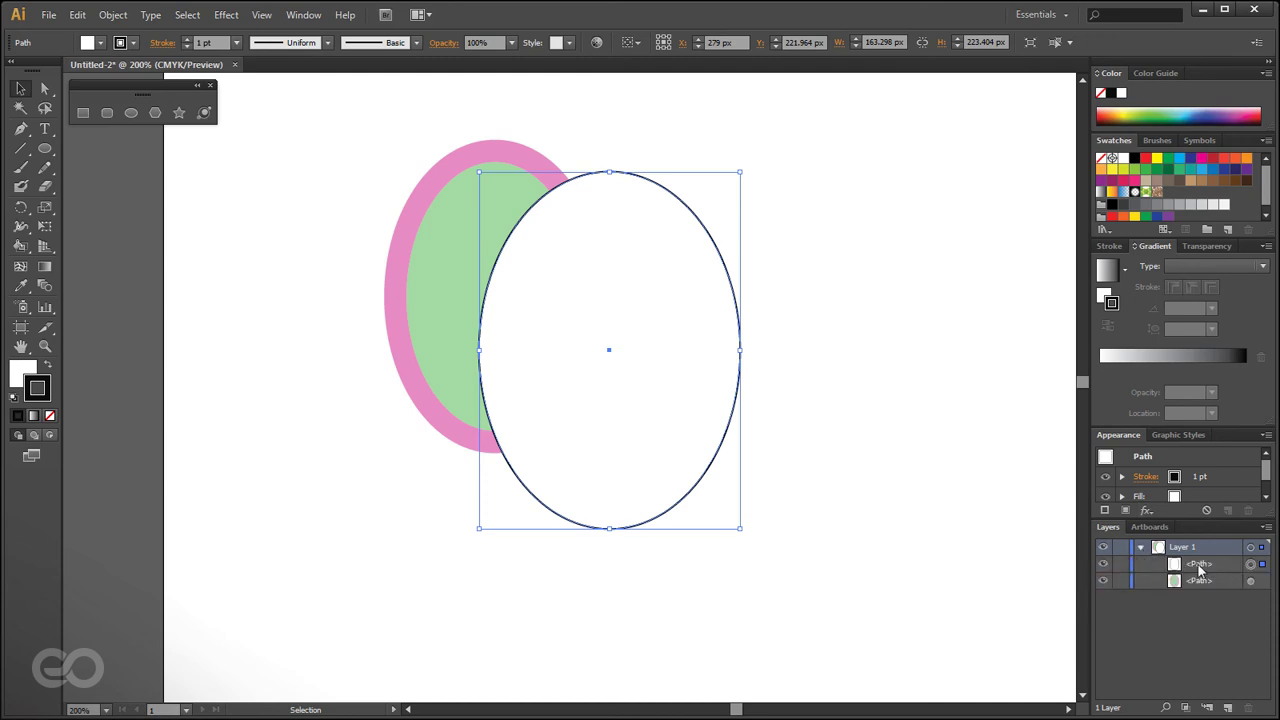
click(1200, 567)
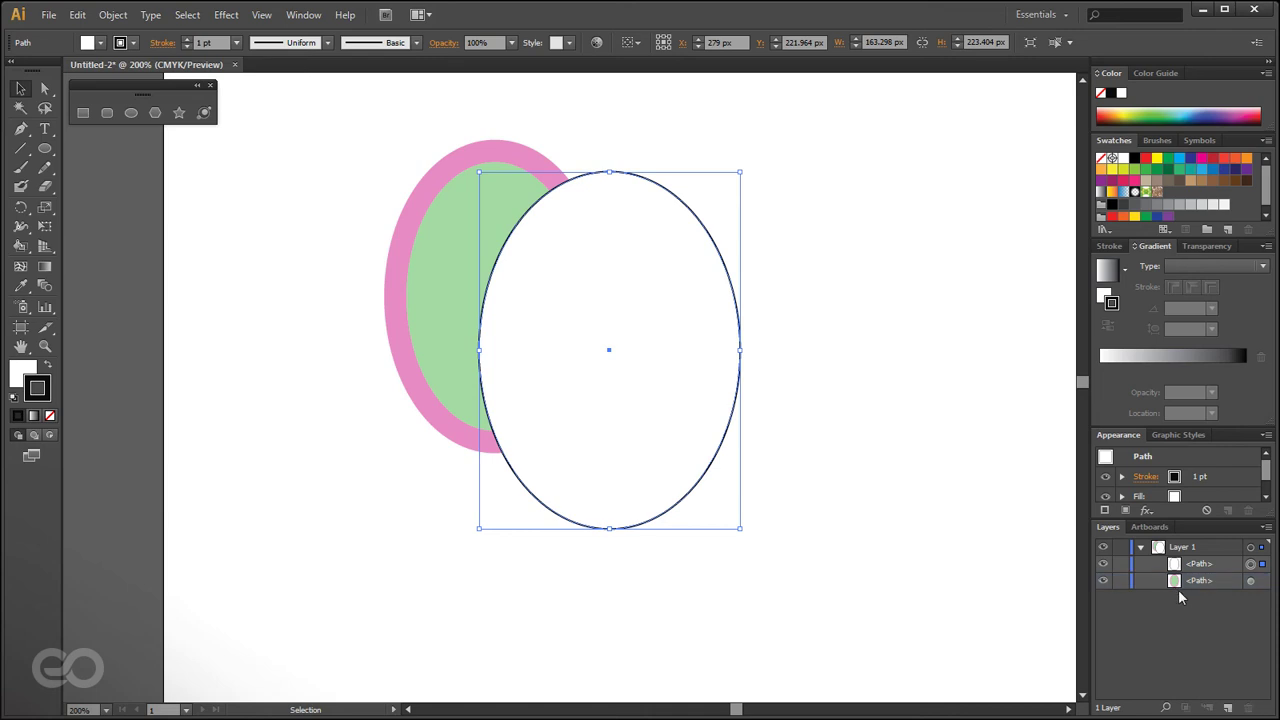
- Set the Layers panel row size to Large
click(1267, 527)
click(1185, 509)
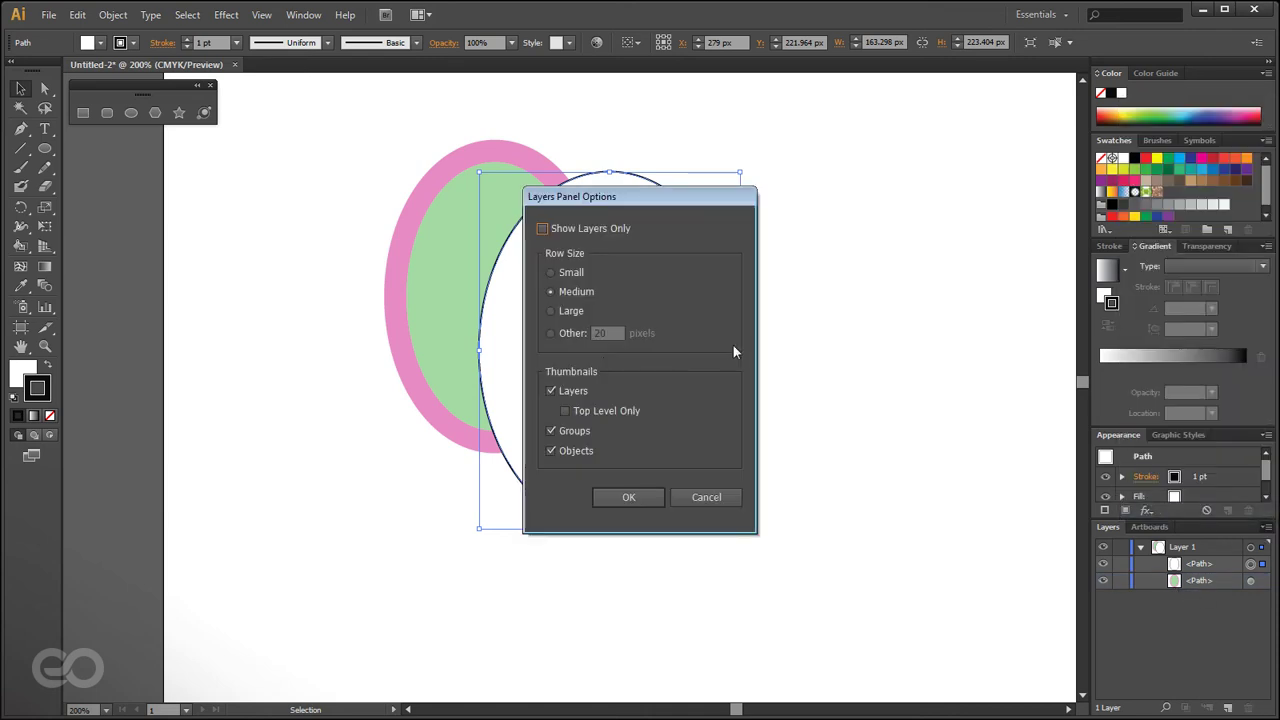
click(566, 310)
click(631, 498)
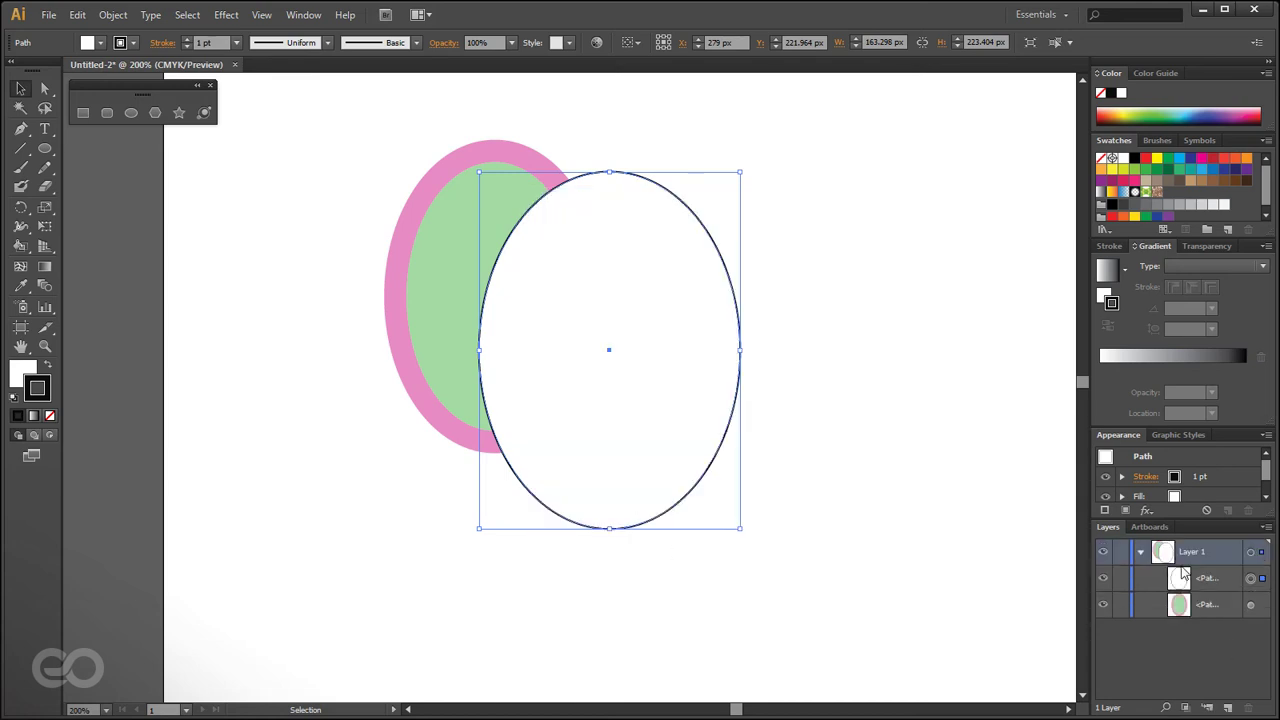
- Set the Layers panel row size to a custom 40 pixels
click(1266, 527)
click(1145, 507)
click(575, 335)
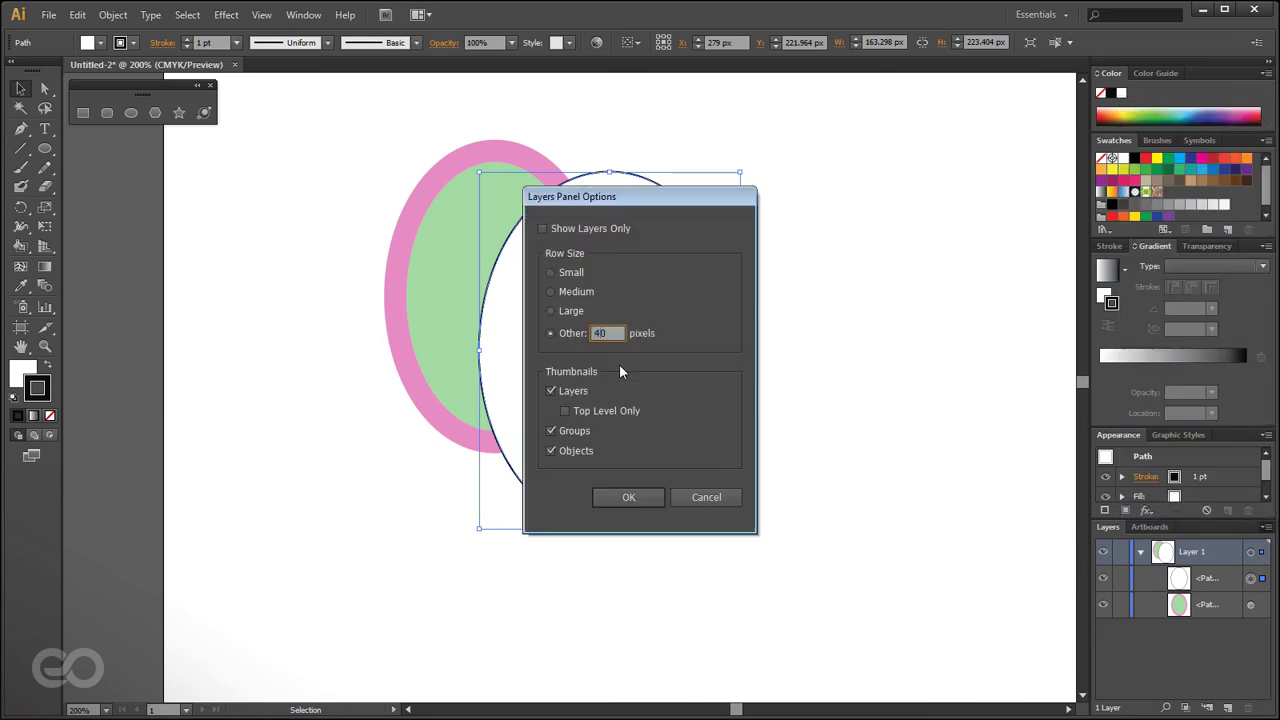
click(628, 497)
- Increase the custom Layers row size beyond 40 pixels, widen the panel dock, and deselect the white ellipse
click(1266, 527)
click(1145, 507)
click(574, 336)
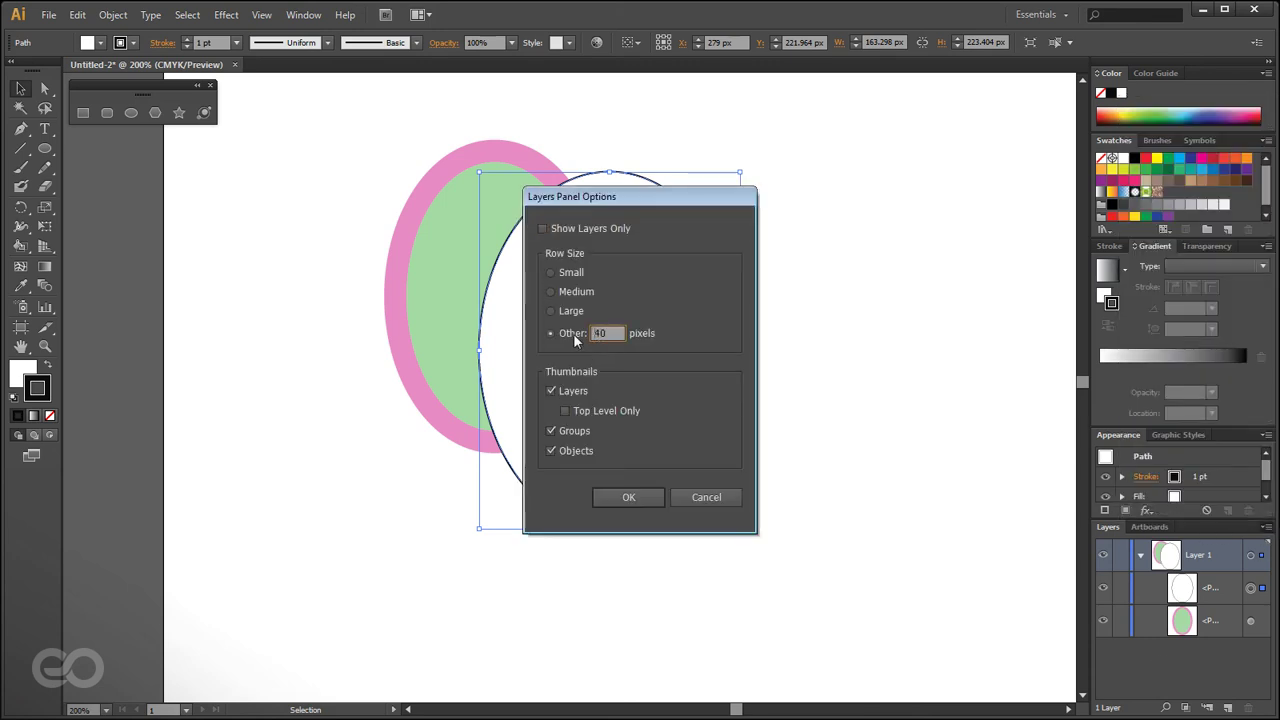
double_click(597, 333)
click(631, 498)
drag(1089, 518, 986, 498)
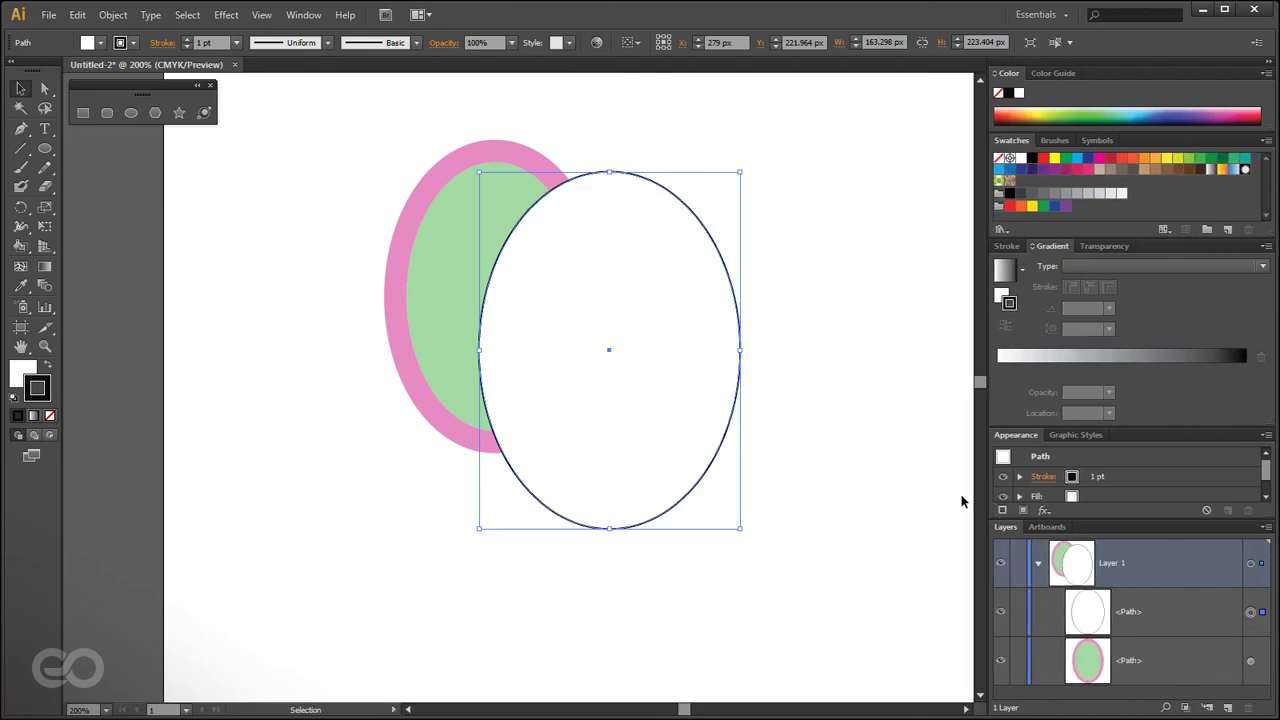
click(915, 588)
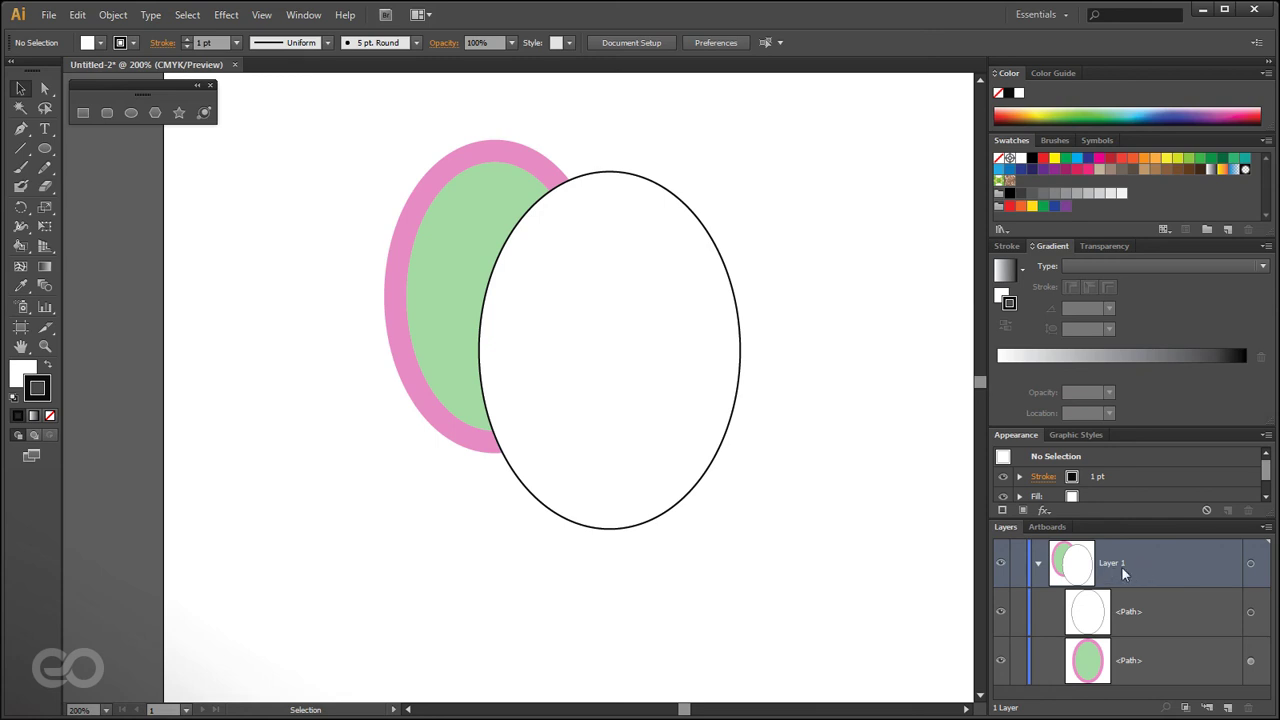
- Nudge the white ellipse left, and reorder the green ellipse's path above the white one within Layer 1
click(1158, 660)
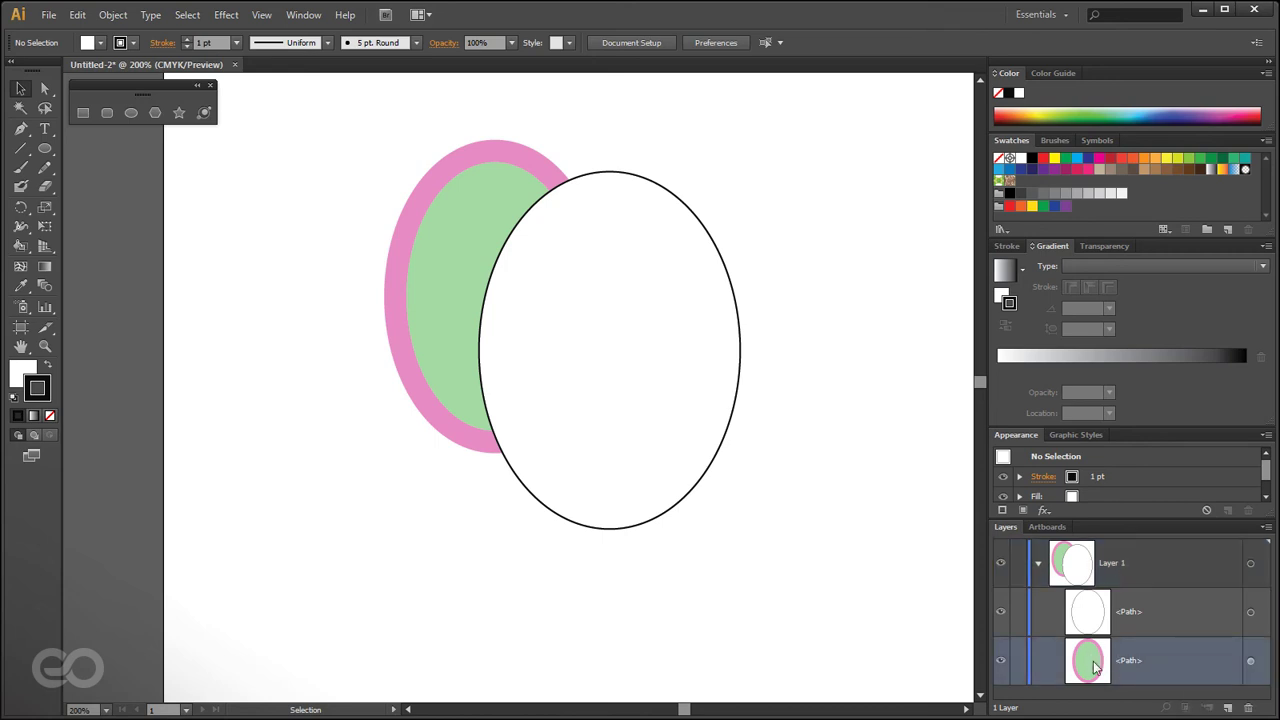
click(1080, 604)
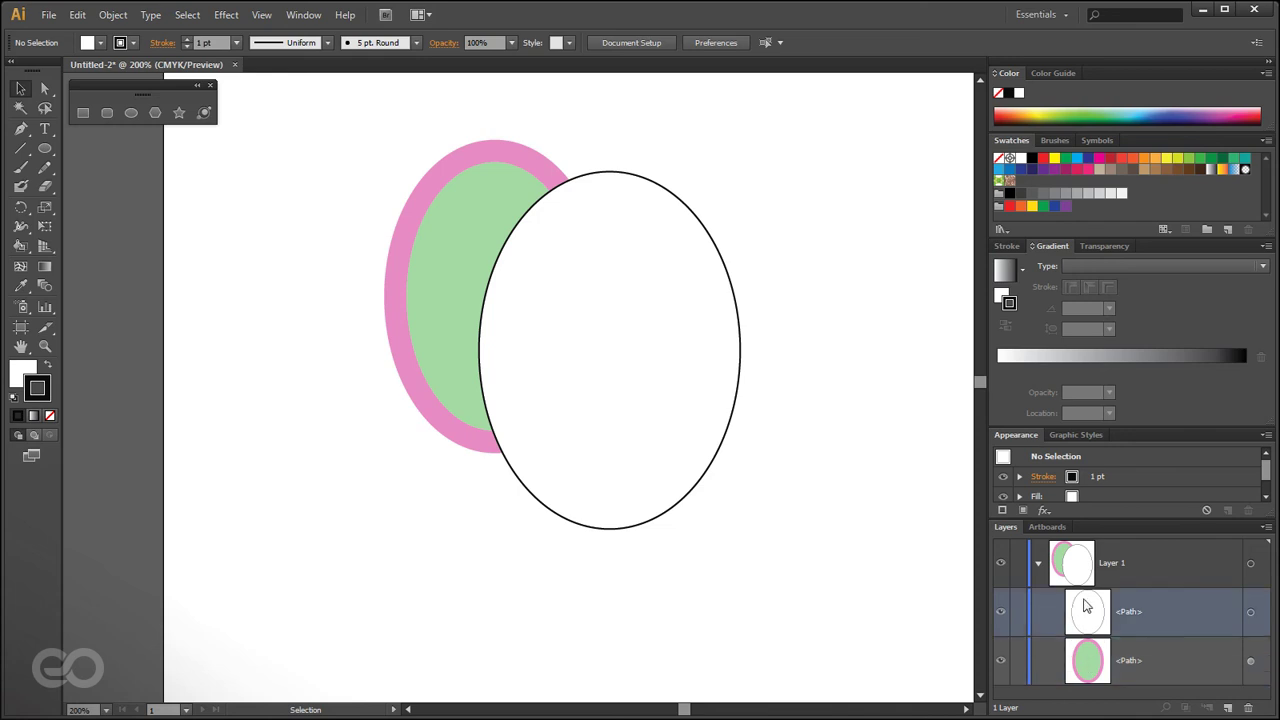
drag(618, 321, 589, 324)
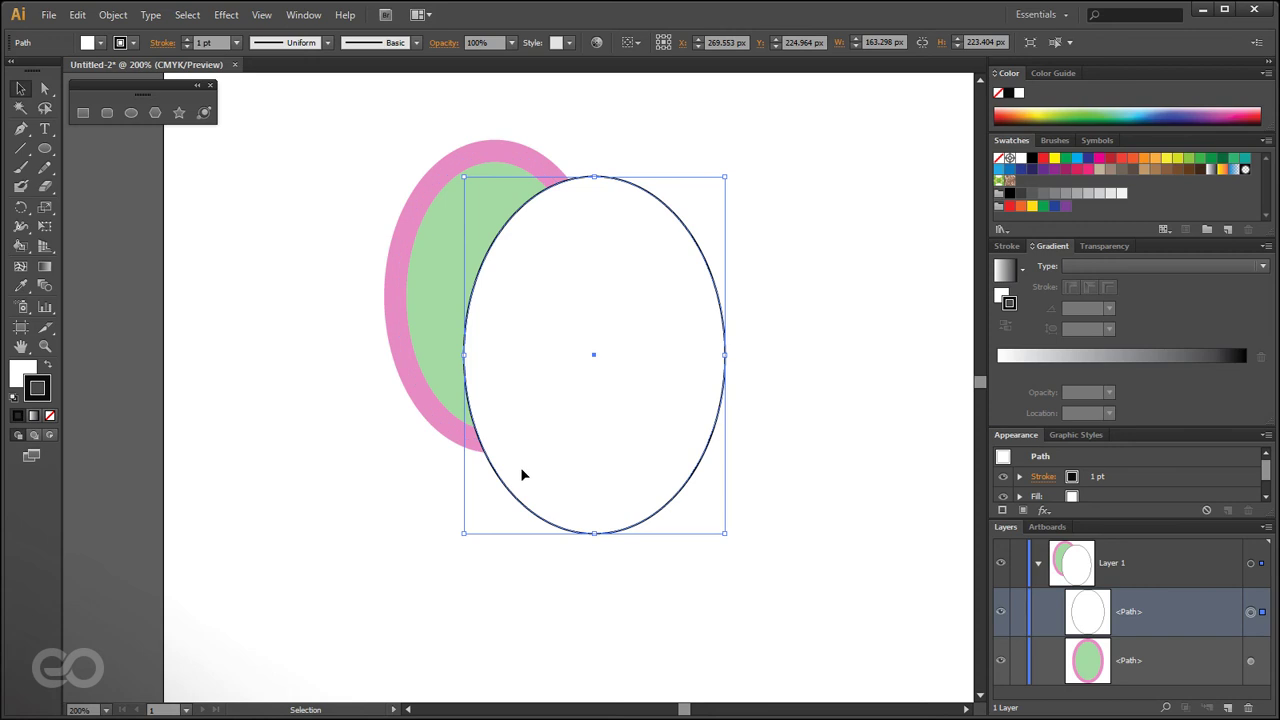
drag(1190, 668, 1147, 592)
click(704, 639)
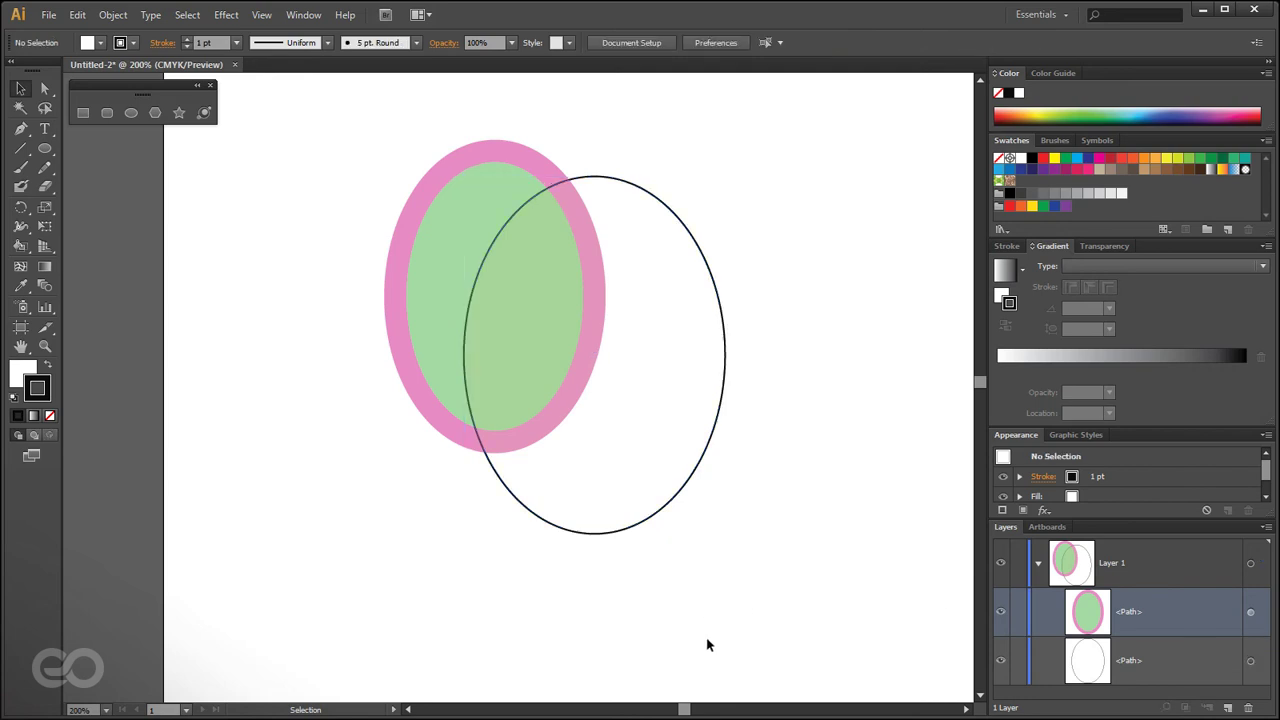
- Shift the green ellipse slightly up and left, and fill the larger white ellipse with blue from the CMYK spectrum
drag(420, 265, 405, 231)
click(636, 328)
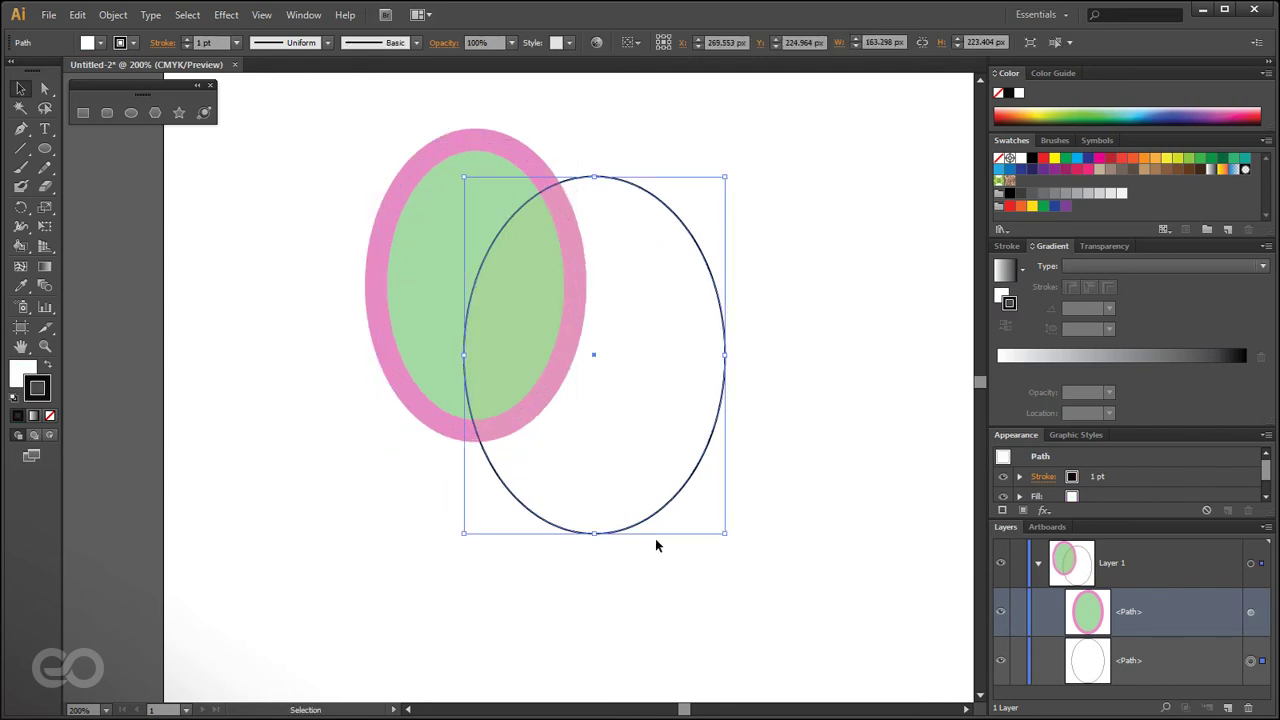
key(x)
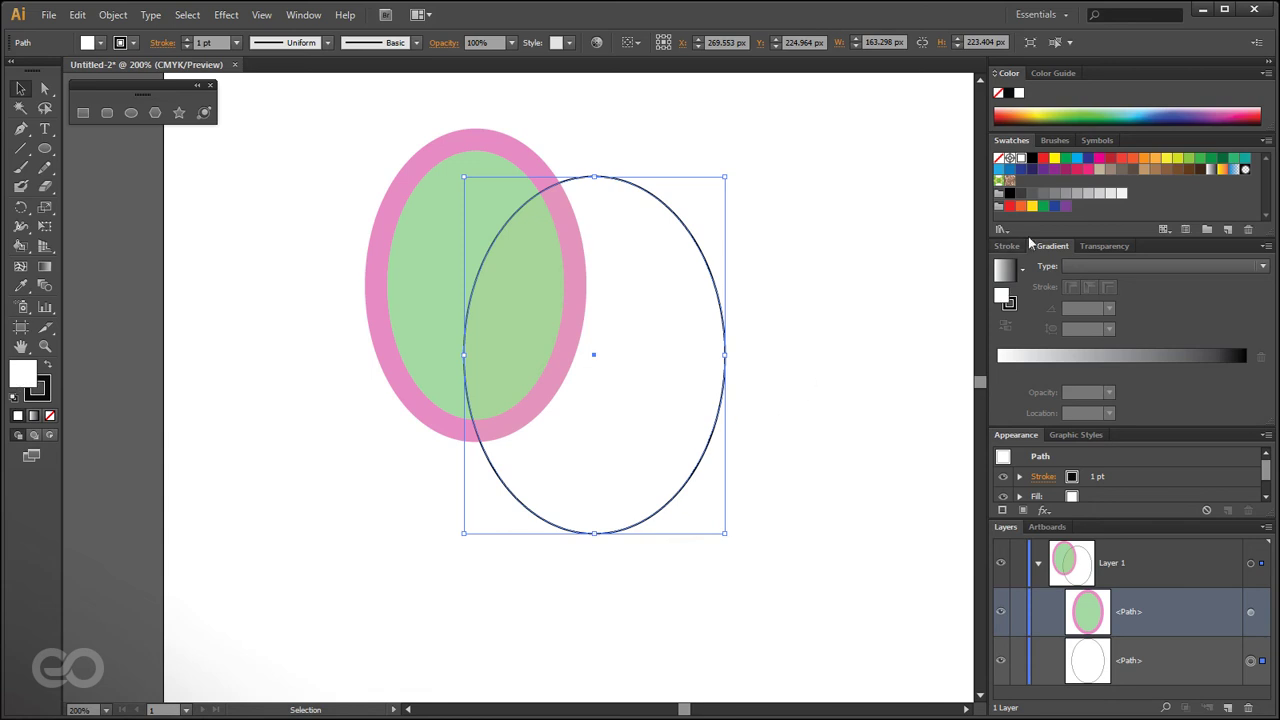
click(1175, 107)
click(826, 438)
- Reposition the green ellipse over the upper-left part of the blue ellipse, and examine the overlap by selecting each ellipse in turn
drag(421, 268, 469, 290)
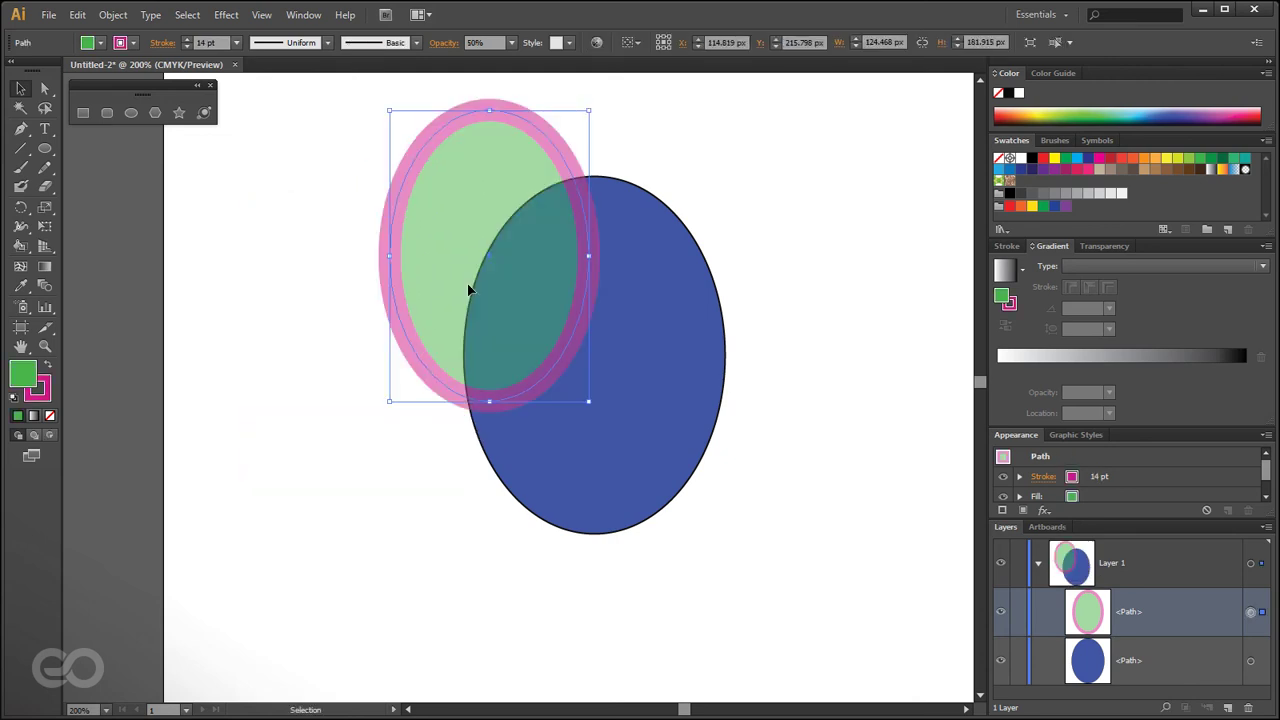
click(611, 383)
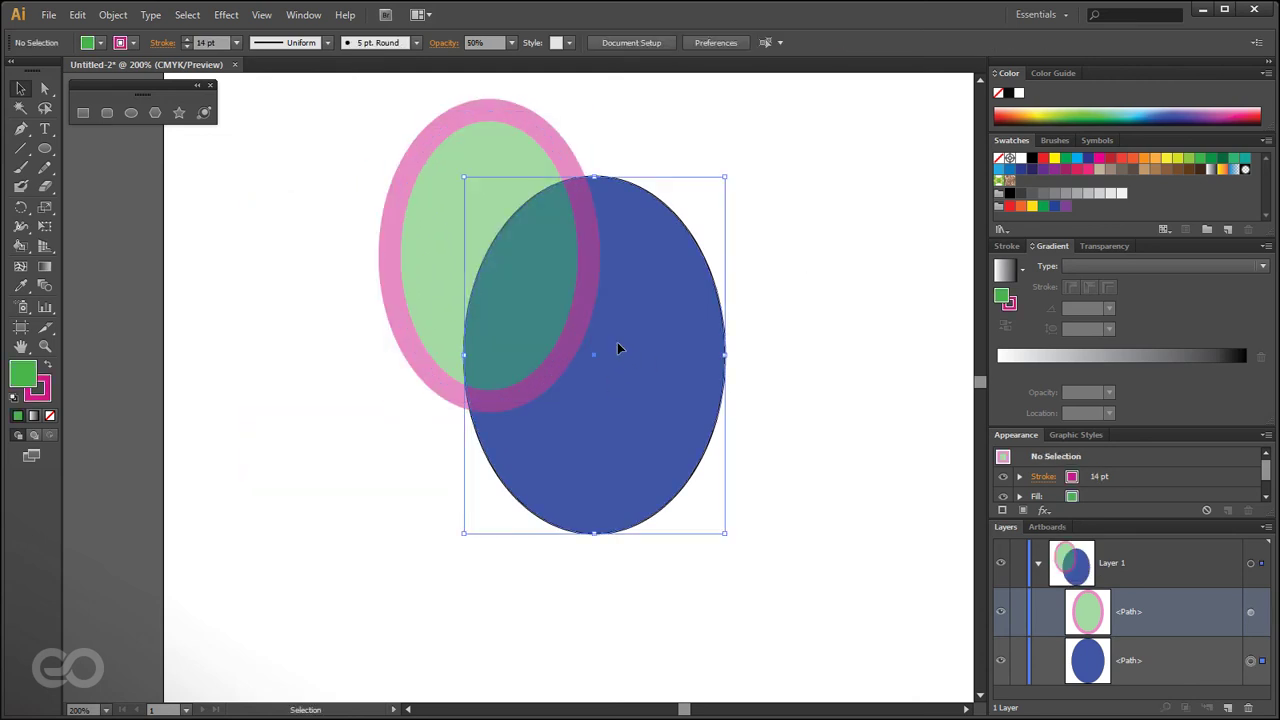
click(797, 558)
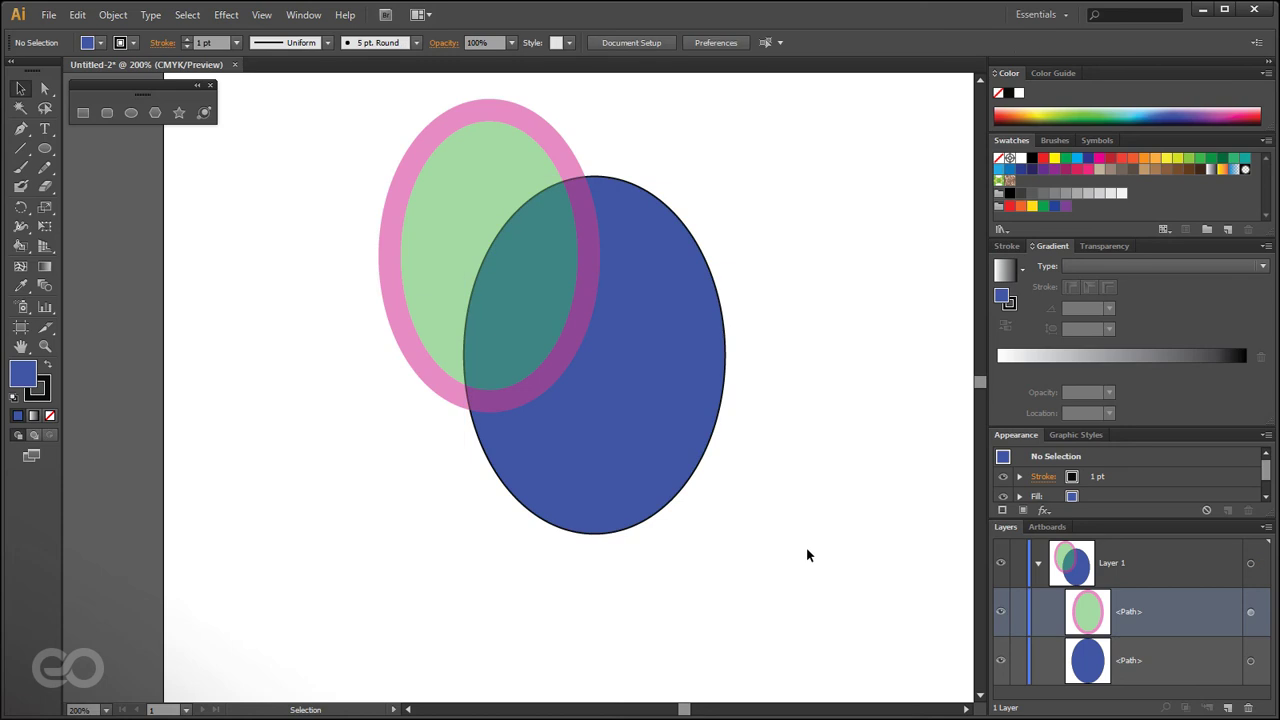
click(432, 200)
click(707, 494)
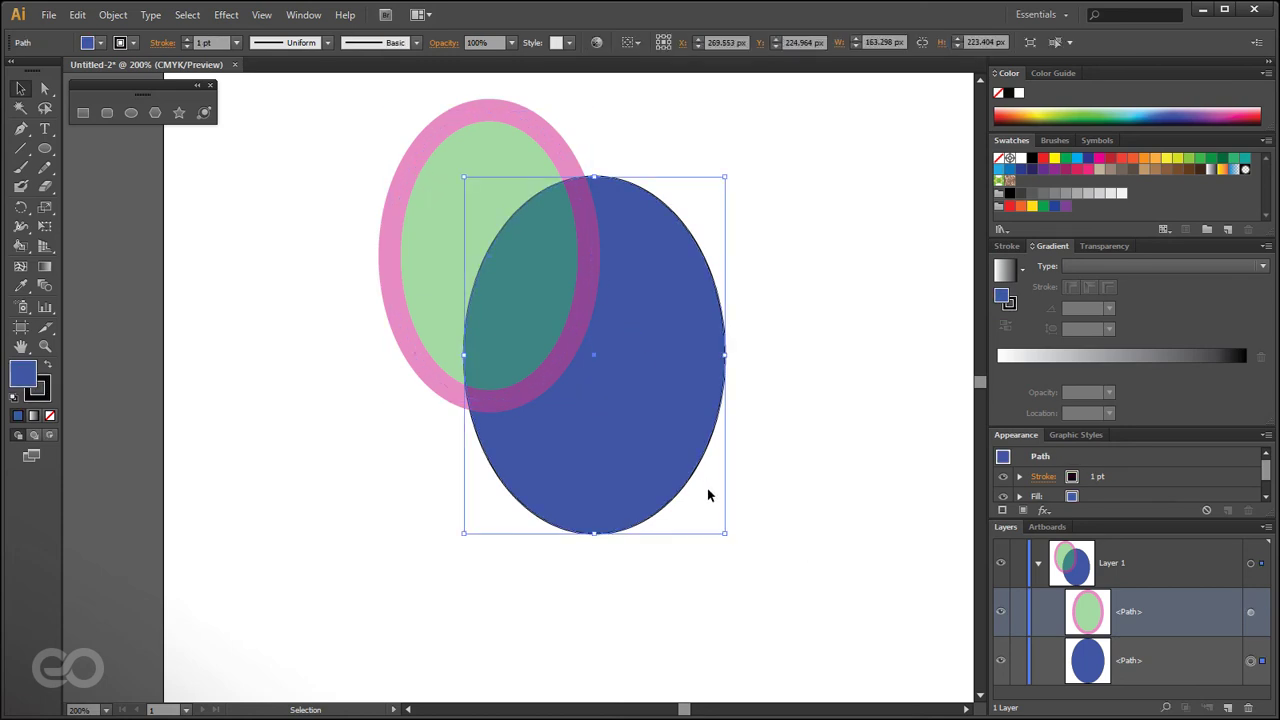
click(805, 494)
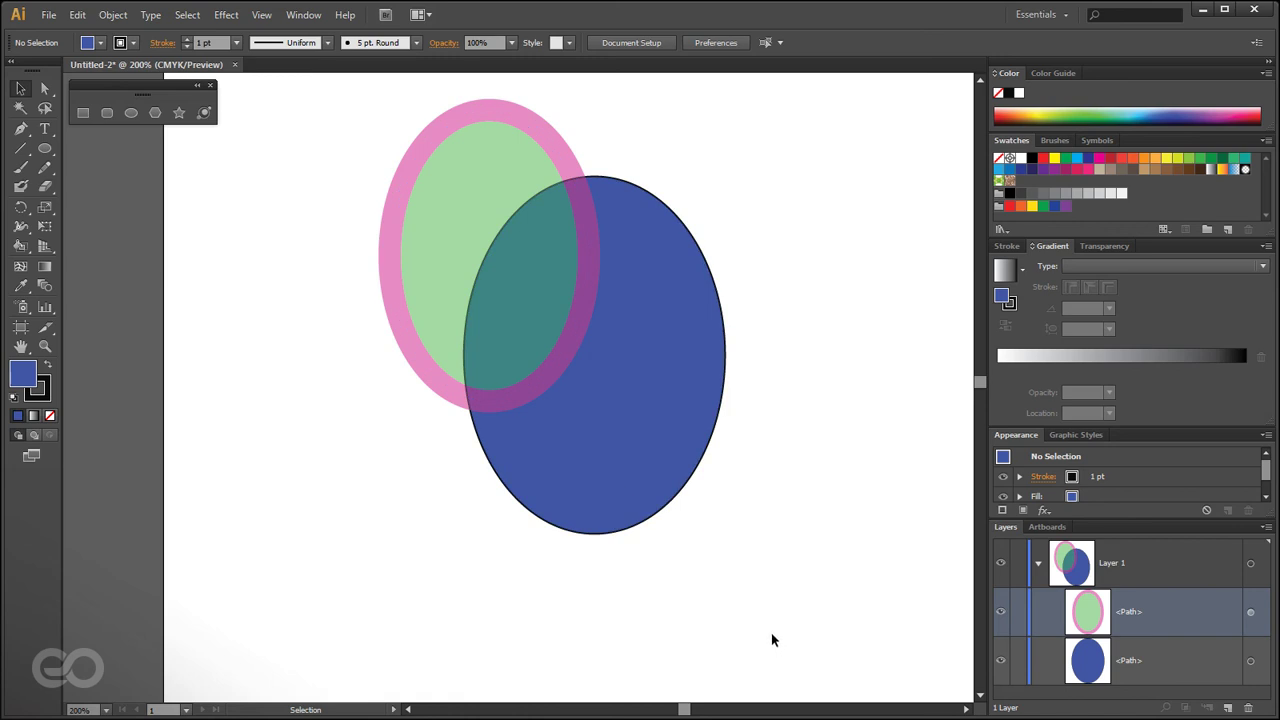
- Try the Darken and Multiply blending modes on the green ellipse, leave it set to Screen, and deselect it
click(480, 271)
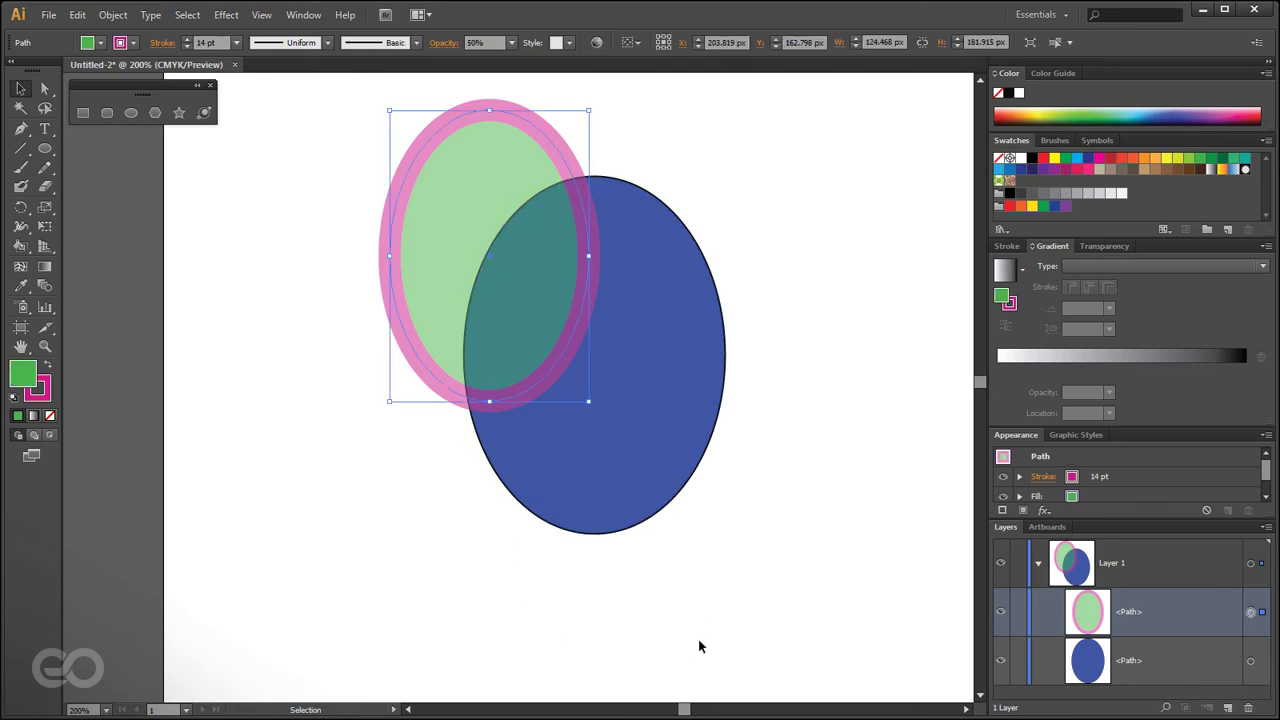
click(1097, 248)
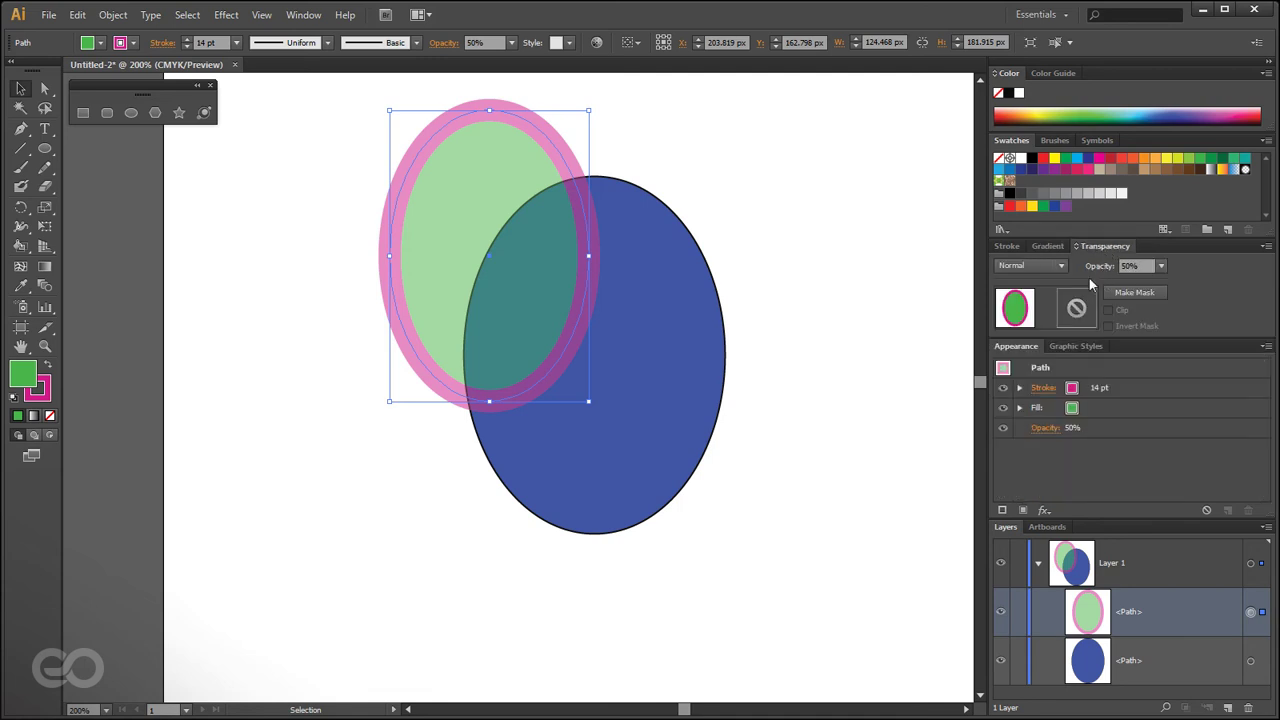
click(1005, 268)
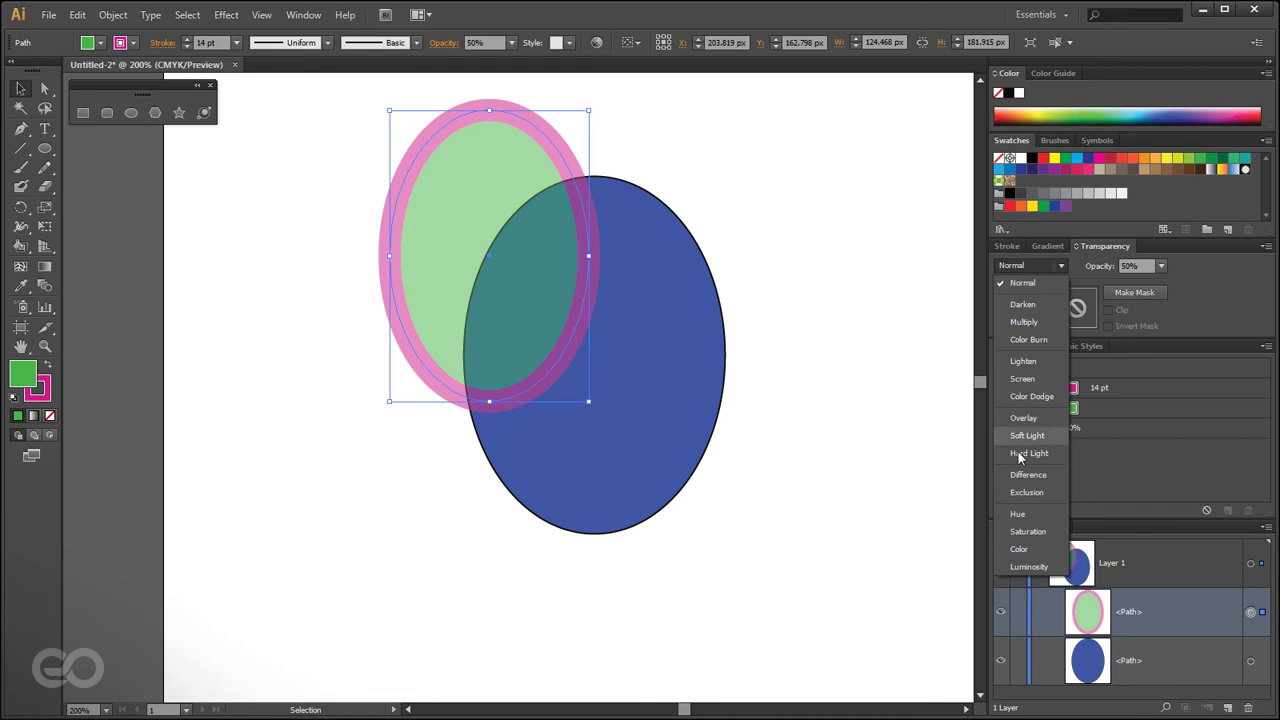
click(1017, 307)
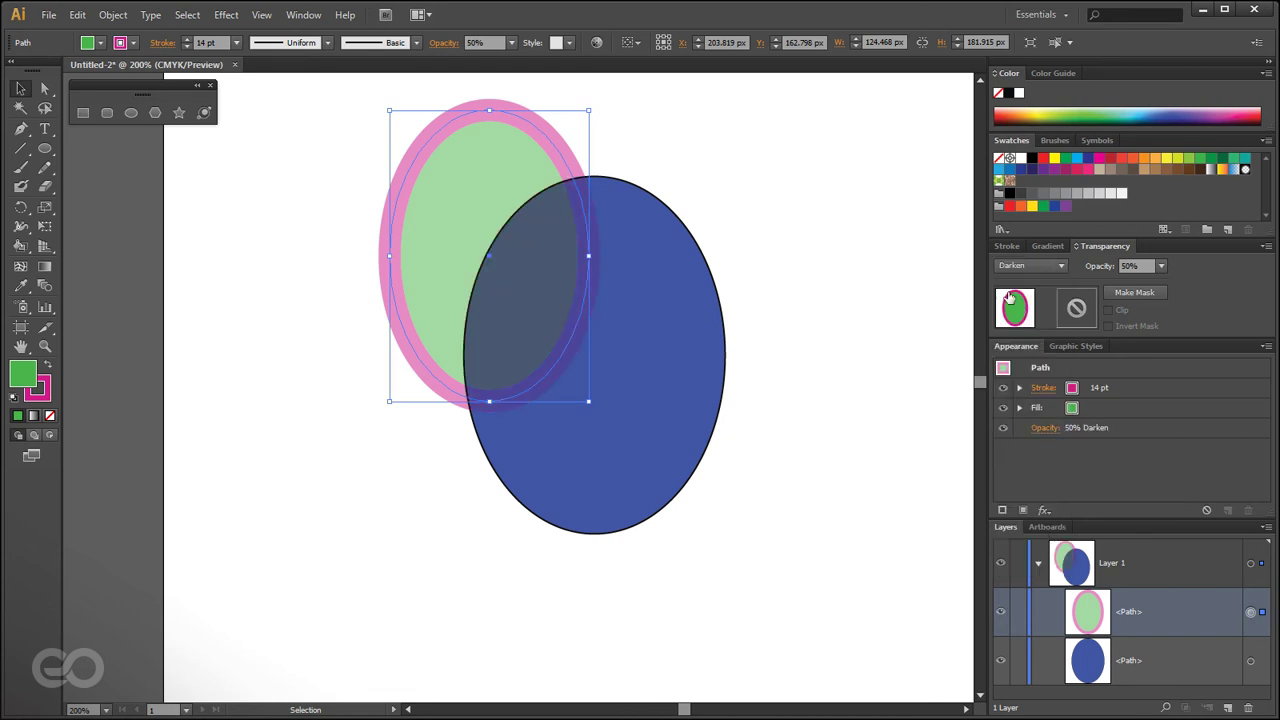
click(1028, 266)
click(1020, 322)
click(1028, 267)
click(1023, 380)
click(782, 361)
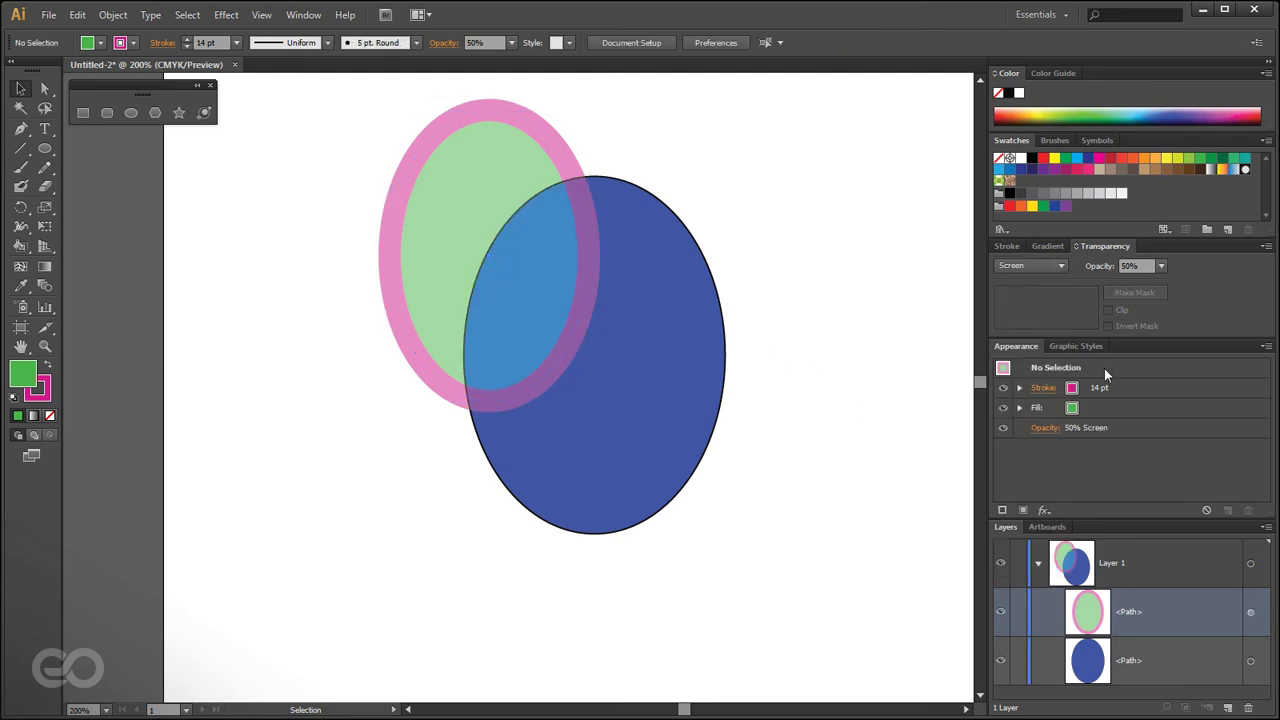
- Move the green ellipse further over the blue one, set its opacity to 100%, and deselect it
drag(451, 217, 481, 285)
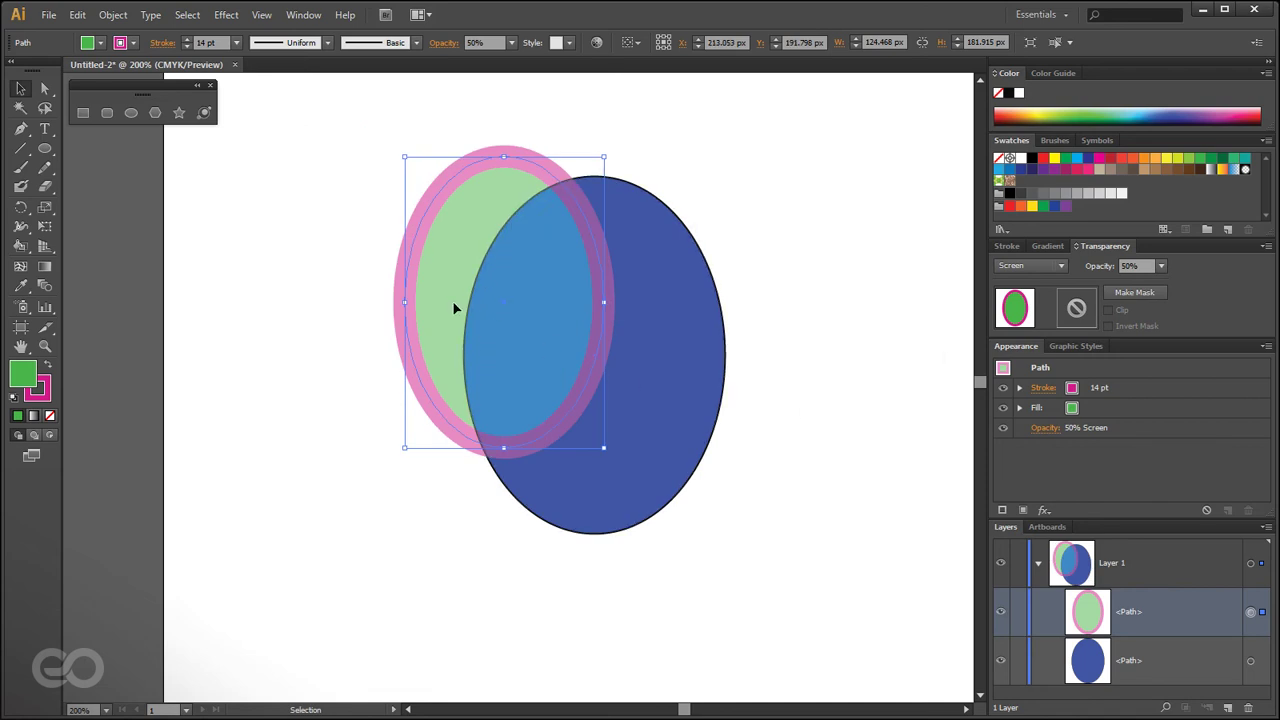
click(1161, 265)
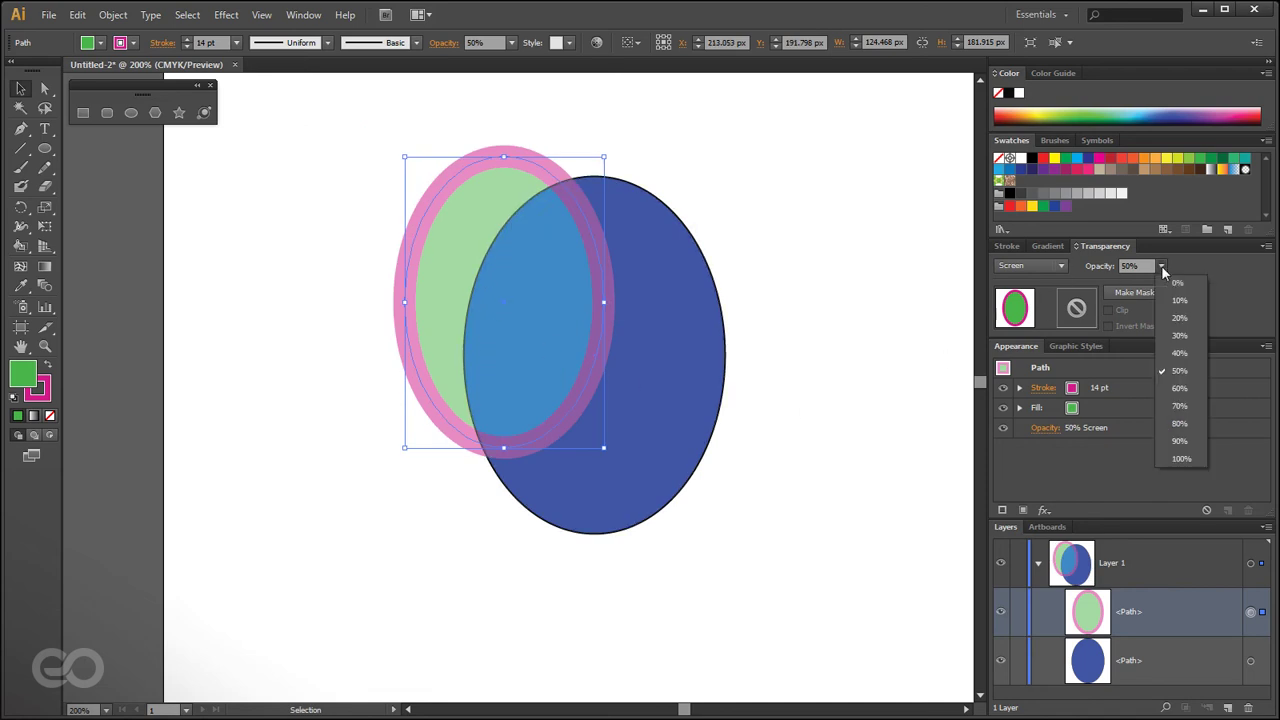
click(1178, 459)
click(300, 300)
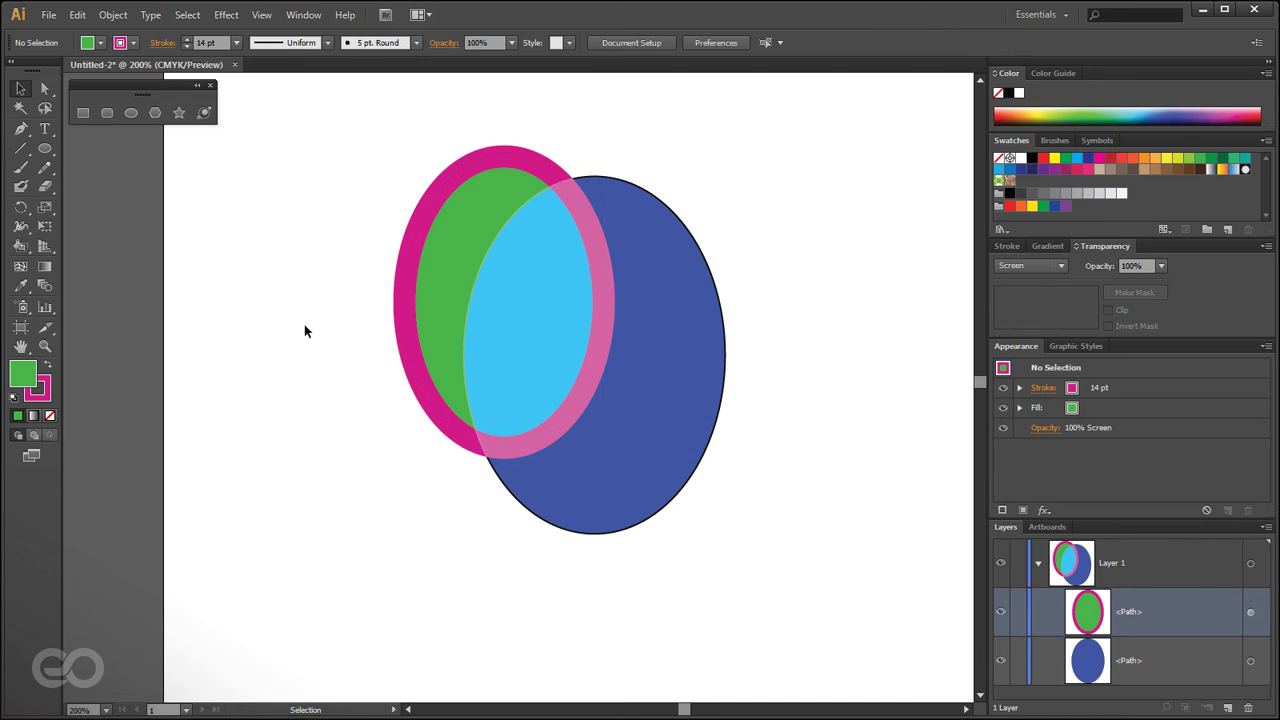
- Reposition the green ellipse so it overlaps only the upper-left part of the blue ellipse, and deselect it
drag(442, 259, 431, 223)
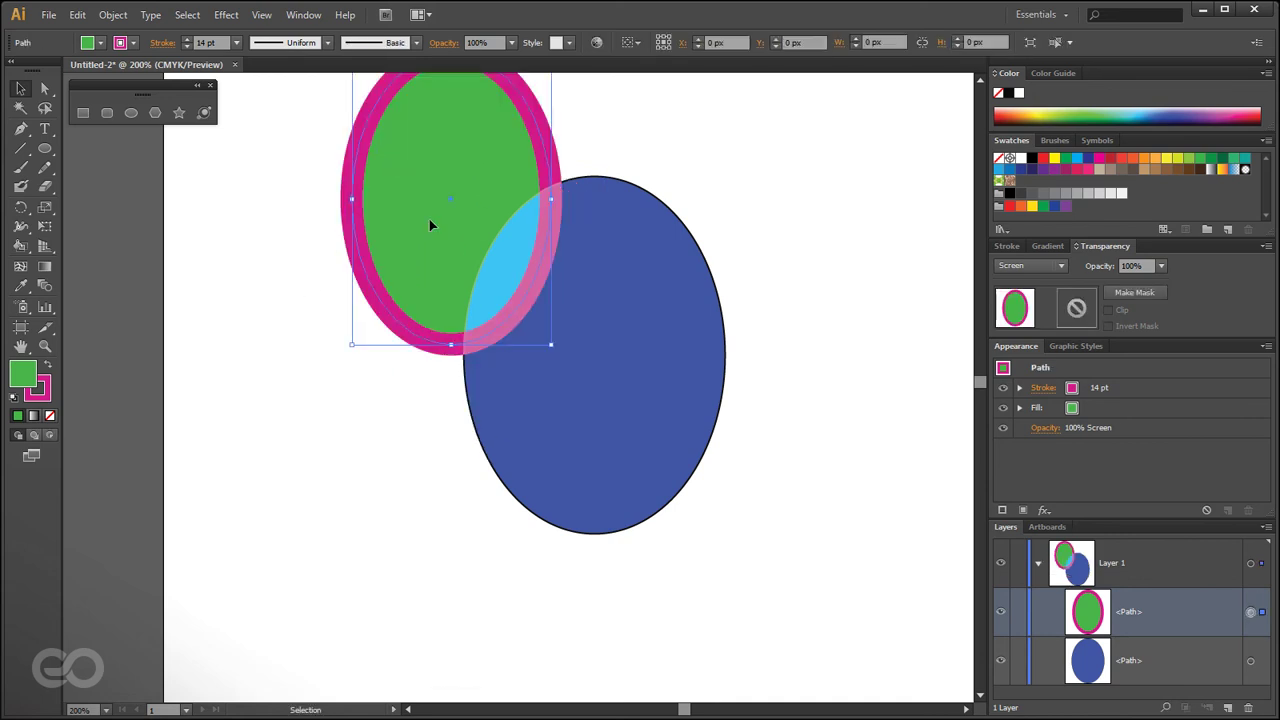
click(816, 380)
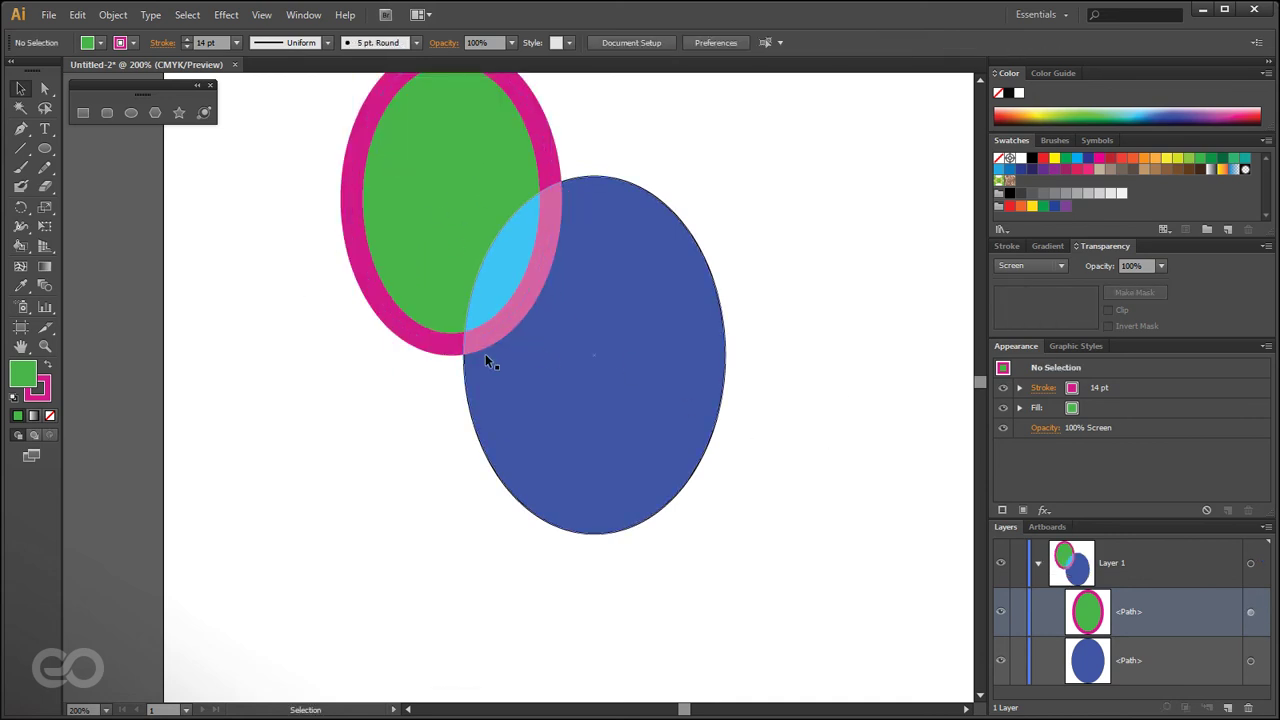
drag(393, 205, 410, 264)
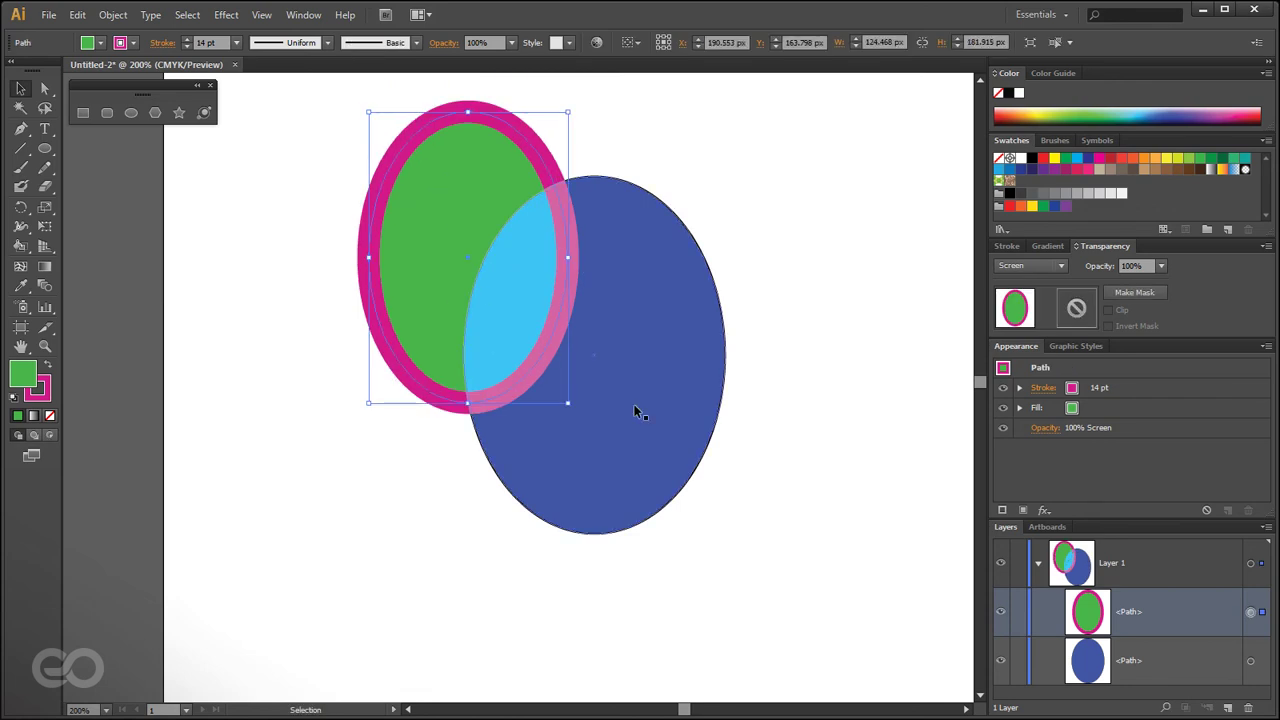
click(835, 503)
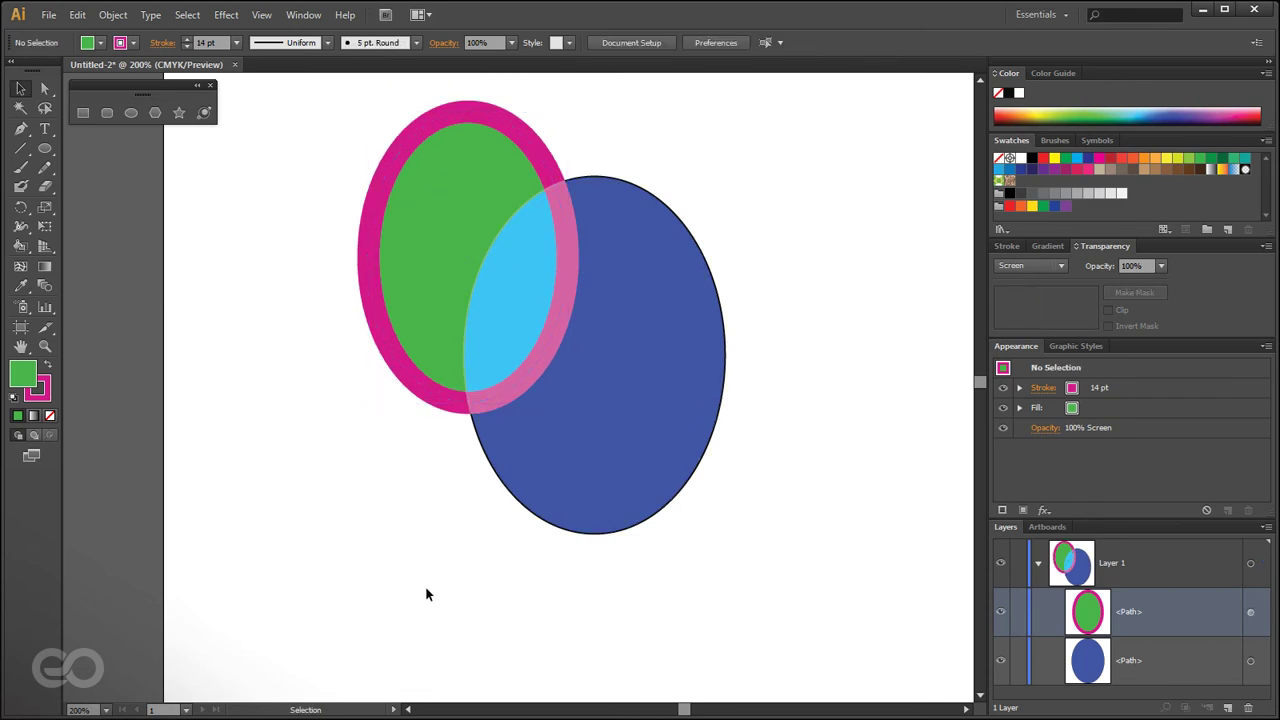
scroll(404, 586, down, 1)
scroll(489, 393, up, 1)
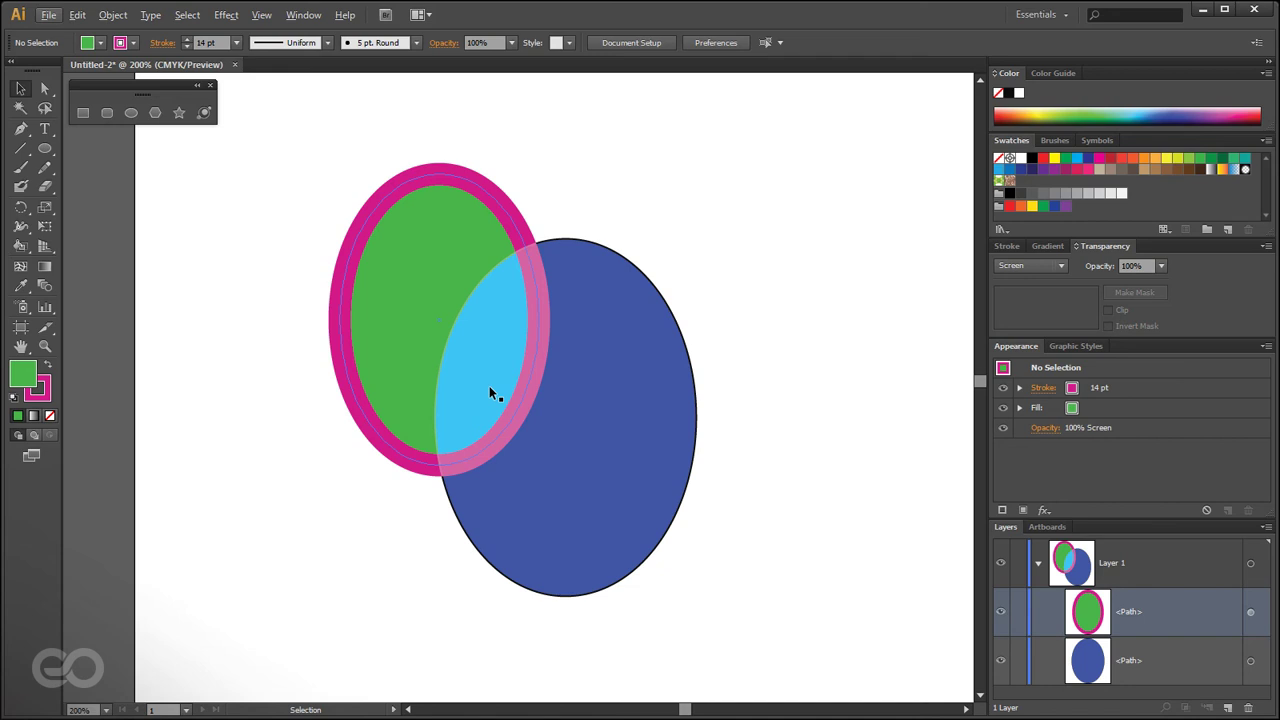
click(421, 435)
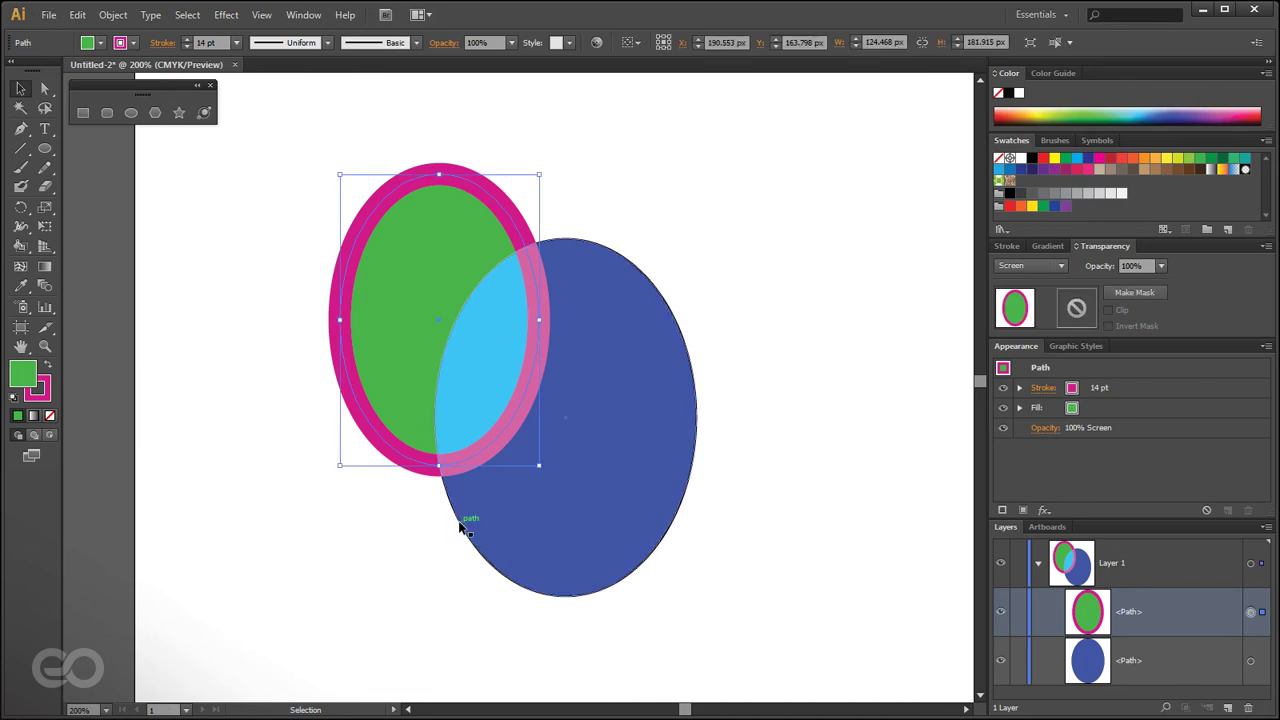
click(409, 593)
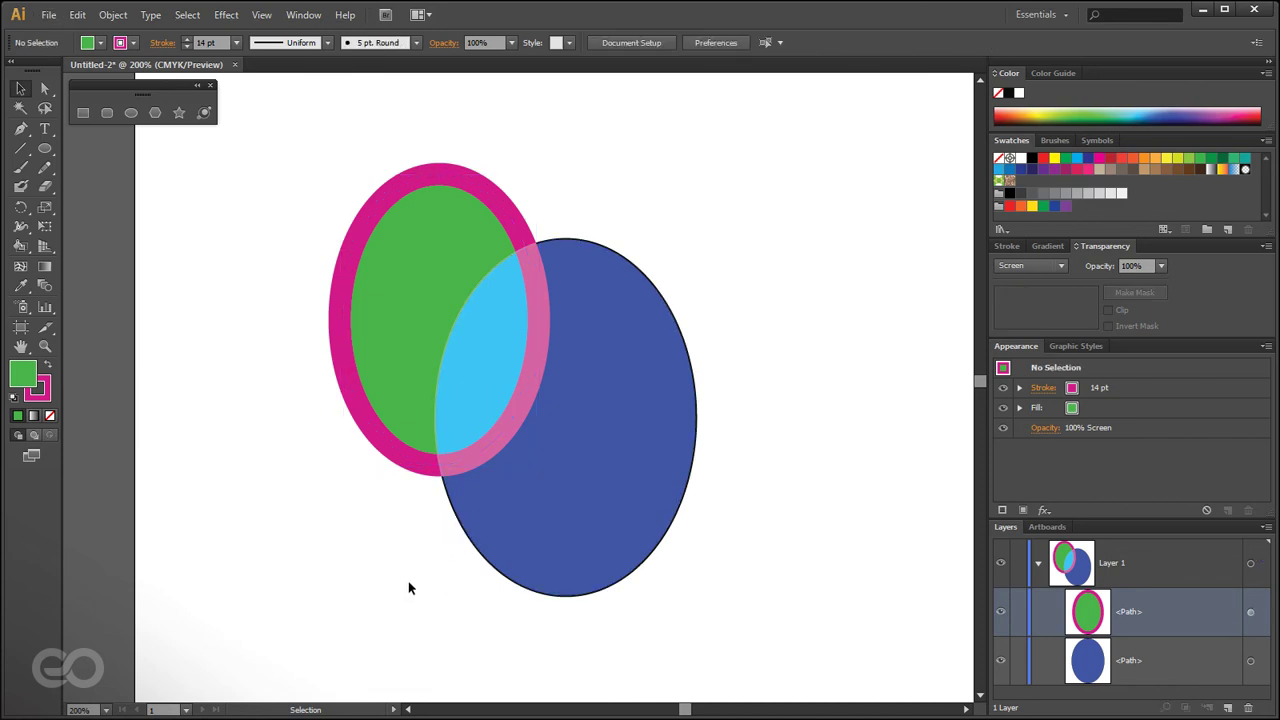
alt+scroll(369, 390, up, 1)
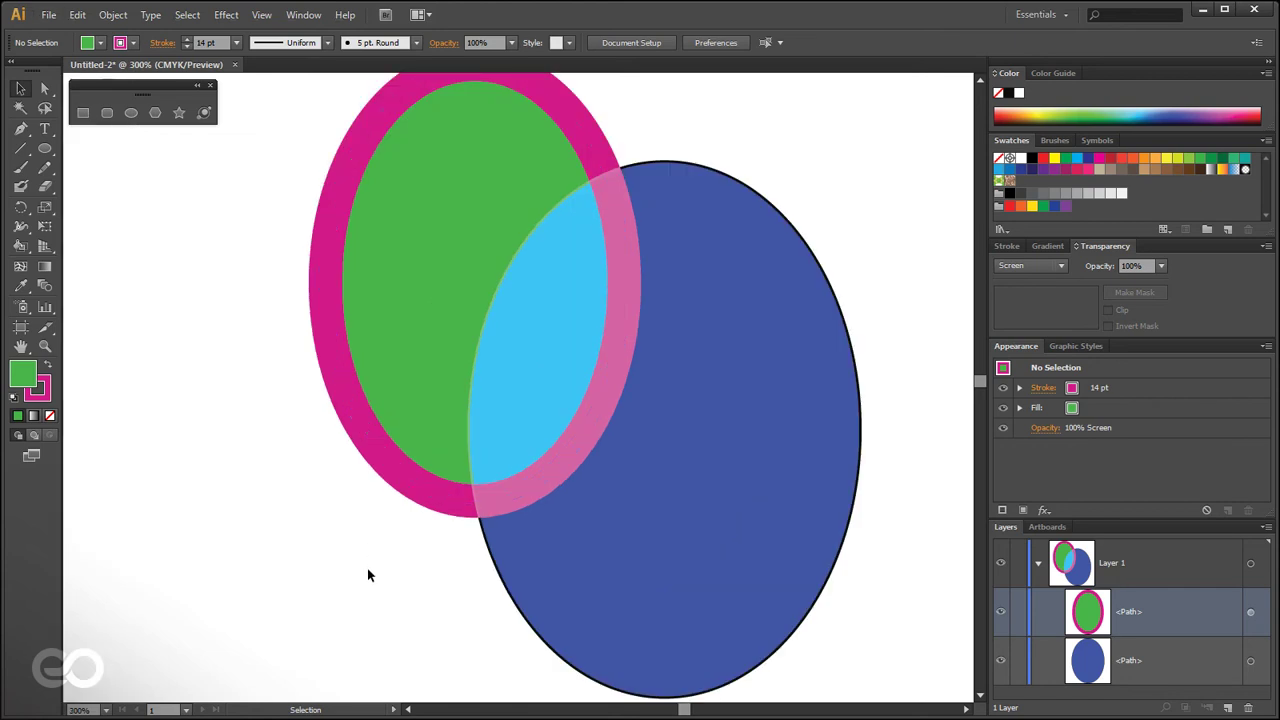
scroll(367, 574, down, 1)
- Select the green ellipse and show the full set of stroke options
click(427, 367)
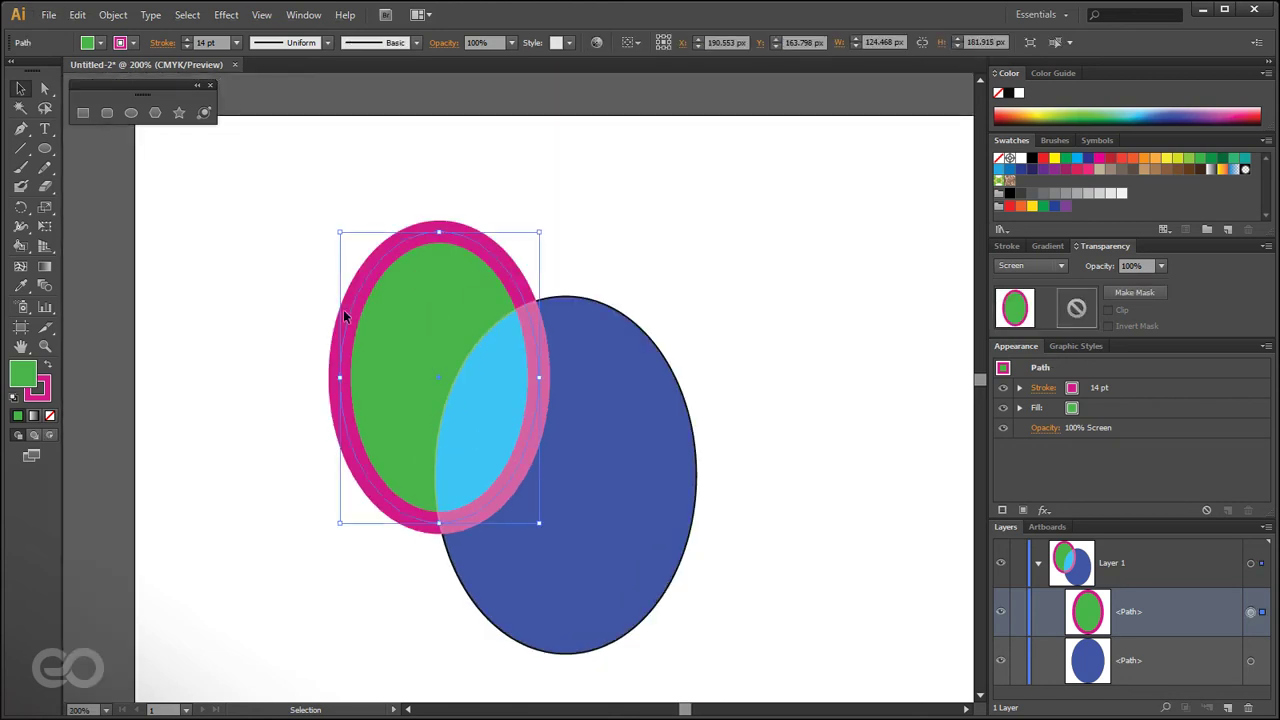
alt+scroll(371, 360, up, 1)
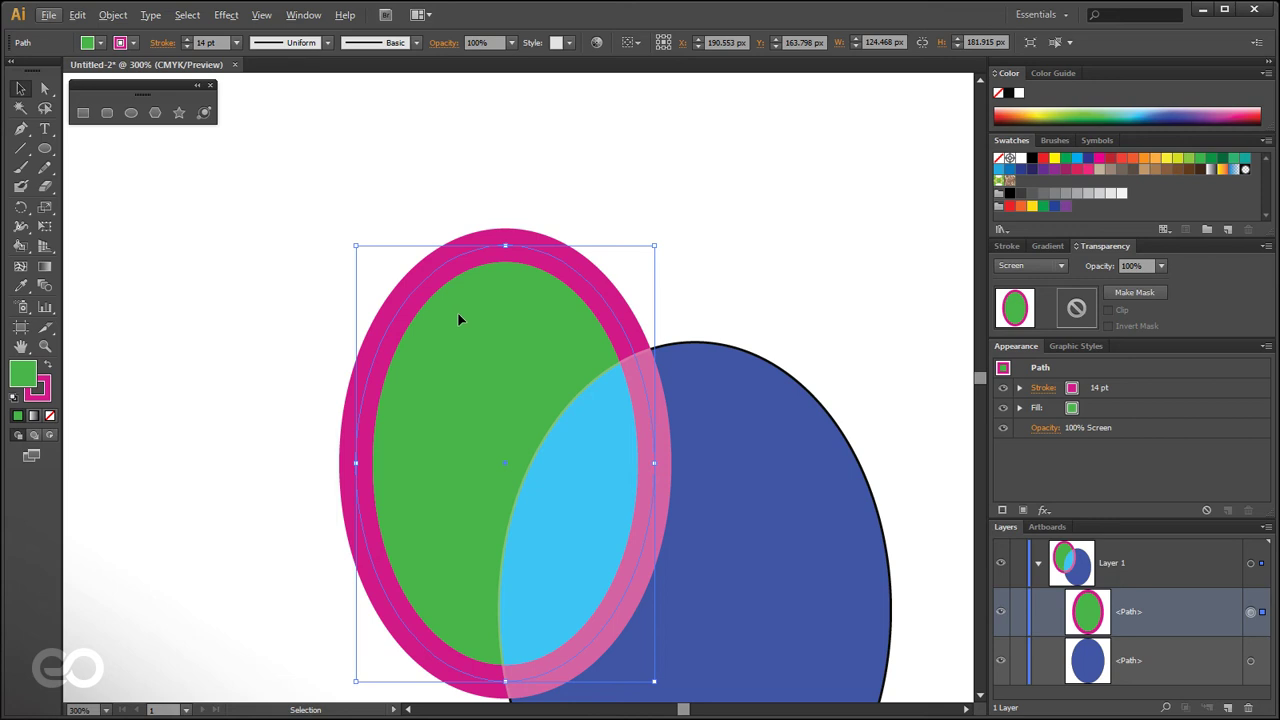
click(1008, 247)
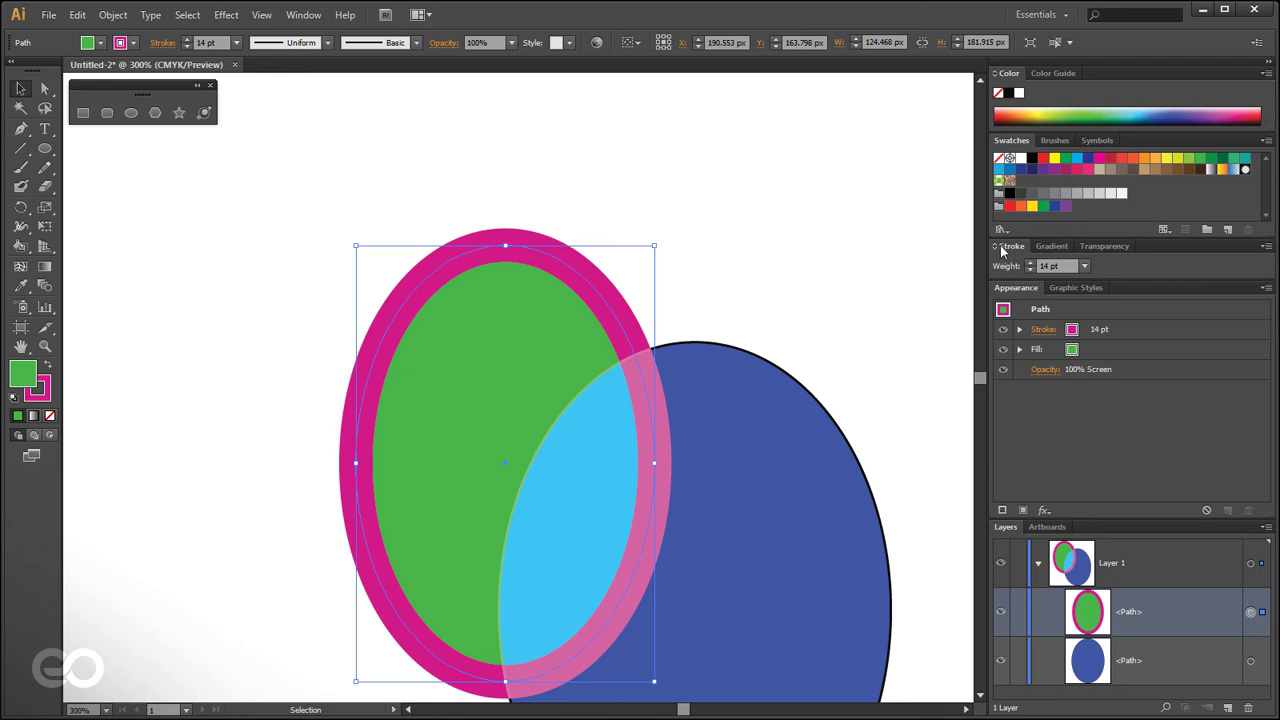
click(996, 247)
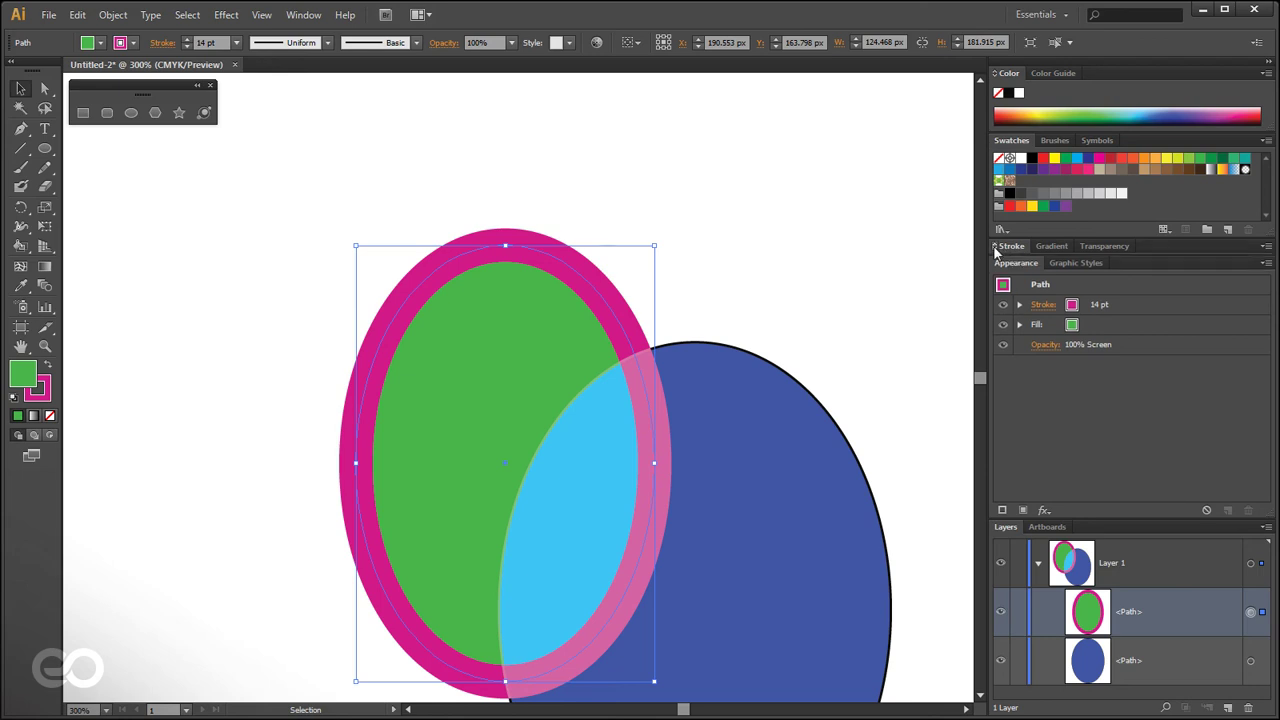
click(996, 248)
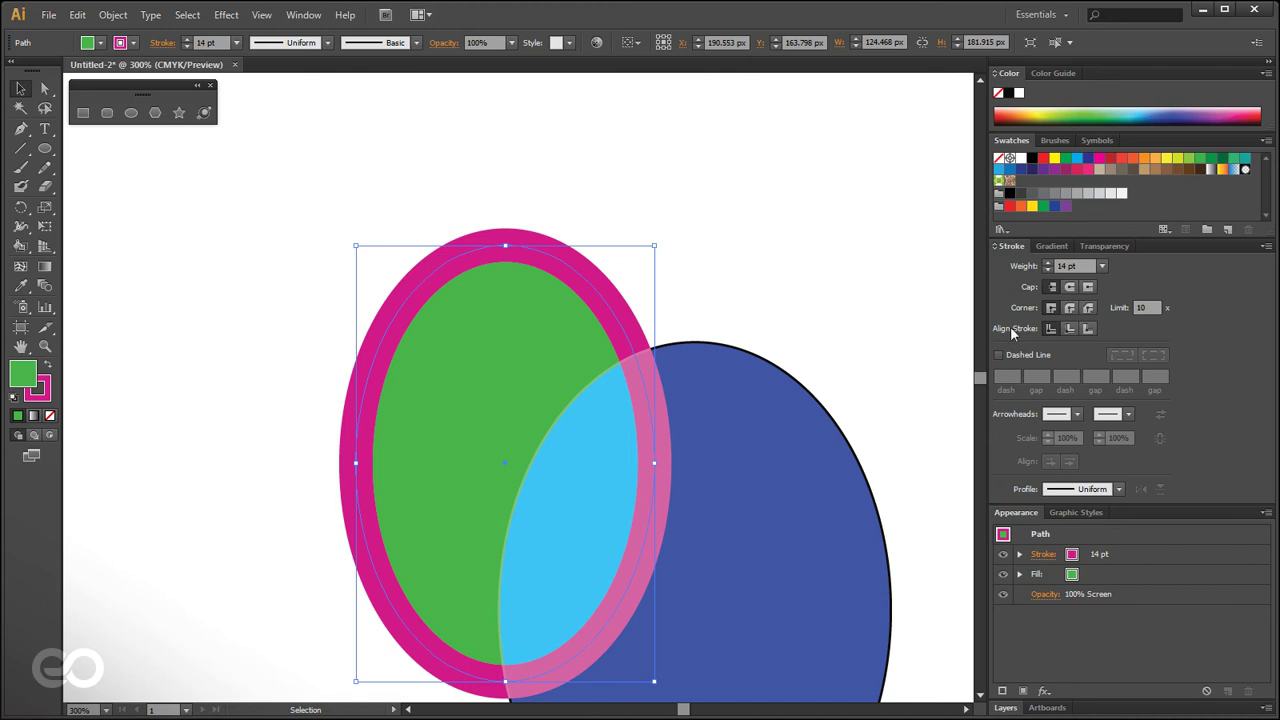
- Try inside and outside stroke alignment on the green ellipse, move it clear of the blue one, and return its stroke to centre alignment
click(1072, 330)
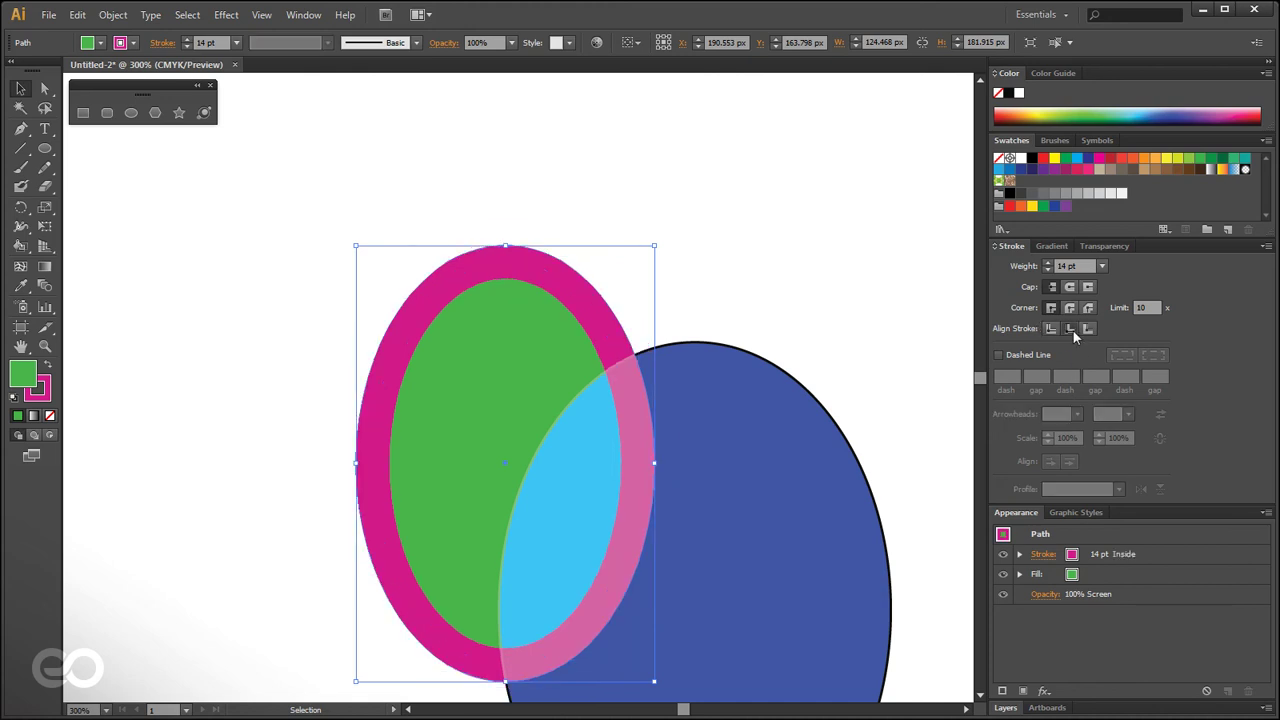
click(1089, 329)
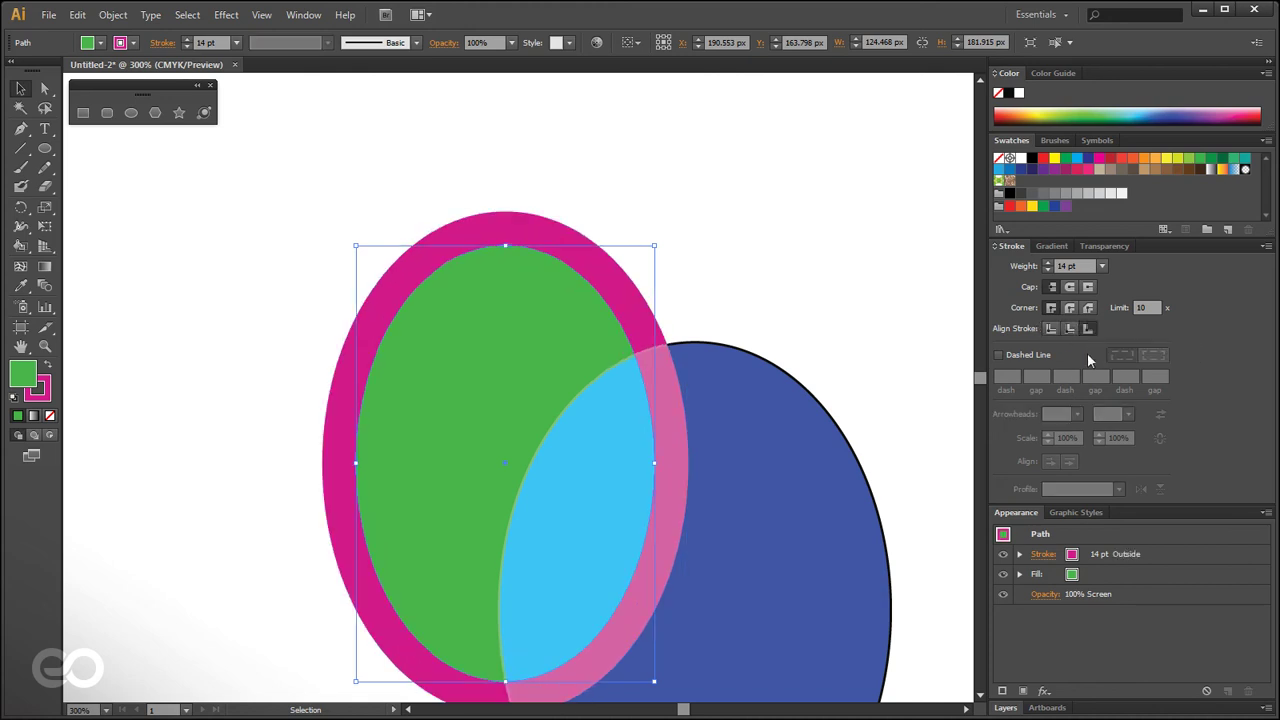
drag(484, 226, 399, 137)
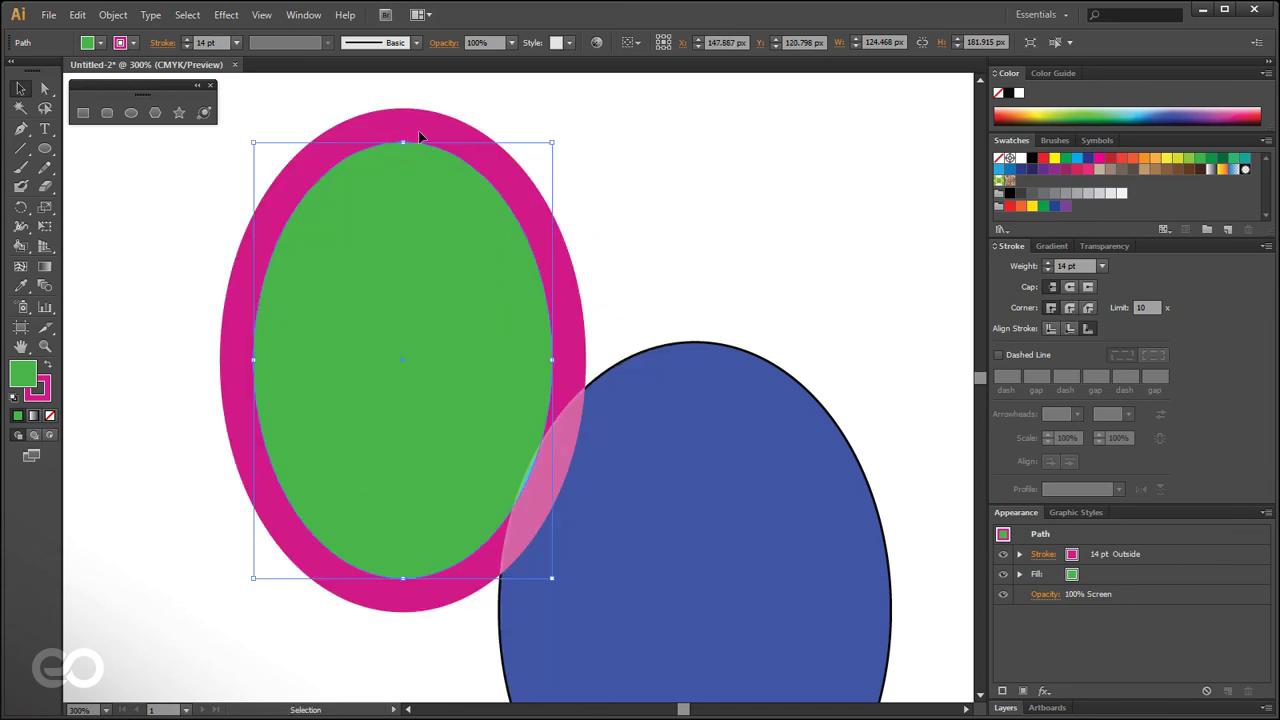
click(1068, 328)
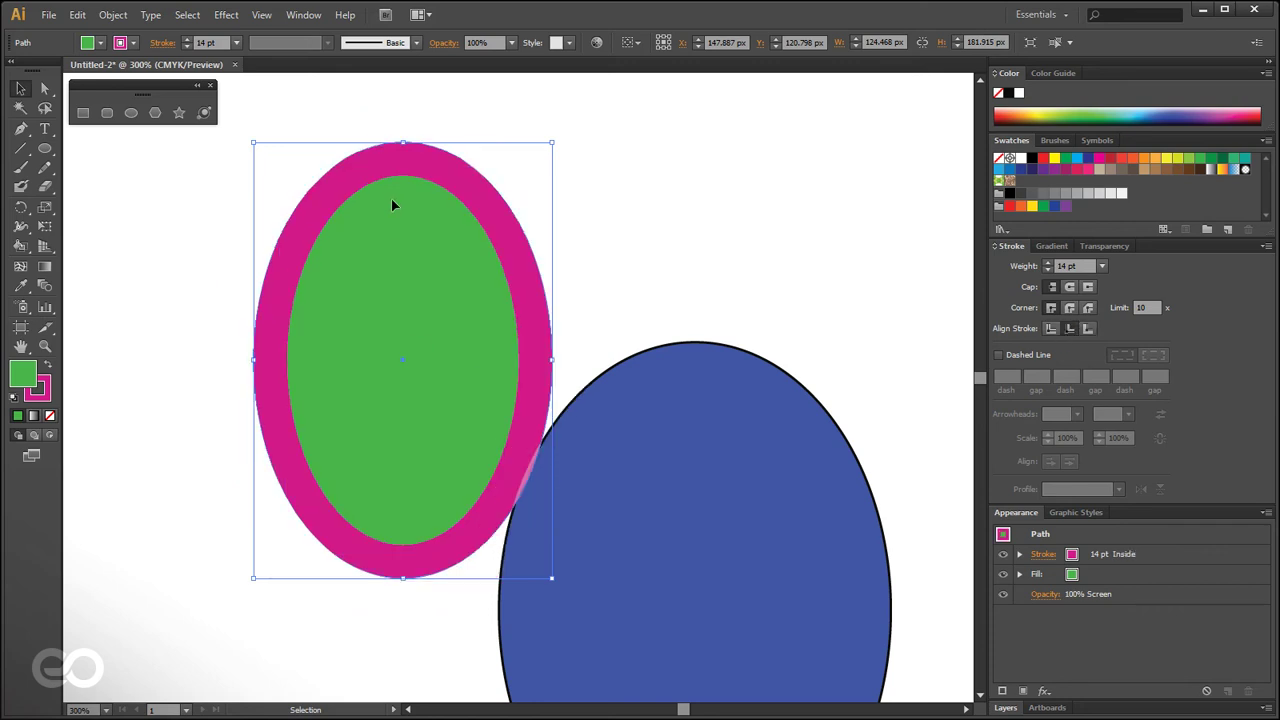
drag(420, 270, 450, 460)
drag(403, 343, 281, 329)
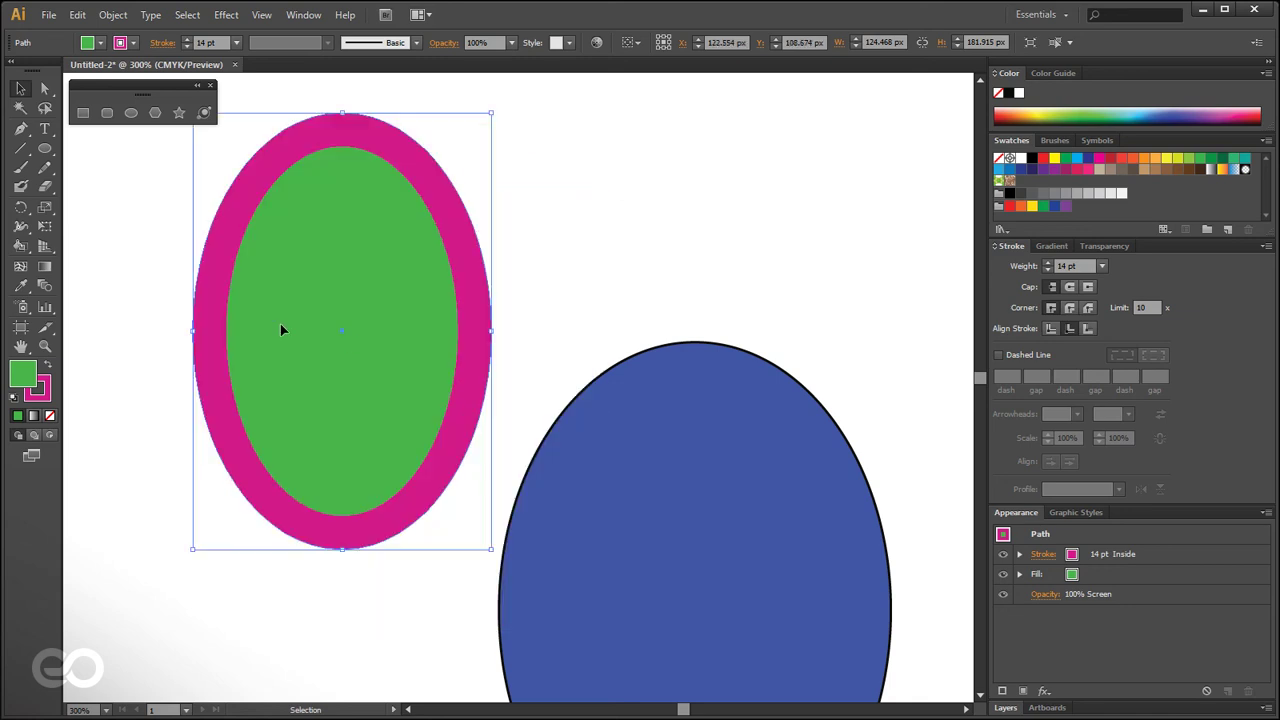
click(1051, 330)
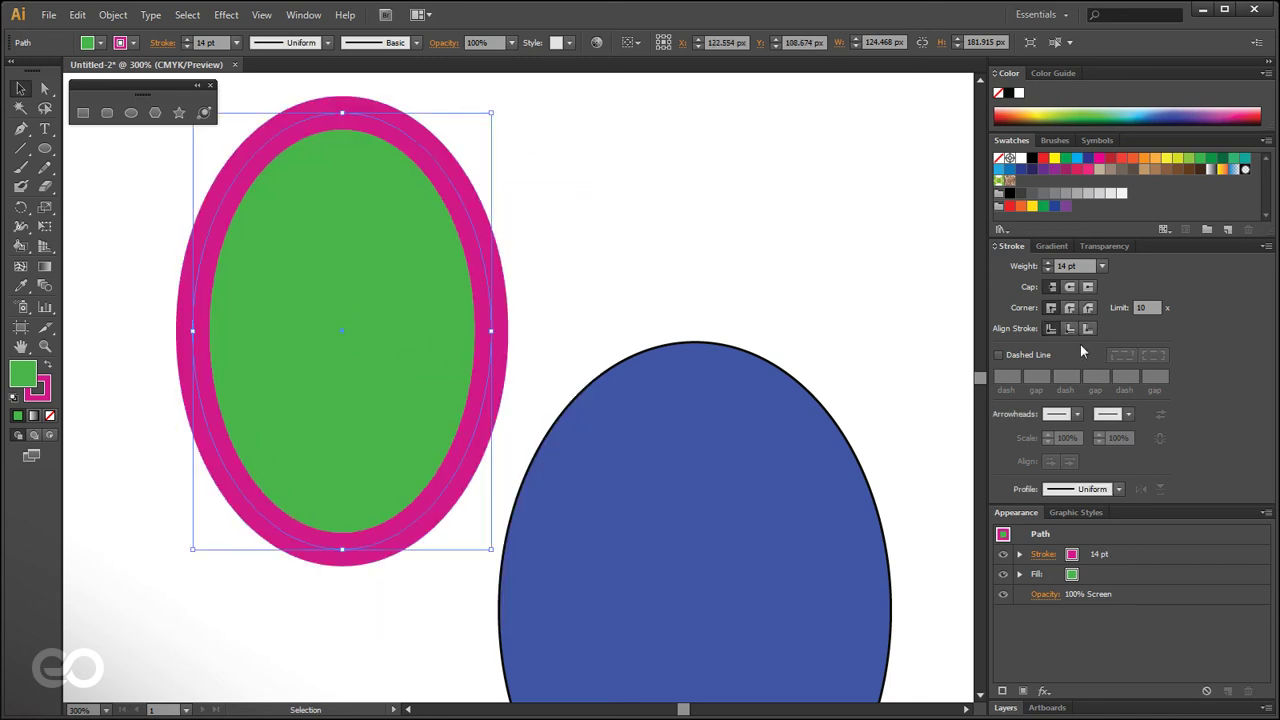
- Shift the green ellipse slightly right, and expand its stroke and fill attributes in the Appearance panel
click(1106, 246)
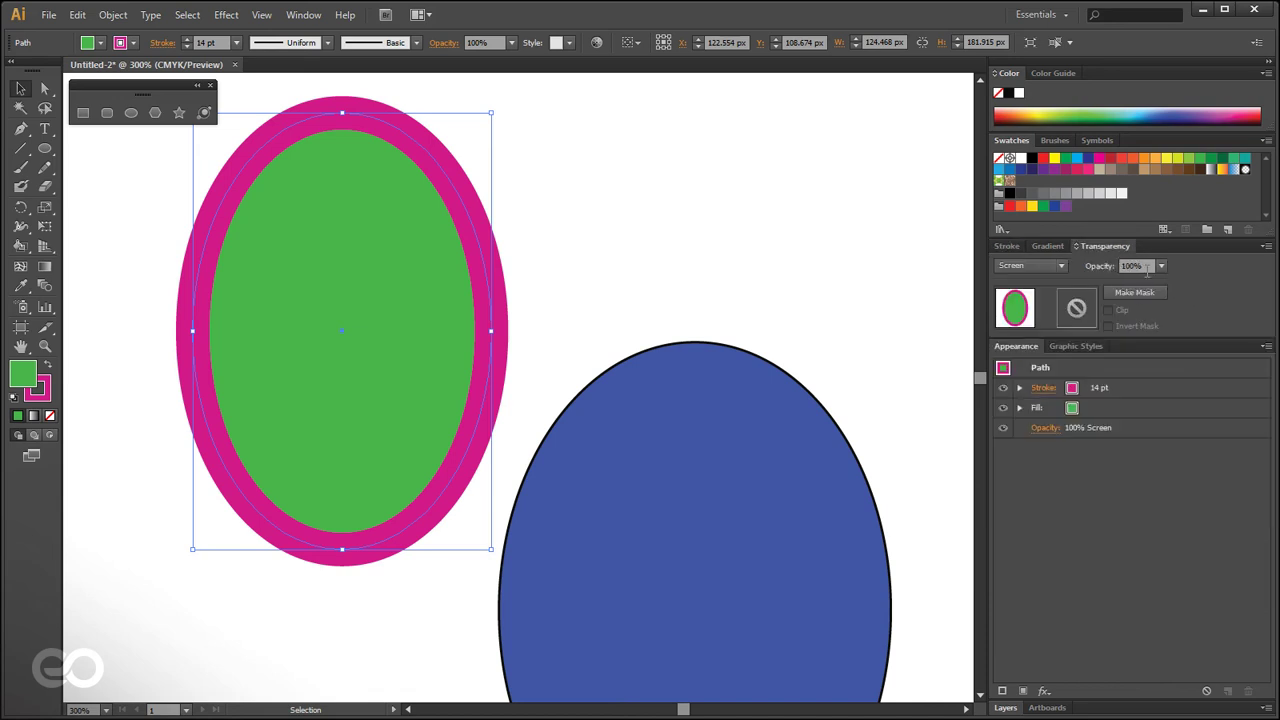
drag(321, 339, 362, 338)
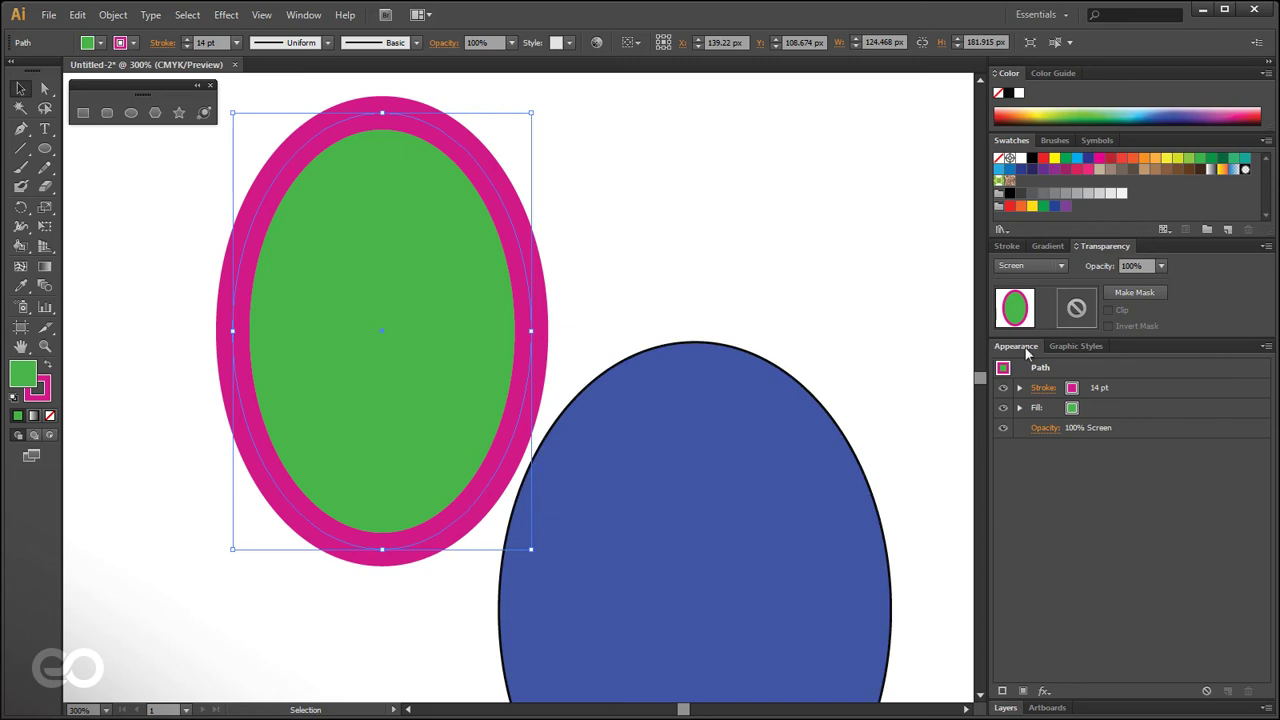
click(1020, 407)
click(1020, 387)
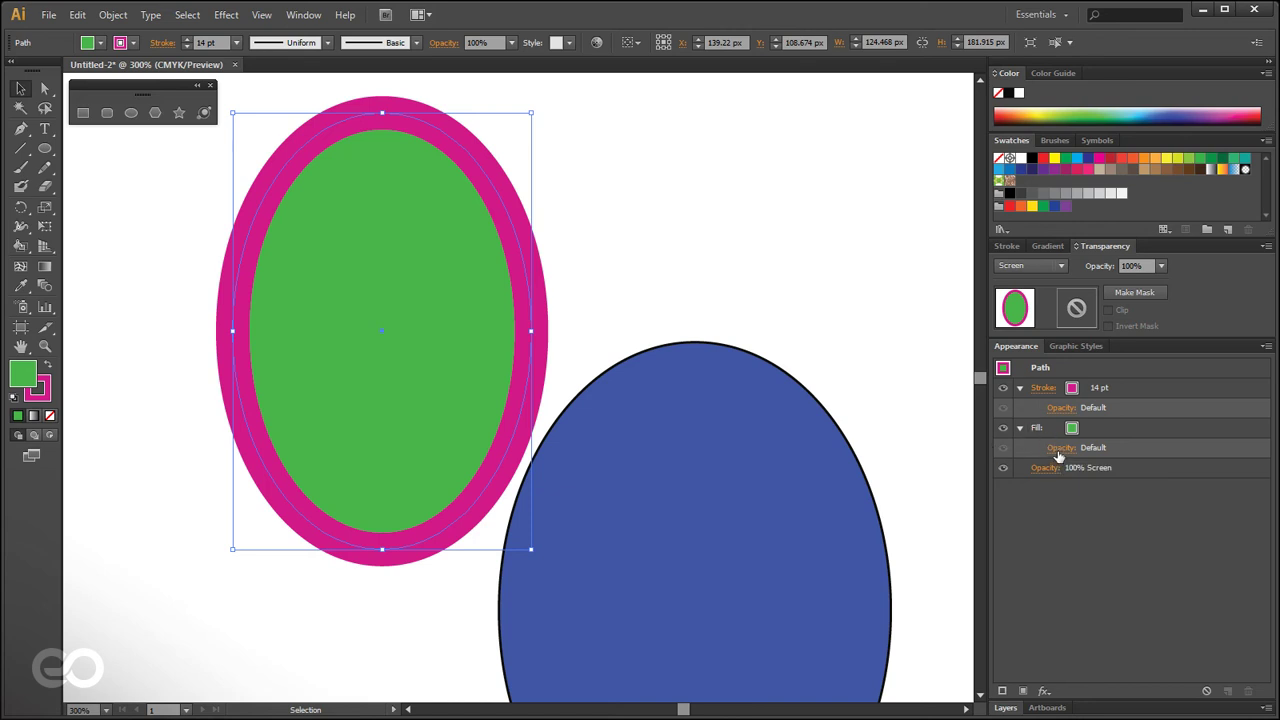
- Set only the green ellipse's fill opacity to 10%, and move the ellipse over the blue one
click(1060, 448)
click(1063, 482)
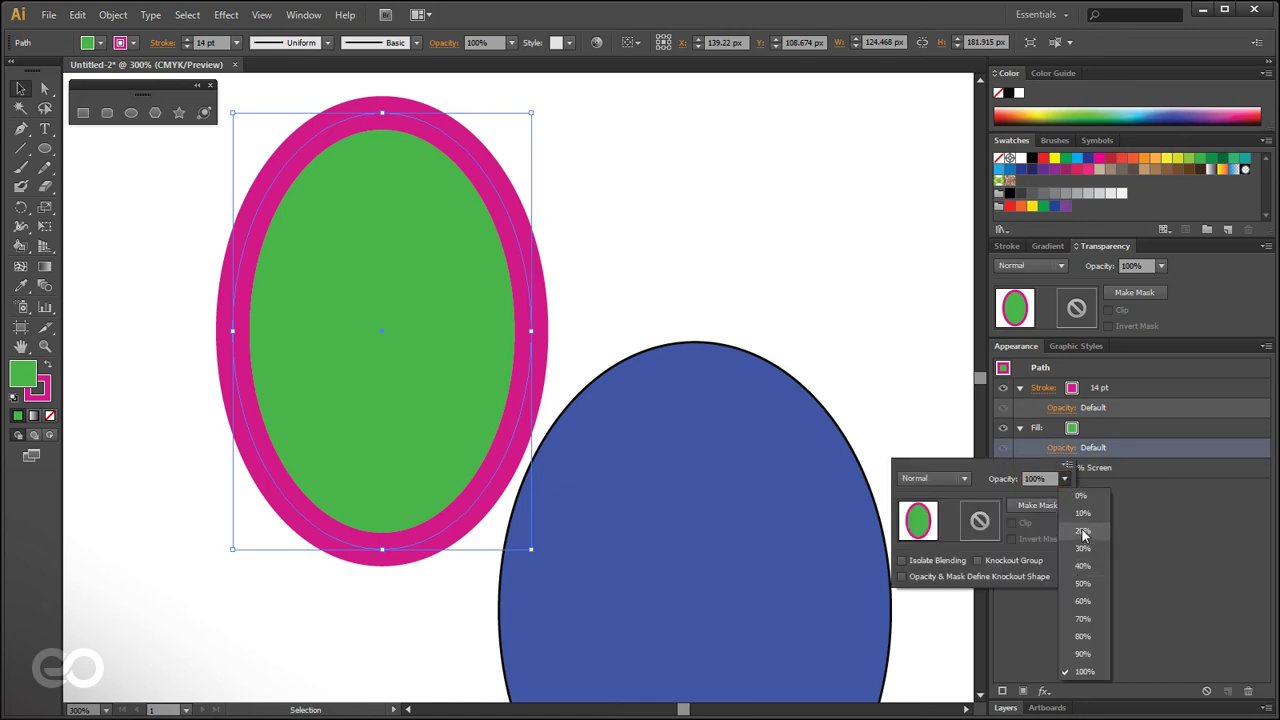
click(1085, 515)
click(1069, 606)
drag(359, 334, 493, 457)
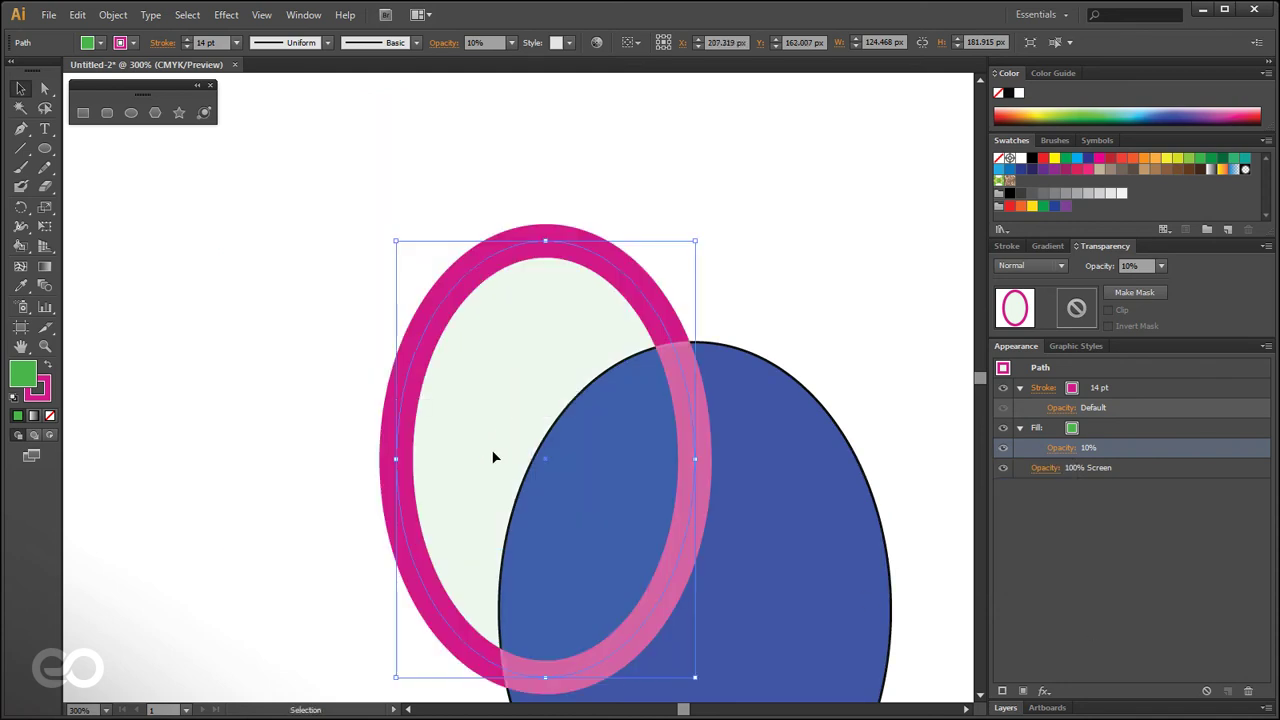
- Set the green ellipse's fill opacity to 60%, and move the ellipse up and left, still partly overlapping the blue one
click(1067, 452)
click(1065, 479)
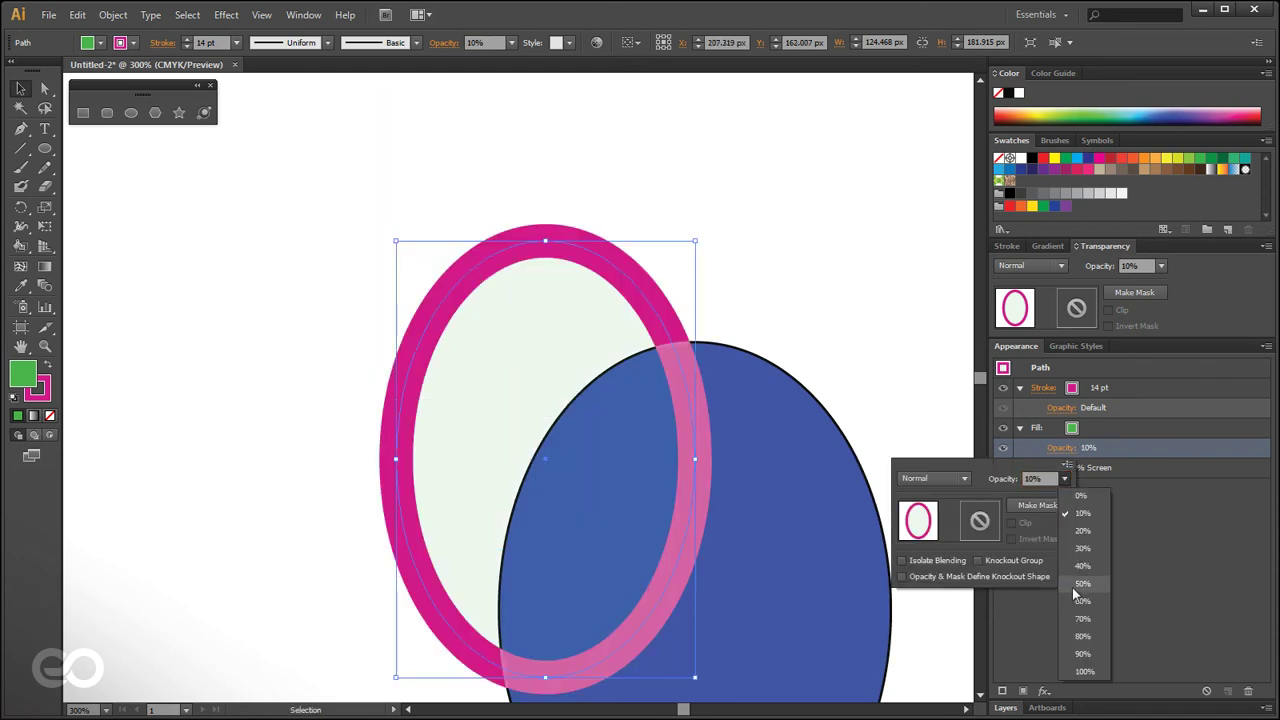
click(1079, 611)
click(816, 512)
drag(577, 431, 444, 415)
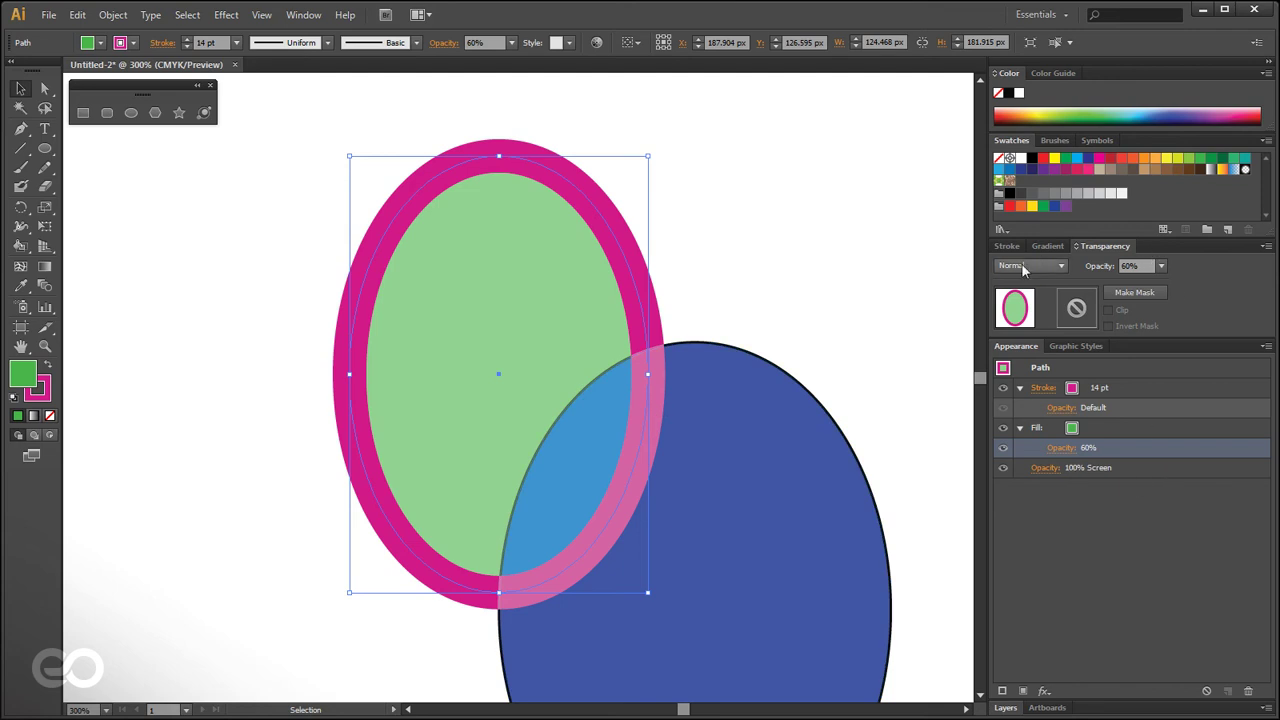
- Set the green ellipse's overall blending mode to Normal, move it slightly further over the blue ellipse, and deselect it
click(788, 238)
click(449, 289)
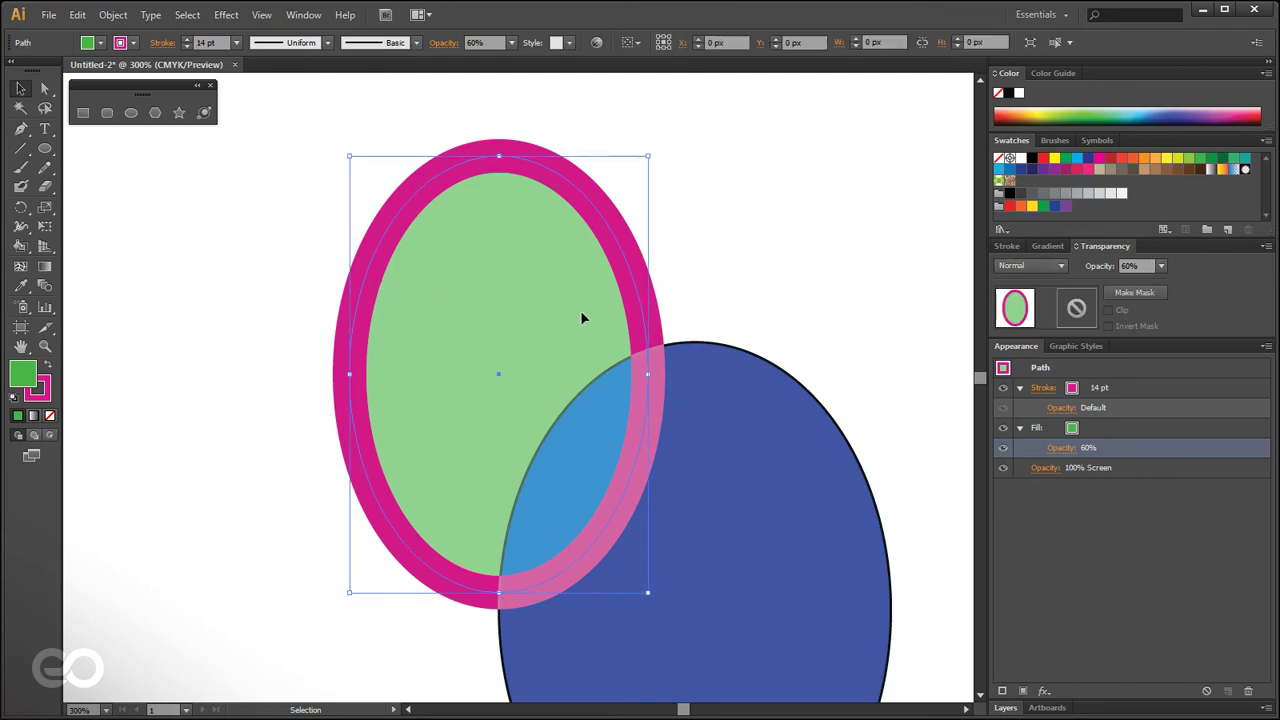
click(1077, 468)
click(1055, 268)
click(1026, 284)
click(674, 291)
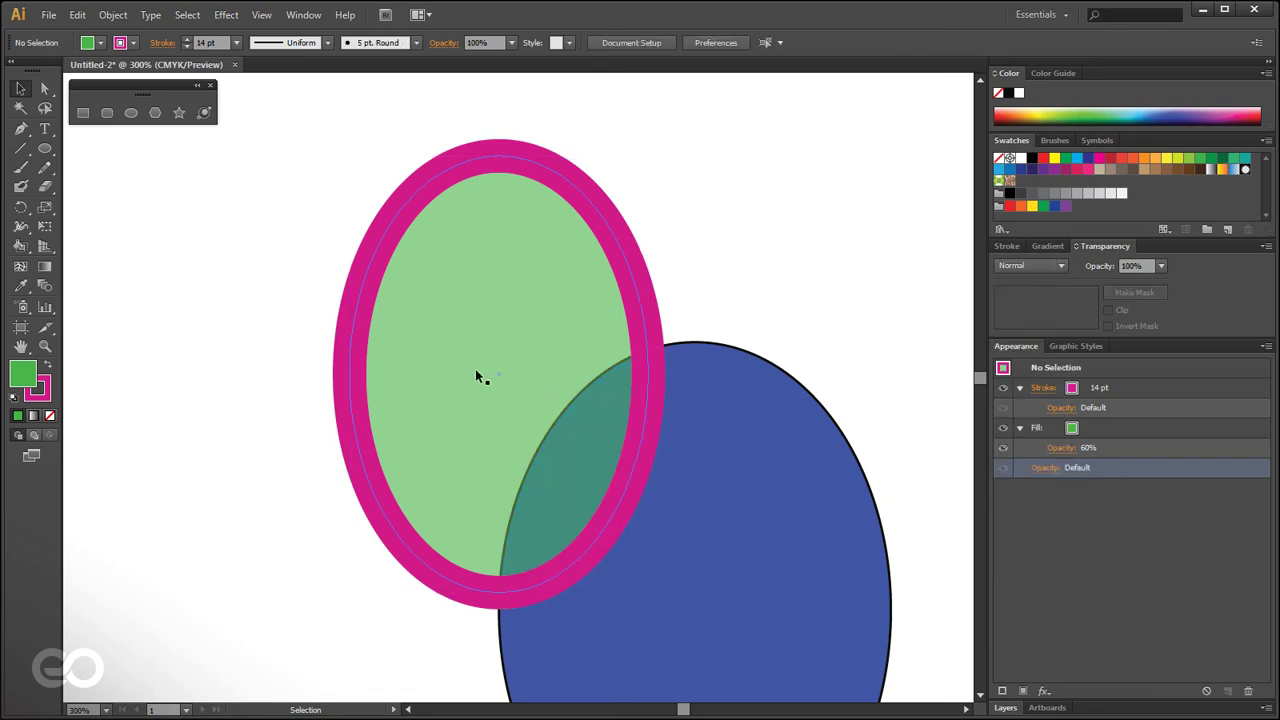
drag(477, 374, 525, 399)
click(869, 300)
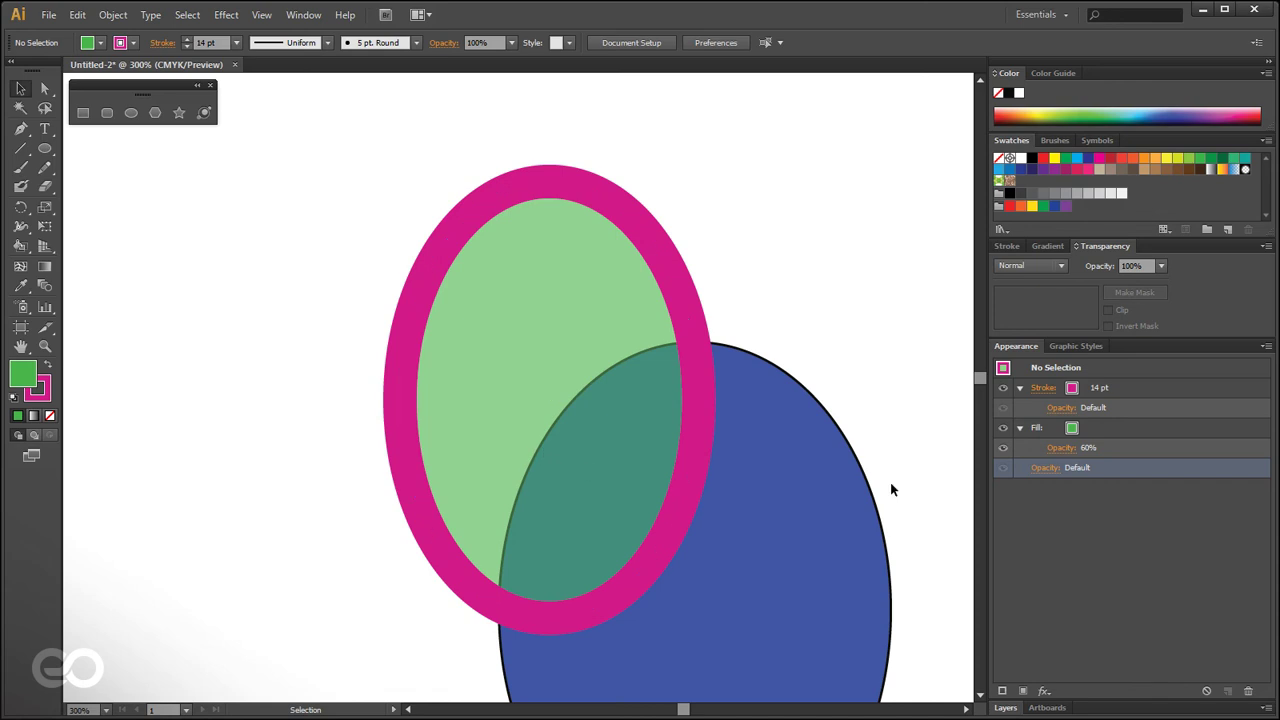
- With nothing selected, set the fill opacity to 100% and the stroke opacity to 50% in the Appearance panel
click(1061, 448)
click(1068, 483)
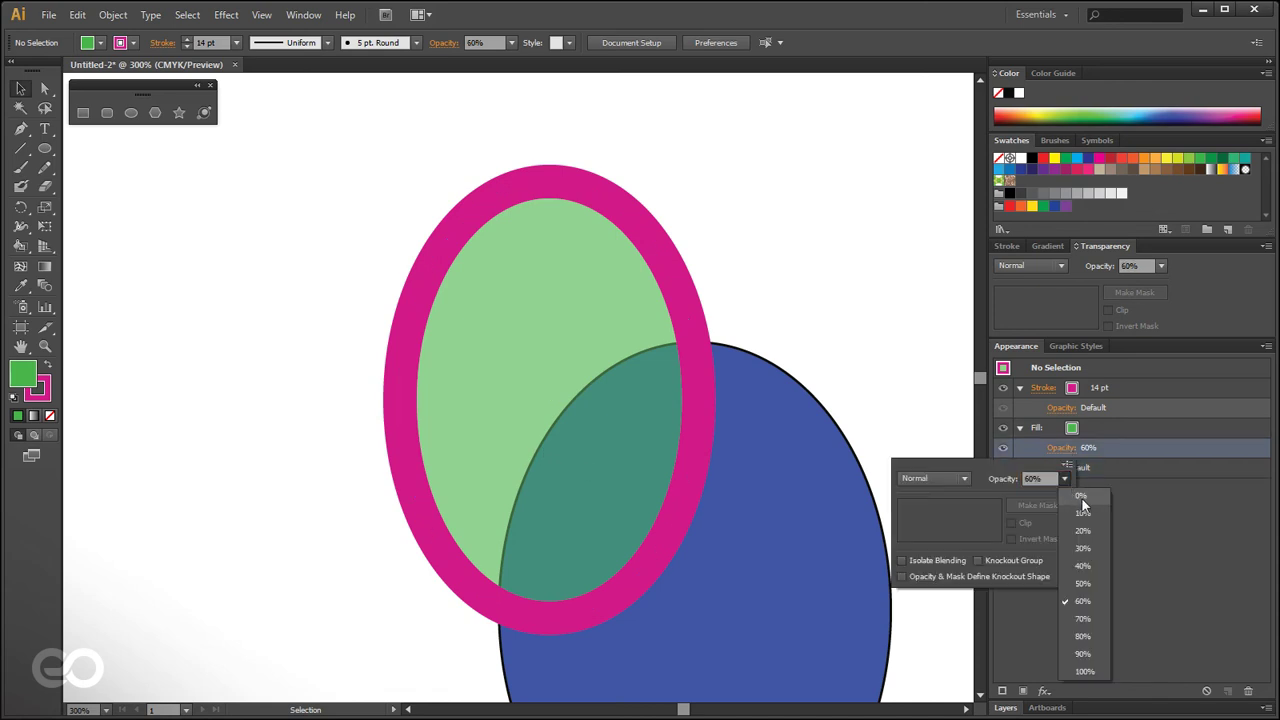
click(1063, 672)
click(1057, 408)
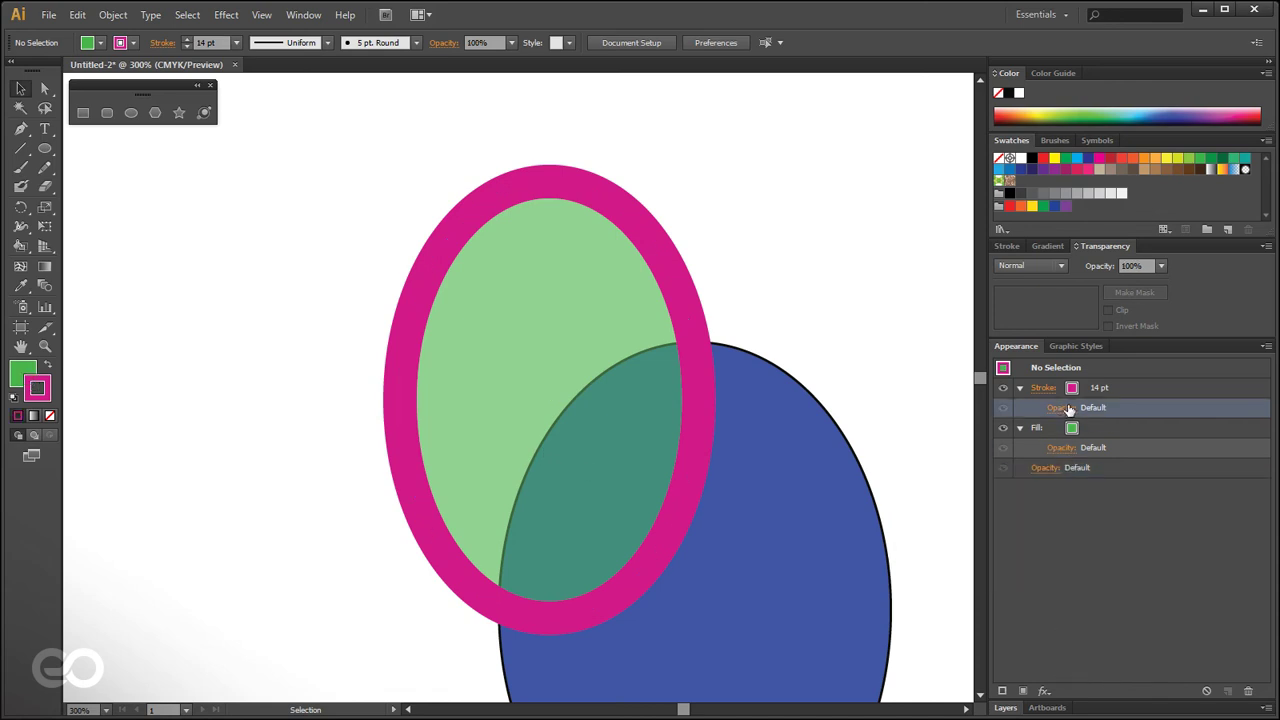
click(1064, 438)
click(1090, 548)
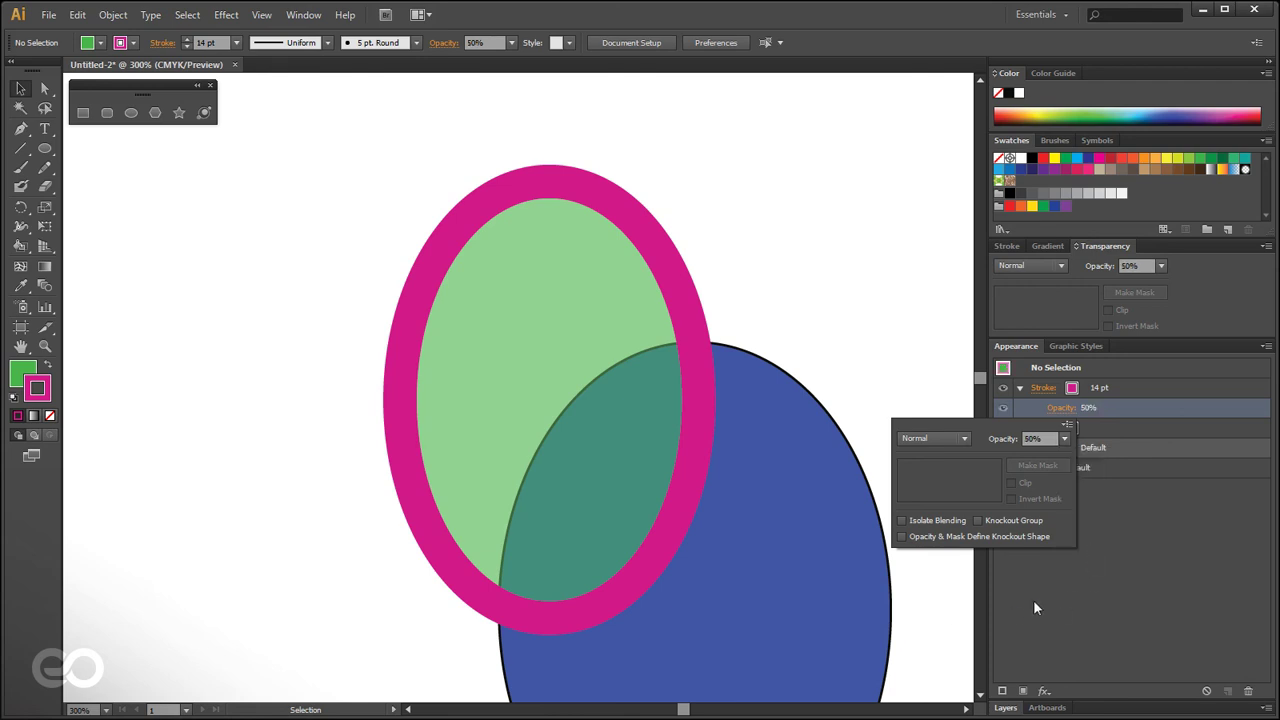
- Set the green ellipse's stroke opacity to 50%, changing only its stroke and not the whole object
click(1131, 525)
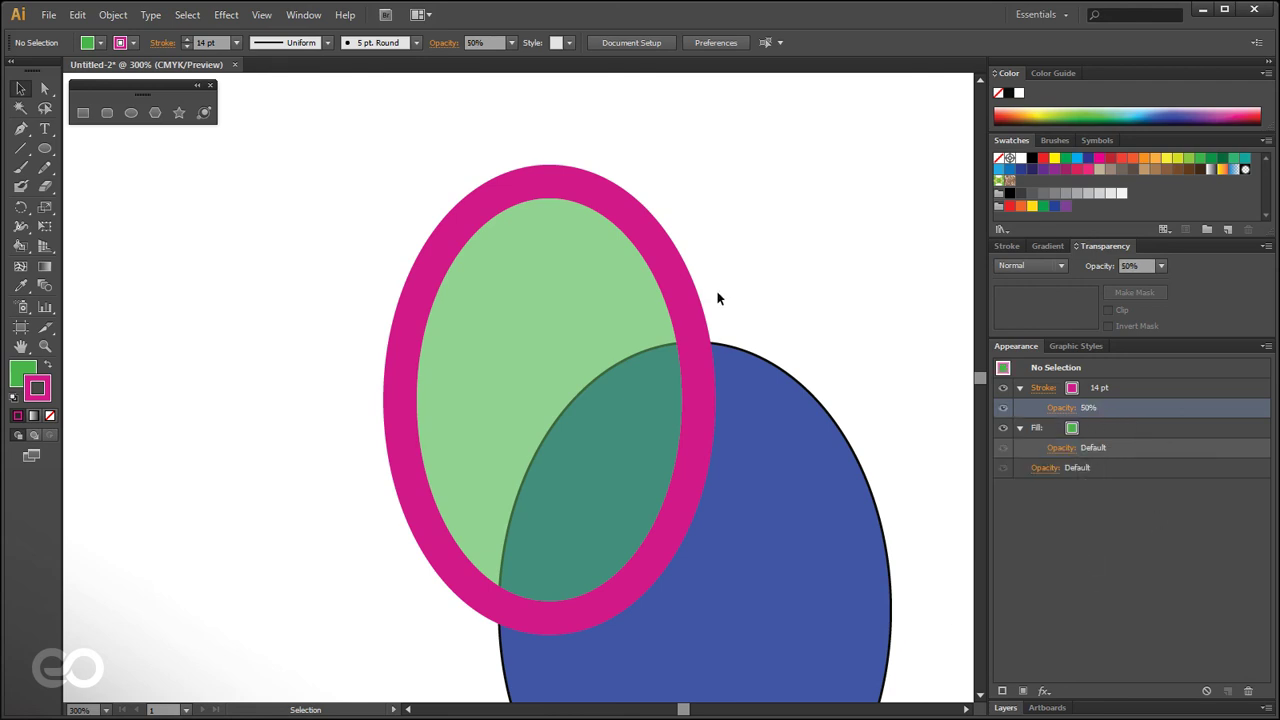
click(622, 291)
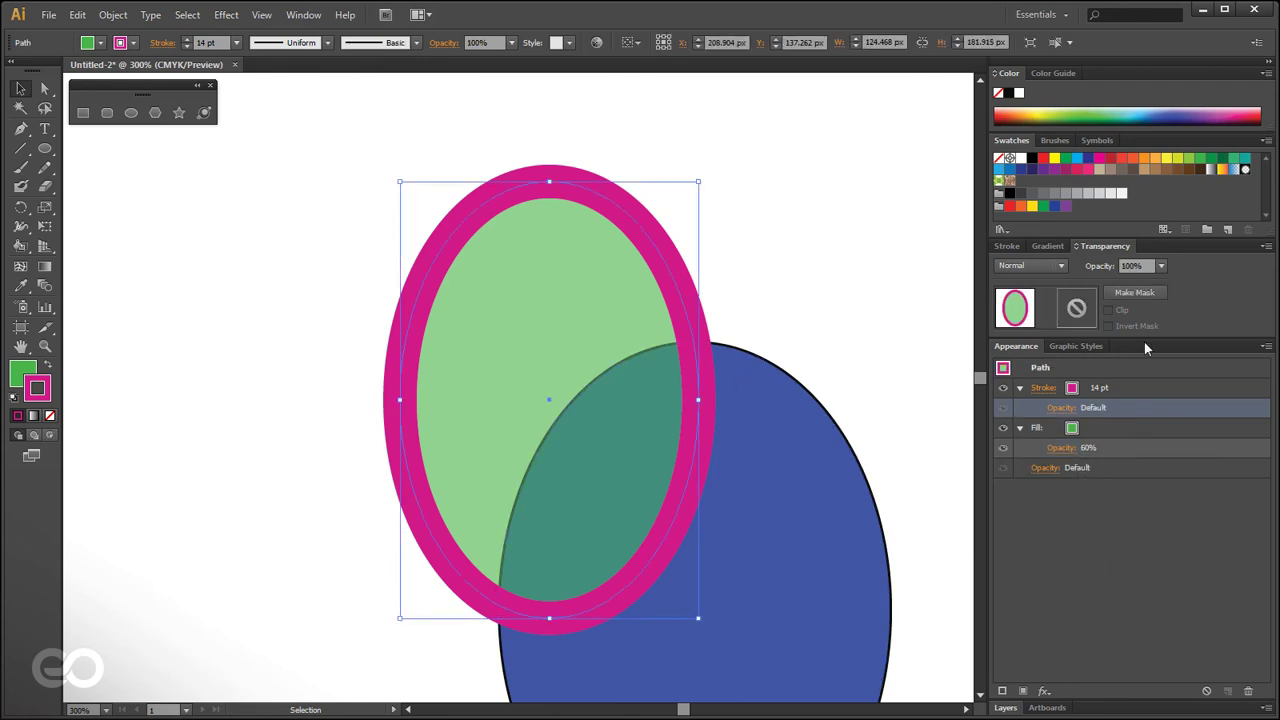
click(1062, 409)
click(1065, 438)
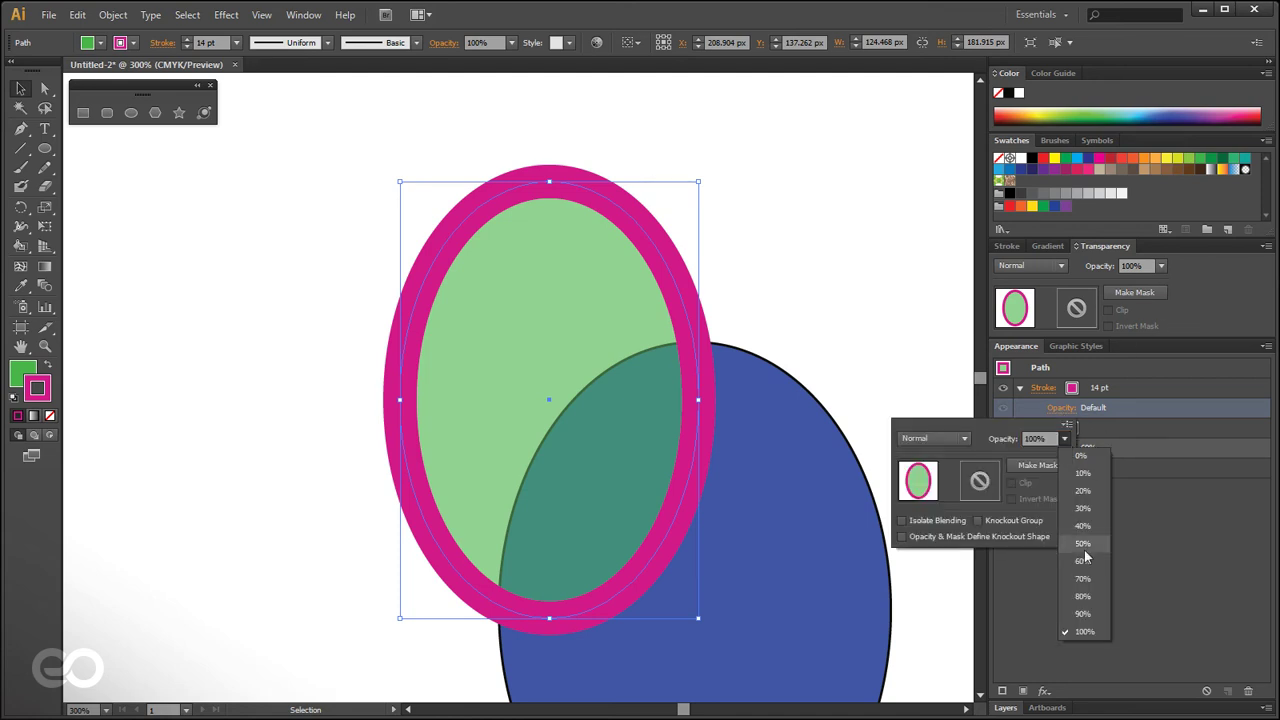
click(1085, 545)
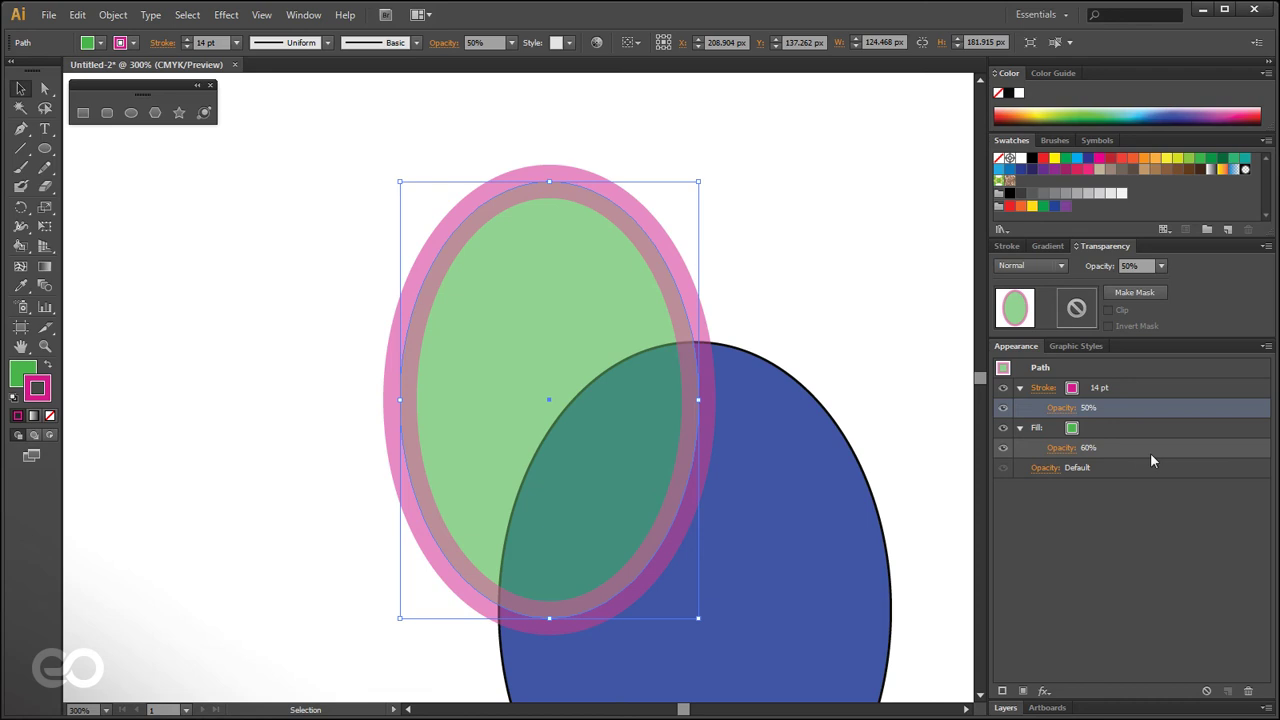
- Set the green ellipse's fill opacity to 100%, and deselect it
click(1062, 448)
click(1066, 478)
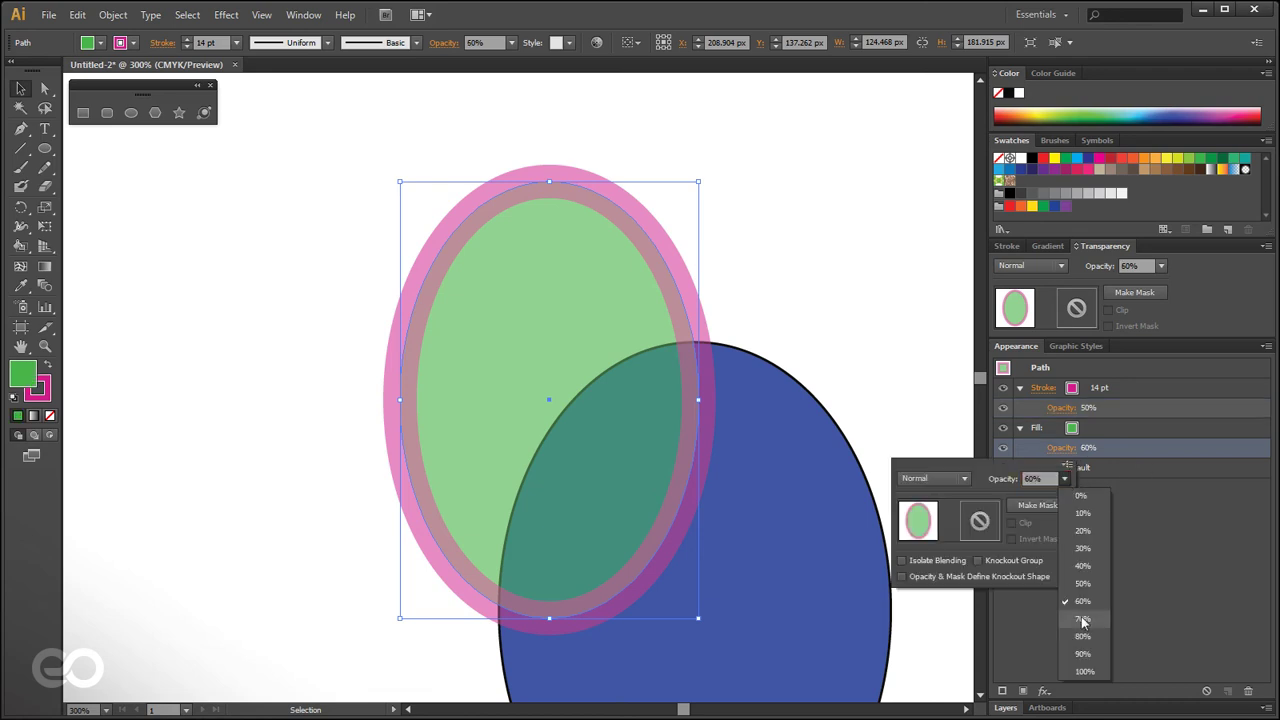
click(1088, 682)
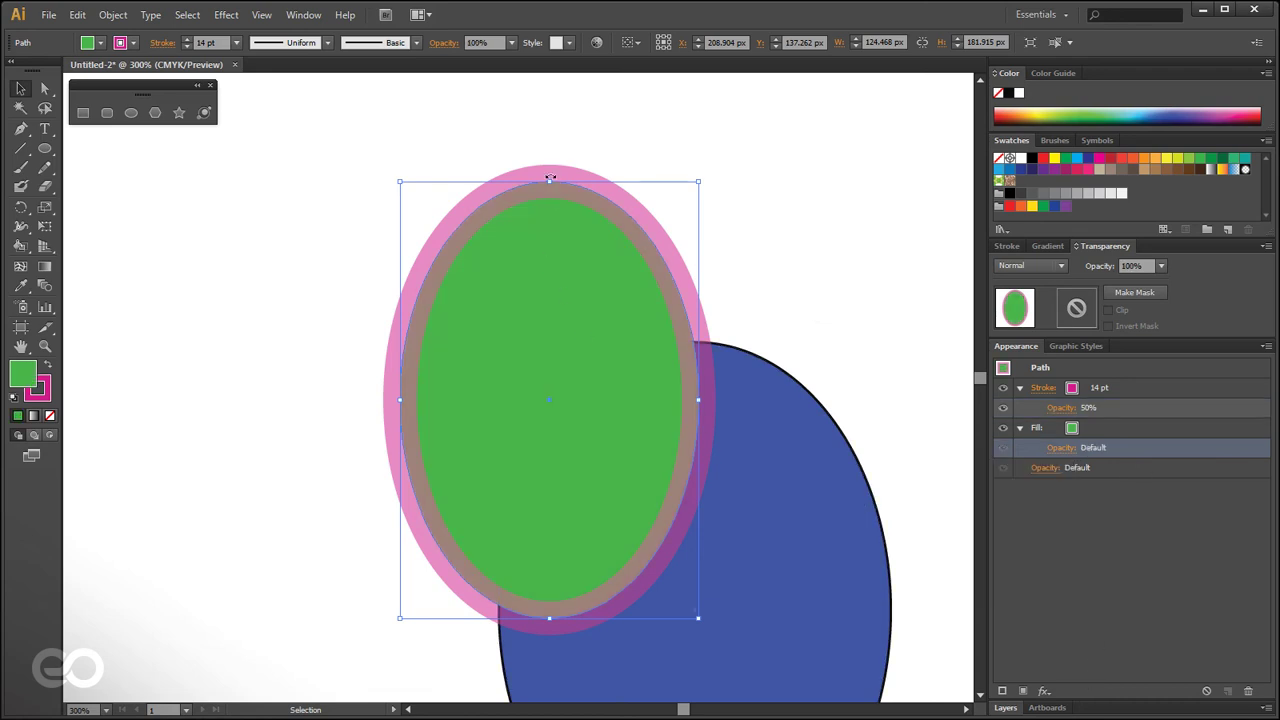
click(848, 354)
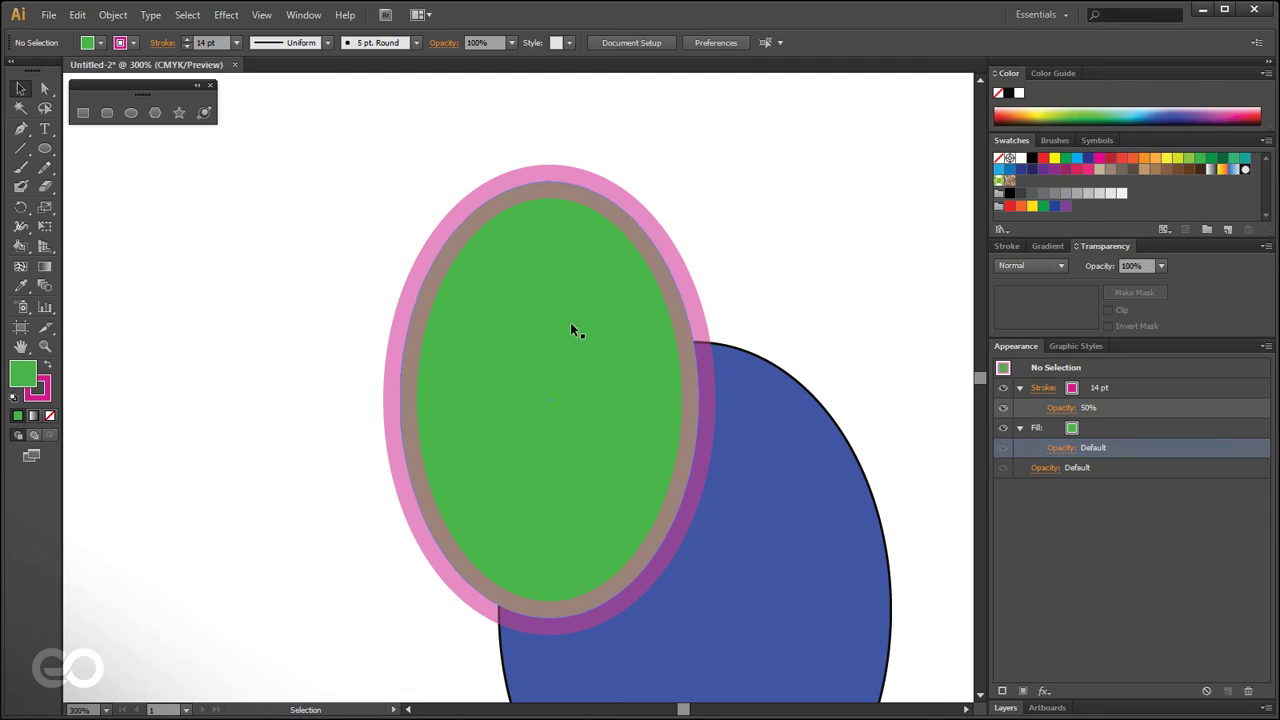
- Move the green ellipse left, almost clear of the blue ellipse
scroll(281, 312, down, 1)
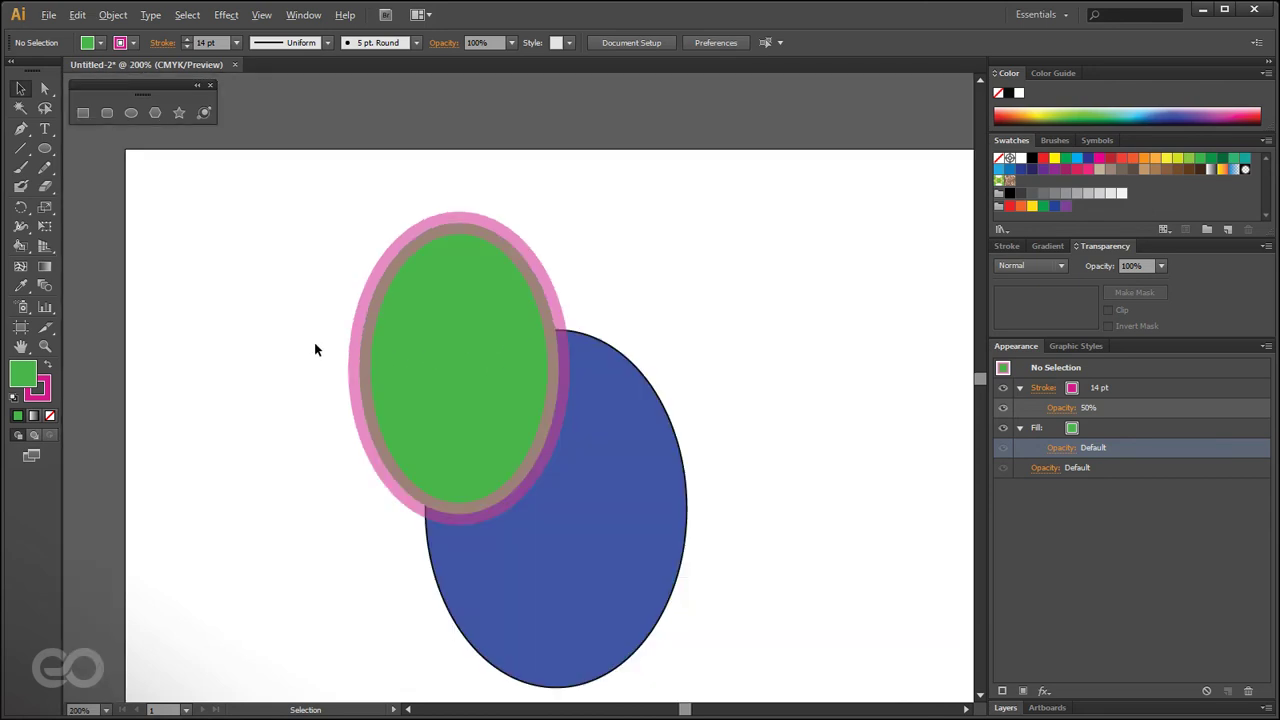
drag(469, 274, 357, 294)
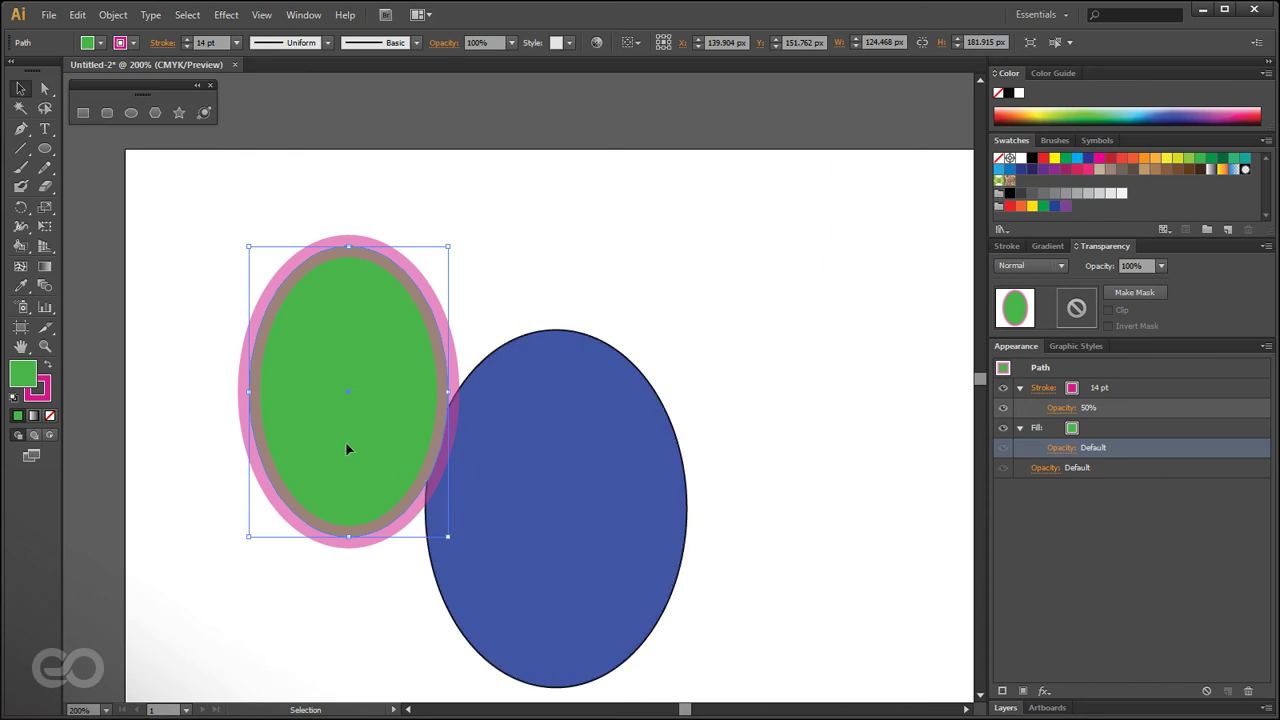
drag(341, 449, 309, 529)
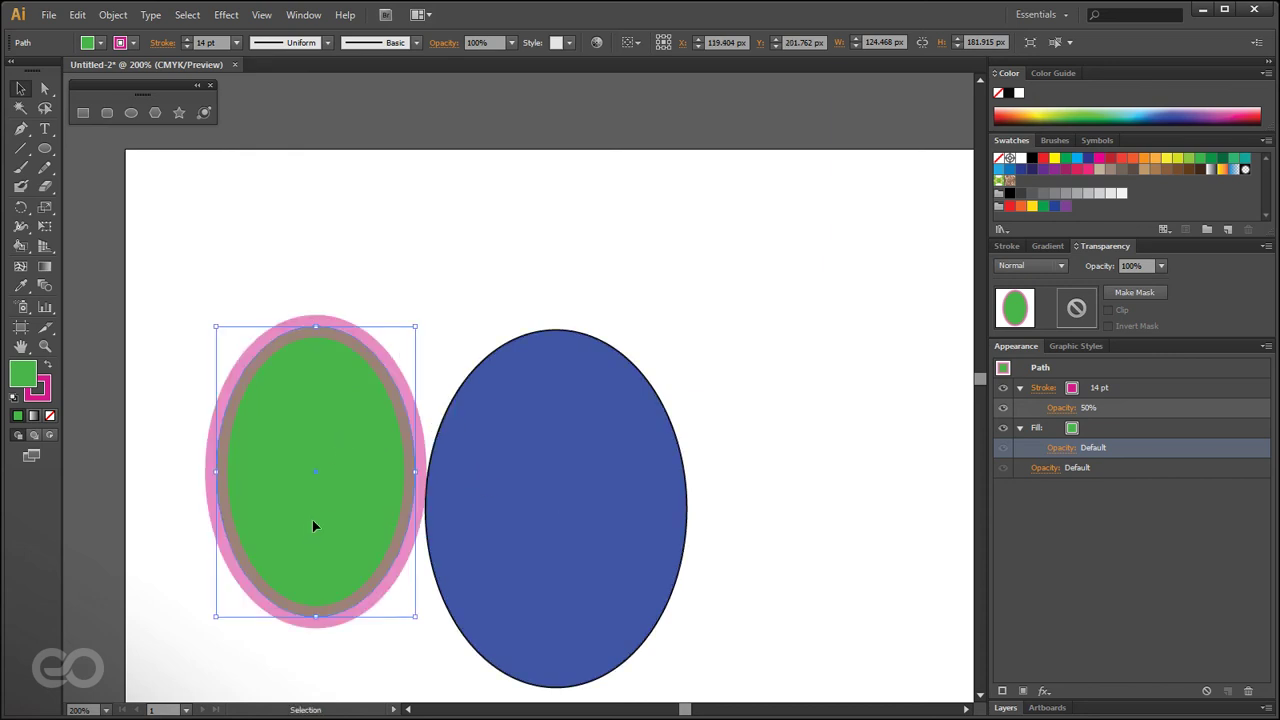
scroll(225, 470, down, 1)
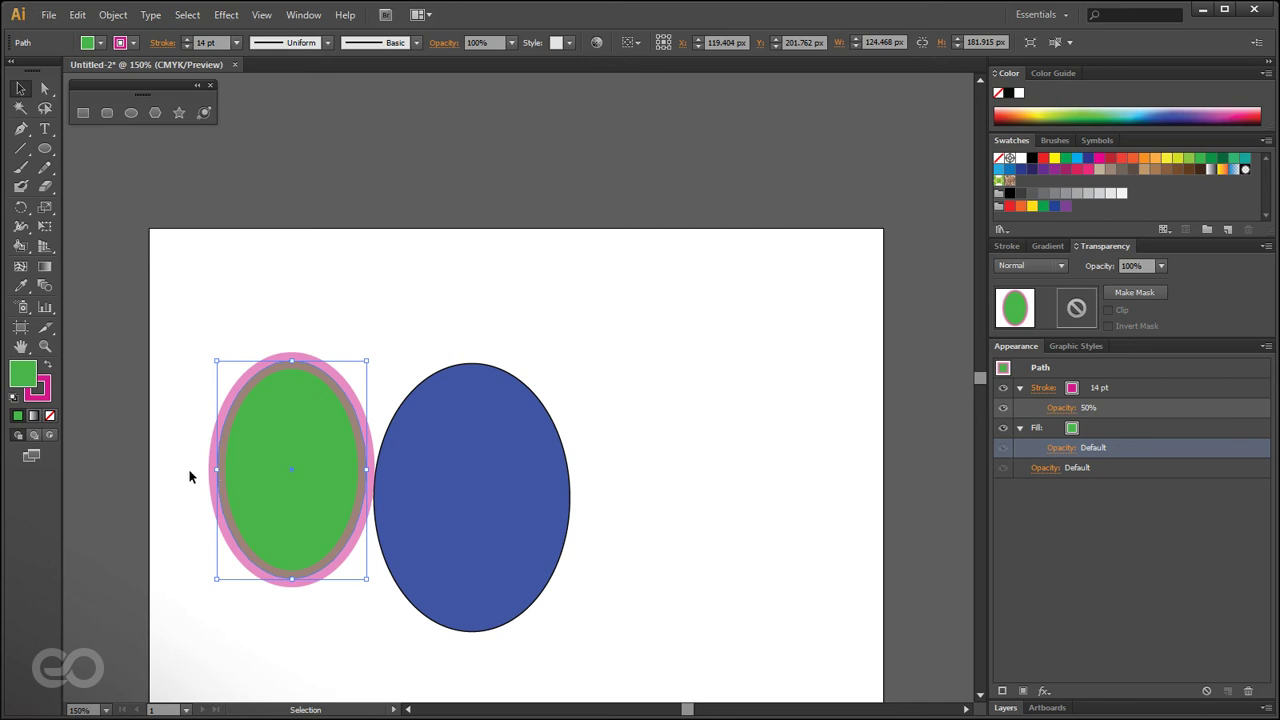
scroll(190, 468, up, 1)
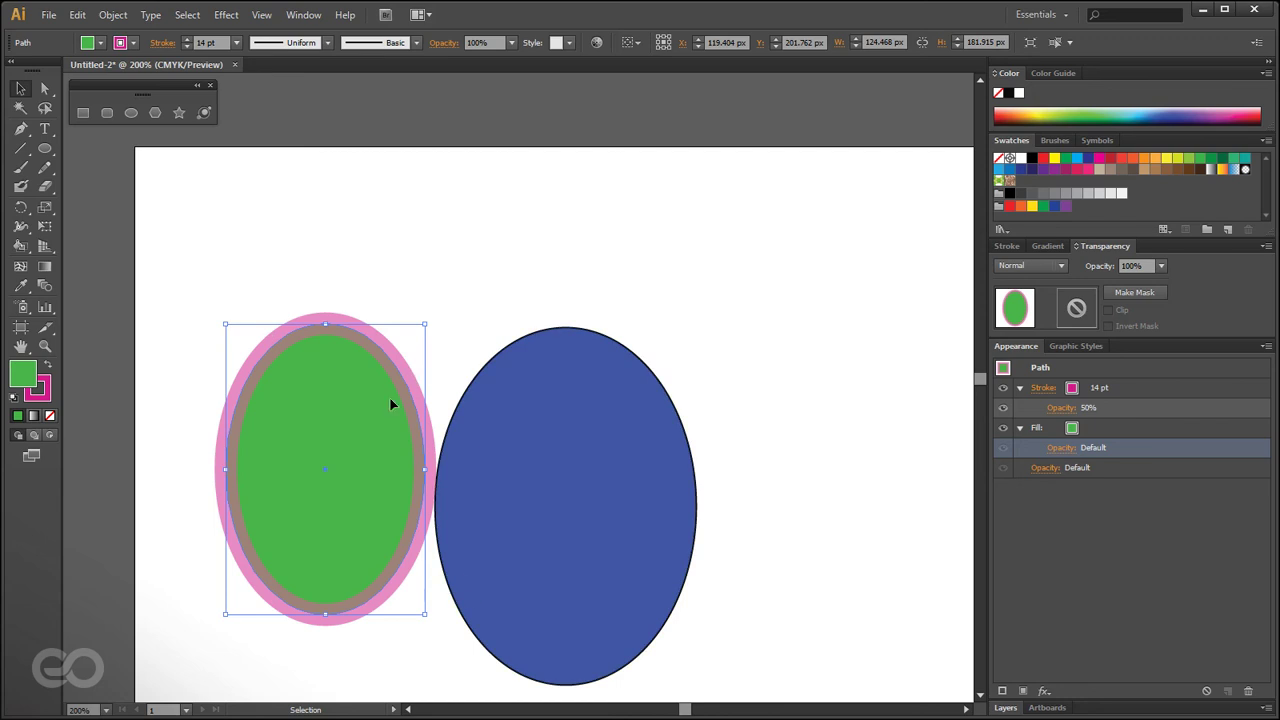
drag(390, 404, 400, 328)
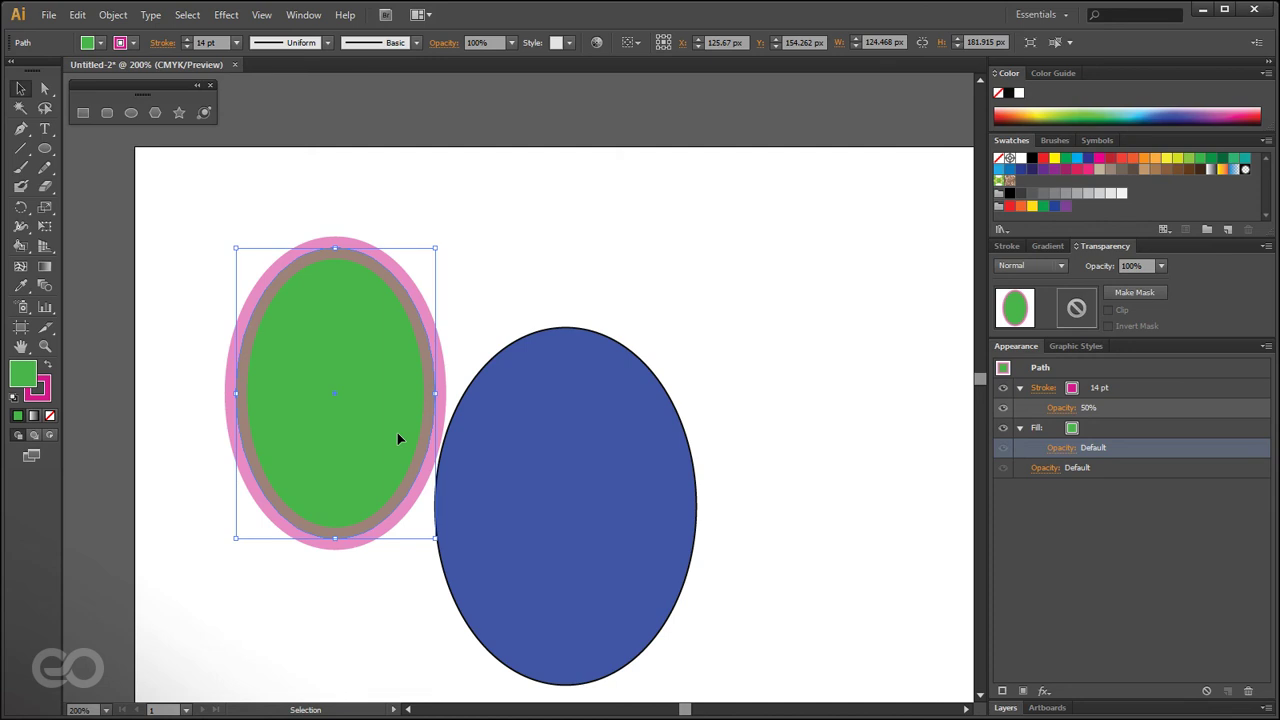
- Delete the green ellipse and the blue ellipse from the artboard
key(Delete)
click(473, 482)
key(Delete)
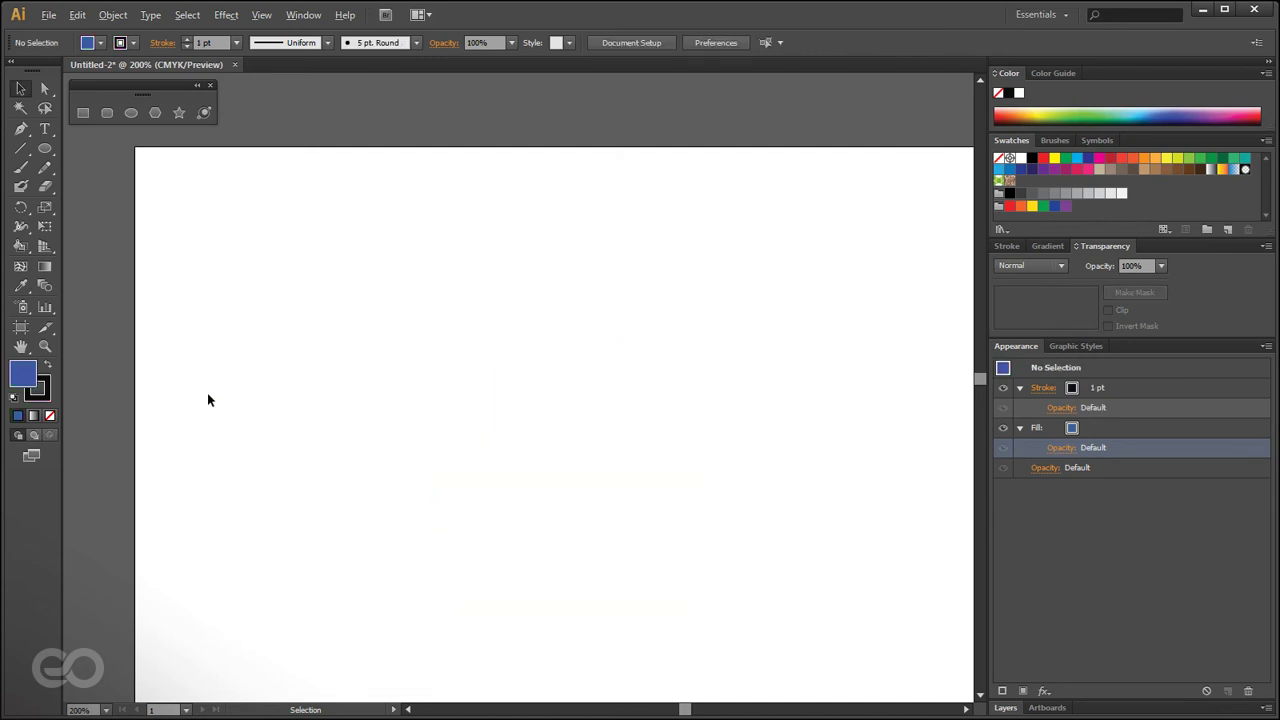
- Draw a blue circle about 288 px wide and a teal-filled circle about 156 px wide overlapping its upper right edge
alt+scroll(208, 400, down, 1)
click(45, 148)
drag(323, 348, 669, 692)
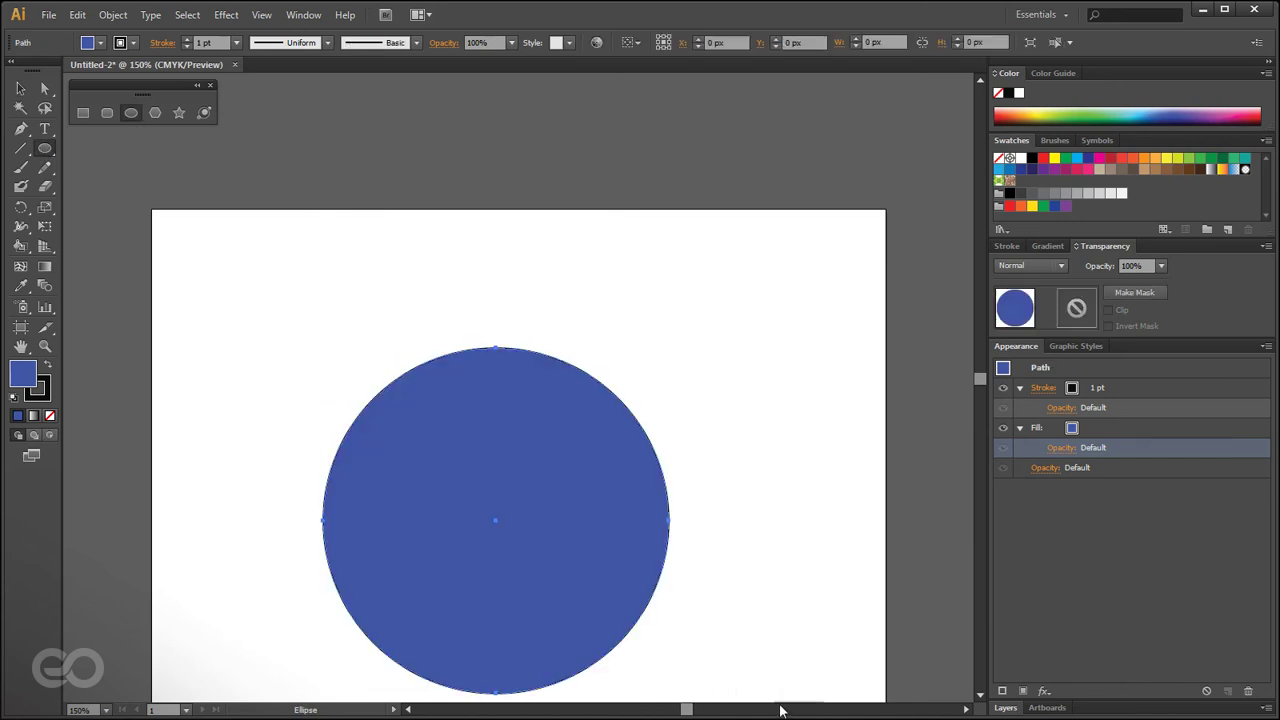
drag(744, 327, 557, 512)
key(v)
click(1122, 112)
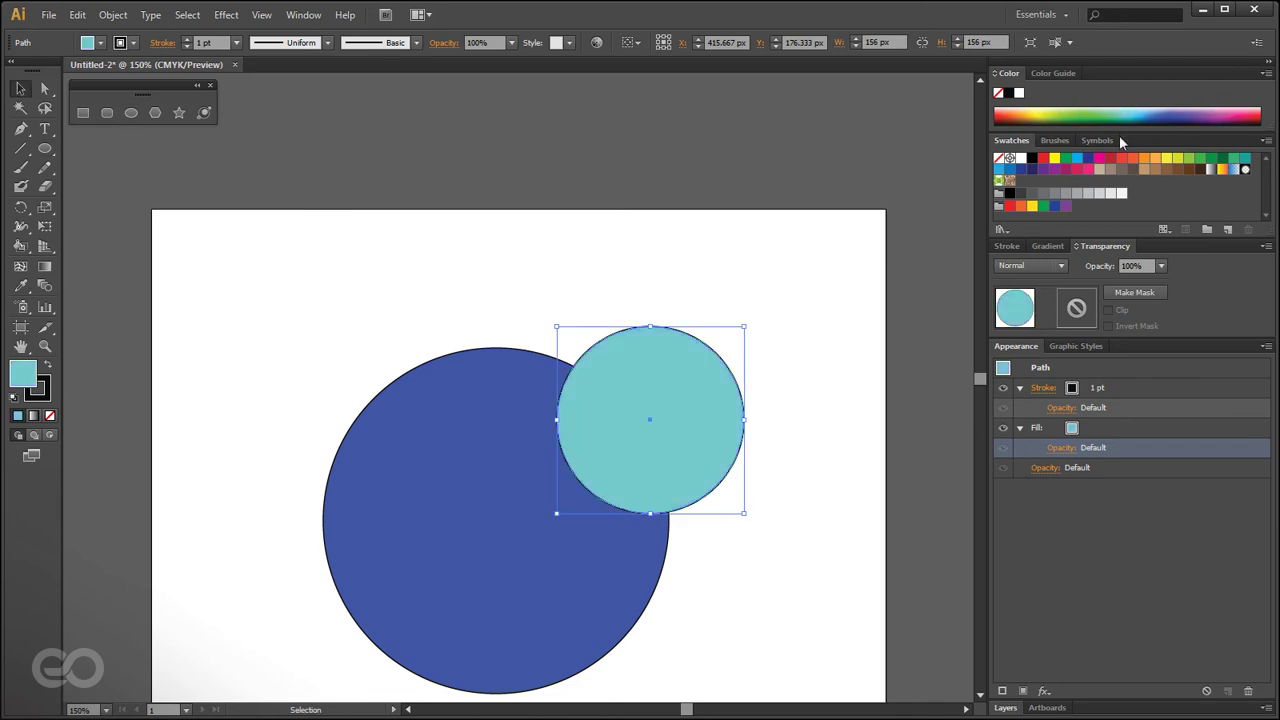
click(800, 255)
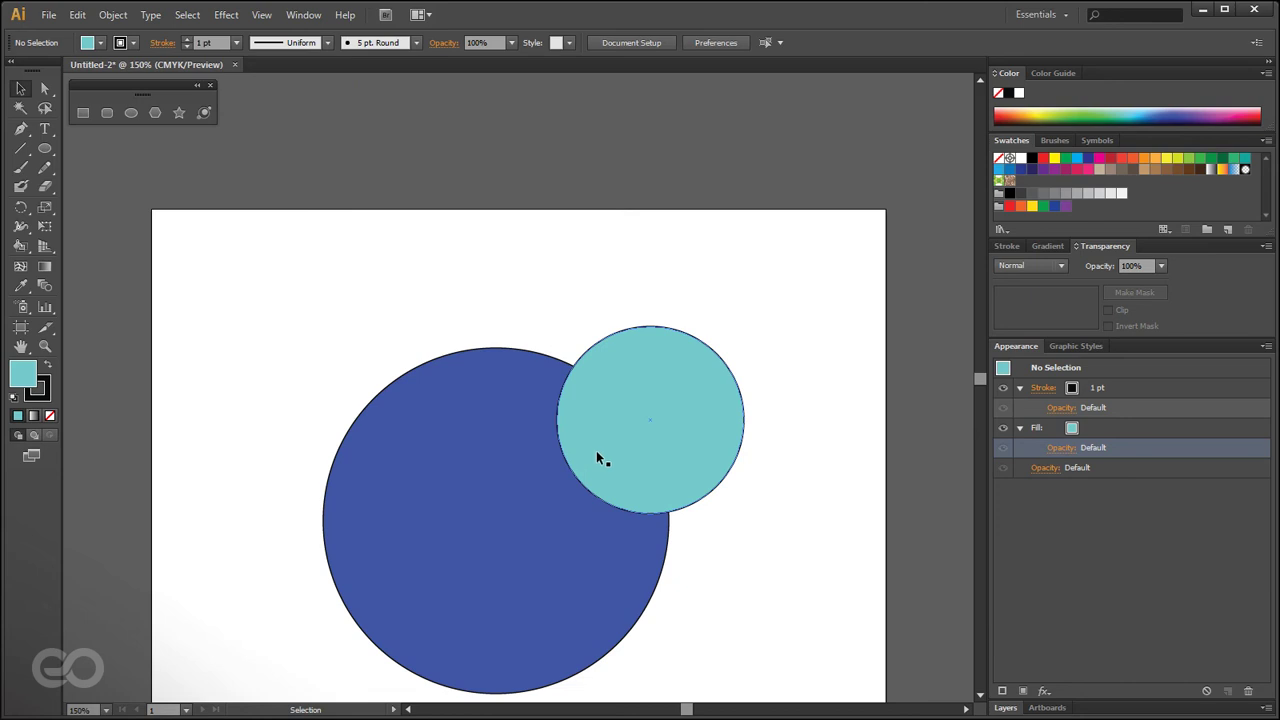
- Show the Pathfinder panel and dock it beside the existing column of panels
click(293, 15)
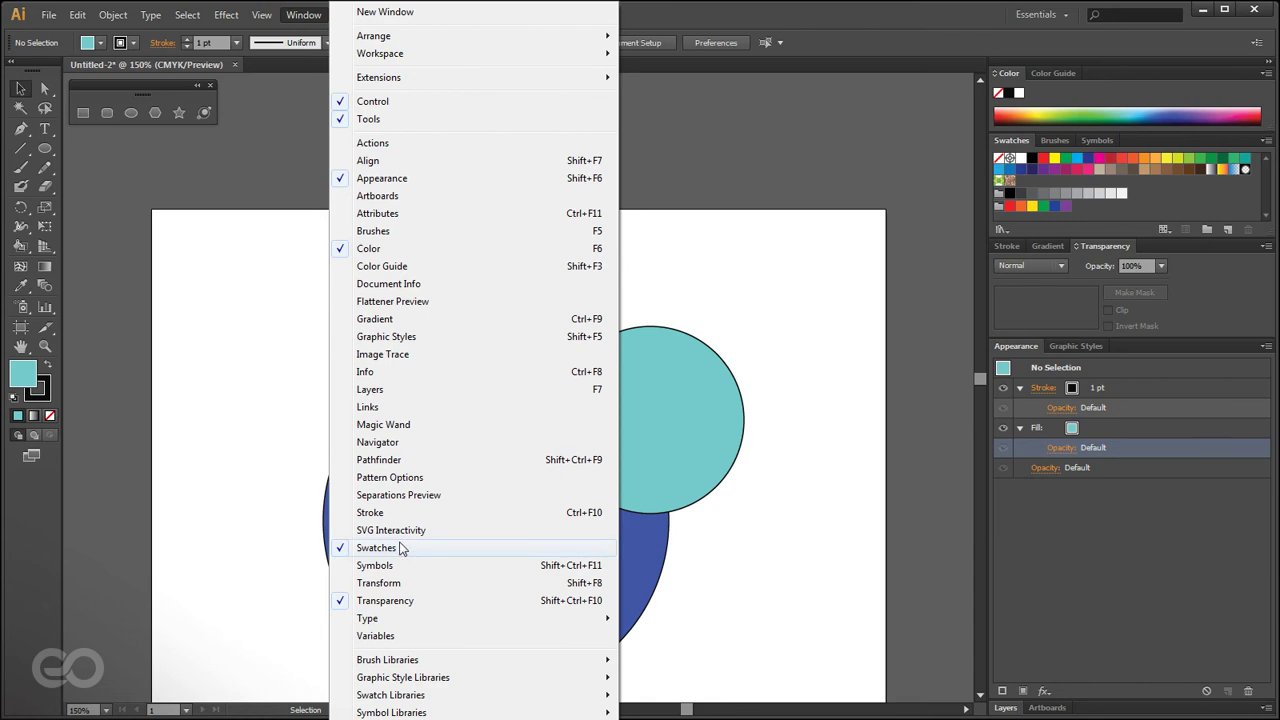
click(382, 462)
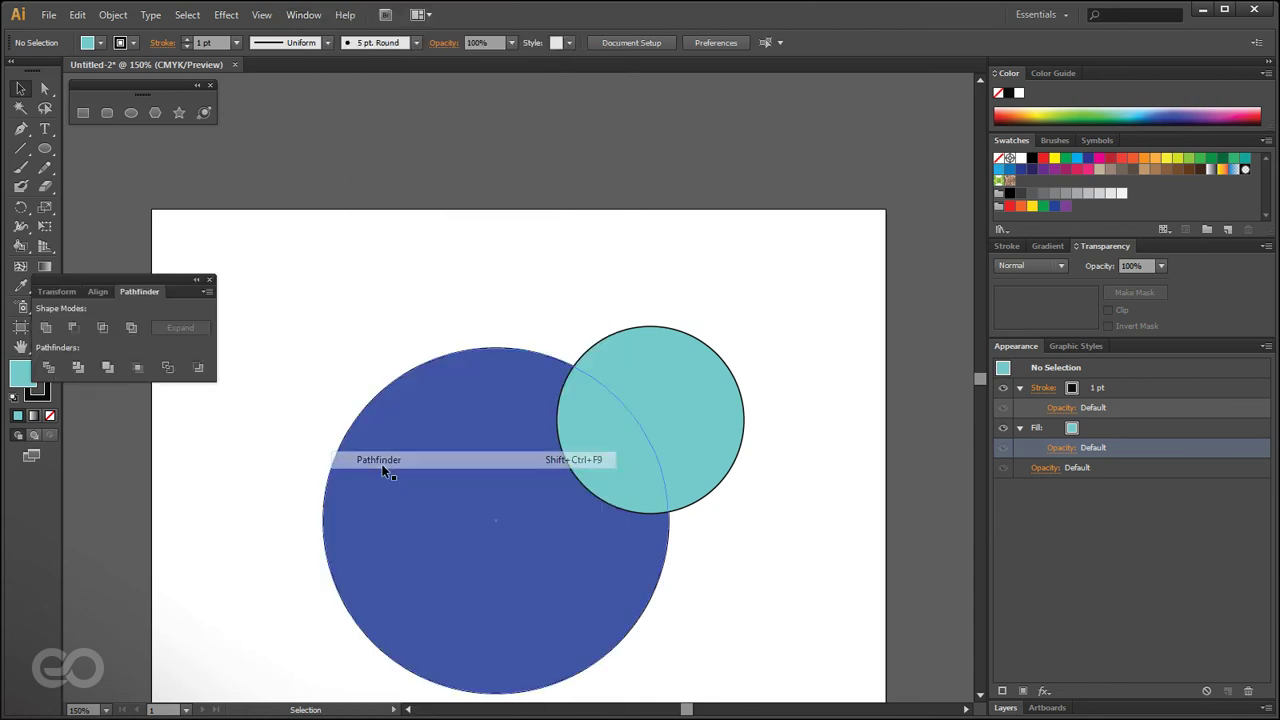
drag(171, 287, 986, 105)
drag(624, 553, 326, 437)
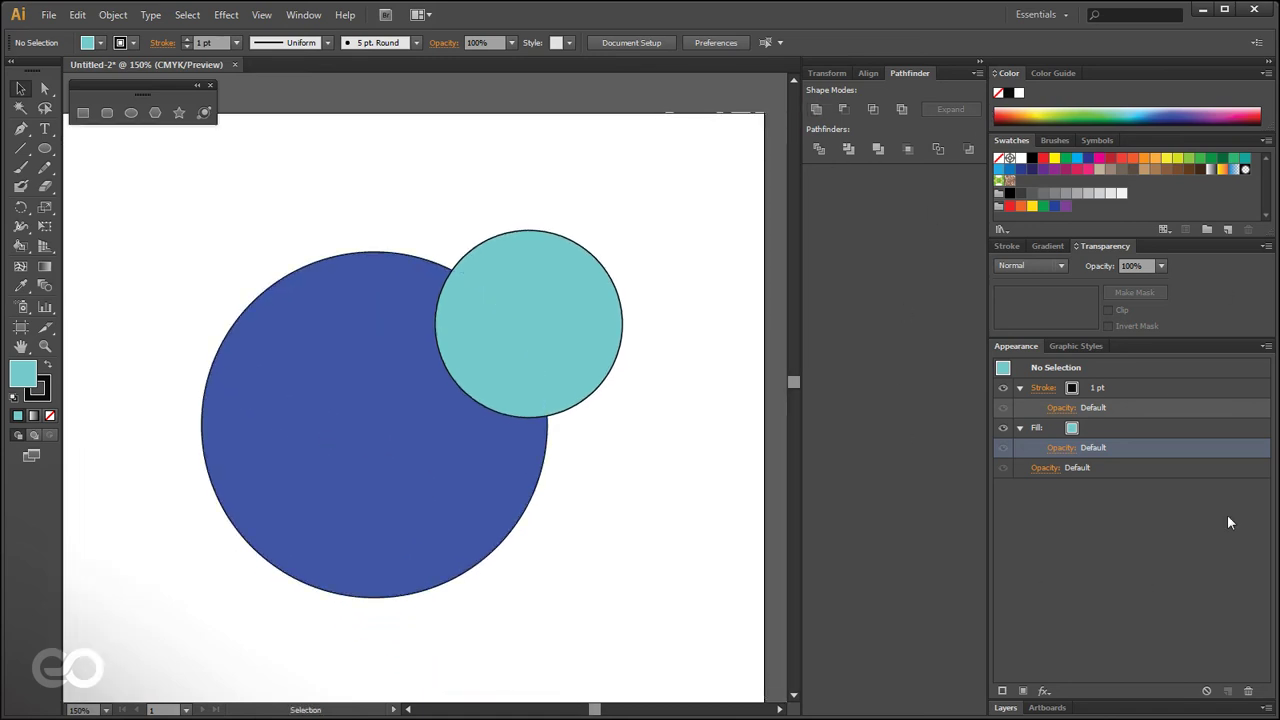
click(304, 14)
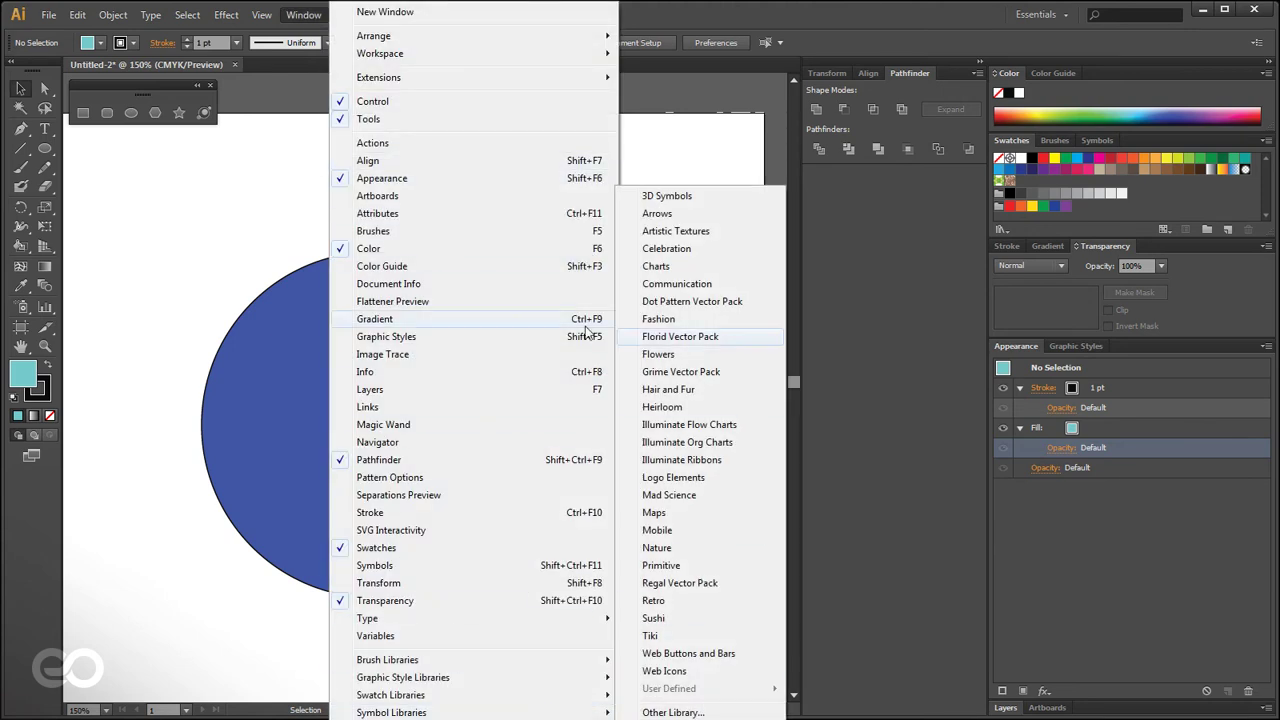
click(133, 286)
scroll(331, 377, down, 1)
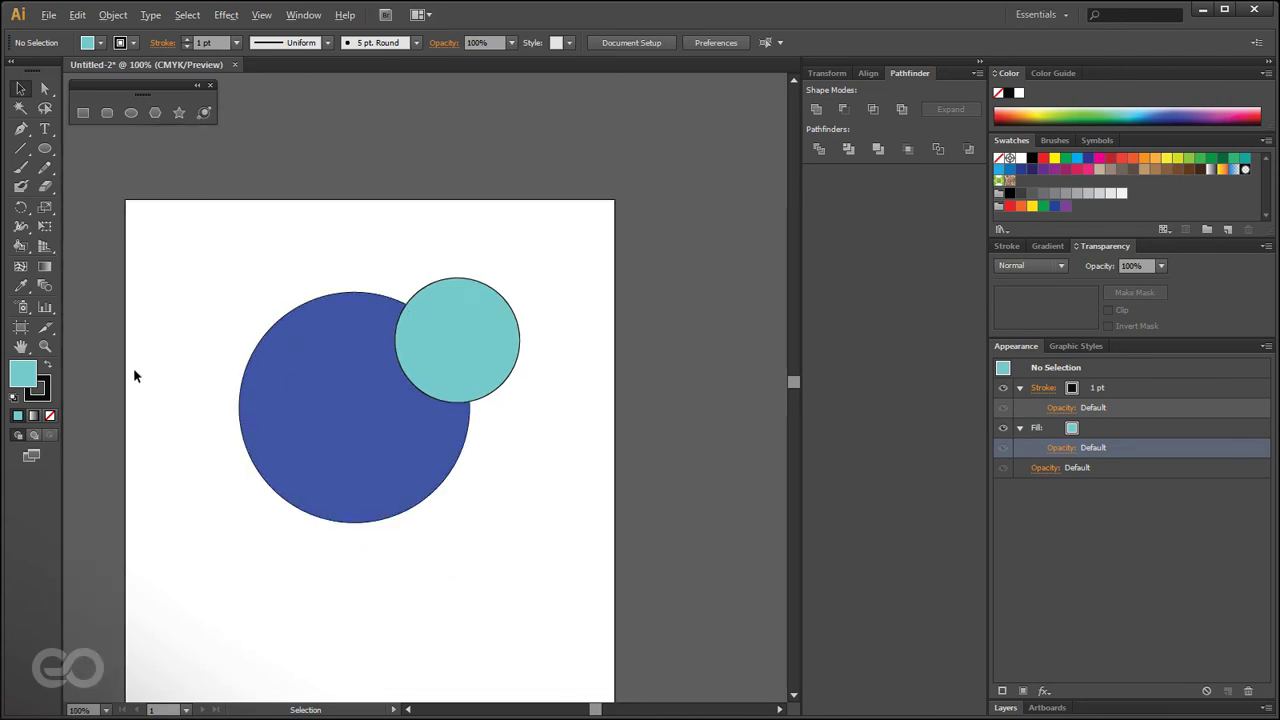
scroll(140, 370, up, 1)
click(381, 386)
click(665, 306)
click(480, 463)
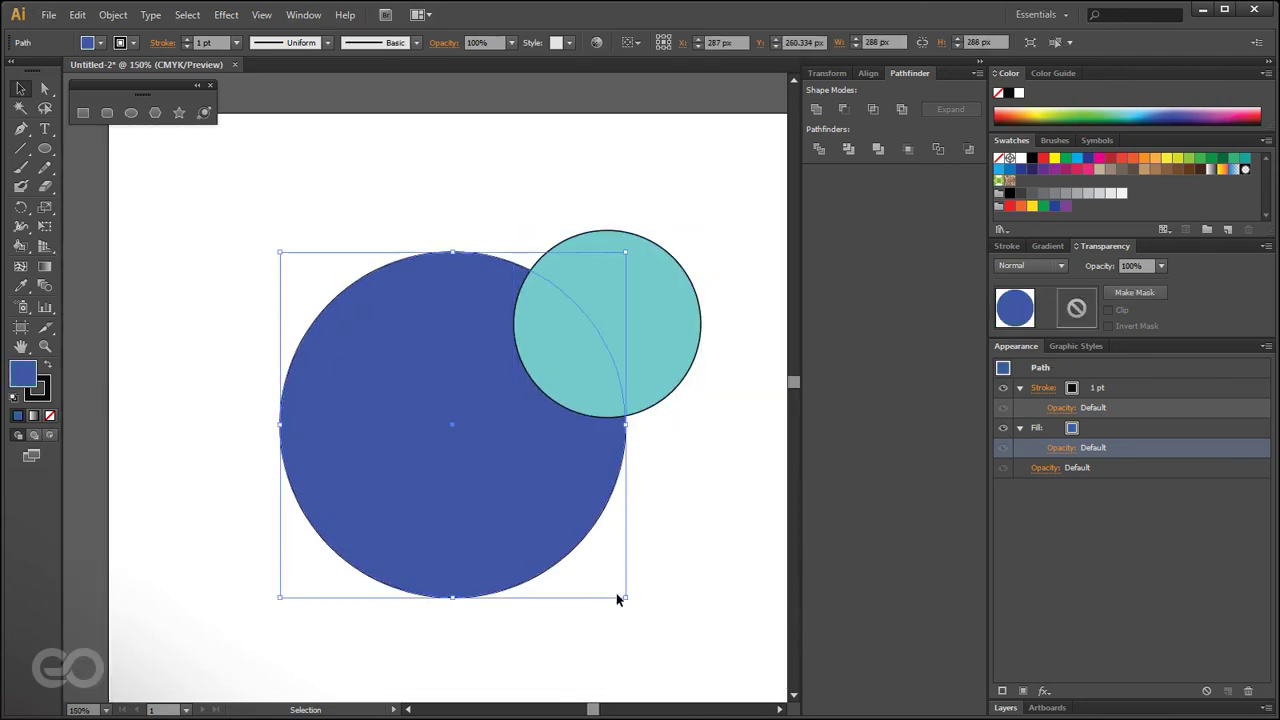
click(731, 611)
- Move the teal circle slightly up, and subtract it from the blue circle with Pathfinder's Minus Front
mouse_move(593, 341)
mouse_down()
mouse_move(620, 277)
mouse_move(593, 320)
mouse_up()
shift+click(392, 438)
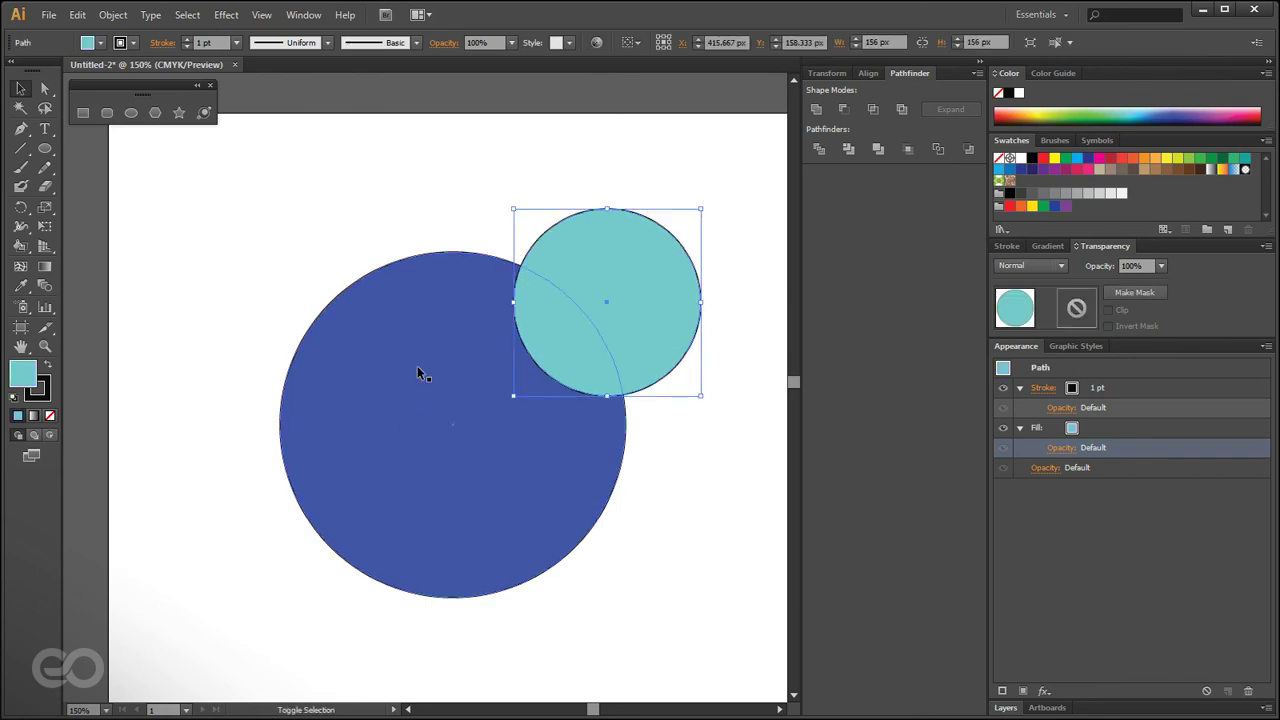
scroll(354, 446, down, 1)
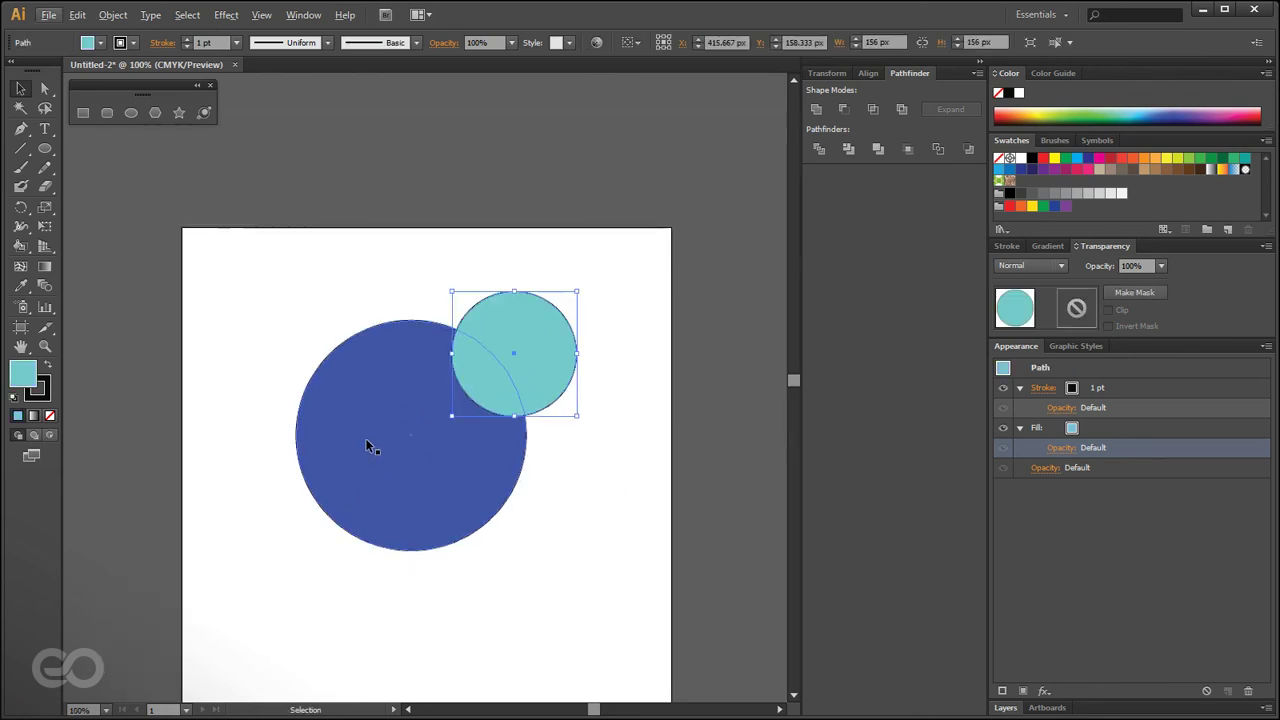
shift+click(407, 497)
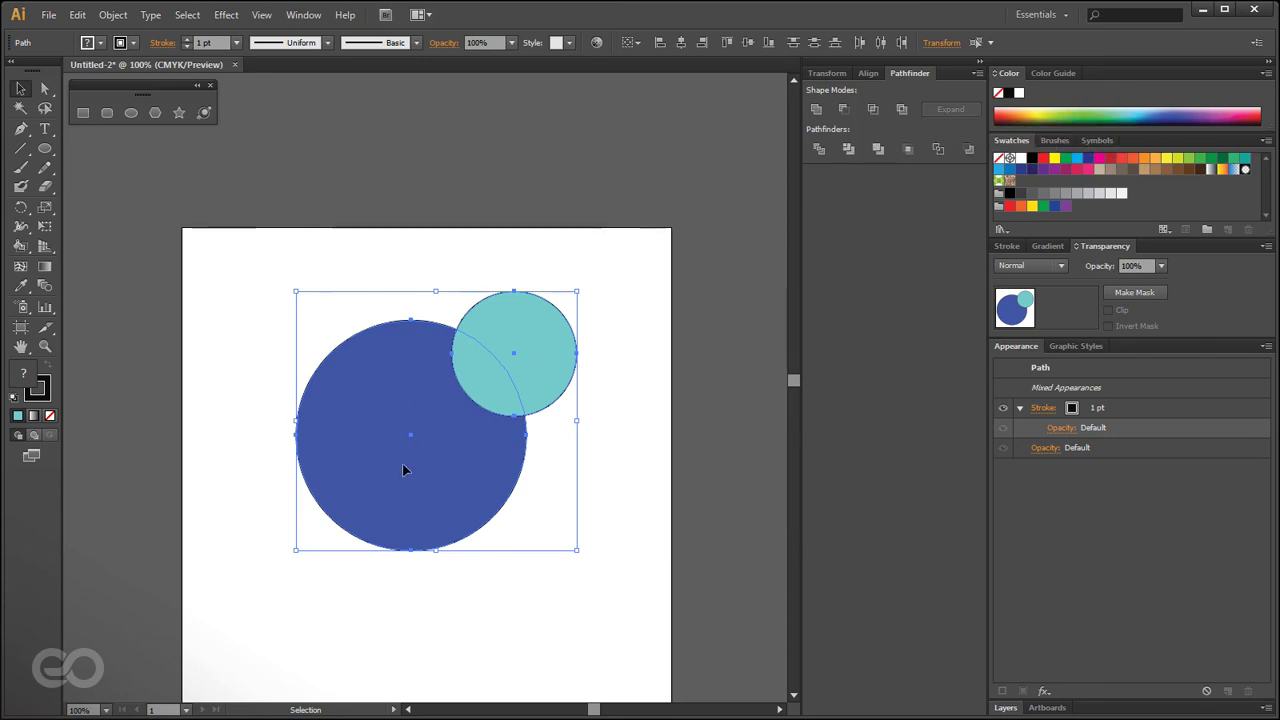
click(843, 108)
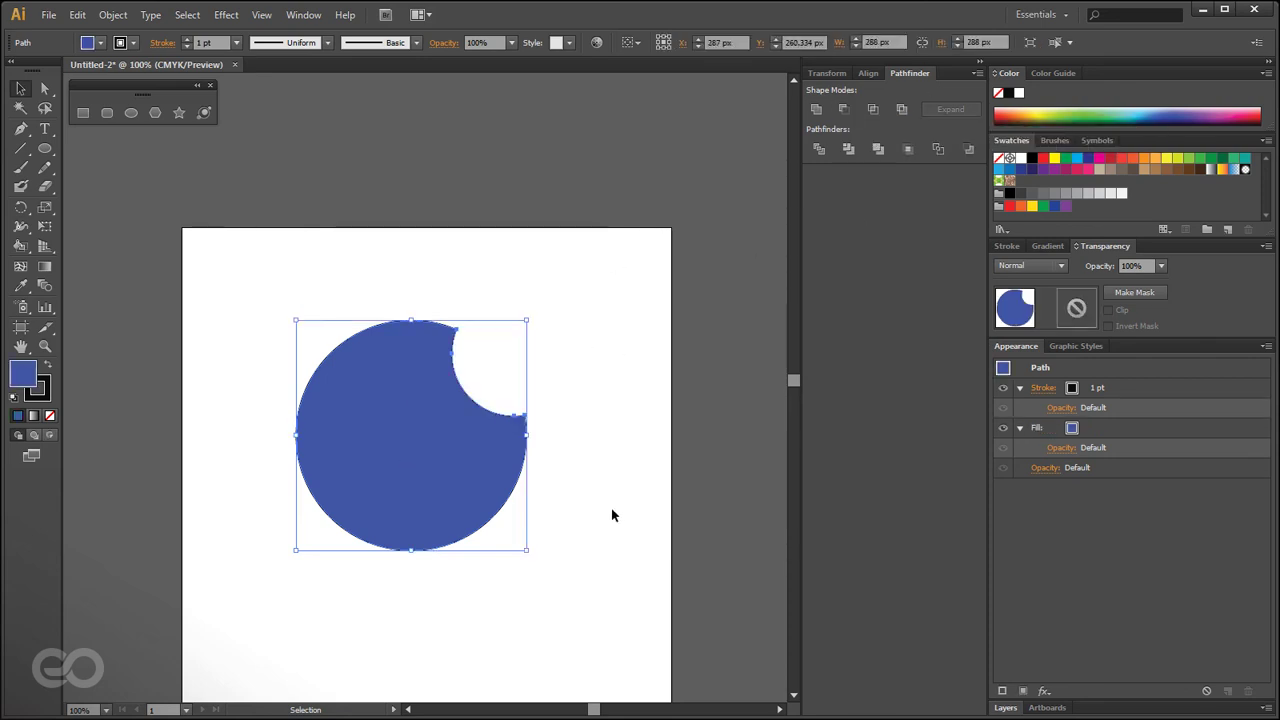
click(611, 512)
- Expand Layer 1 in the Layers panel and select the path of the cut blue shape
click(455, 390)
click(1005, 708)
double_click(1143, 522)
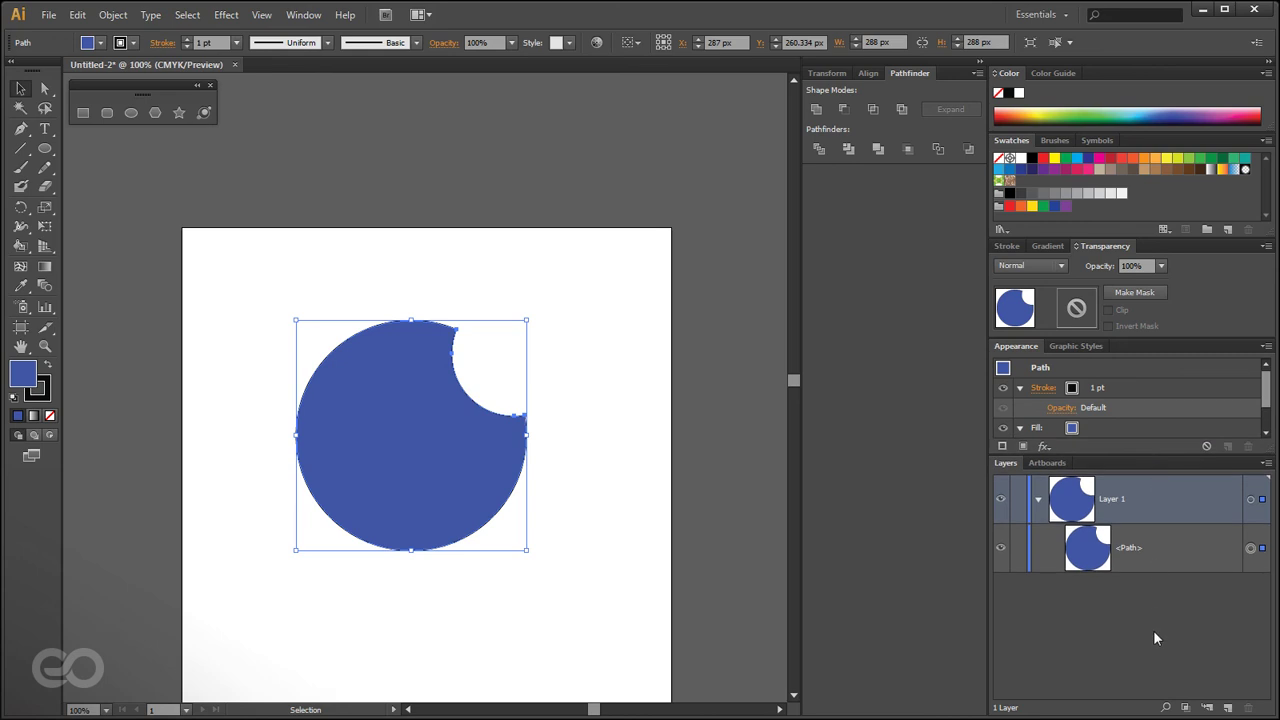
click(1145, 547)
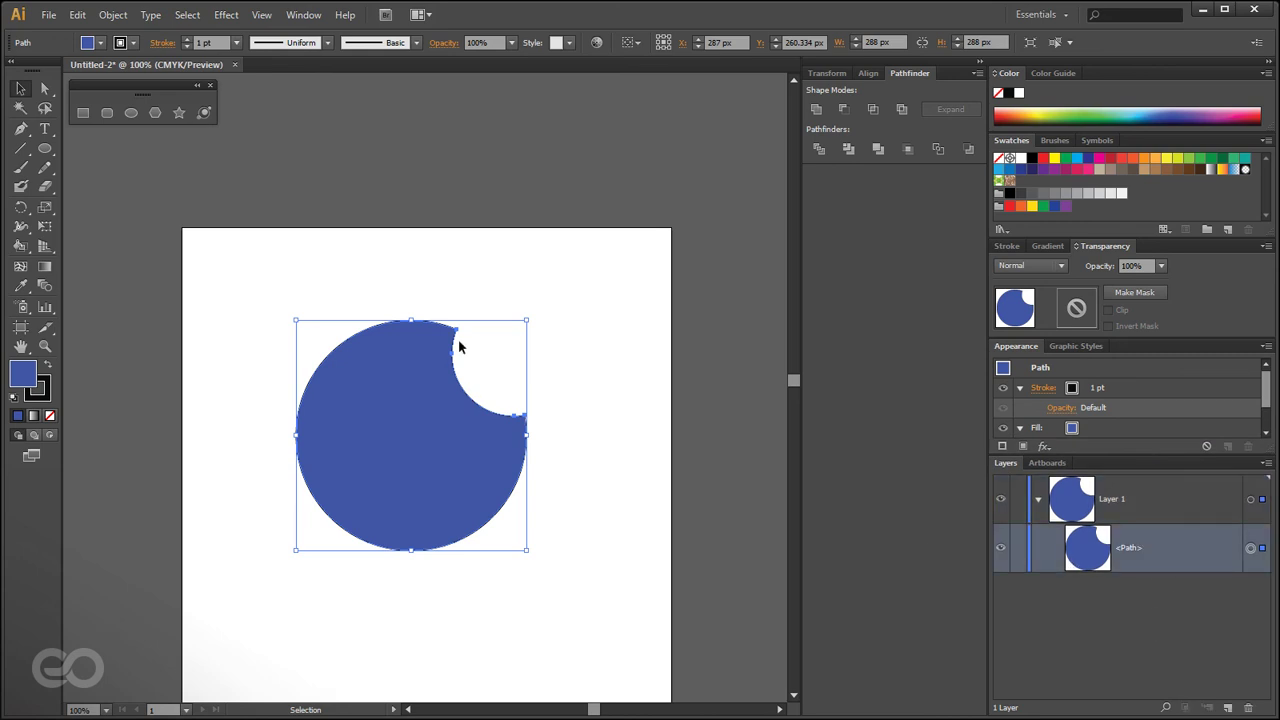
- Delete the entire cut blue shape so the artboard is empty
click(605, 549)
drag(511, 537, 430, 570)
key(Delete)
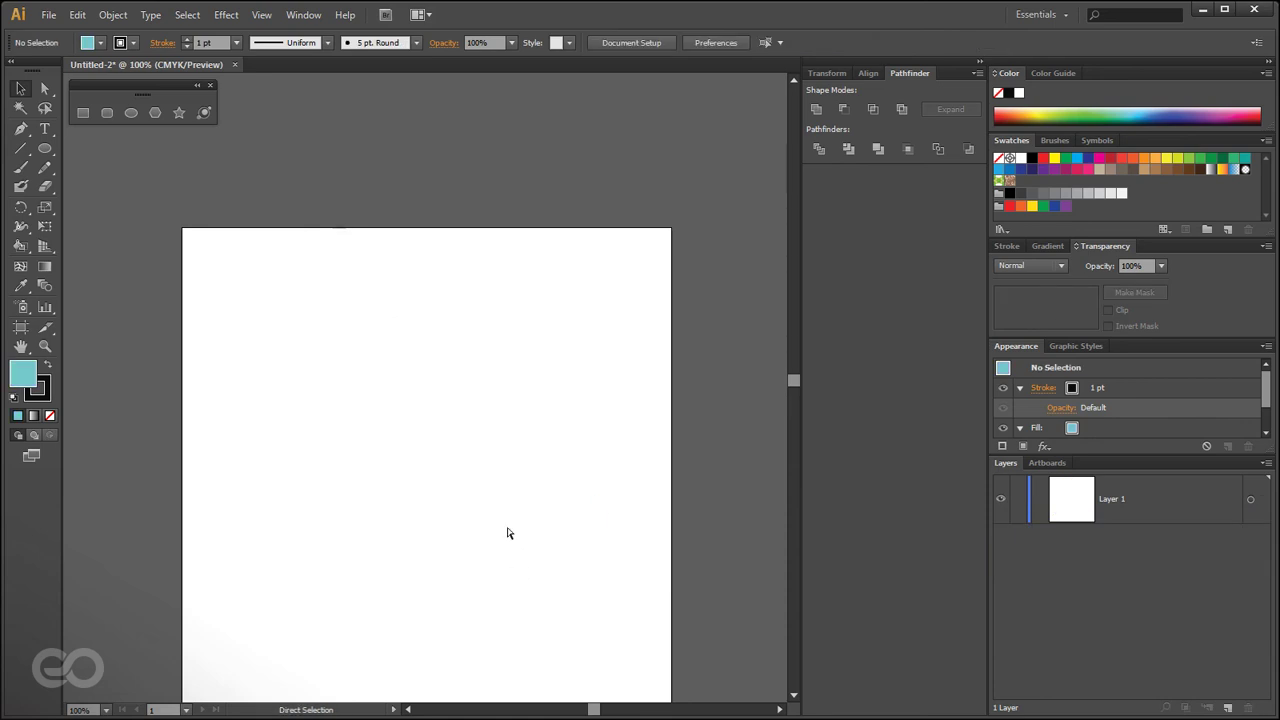
key(ctrl+y)
key(ctrl+y)
- Draw a large circle about 386 px wide and a smaller circle overlapping its upper right edge
click(44, 148)
drag(383, 507, 624, 642)
drag(575, 334, 432, 477)
- Fill the large circle with dark blue, and deselect it
click(21, 89)
click(377, 518)
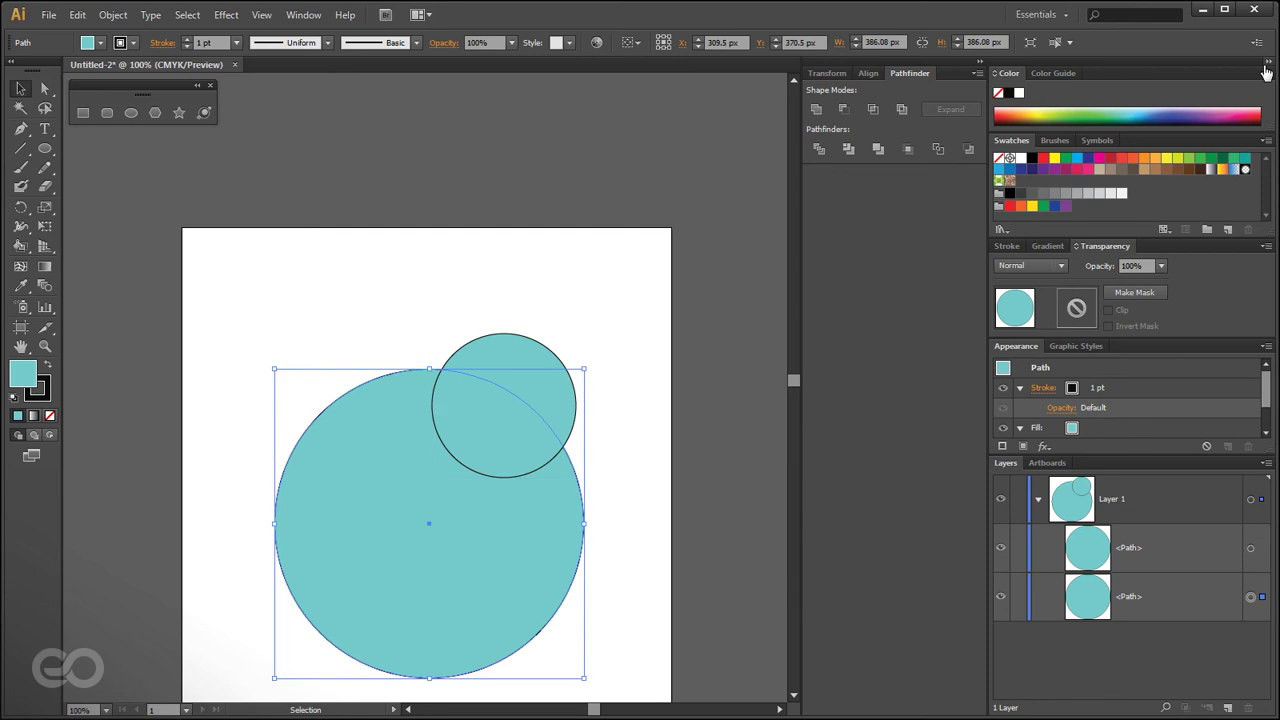
click(1177, 111)
click(621, 224)
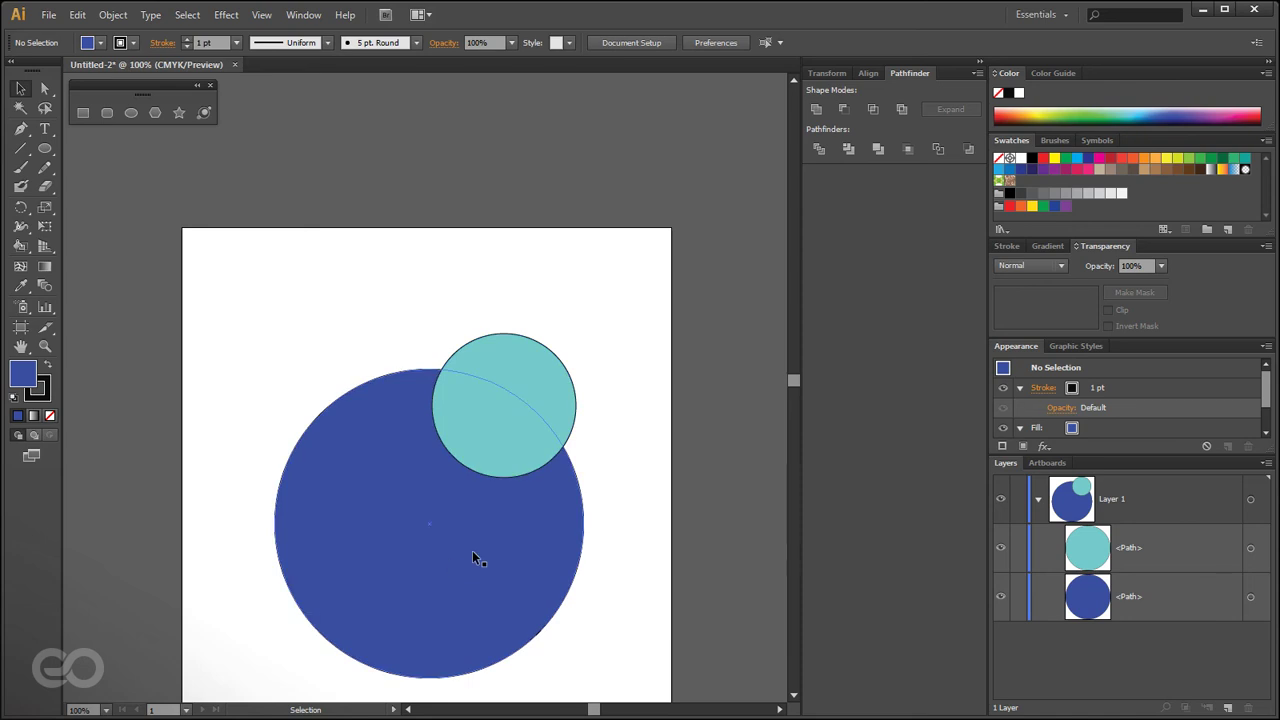
- Try uniting the teal and blue circles into one shape with Pathfinder's Unite, and undo the union
click(527, 397)
shift+click(486, 520)
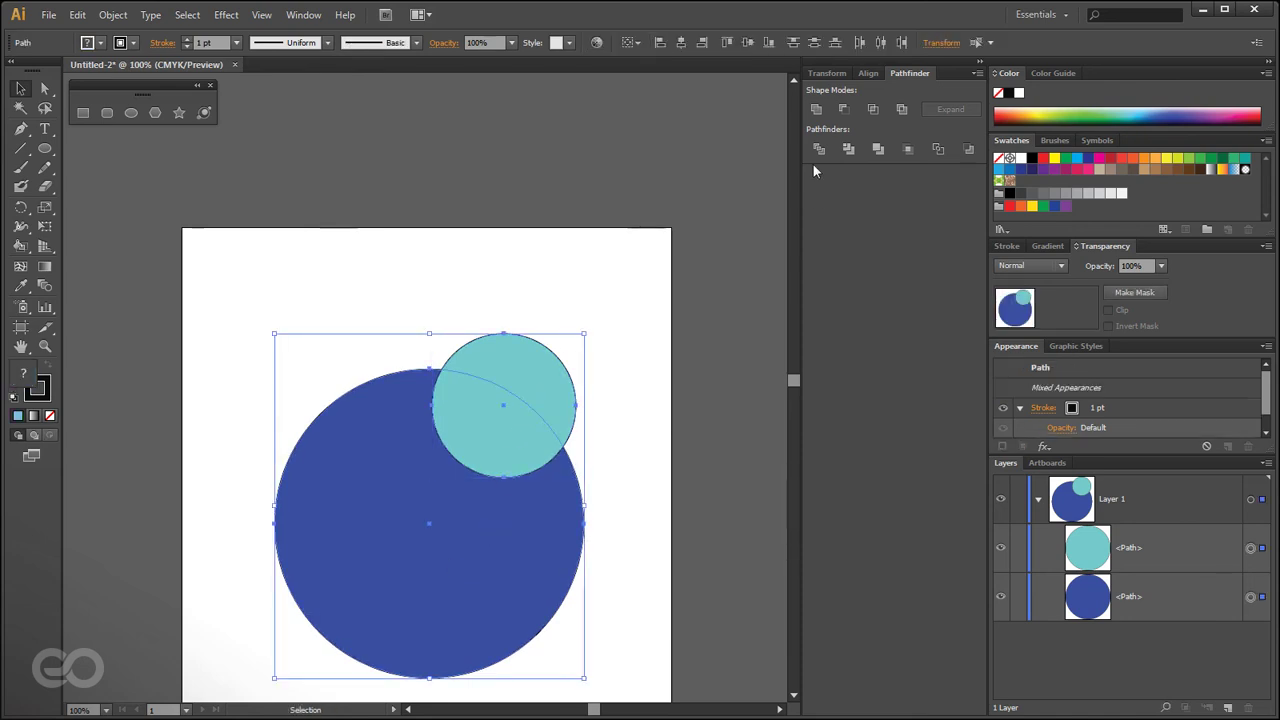
click(816, 110)
click(685, 518)
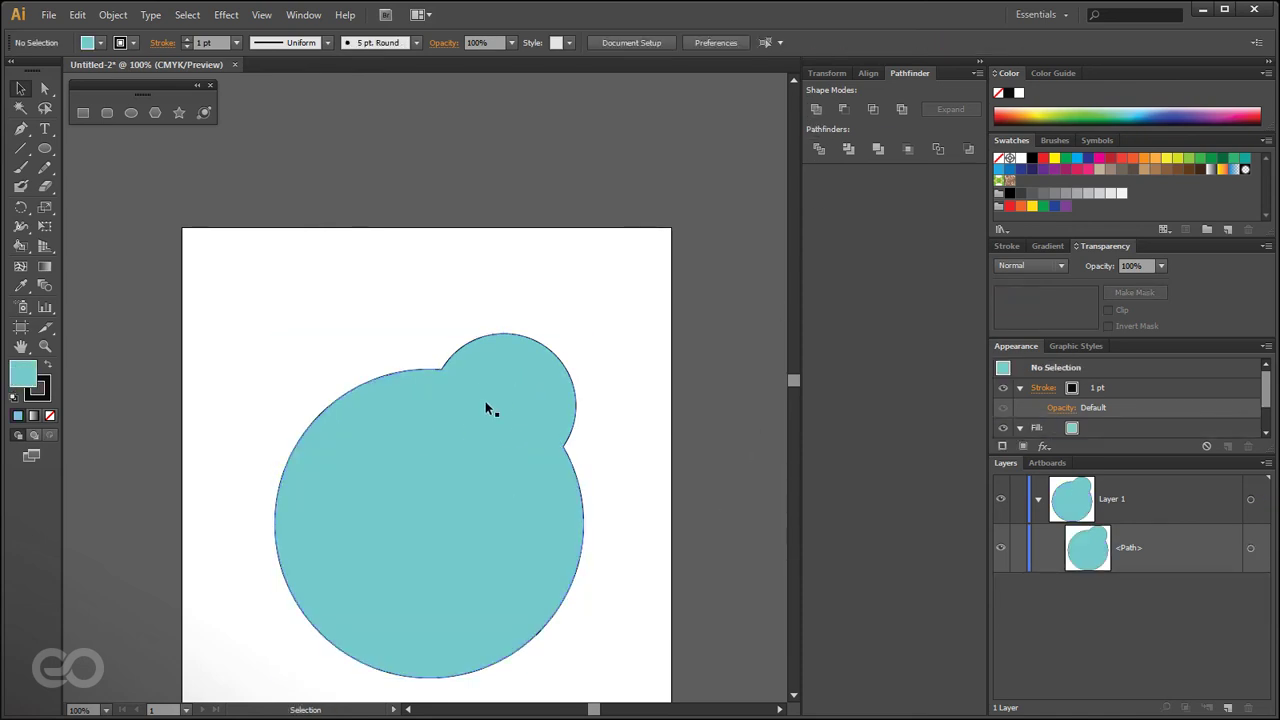
key(ctrl+z)
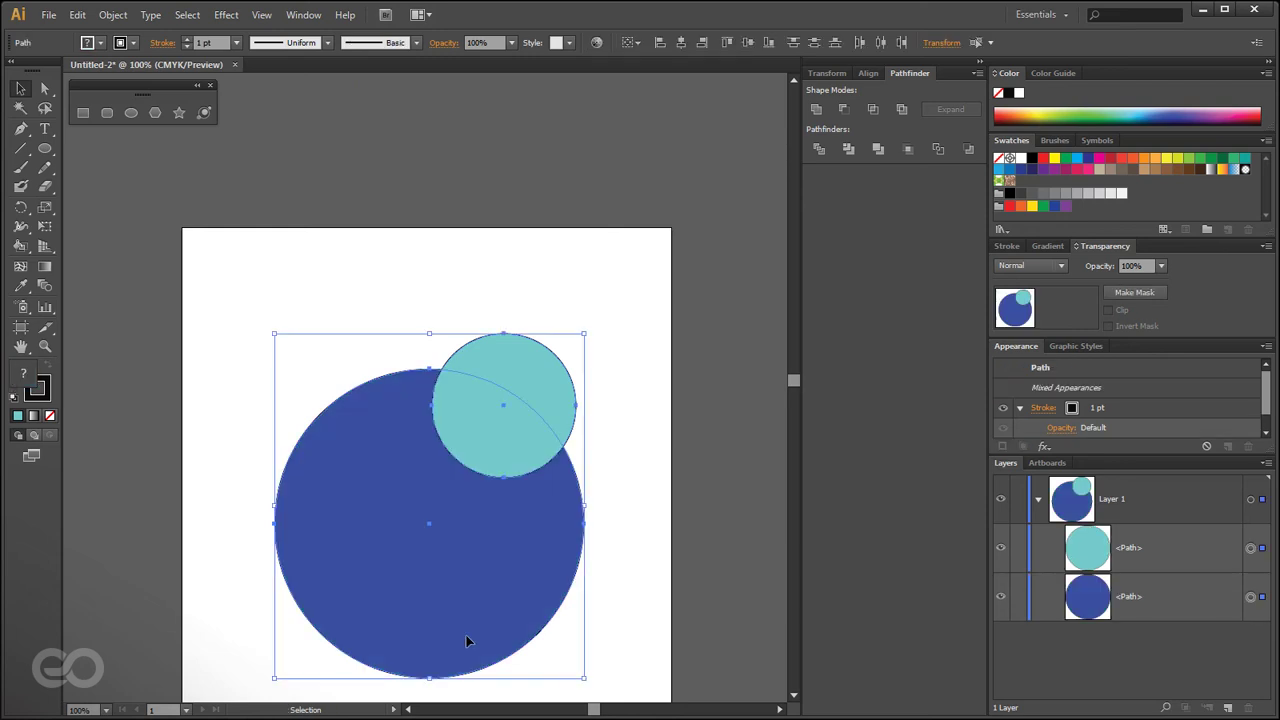
- Try Pathfinder's Intersect and Exclude on the teal and blue circles, undoing each result
click(873, 109)
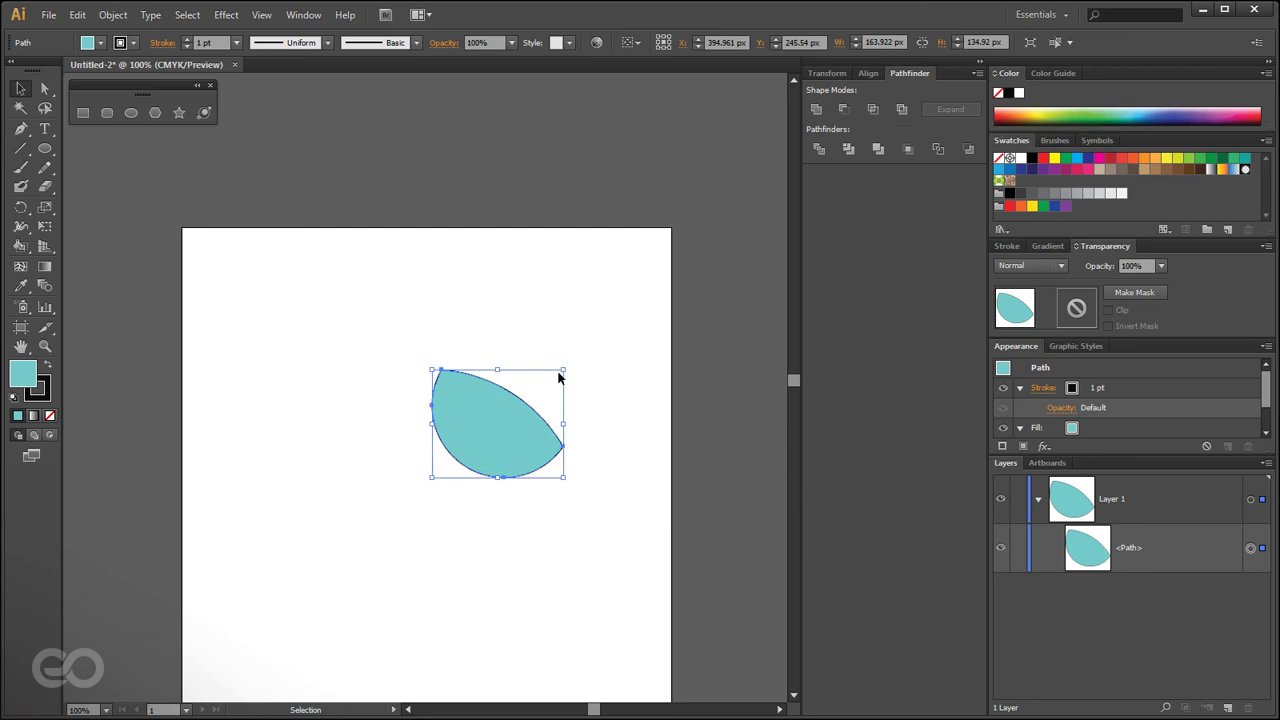
key(ctrl+z)
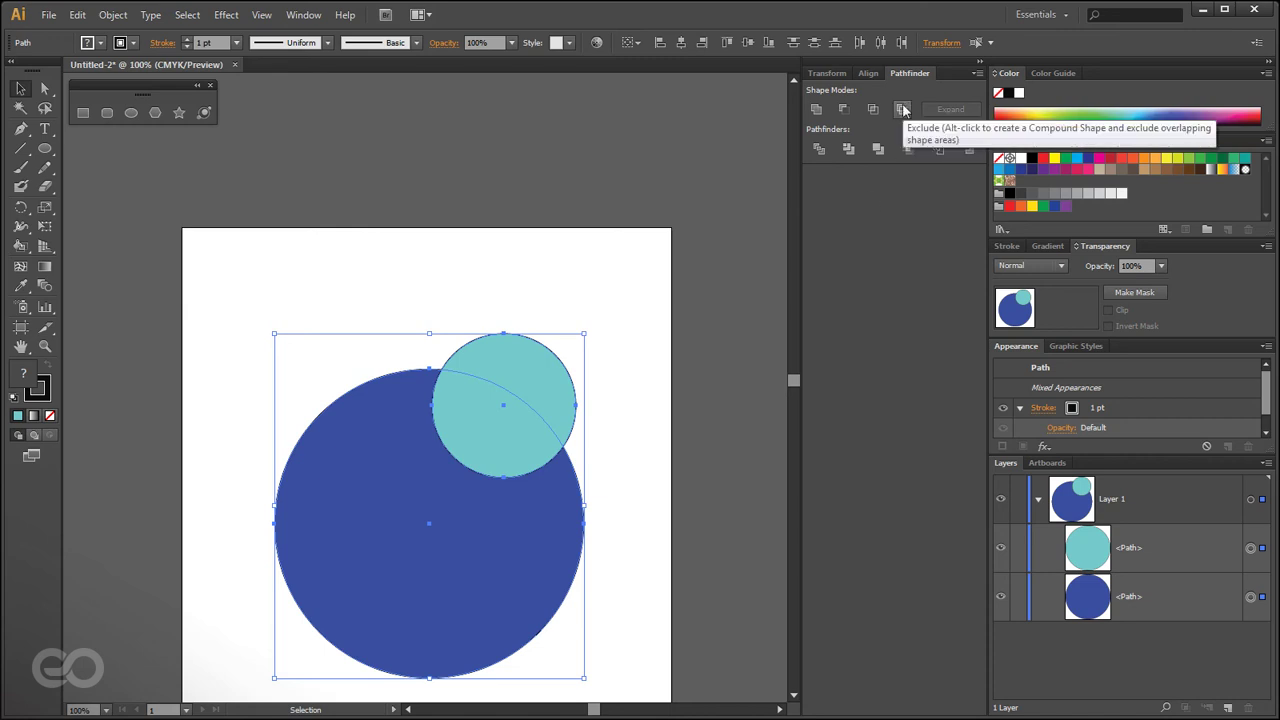
click(902, 109)
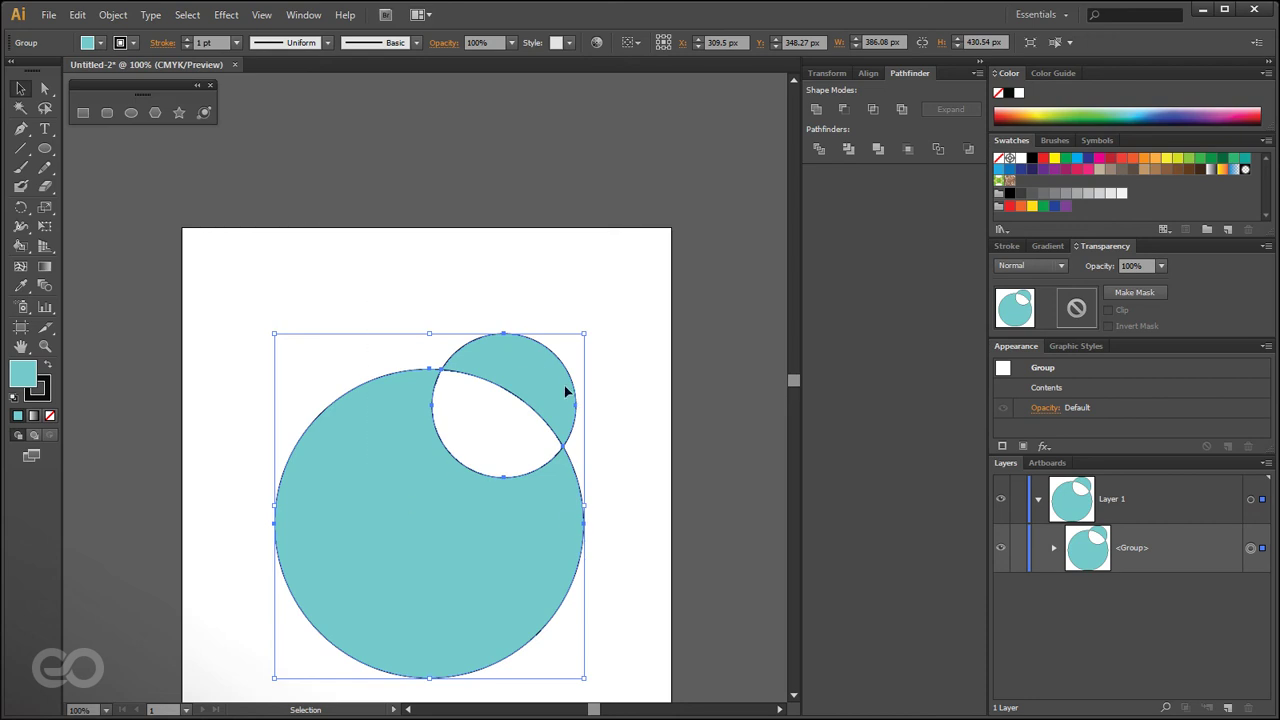
key(ctrl+z)
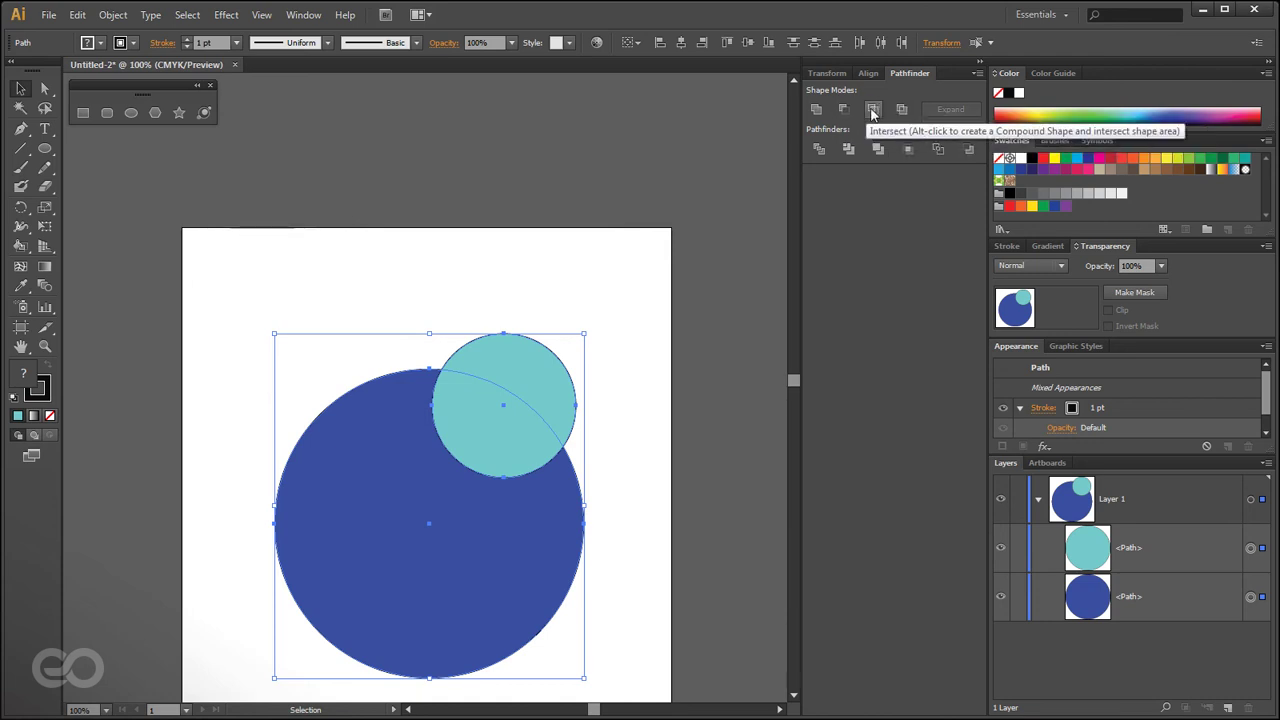
- Divide the overlapping teal and blue circles with Pathfinder's Divide and expand the resulting group to list its paths
click(826, 152)
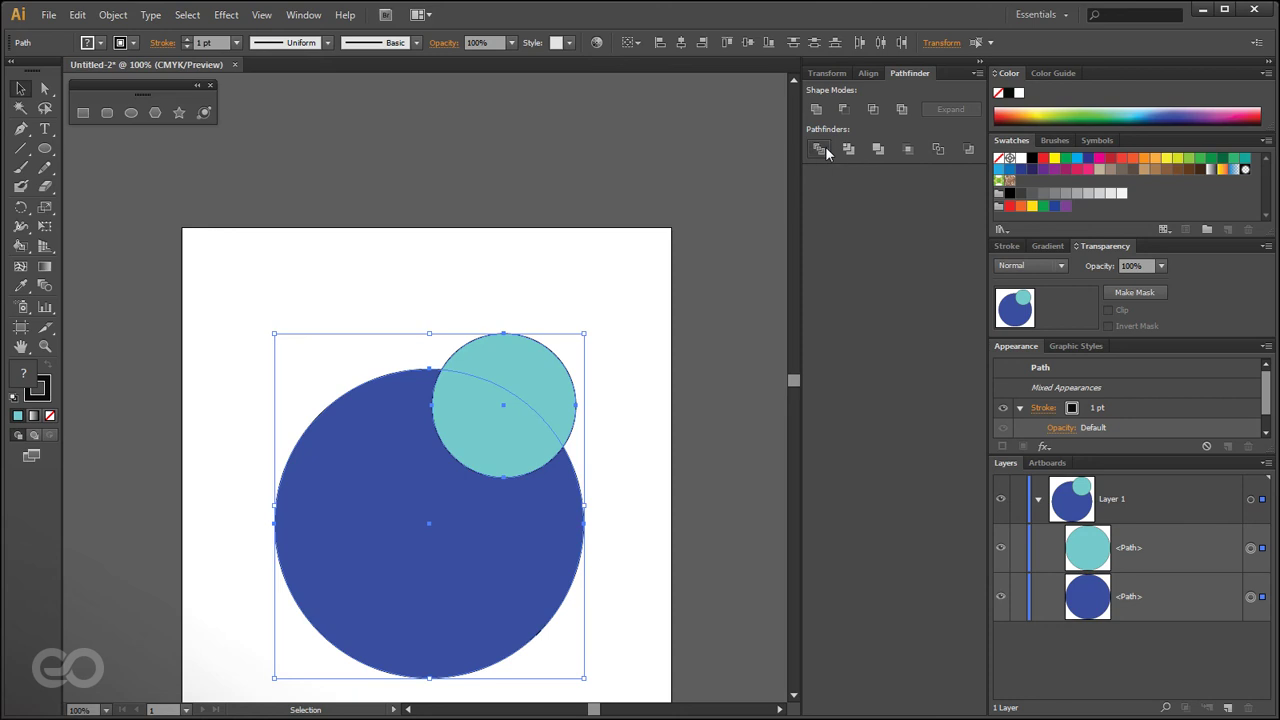
click(536, 200)
drag(524, 396, 572, 270)
key(ctrl+z)
click(1053, 548)
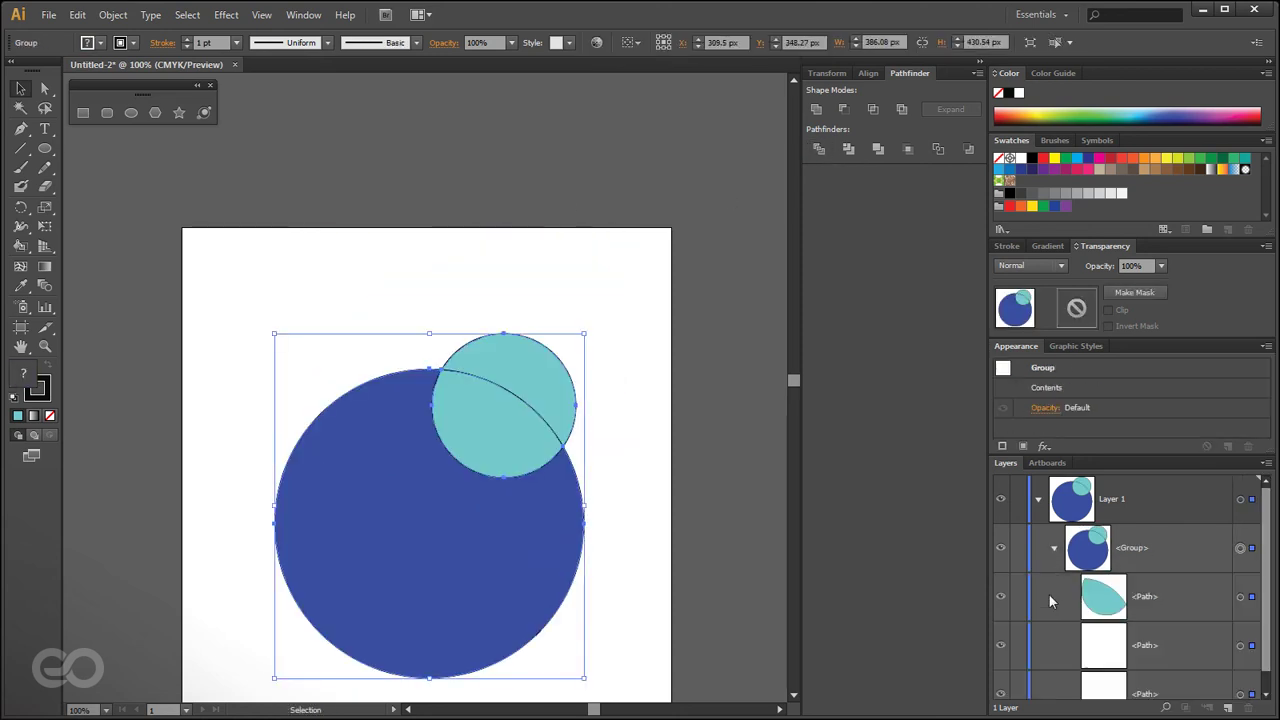
scroll(1049, 600, down, 1)
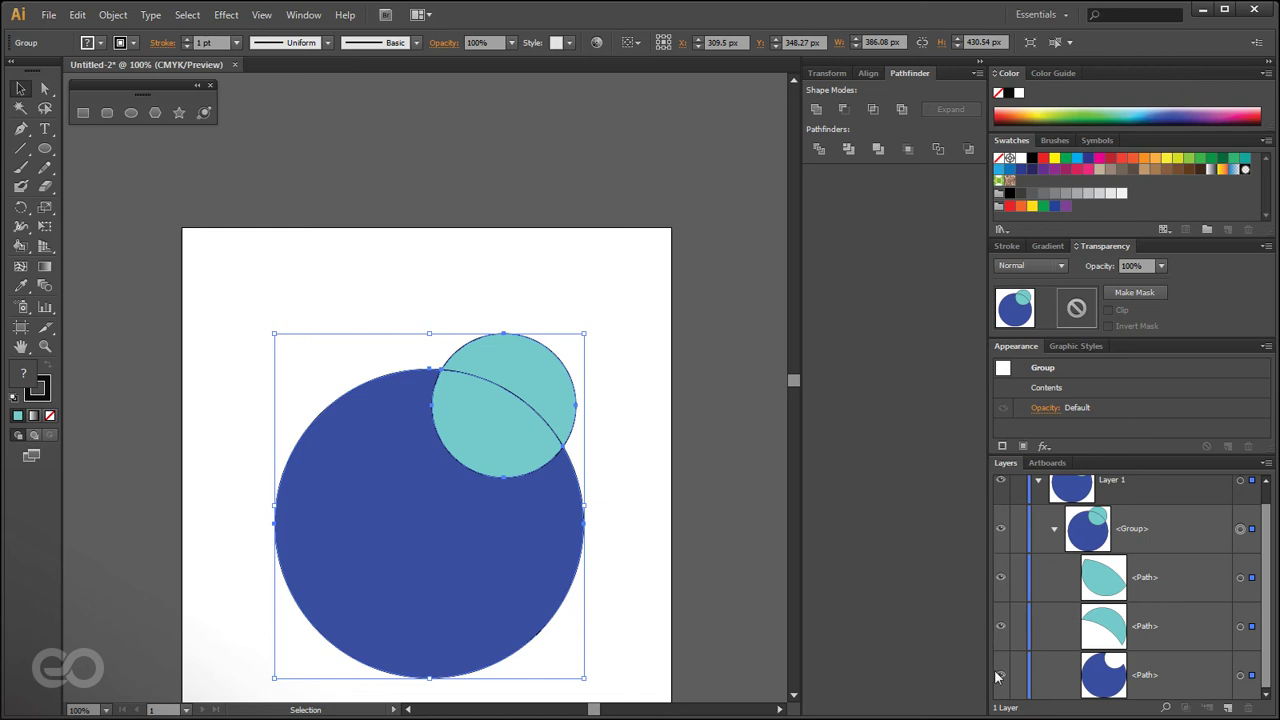
- Move the teal overlap piece to the upper left and the teal crescent to the upper right, and deselect
click(1240, 577)
drag(522, 425, 406, 250)
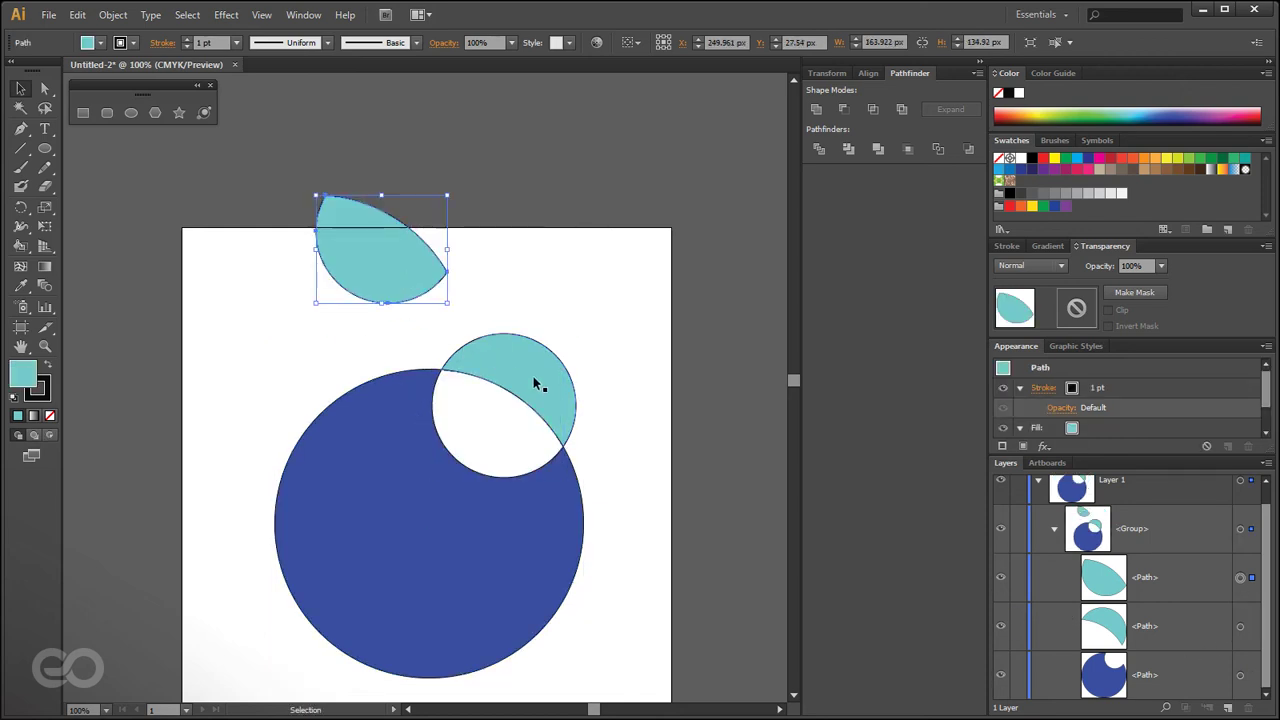
click(1241, 630)
drag(505, 368, 598, 296)
click(635, 440)
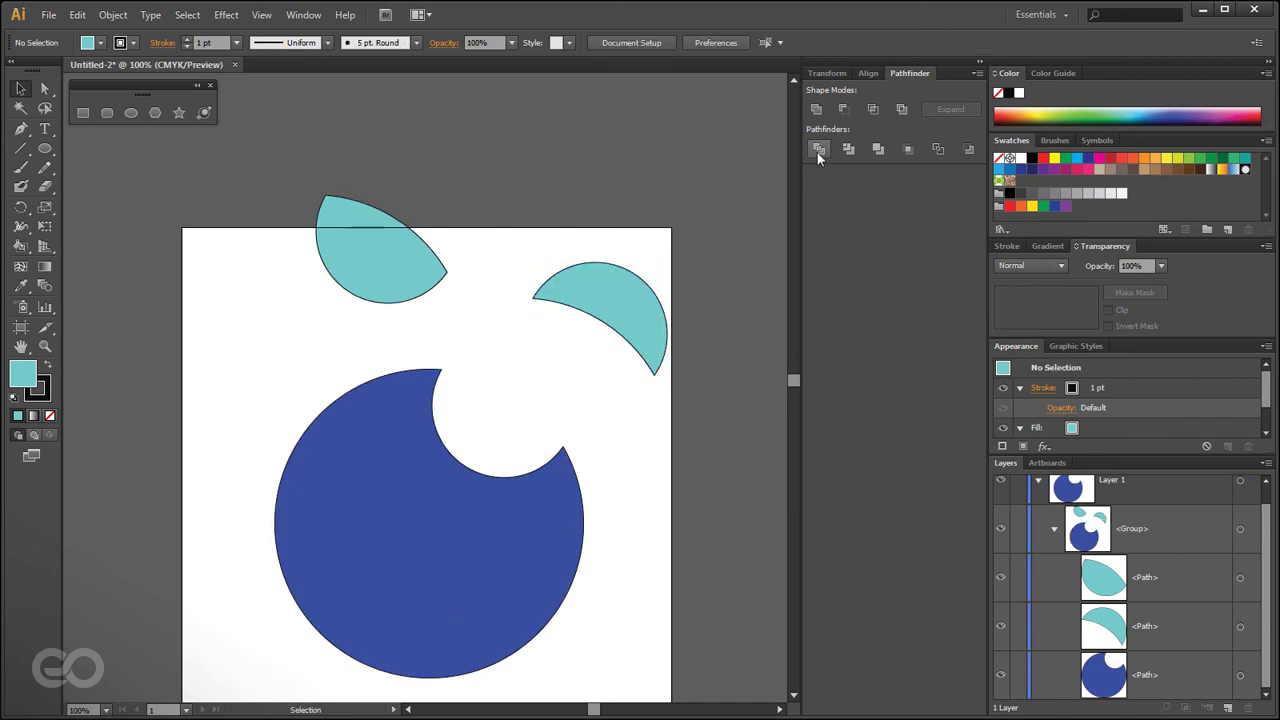
- Undo the piece moves and the division so the two whole circles are back
key(ctrl+z)
key(ctrl+z)
key(ctrl+z)
key(ctrl+z)
key(ctrl+z)
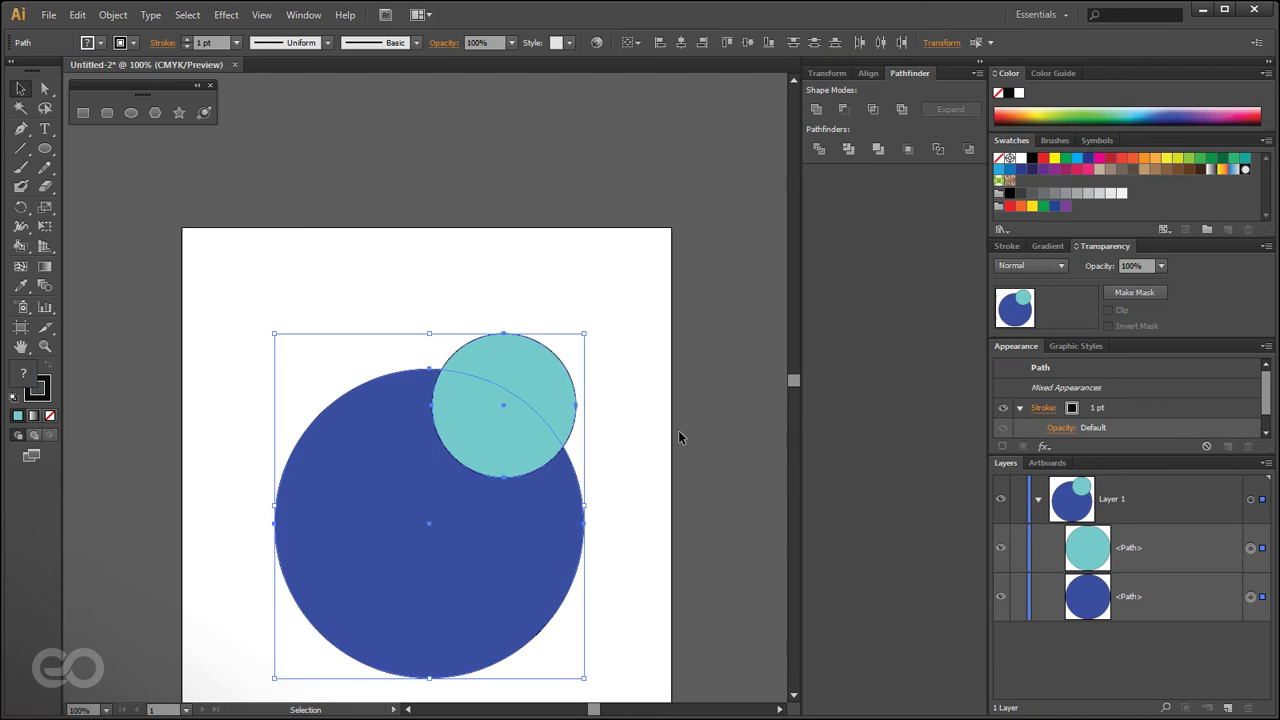
- Trim the two circles with Pathfinder's Trim, expand the group, and toggle the teal path's visibility to inspect the cut
click(850, 150)
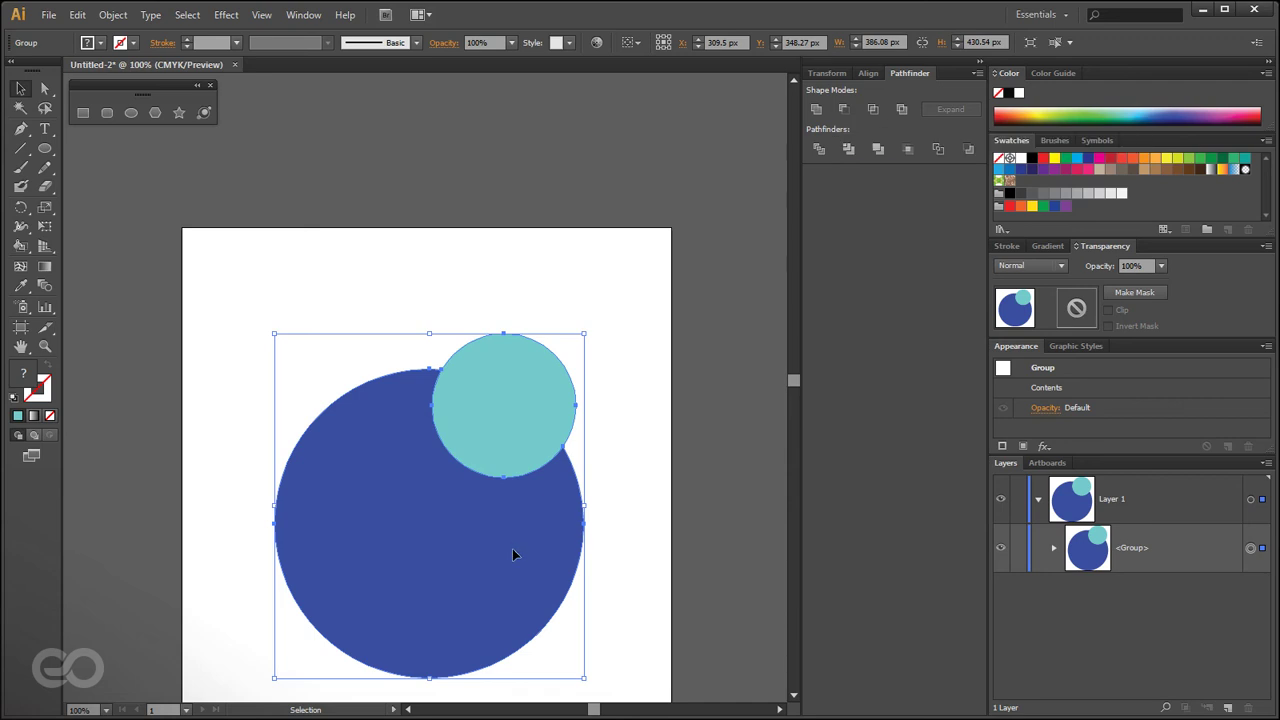
click(667, 549)
click(503, 425)
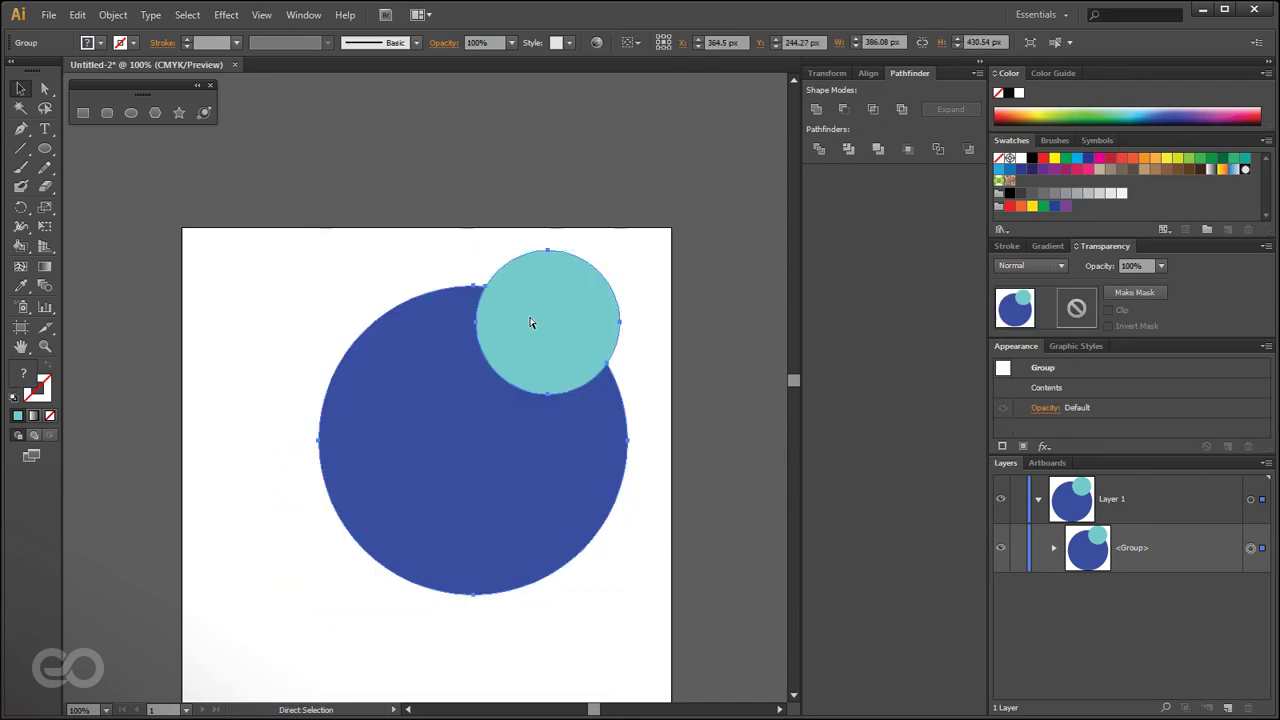
click(1053, 547)
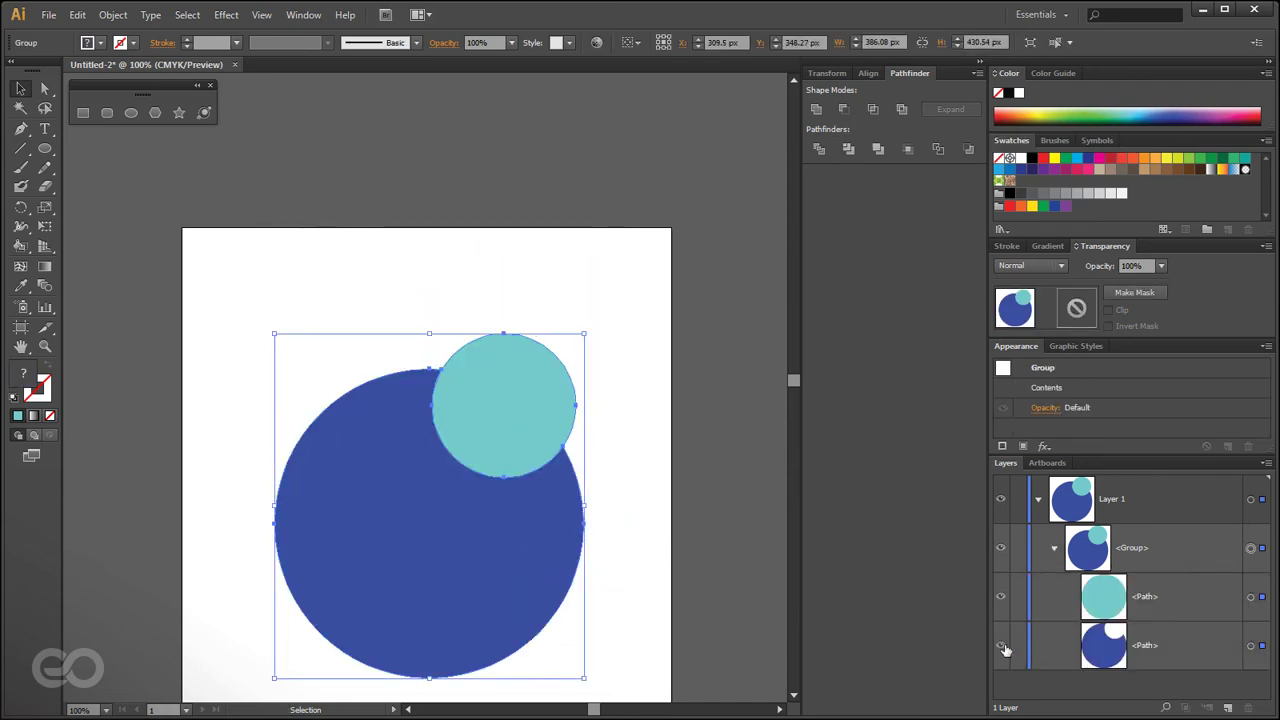
click(1000, 598)
click(1000, 598)
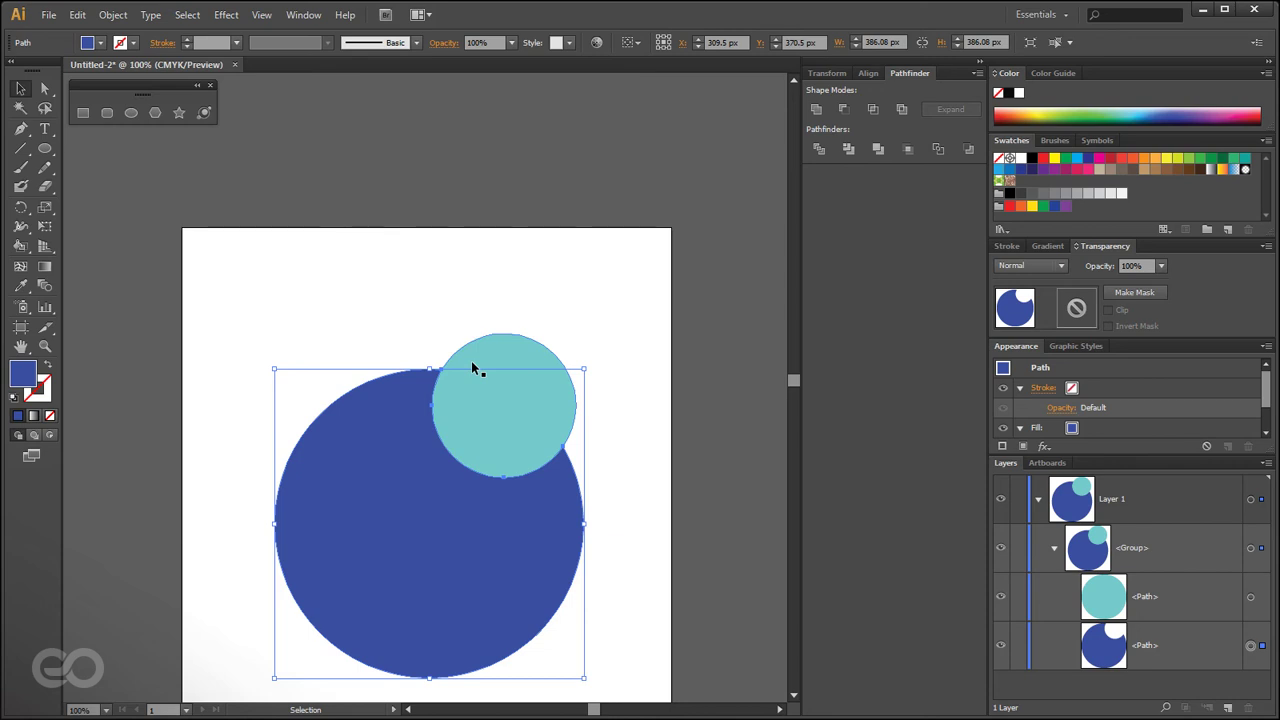
- Undo the trim to restore the two stroked overlapping circles
click(680, 532)
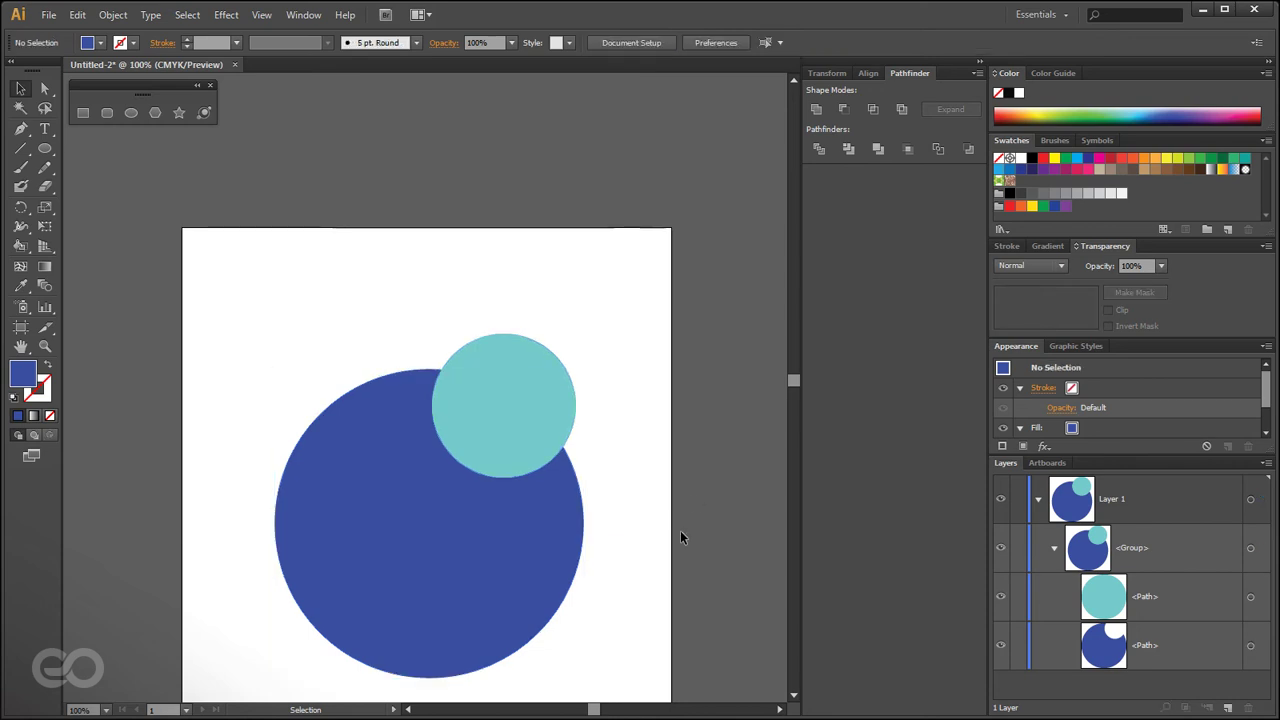
drag(572, 531, 574, 465)
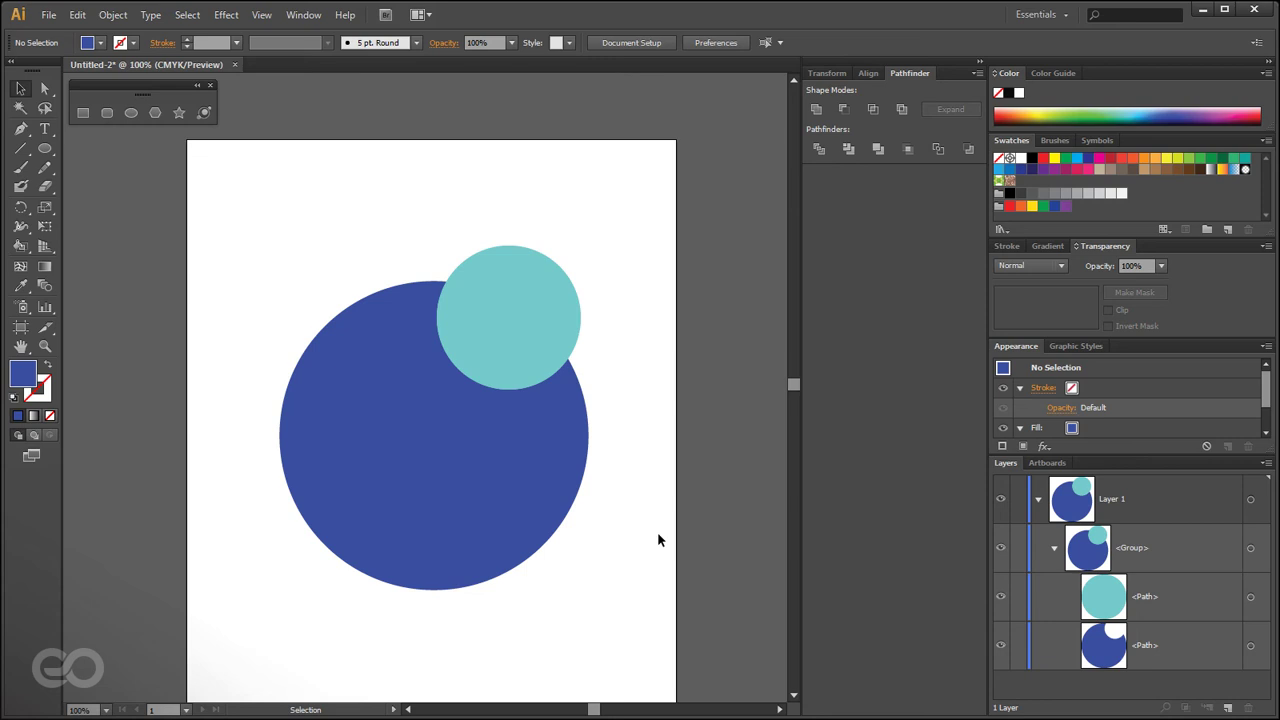
click(523, 434)
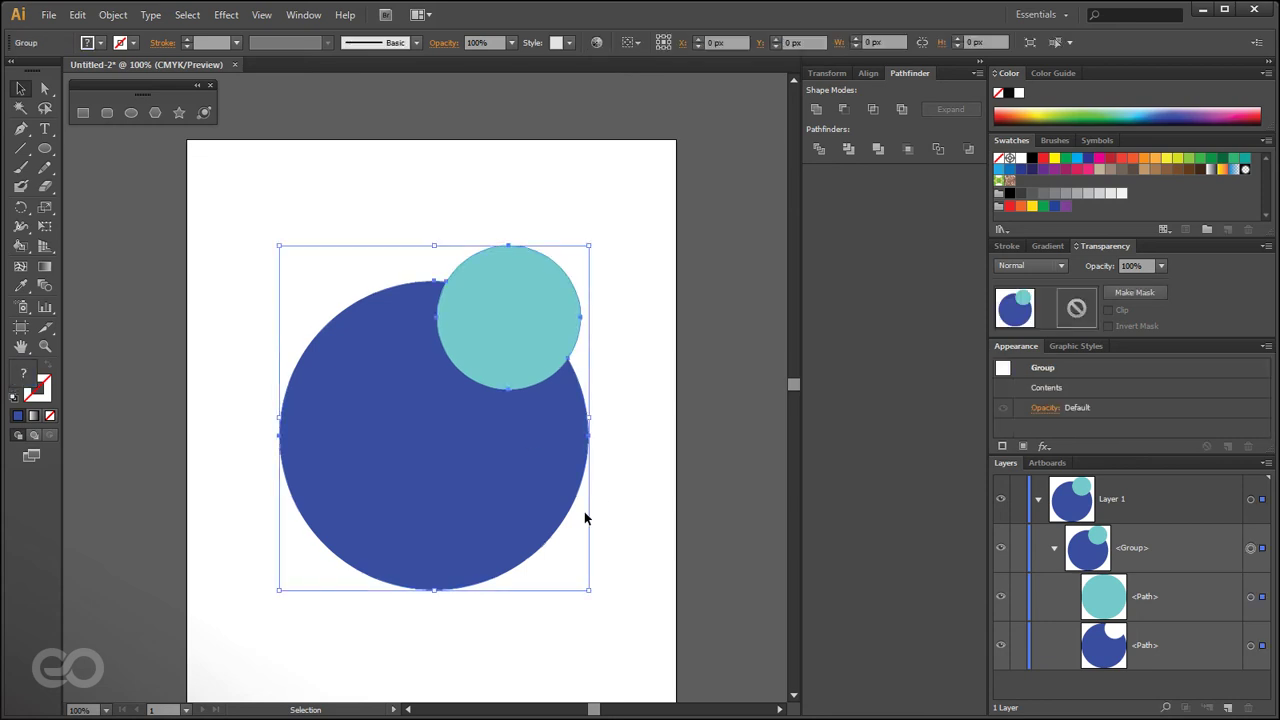
key(a)
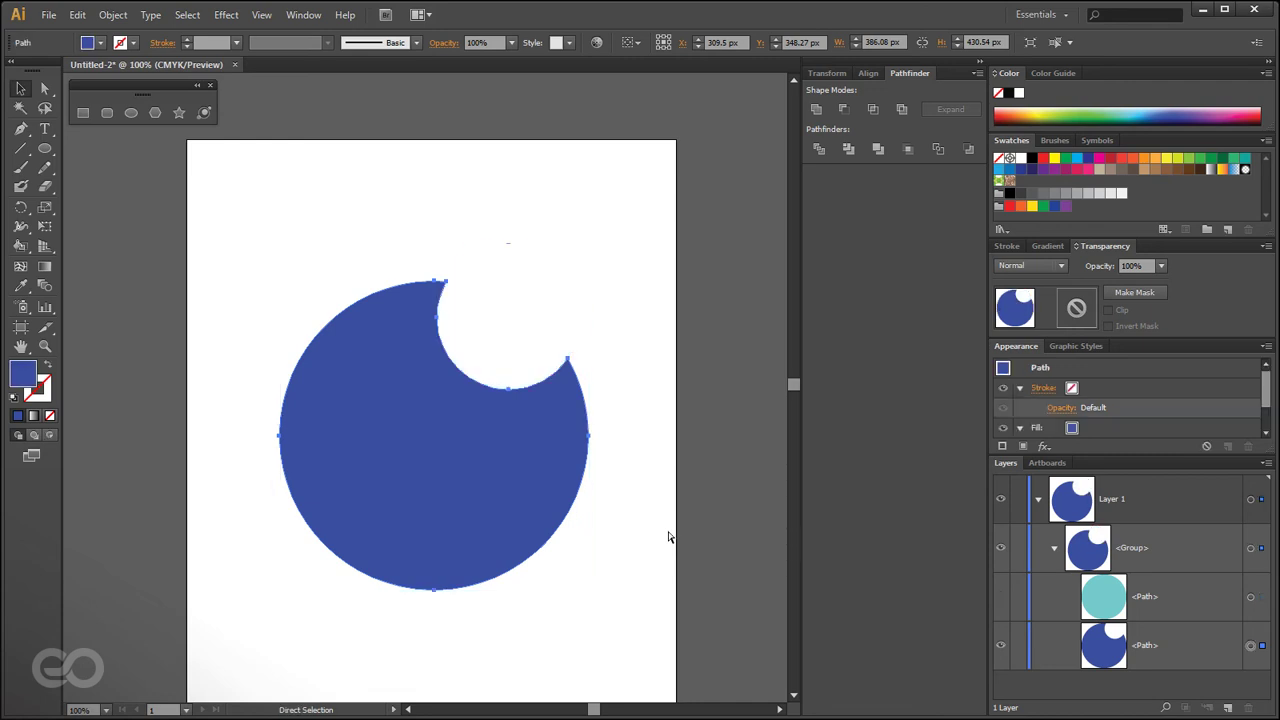
key(shift+ctrl+g)
key(v)
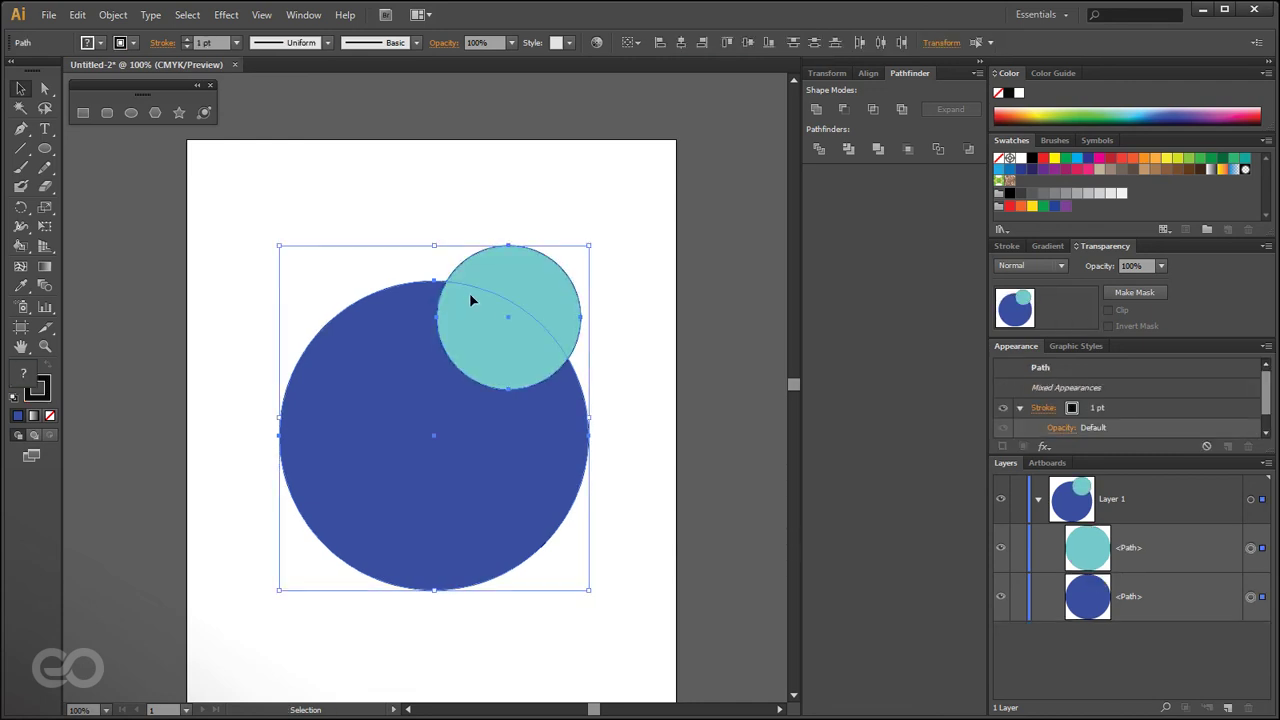
- Try Pathfinder's Merge on the teal and blue circles, expand the group, and undo the merge
click(880, 149)
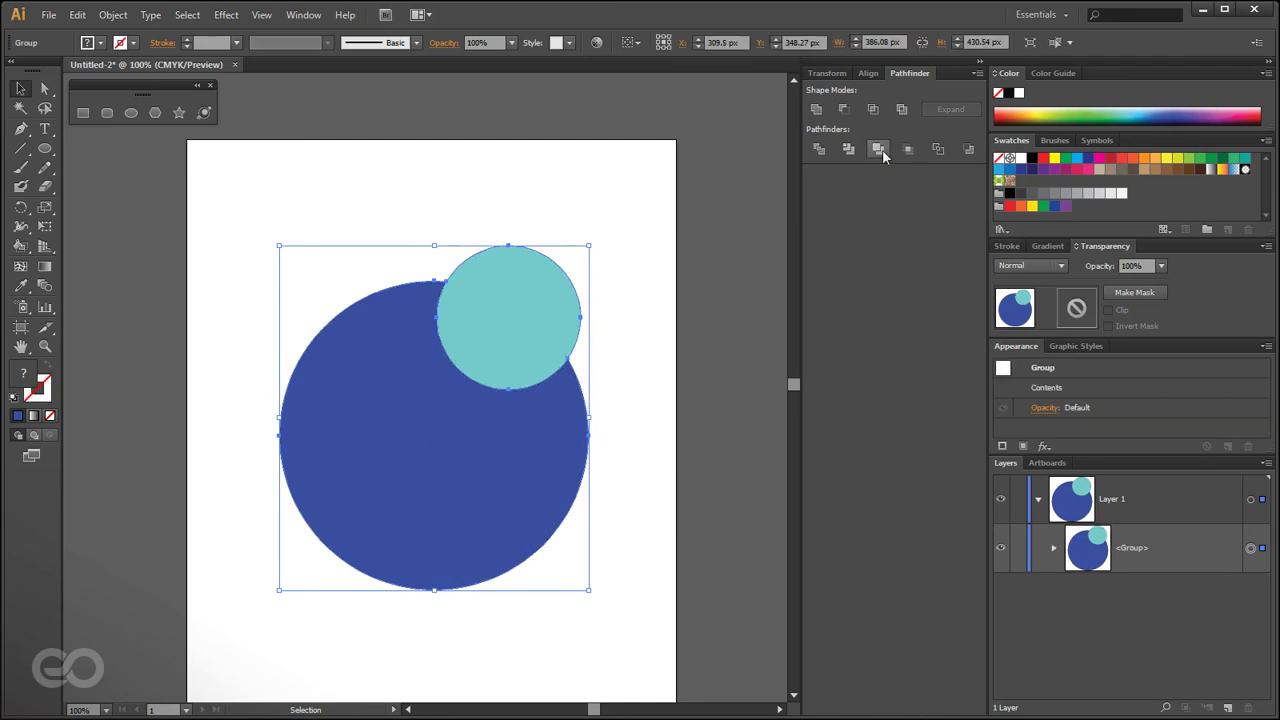
click(1053, 548)
key(ctrl+z)
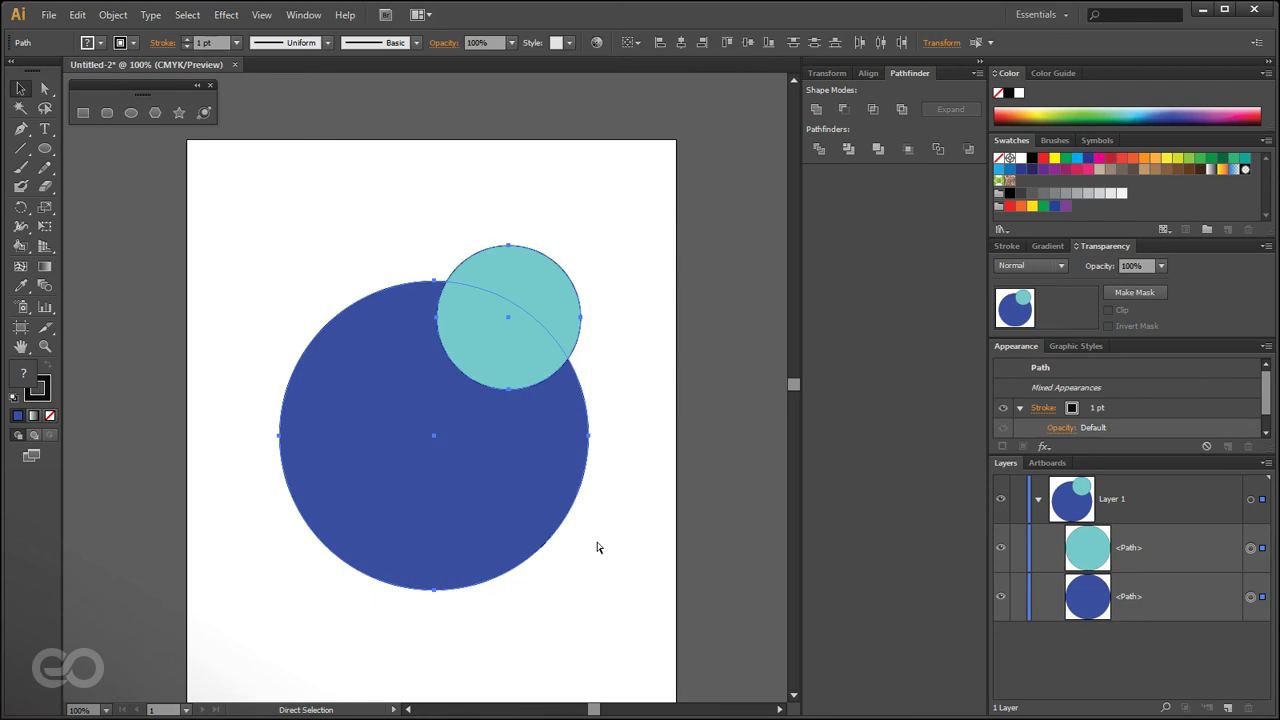
- Draw a teal circle about 233 px wide overlapping the blue circle's lower left edge, and deselect it
click(665, 444)
click(44, 148)
drag(240, 452, 420, 630)
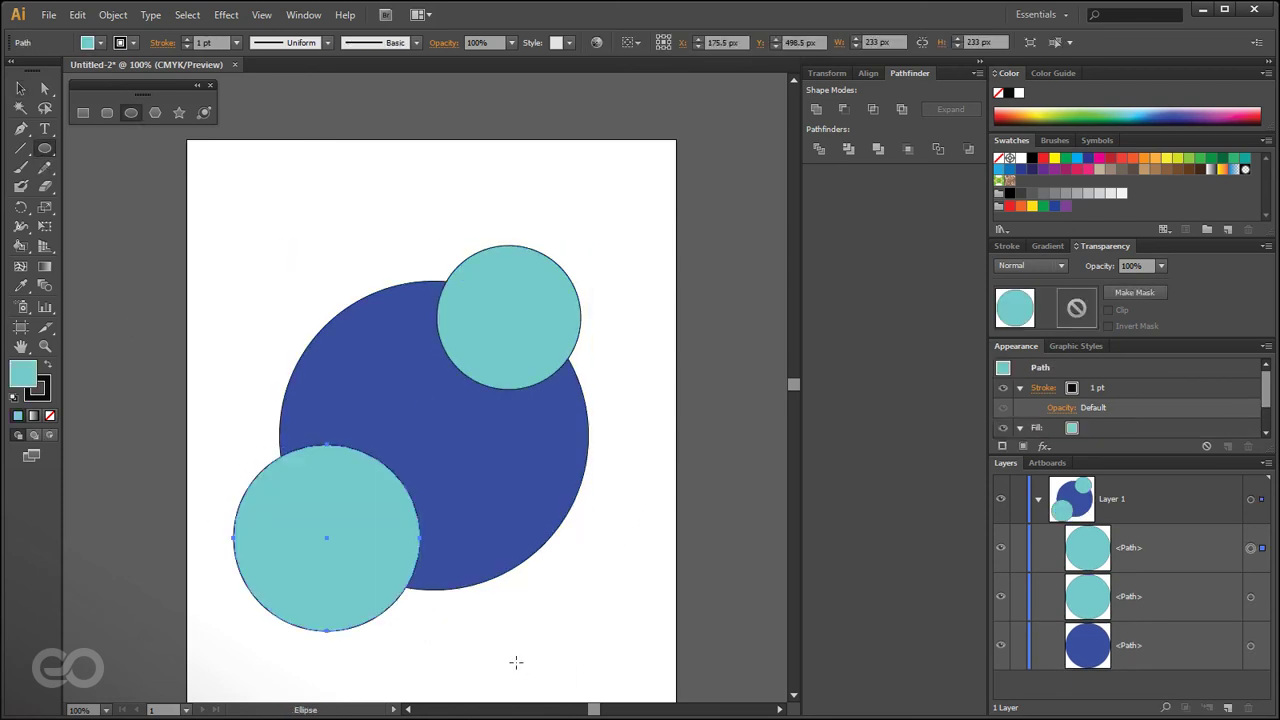
click(21, 90)
click(326, 217)
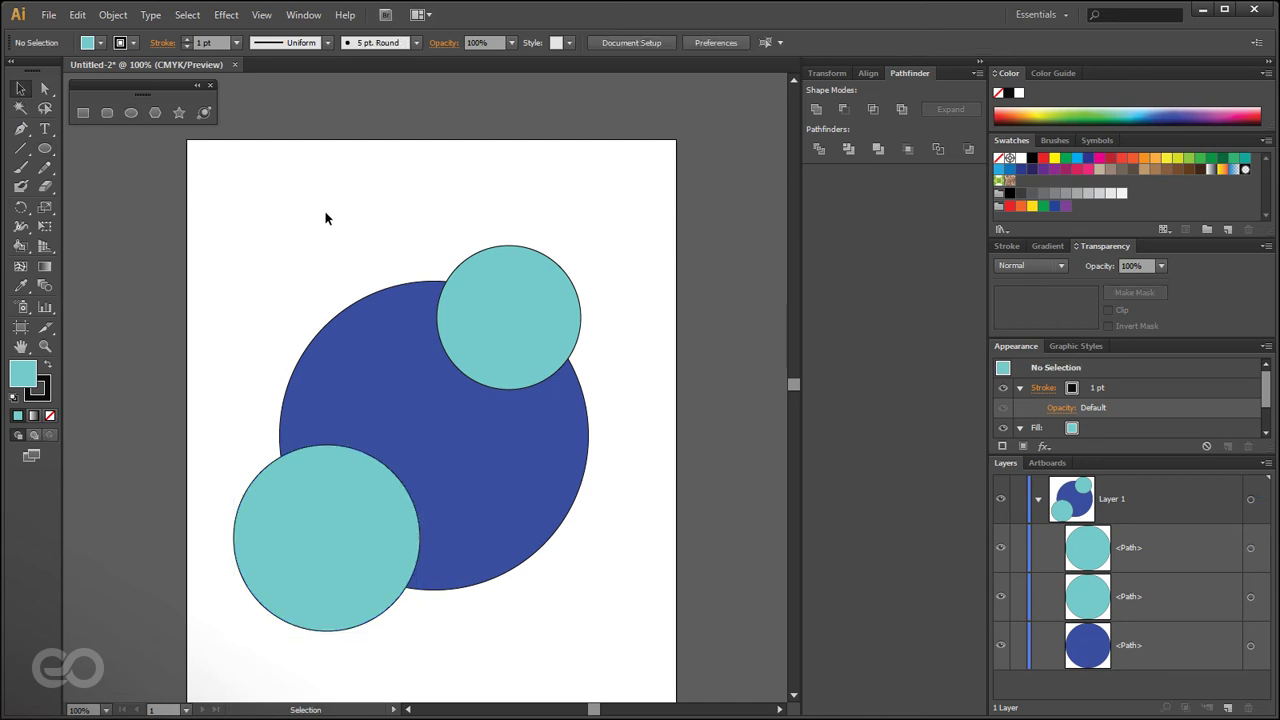
- Merge all three circles with Pathfinder's Merge, expand the group, and hide both teal paths to inspect the cut blue shape
click(313, 490)
shift+click(491, 397)
shift+click(525, 251)
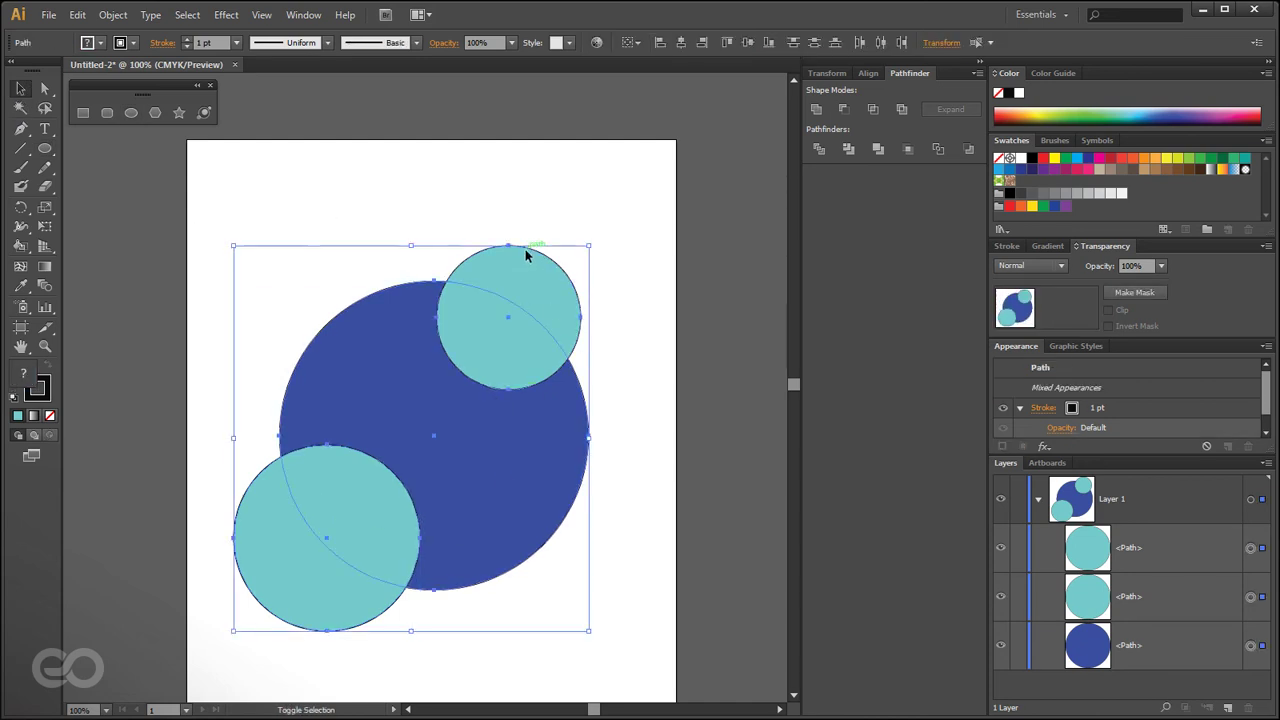
click(874, 152)
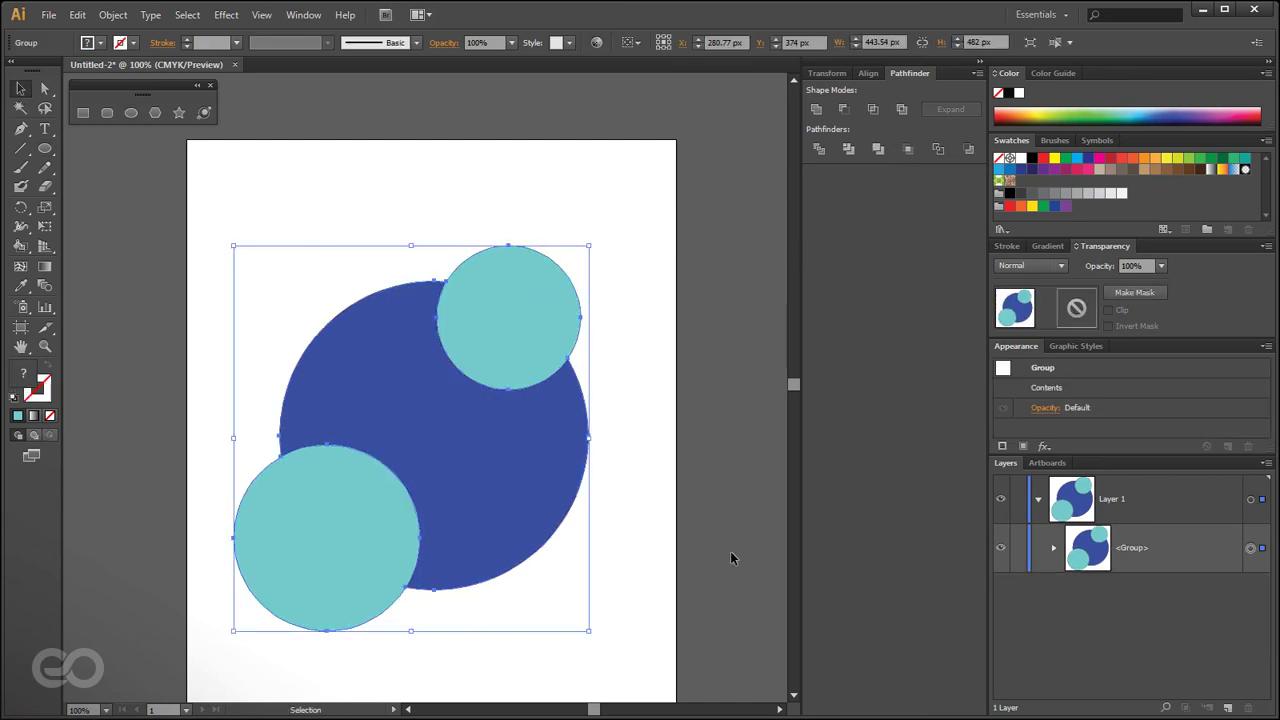
click(1054, 547)
scroll(1177, 593, down, 1)
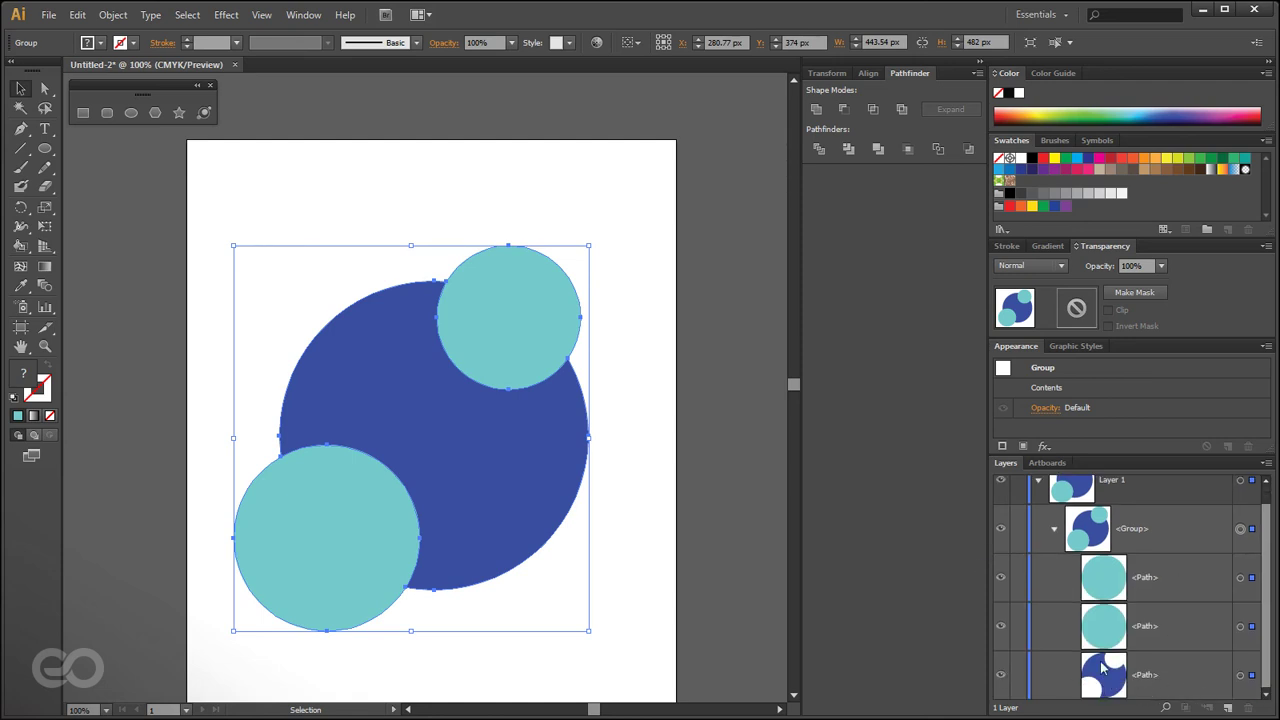
click(999, 578)
click(999, 580)
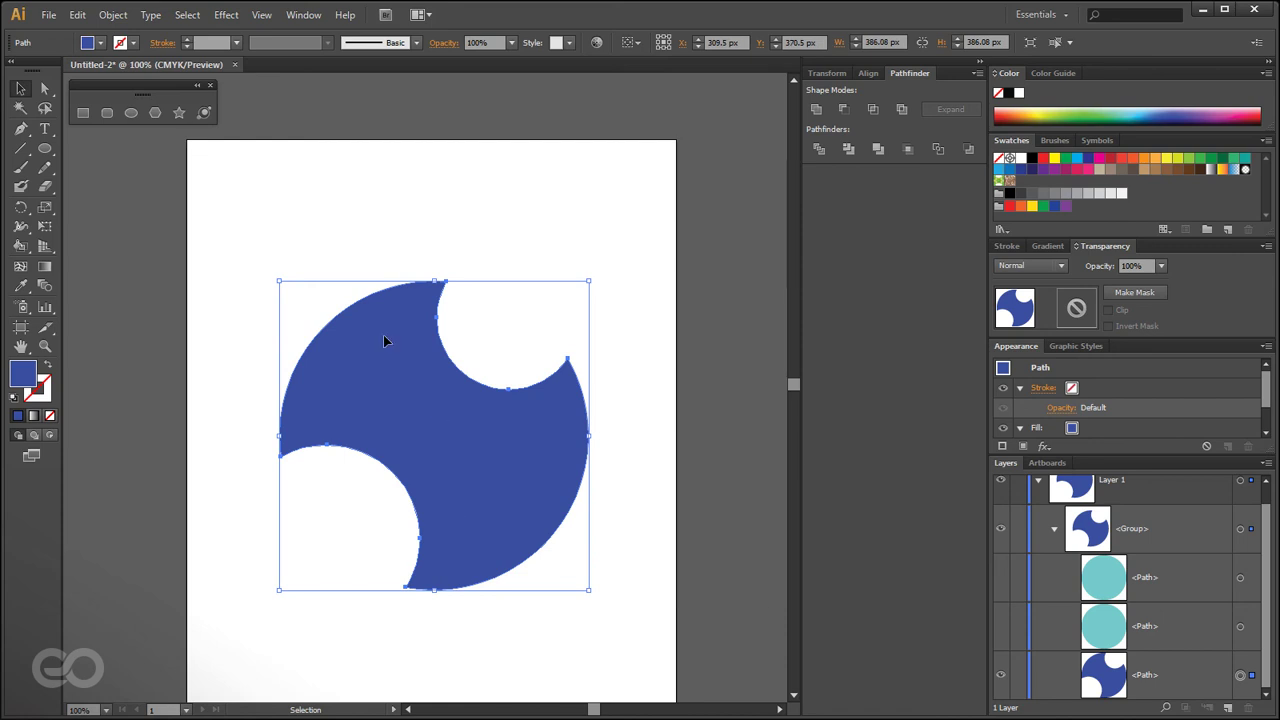
- Undo hiding the teal paths and the merge to restore the three whole circles
click(577, 549)
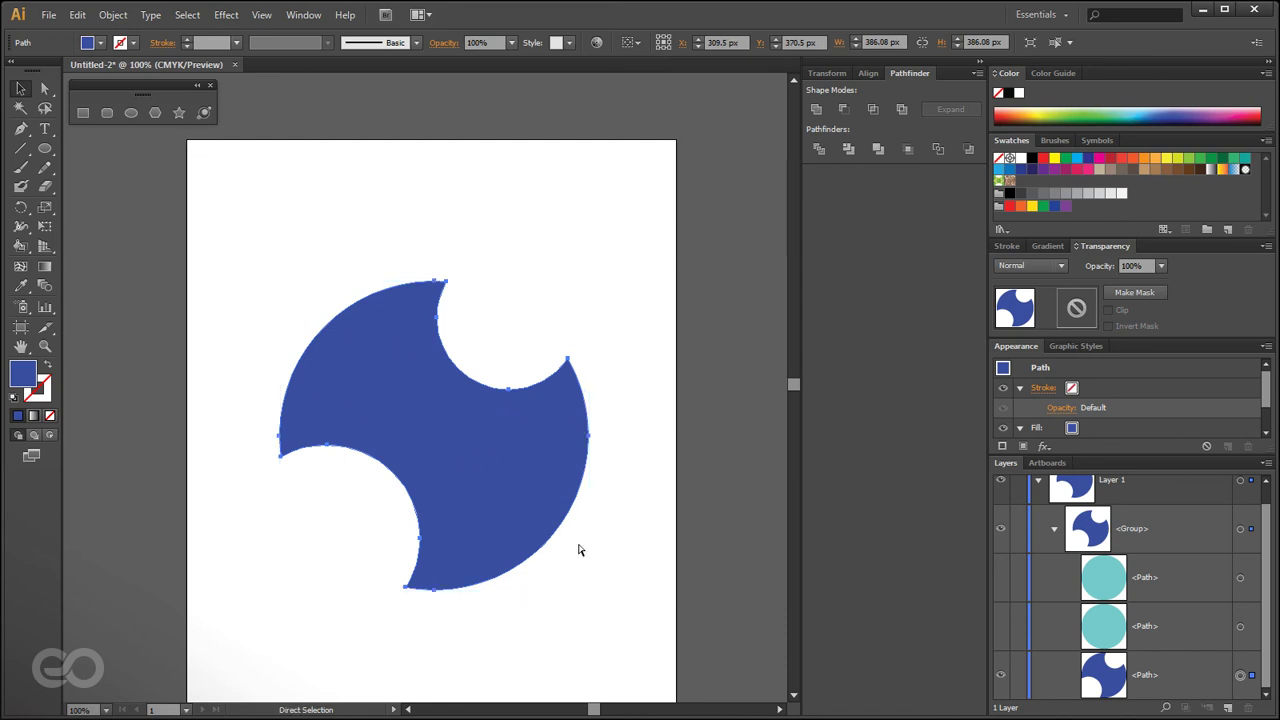
key(ctrl+z)
key(ctrl+z)
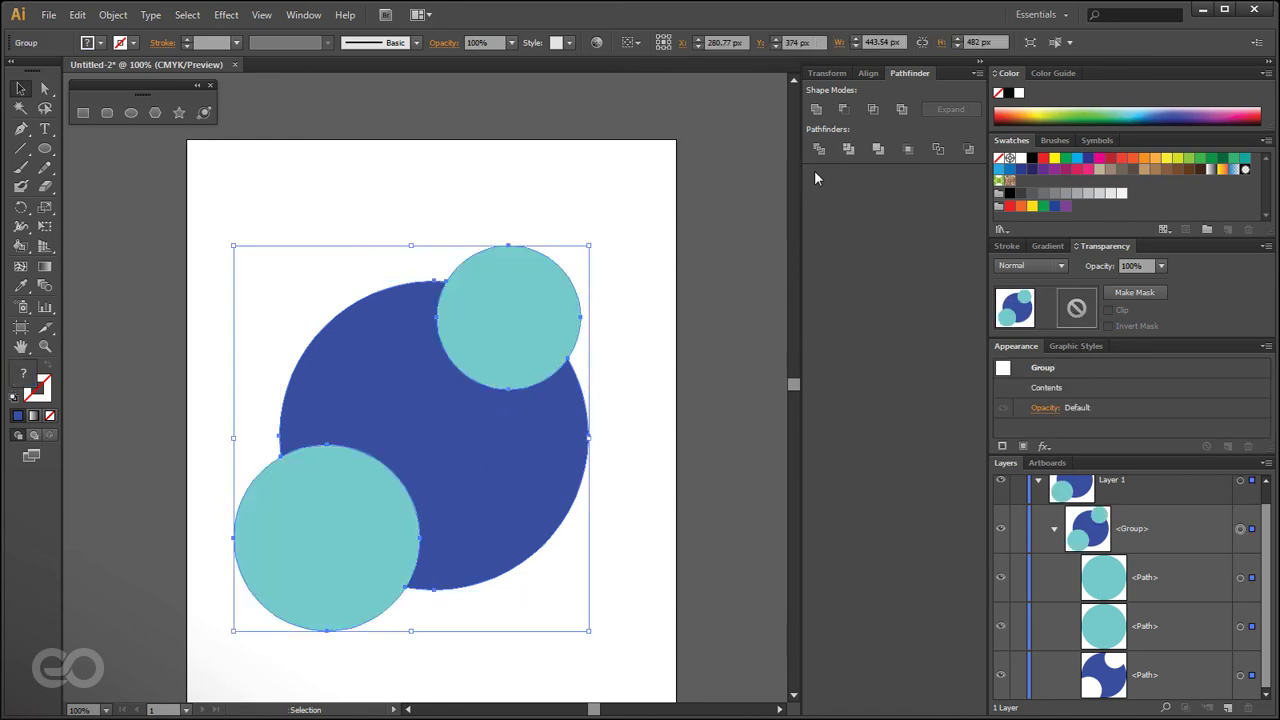
click(643, 485)
click(450, 540)
key(ctrl+shift+g)
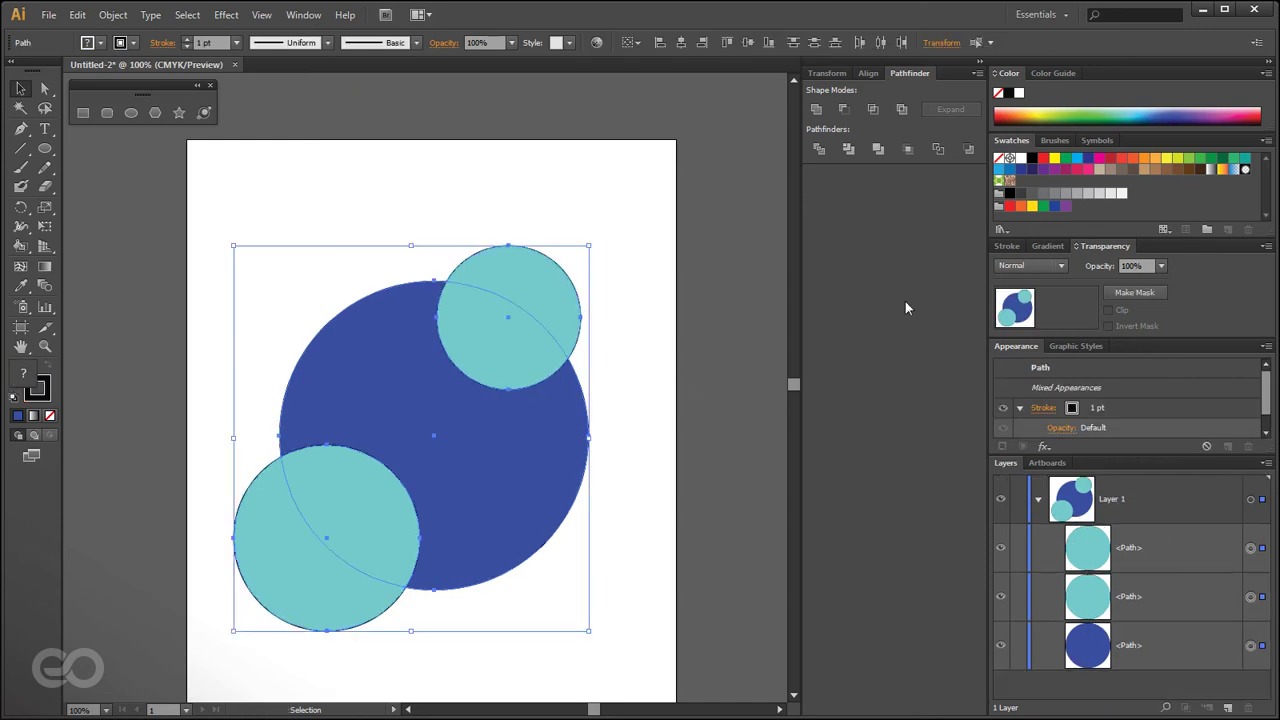
- Try Pathfinder's Crop on the three circles, inspect the resulting group's paths, and undo the crop
click(907, 150)
click(480, 577)
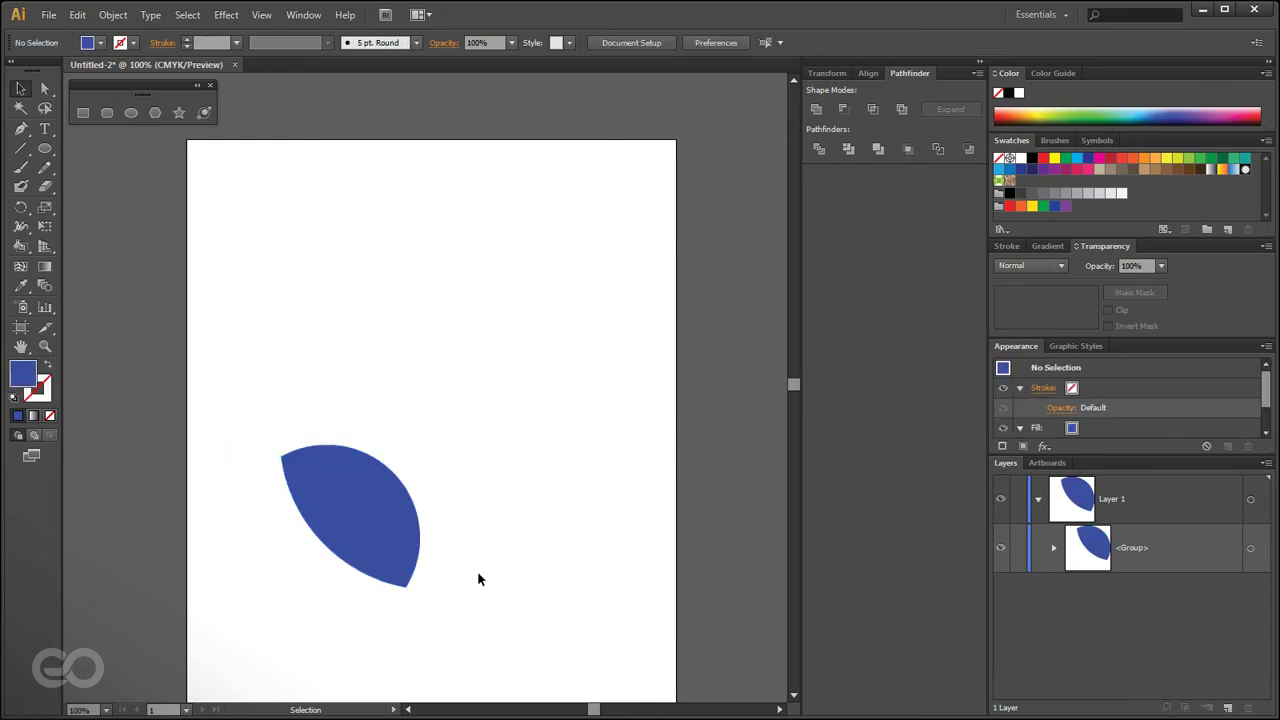
click(1053, 547)
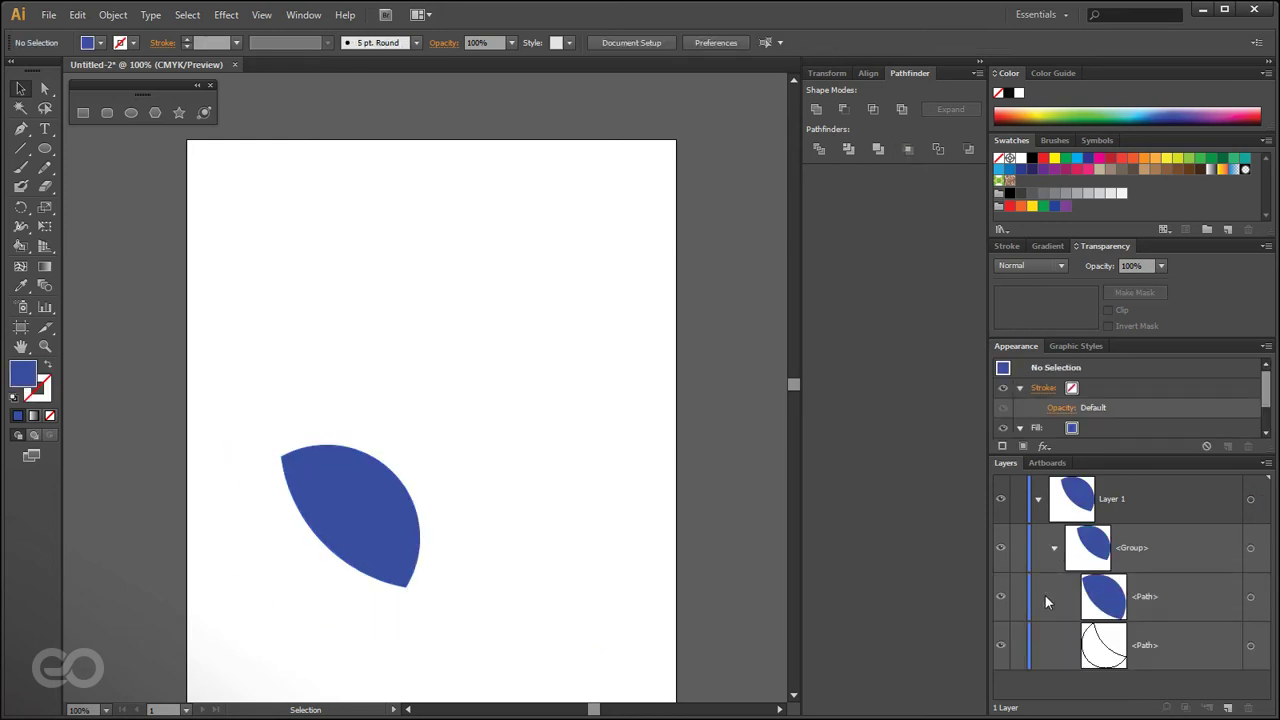
click(338, 536)
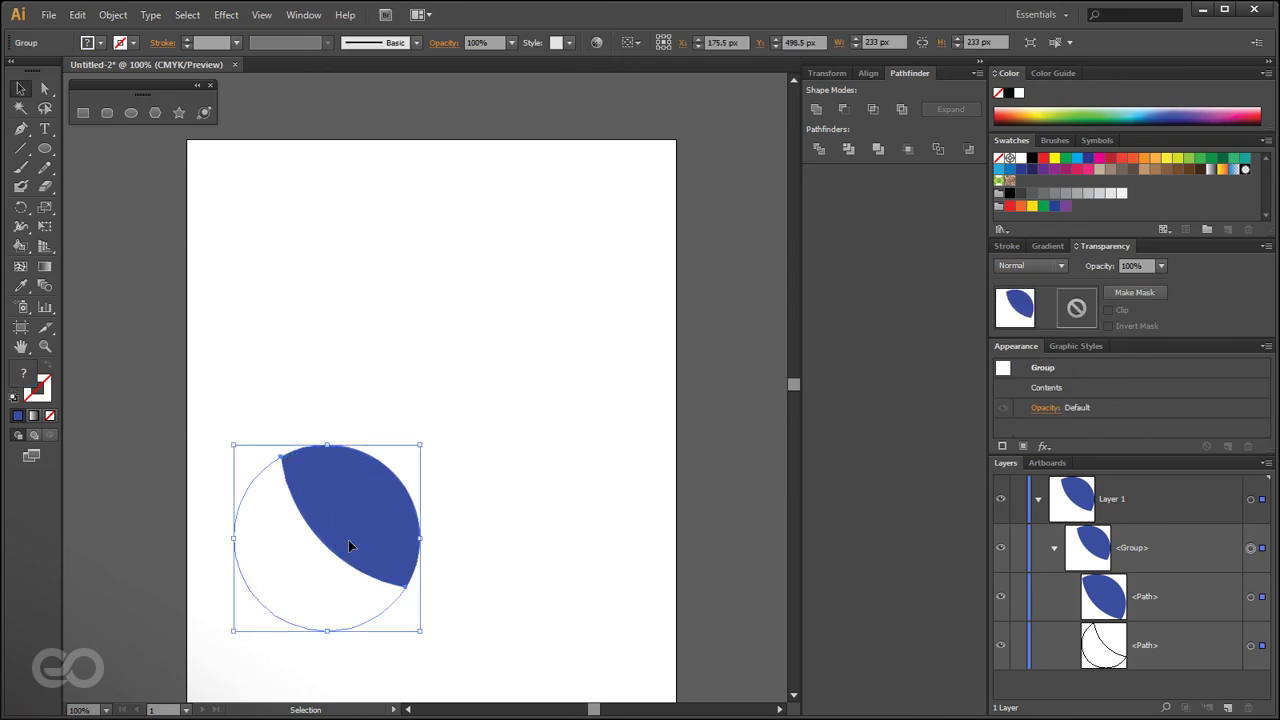
key(ctrl+z)
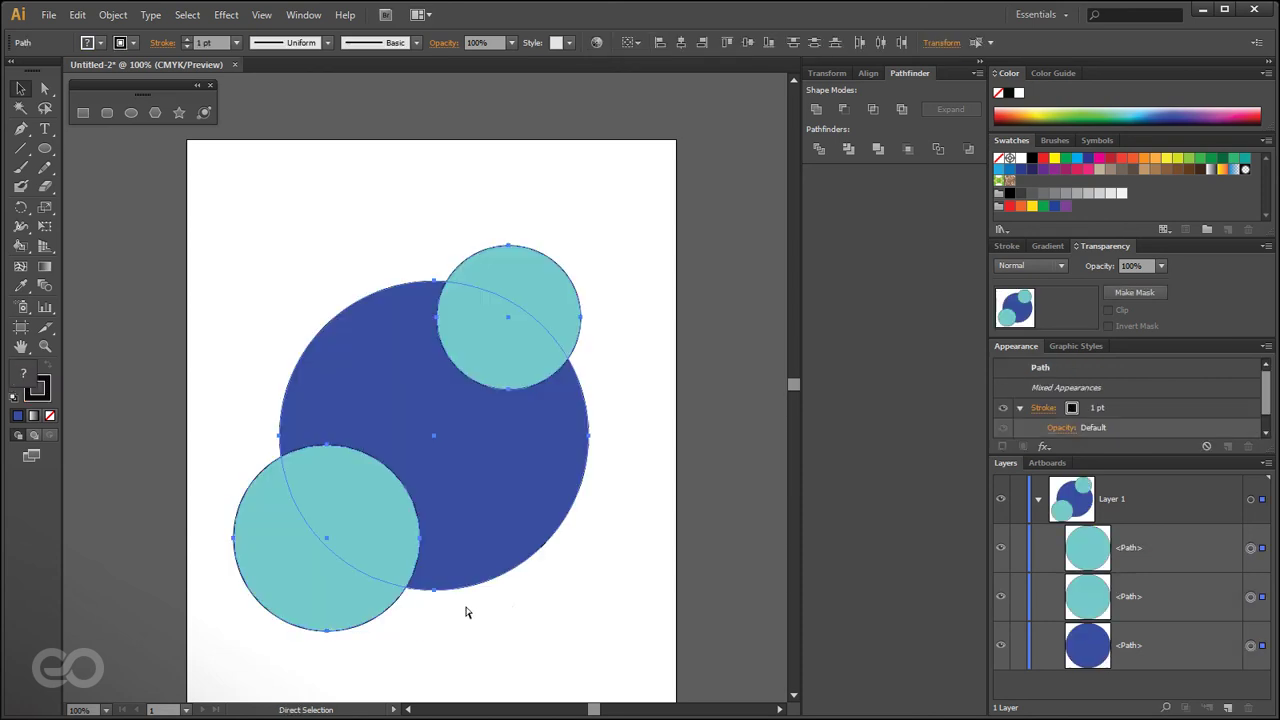
- Try Pathfinder's Outline on the three circles, then enlarge the layer list and expand the resulting group to examine its paths
click(938, 149)
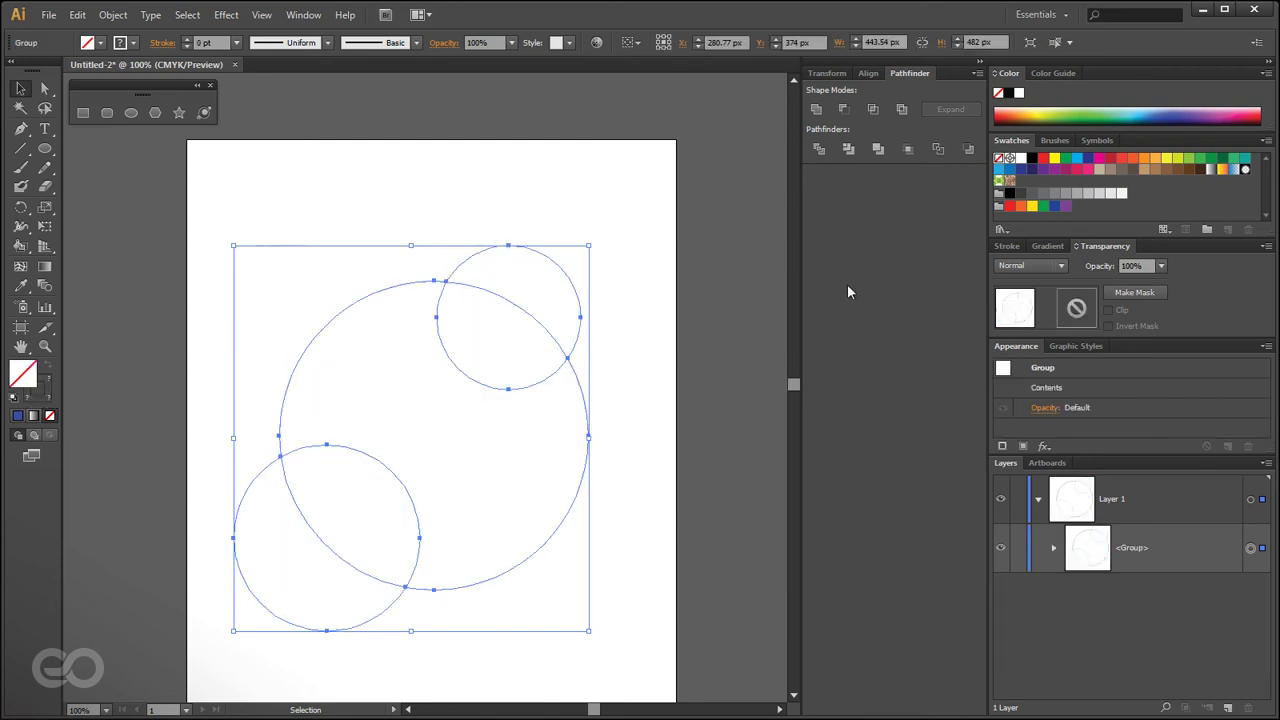
click(666, 548)
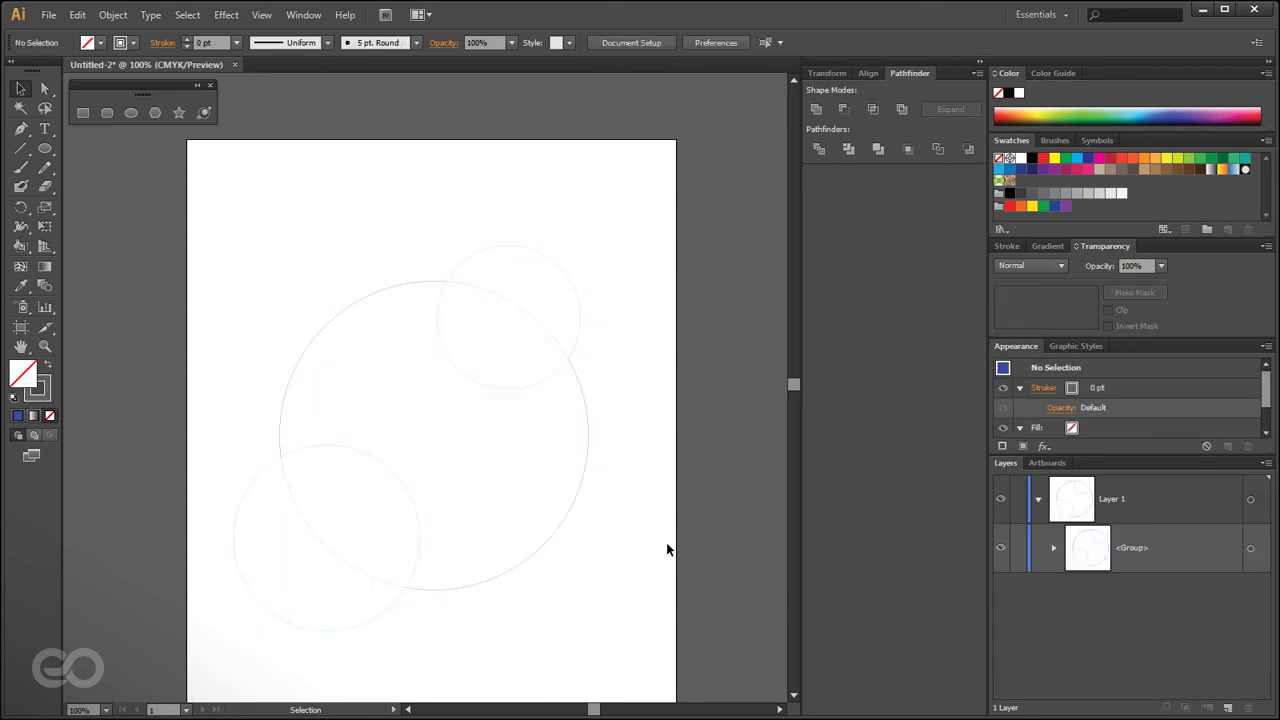
click(548, 332)
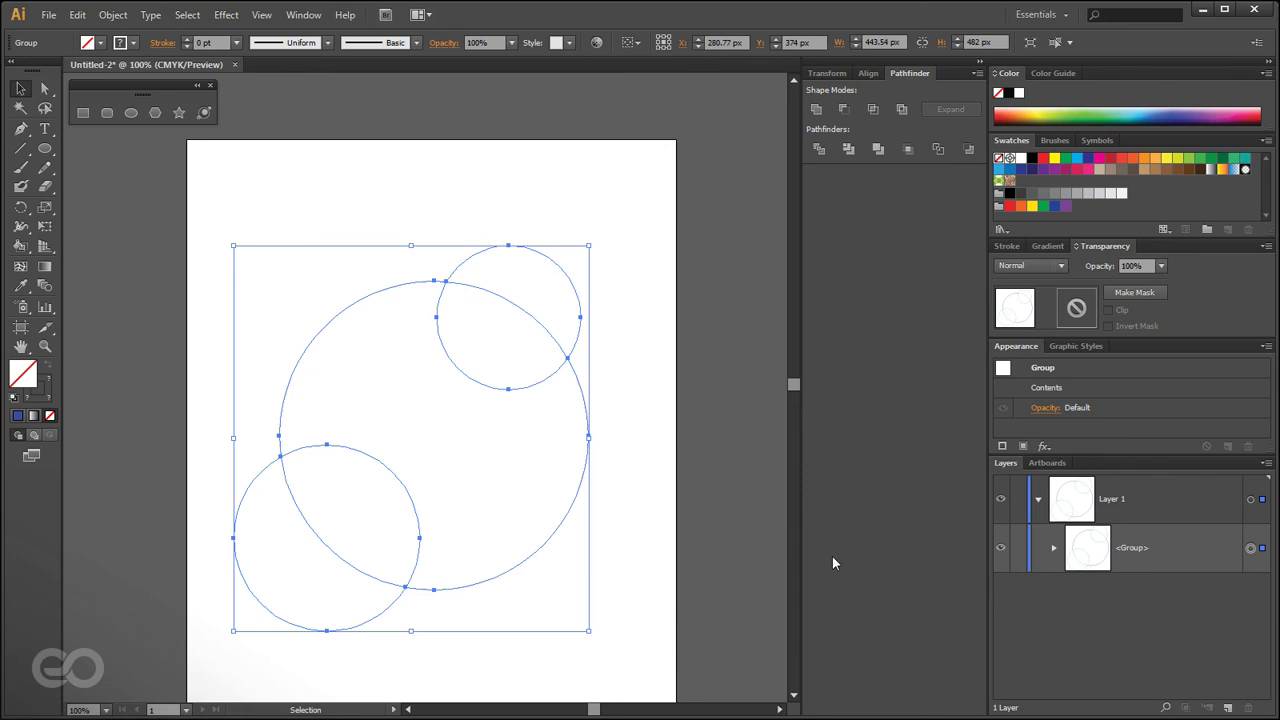
click(1055, 547)
scroll(1169, 572, down, 3)
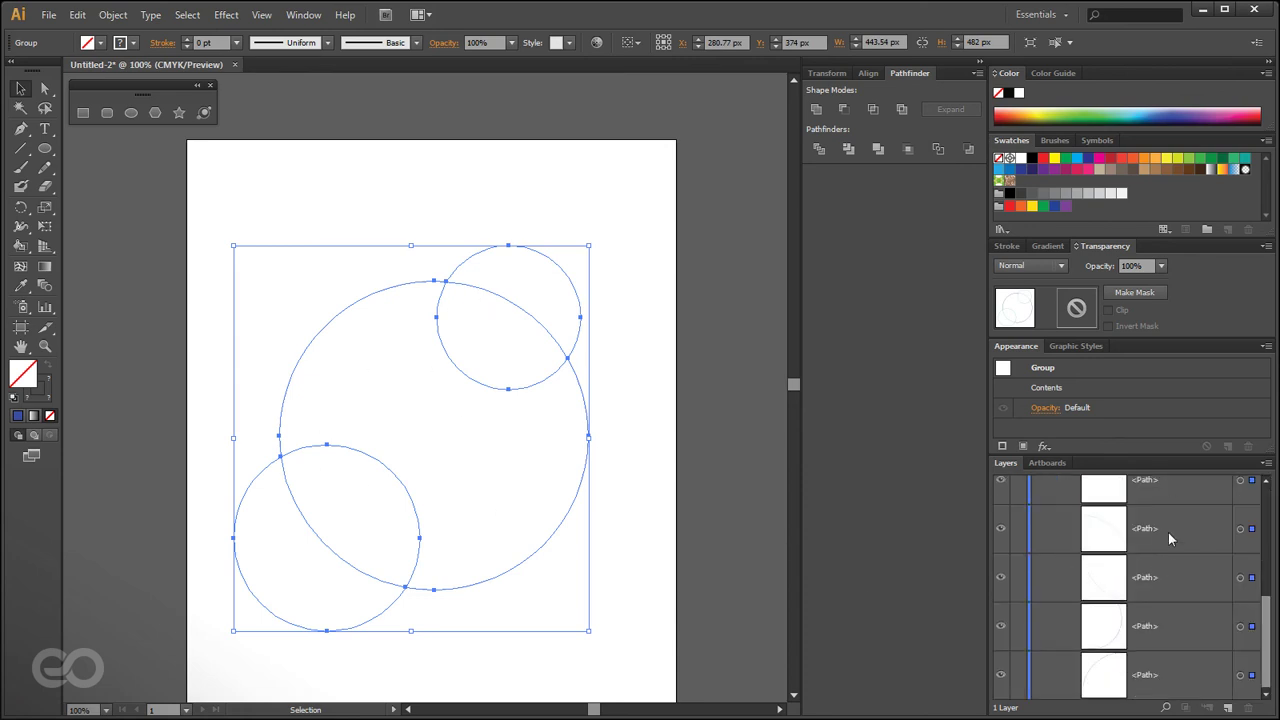
drag(1165, 455, 1165, 430)
scroll(1135, 610, up, 5)
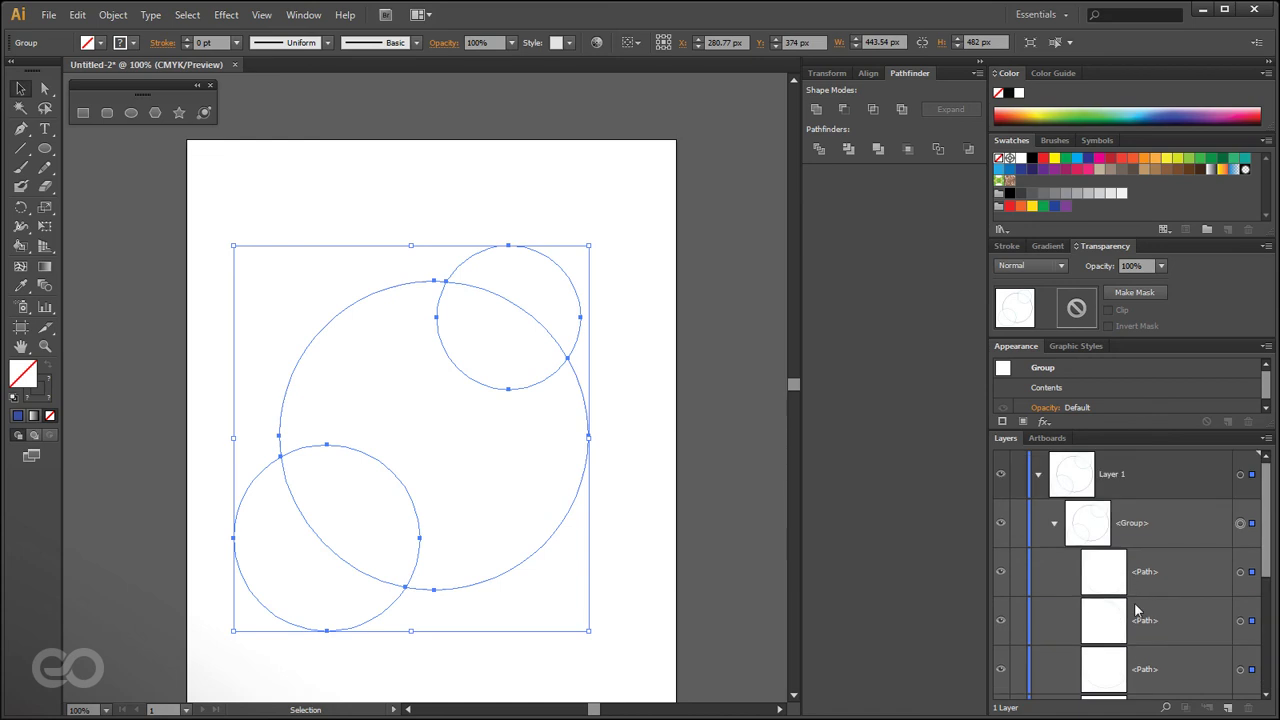
scroll(1137, 640, down, 3)
scroll(1137, 640, up, 3)
click(600, 446)
click(590, 420)
- Ungroup the outlined circles and select individual segments of the teal and blue outlines
click(112, 14)
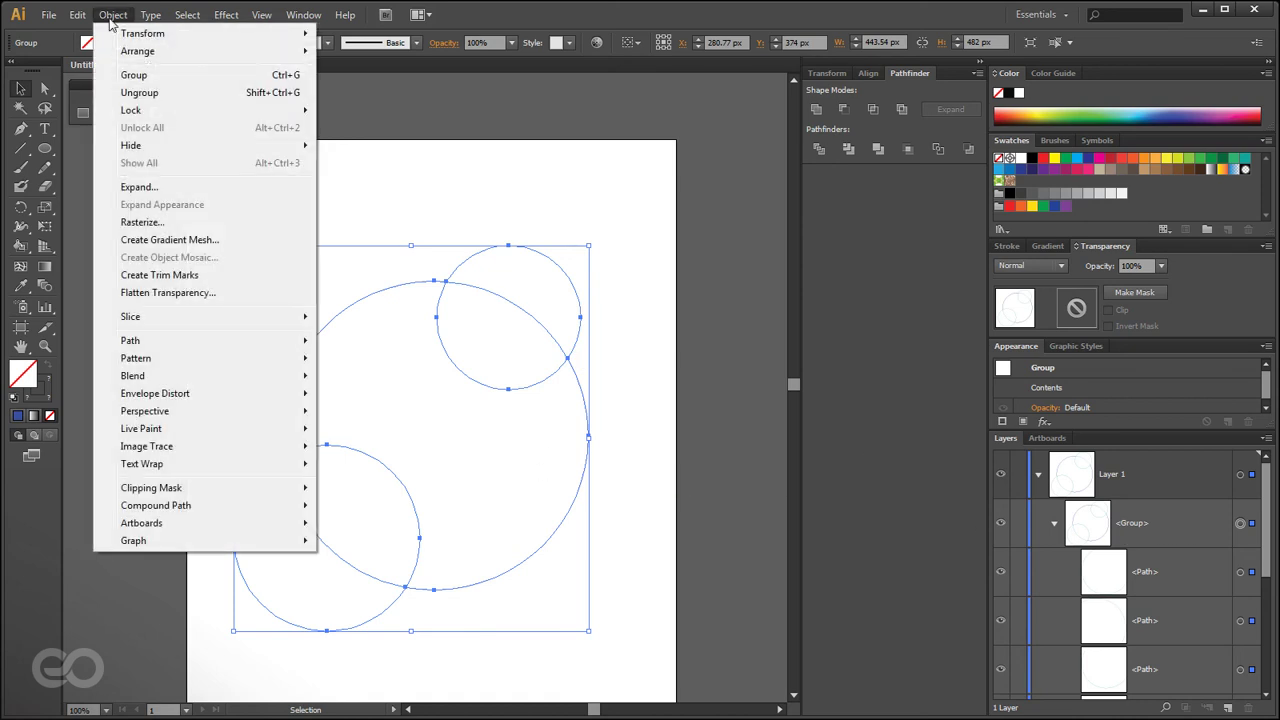
click(165, 96)
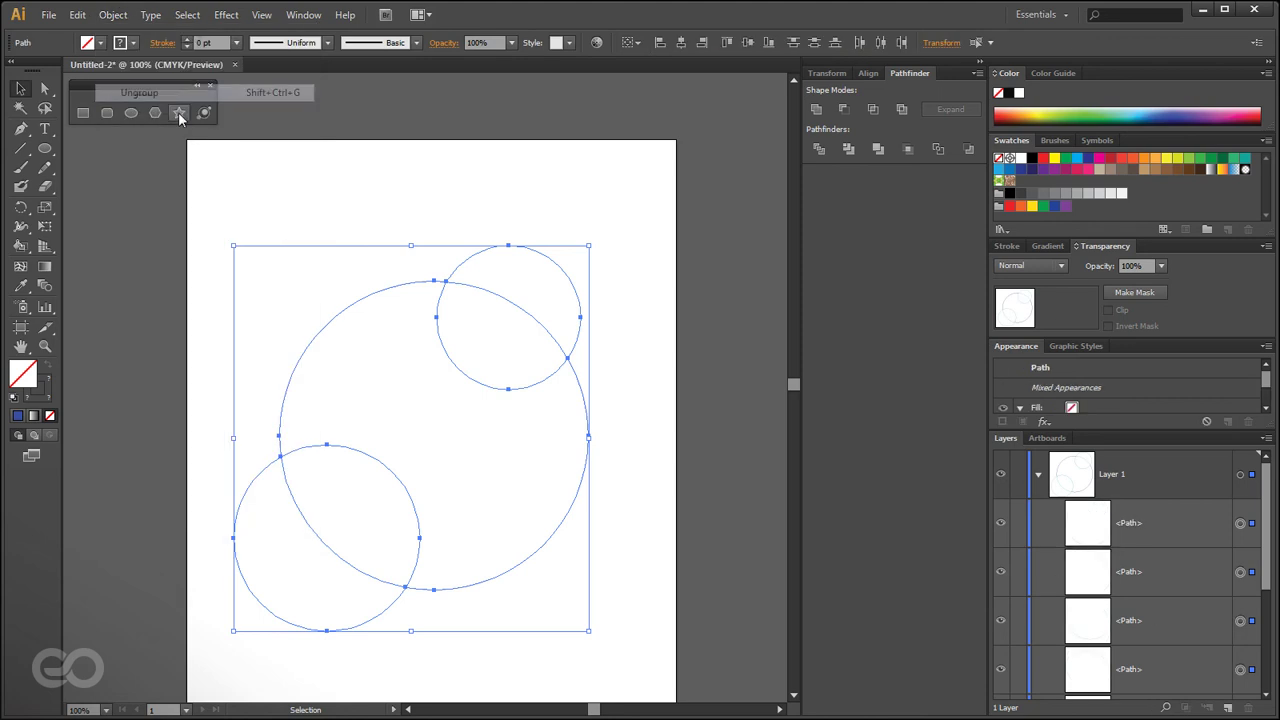
click(479, 192)
click(531, 322)
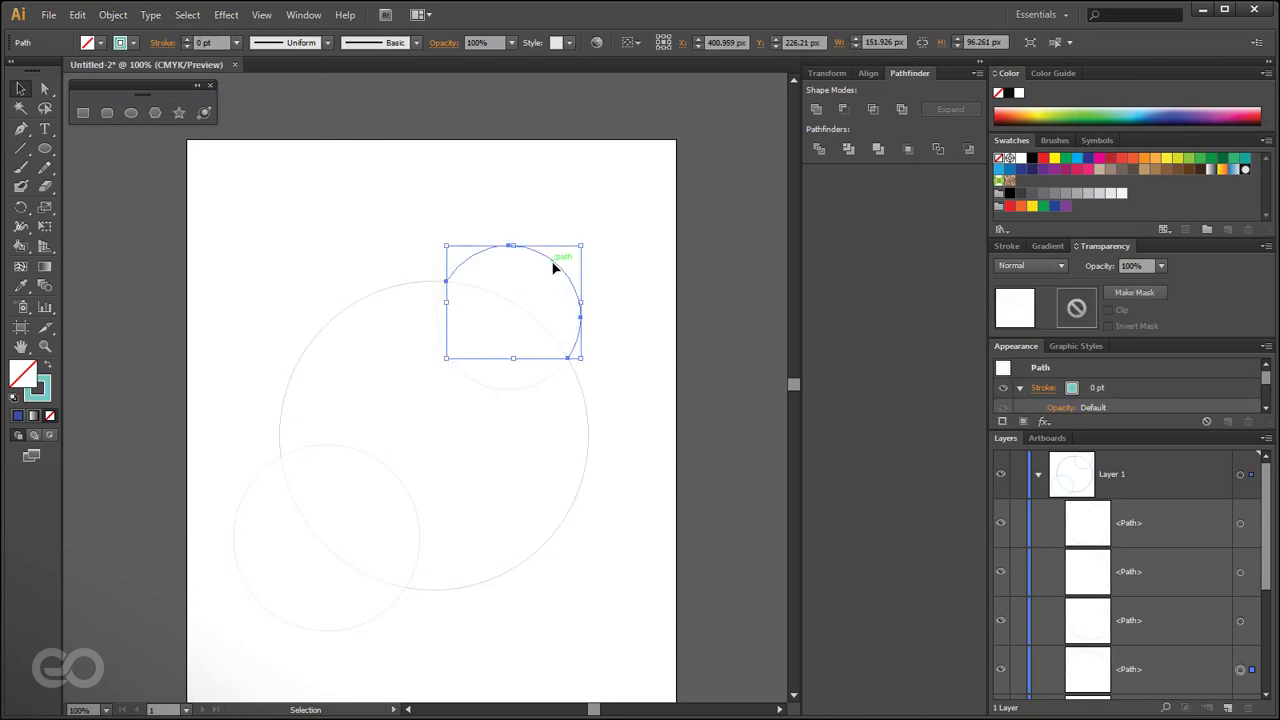
click(503, 389)
click(586, 410)
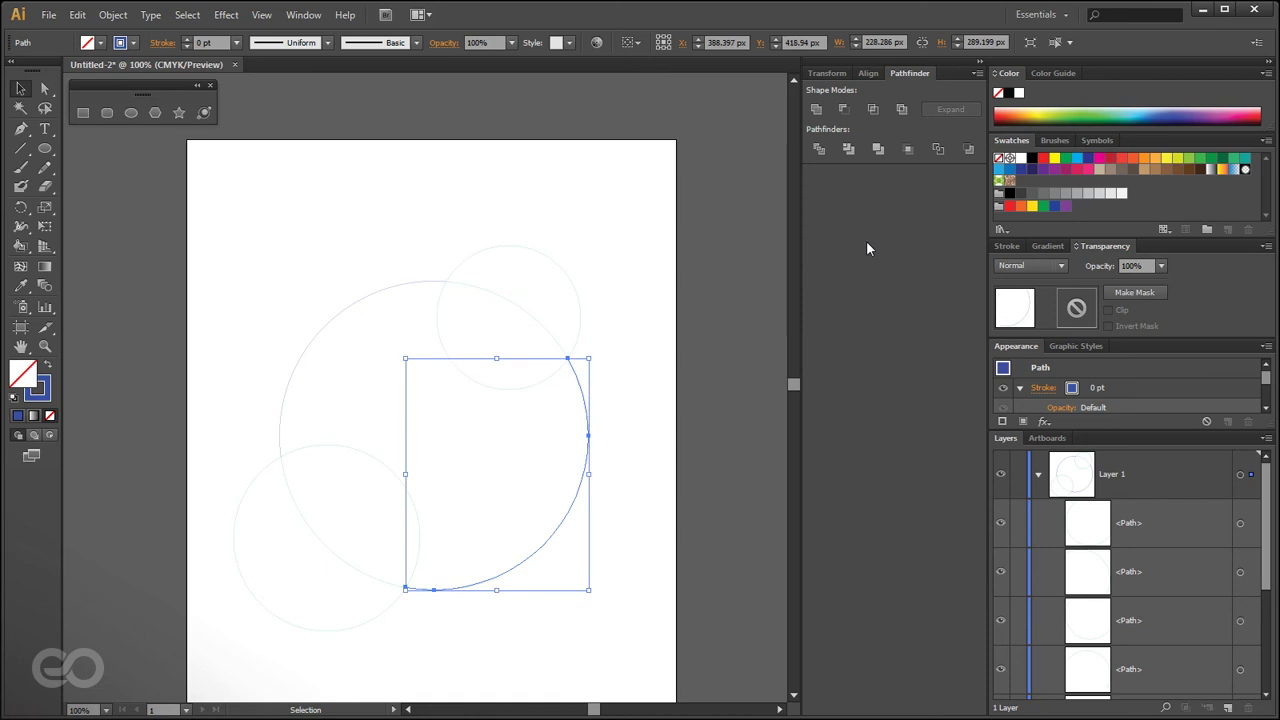
- Pull the blue circle's upper left arc and the upper teal circle's segments away from their places, and deselect
drag(346, 309, 297, 234)
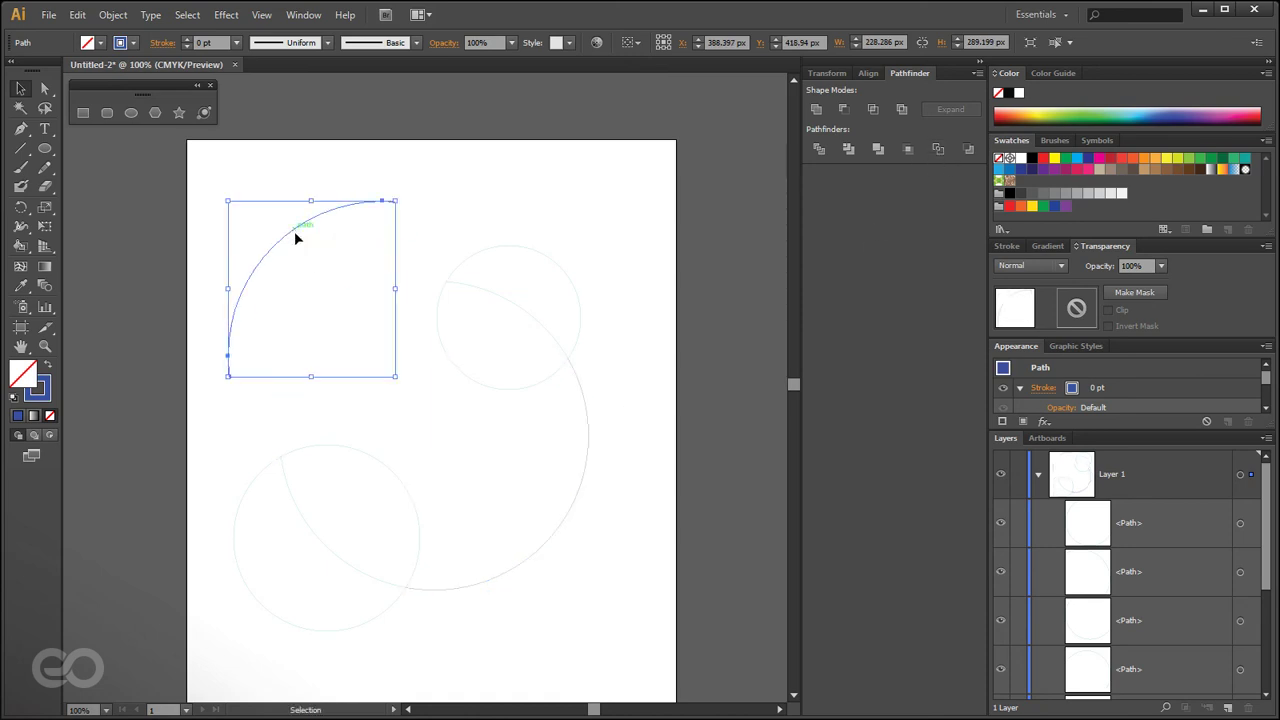
click(450, 357)
drag(447, 360, 424, 431)
drag(506, 297, 463, 317)
drag(548, 261, 578, 202)
click(392, 325)
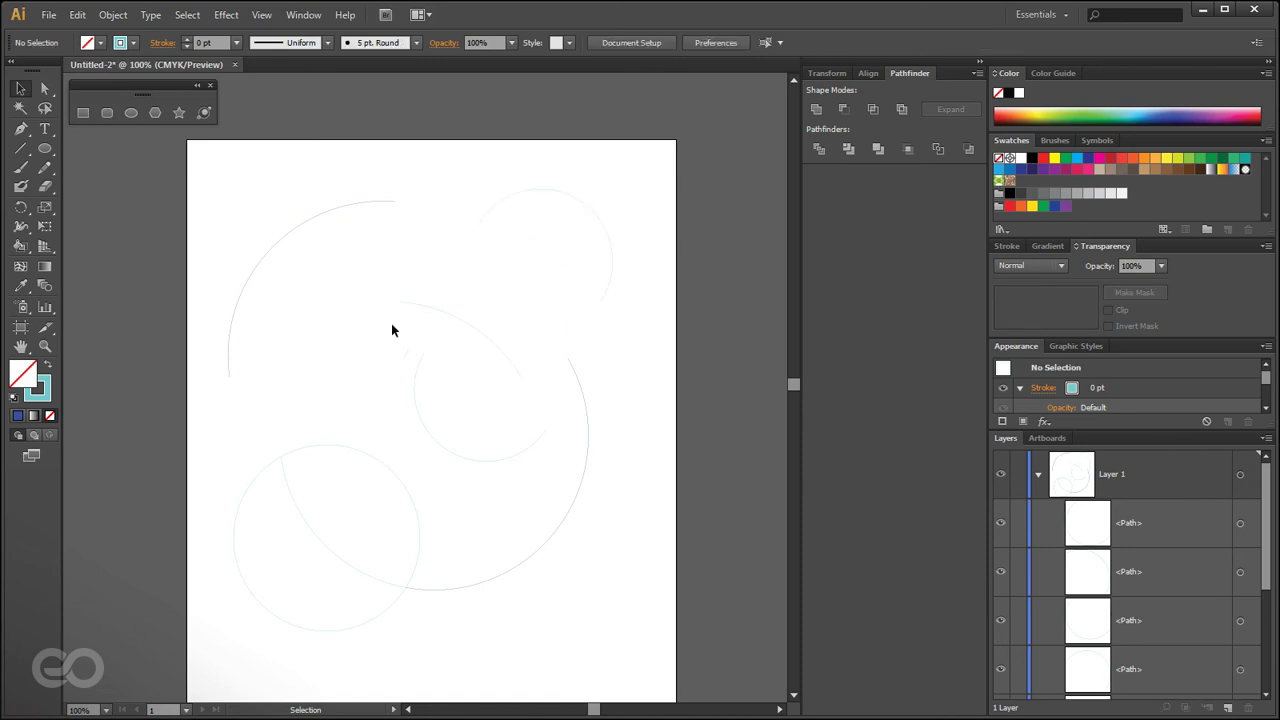
- Undo the segment moves, the ungrouping, the outline and the third circle, going back to two whole circles
key(ctrl+z)
key(ctrl+z)
key(ctrl+z)
key(ctrl+z)
key(ctrl+z)
key(ctrl+z)
key(ctrl+z)
key(ctrl+z)
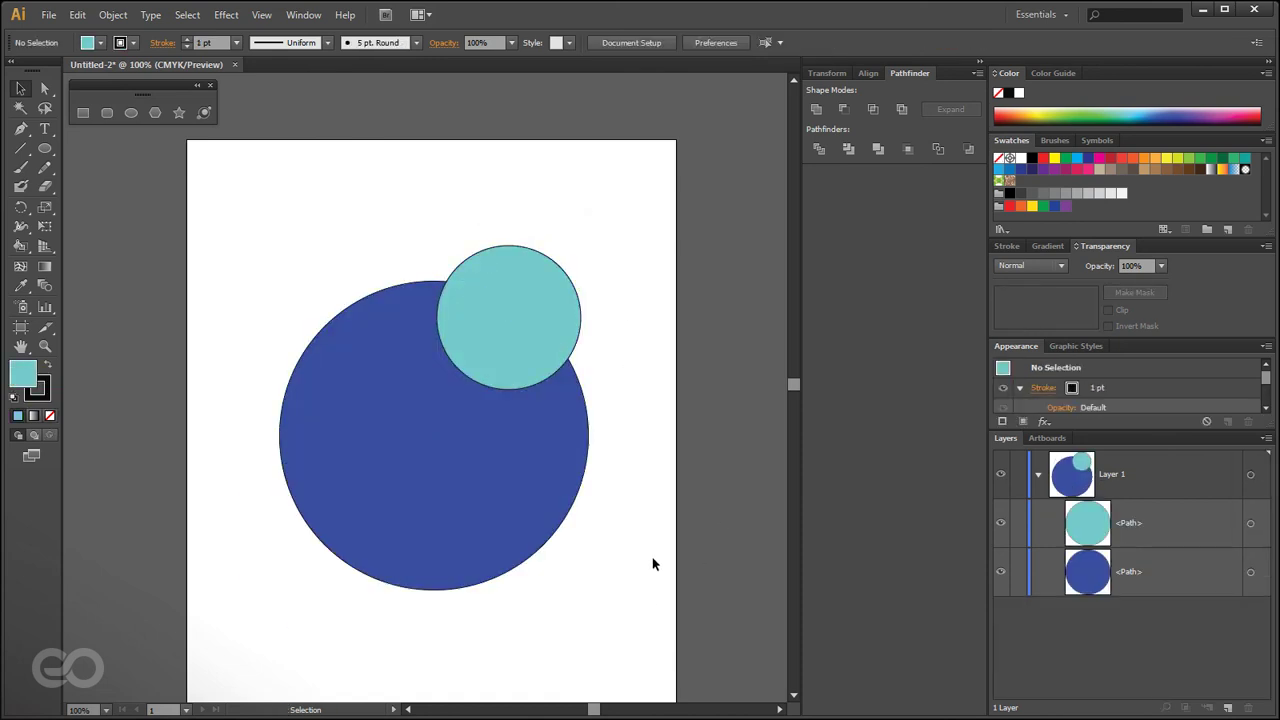
- Apply Pathfinder's Minus Back to the teal and blue circles, and delete the resulting teal crescent
drag(575, 363, 480, 429)
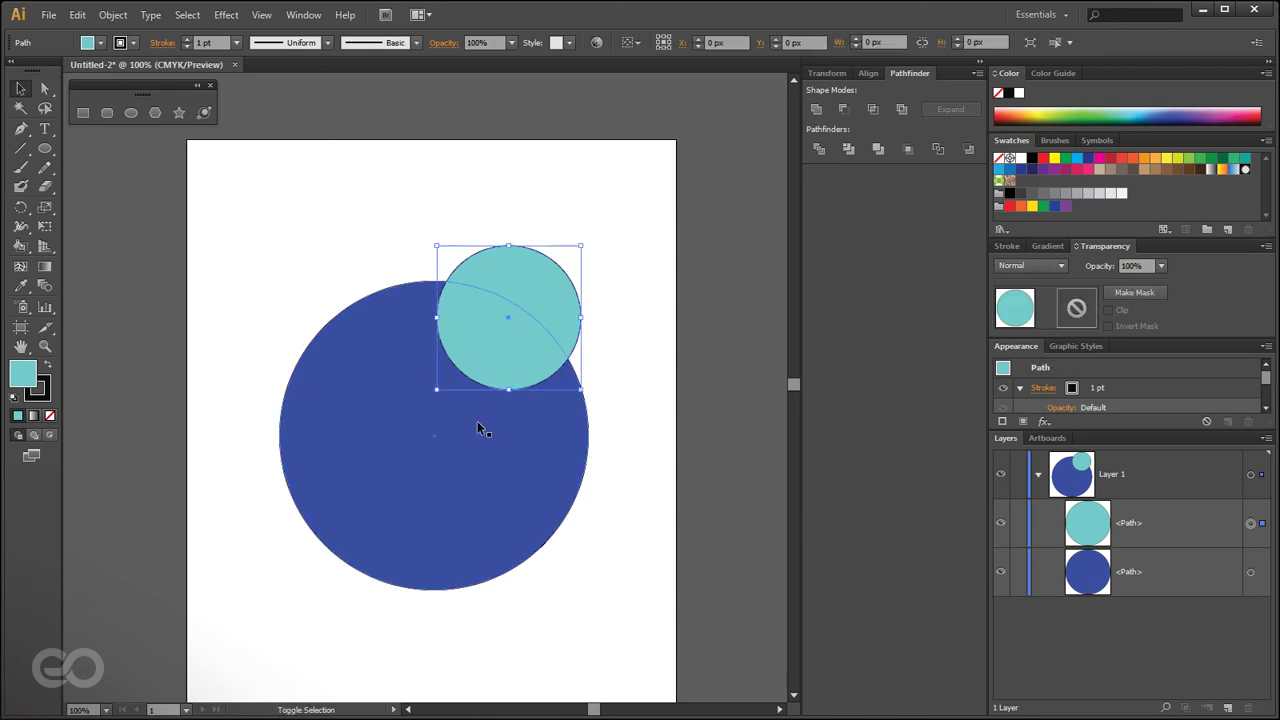
click(966, 150)
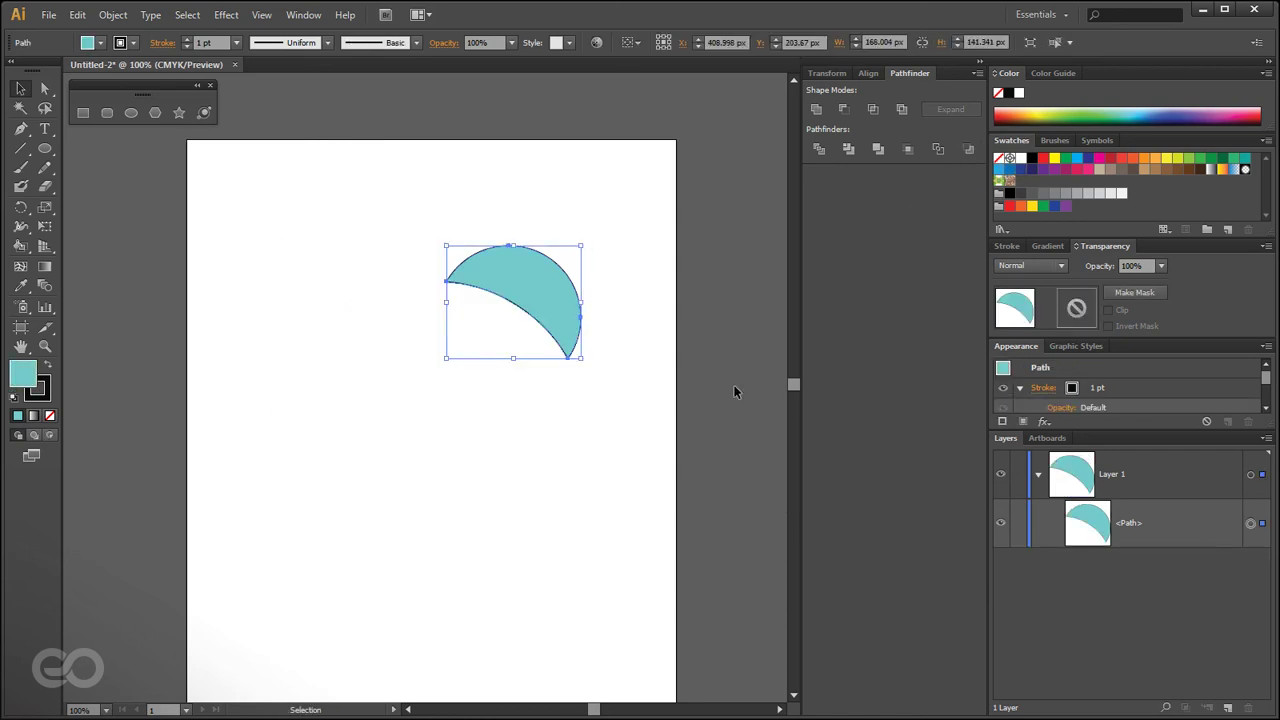
click(607, 487)
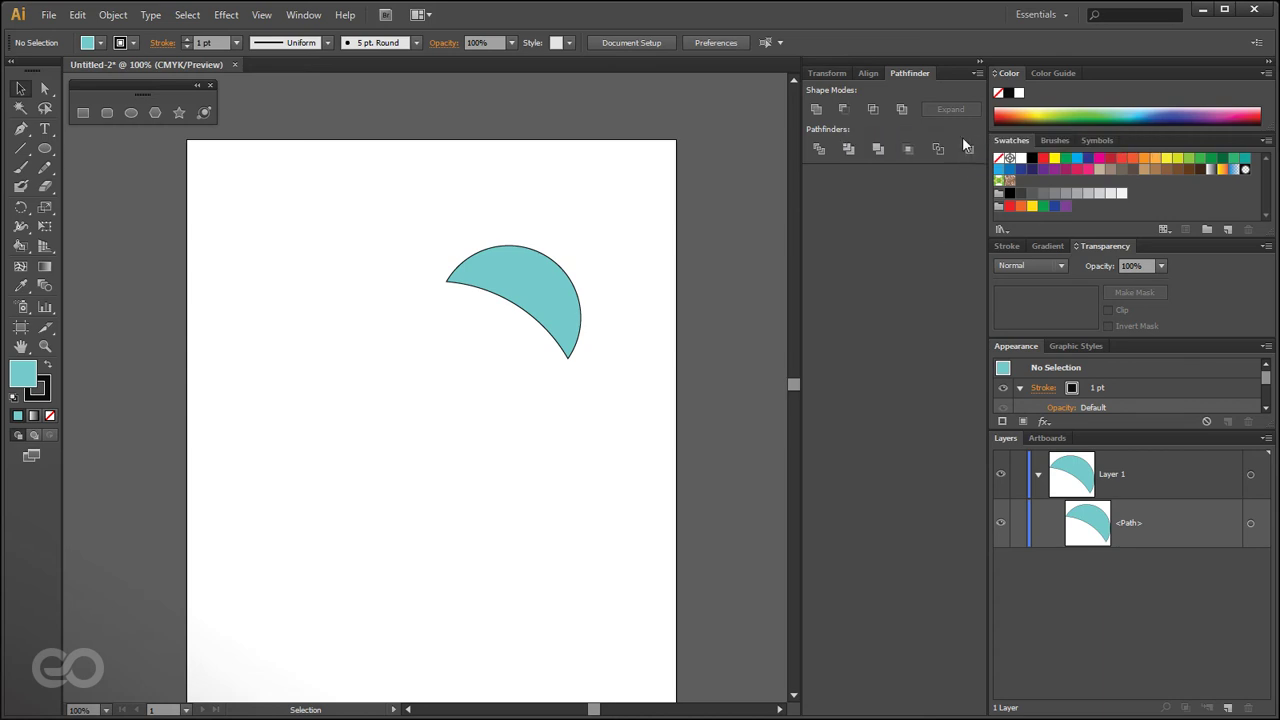
key(ctrl+a)
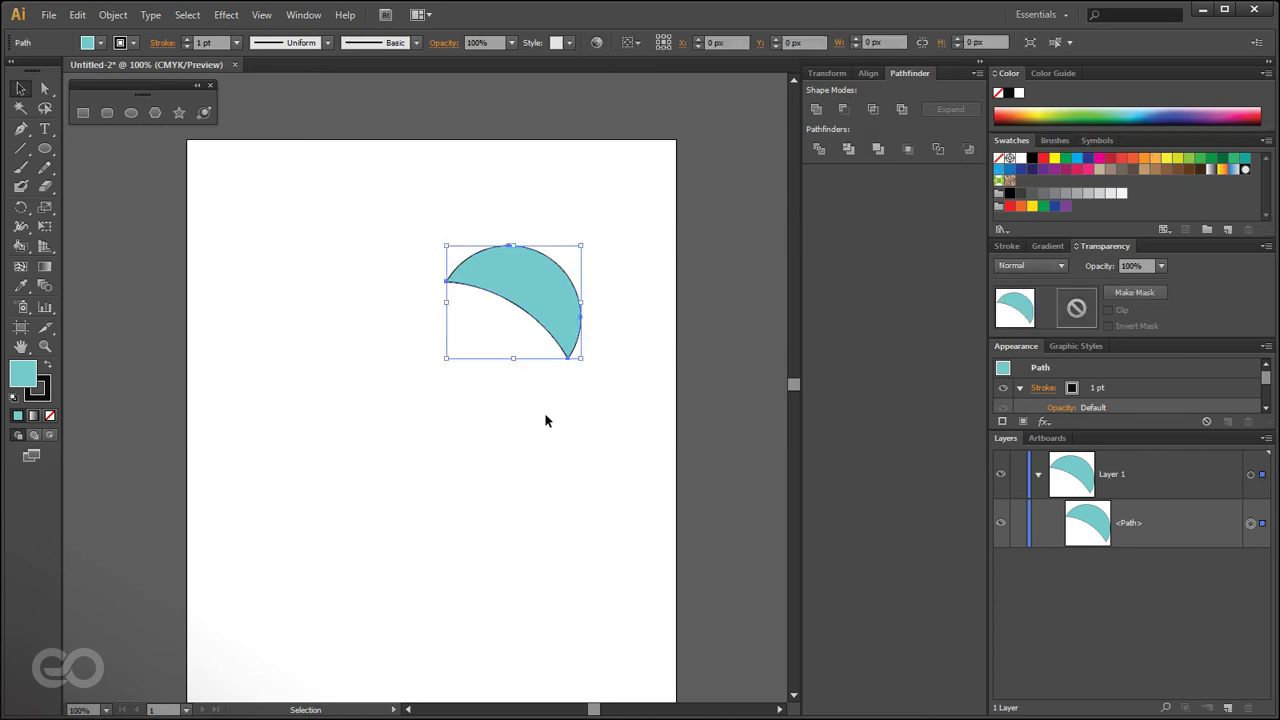
key(Delete)
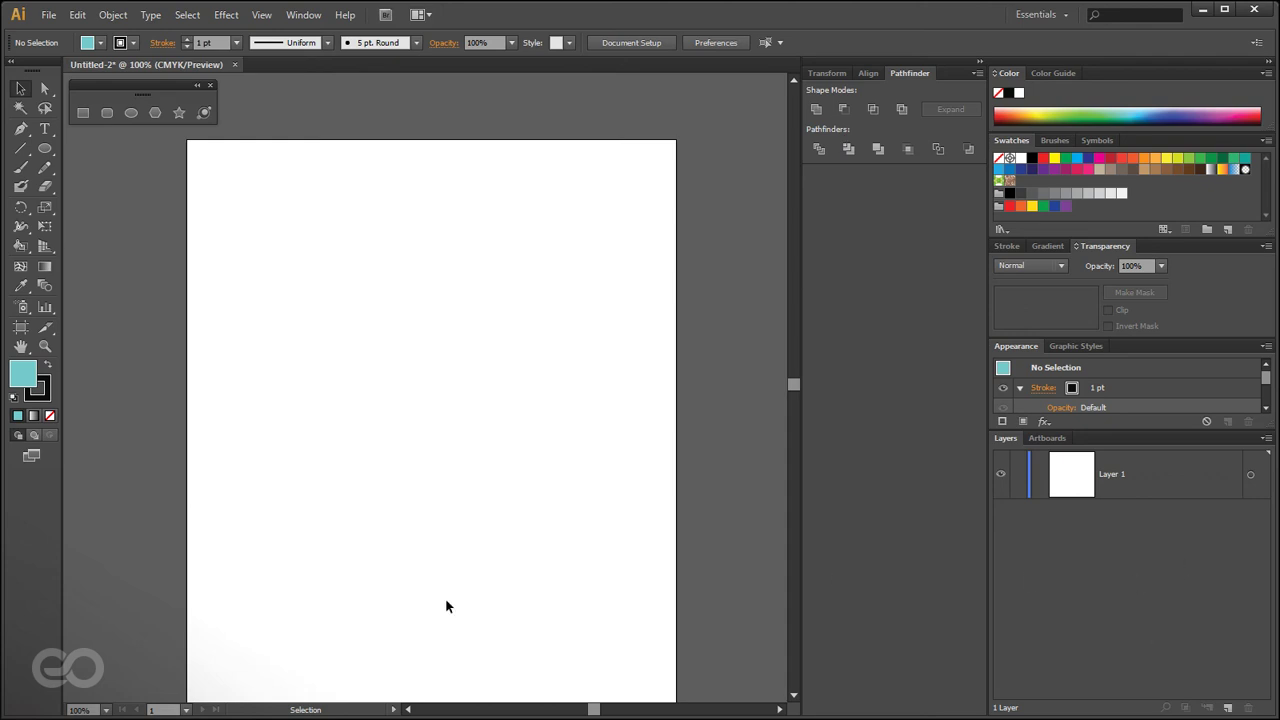
- Draw three overlapping teal ellipses of about 154 × 190 px, 164 × 127 px and 133 × 178 px, and deselect
click(45, 148)
drag(302, 320, 424, 472)
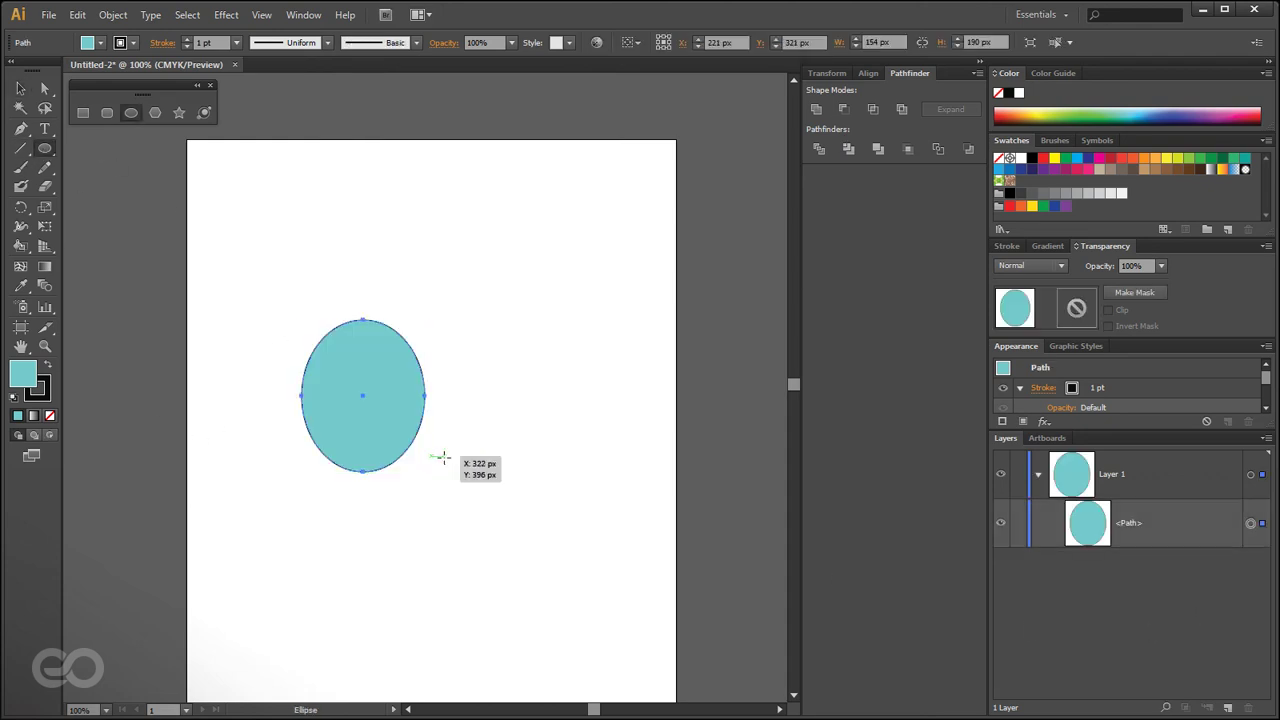
drag(367, 283, 499, 384)
drag(398, 361, 504, 503)
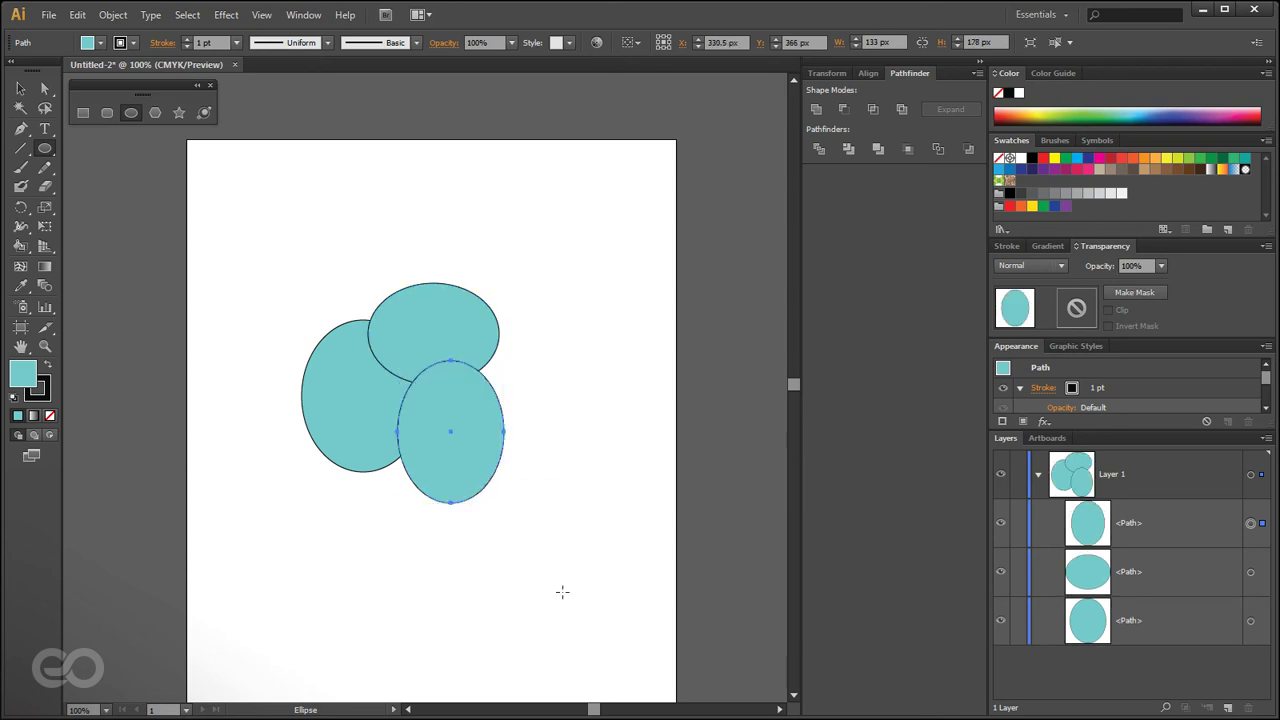
click(21, 88)
click(368, 588)
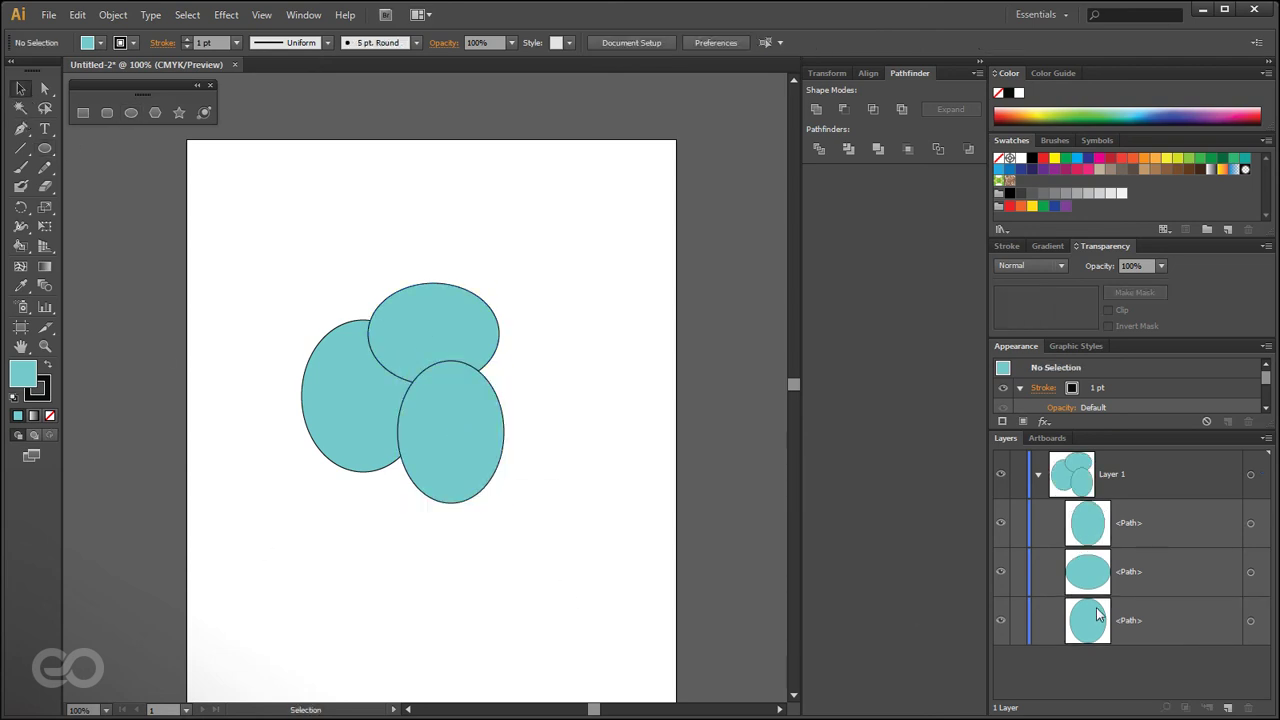
- Group the three overlapping ellipses and deselect the group
click(1160, 632)
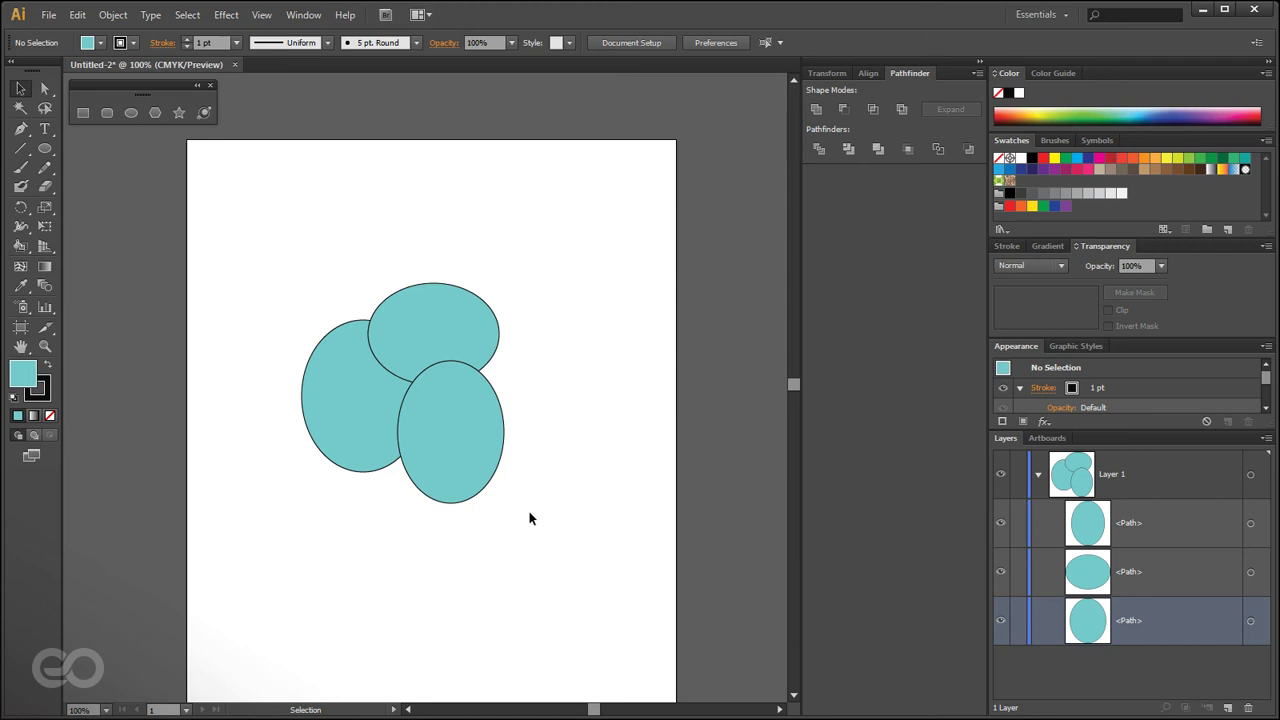
drag(563, 557, 197, 208)
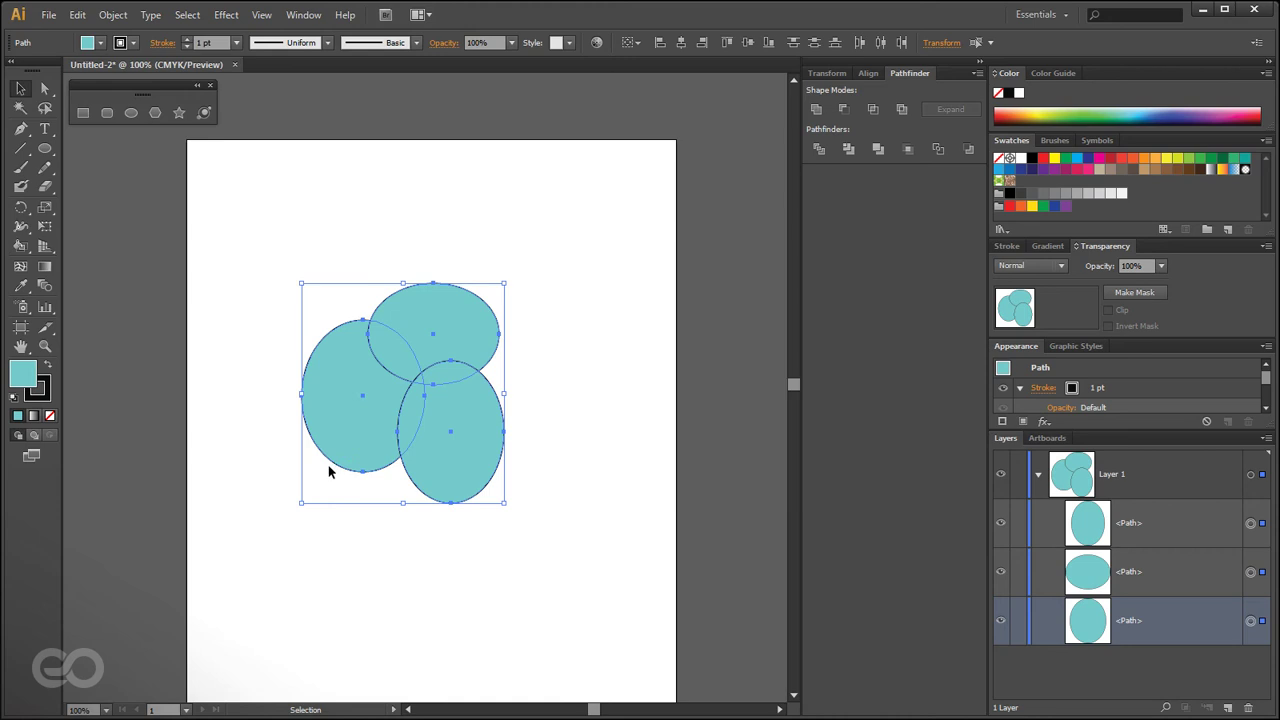
key(a)
key(ctrl+g)
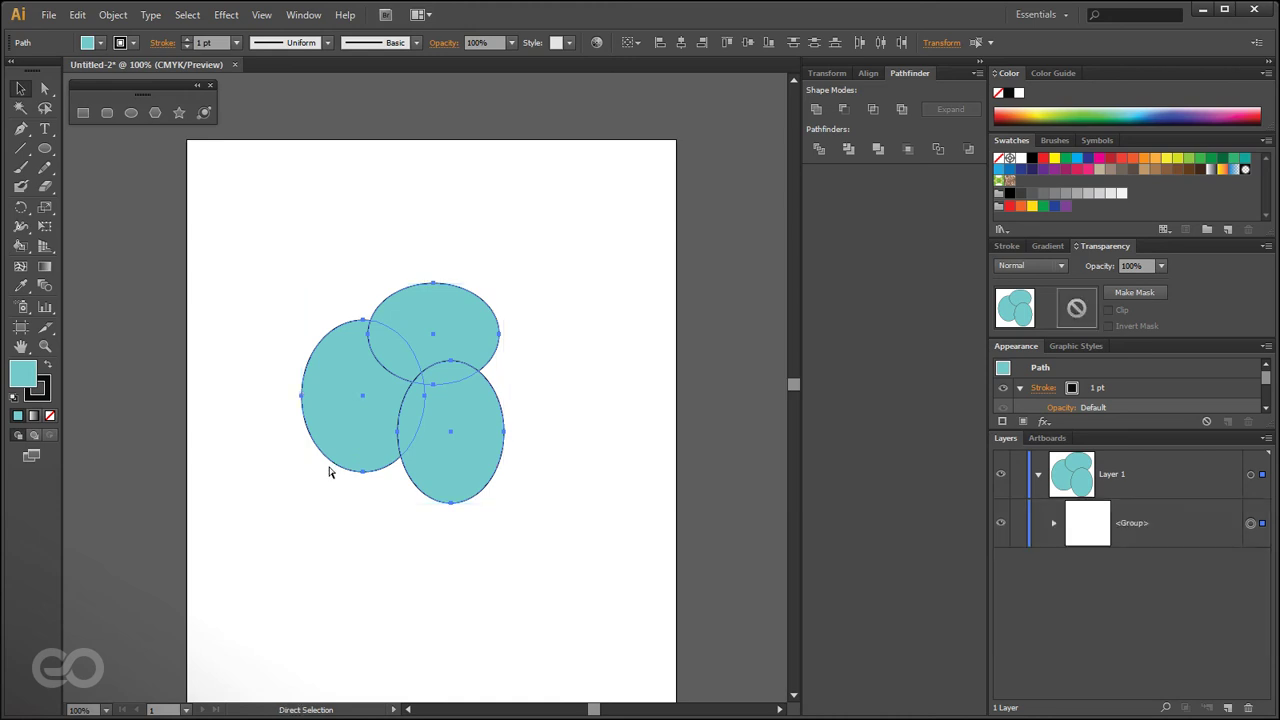
key(v)
click(553, 600)
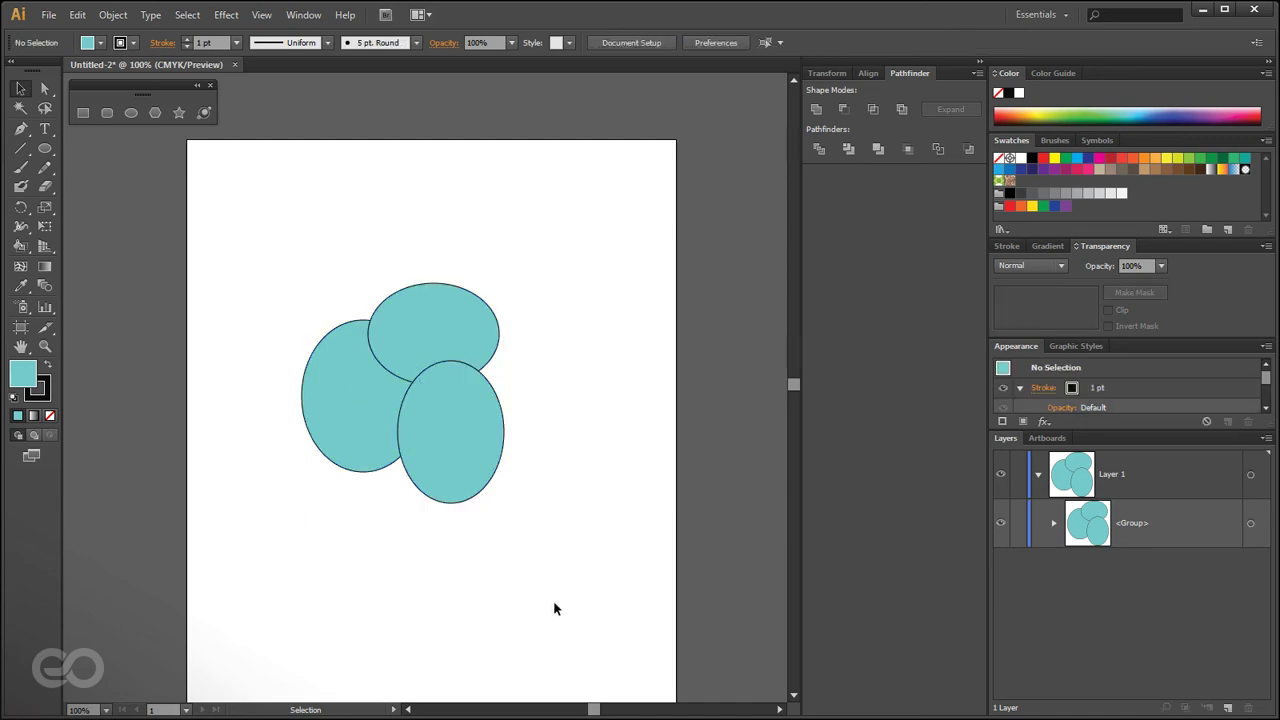
- Duplicate the ellipse group four times, placing the copies around the original, and deselect
key(ctrl+a)
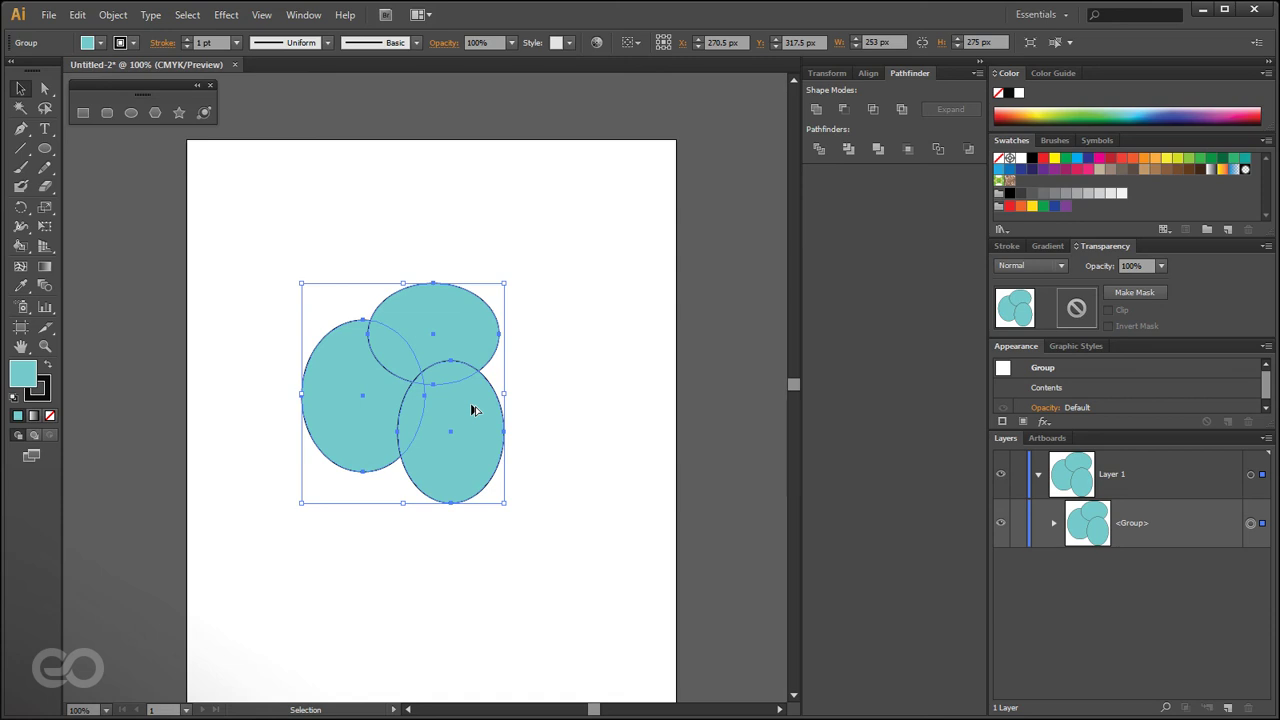
alt+drag(437, 402, 222, 552)
alt+drag(277, 477, 287, 201)
alt+drag(298, 323, 612, 378)
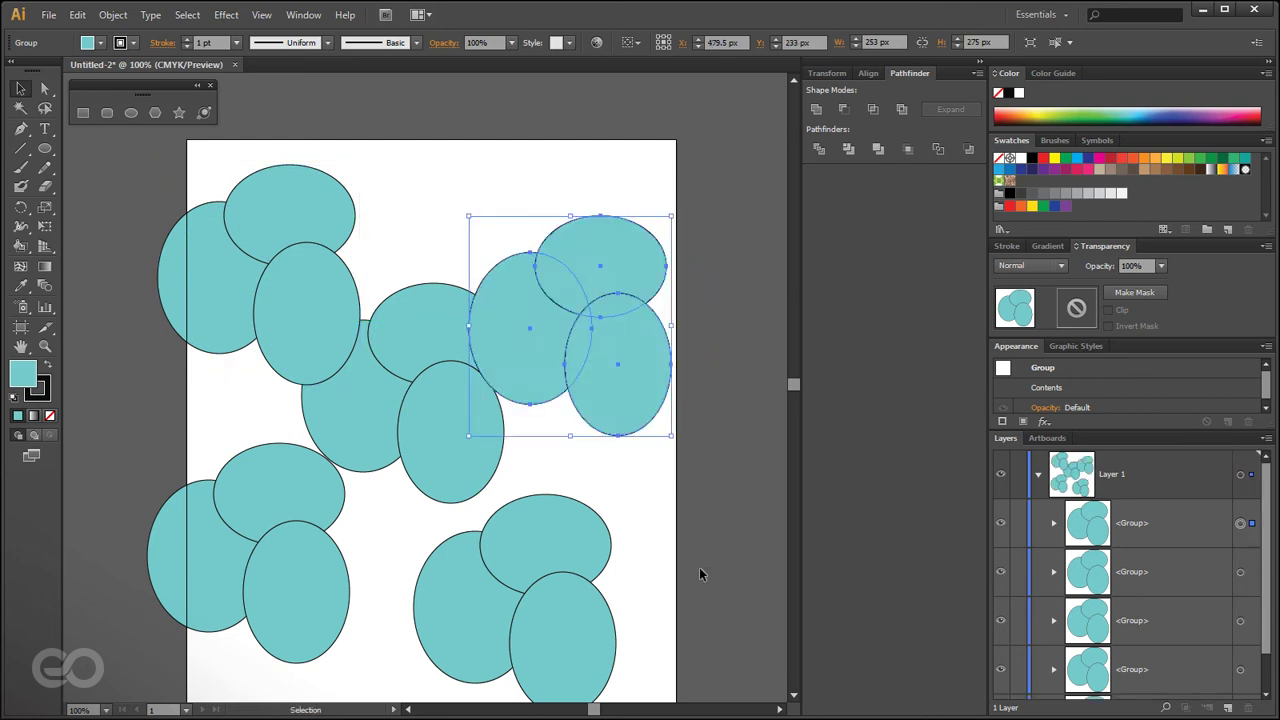
click(700, 571)
scroll(660, 572, down, 3)
scroll(656, 570, up, 1)
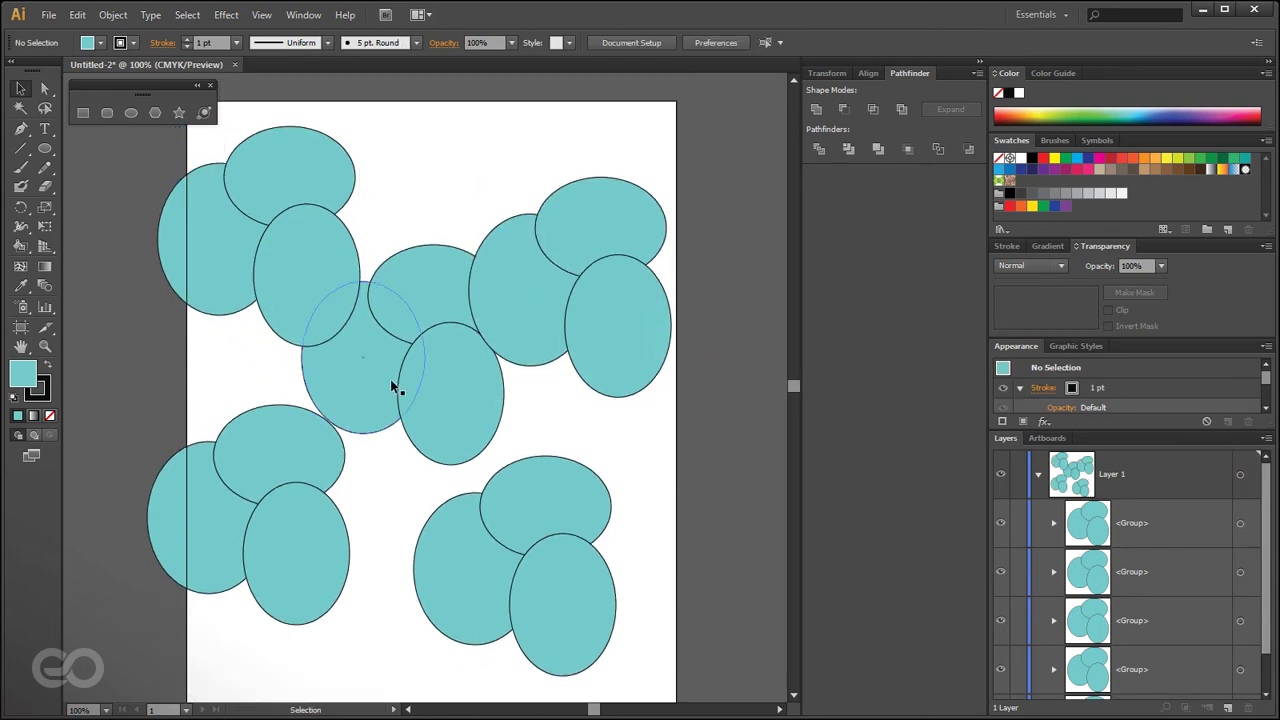
- Expand the middle group's paths, target only its wide upper ellipse while it stays grouped, and fill it with blue
click(392, 365)
scroll(425, 533, up, 1)
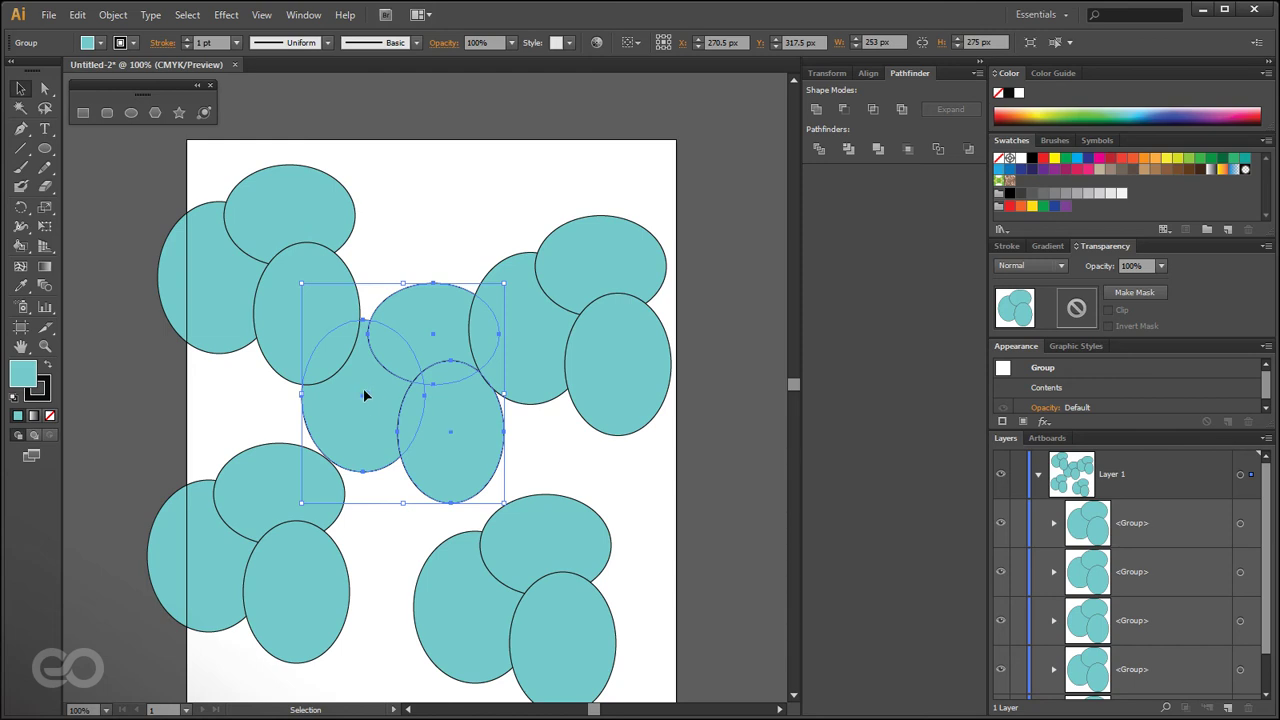
scroll(1176, 522, down, 1)
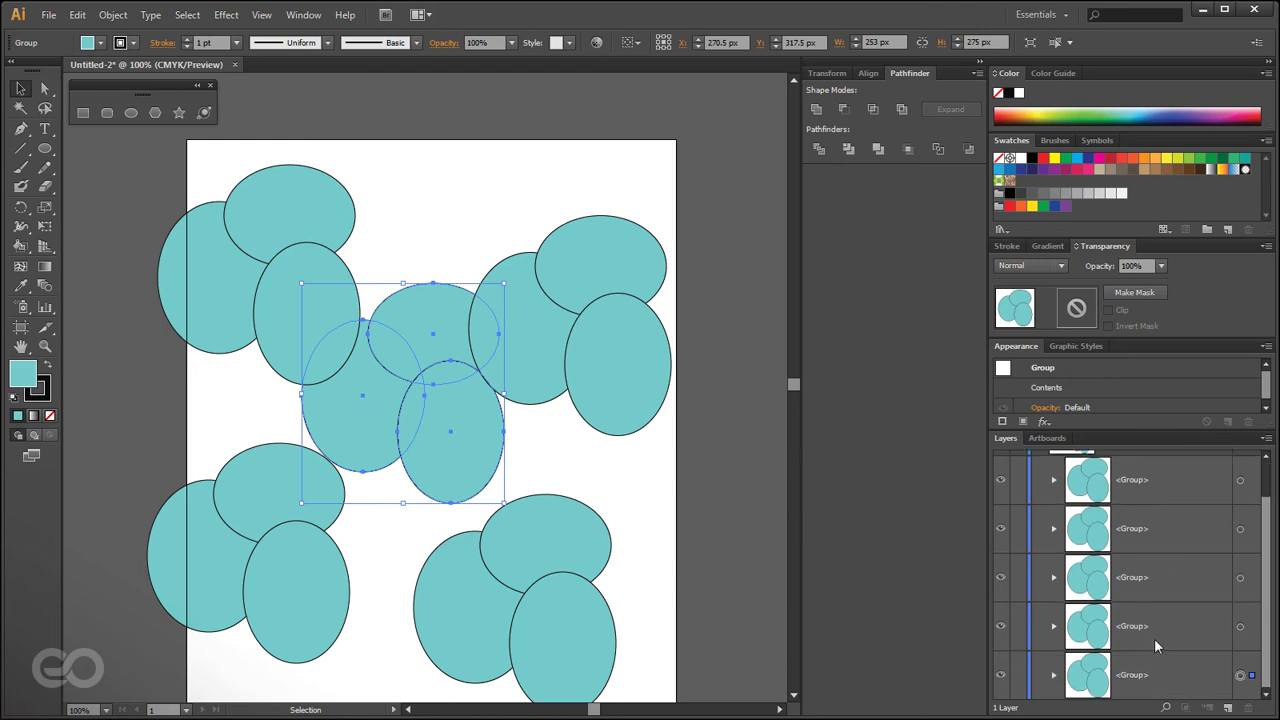
click(1053, 677)
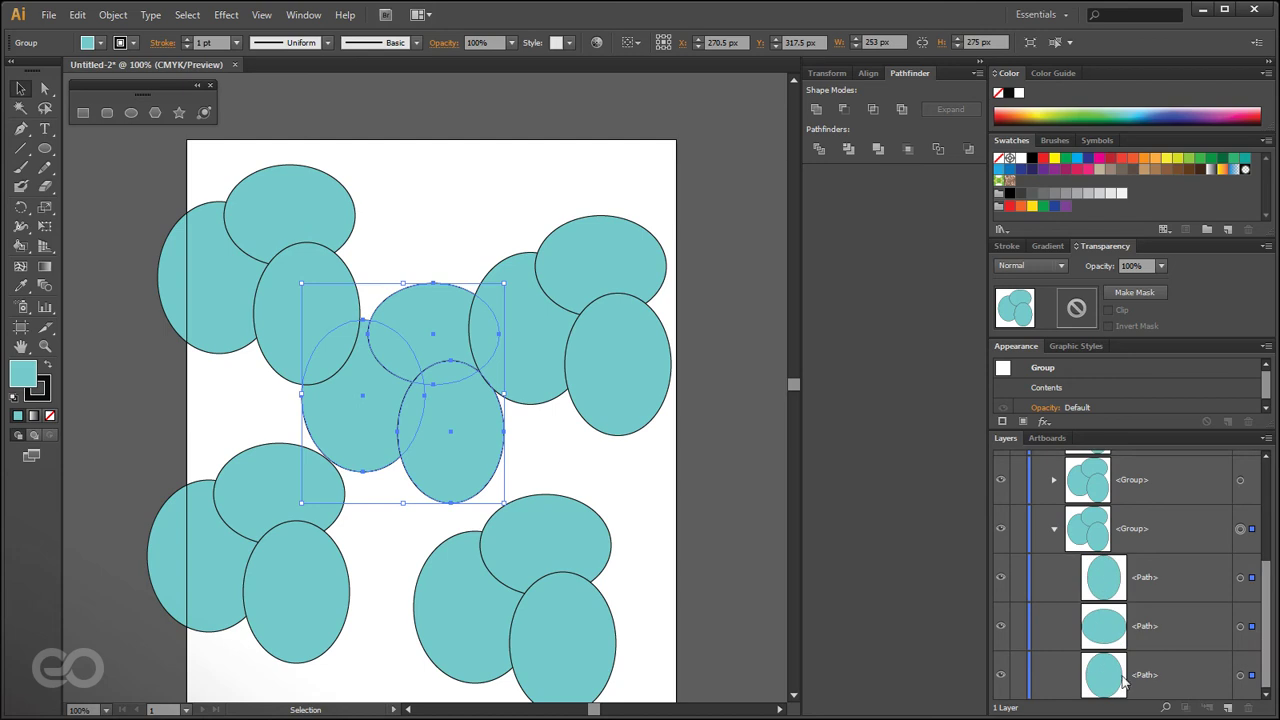
click(1240, 628)
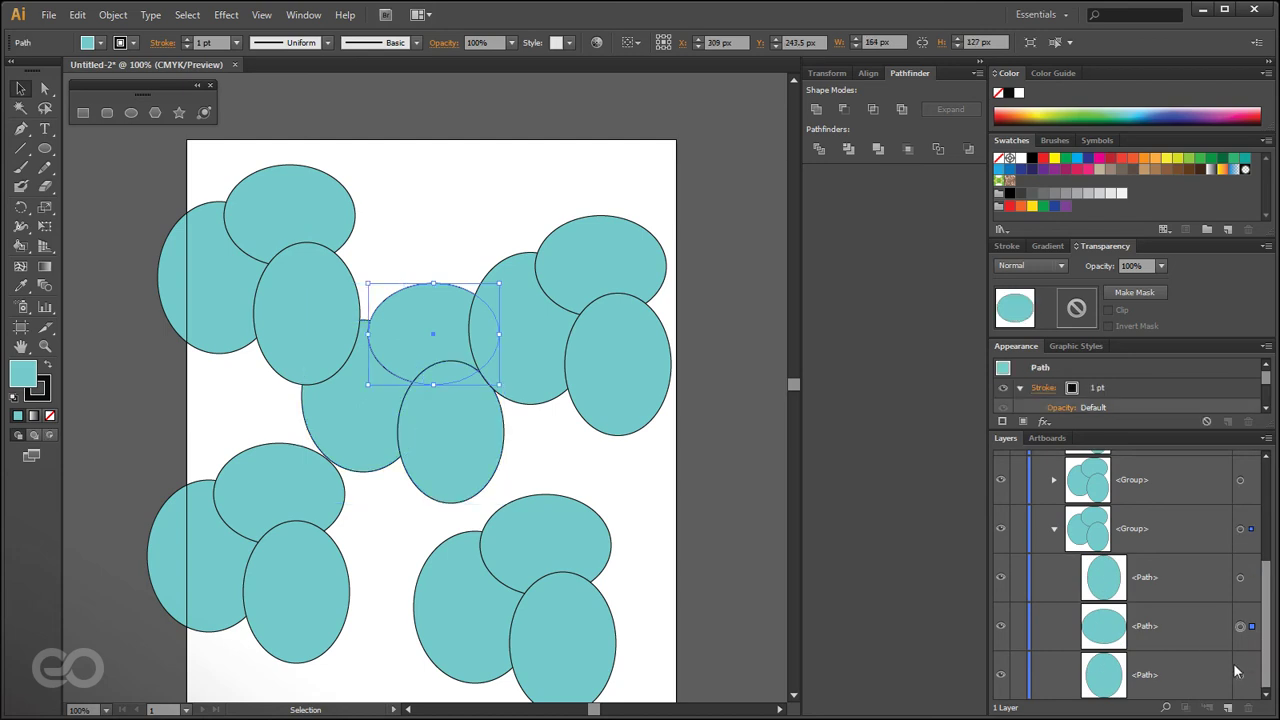
click(1240, 578)
click(1240, 627)
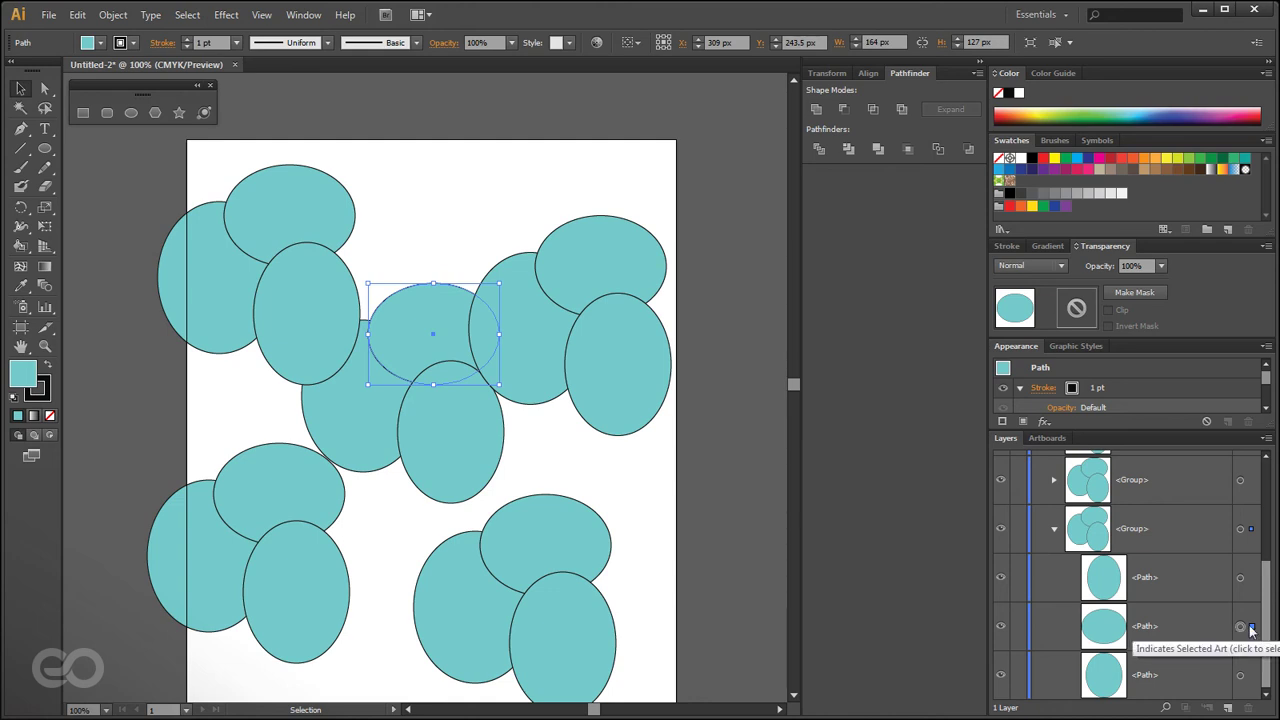
click(406, 418)
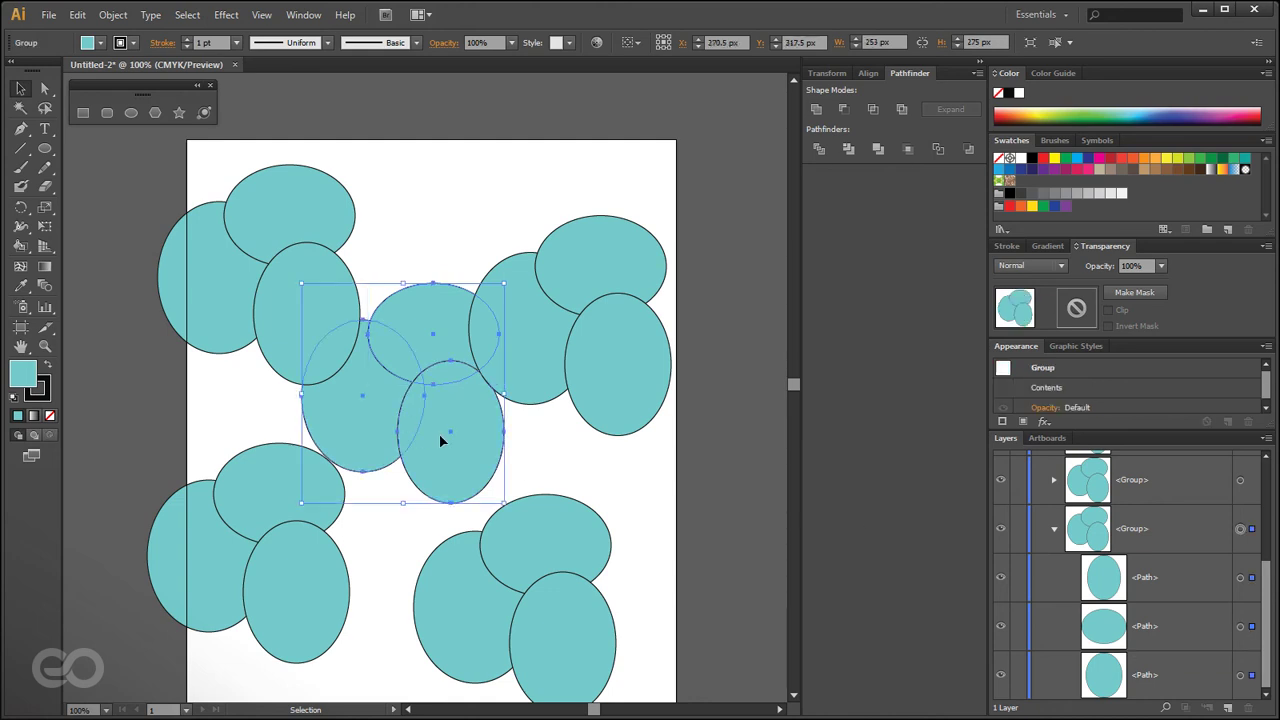
click(1240, 627)
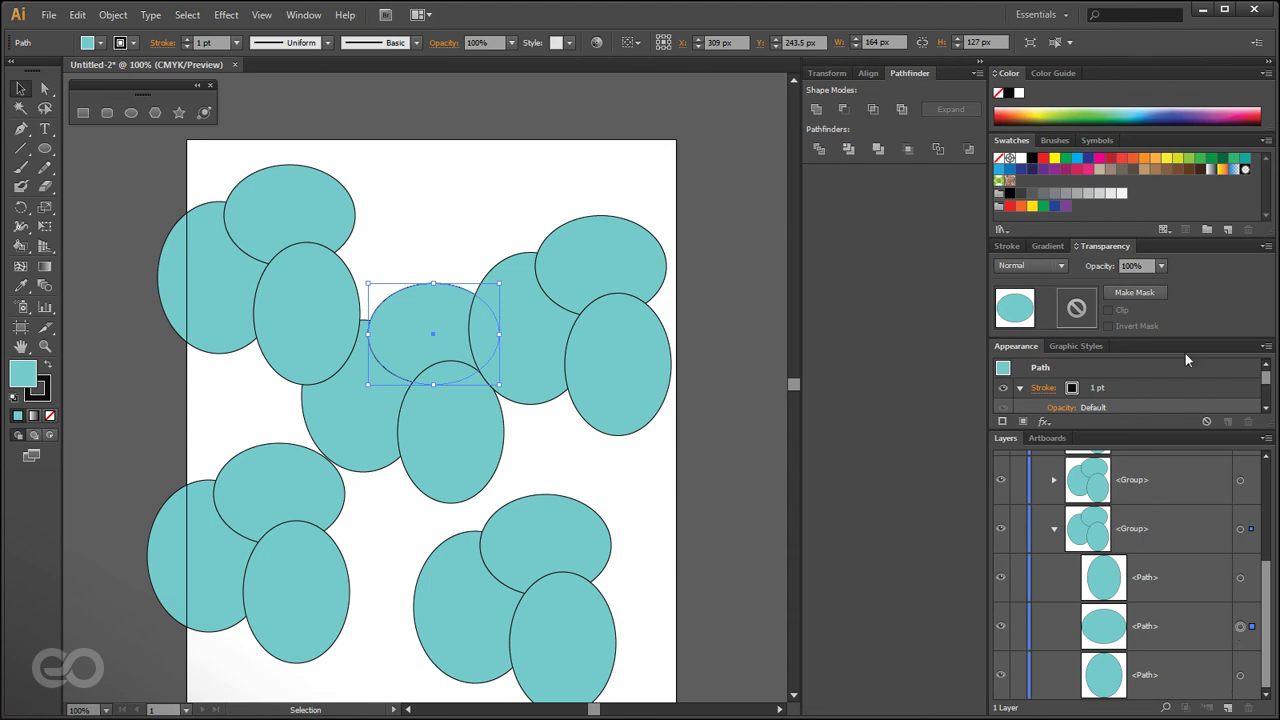
click(1161, 114)
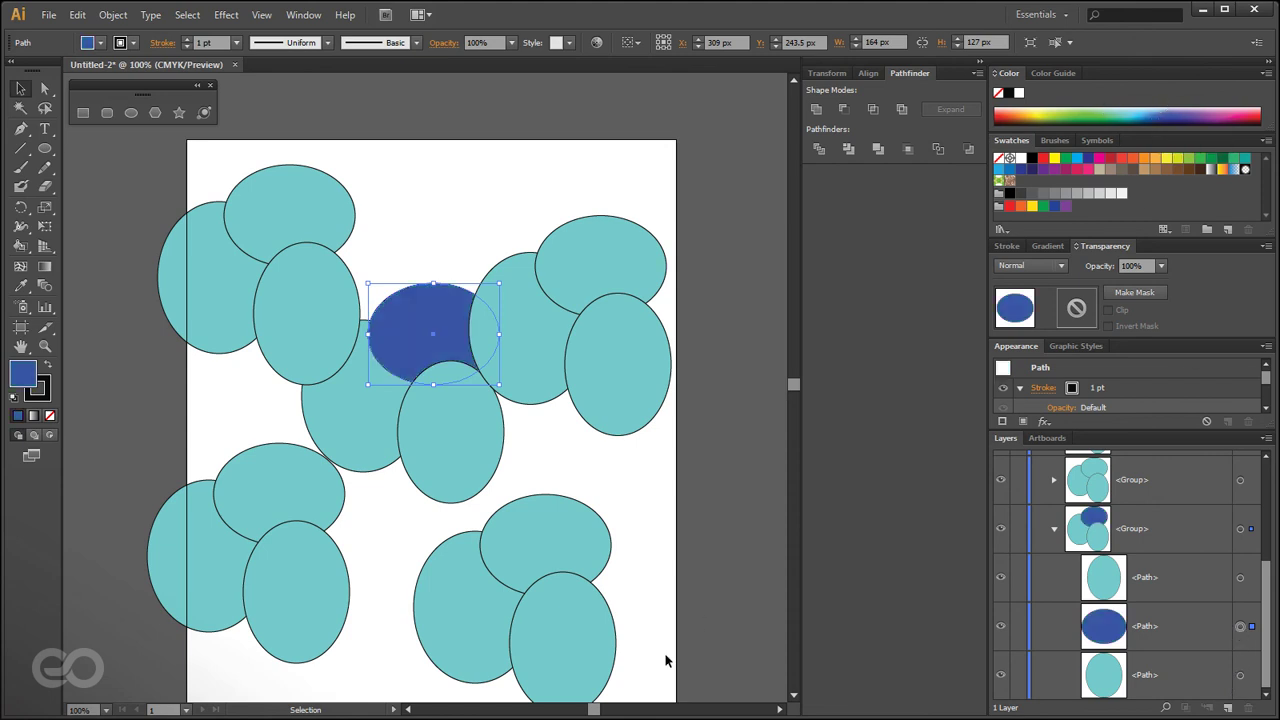
- Select the whole middle ellipse group, deselect it, and open the upper-right ellipse group in isolation mode
click(410, 430)
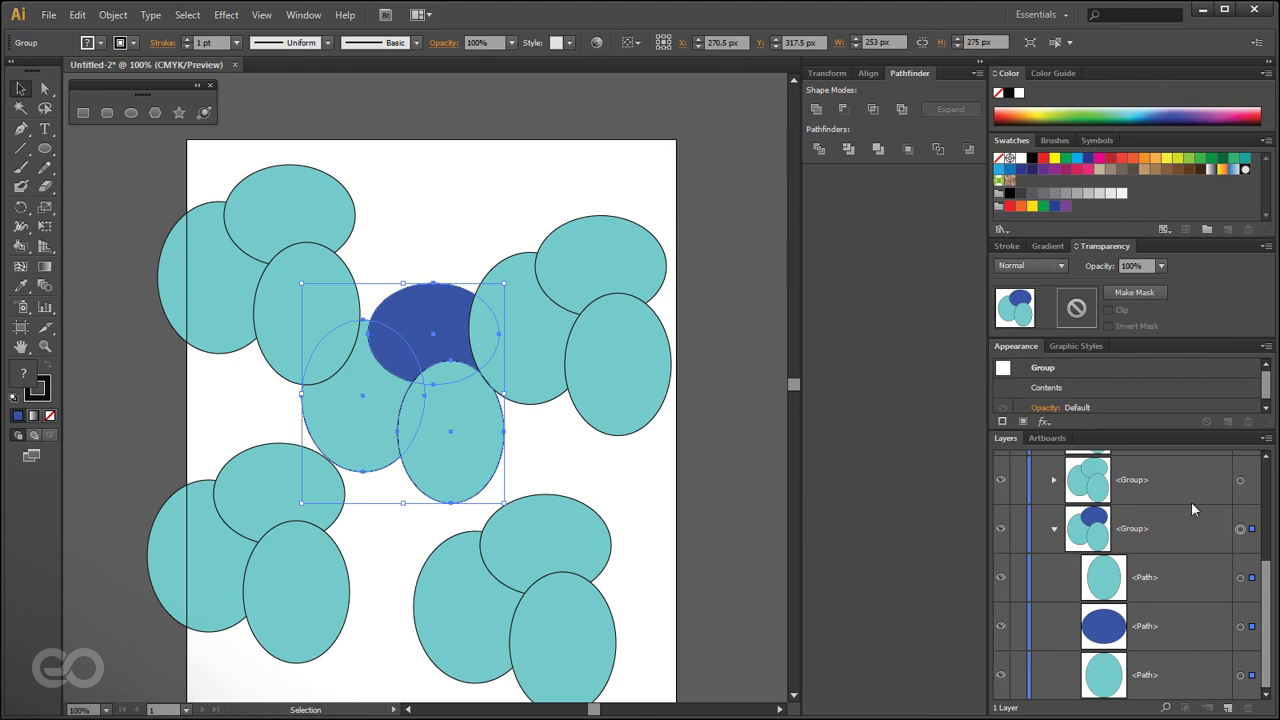
scroll(1168, 600, down, 1)
scroll(1171, 594, up, 1)
click(660, 495)
click(564, 328)
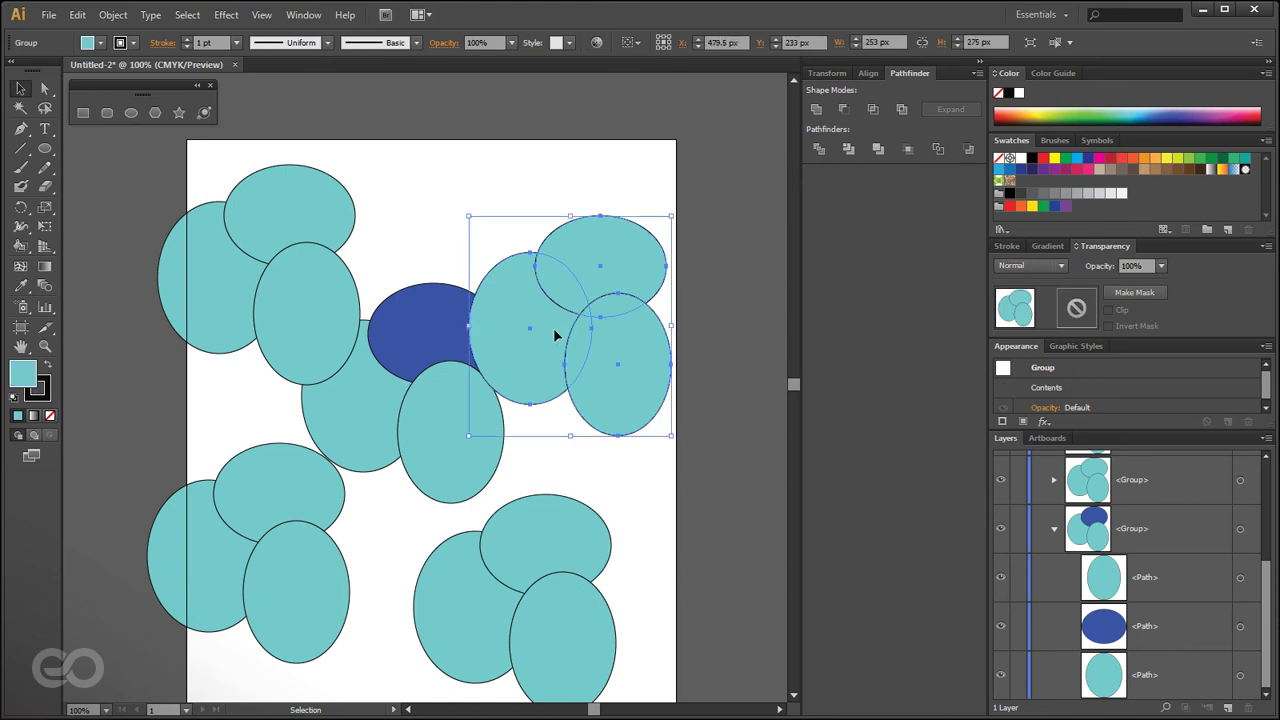
double_click(557, 328)
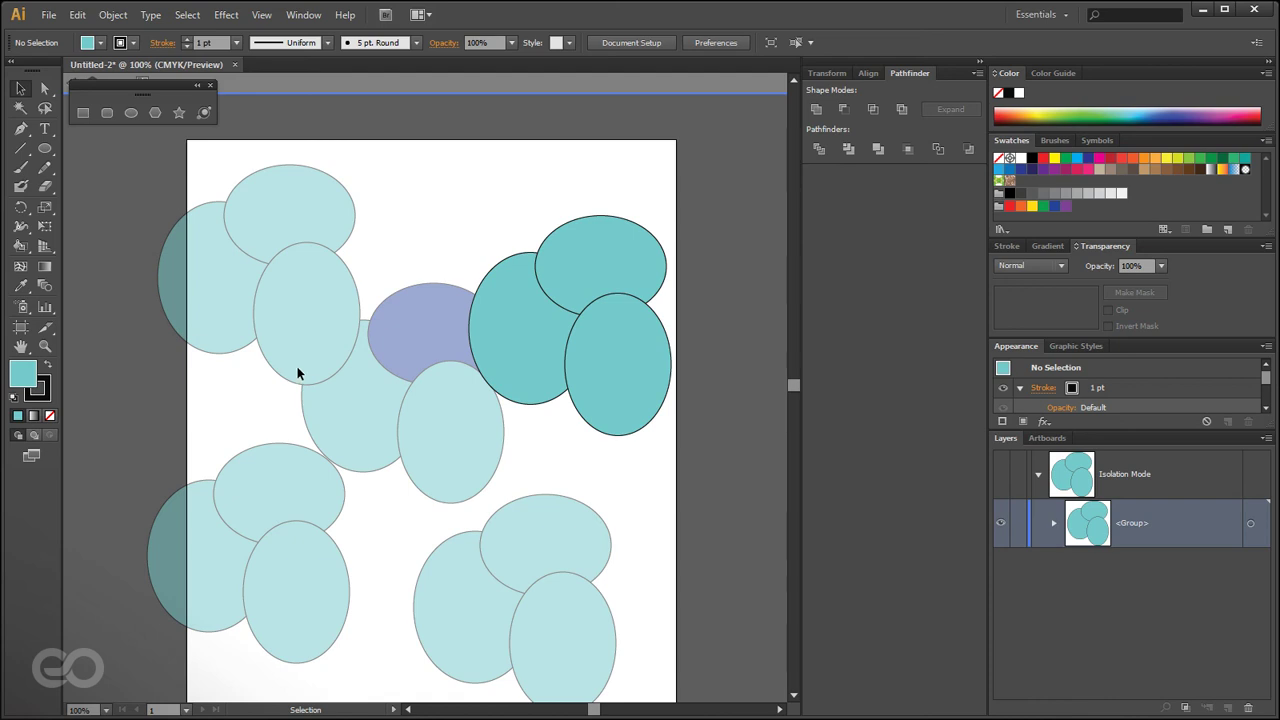
- Select the isolated group's ellipses one at a time, deselect, and move the floating shape tools clear of the isolation bar
click(522, 347)
click(725, 360)
click(634, 378)
click(485, 330)
click(620, 262)
click(641, 378)
click(510, 375)
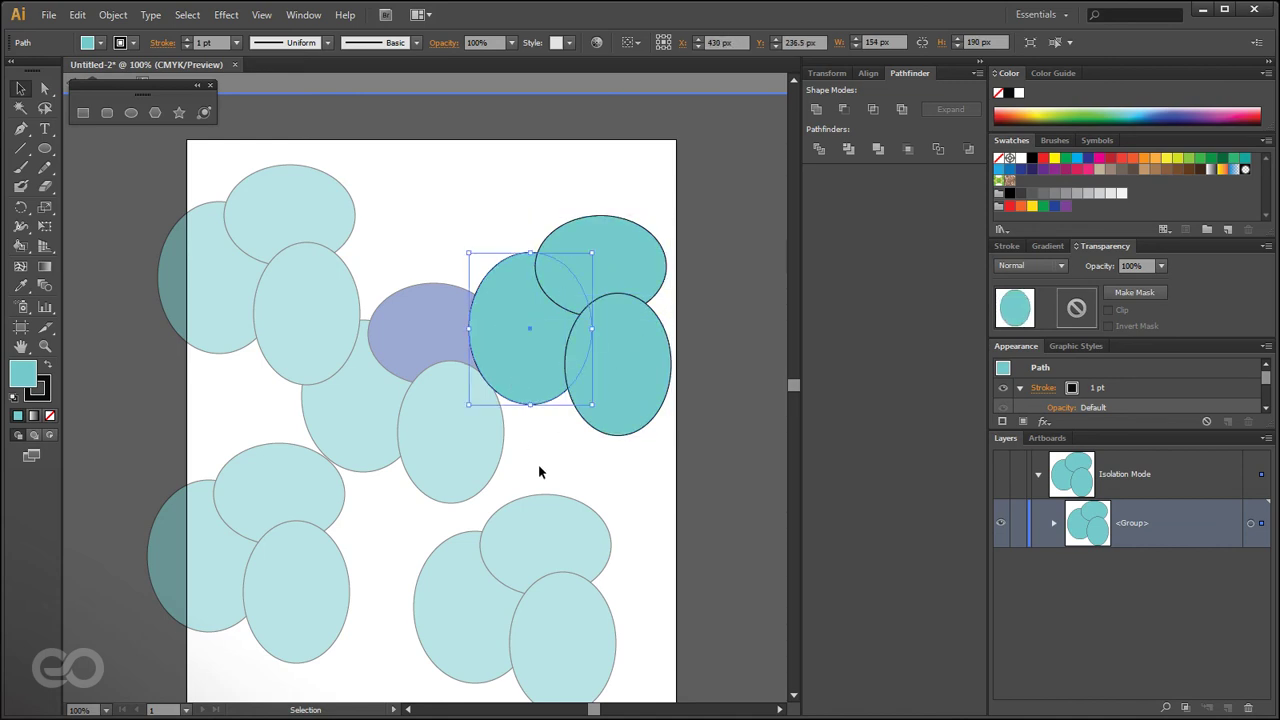
click(618, 477)
drag(168, 90, 163, 121)
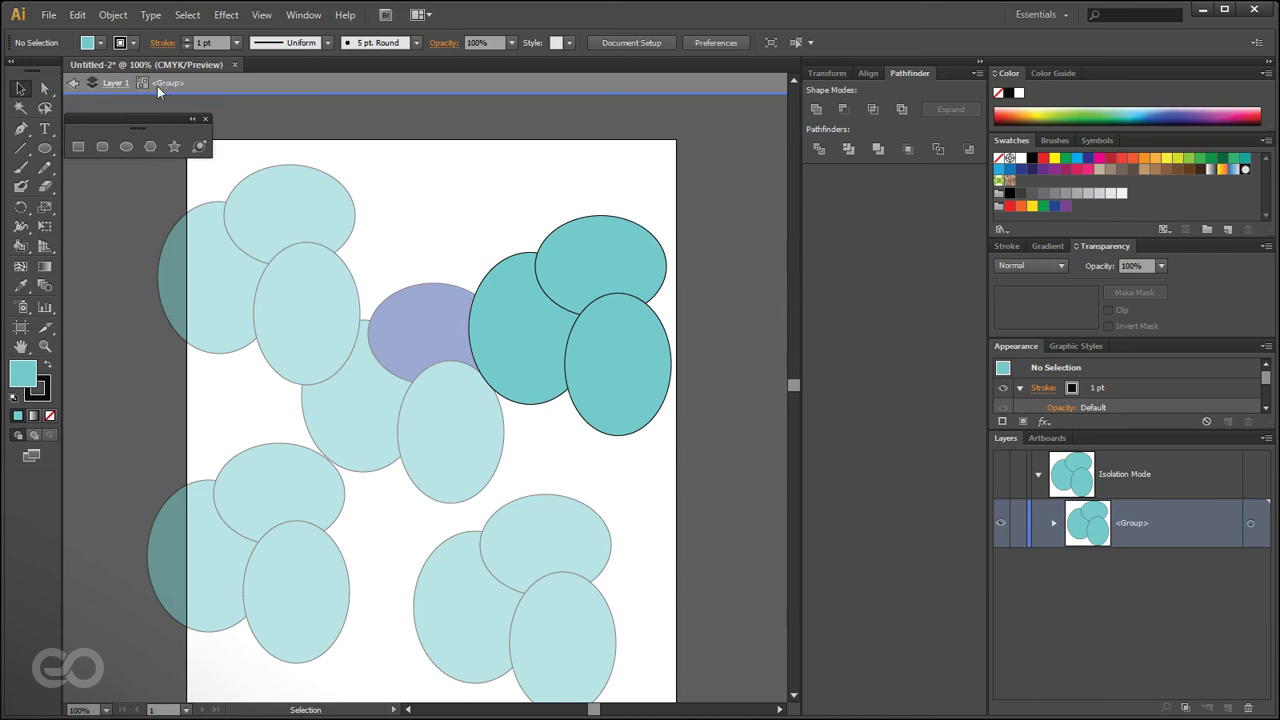
- Fill the isolated group's wide upper ellipse with green and its front lower ellipse with very dark teal
click(526, 318)
click(652, 278)
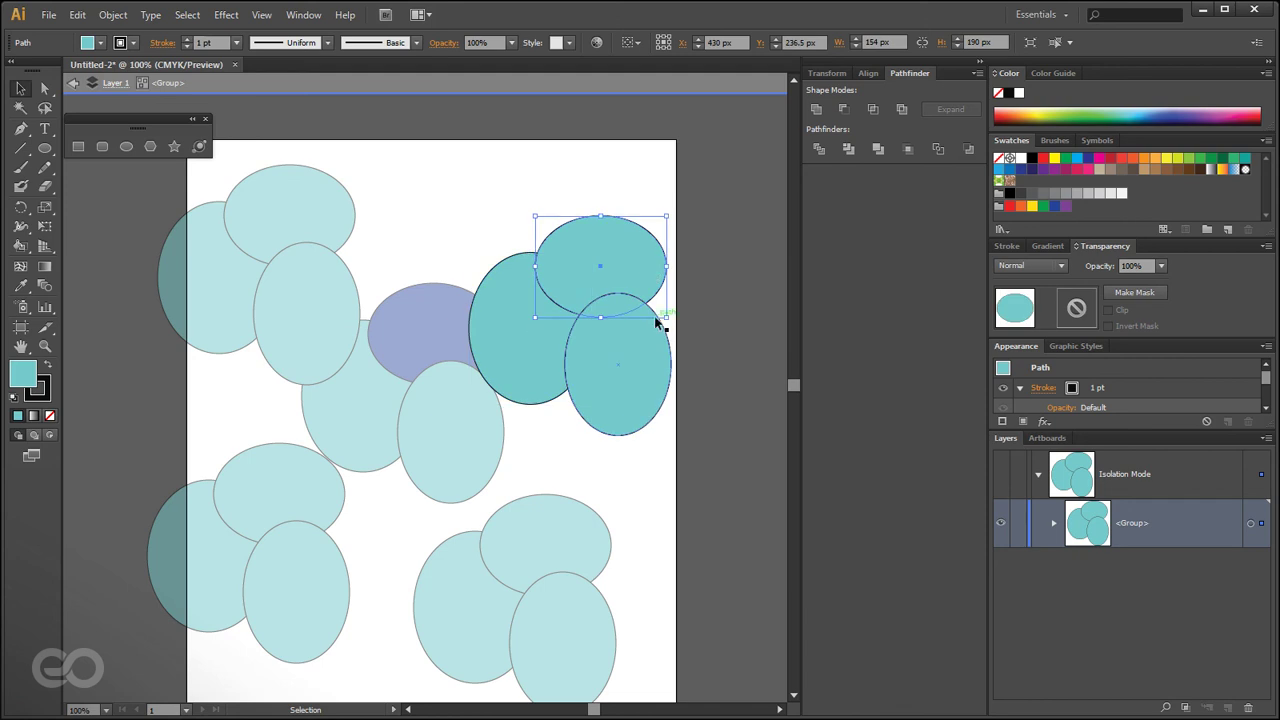
click(1079, 104)
click(655, 370)
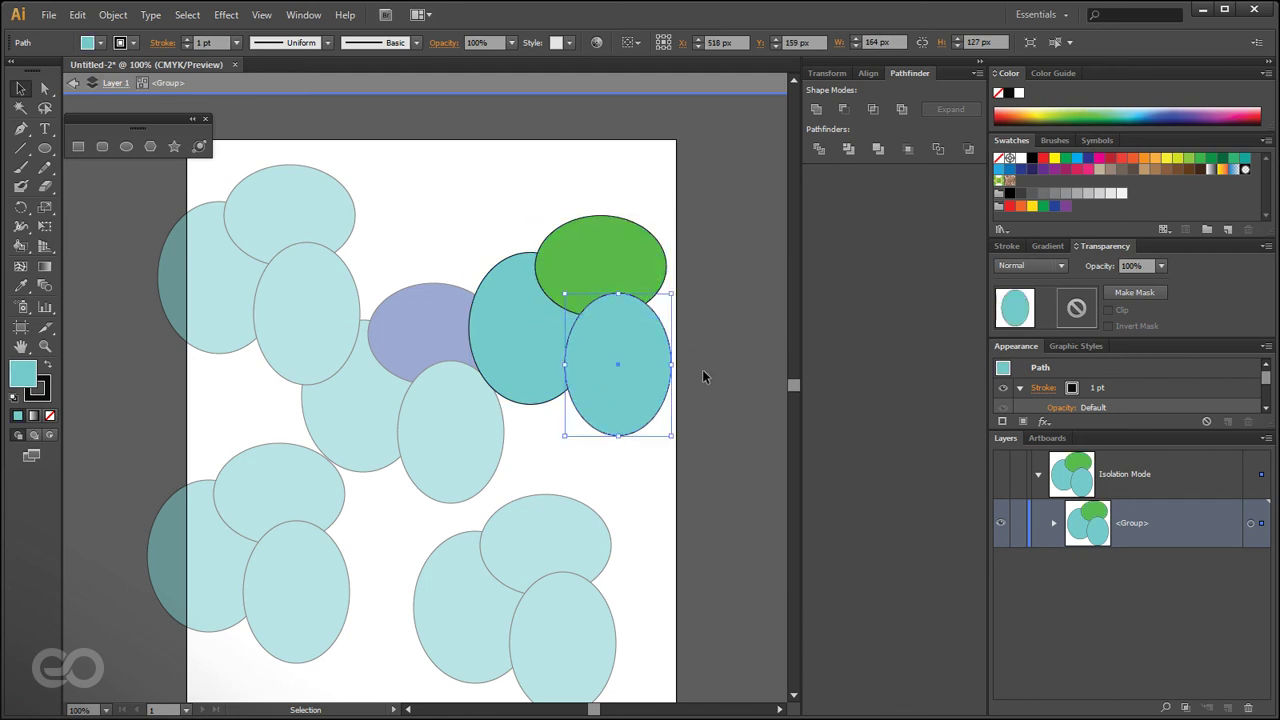
click(1088, 170)
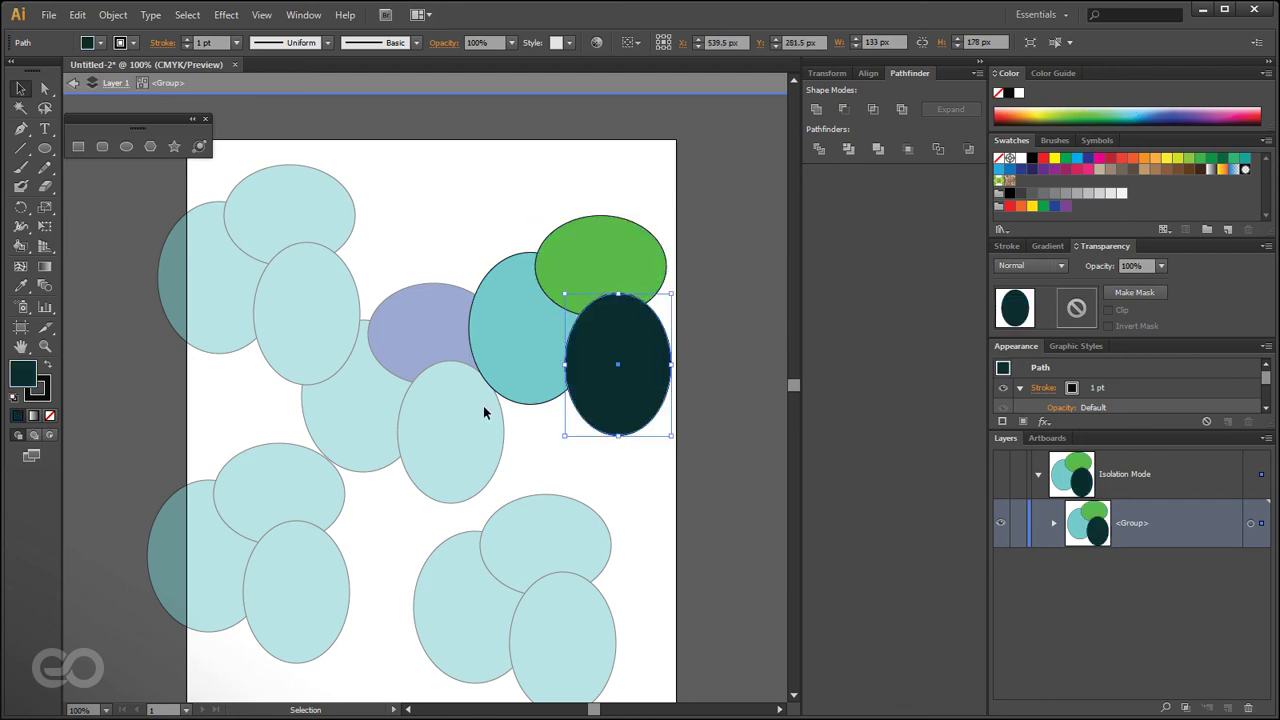
- Subtract the dark front ellipse from the teal ellipse with Minus Front and step out of the group to Layer 1
key(ctrl+a)
click(843, 108)
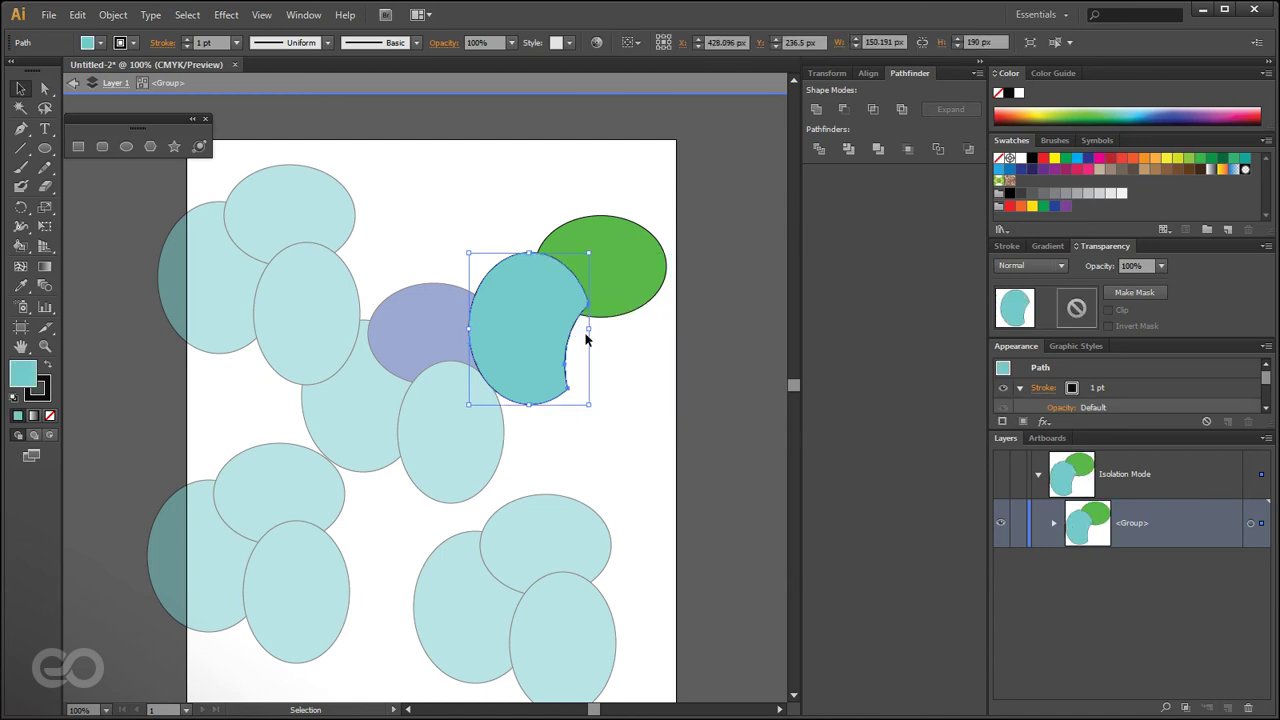
click(73, 83)
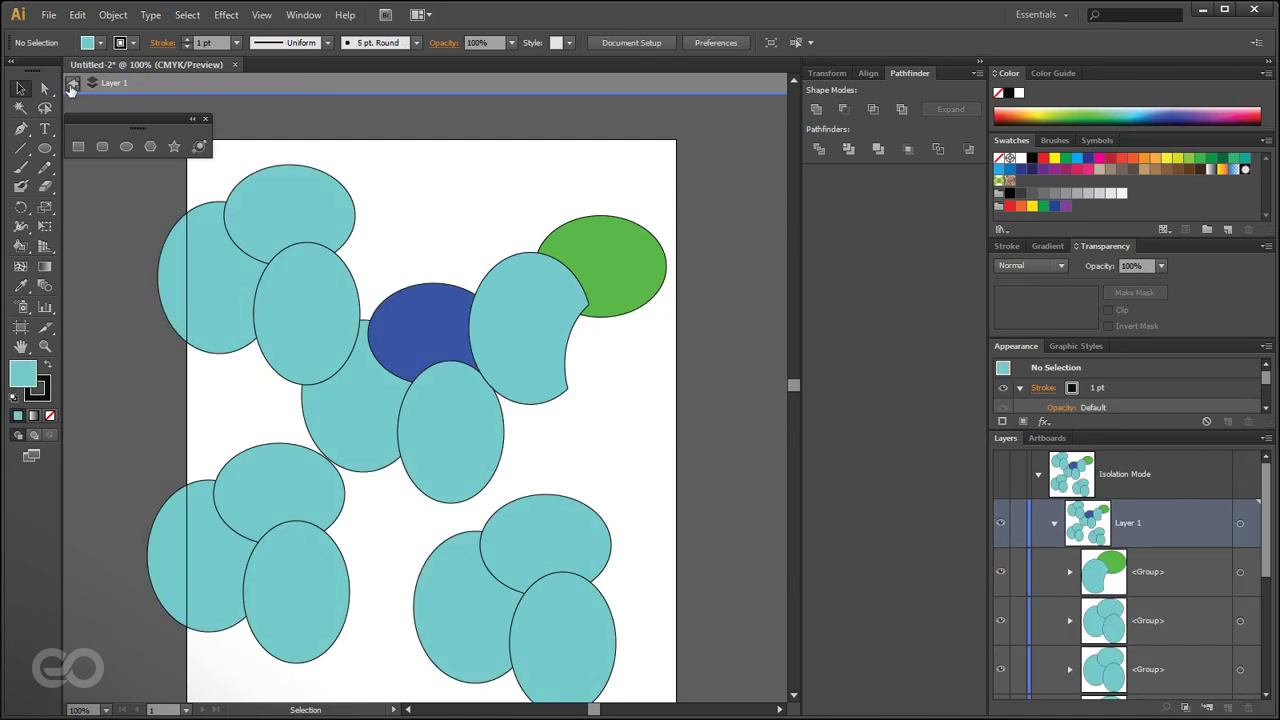
drag(567, 385, 548, 345)
key(ctrl+z)
click(716, 536)
- Isolate the lower-left ellipse group, delete its wide upper ellipse, and exit isolation mode
double_click(240, 514)
click(256, 534)
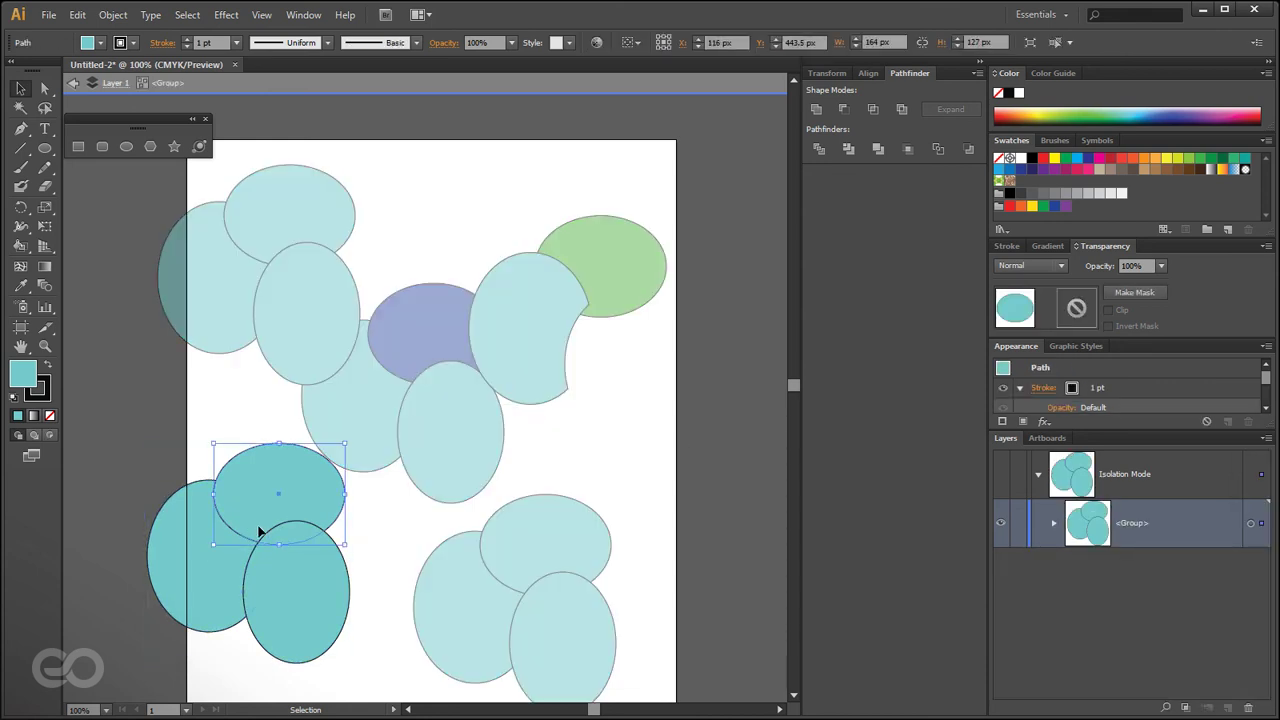
key(Delete)
double_click(103, 96)
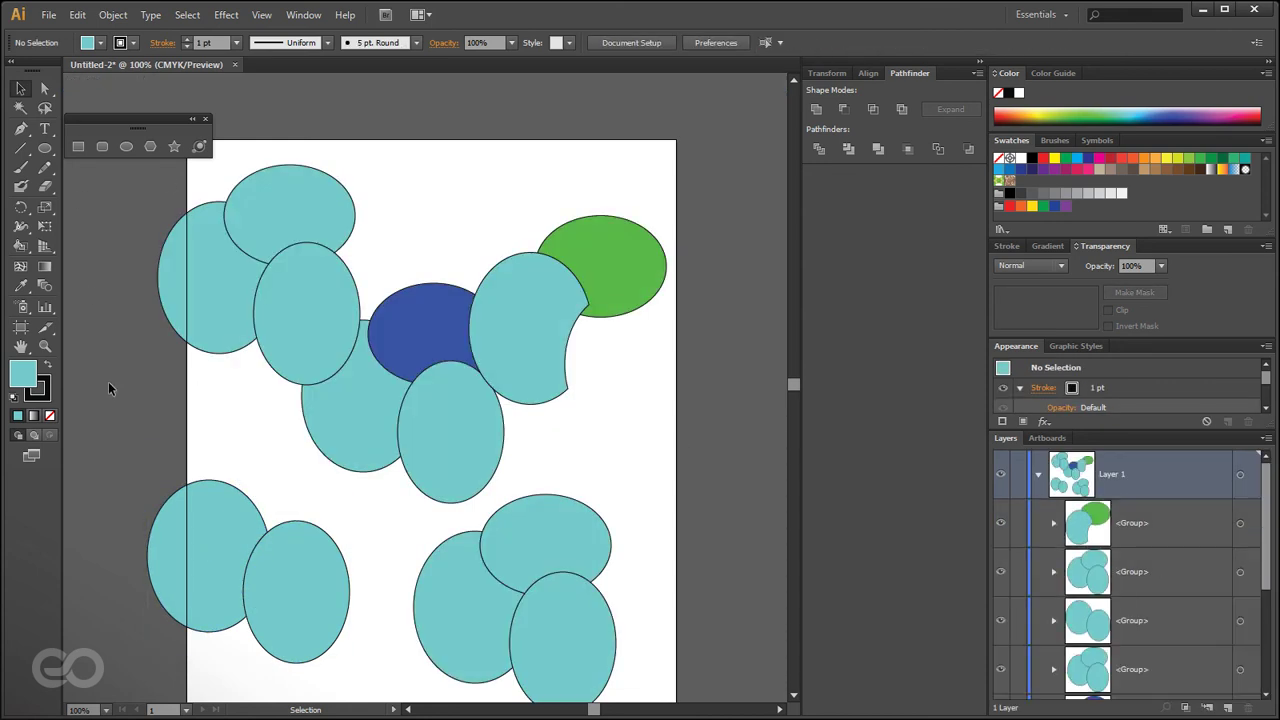
- Delete all five ellipse groups from the artboard
scroll(401, 505, down, 1)
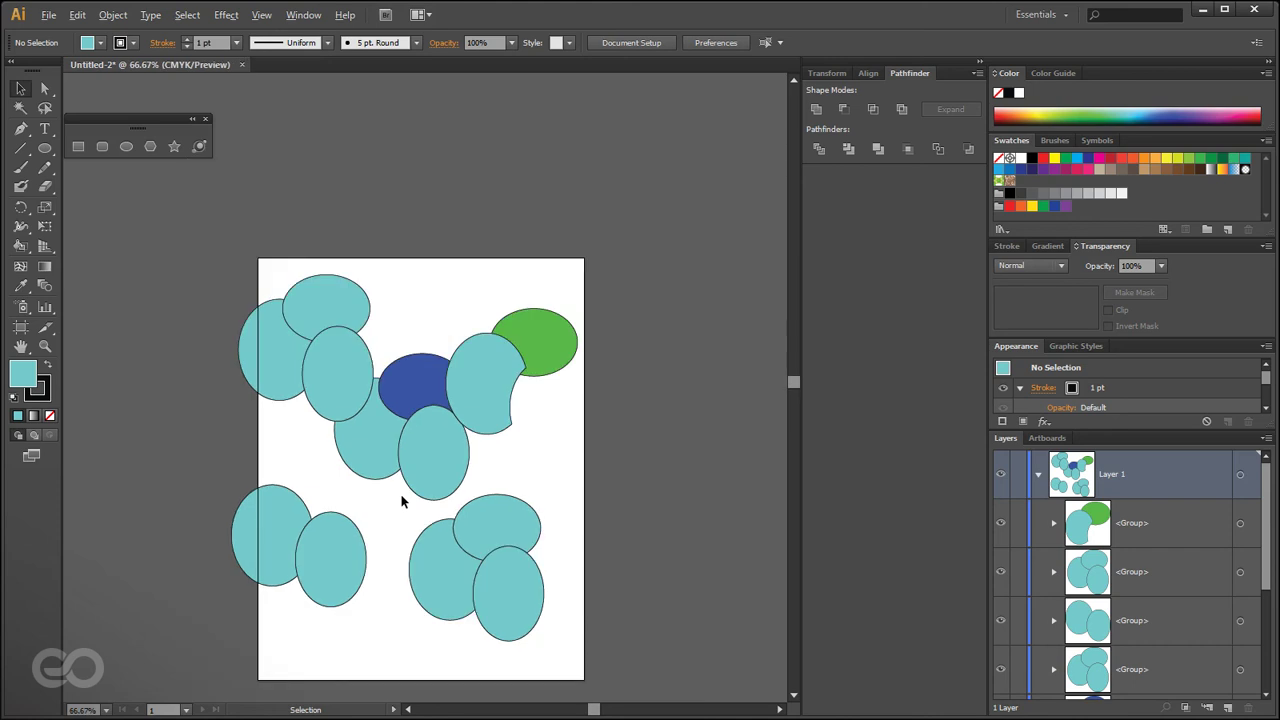
key(alt)
scroll(446, 517, down, 1)
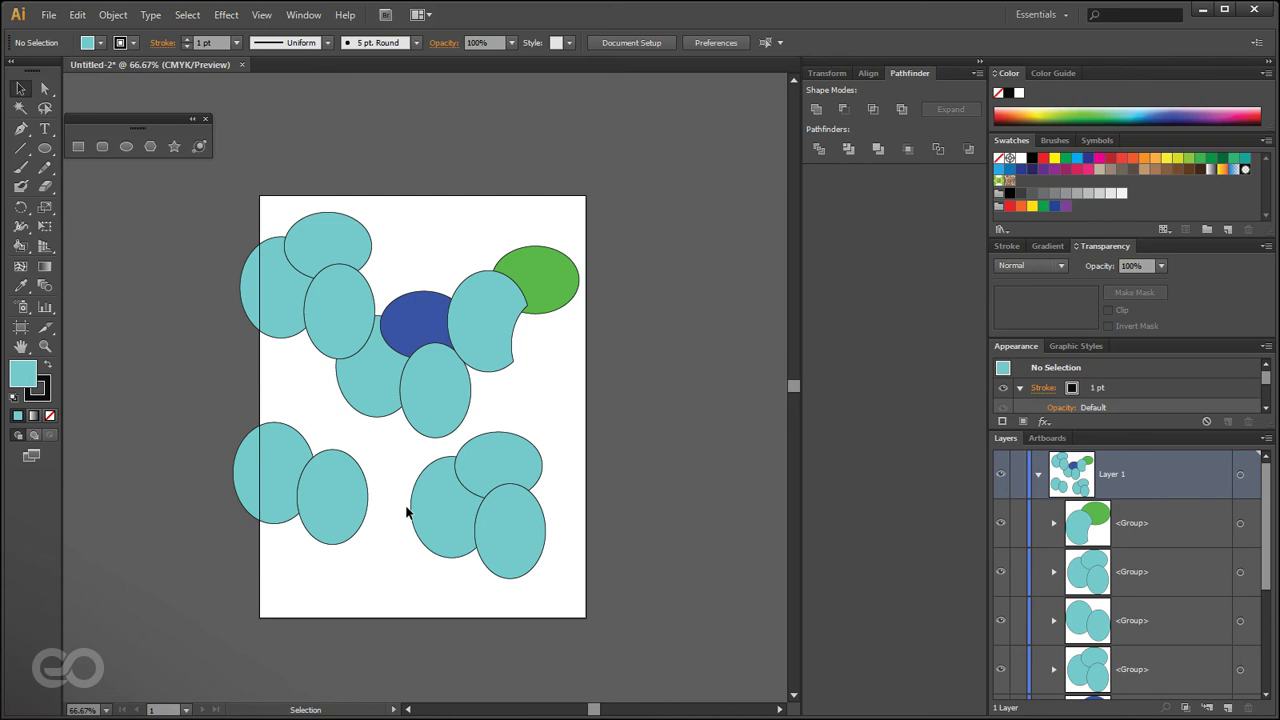
scroll(368, 406, up, 1)
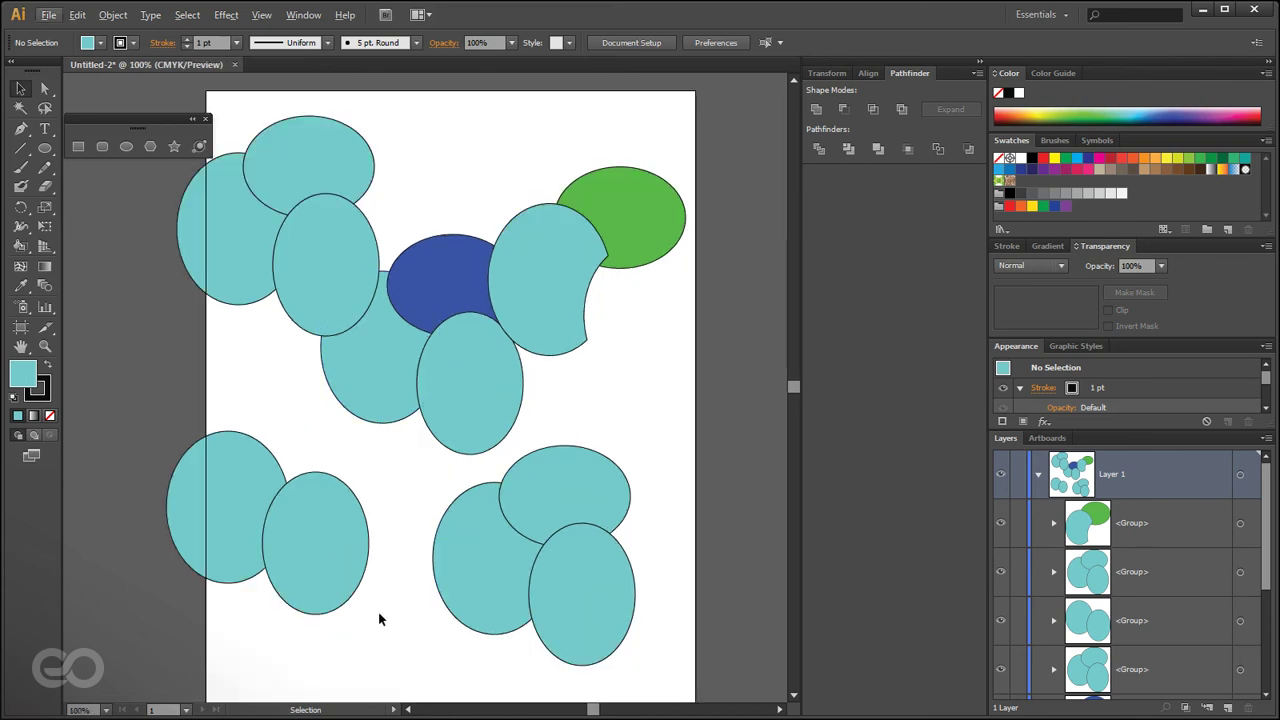
click(538, 624)
key(Delete)
click(466, 309)
key(Delete)
click(591, 271)
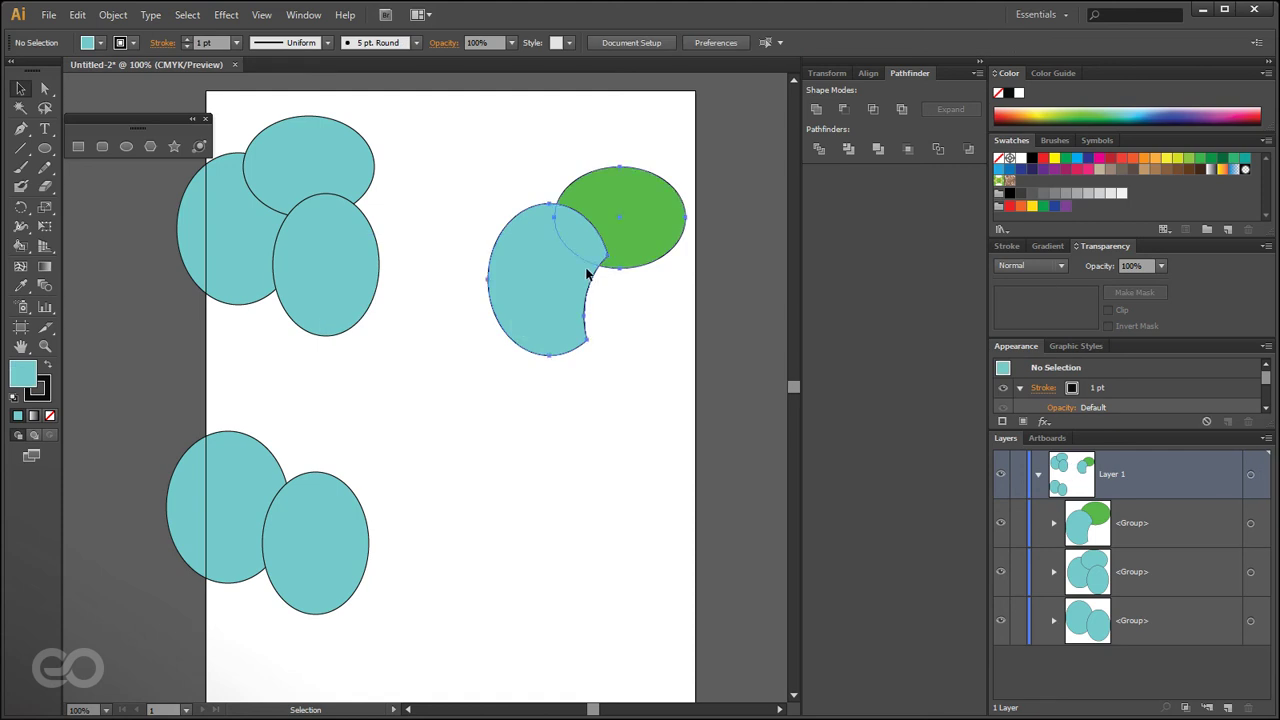
key(Delete)
click(288, 243)
key(Delete)
click(241, 506)
key(Delete)
- Draw a teal circle about 372 px in diameter and move it to the horizontal centre of the page
key(l)
drag(382, 320, 680, 617)
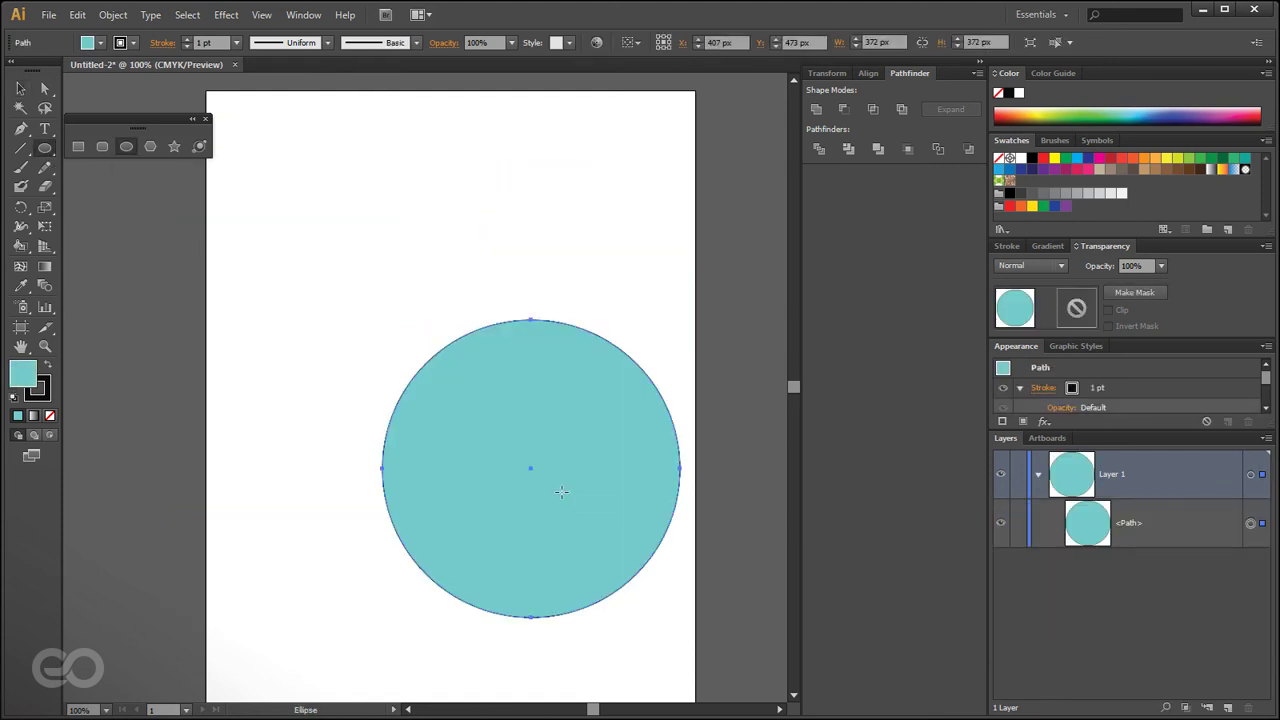
key(v)
drag(549, 482, 468, 420)
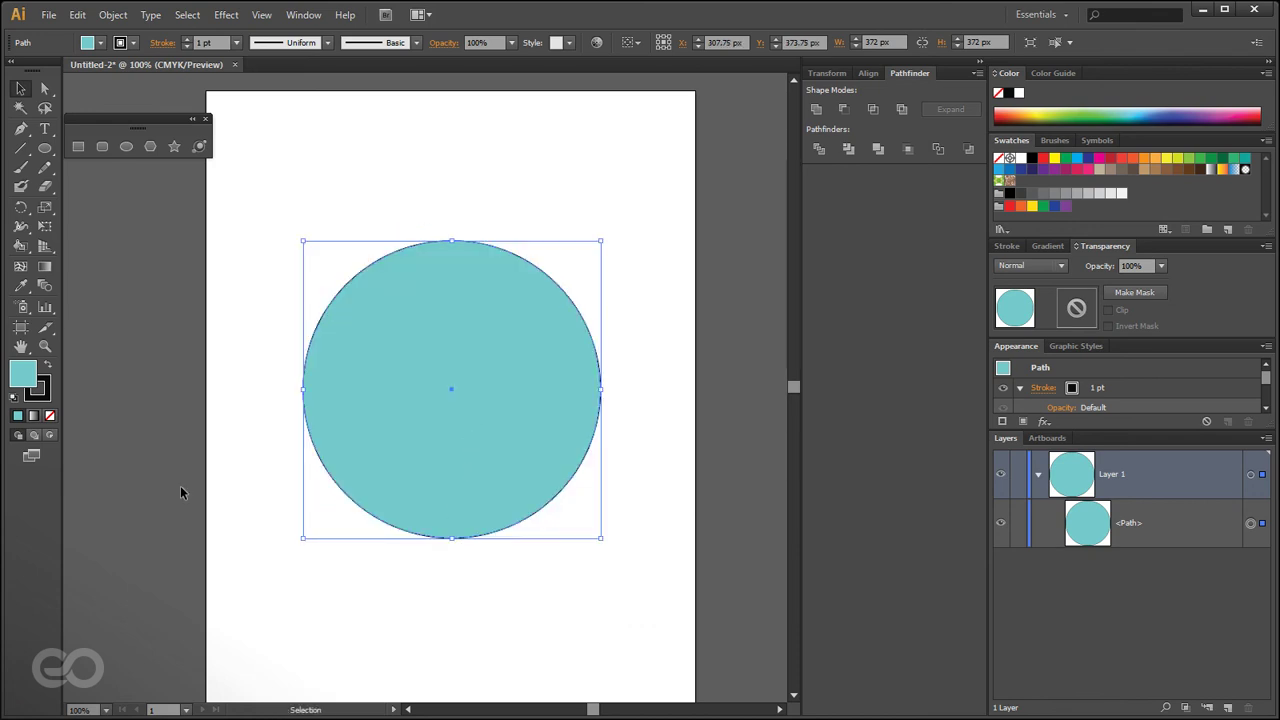
- Draw a teal rectangle about 460 × 244 px across the circle and shift it slightly to centre it vertically on the circle
click(78, 176)
drag(44, 148, 108, 151)
drag(262, 288, 631, 483)
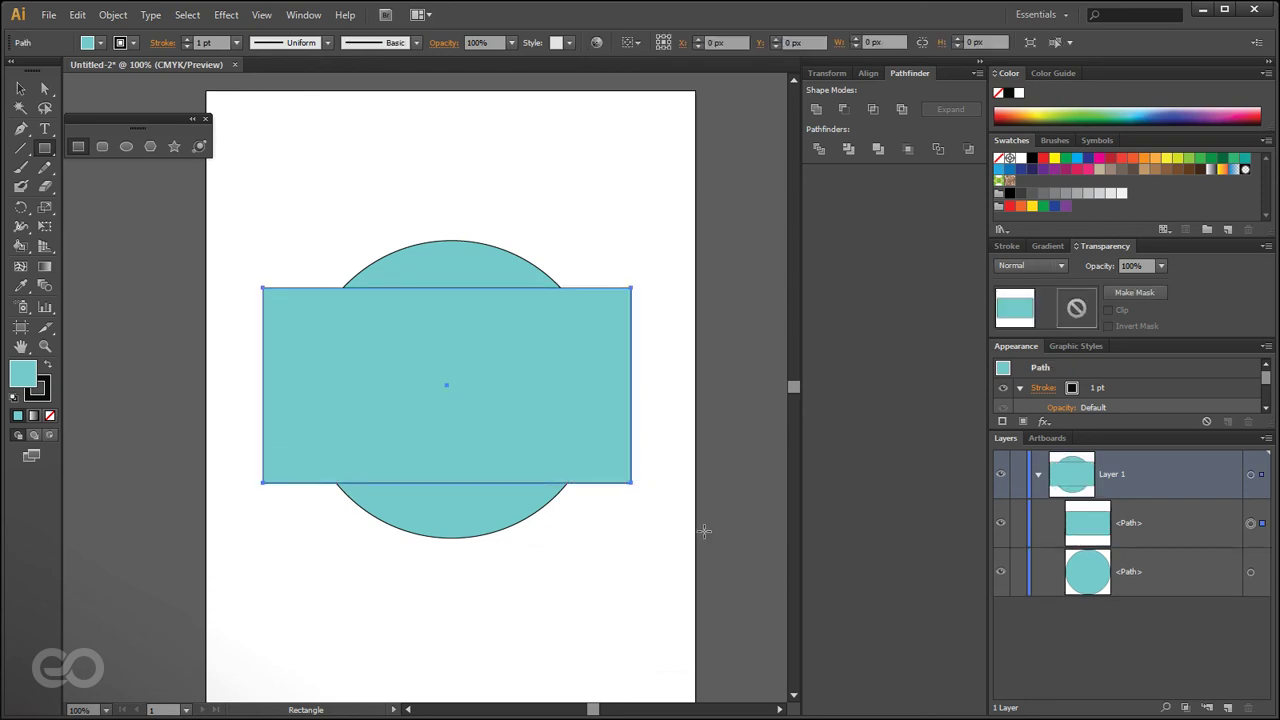
key(v)
click(166, 476)
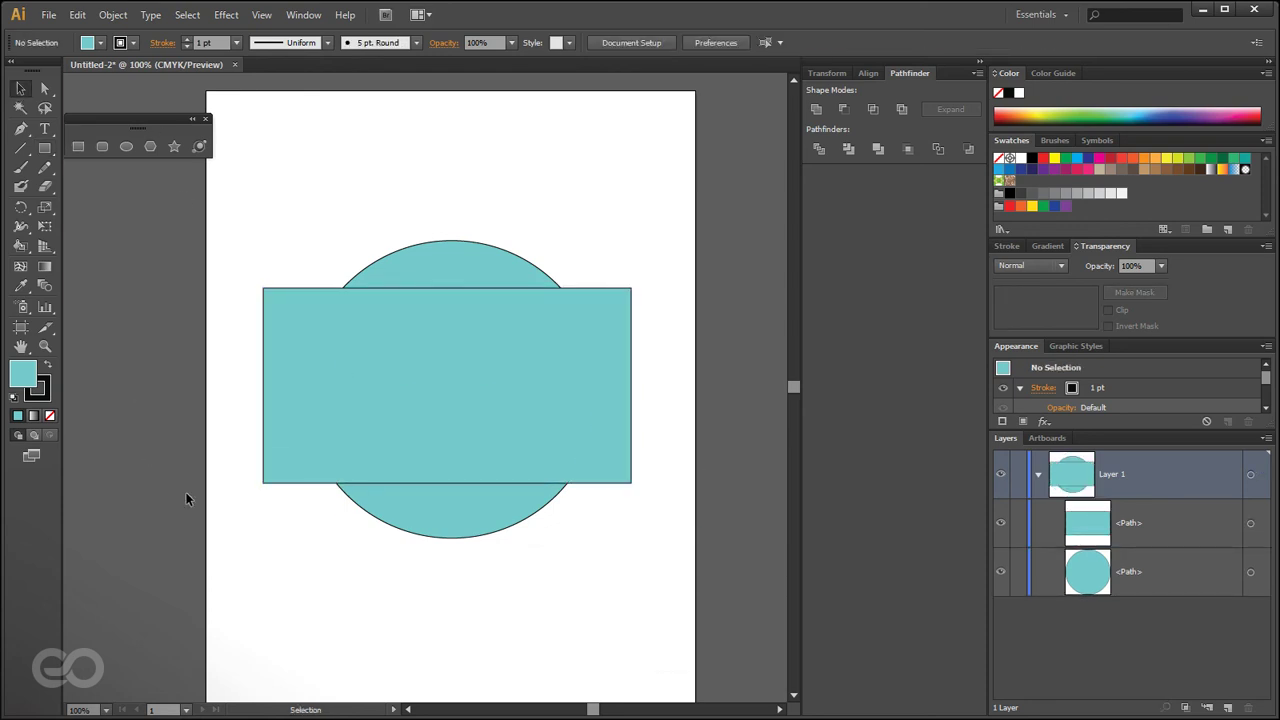
drag(460, 370, 454, 374)
- Make a clipping mask from the circle and the rectangle above it, and deselect the result
click(457, 277)
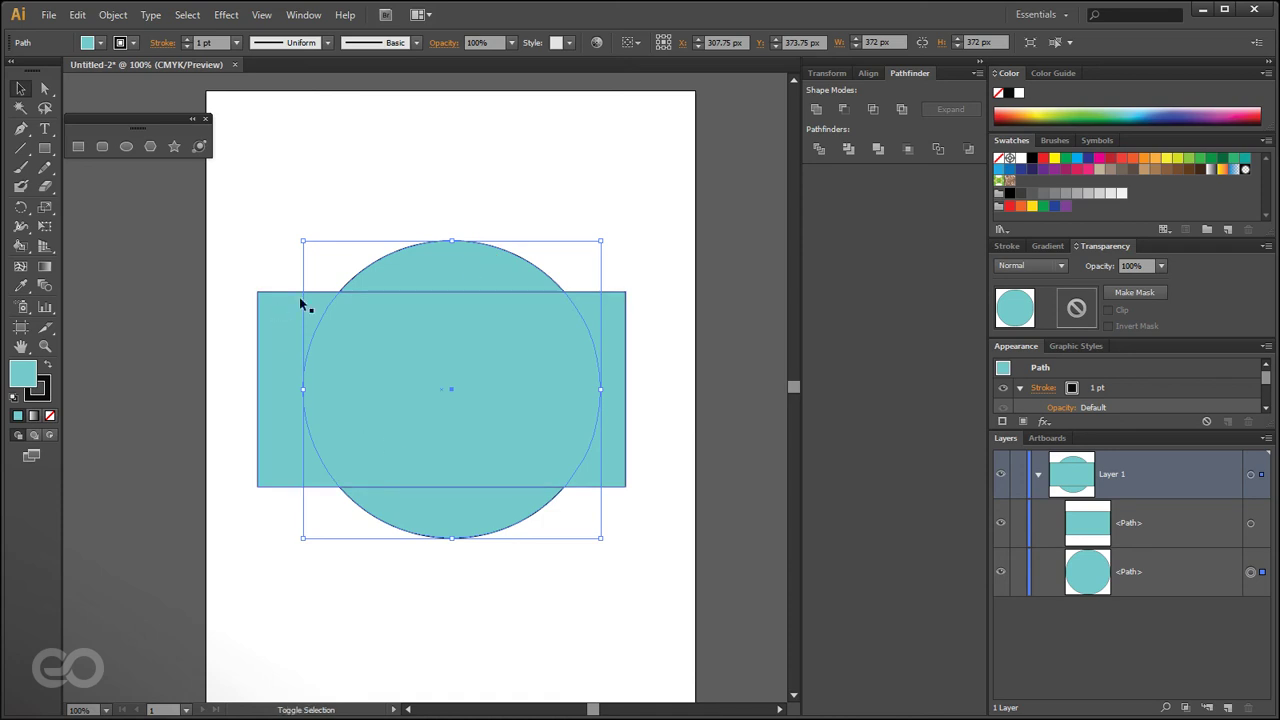
shift+click(280, 370)
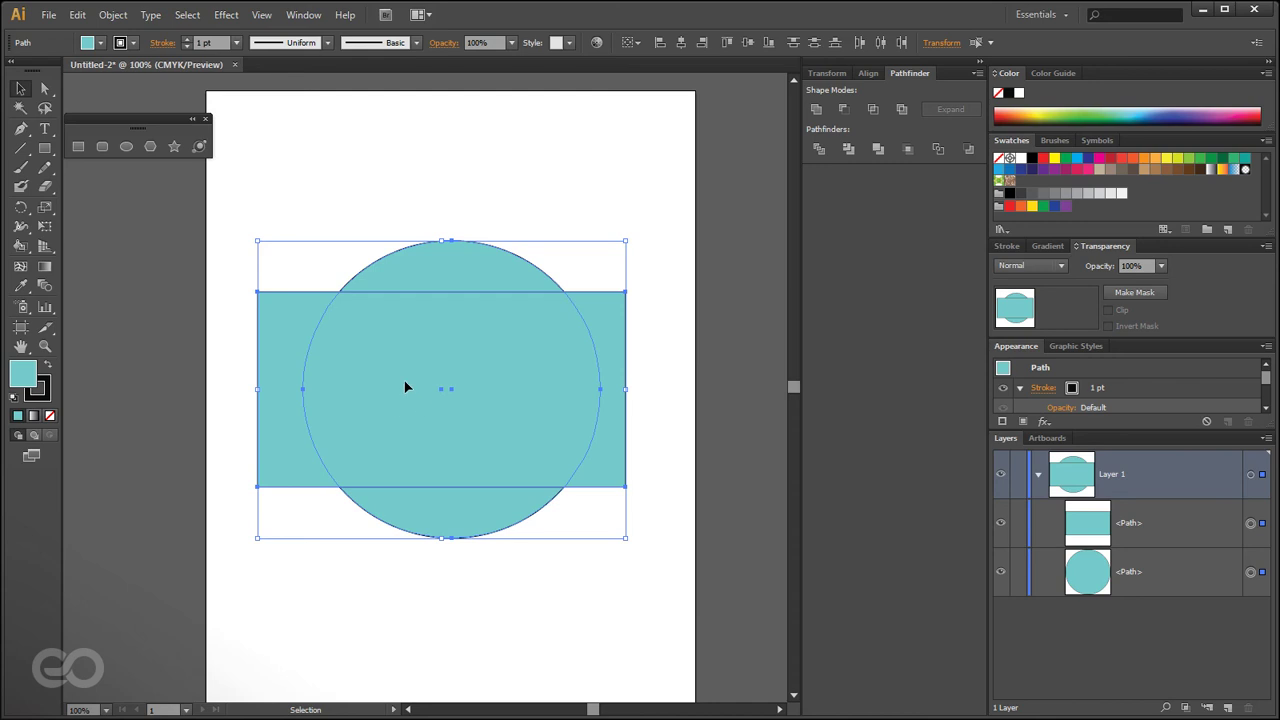
click(113, 15)
mouse_move(119, 490)
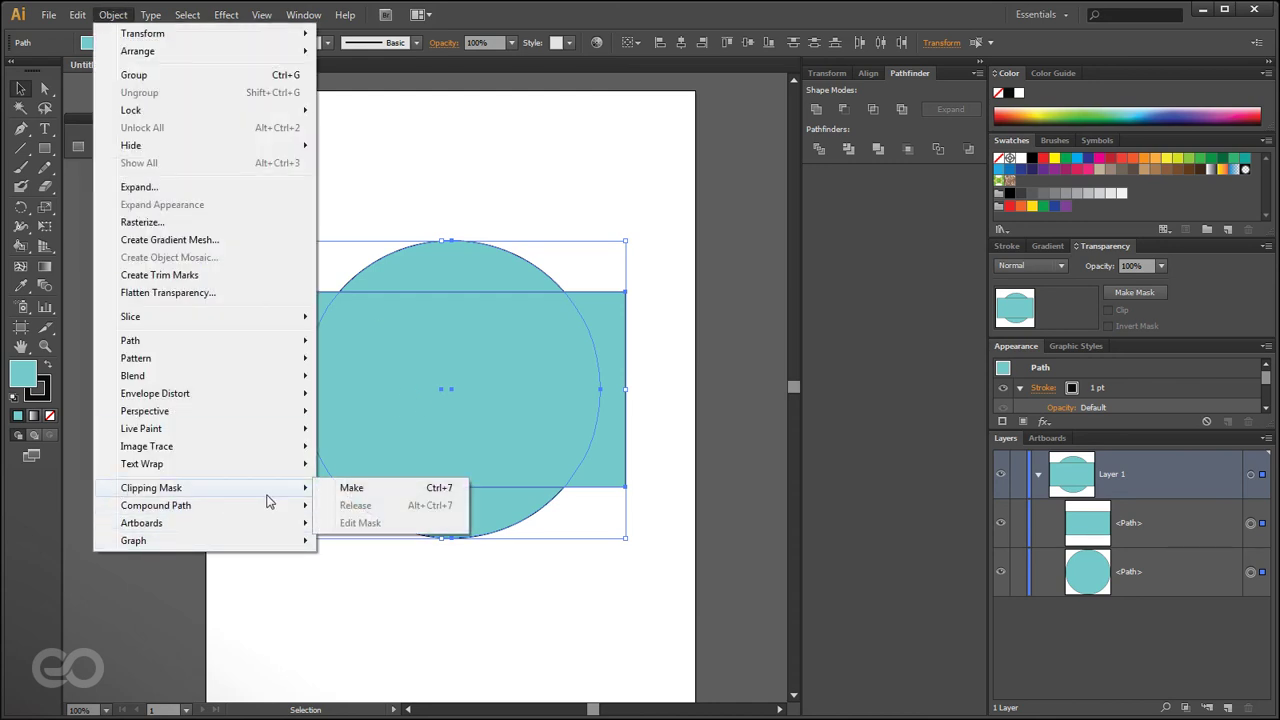
click(354, 489)
click(360, 576)
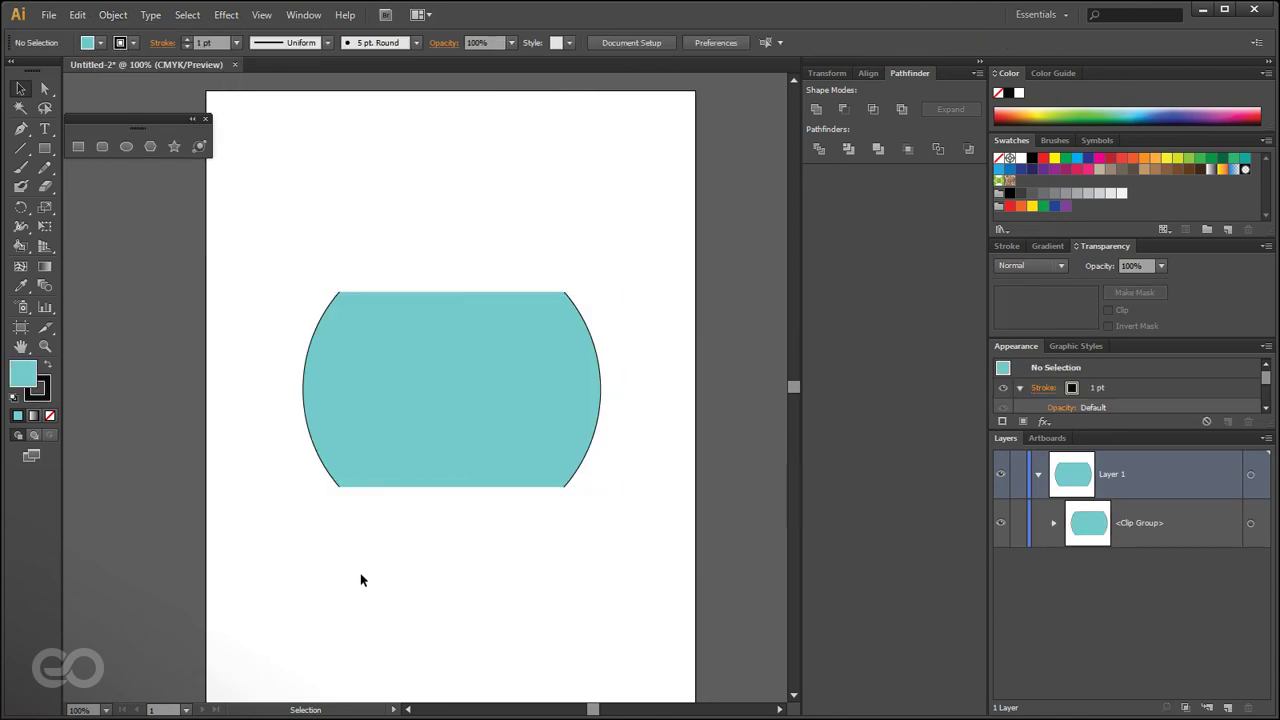
- Expand the clip group in the layers and examine its clipping path and the masked circle path
click(360, 402)
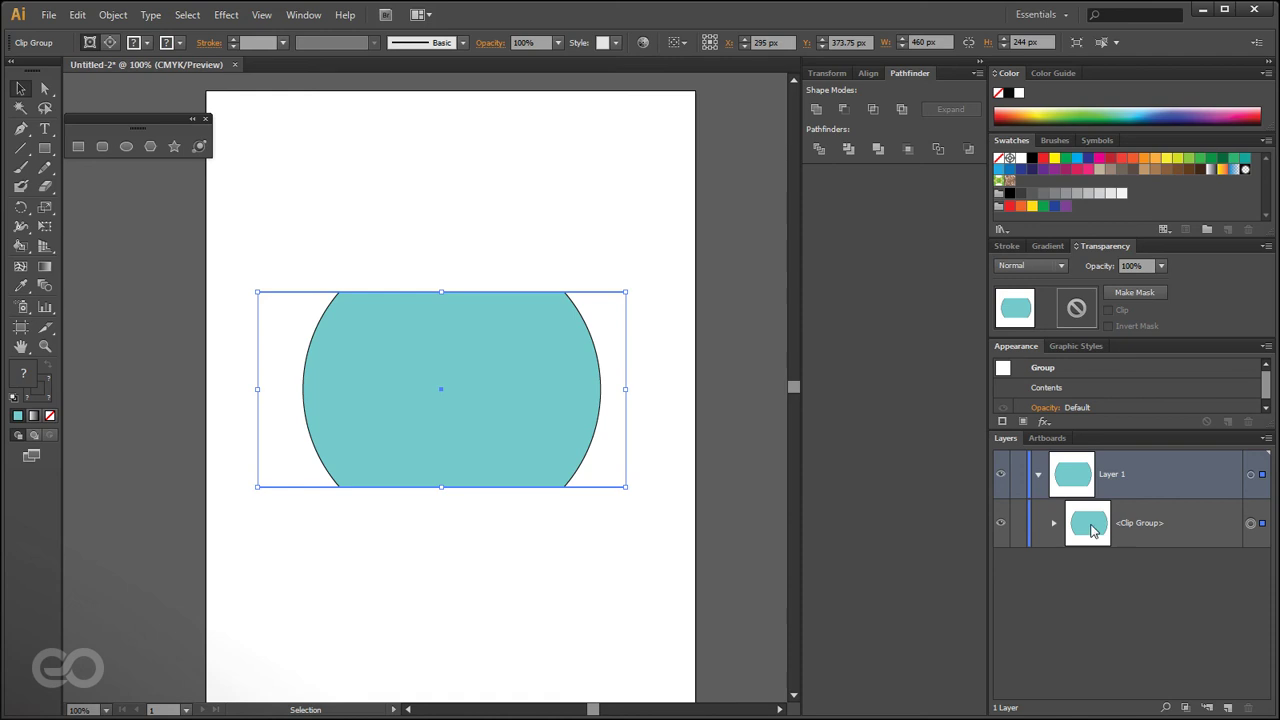
click(1055, 524)
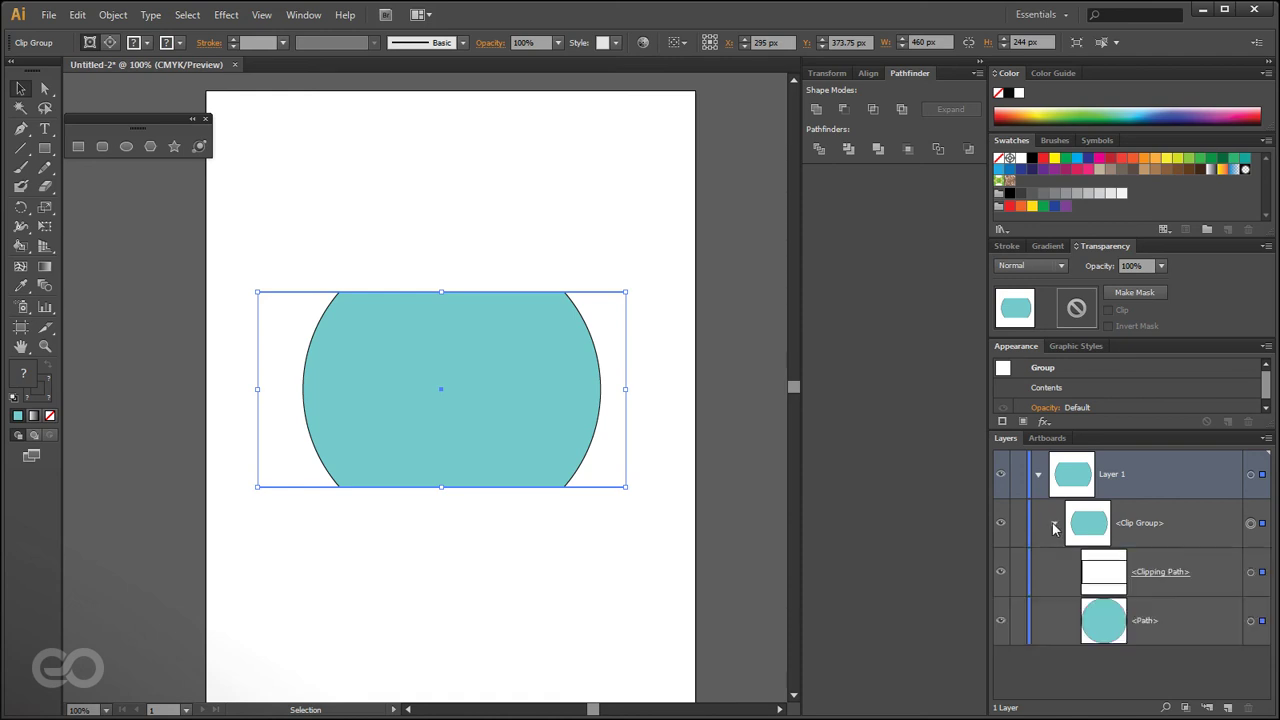
click(1185, 585)
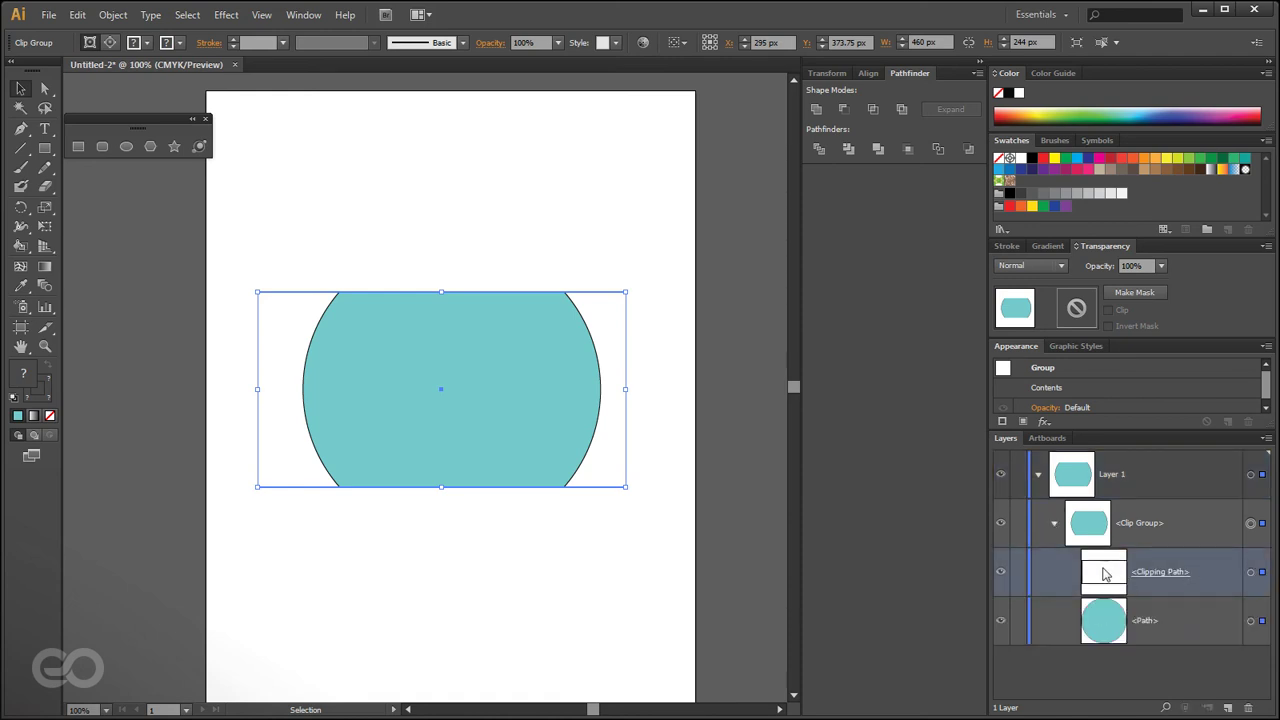
click(1190, 630)
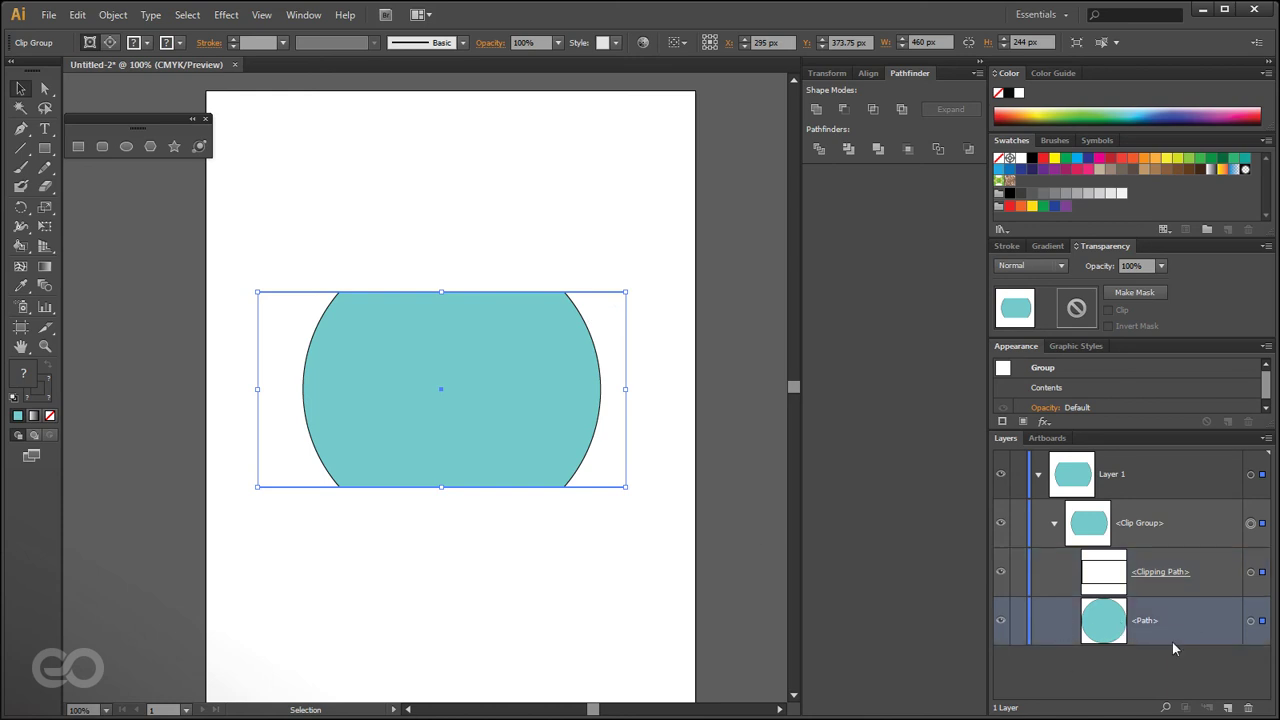
click(420, 518)
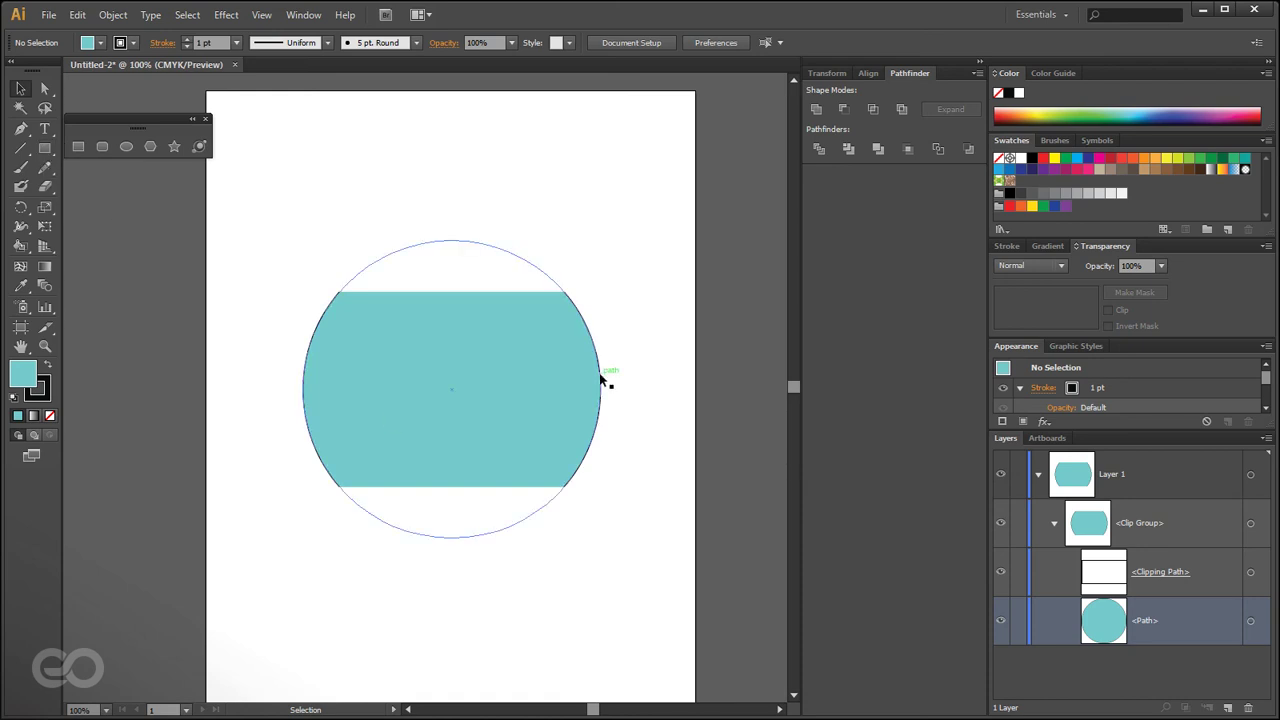
- Draw a rectangle about 192 × 207 px over the upper-right part of the clipped shape and move it into the clip group above the circle
click(78, 146)
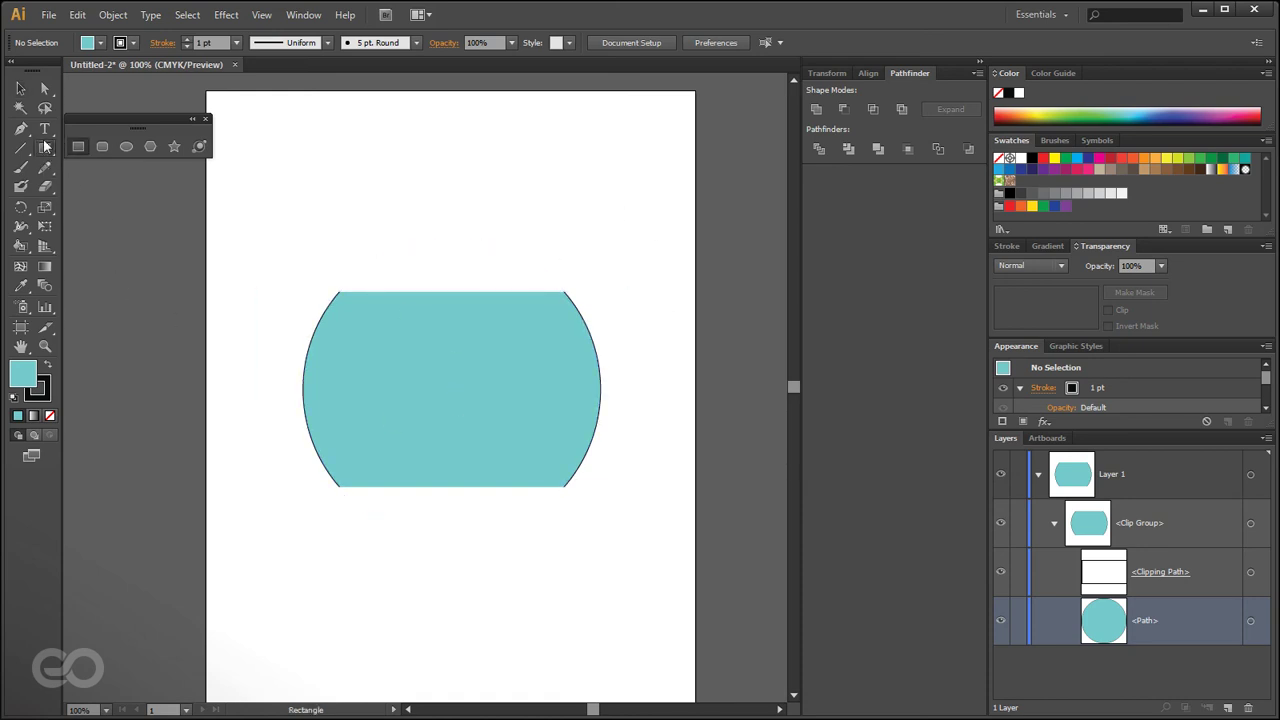
drag(472, 204, 626, 369)
click(20, 88)
drag(1168, 521, 1176, 686)
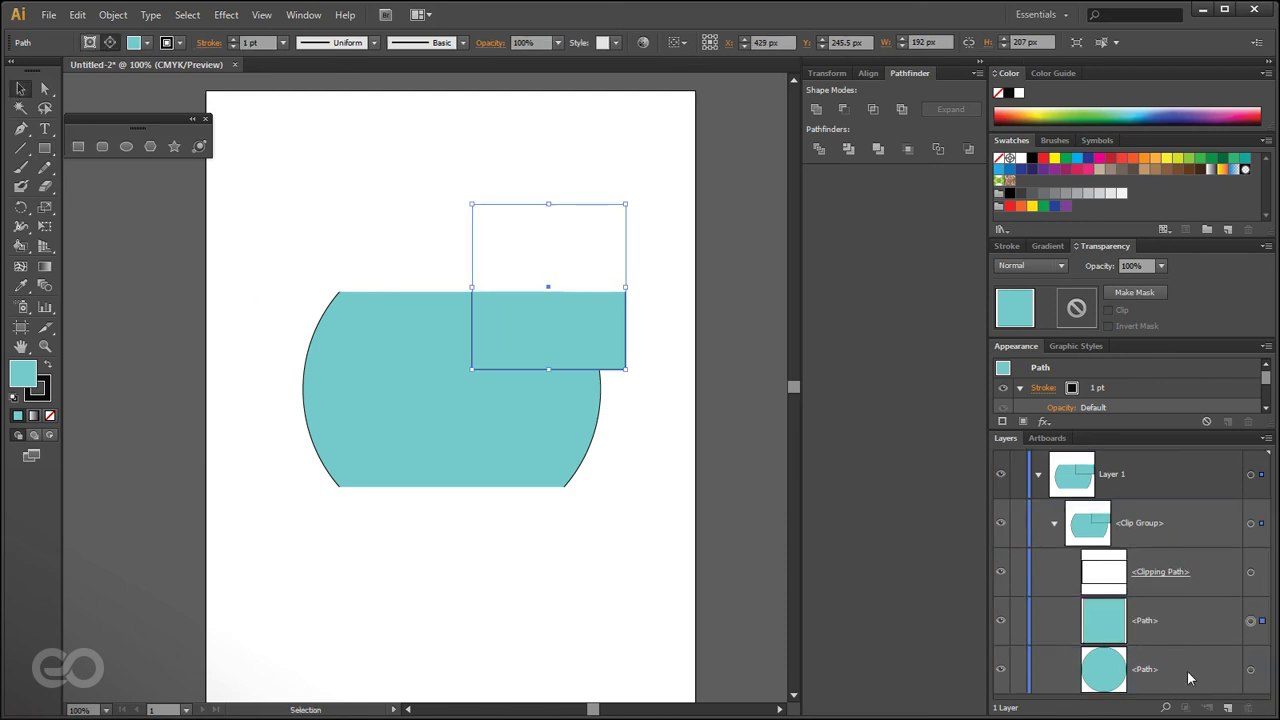
click(638, 602)
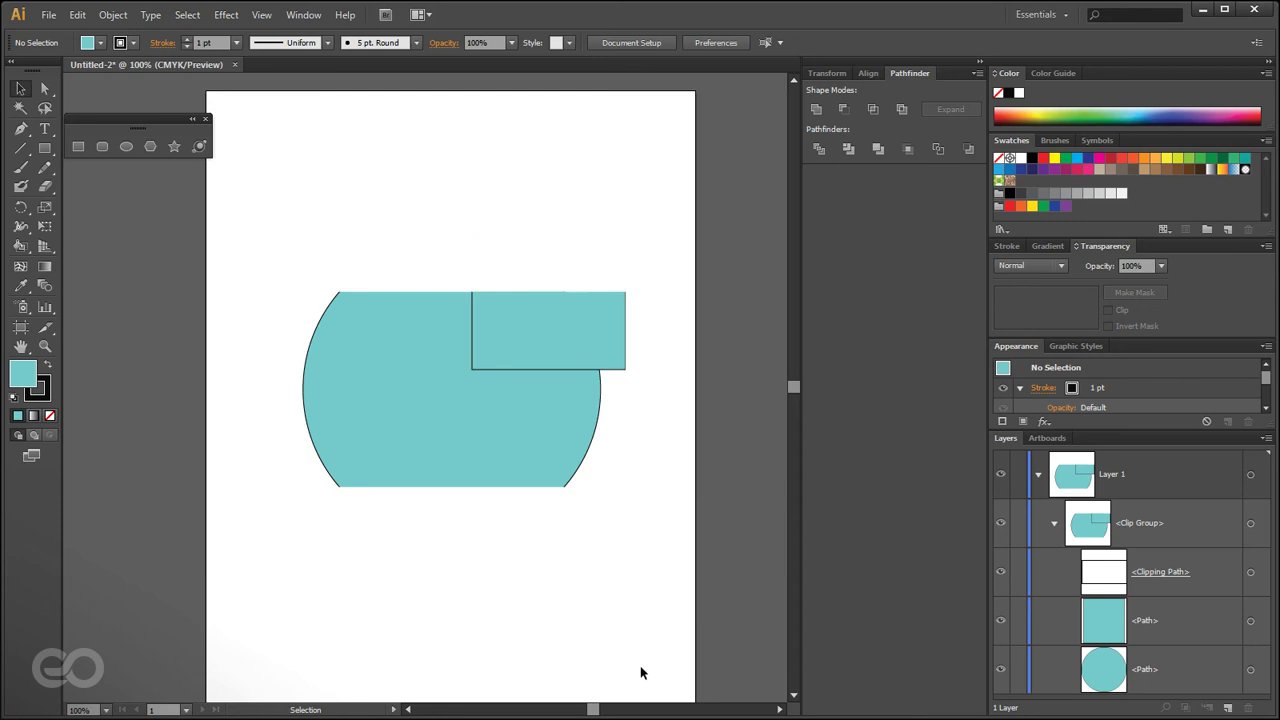
- Select the whole clip group on the artboard to check how its clipped contents behave together
click(521, 425)
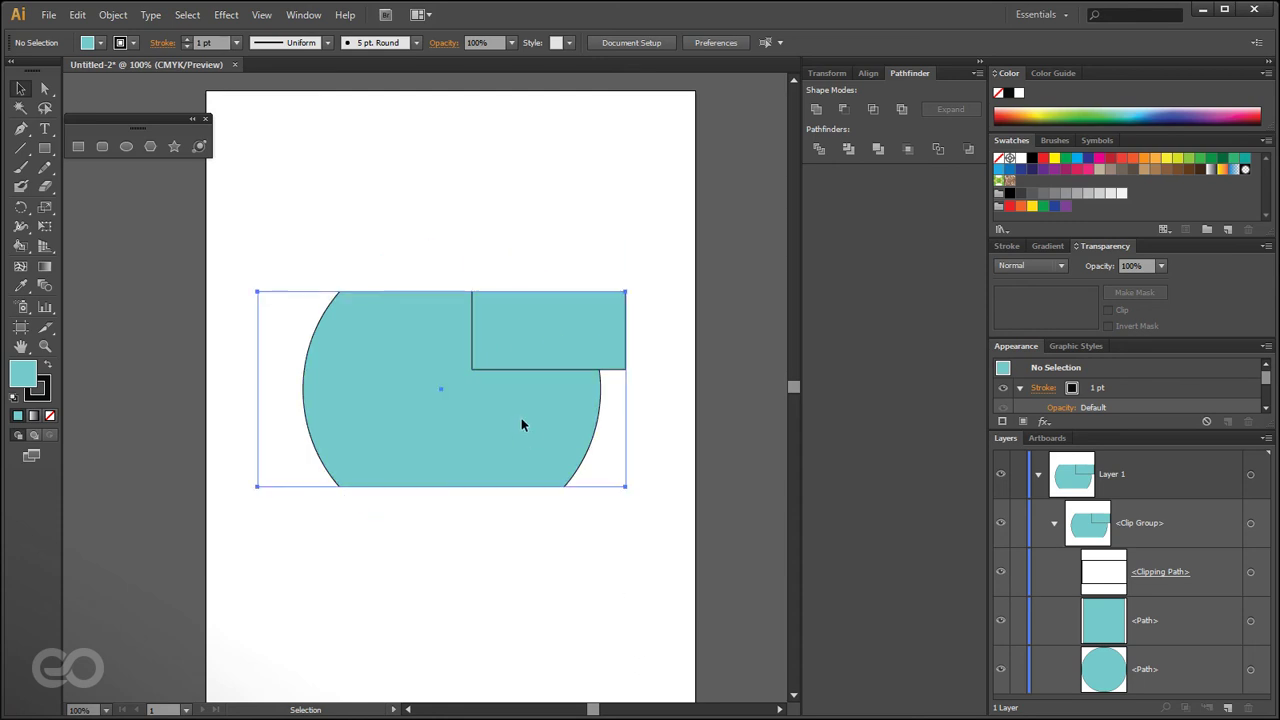
click(539, 561)
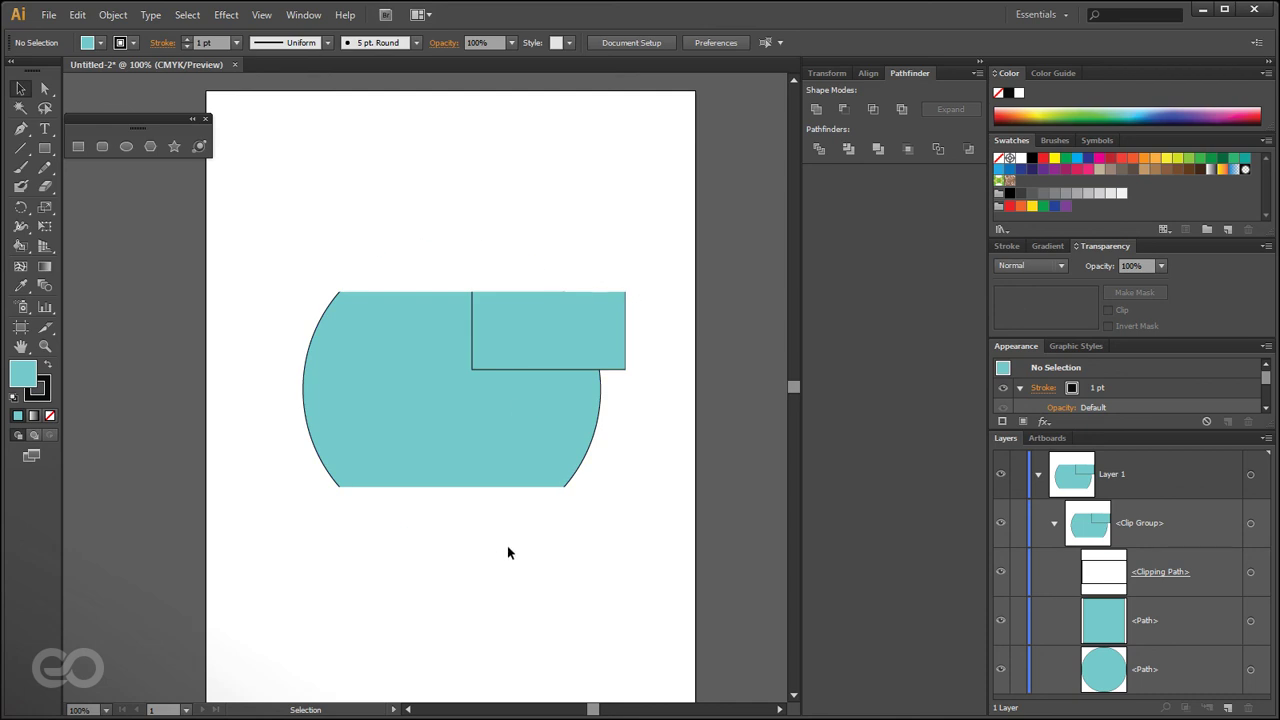
click(524, 420)
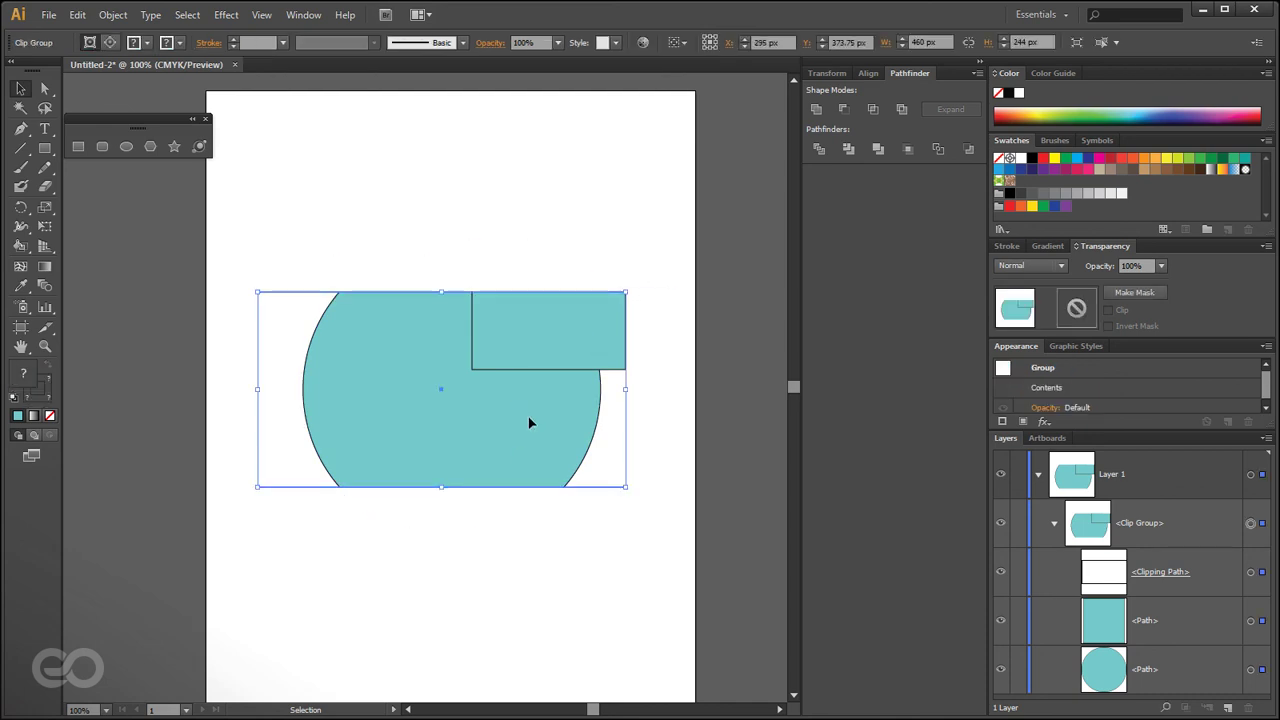
- Delete the whole clip group with its masked shapes from the artboard
click(534, 574)
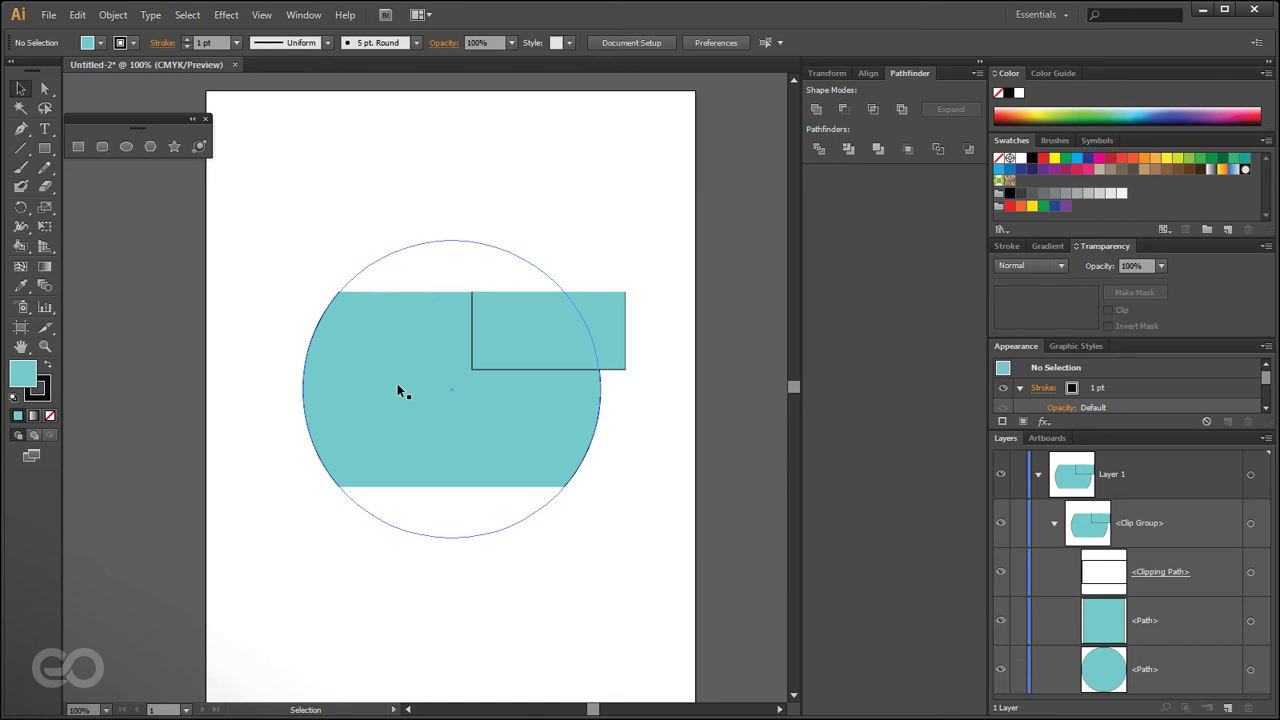
click(407, 385)
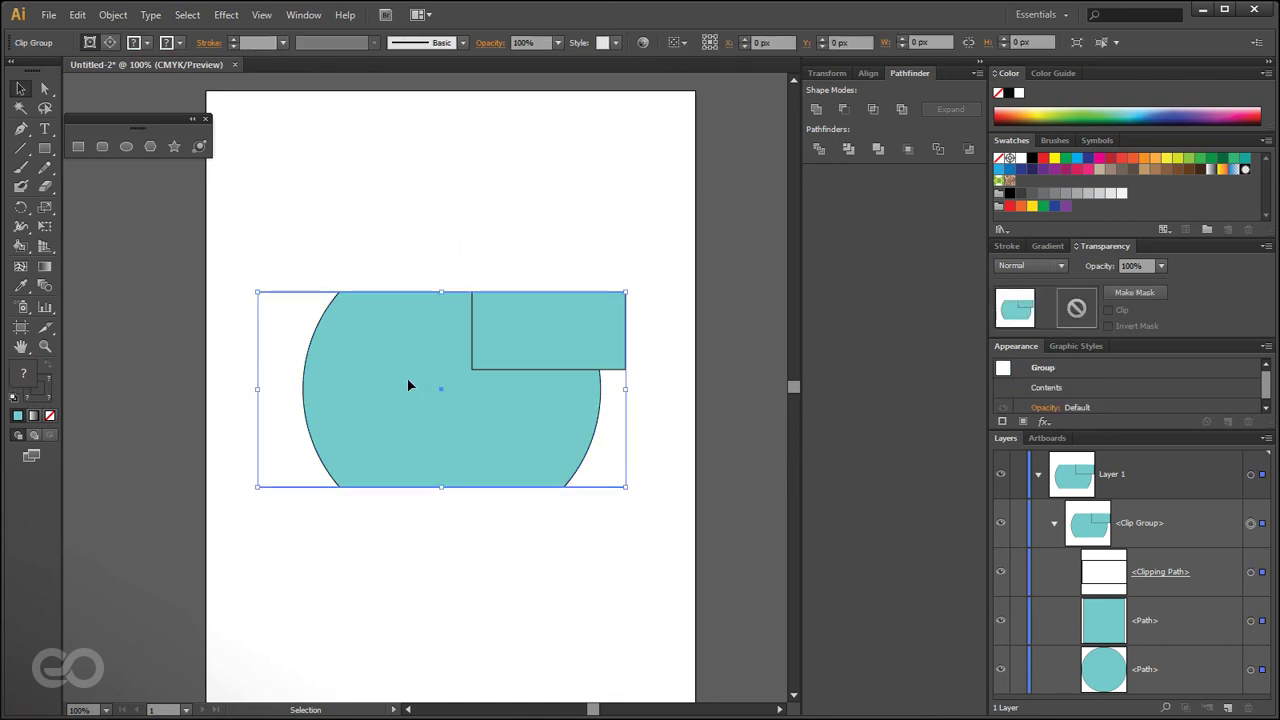
key(Delete)
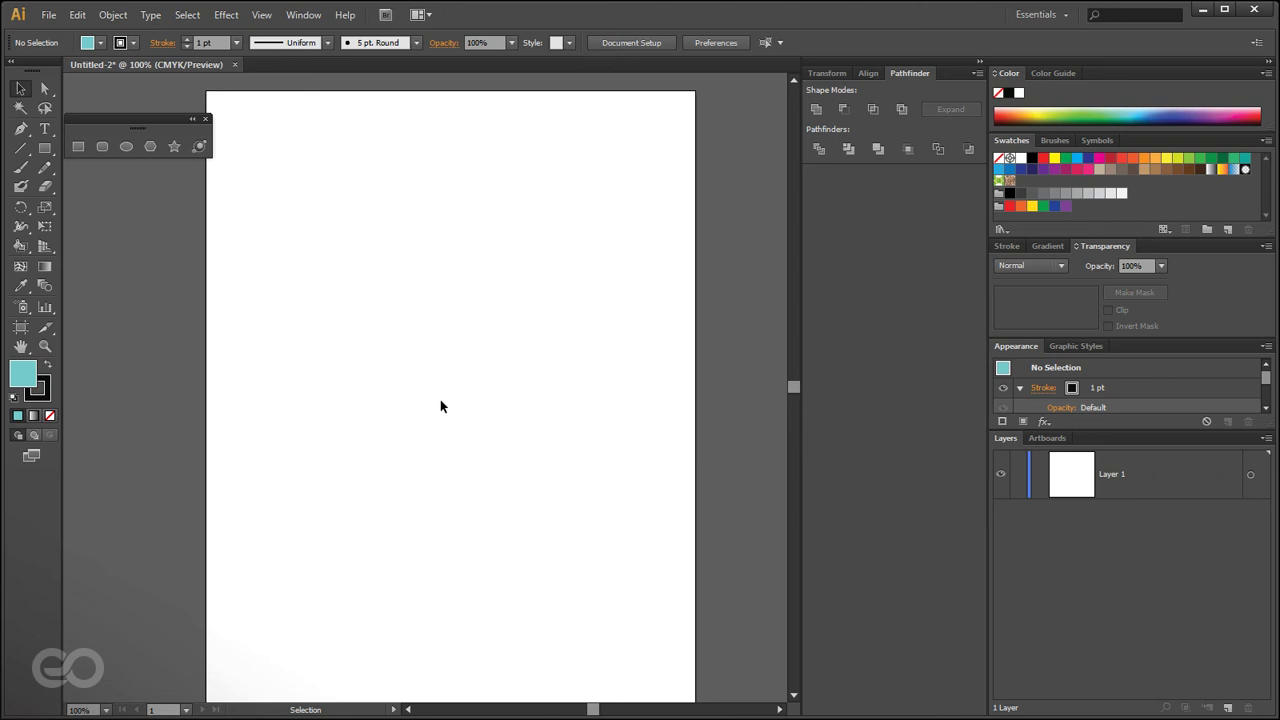
- Draw a tall rectangle about 113 × 384 px, move it to the artboard's horizontal centre, and deselect it
click(78, 146)
drag(315, 261, 405, 567)
key(v)
click(513, 406)
drag(359, 457, 446, 456)
click(584, 497)
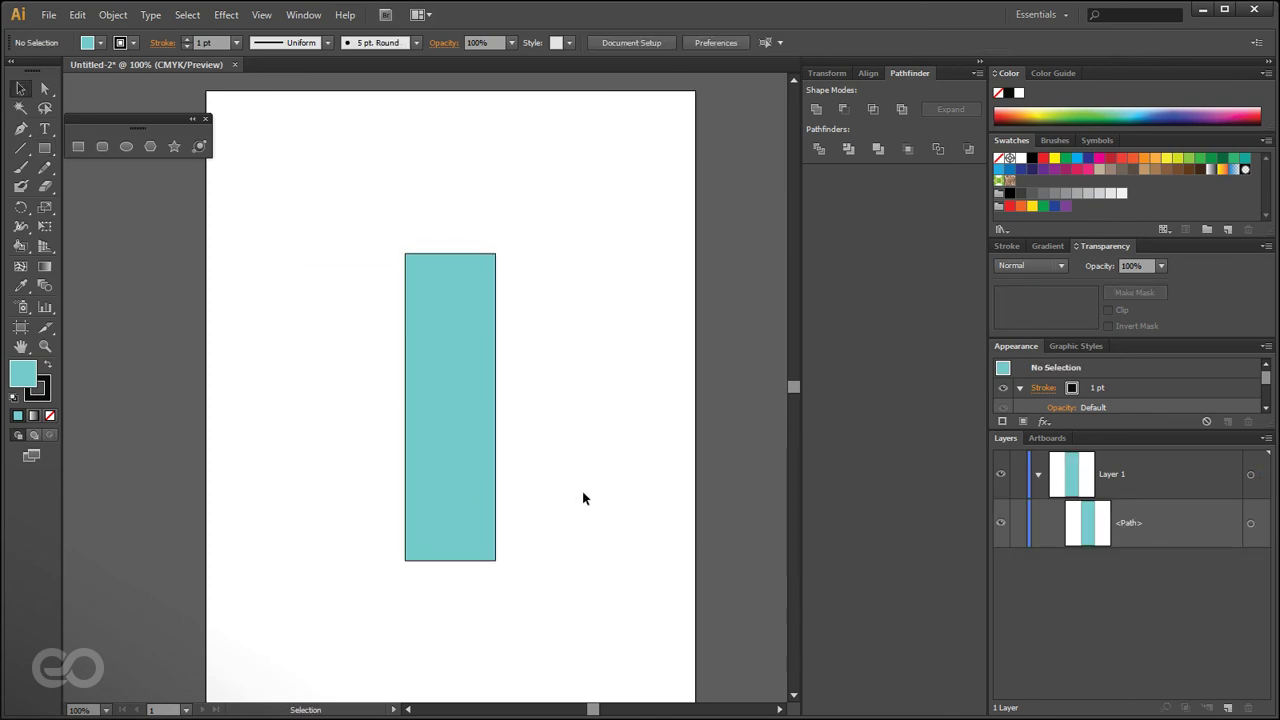
- Apply a Gaussian Blur effect with a 64-pixel radius to the tall rectangle, previewing the result, and deselect it
click(450, 280)
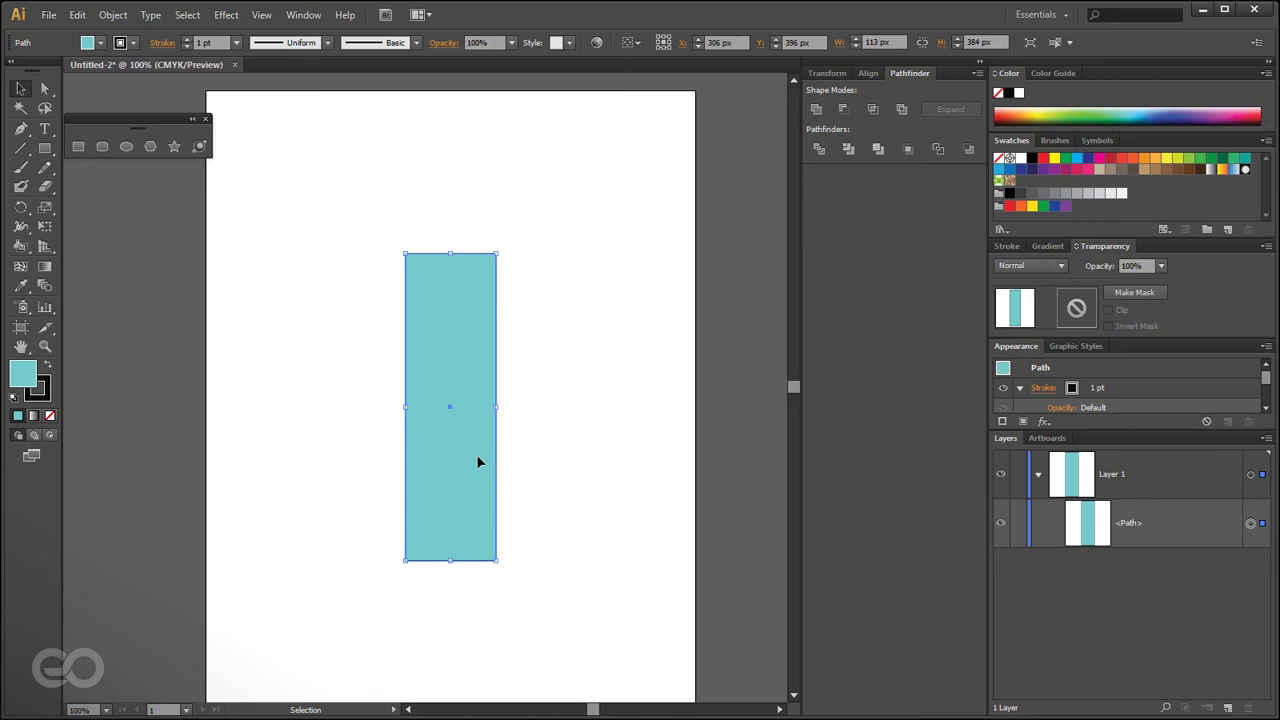
click(236, 16)
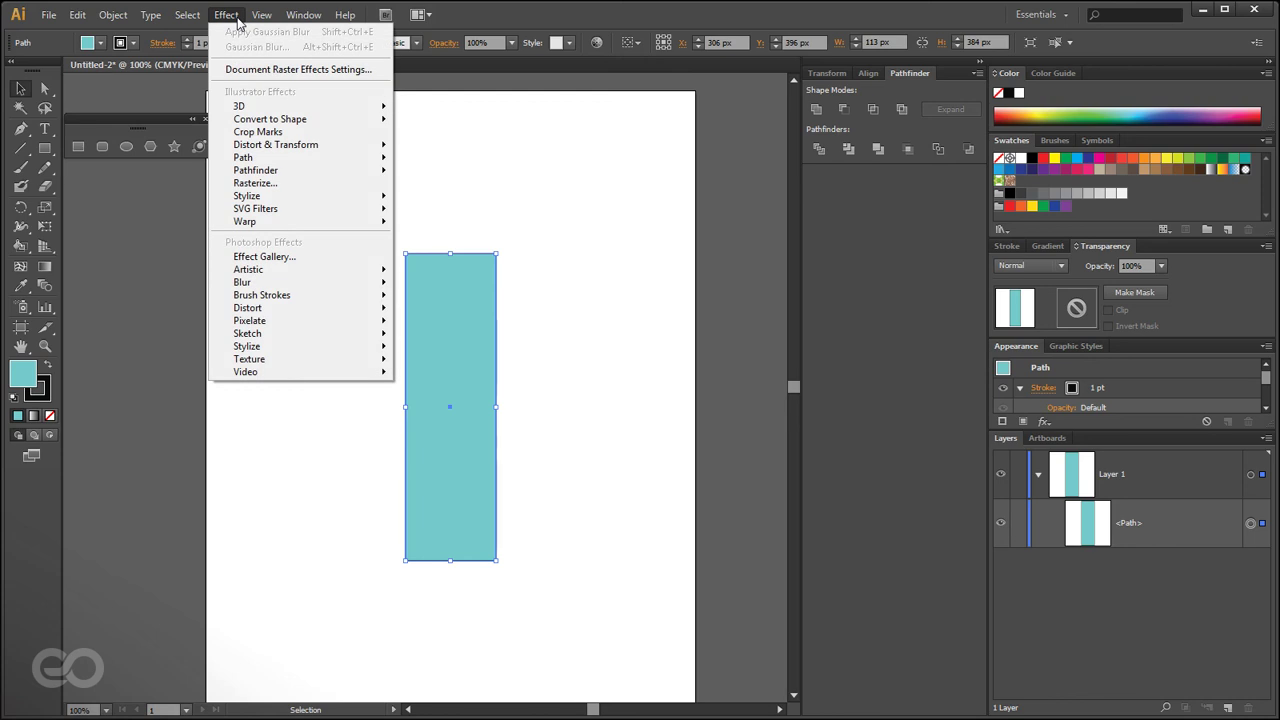
mouse_move(228, 284)
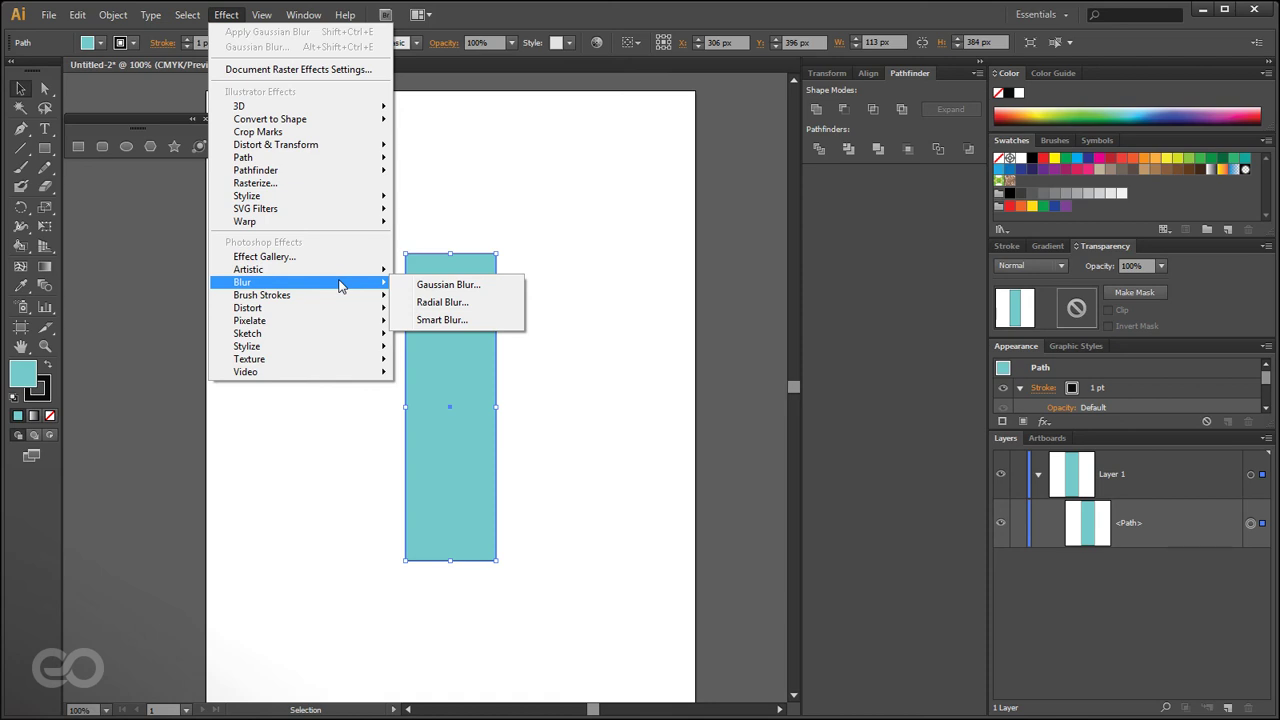
click(449, 286)
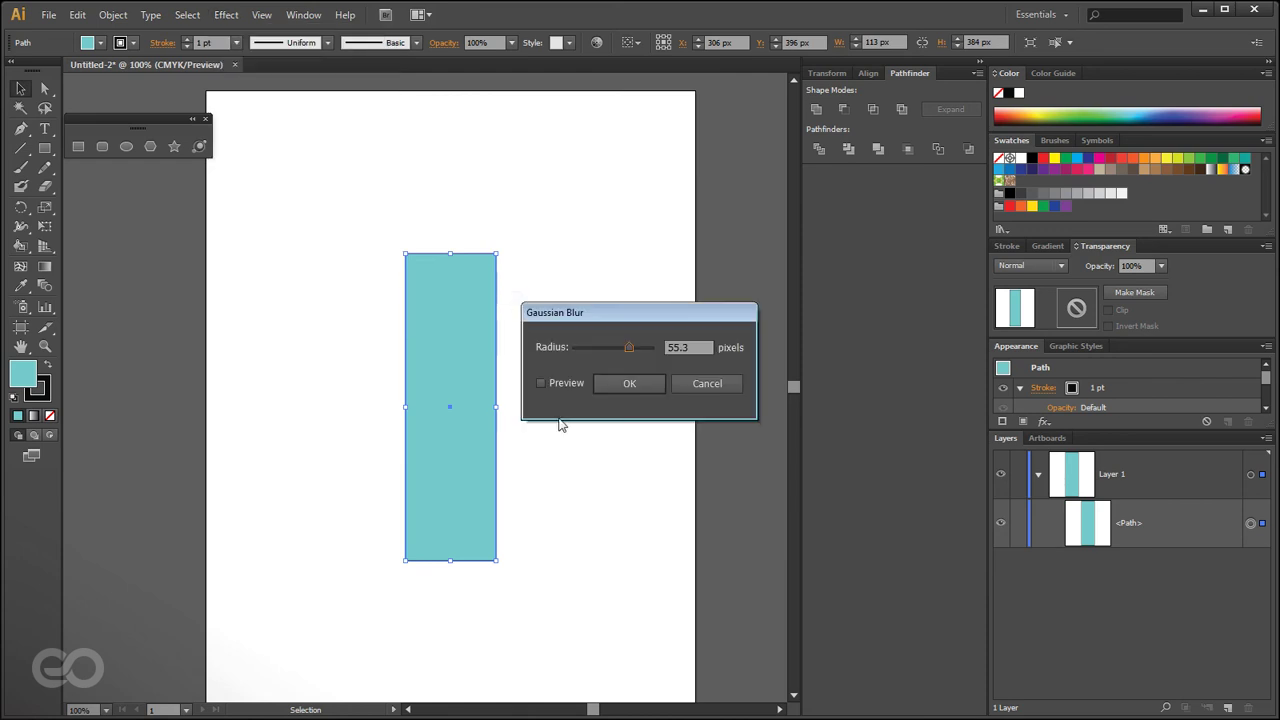
drag(632, 311, 660, 307)
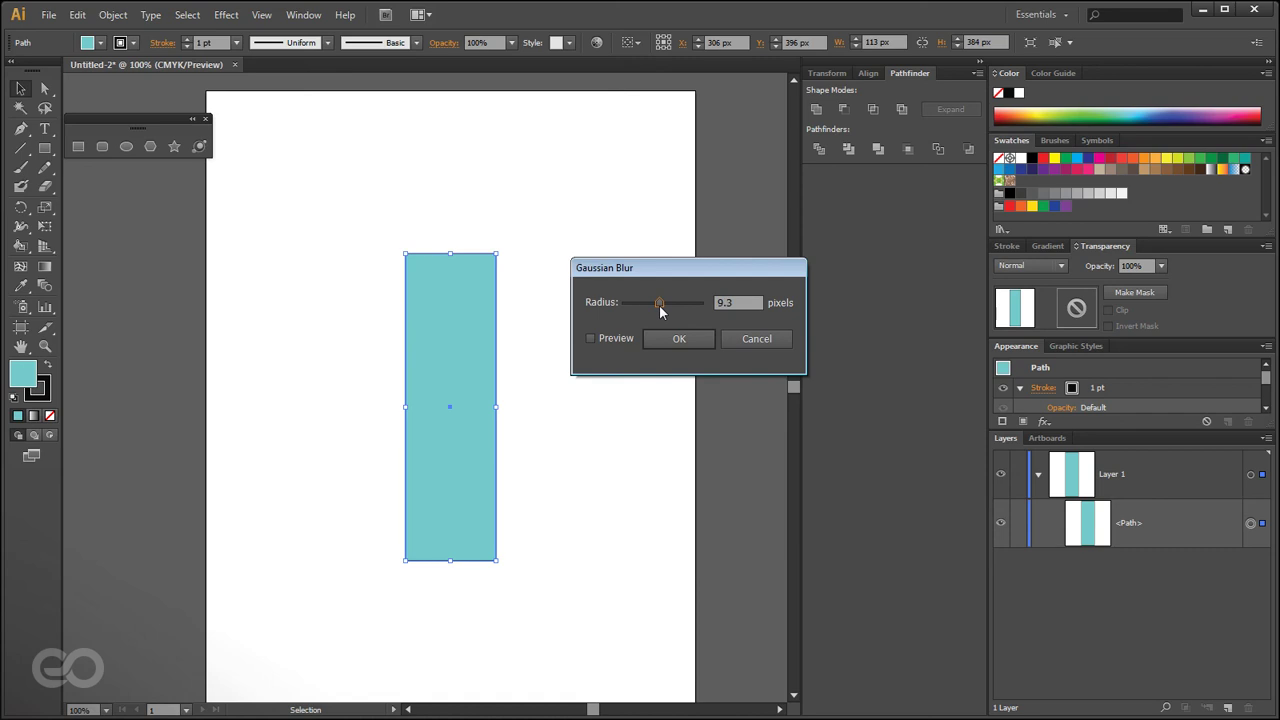
click(608, 338)
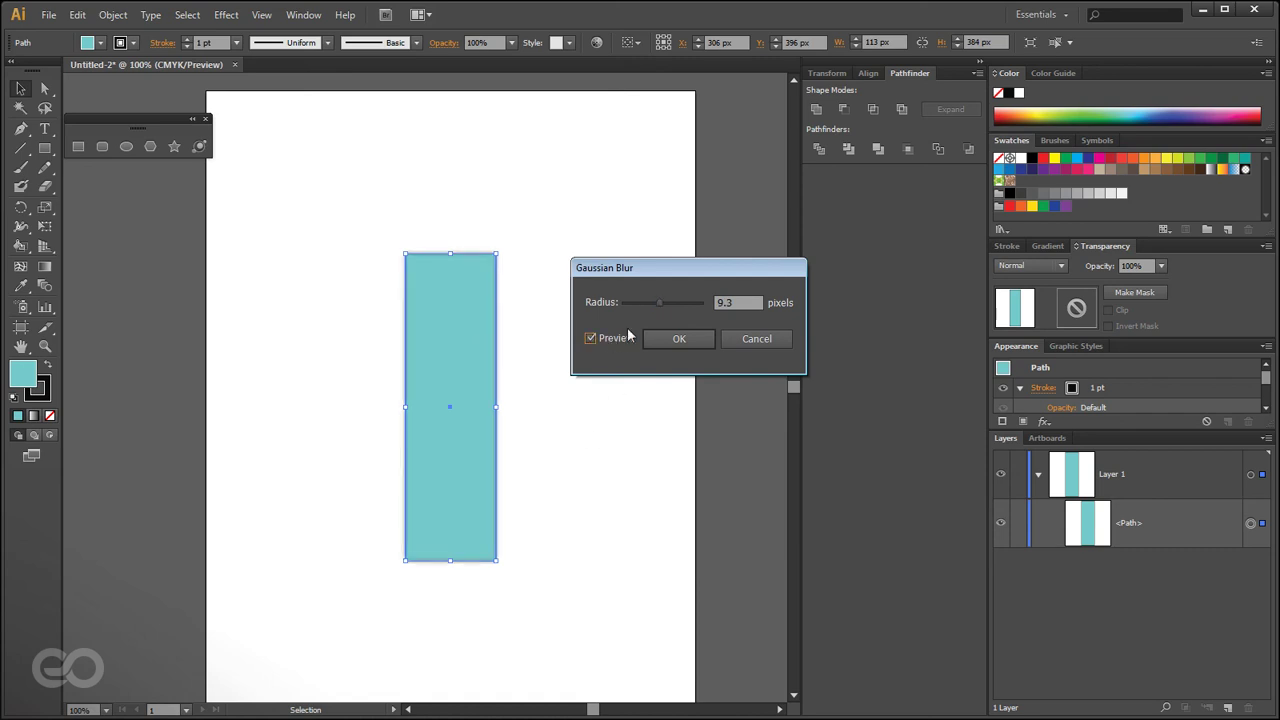
drag(663, 302, 681, 301)
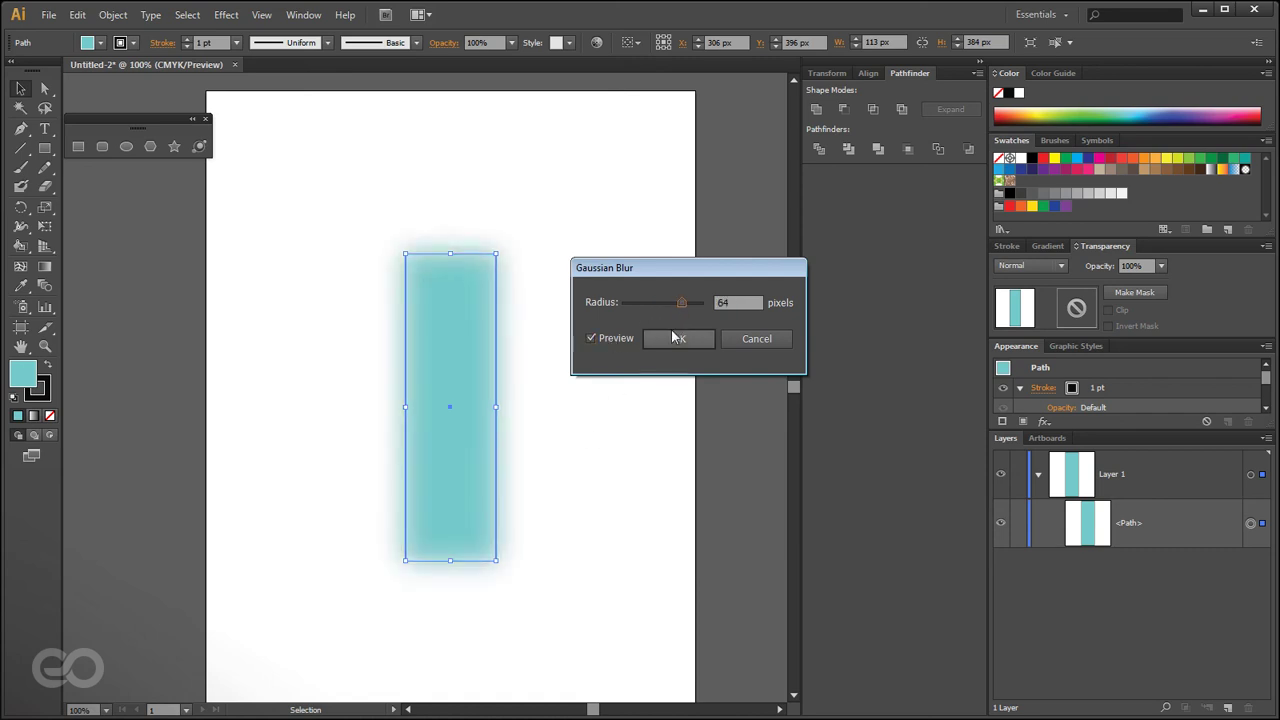
click(679, 341)
click(597, 512)
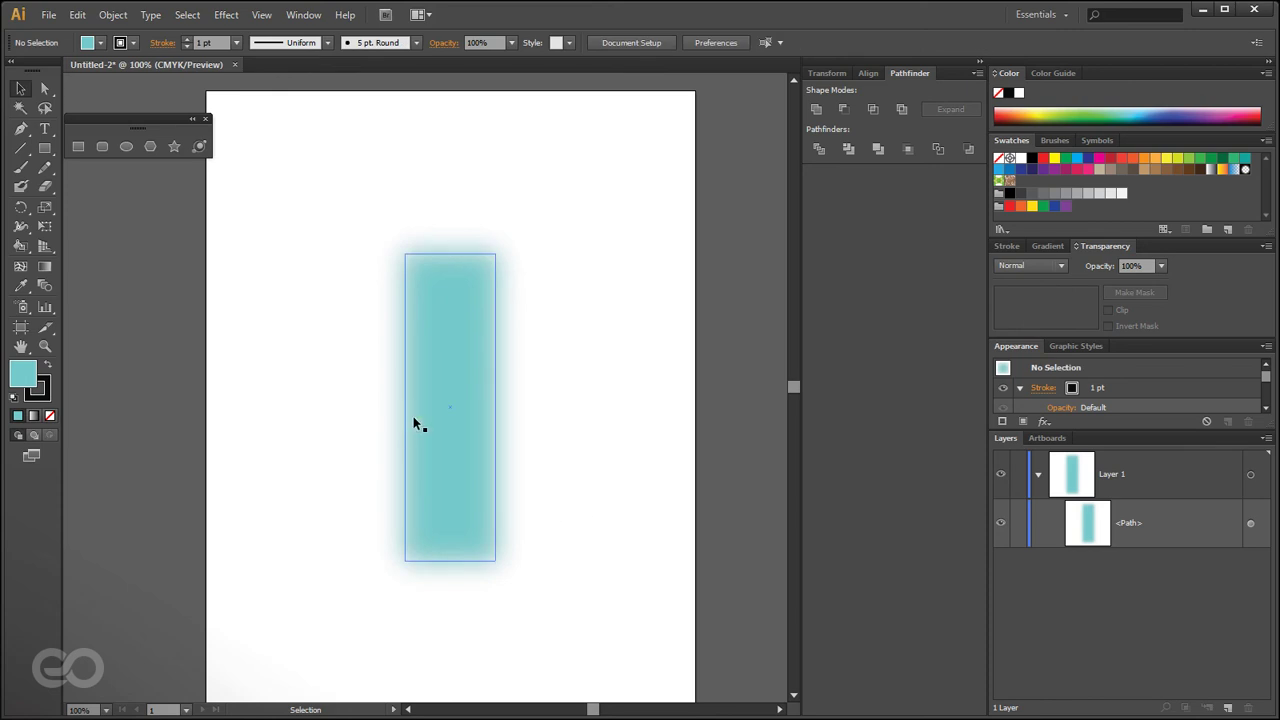
- Add an anchor point near the middle of the blurred rectangle's right edge and pull it outward to about X 509.5, Y 363.5 px
scroll(433, 407, up, 2)
scroll(433, 401, up, 1)
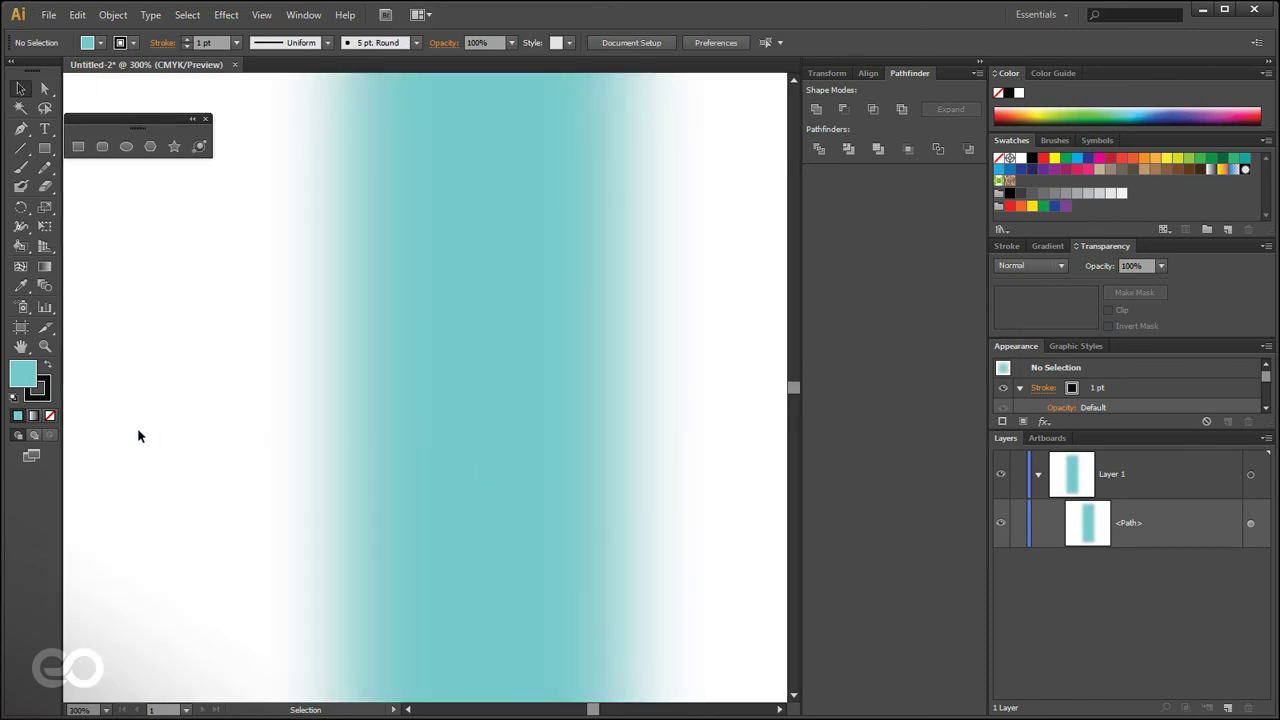
scroll(179, 436, down, 1)
click(352, 420)
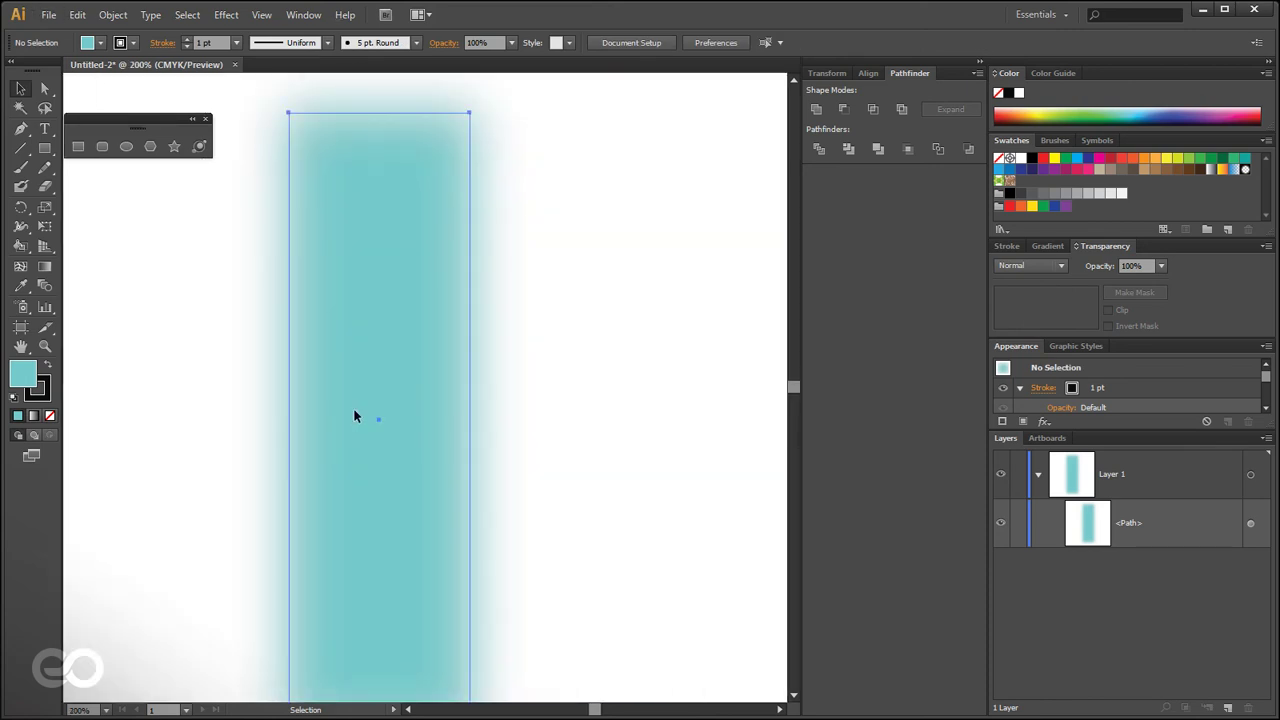
click(21, 128)
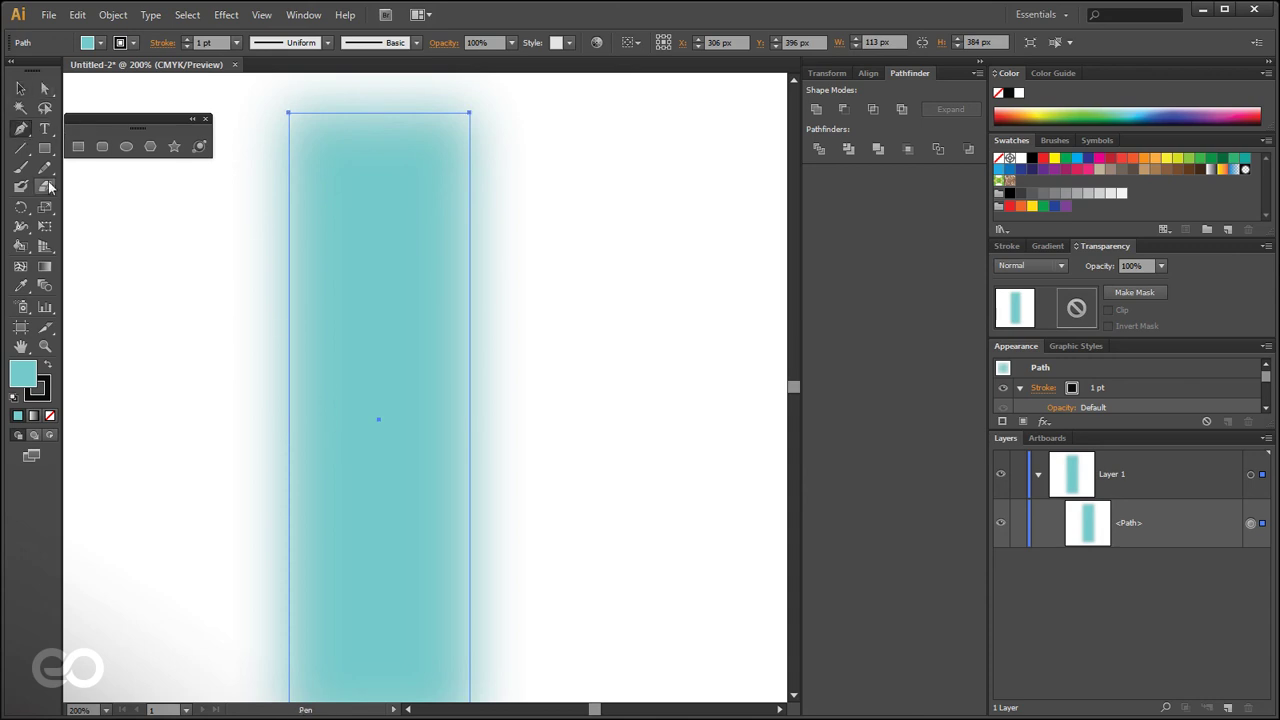
click(470, 391)
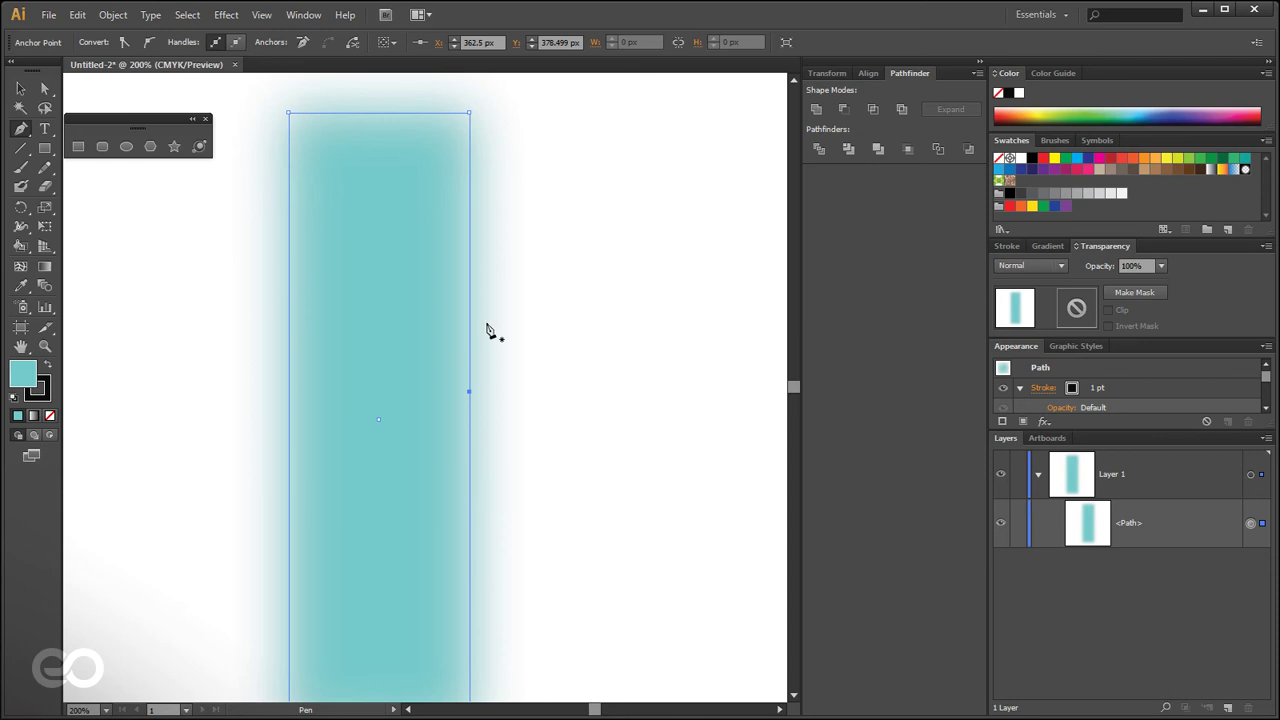
key(a)
drag(470, 391, 702, 367)
scroll(440, 410, down, 2)
scroll(445, 412, up, 1)
scroll(449, 416, down, 1)
key(v)
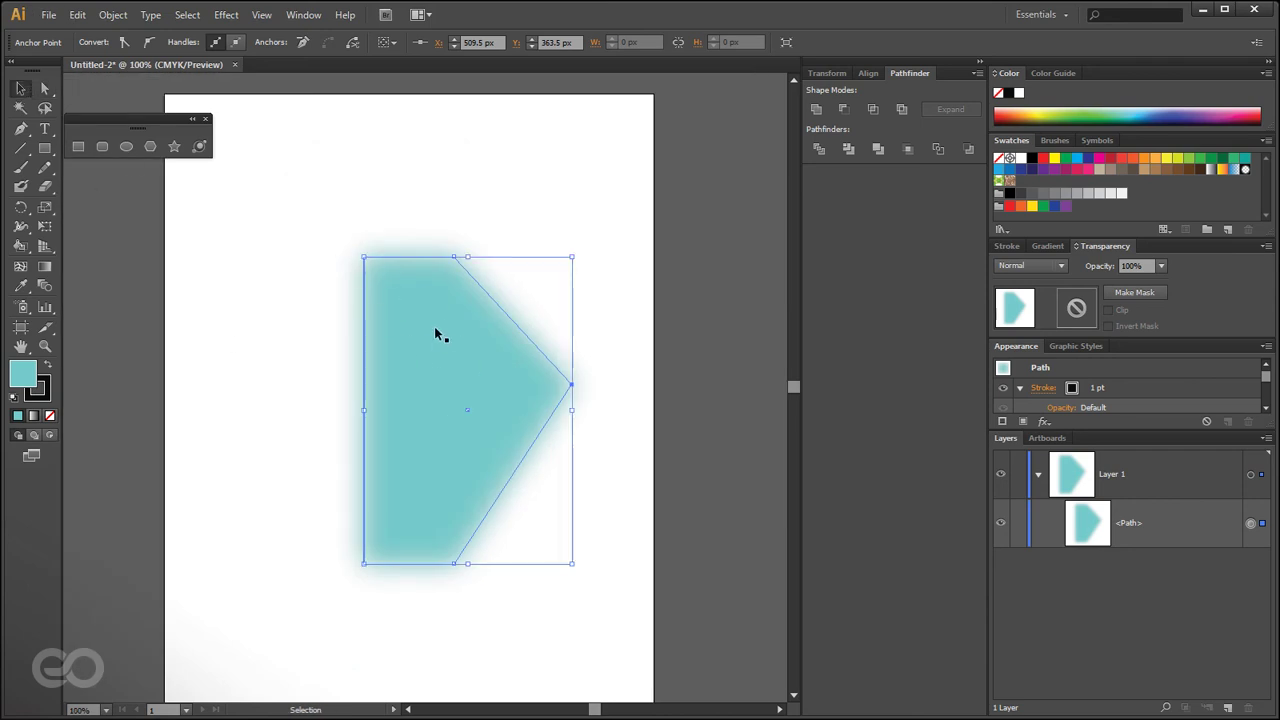
- Expand the list of the blurred shape's appearance attributes and reopen its Gaussian Blur settings
drag(1122, 432, 1128, 586)
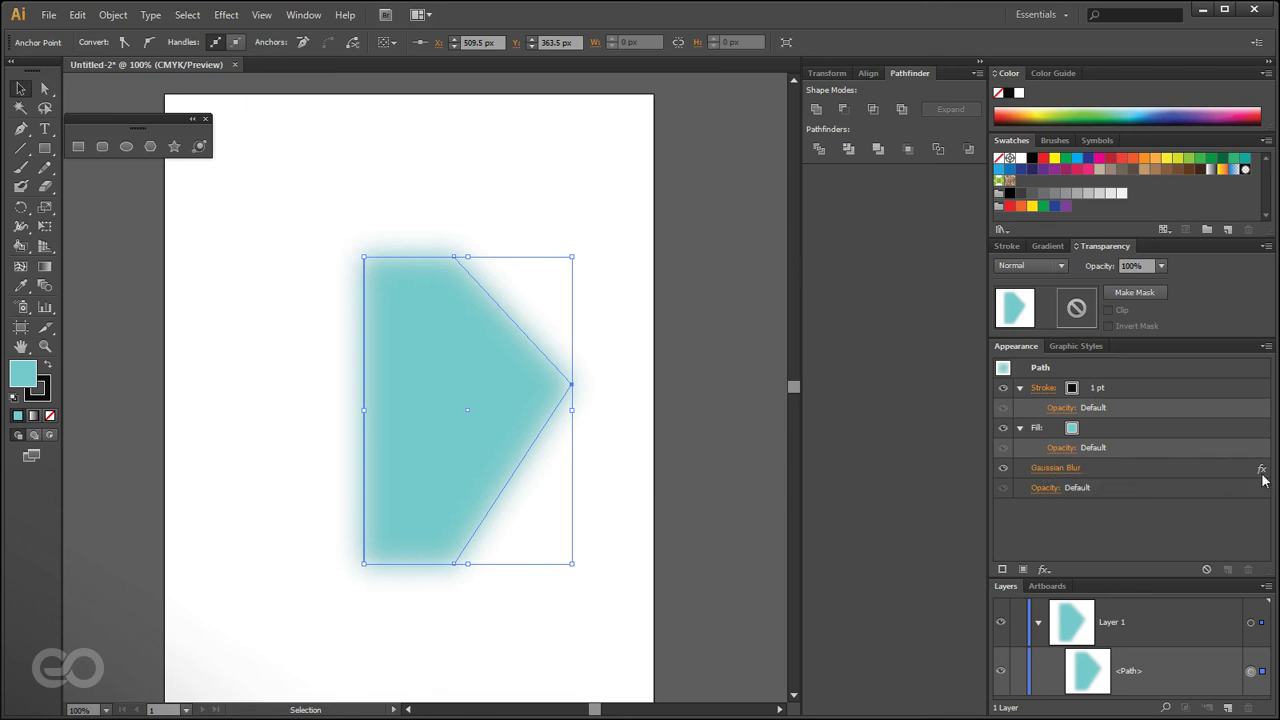
click(1070, 472)
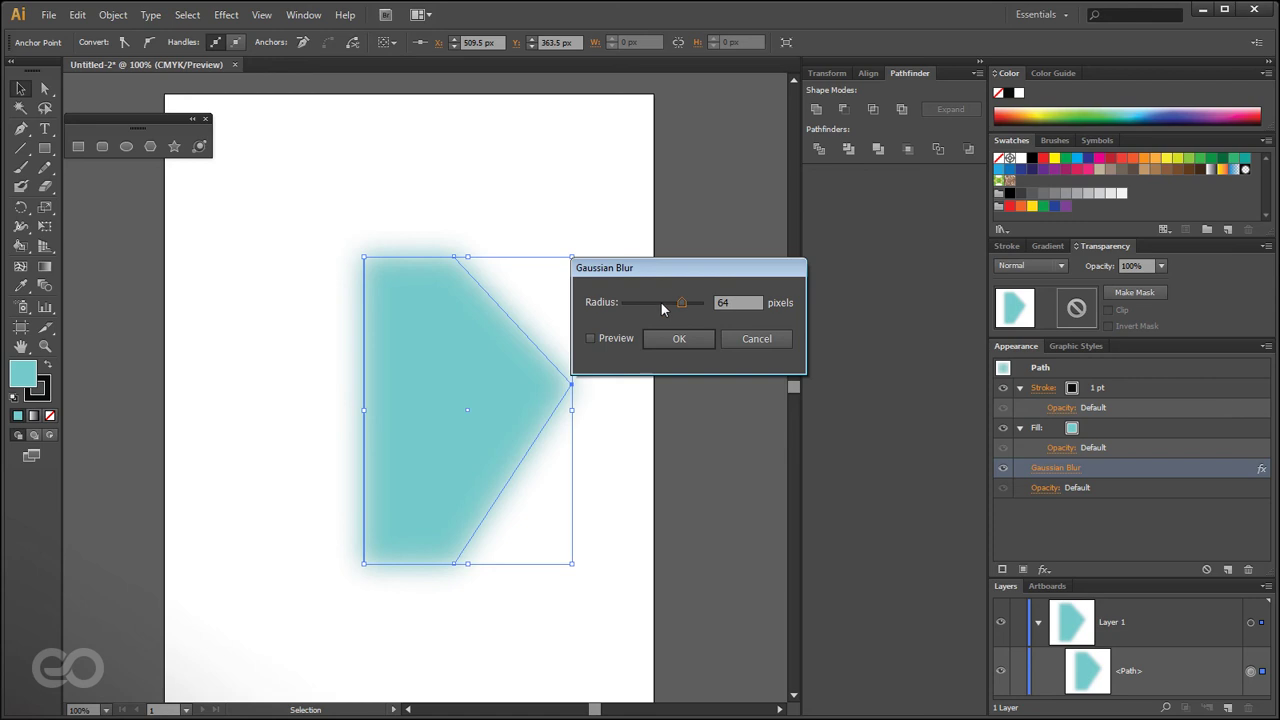
- Apply the Gaussian Blur to the teal shape with a smaller radius, and turn off the effect's visibility
click(678, 338)
click(698, 466)
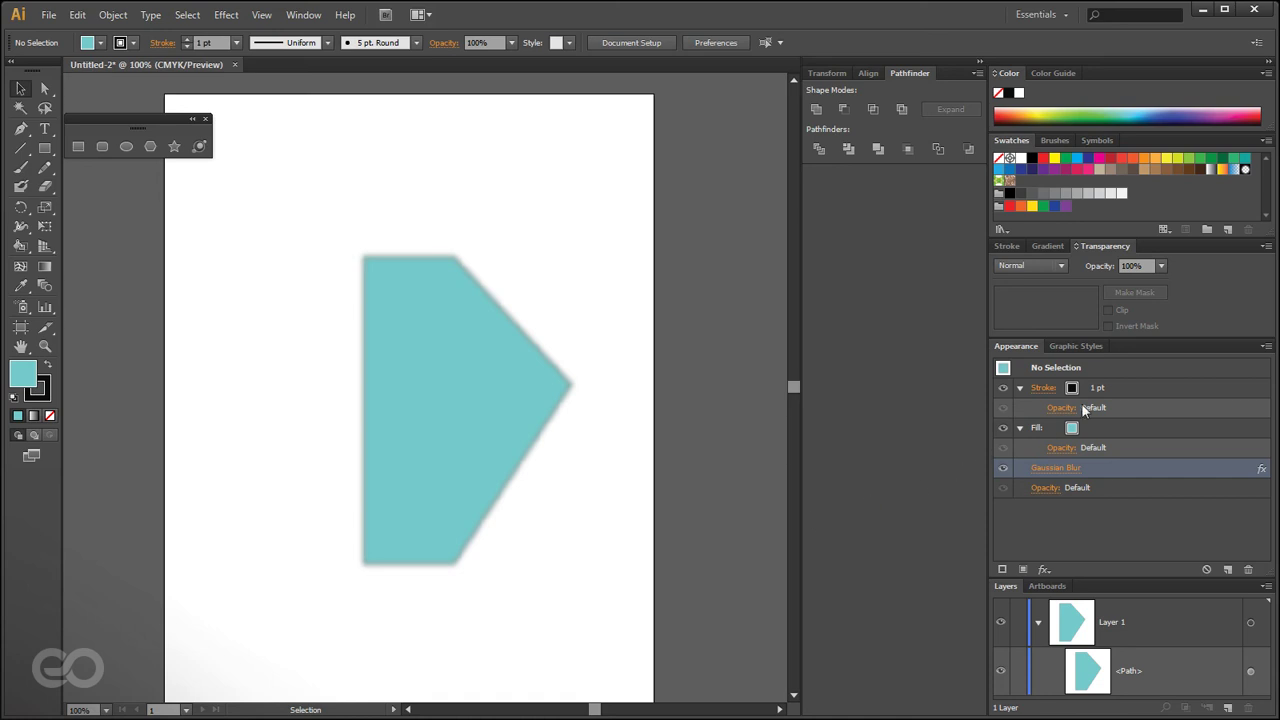
click(1004, 470)
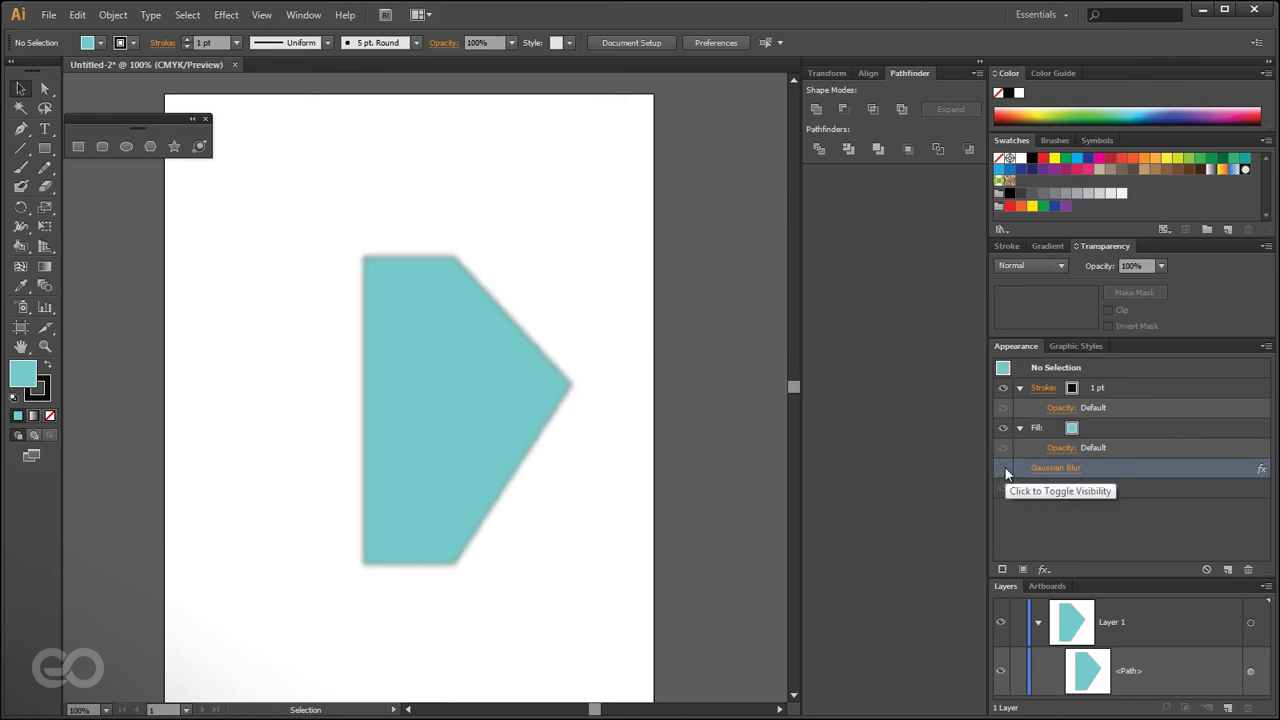
click(466, 411)
click(1004, 469)
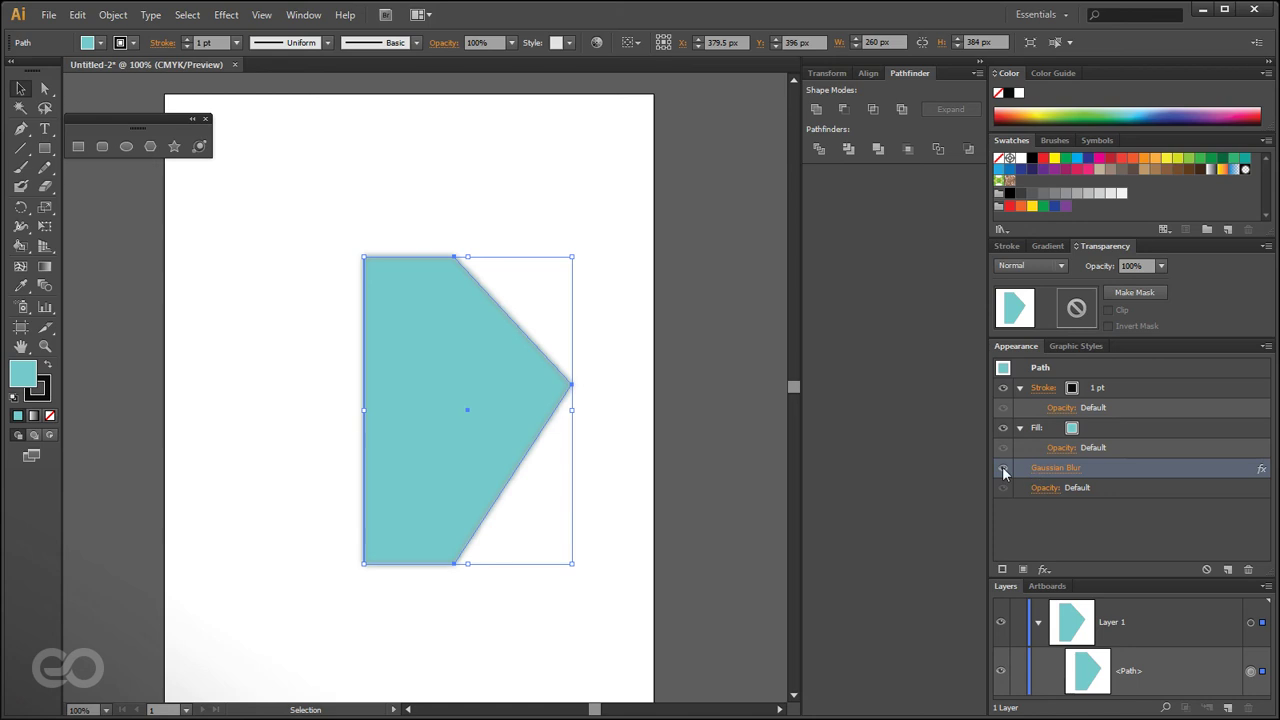
- Hide the shape's fill and show it again, leaving the shape deselected
click(1006, 430)
click(1004, 429)
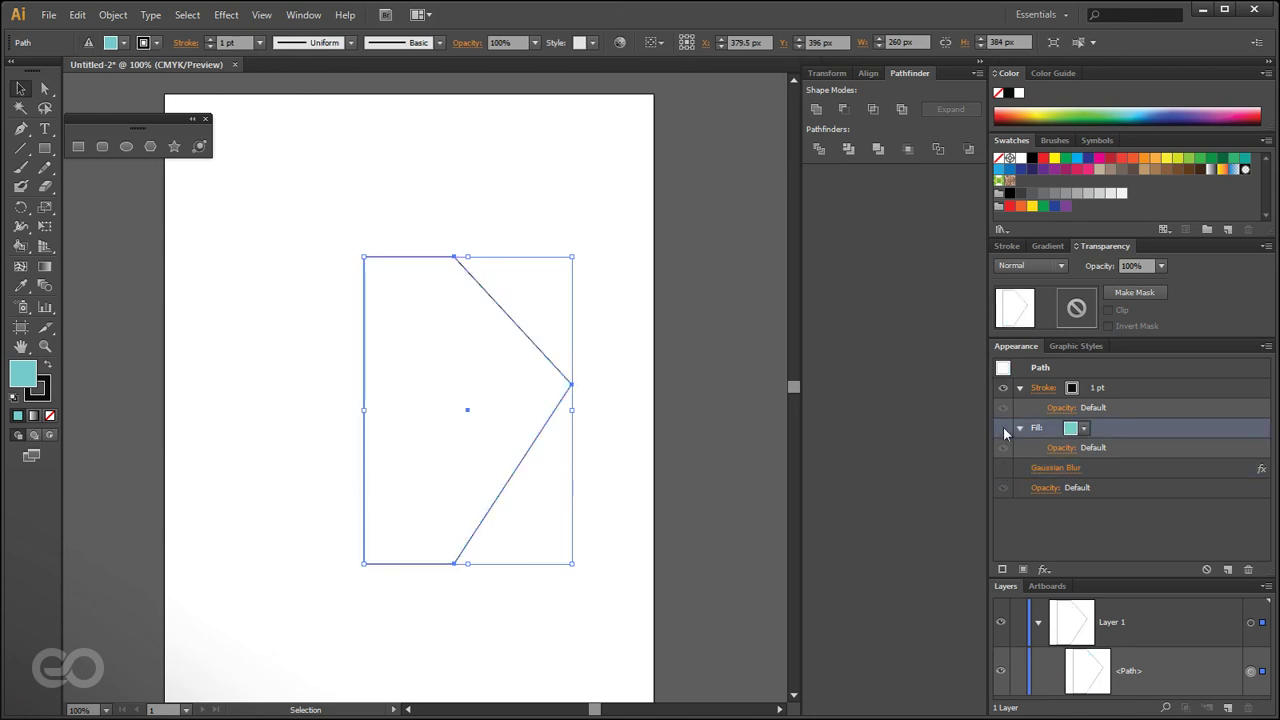
click(1004, 429)
click(602, 574)
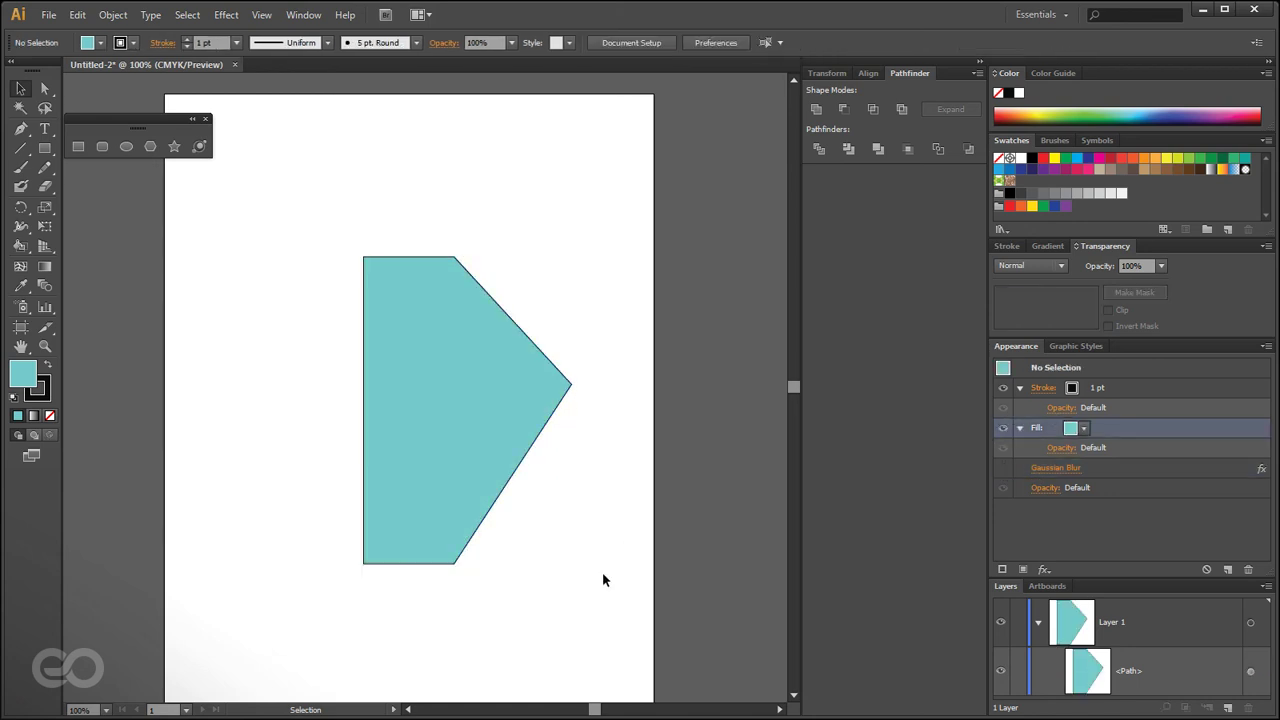
- Add a second fill to the teal shape and delete that extra fill
click(378, 412)
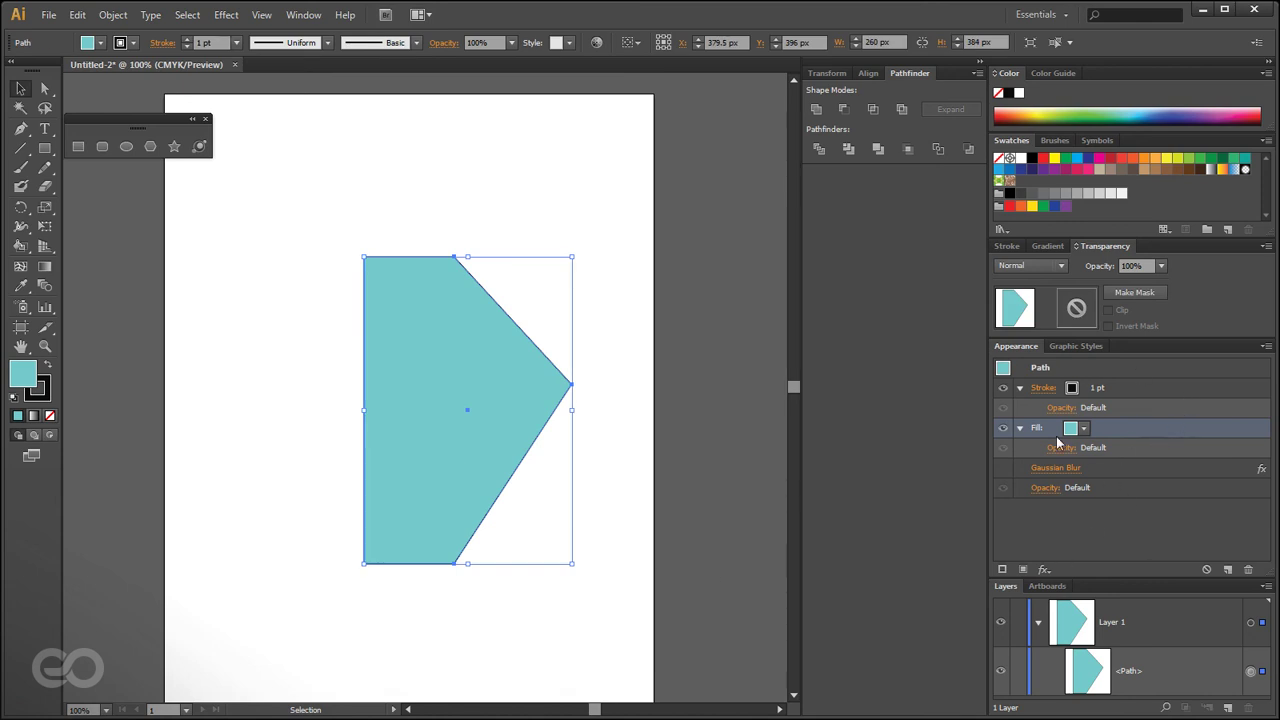
click(1026, 569)
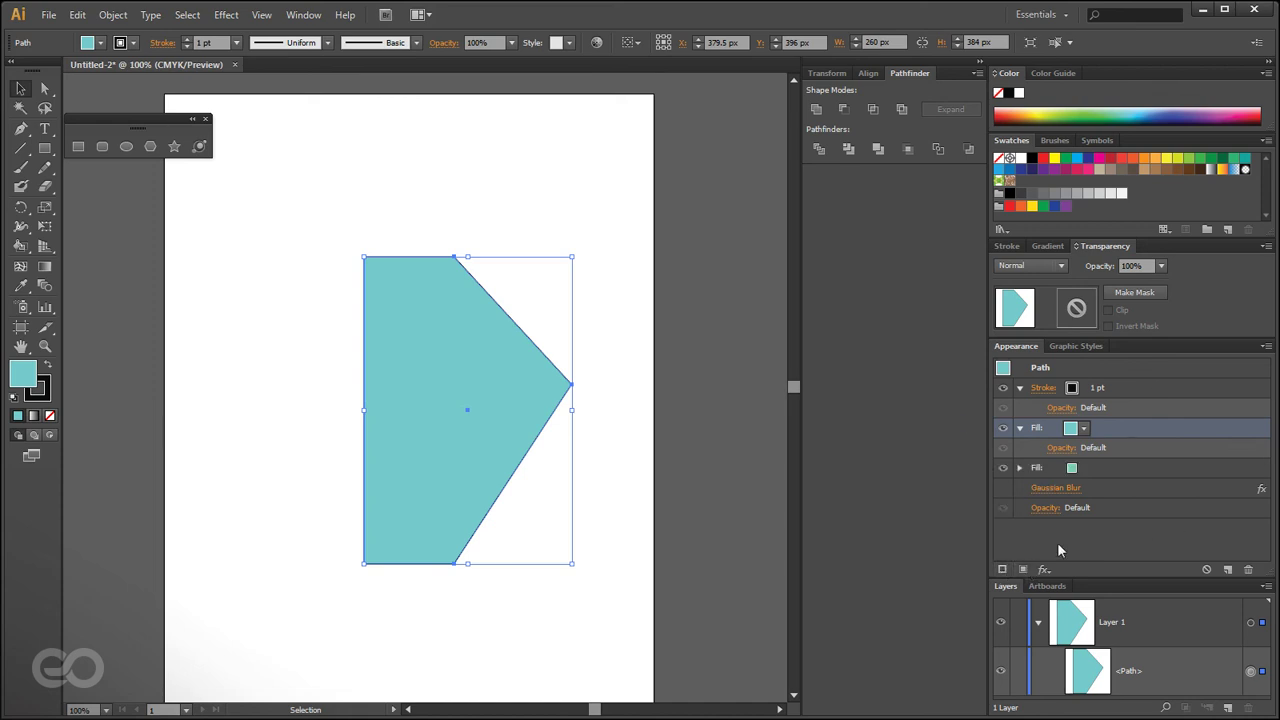
click(1102, 469)
click(1248, 569)
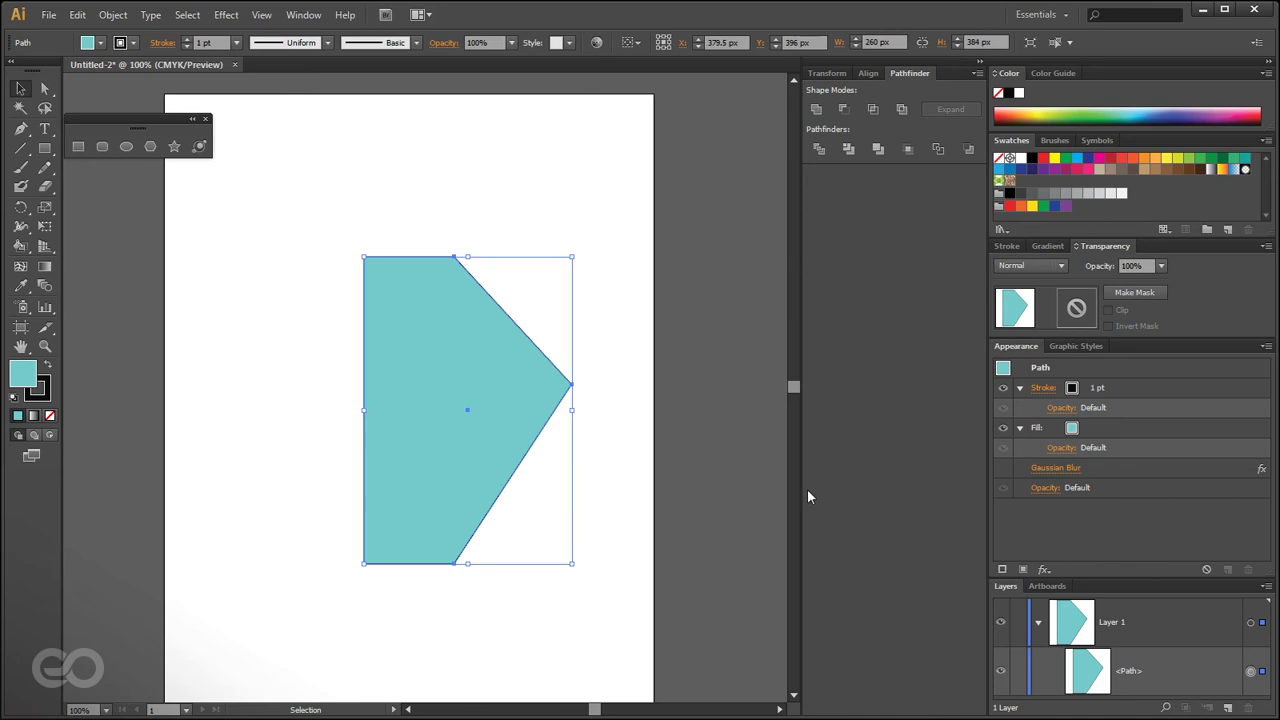
- Delete the five-sided teal shape from the artboard
click(626, 455)
click(495, 422)
key(Delete)
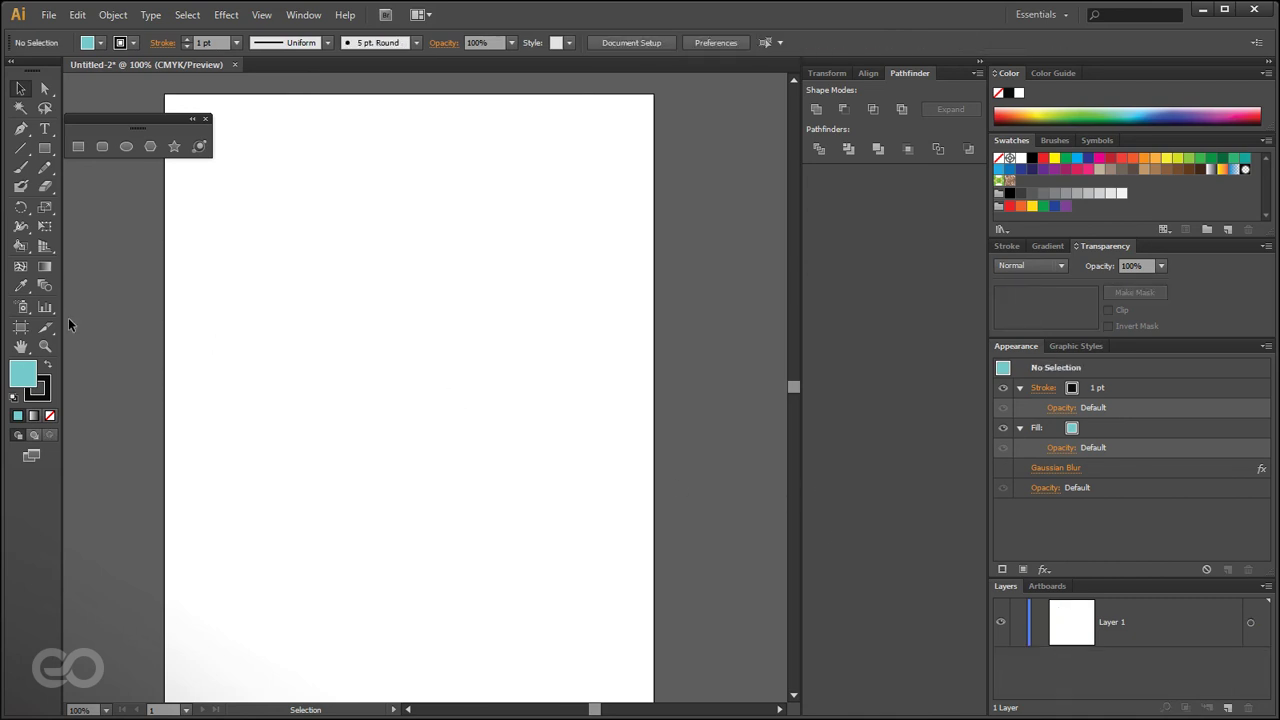
- Draw a rectangle about 298 by 318 px in the upper middle of the artboard
click(44, 147)
drag(290, 224, 528, 477)
click(23, 89)
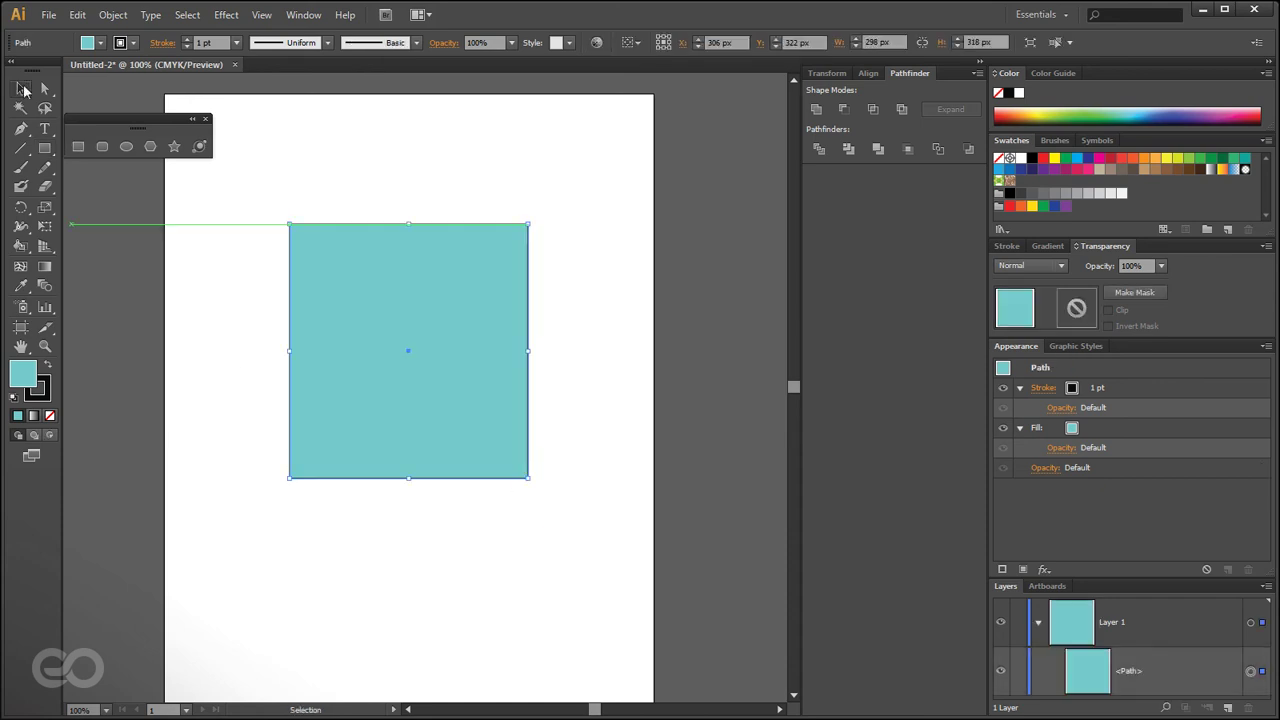
- Start a Drop Shadow effect on the rectangle with preview on and raise the X offset to 40 px
click(214, 17)
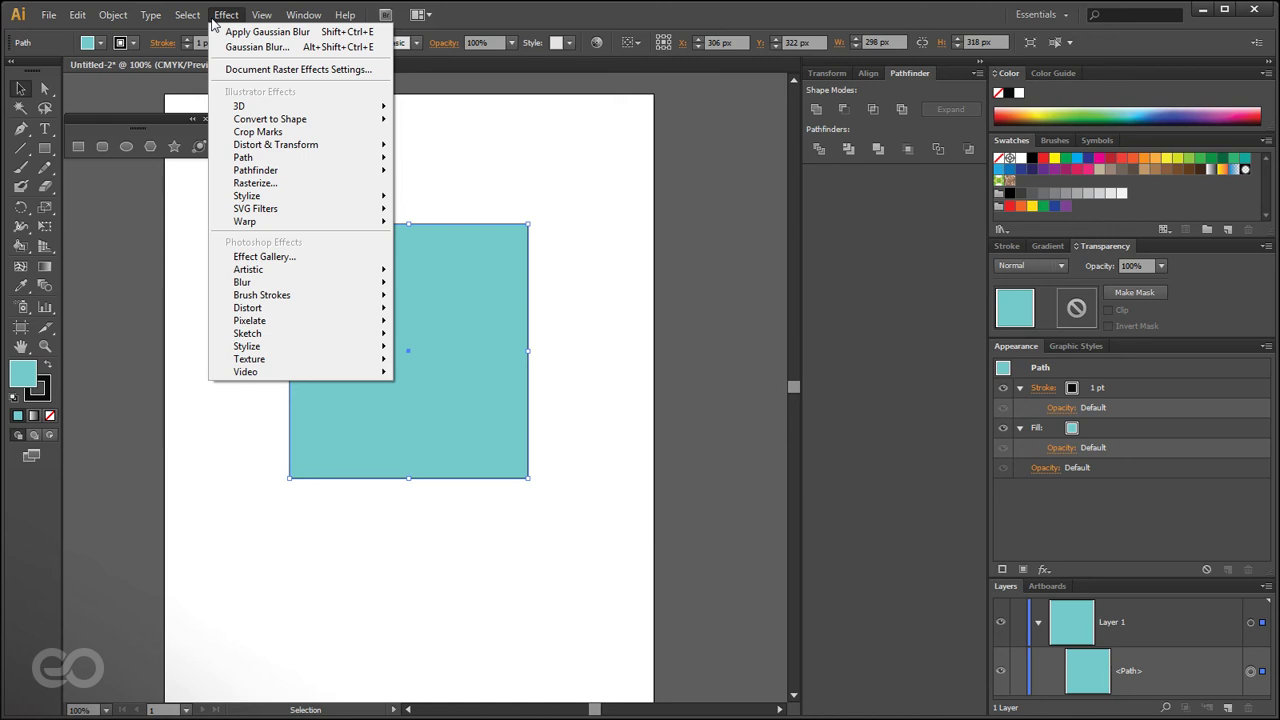
mouse_move(311, 197)
click(488, 197)
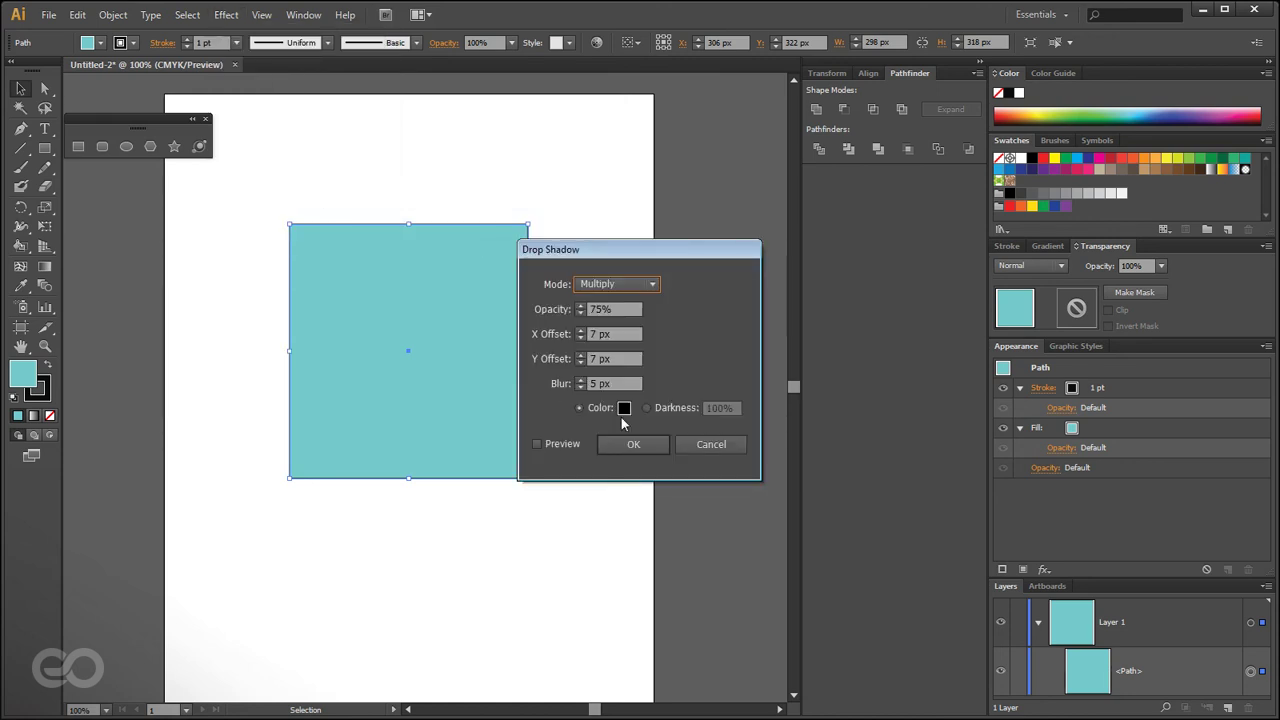
drag(597, 245, 801, 233)
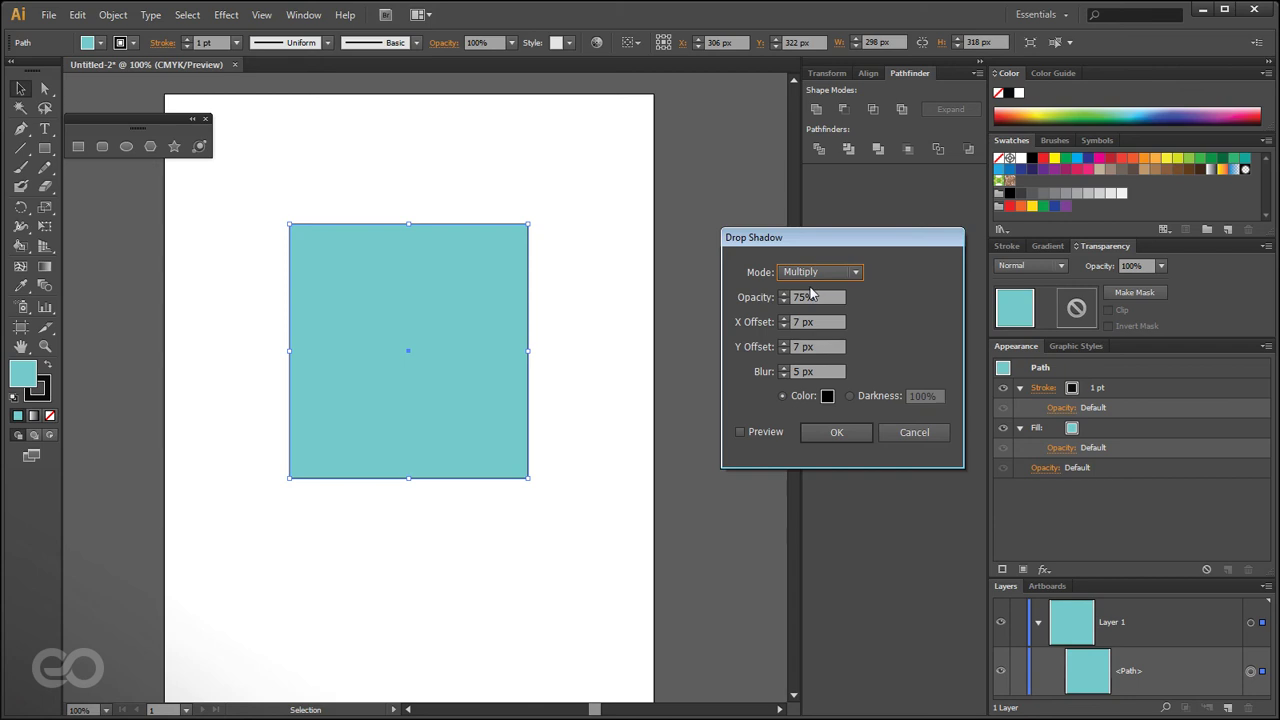
click(797, 321)
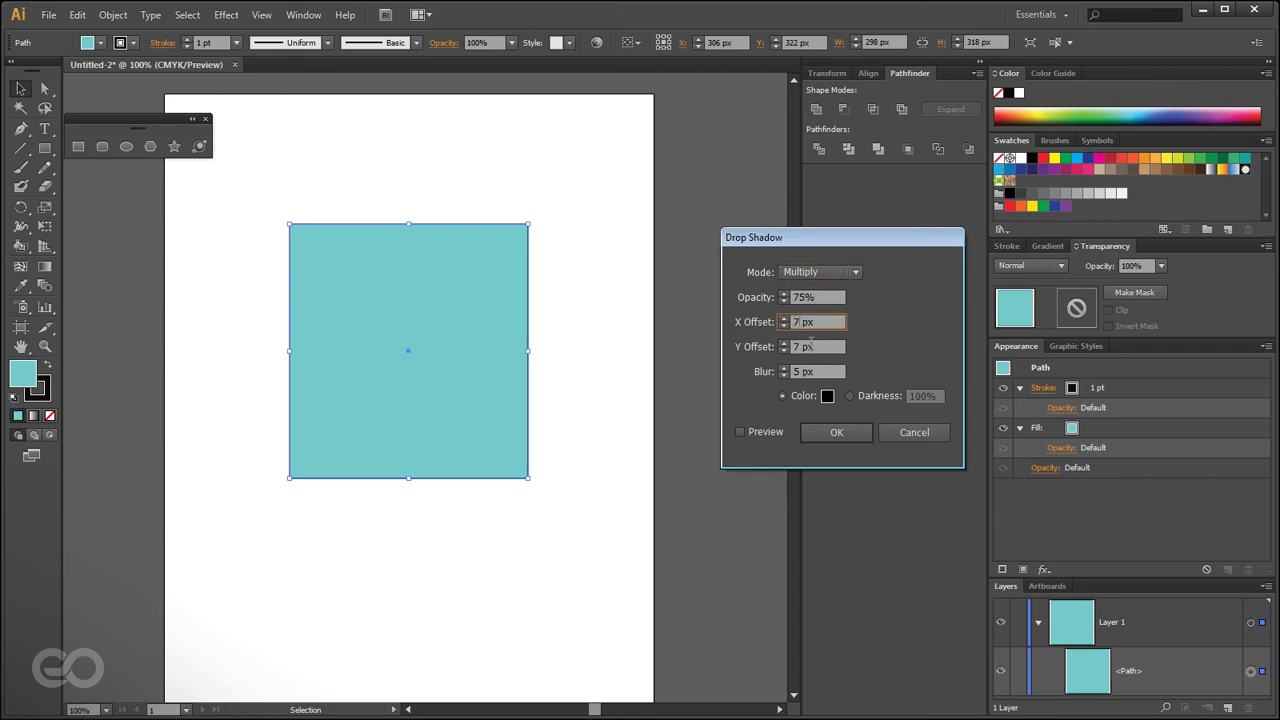
double_click(797, 321)
text(30)
click(740, 431)
click(812, 322)
key(Tab)
key(Tab)
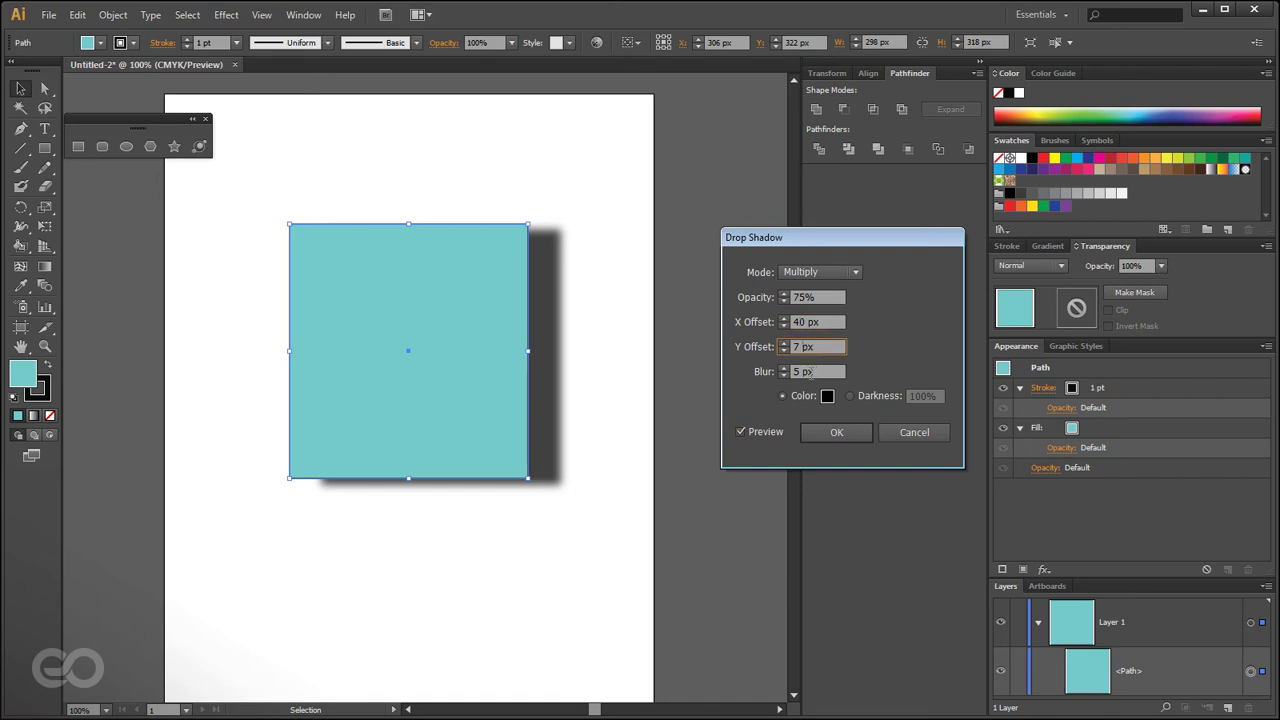
- Vary the drop shadow's X offset in small and large increments, ending at 10 px
key(shift+Tab)
key(shift+Tab)
key(Down)
key(Down)
key(Down)
key(Down)
key(Down)
key(Down)
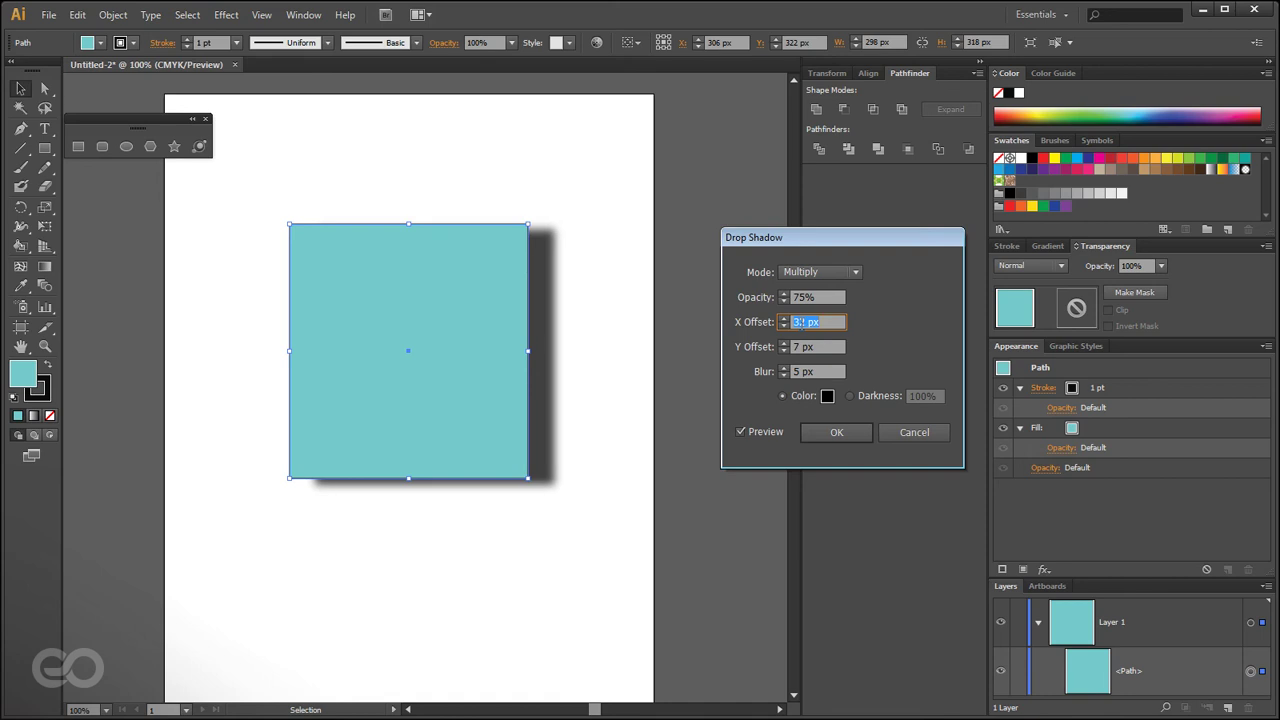
key(Down)
key(shift+Up)
key(shift+Up)
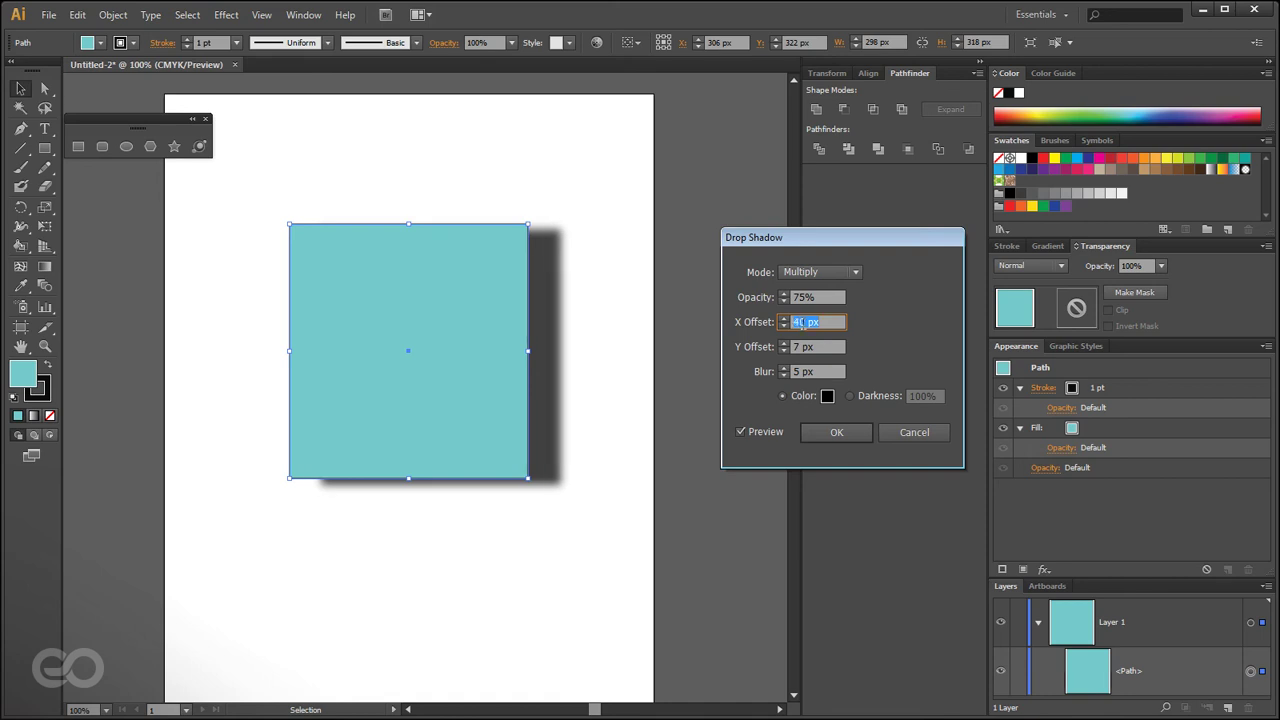
key(shift+Down)
key(shift+Down)
key(shift+Down)
key(shift+Down)
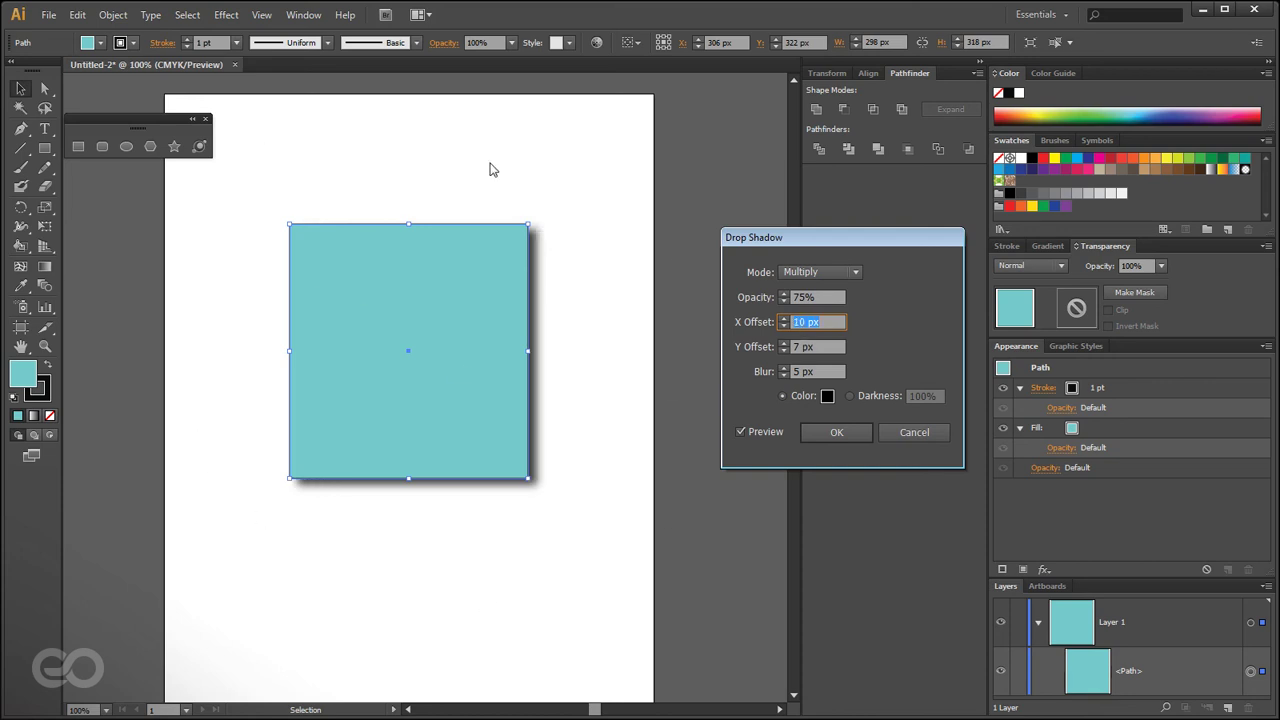
- Set the drop shadow's Y offset to 30 px, increase its X offset, and apply the effect
click(805, 346)
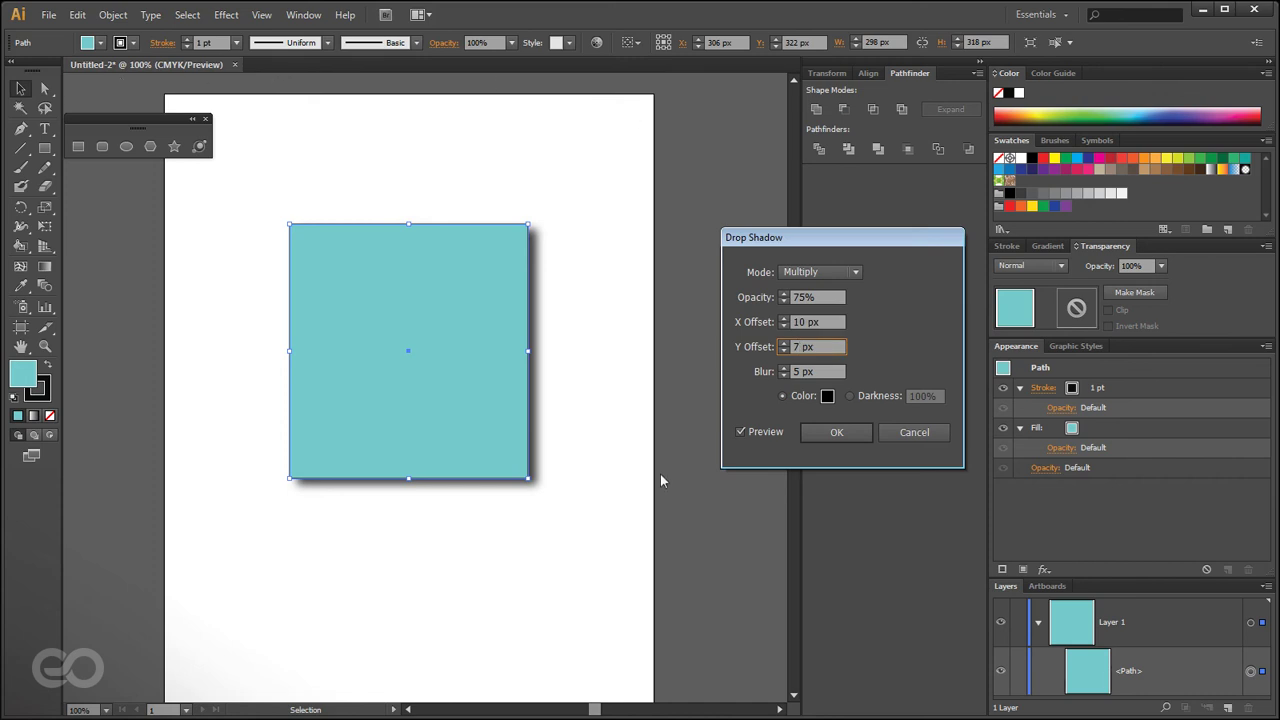
key(shift+Up)
key(shift+Up)
key(shift+Up)
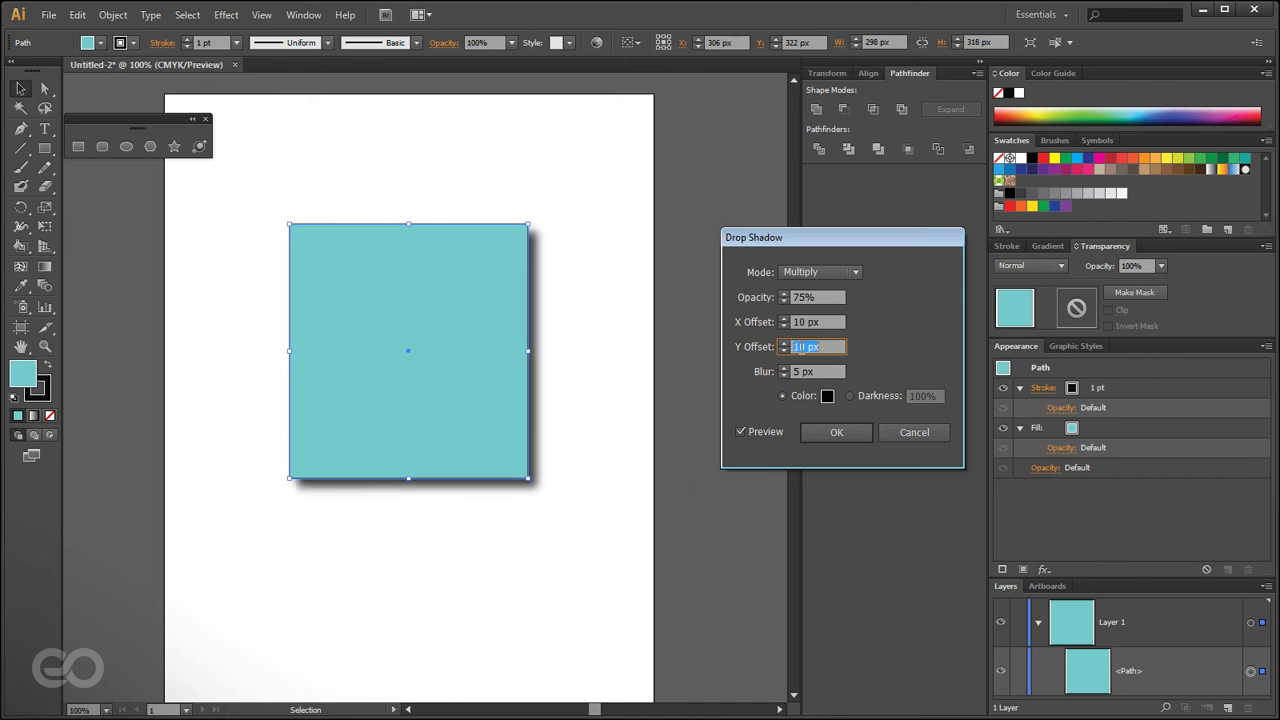
click(805, 322)
key(shift+Up)
key(shift+Up)
key(shift+Up)
key(shift+Up)
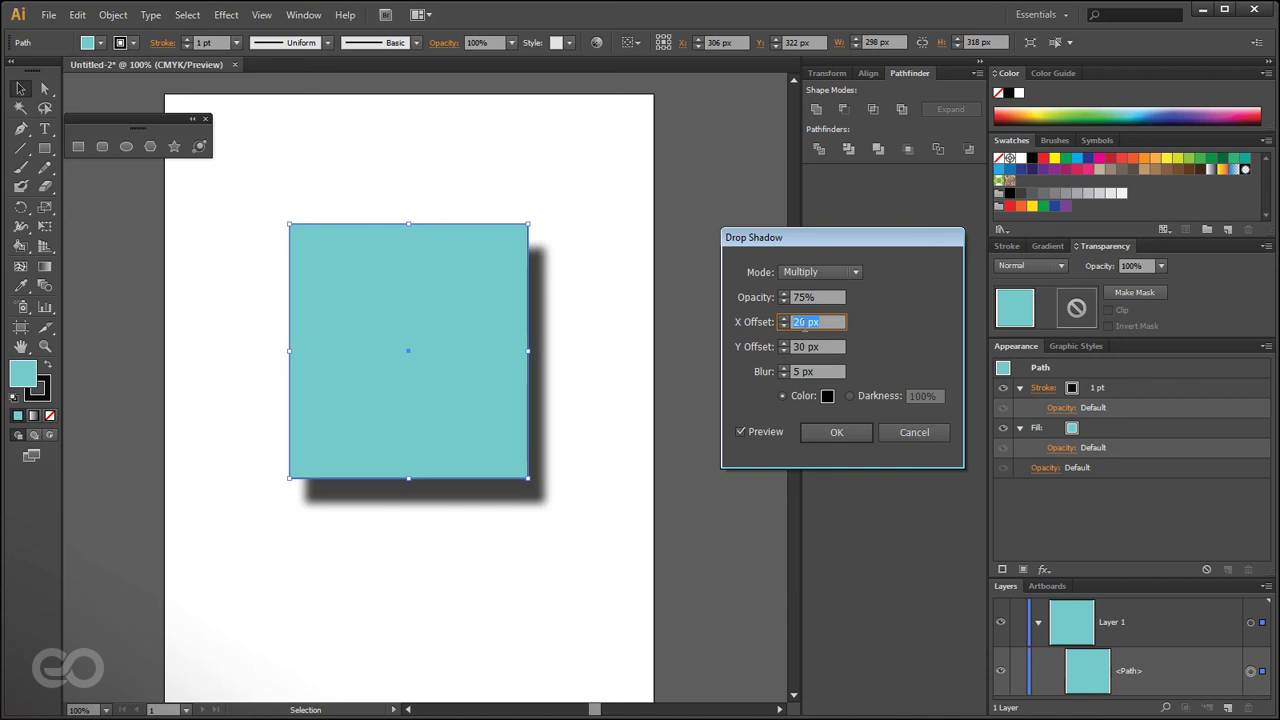
click(838, 434)
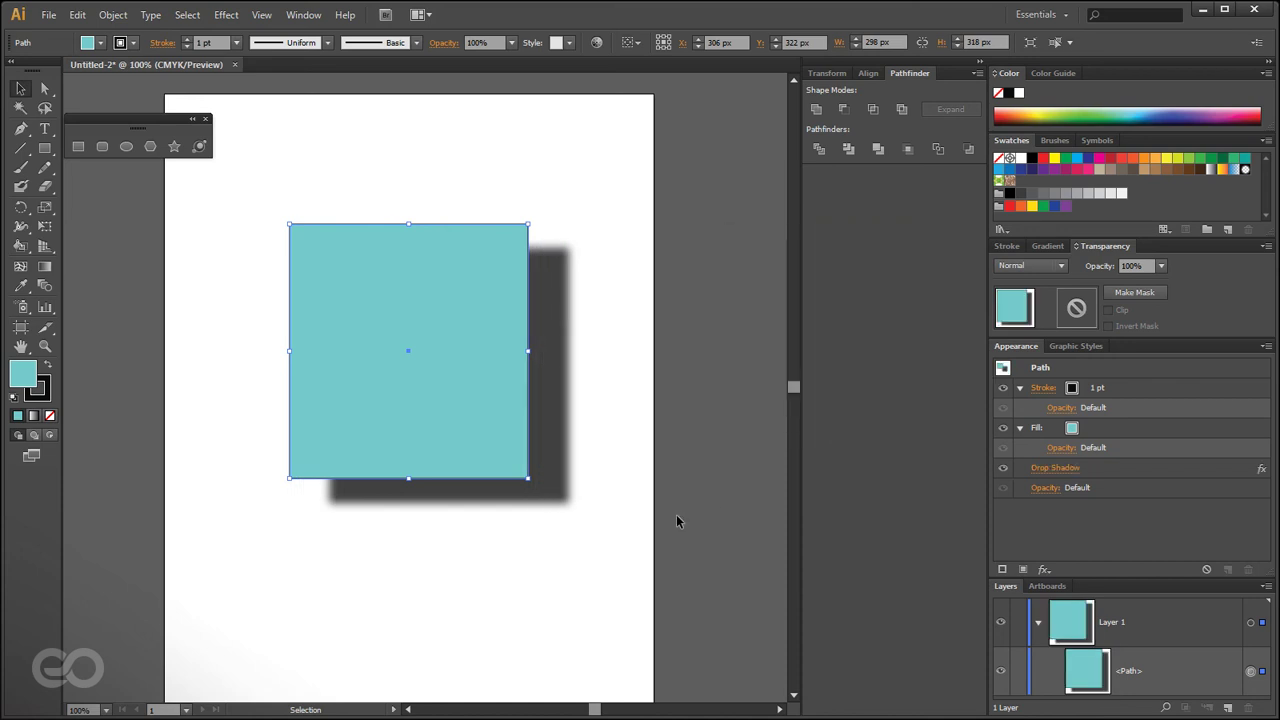
click(665, 522)
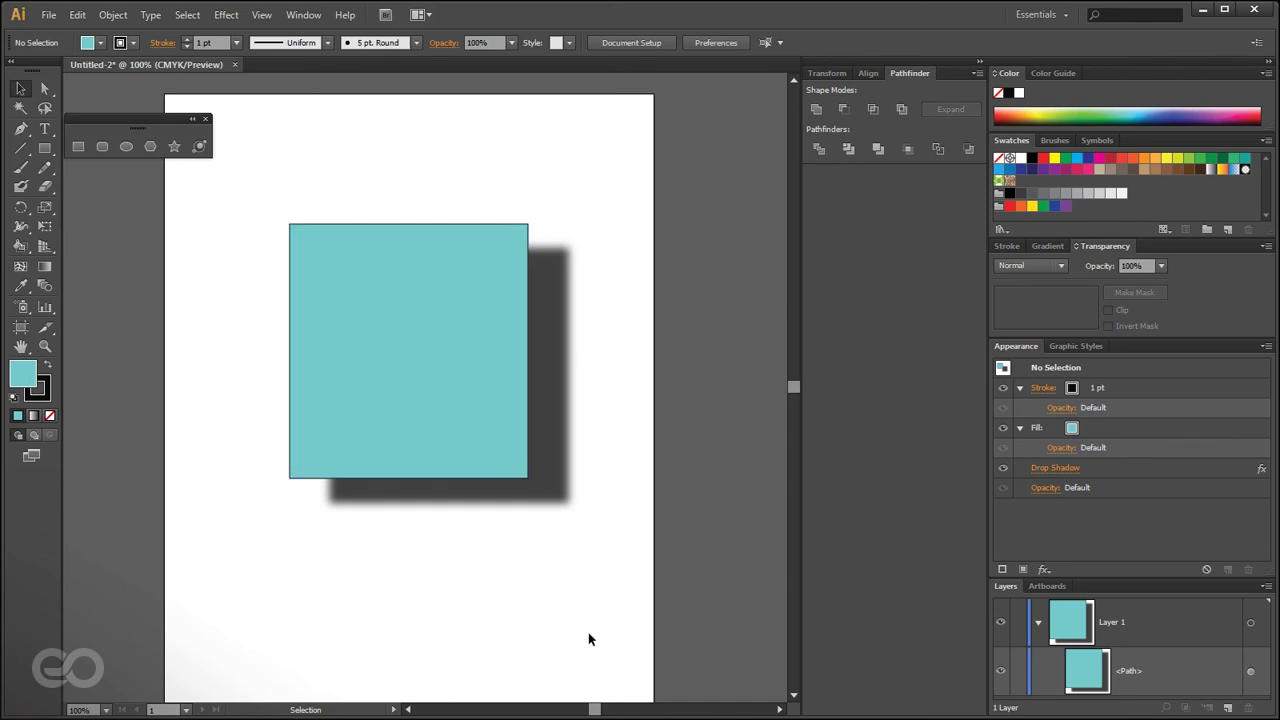
- Remove the Drop Shadow effect from the rectangle's appearance
click(470, 415)
click(1047, 466)
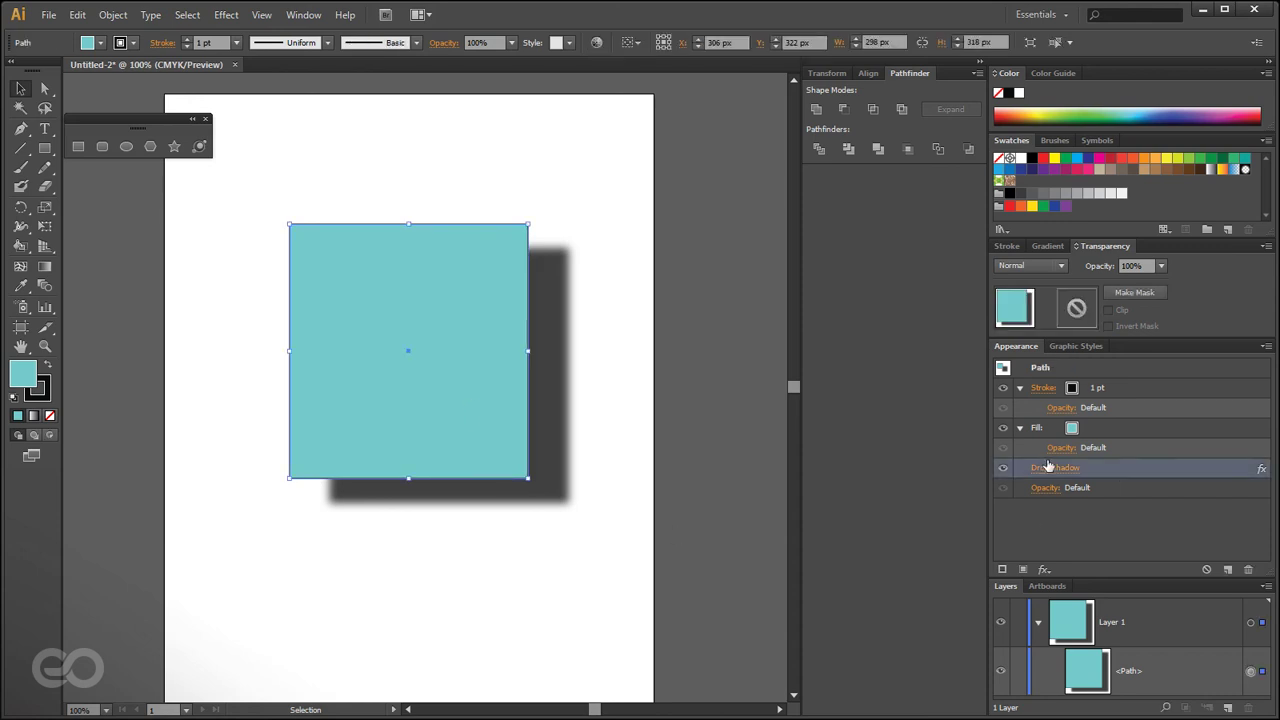
click(1248, 569)
- Apply a horizontal Flag warp effect to the rectangle with a 22% bend, using the preview
click(232, 16)
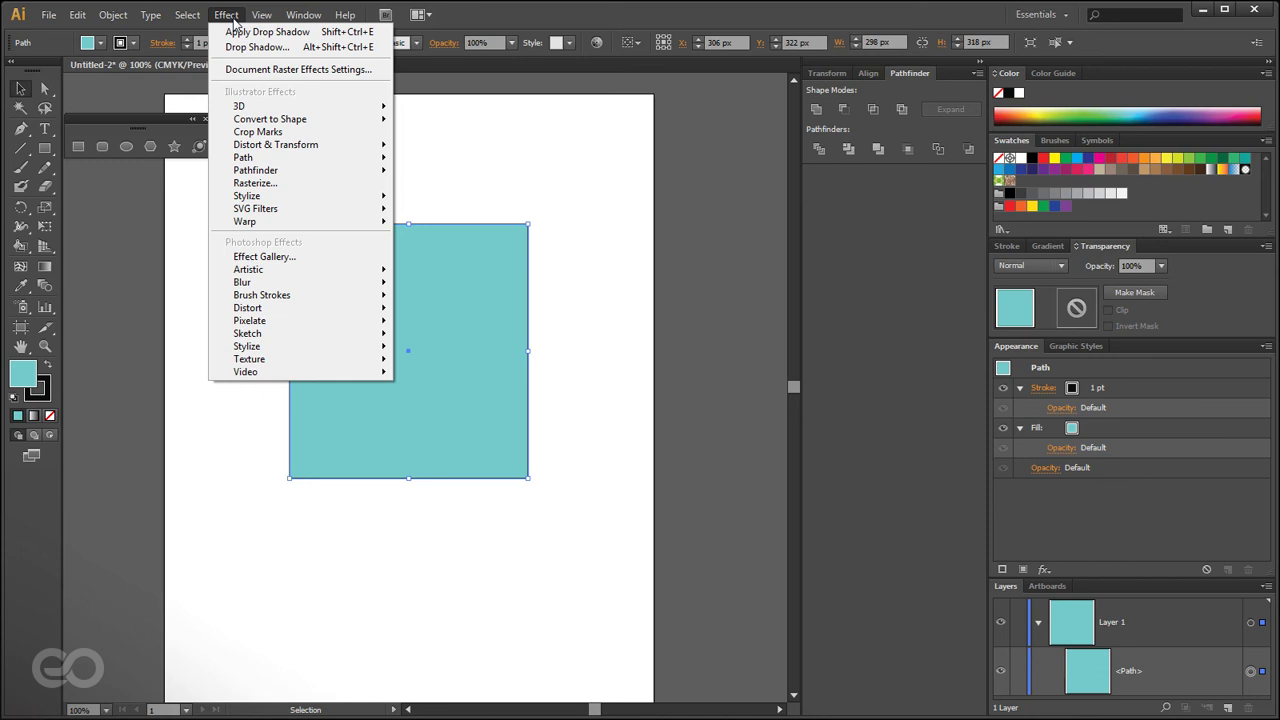
mouse_move(329, 221)
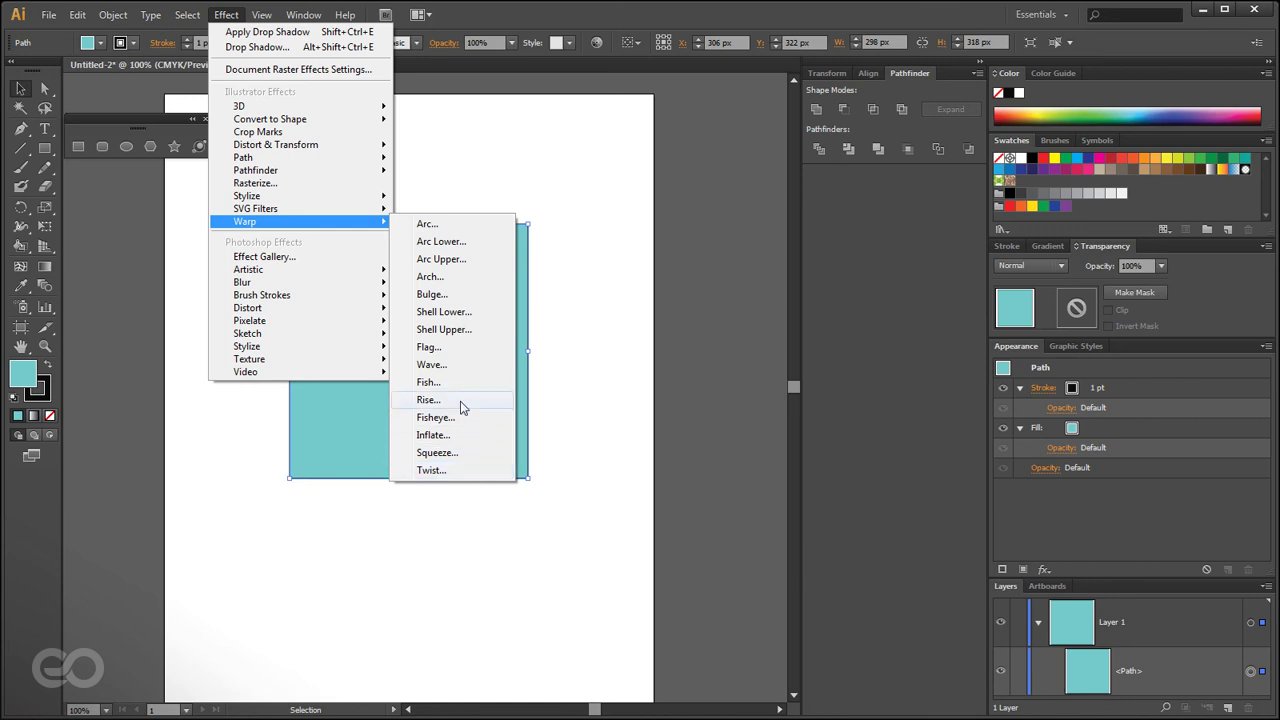
click(449, 350)
drag(671, 249, 789, 237)
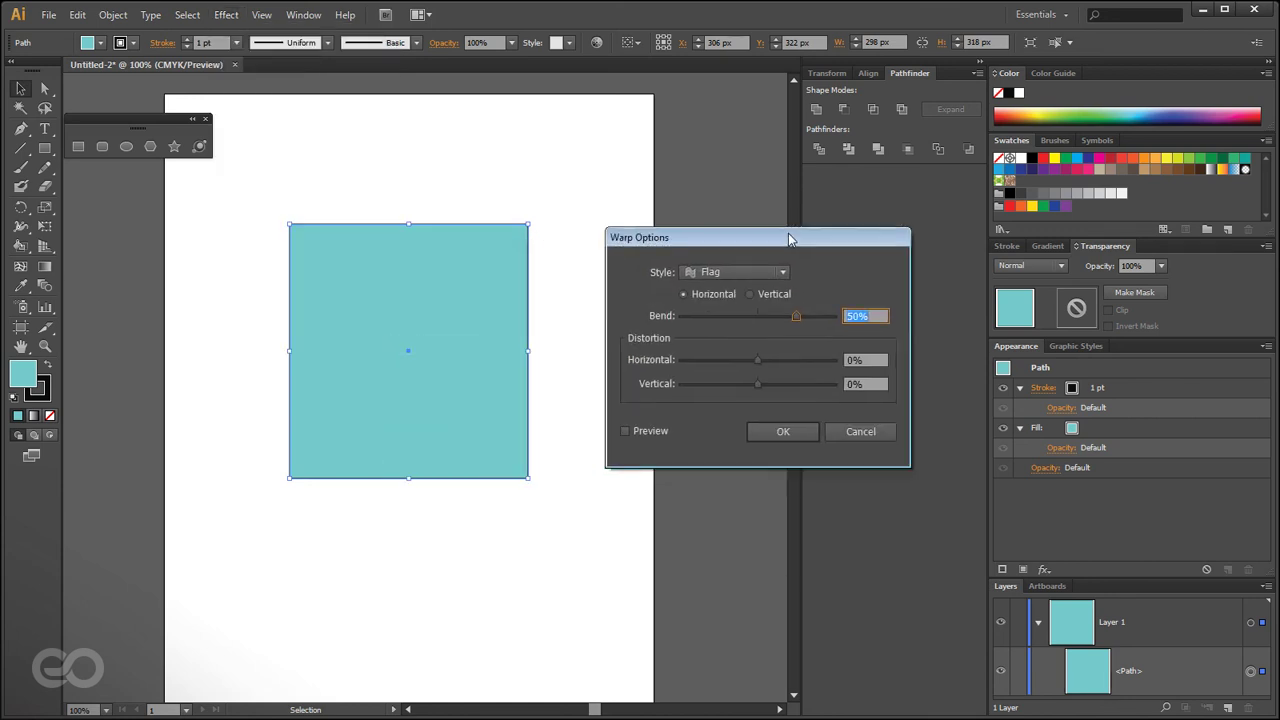
click(650, 432)
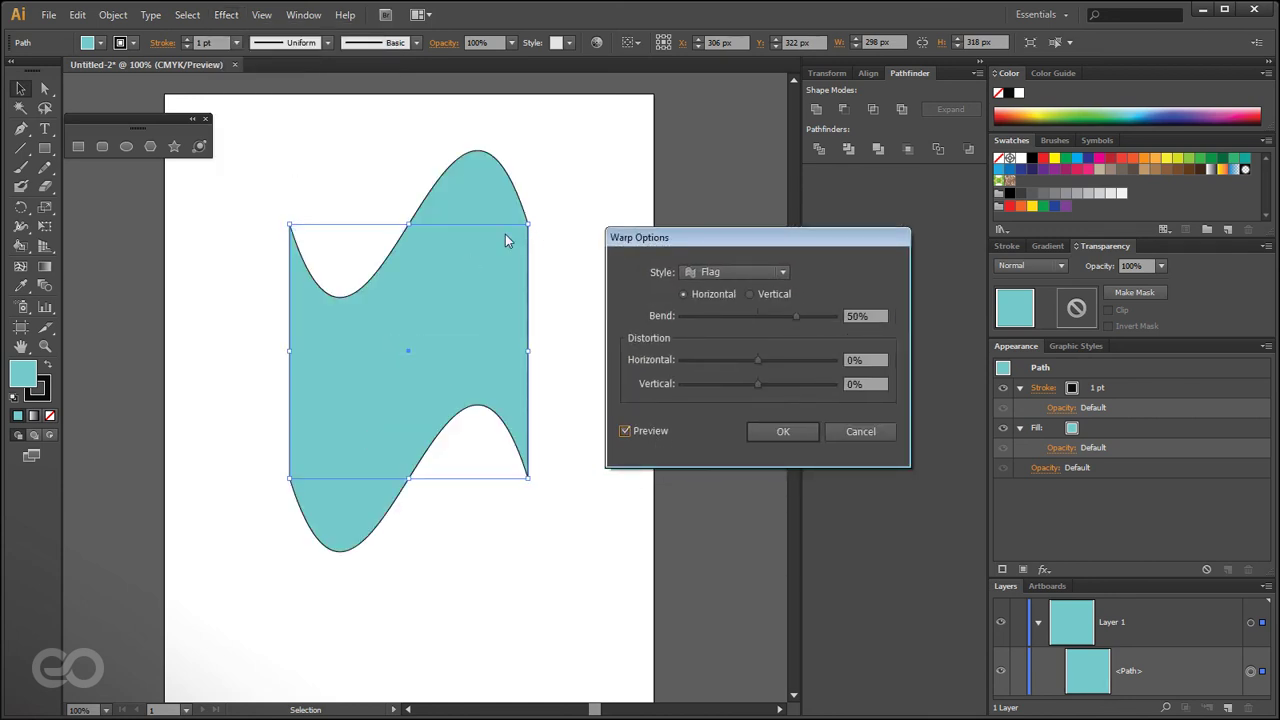
drag(805, 312, 772, 318)
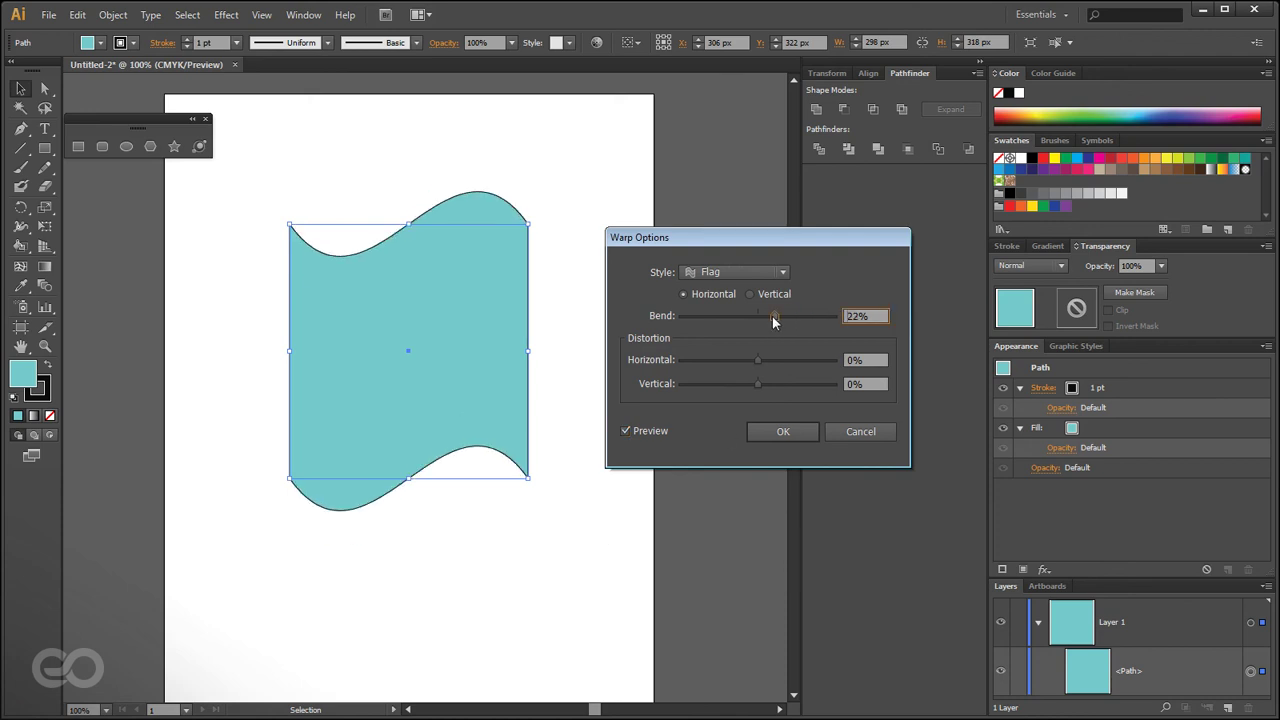
click(783, 431)
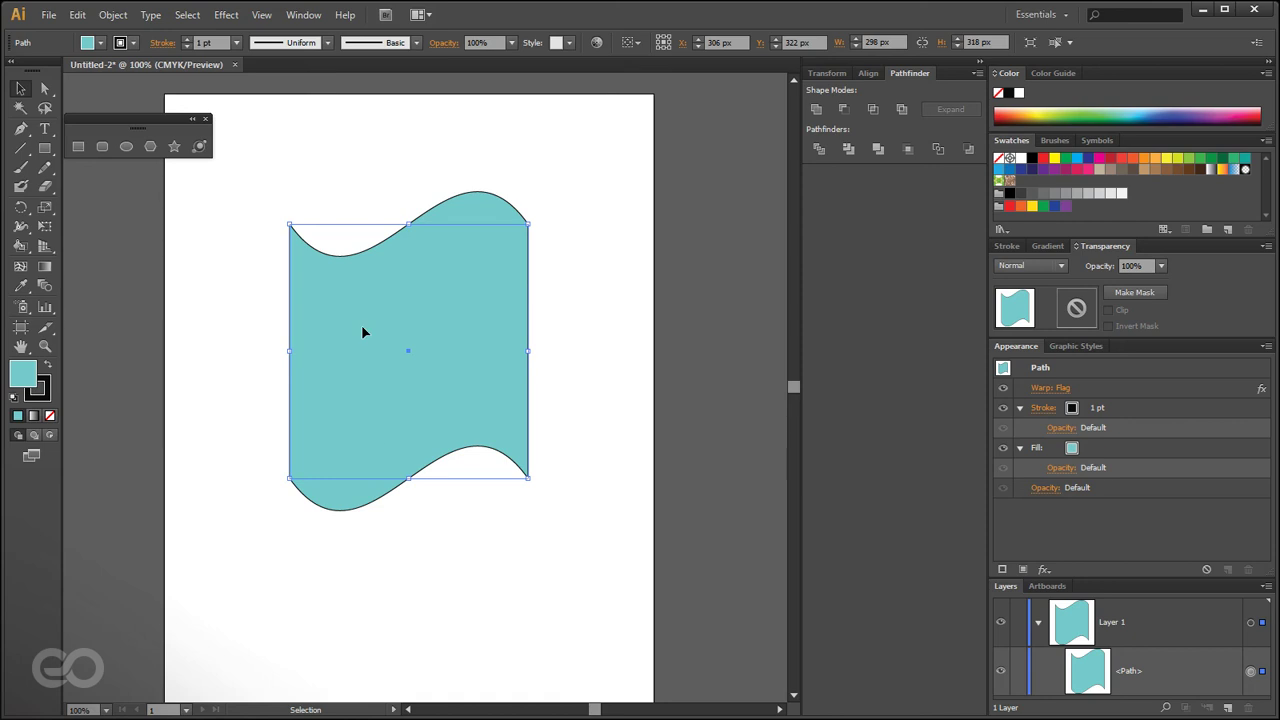
- Add an anchor point on the rectangle's top edge and move it down inside to about X 366, Y 284 px
click(471, 531)
click(415, 401)
click(21, 128)
click(387, 226)
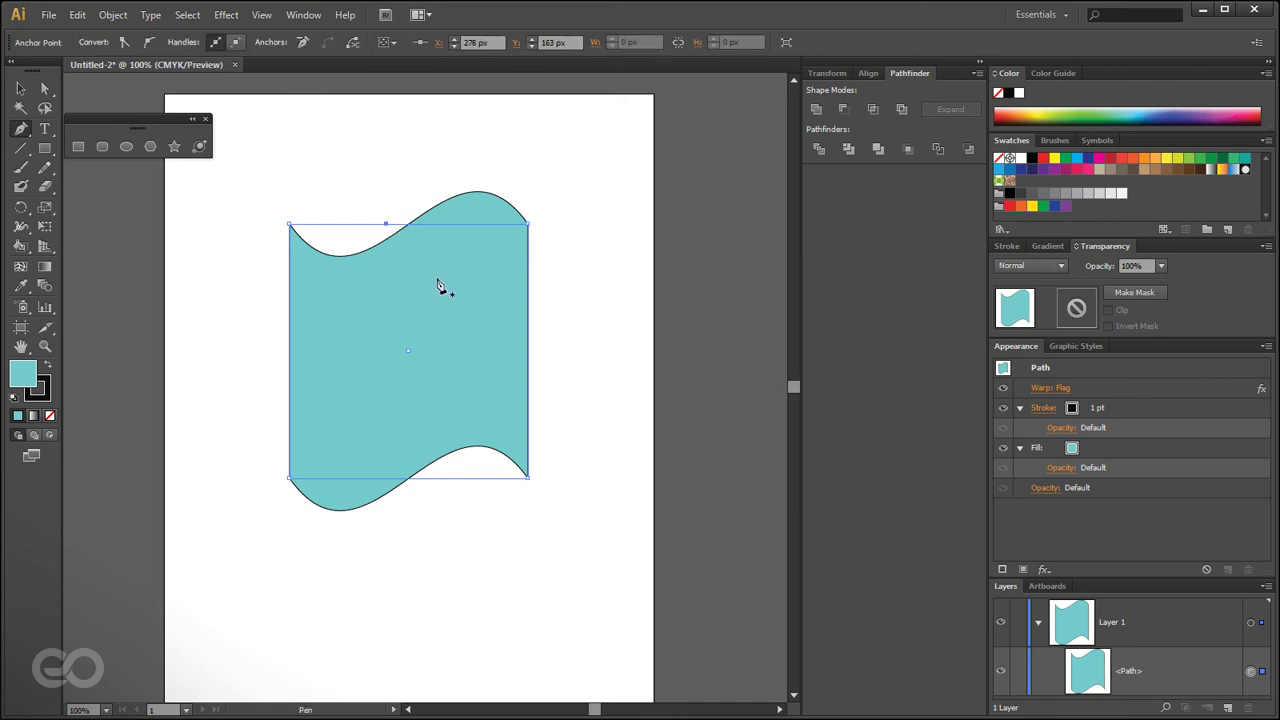
key(a)
click(386, 226)
drag(387, 227, 456, 320)
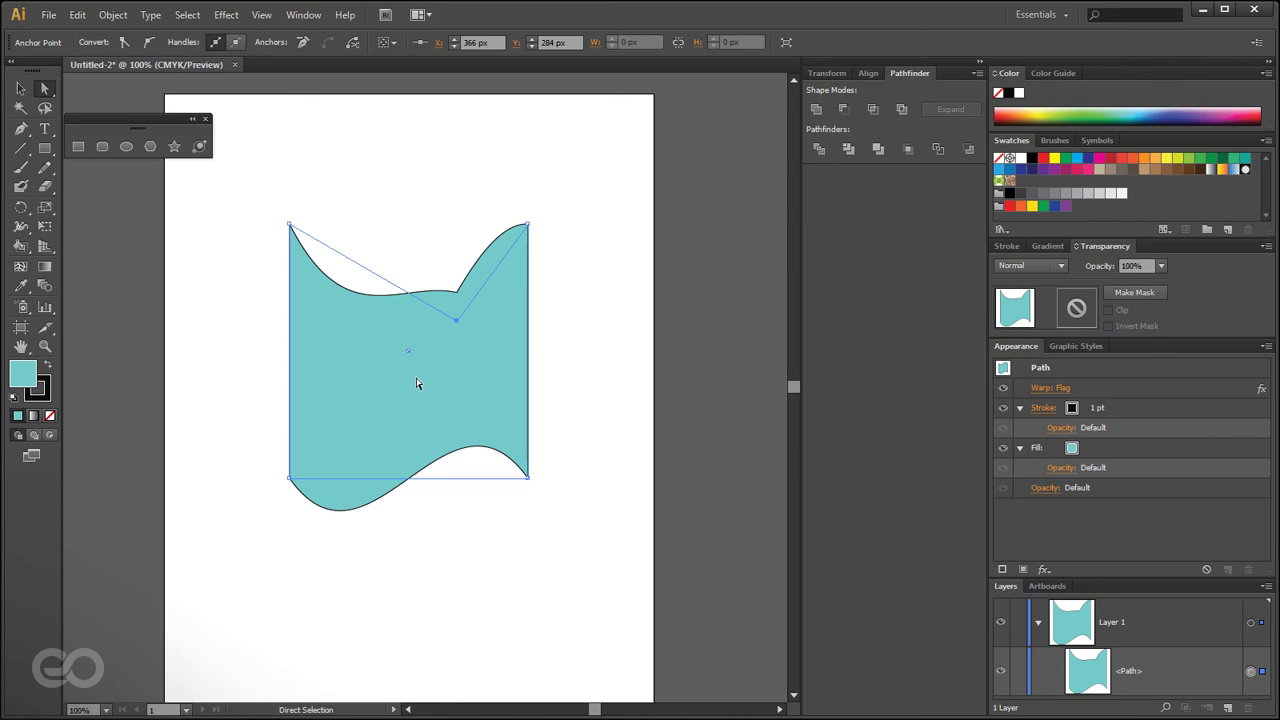
click(21, 88)
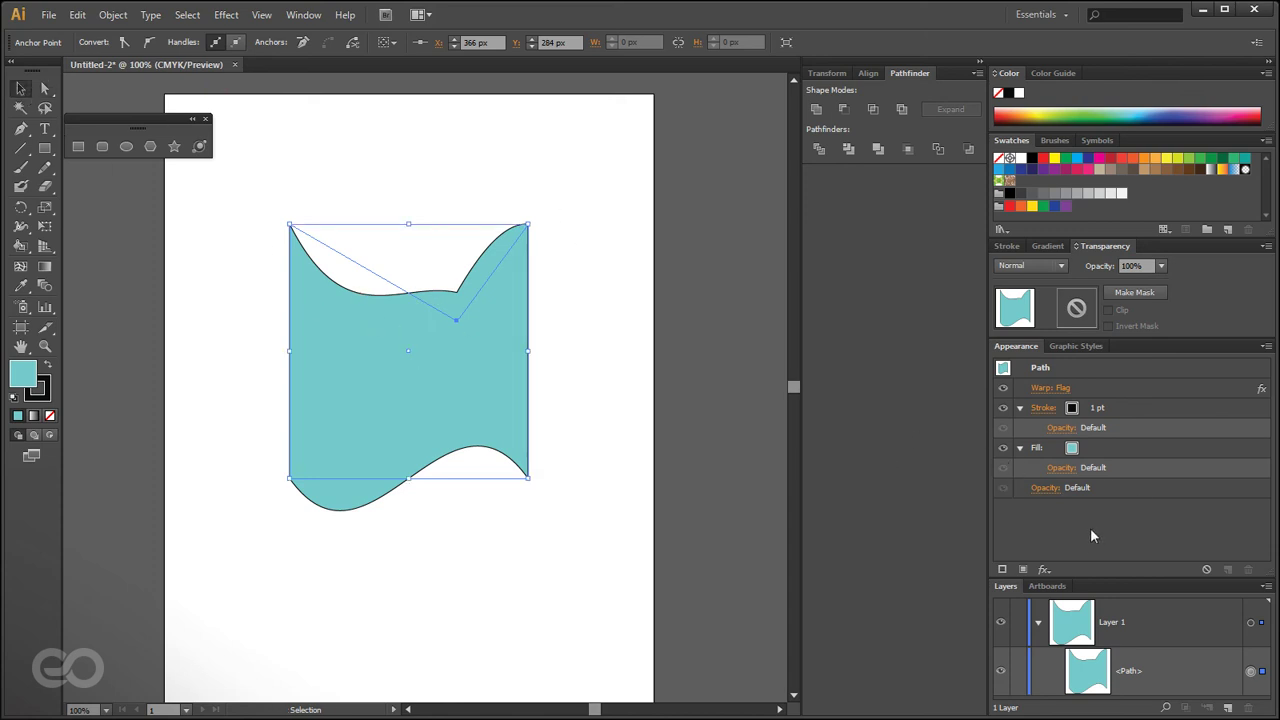
- Toggle the Flag warp's visibility to compare the shape with and without it, and delete the effect
click(1003, 388)
click(1003, 388)
click(1003, 388)
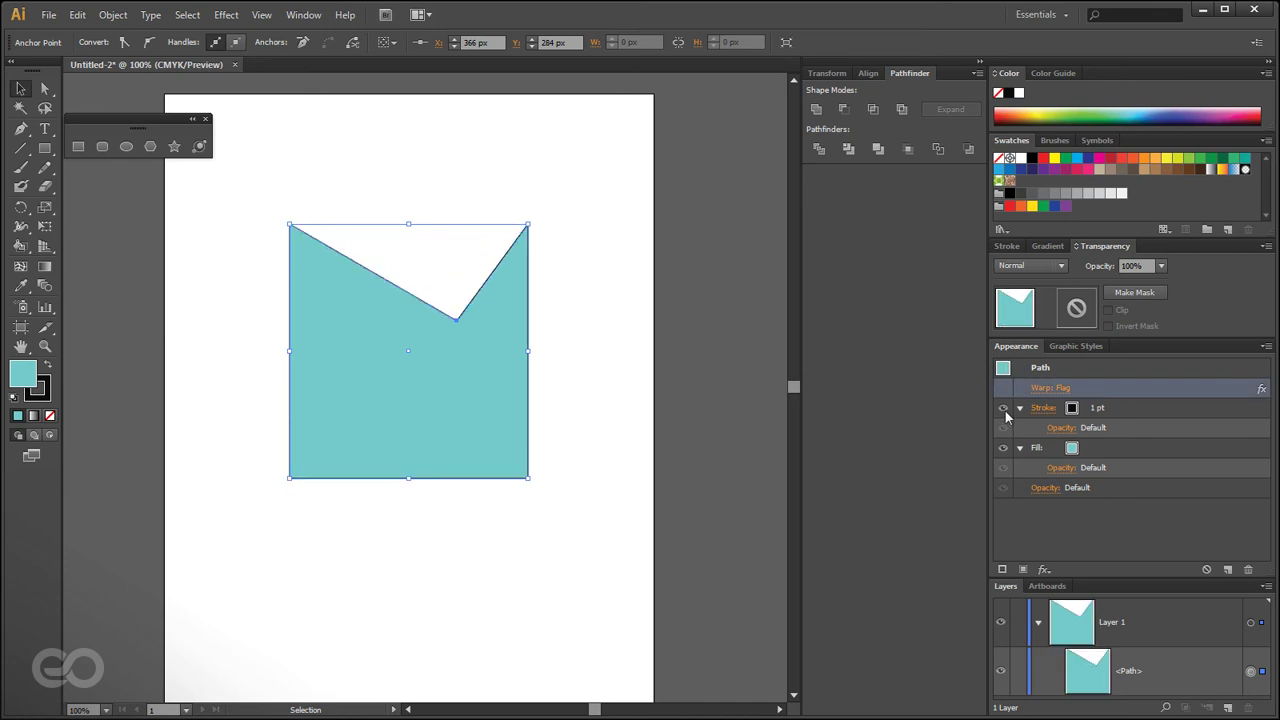
click(1003, 388)
click(1248, 570)
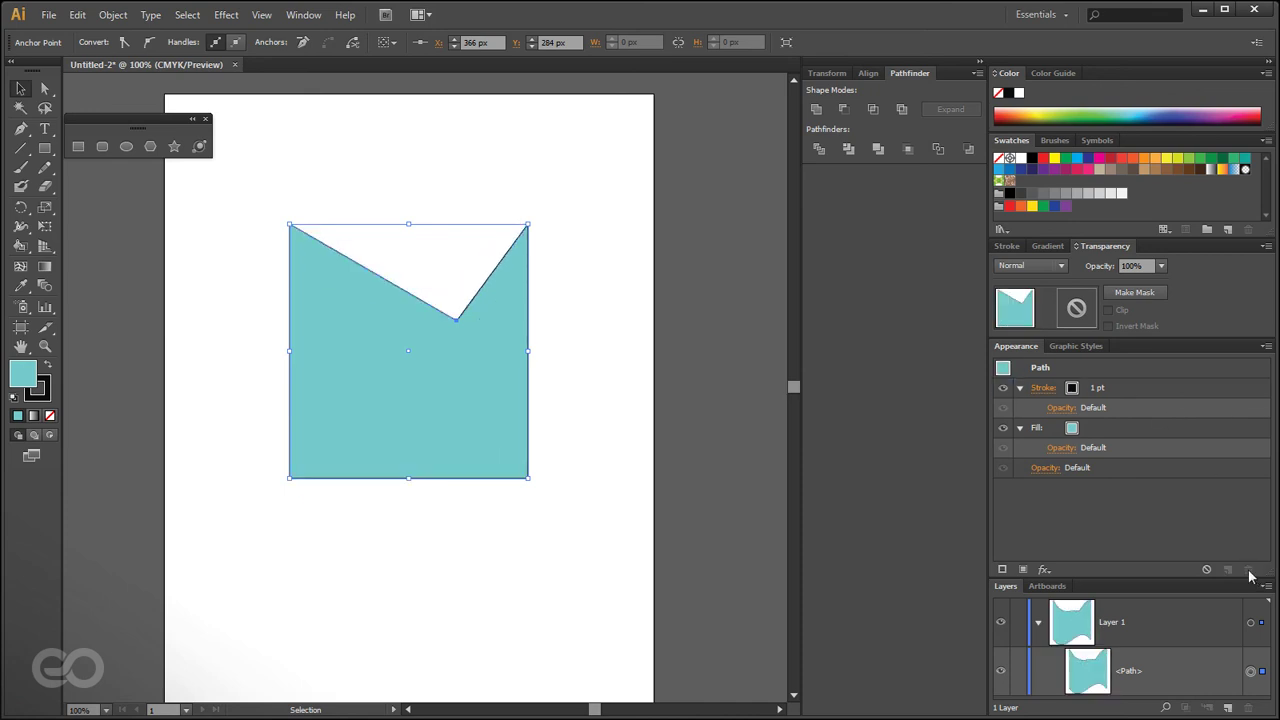
- Delete the notched teal shape from the artboard
click(603, 486)
click(467, 422)
key(Delete)
click(225, 15)
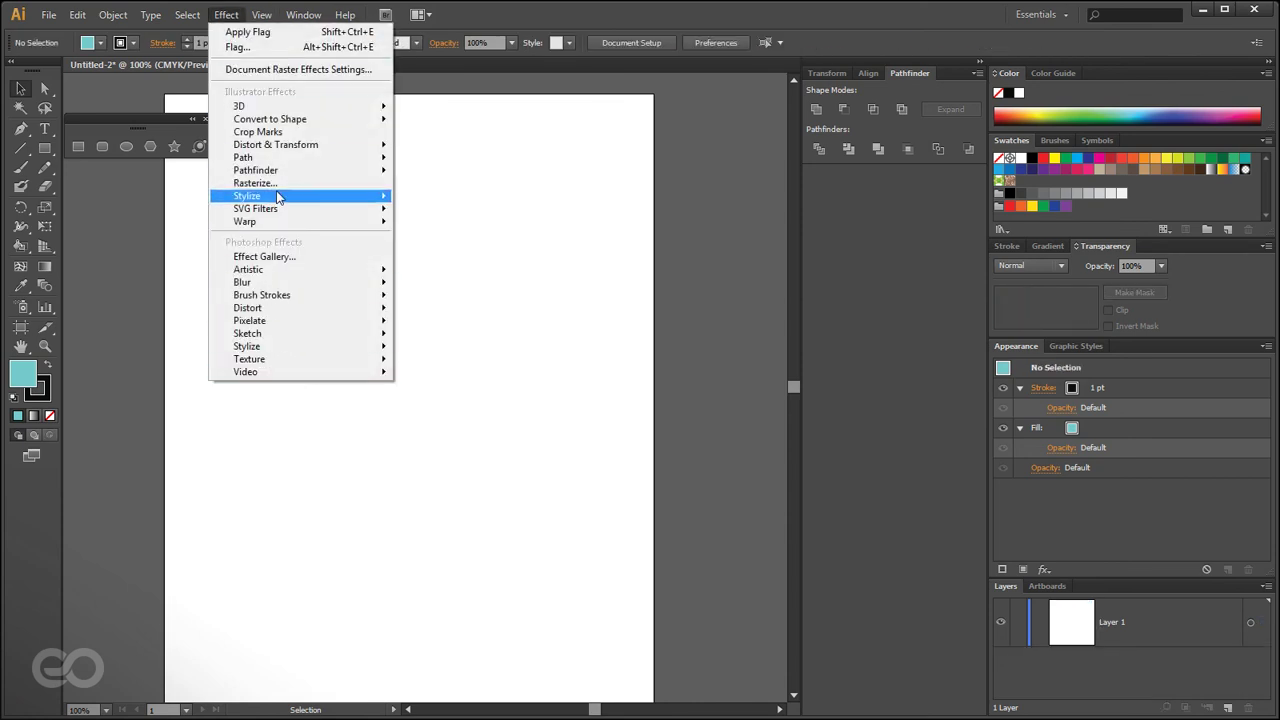
mouse_move(288, 199)
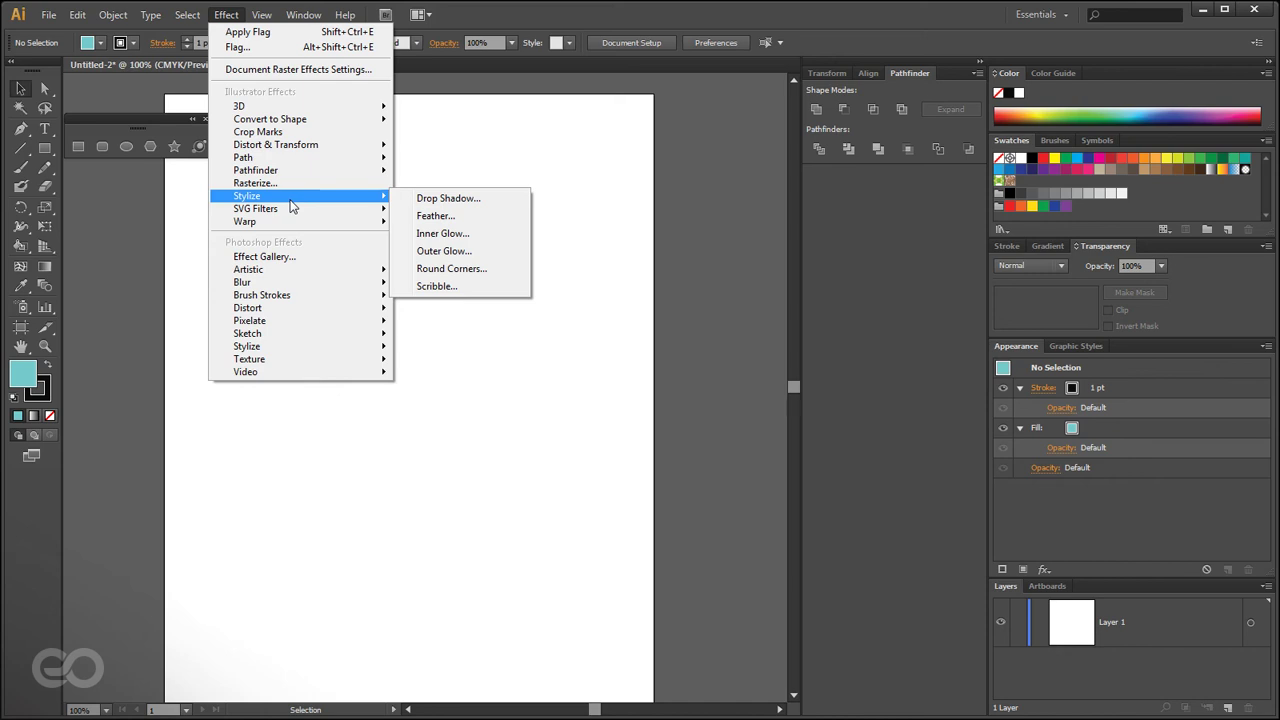
click(502, 470)
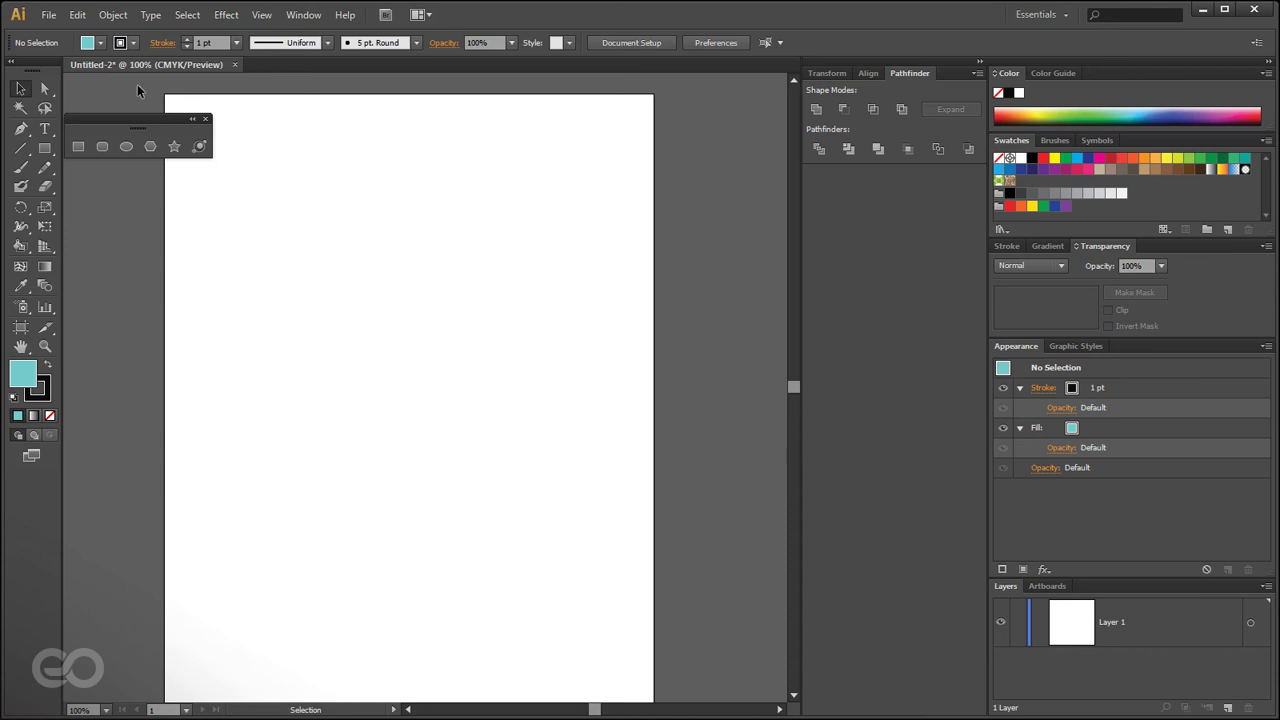
click(47, 16)
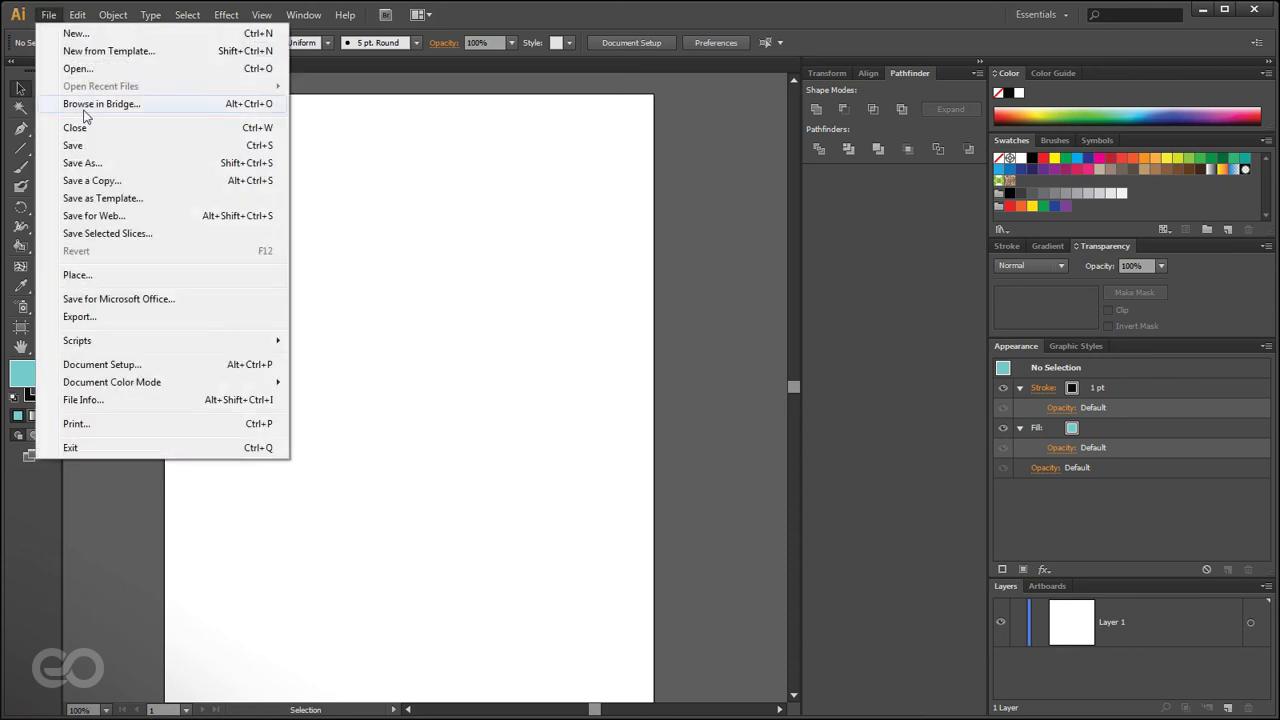
mouse_move(140, 340)
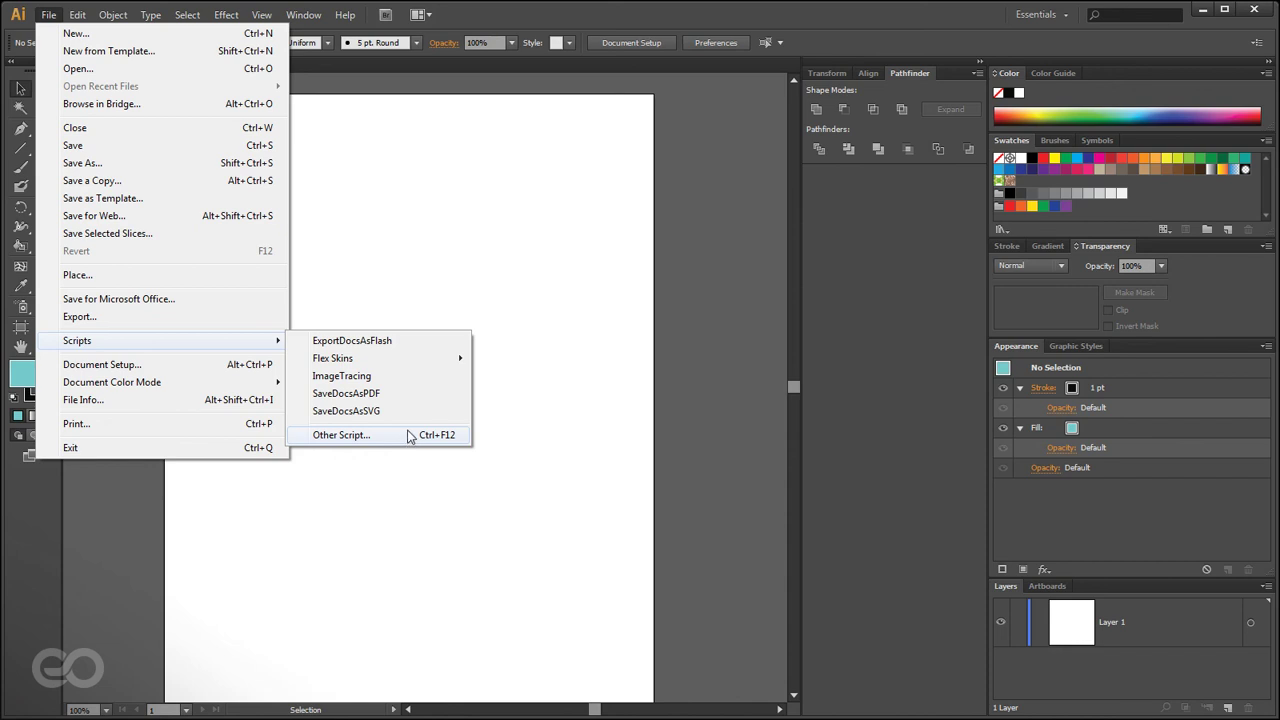
click(476, 510)
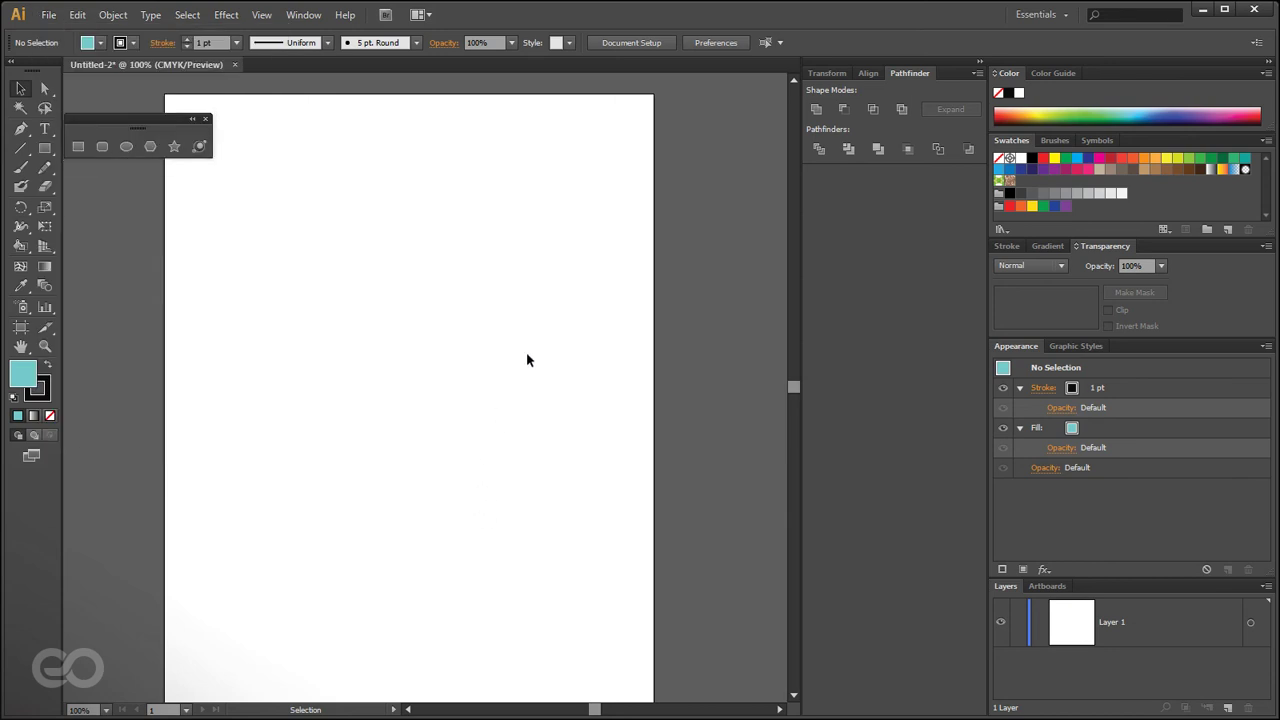
- Display the Actions panel, place it over the artboard's edge and enlarge it to list all the default actions
click(304, 15)
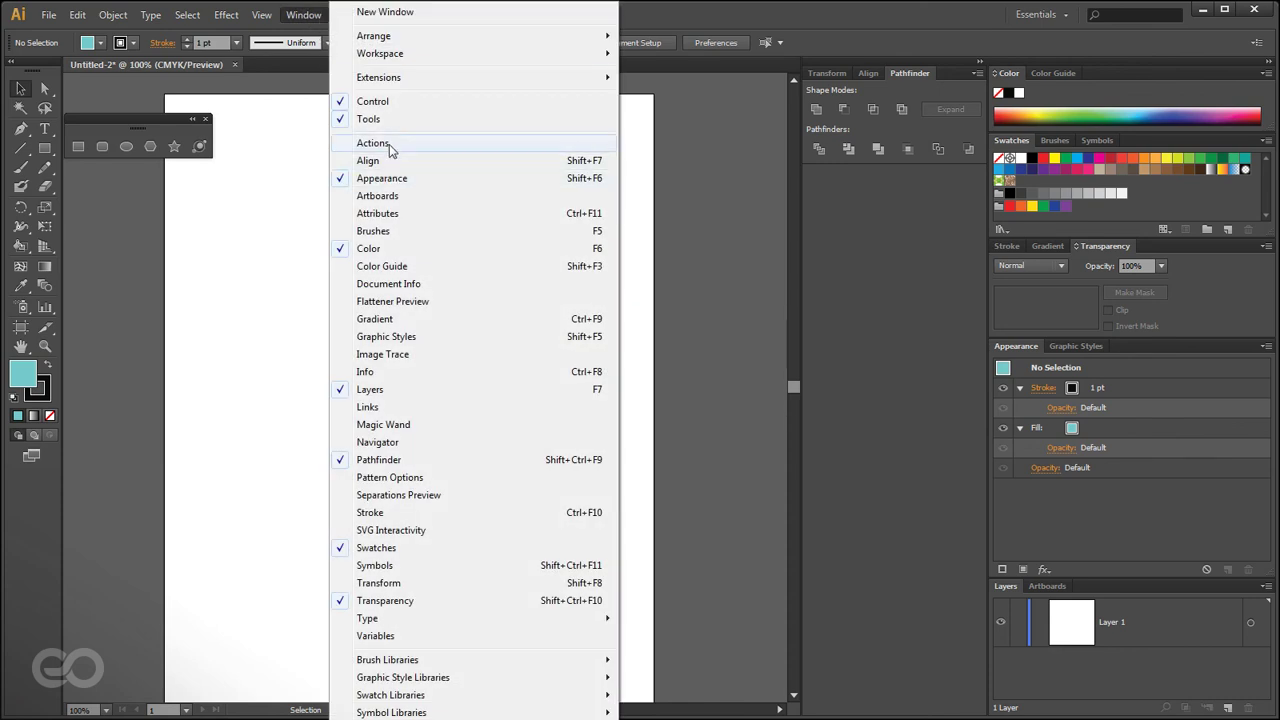
click(388, 142)
drag(425, 258, 688, 166)
drag(754, 270, 782, 537)
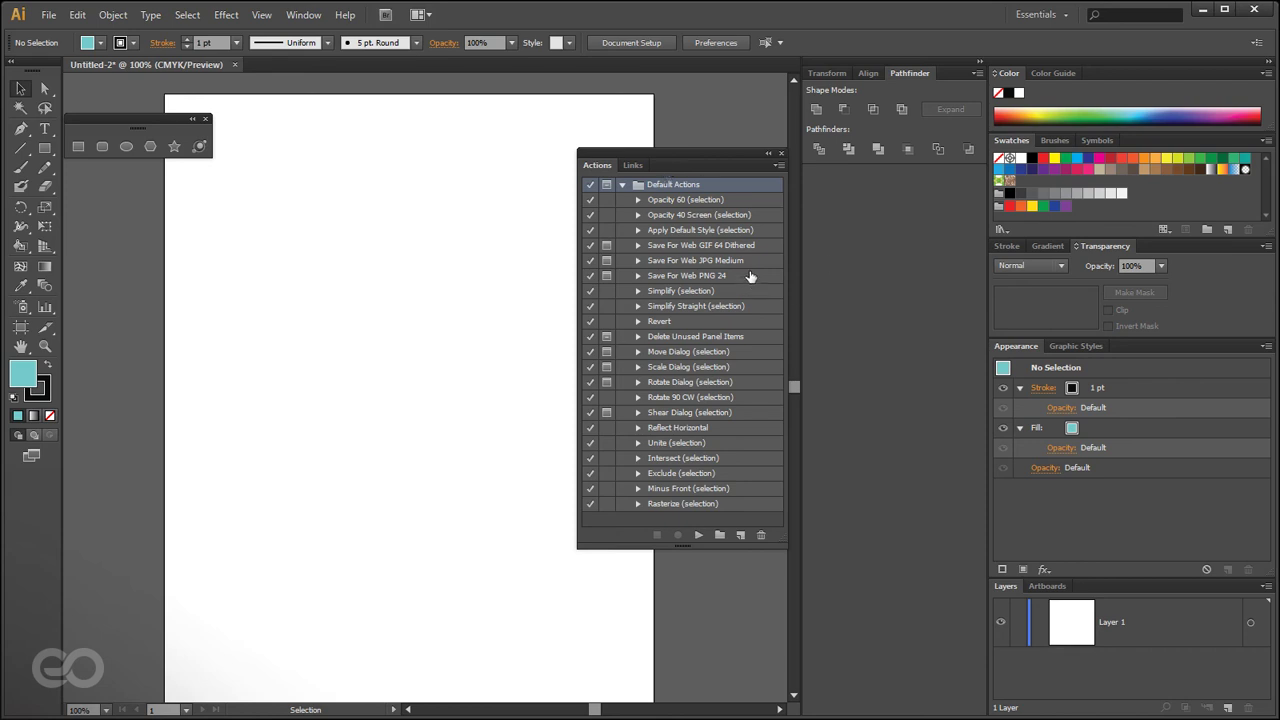
- Draw a rectangle about 318 px wide and 347 px high on the empty artboard
click(44, 147)
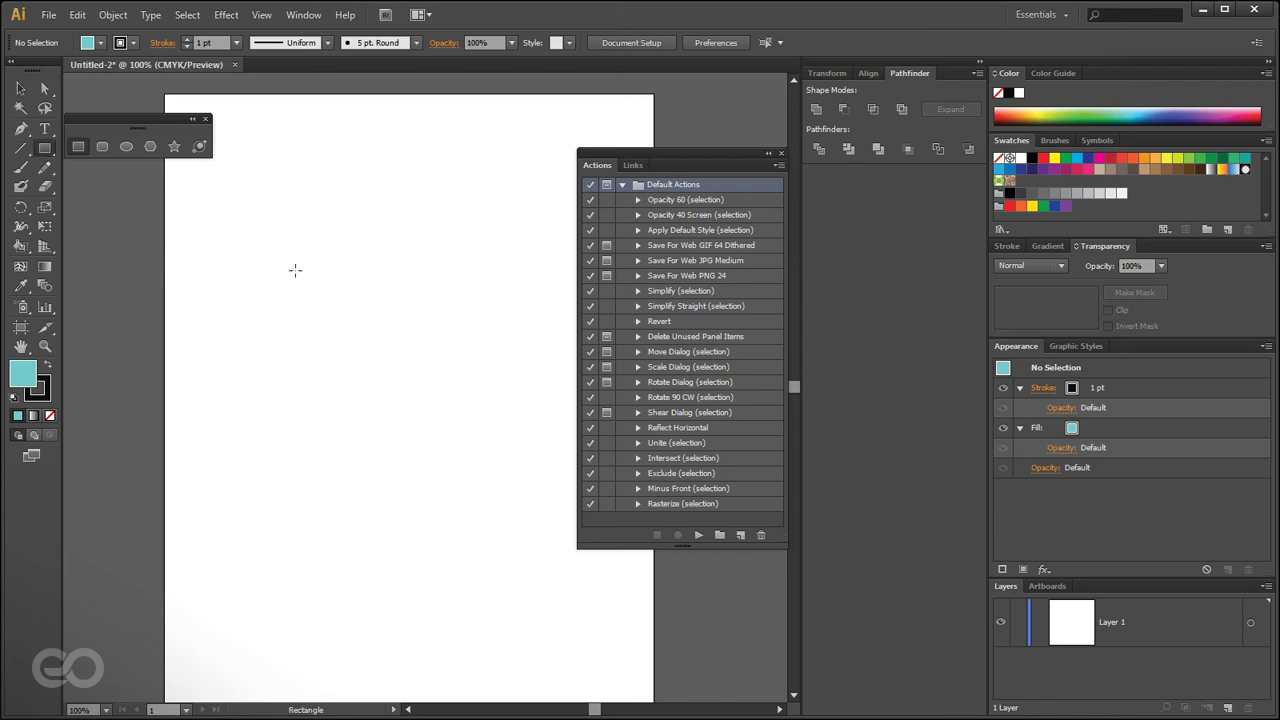
drag(244, 240, 500, 518)
key(v)
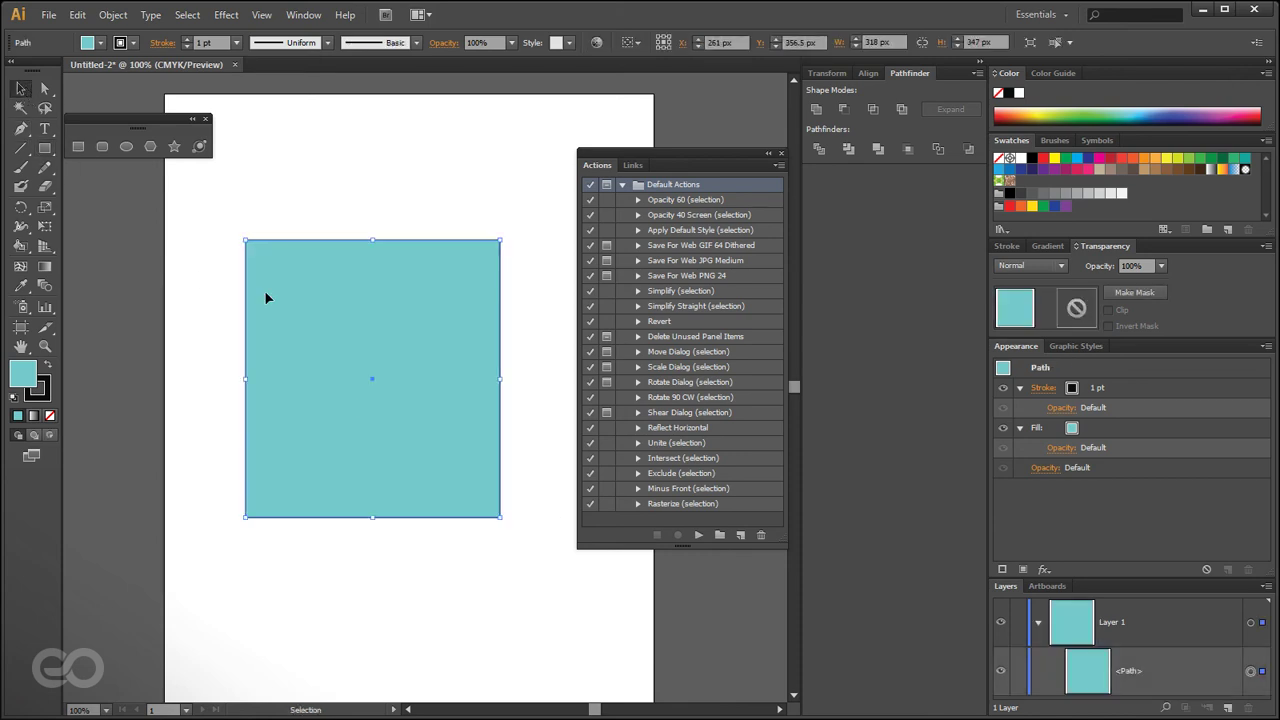
- Expand the Opacity 60 action down to its transparency setting and play it on the selected rectangle
click(672, 203)
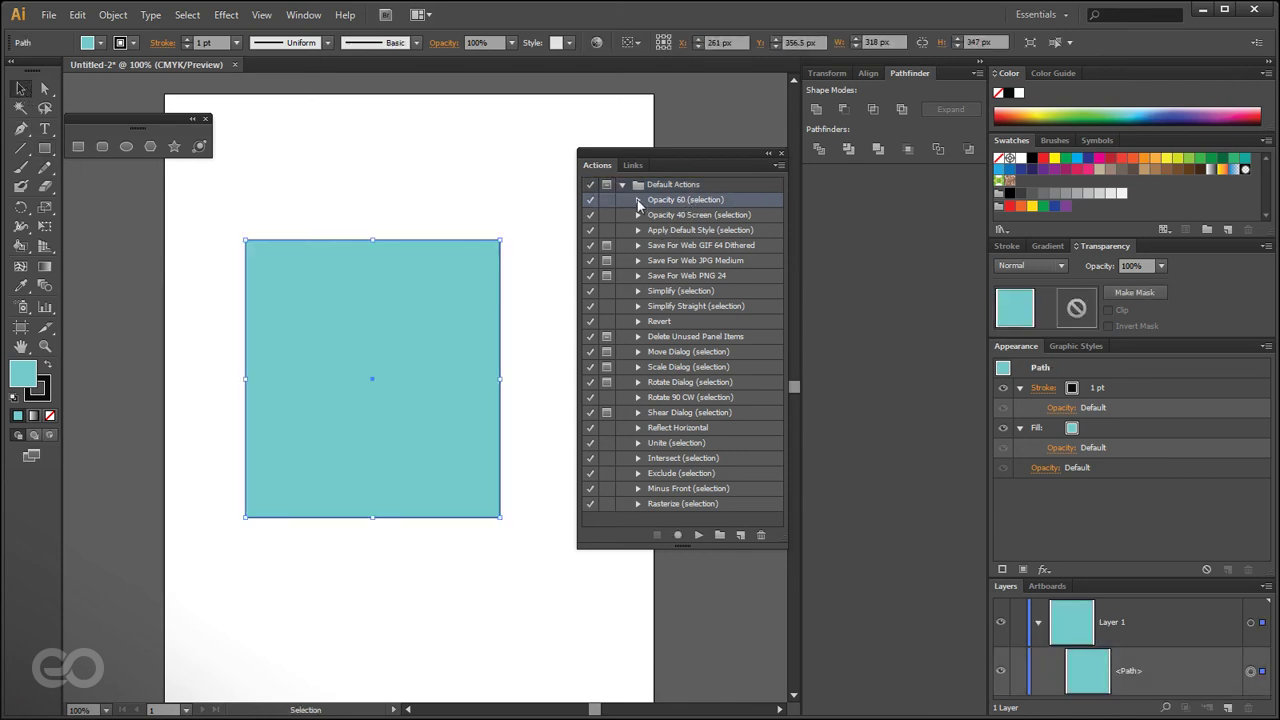
click(638, 199)
click(654, 215)
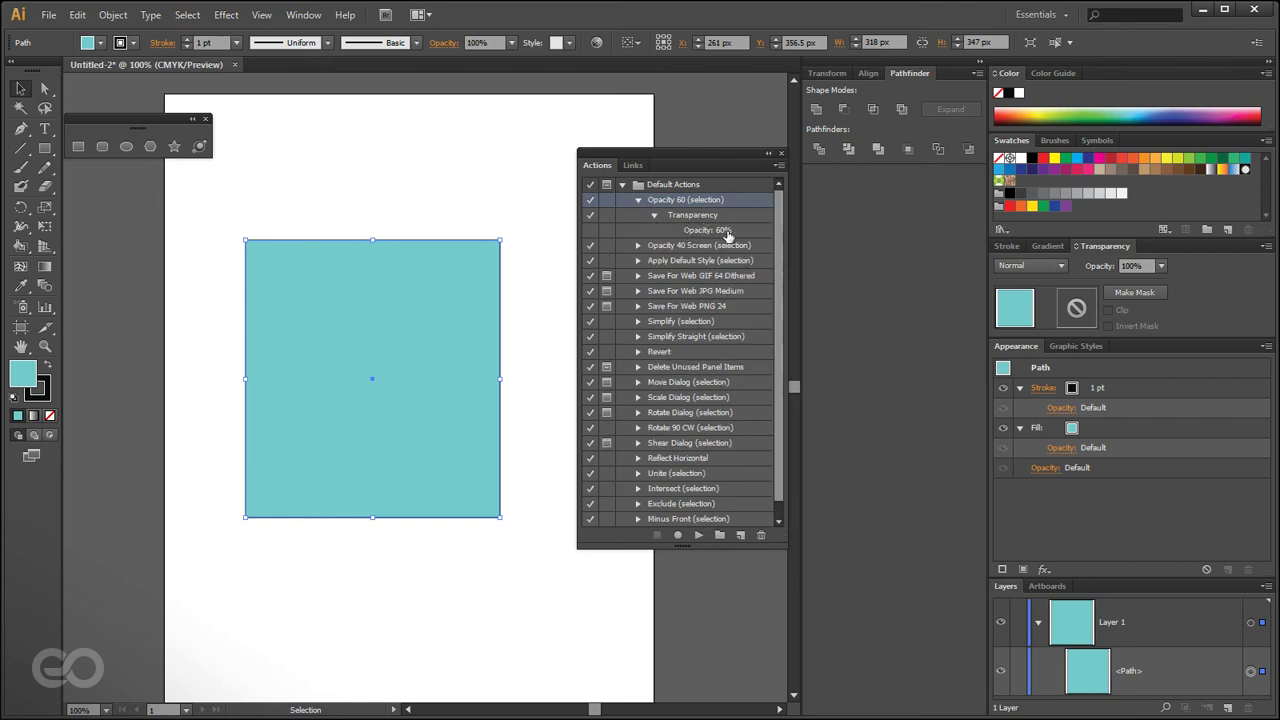
double_click(684, 201)
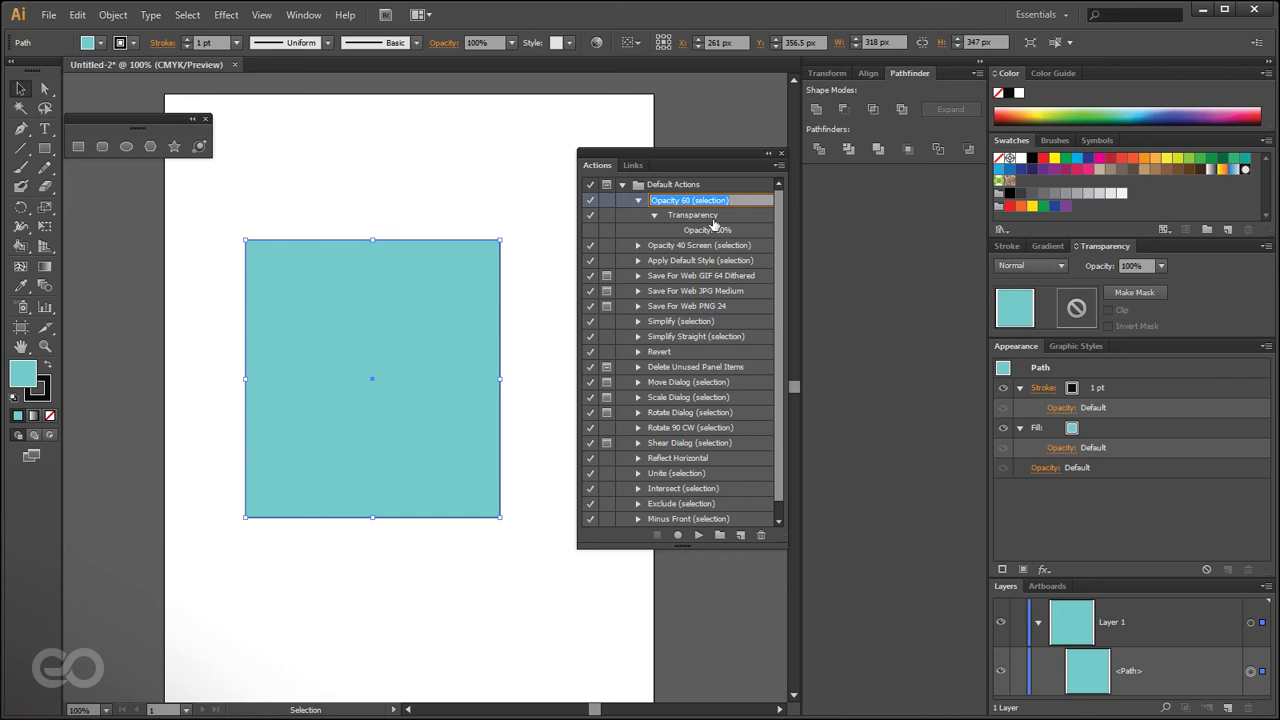
click(712, 220)
click(664, 202)
click(699, 535)
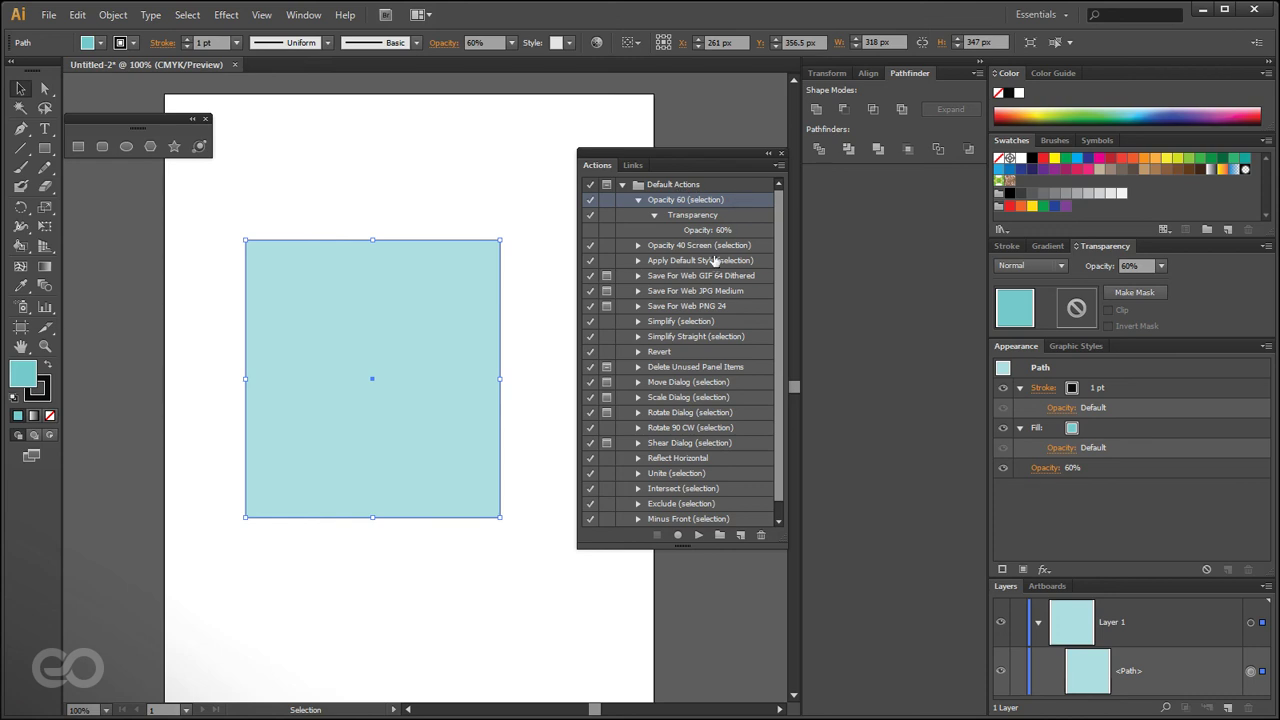
- Play the Opacity 40 Screen action and the Reflect Horizontal action on the selected rectangle
click(656, 246)
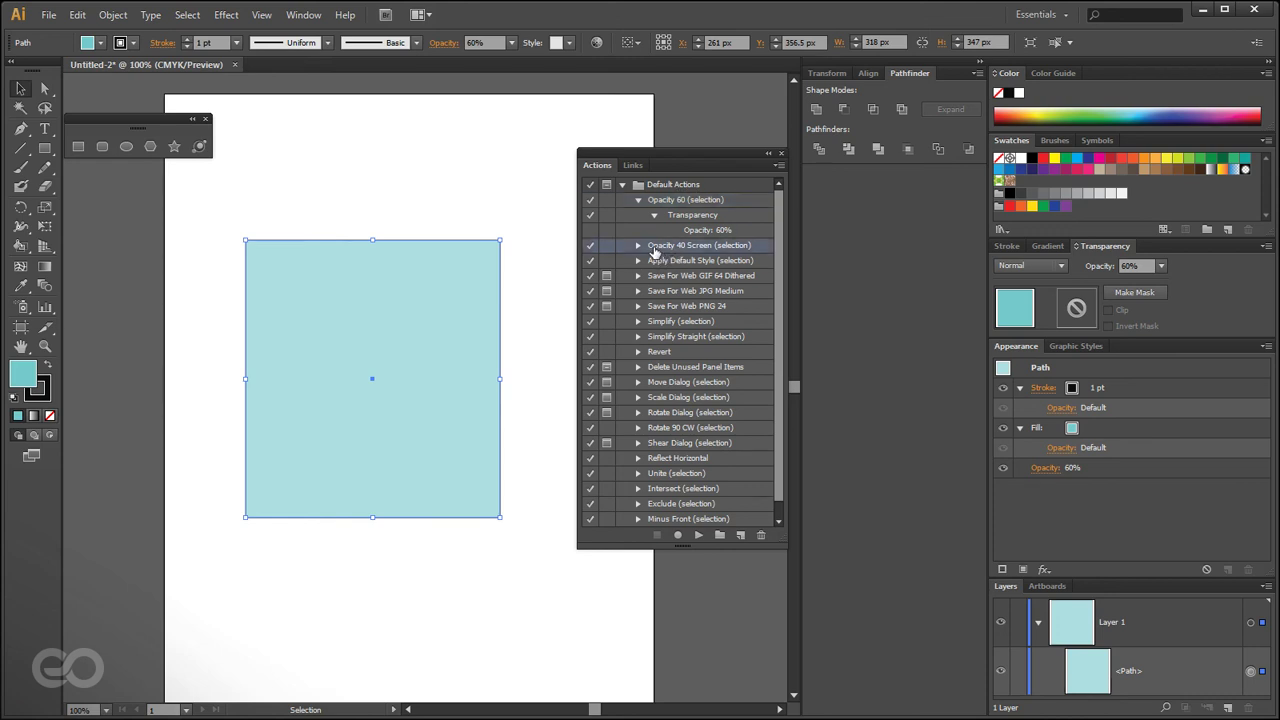
click(699, 536)
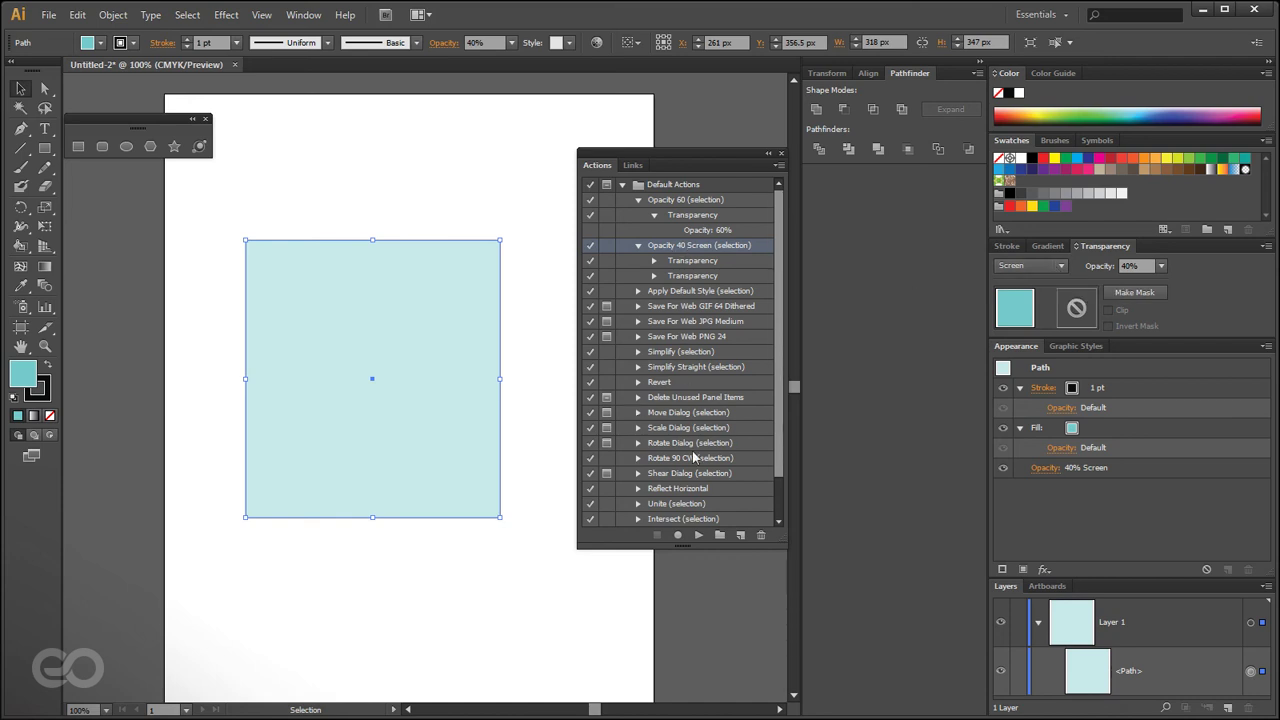
scroll(705, 478, down, 1)
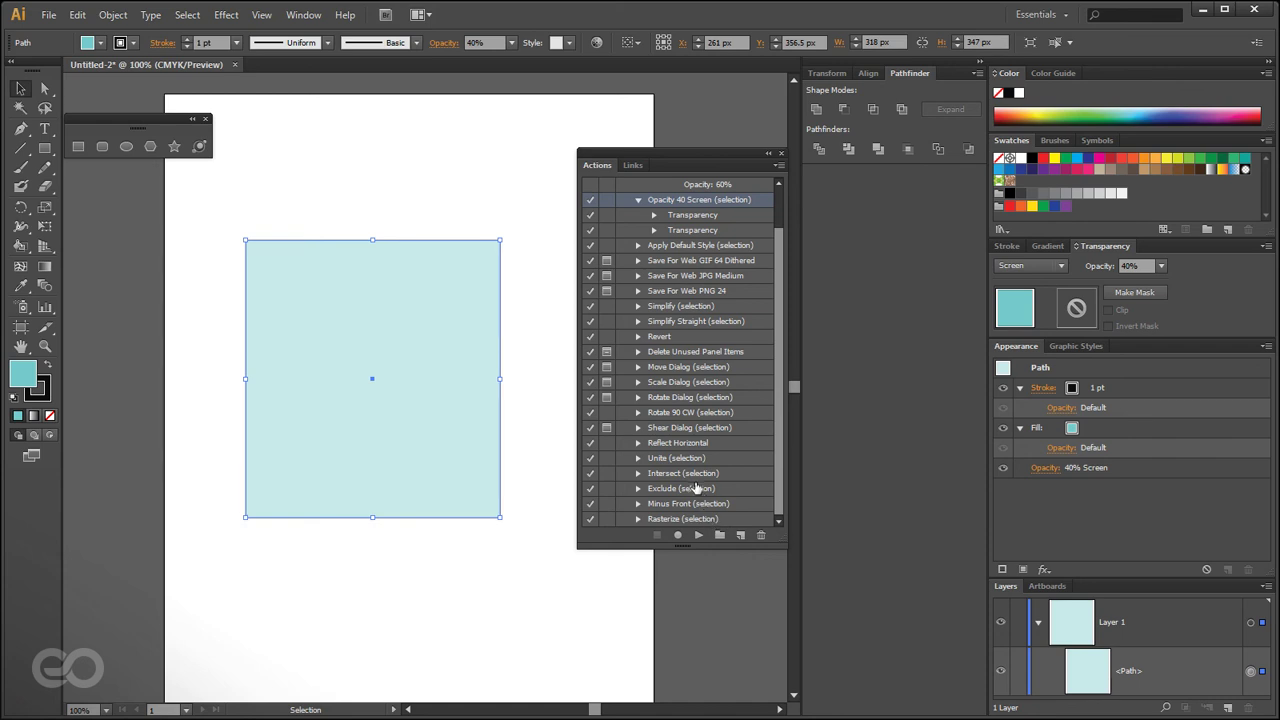
click(683, 445)
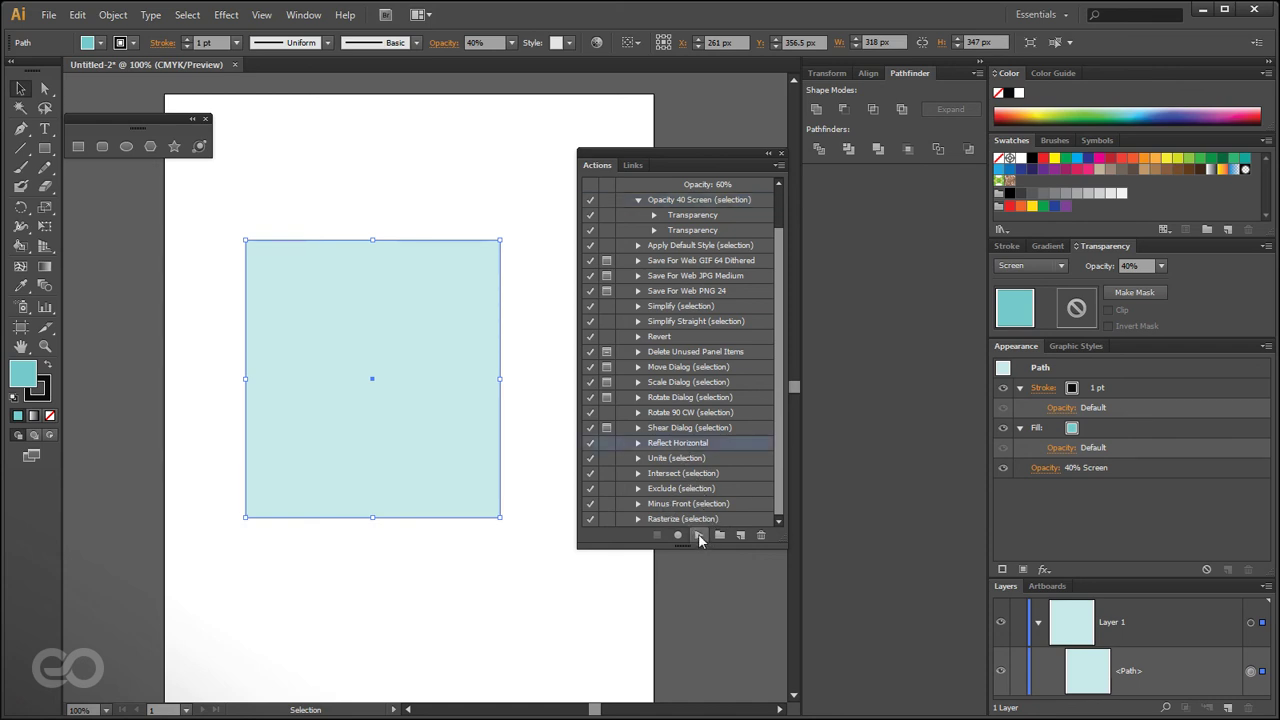
click(699, 537)
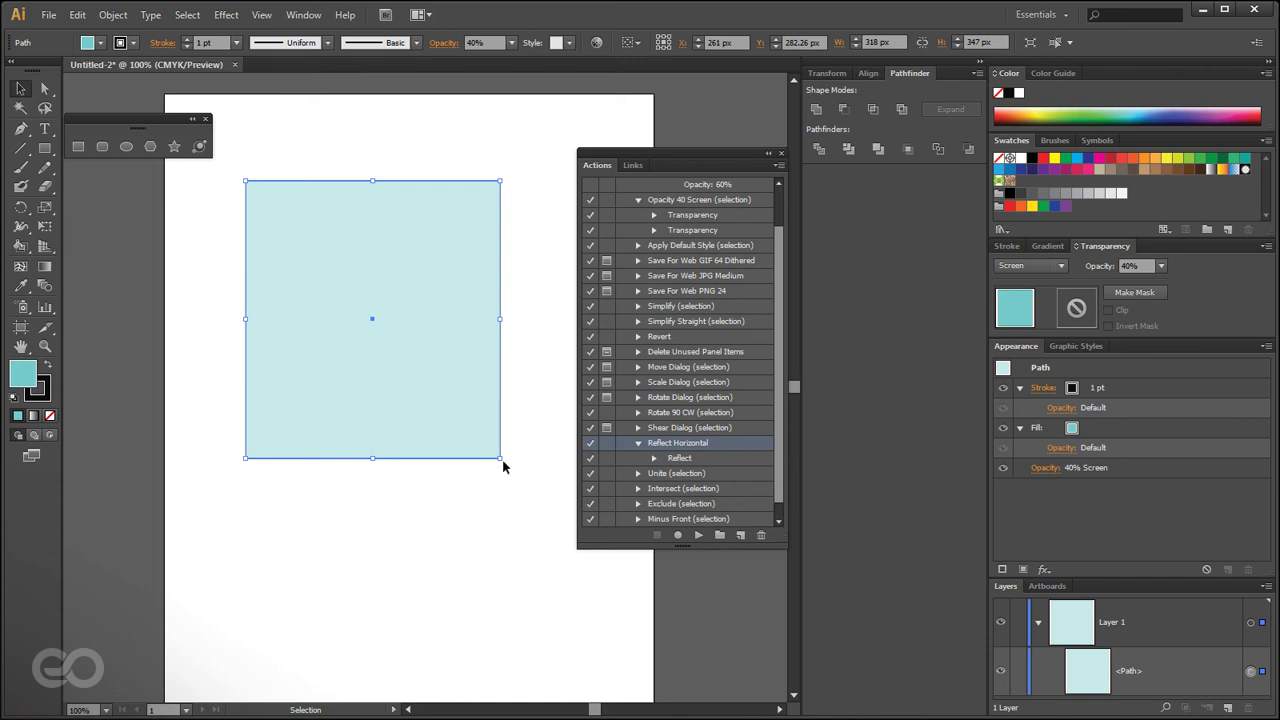
- Rotate the rectangle counterclockwise into a diamond orientation and play the Reflect Horizontal action on it again
drag(503, 466, 558, 334)
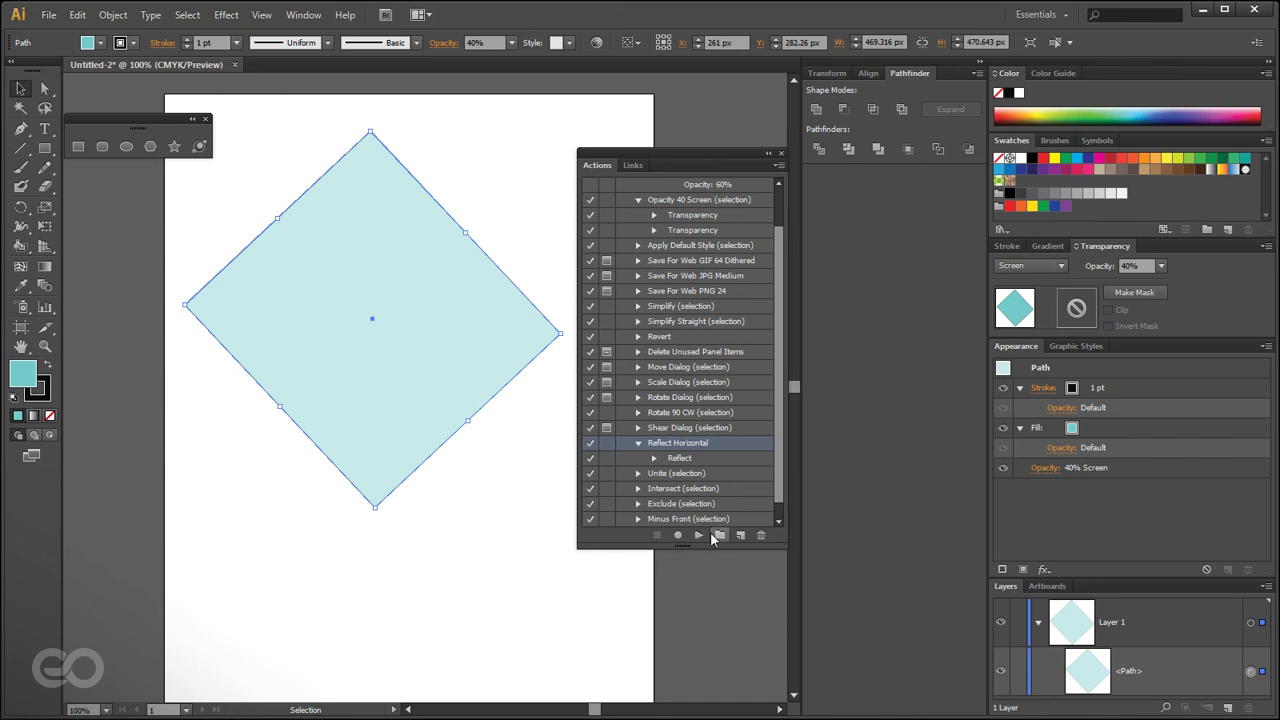
click(699, 537)
click(477, 611)
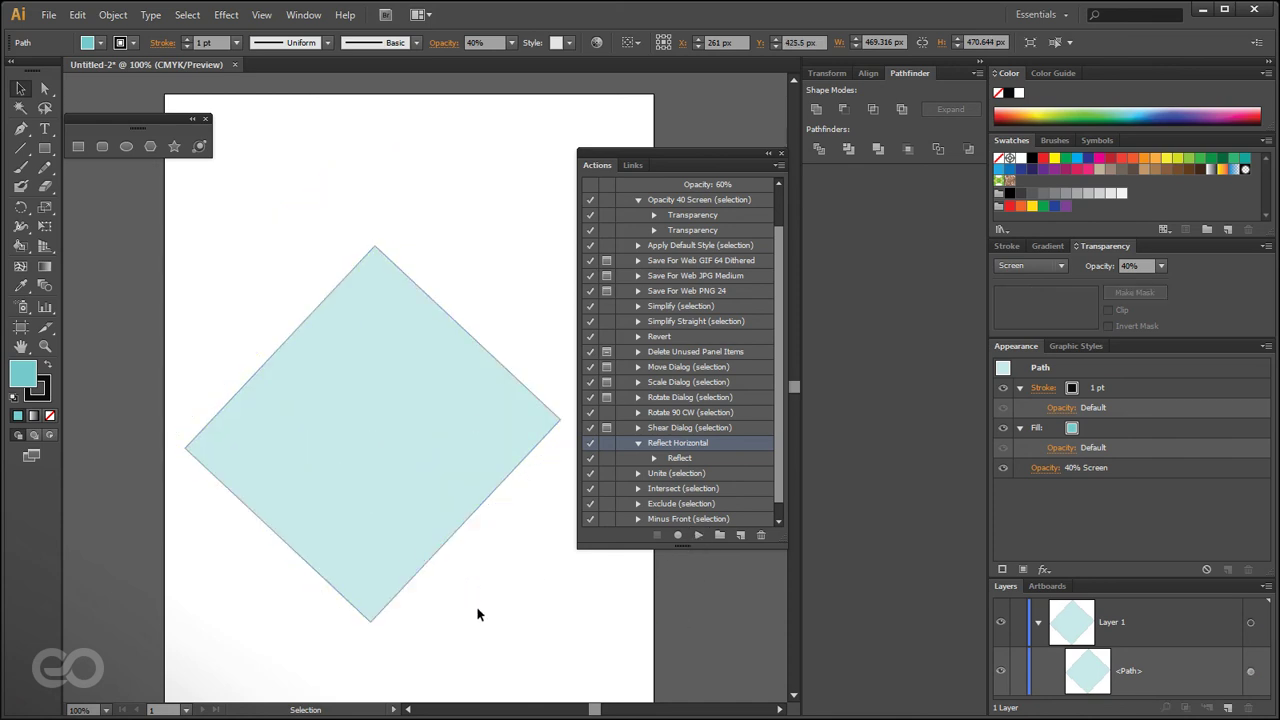
drag(432, 511, 432, 516)
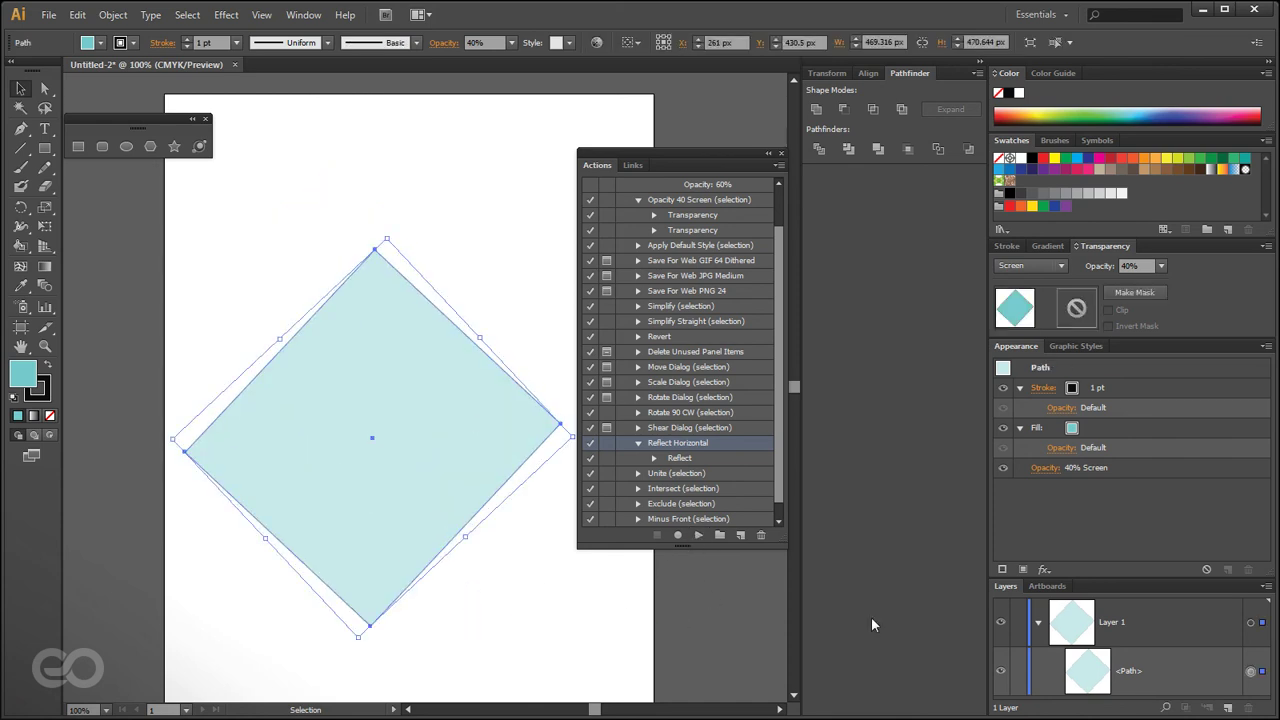
- Start recording into the Reflect Horizontal action and set the diamond's overall opacity to 100%
scroll(684, 492, up, 2)
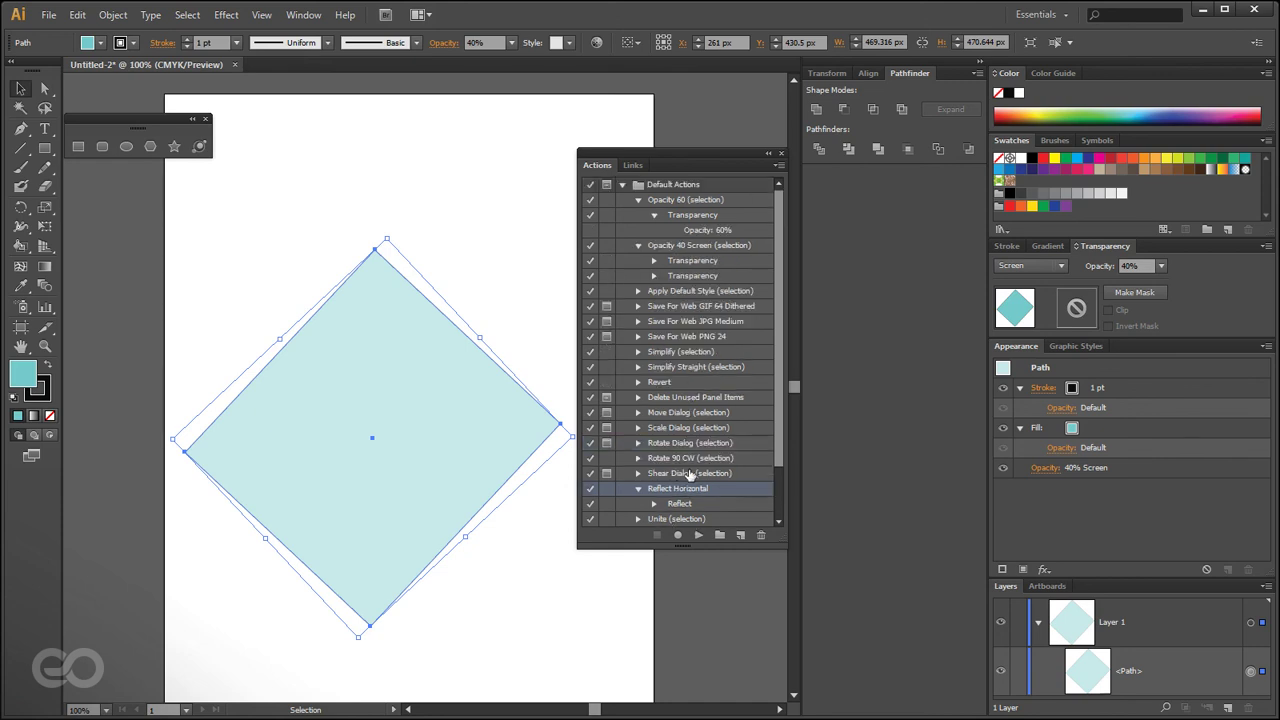
click(680, 536)
click(1069, 469)
click(1048, 498)
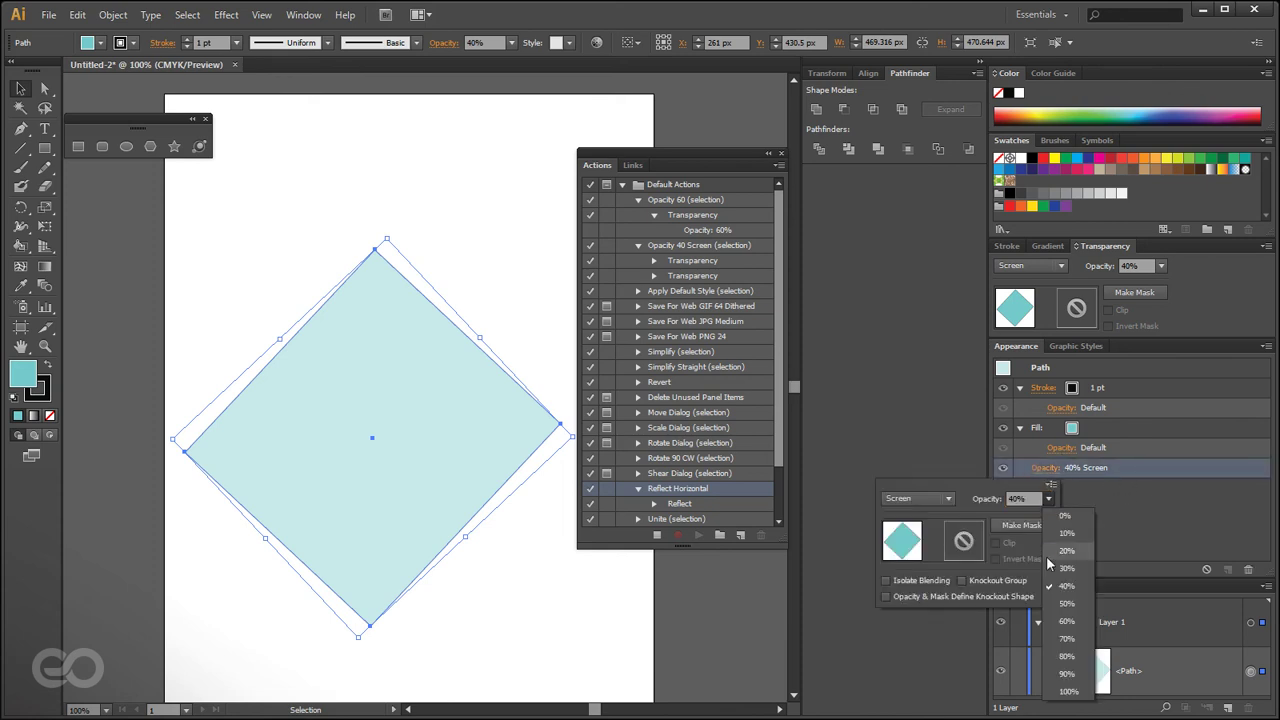
click(1067, 690)
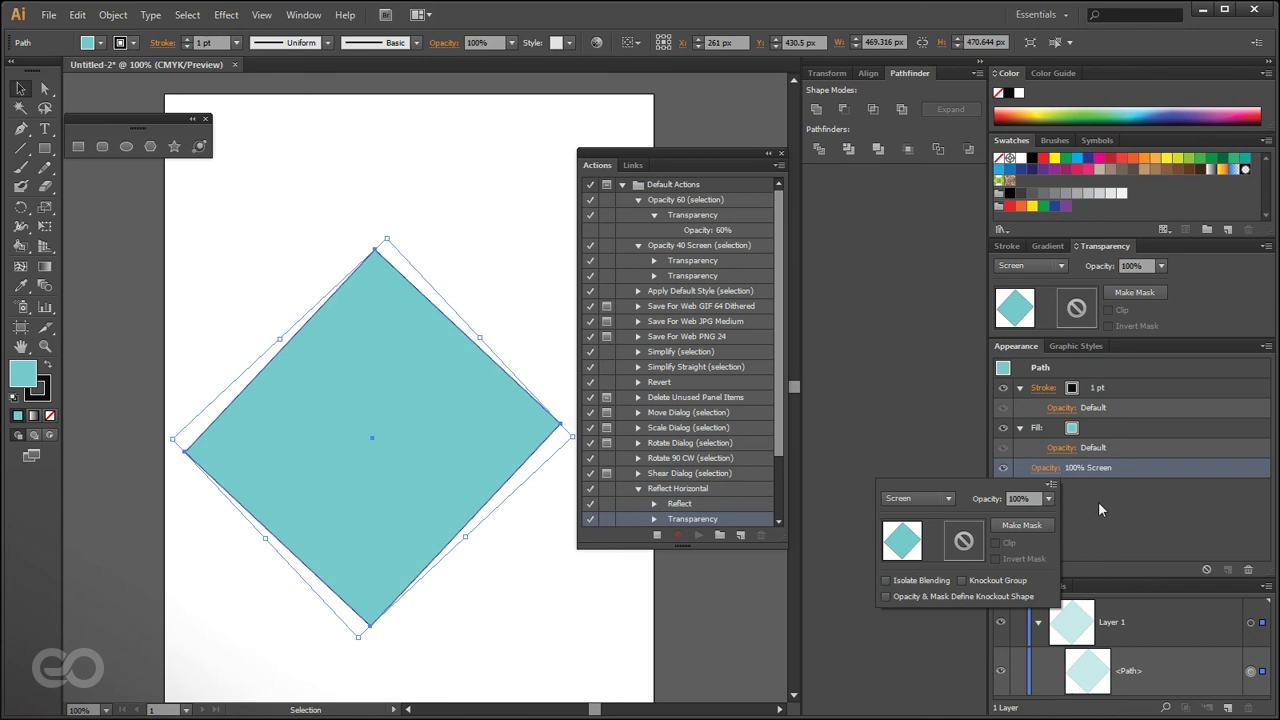
- Remove the diamond's stroke and change its fill to black, and stop the action recording
click(1112, 390)
click(1248, 569)
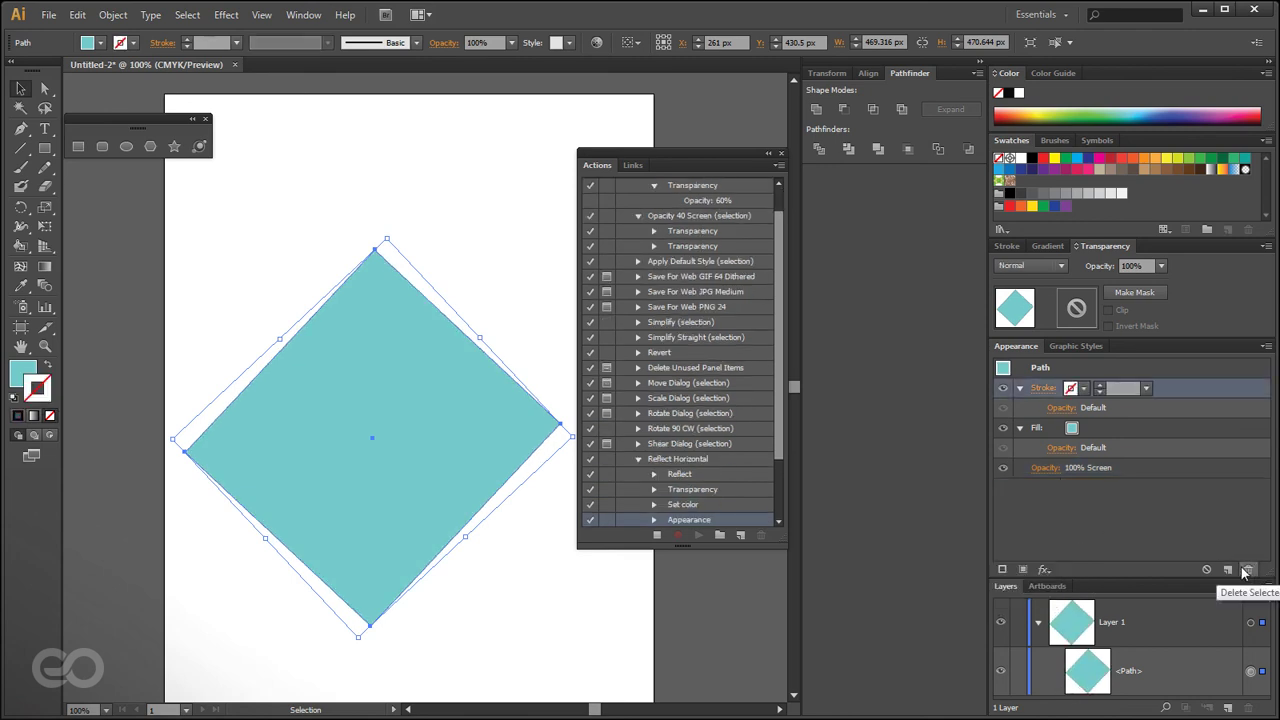
click(1105, 423)
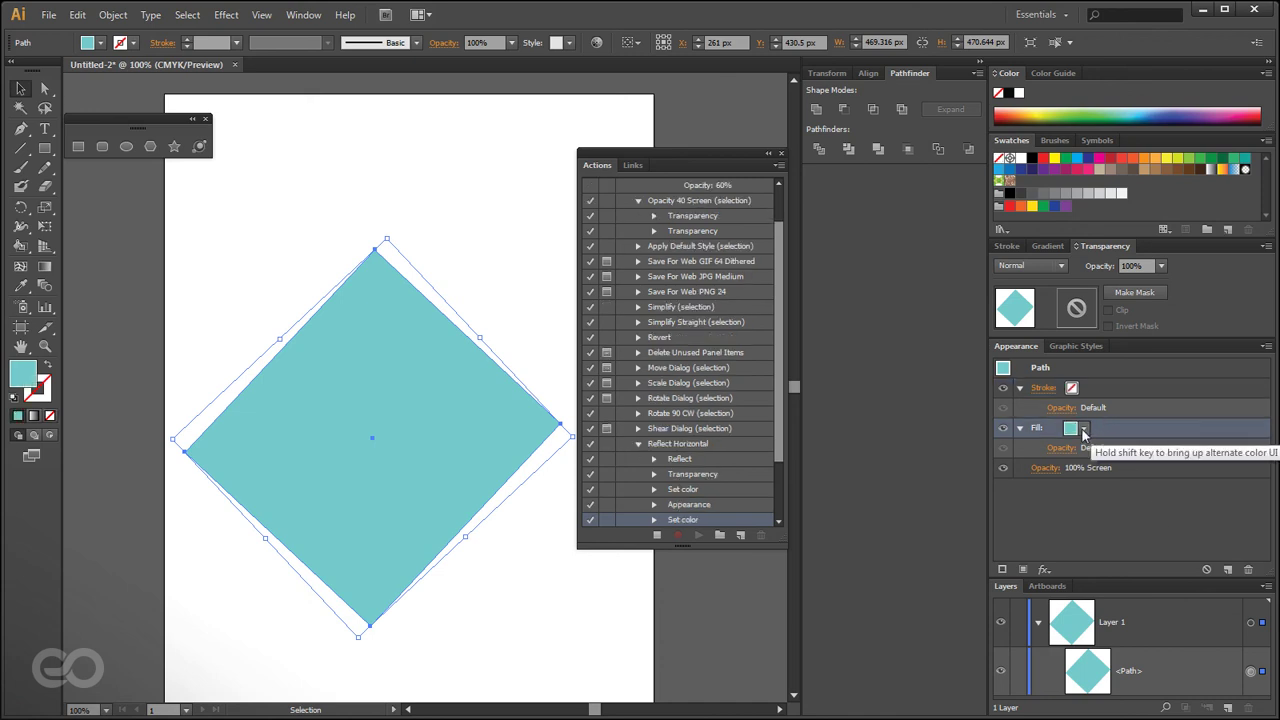
click(1073, 429)
click(953, 456)
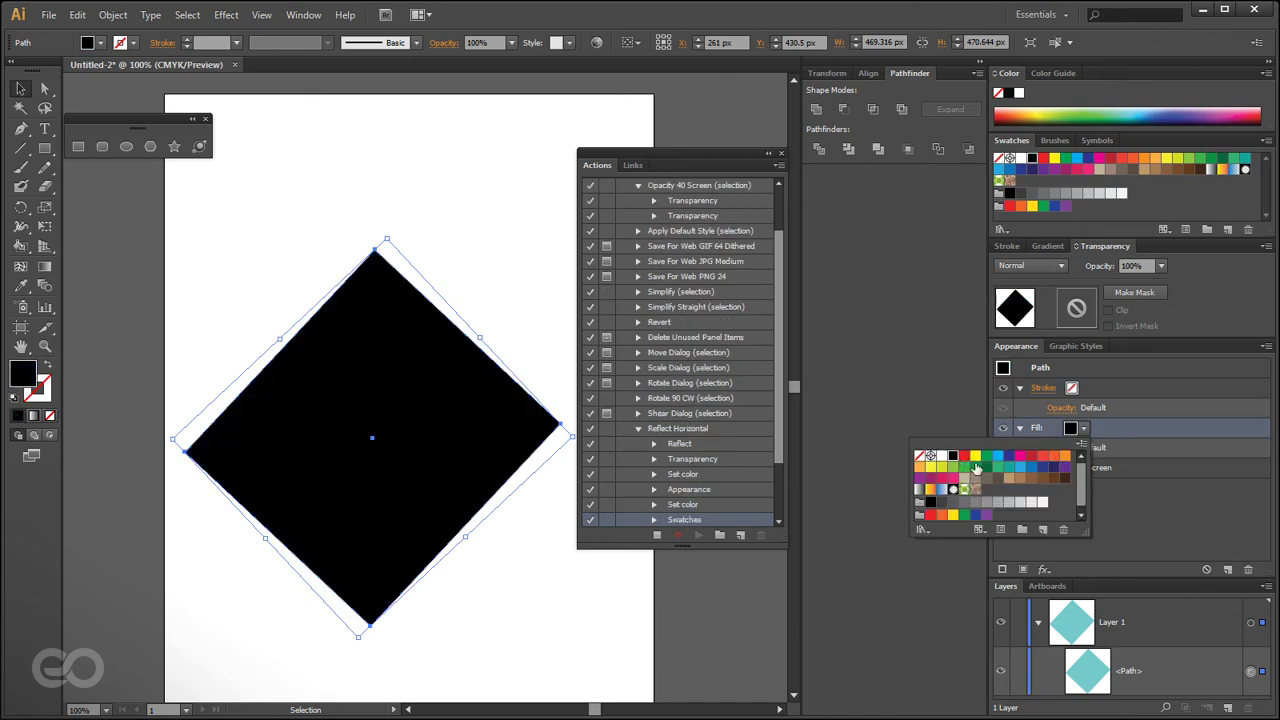
click(656, 537)
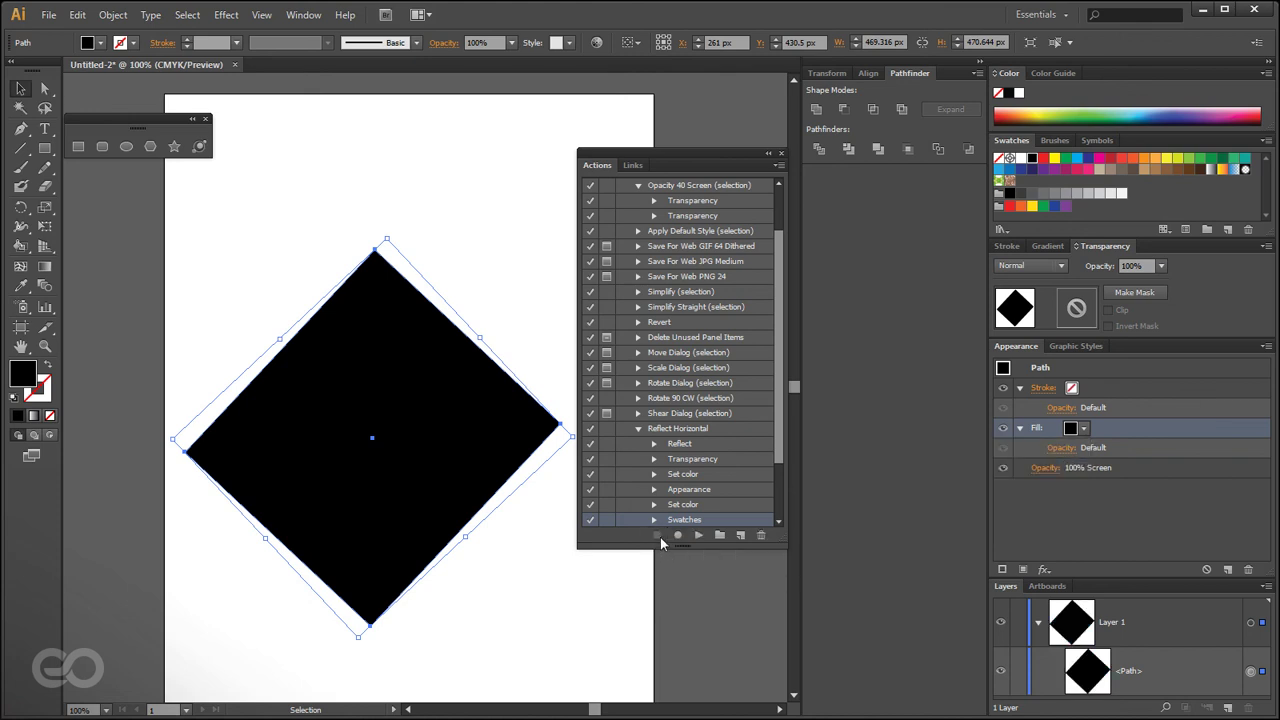
- Examine the steps recorded in the Reflect Horizontal action, expanding the Reflect and Transparency entries to check their settings
scroll(776, 445, down, 2)
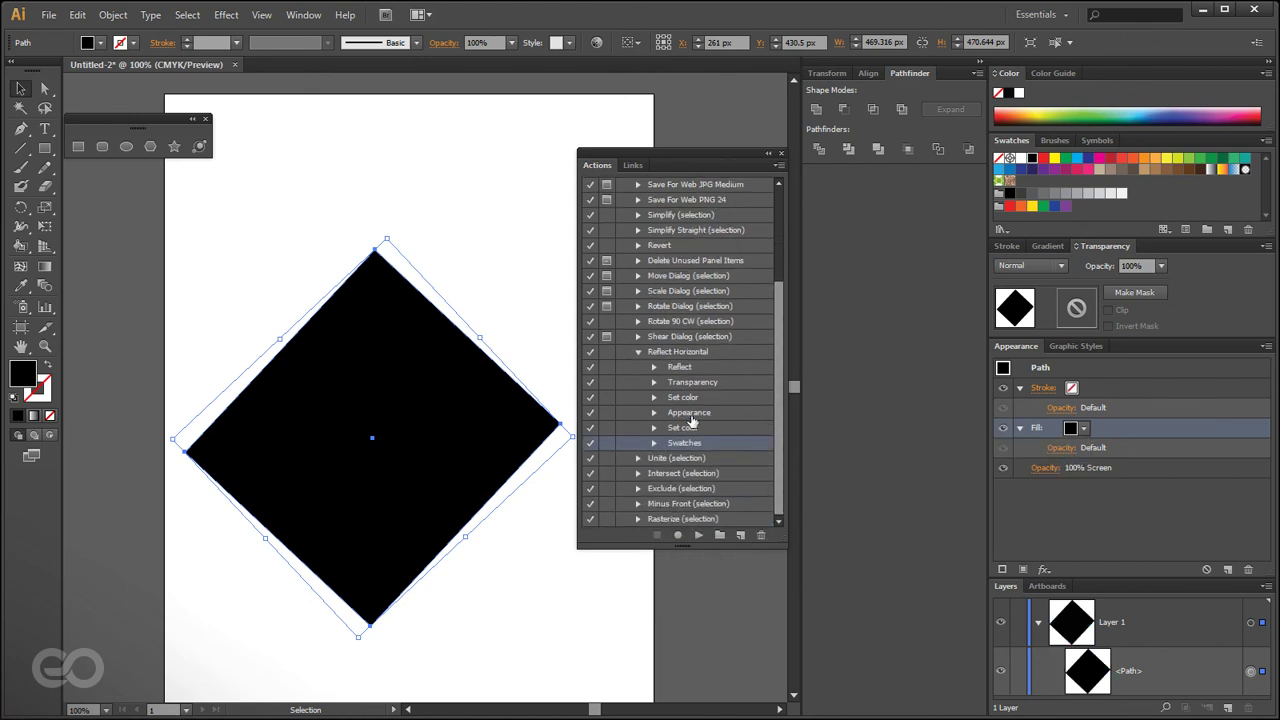
click(654, 367)
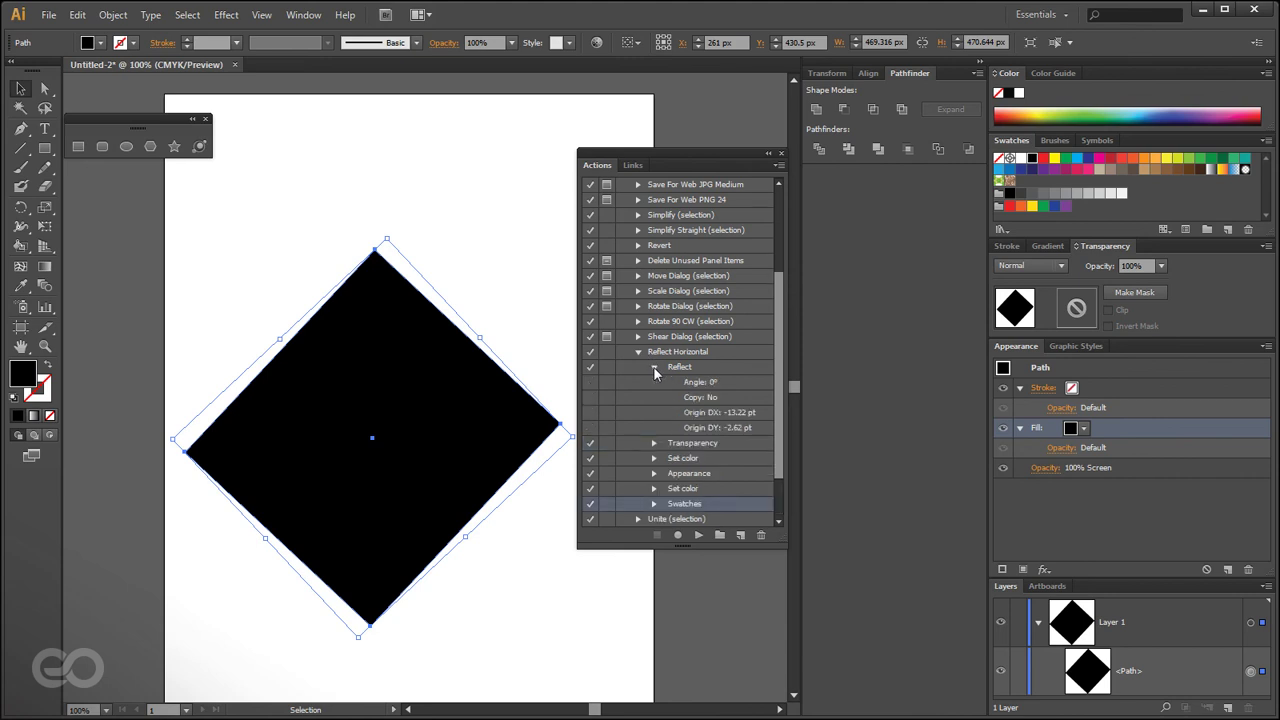
click(653, 367)
click(657, 354)
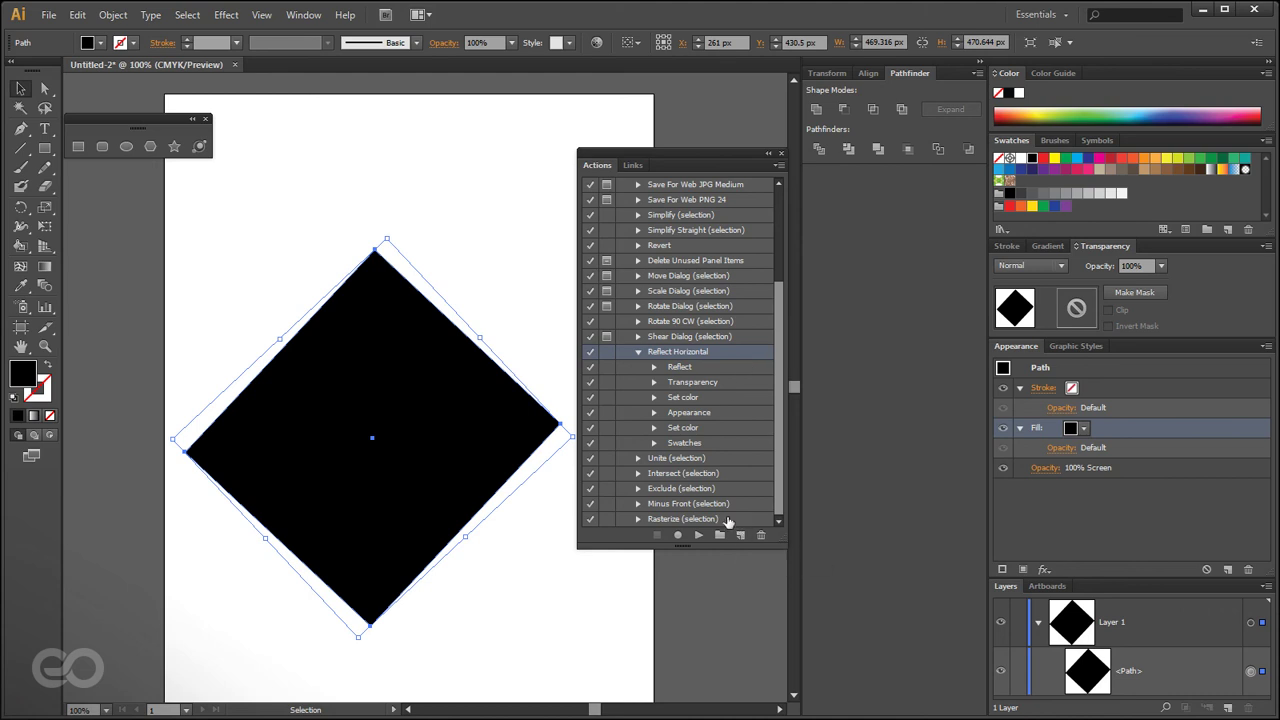
scroll(668, 440, up, 1)
scroll(676, 405, down, 1)
click(655, 368)
click(682, 372)
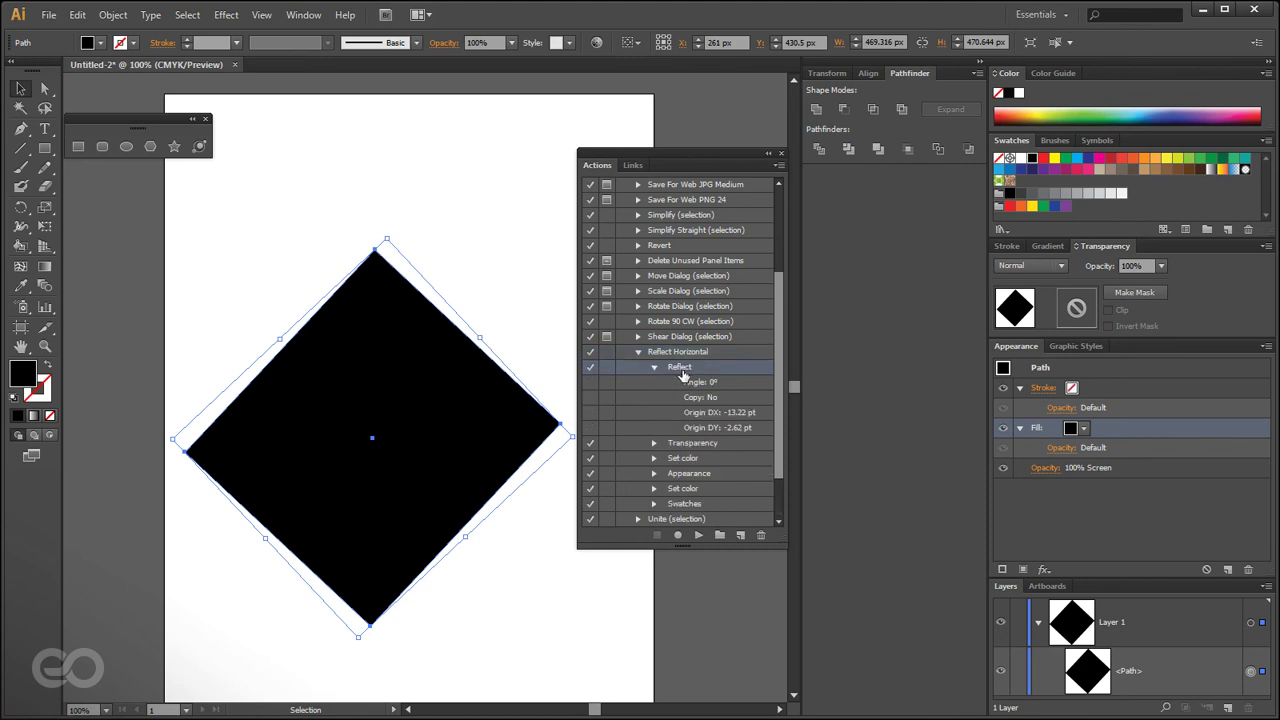
click(655, 368)
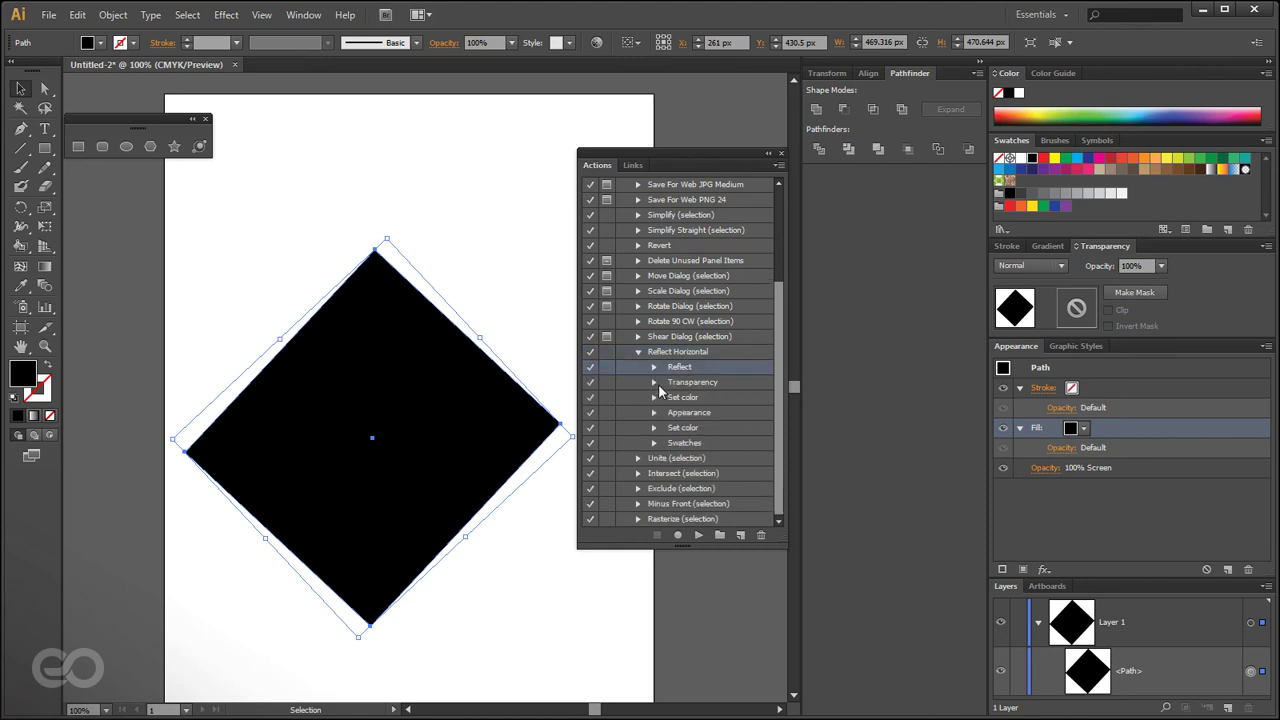
click(654, 381)
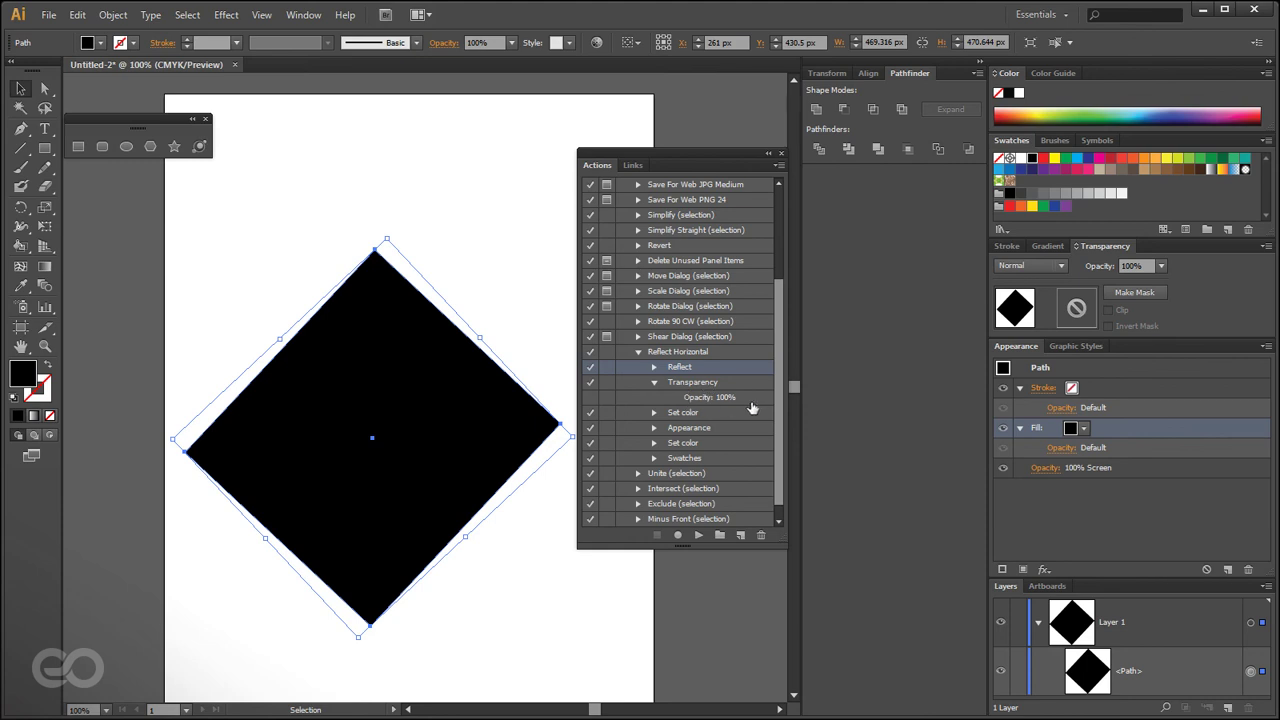
- Examine the settings of the Set color, Appearance and Swatches steps recorded in the Reflect Horizontal action
click(654, 382)
click(654, 397)
click(655, 397)
click(655, 413)
click(654, 413)
click(654, 427)
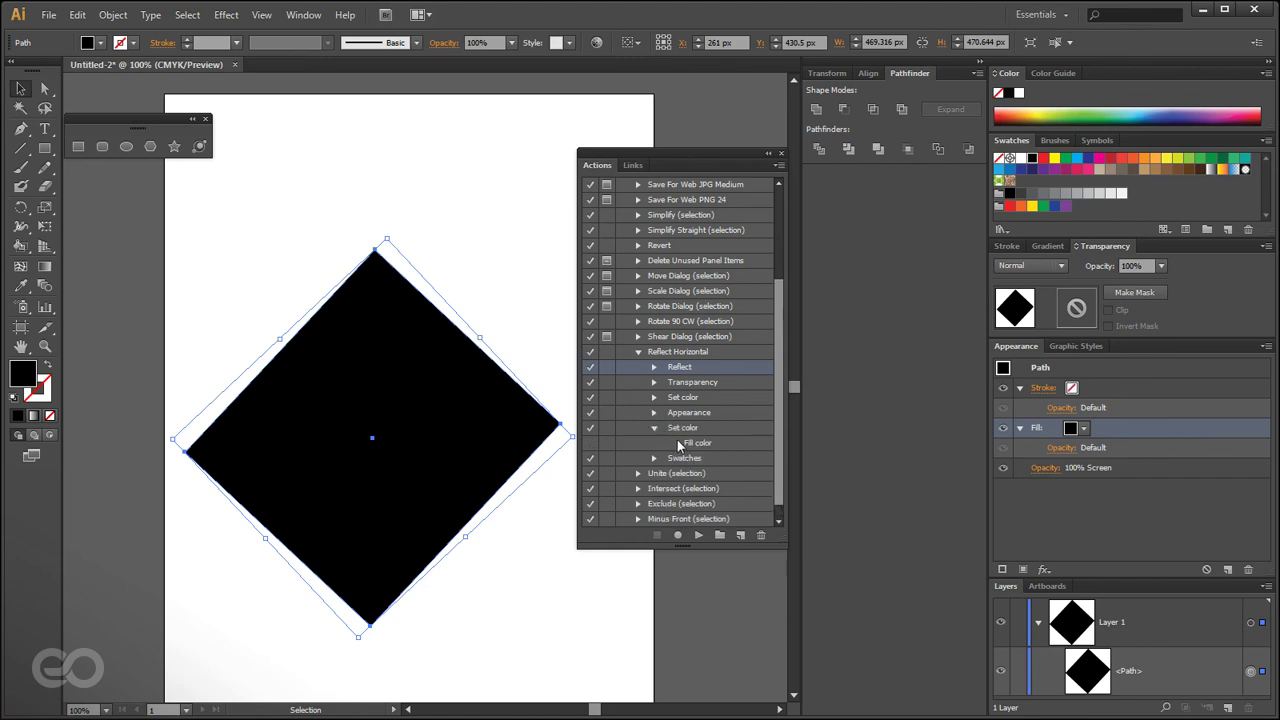
click(654, 427)
click(655, 443)
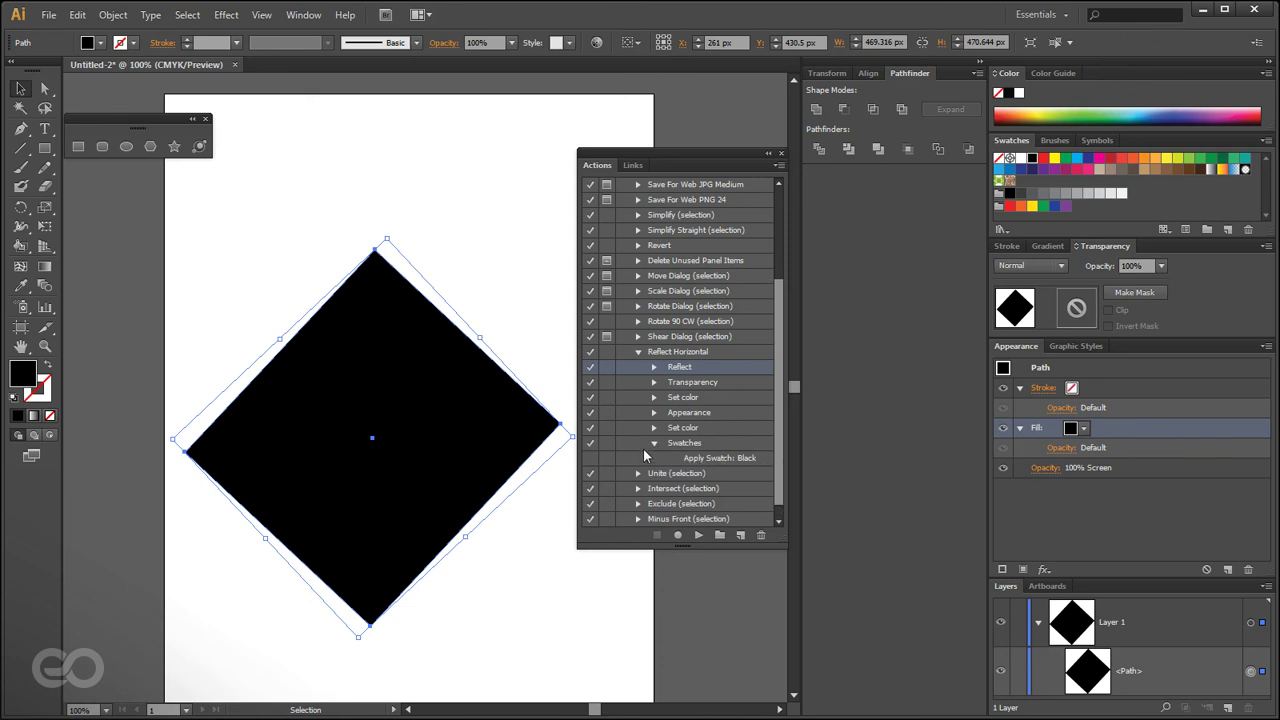
click(655, 443)
- Move the diamond to the artboard's lower-left area and place a black triangle about 200 by 173 px above it, rotated slightly clockwise
click(516, 582)
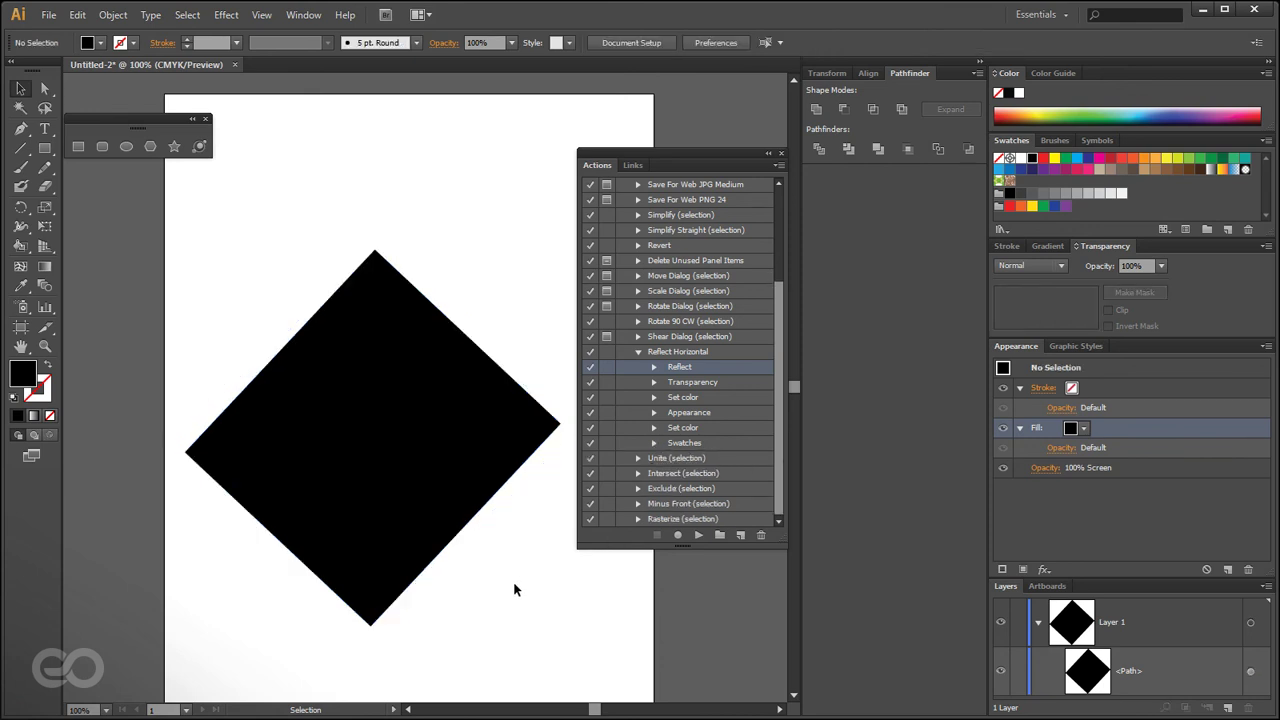
drag(418, 369, 209, 502)
key(m)
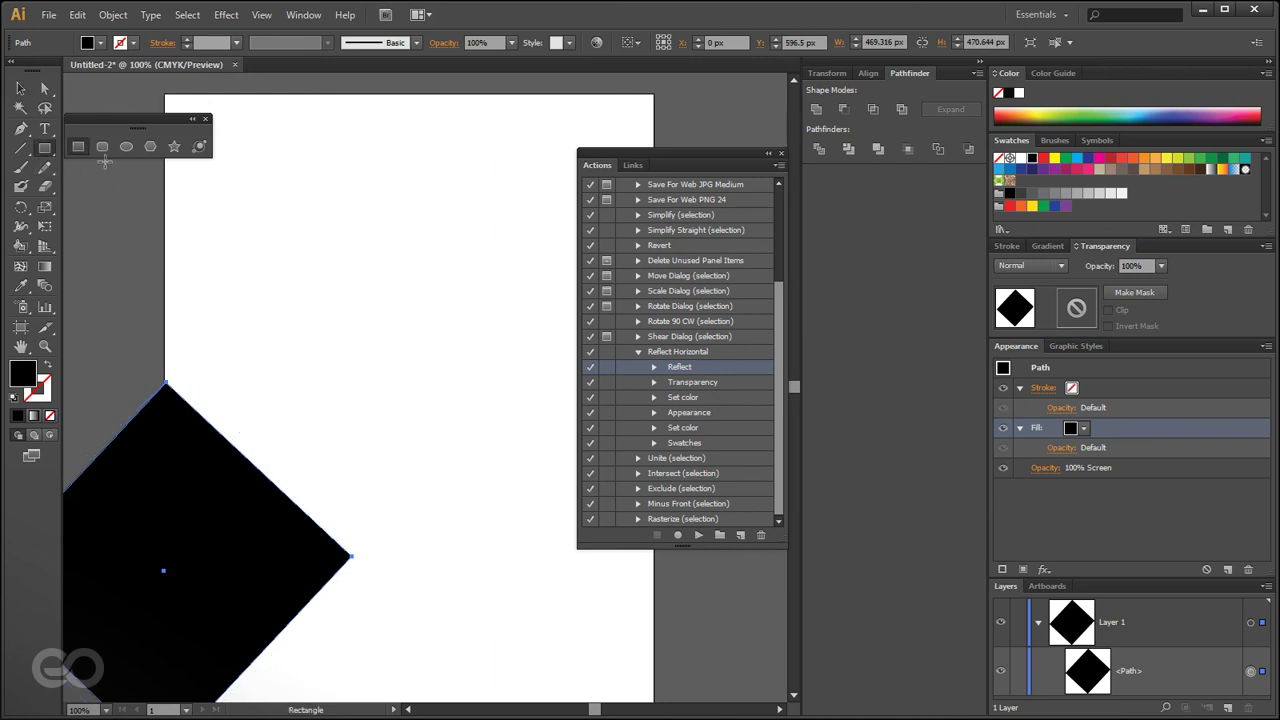
click(174, 146)
drag(266, 196, 348, 244)
key(v)
drag(267, 175, 367, 308)
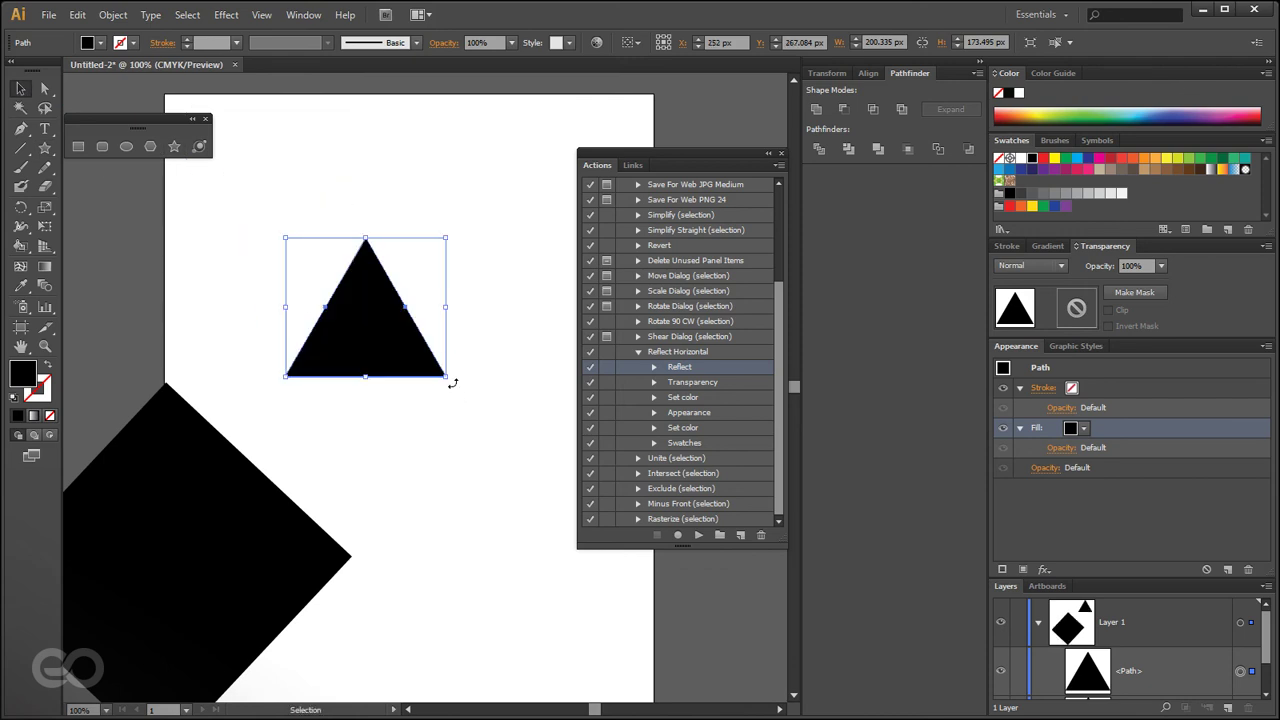
drag(452, 382, 438, 396)
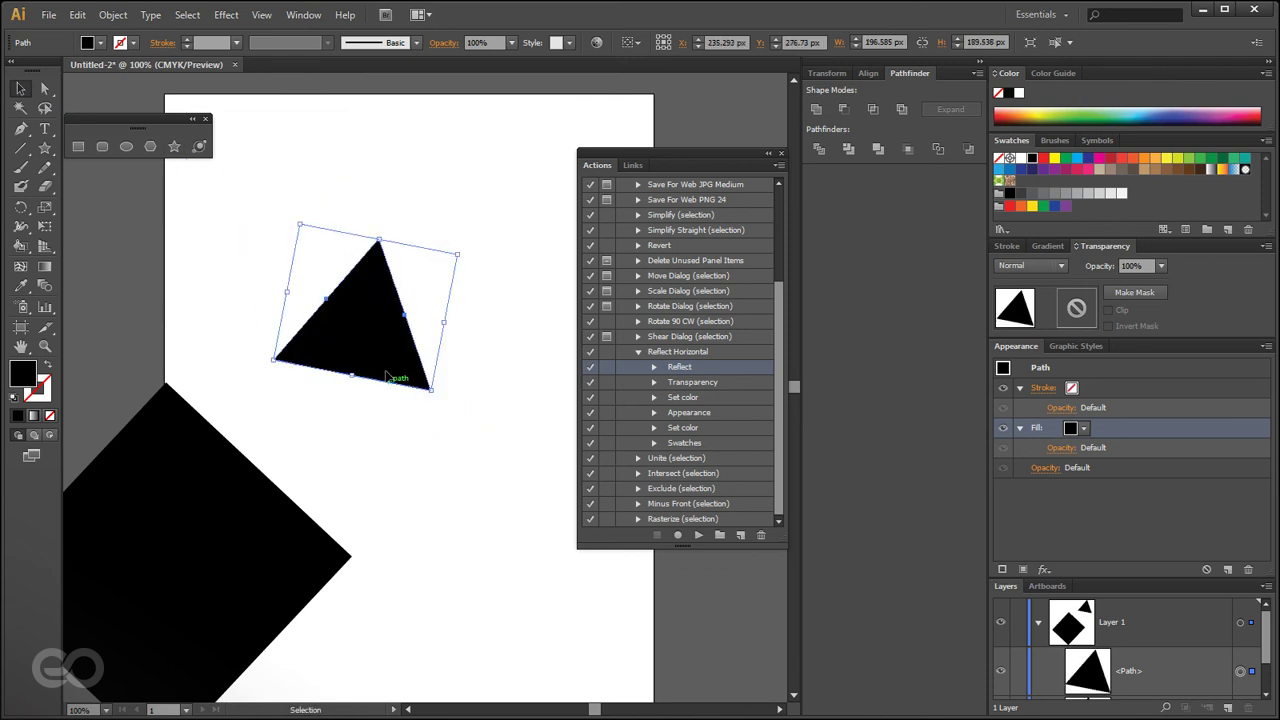
- Give the triangle a blue fill and a 20 pt light yellow stroke
click(1168, 107)
click(1147, 388)
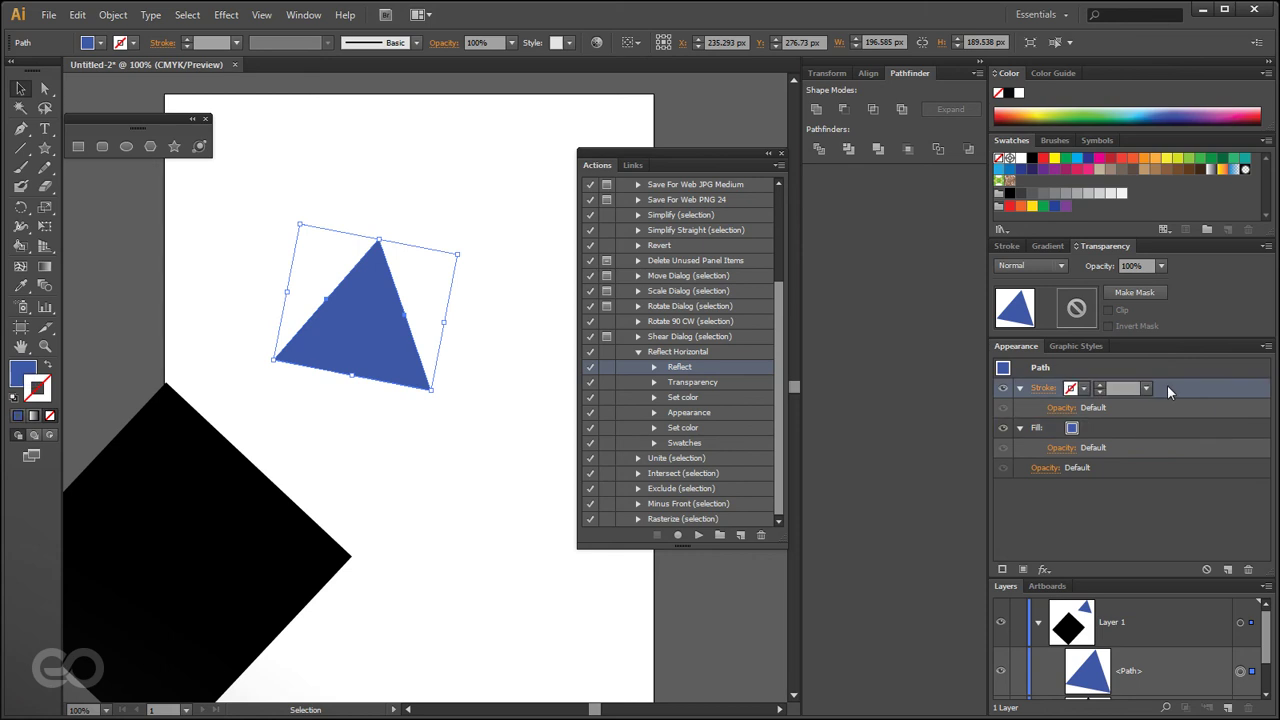
click(1048, 108)
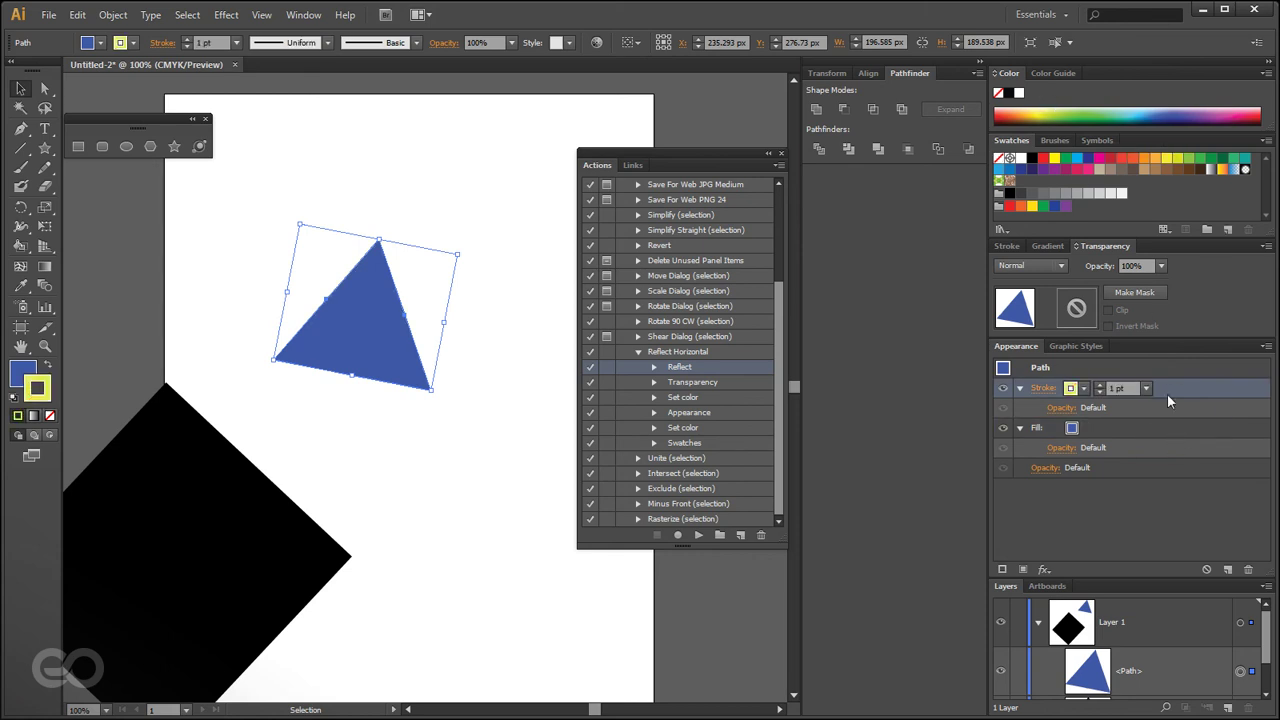
click(1146, 388)
click(1176, 310)
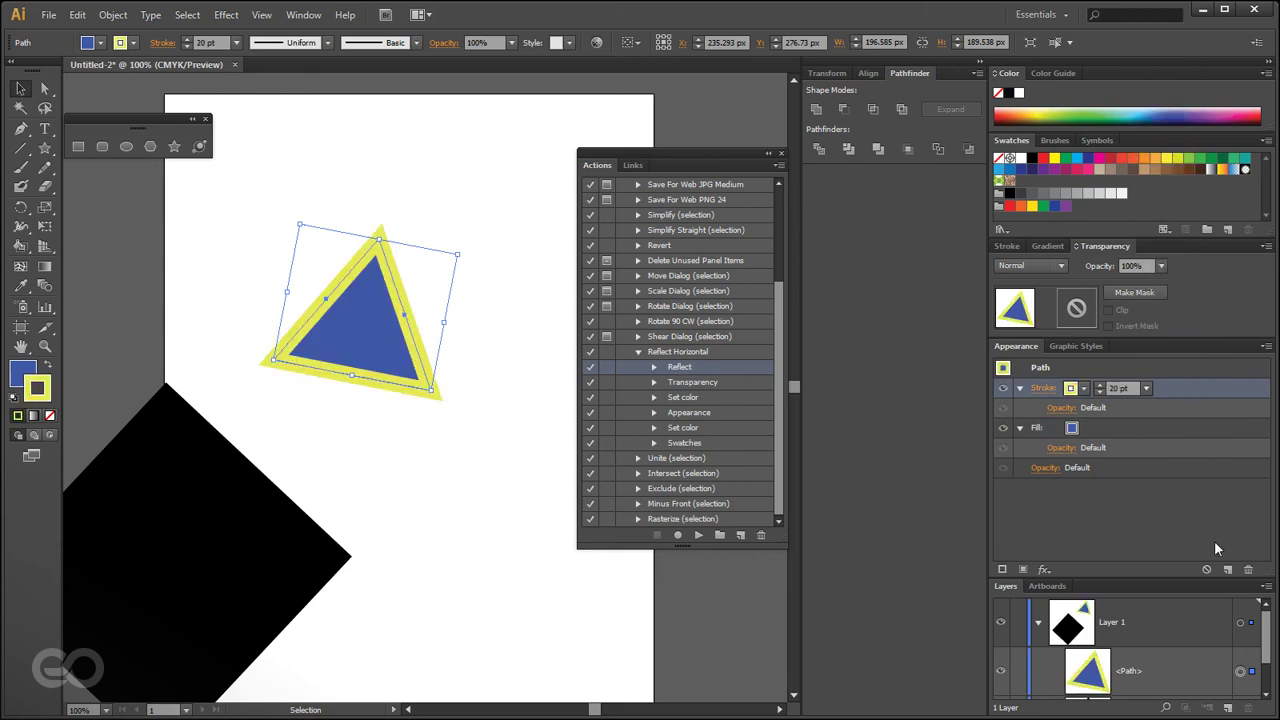
- Set the triangle's overall opacity to 30%
click(1066, 473)
click(1048, 498)
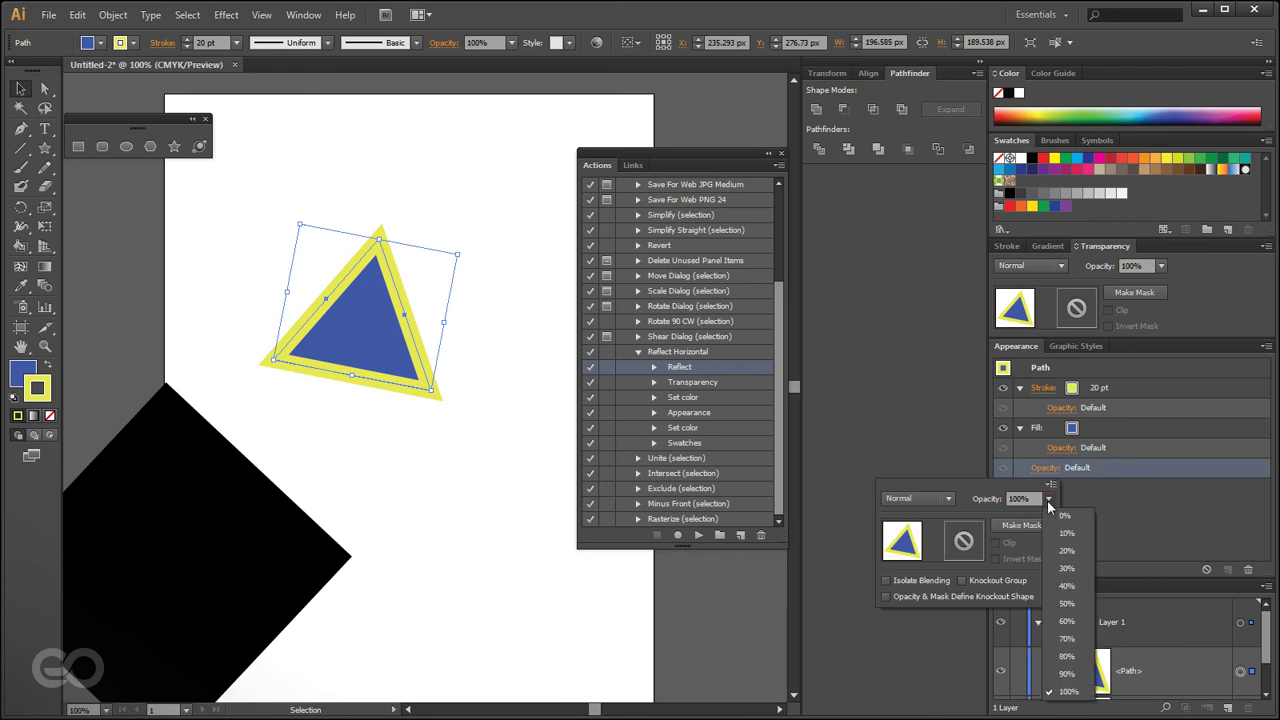
click(1068, 569)
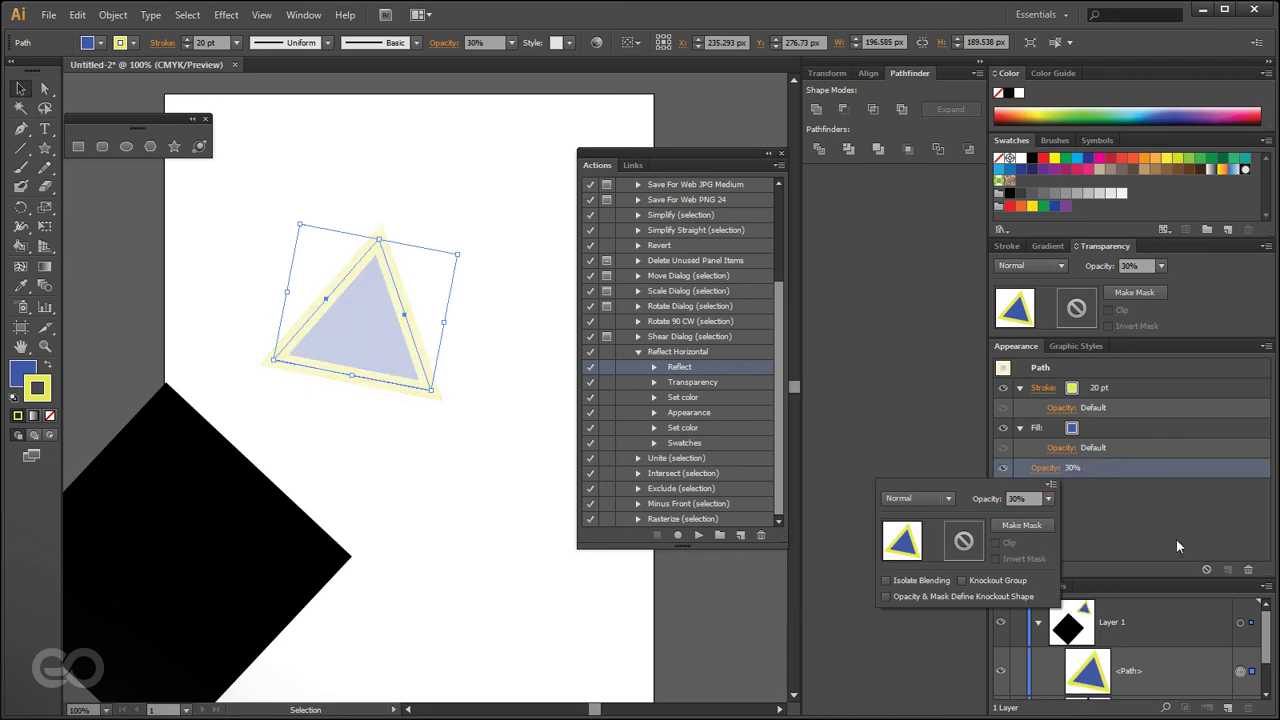
click(481, 476)
- Play the Reflect Horizontal action on the triangle and check the action's recorded Set color and Appearance steps
click(688, 353)
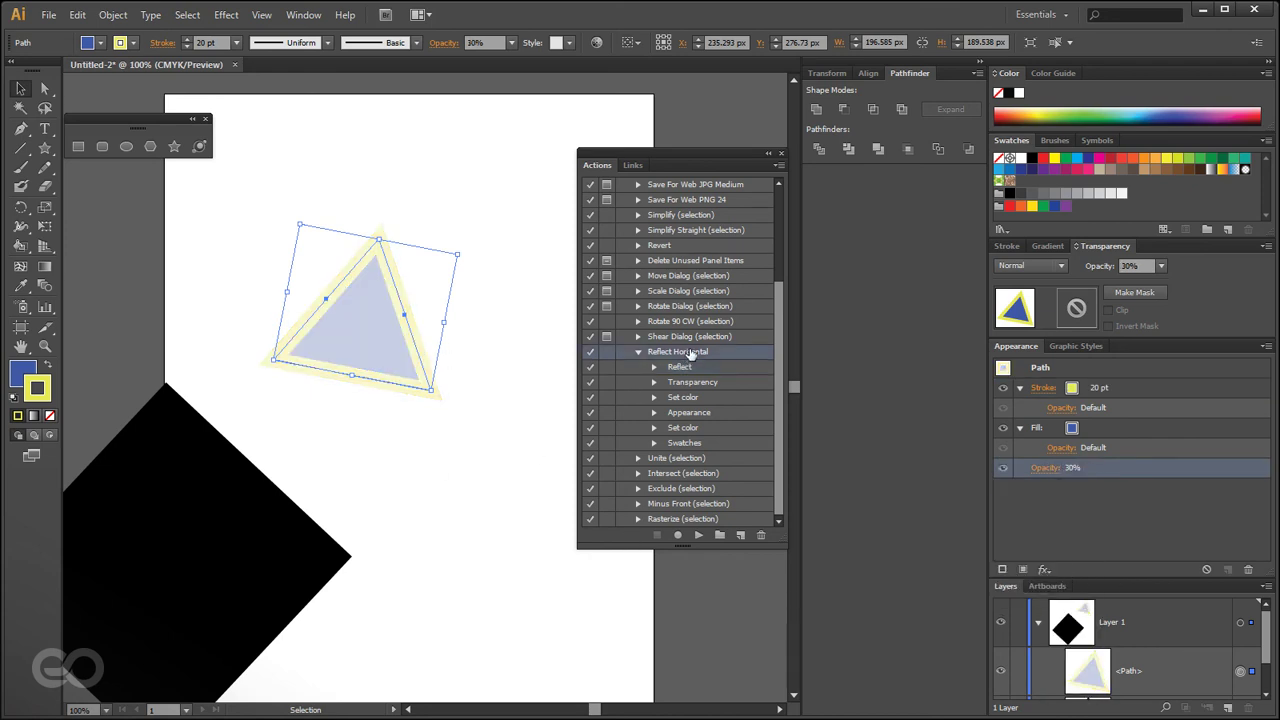
click(699, 536)
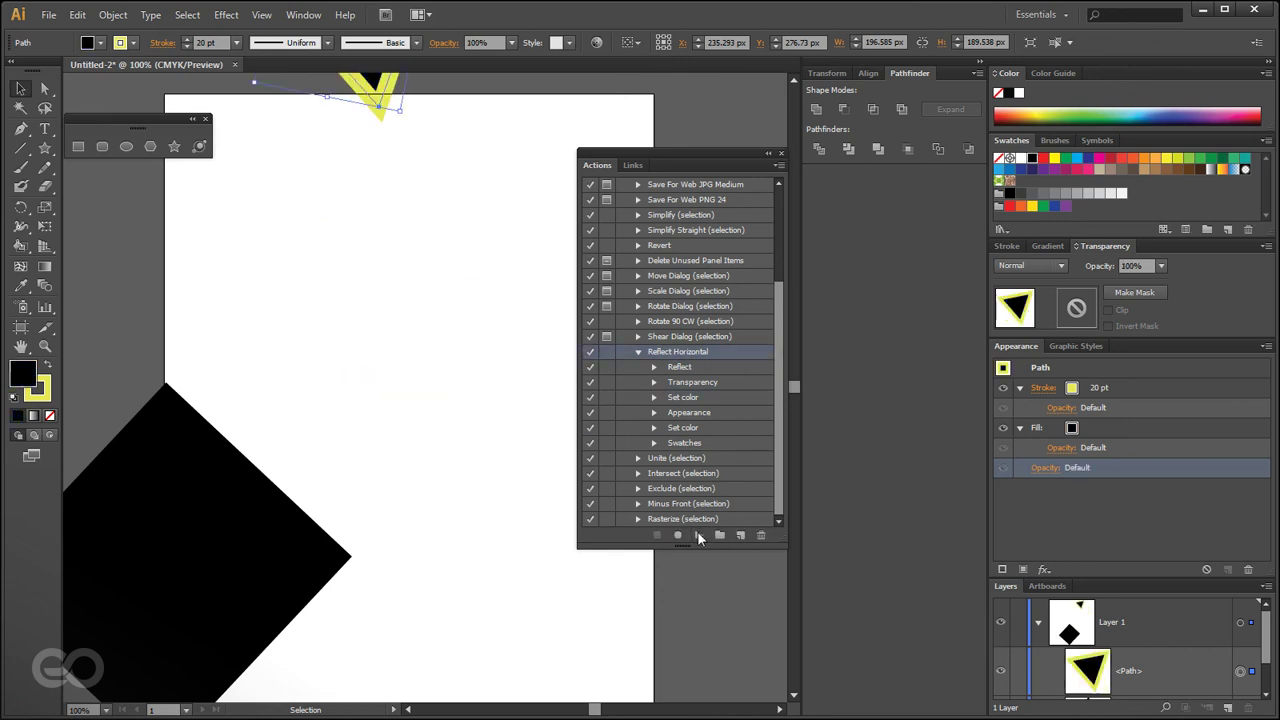
scroll(443, 515, down, 2)
scroll(400, 300, up, 3)
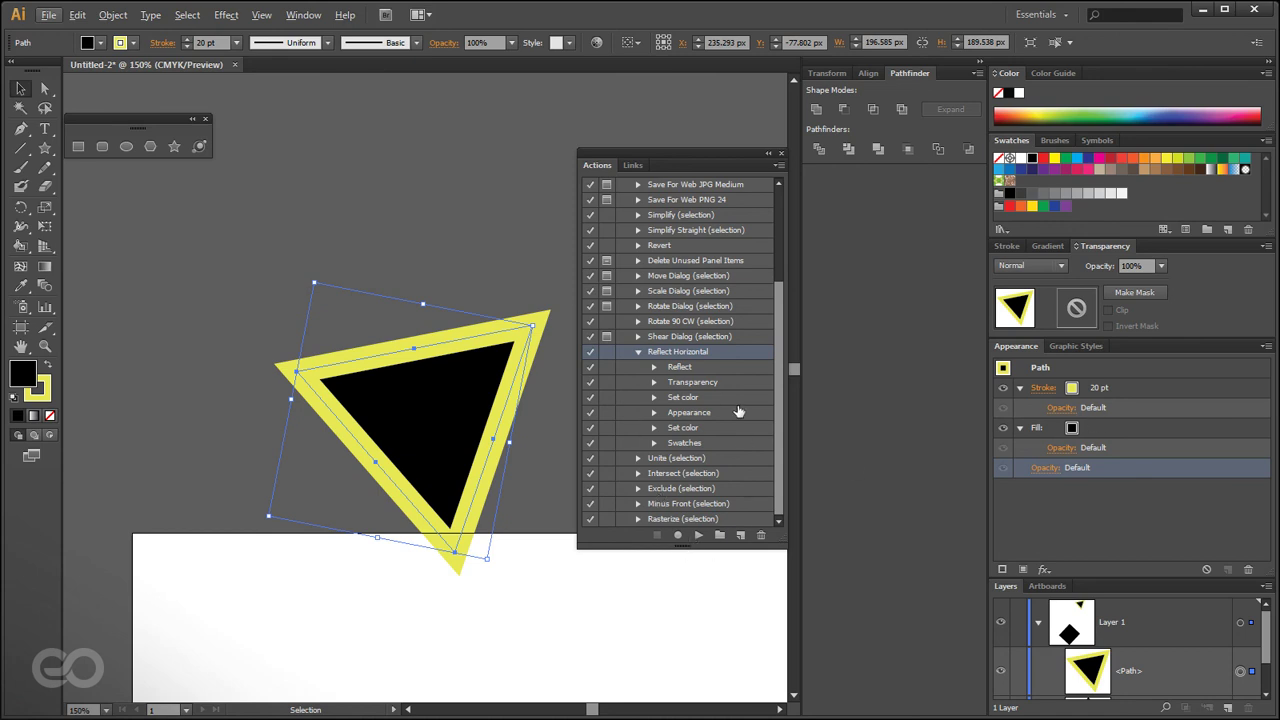
click(655, 398)
click(655, 398)
click(655, 413)
click(655, 413)
- Delete the triangle and the diamond, and close the Actions panel
scroll(350, 460, down, 3)
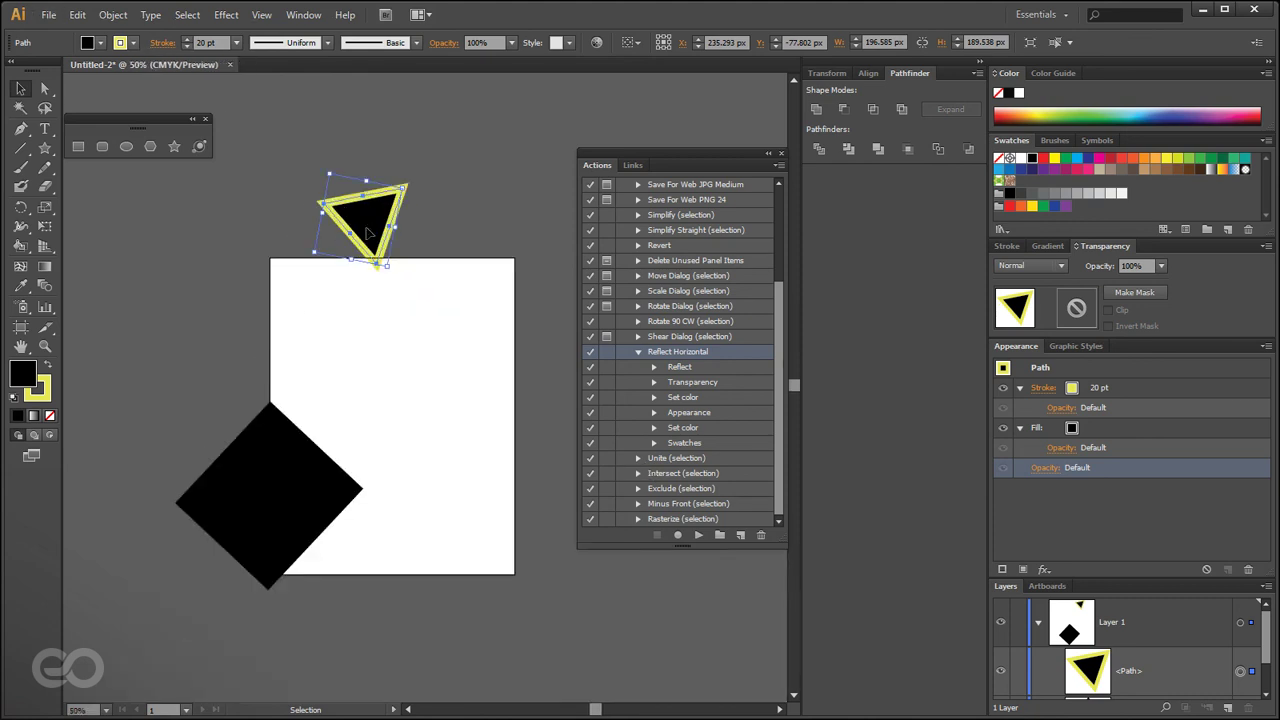
key(Delete)
click(260, 489)
key(Delete)
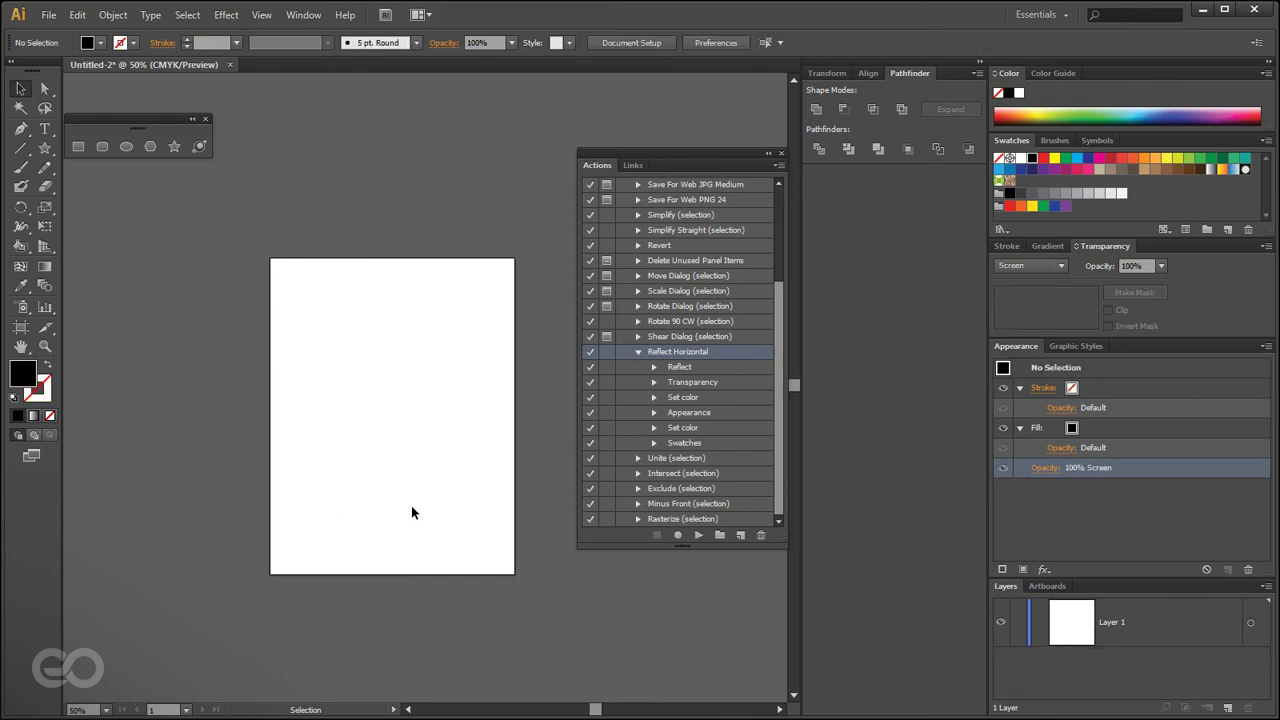
click(780, 153)
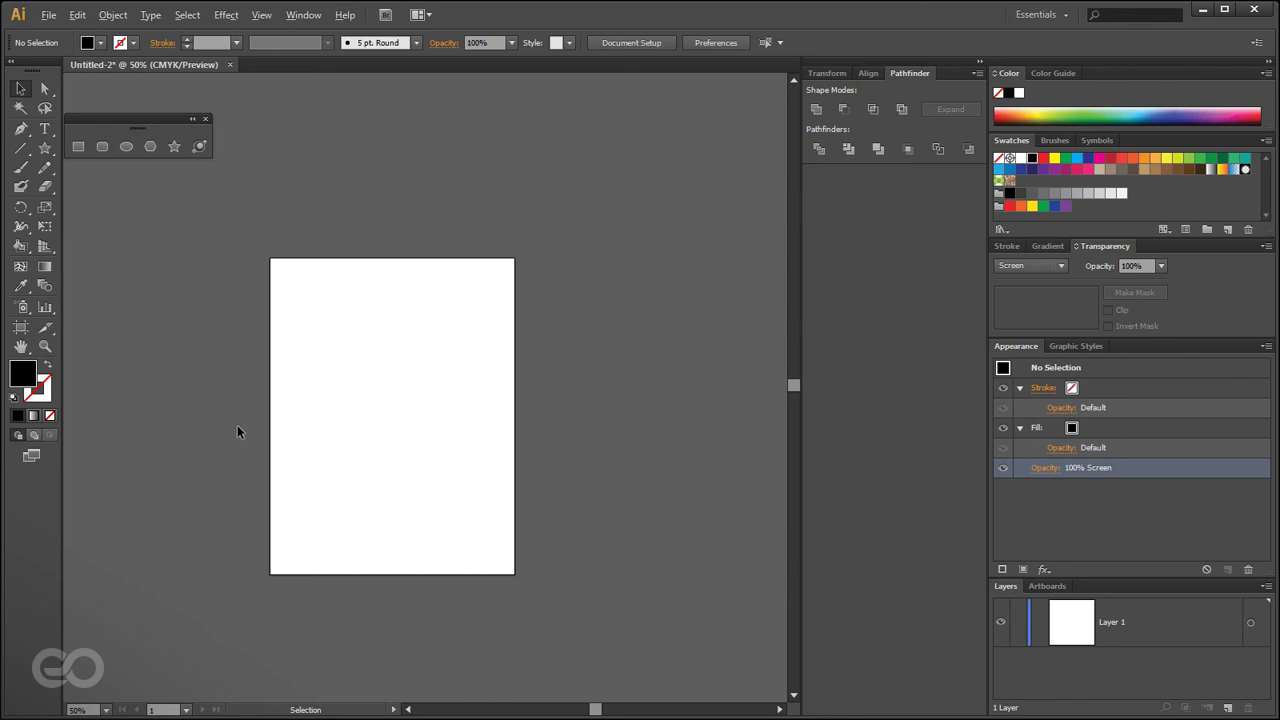
- Draw a closed, irregular four-sided black shape with straight Pen tool segments on the artboard
scroll(267, 445, up, 1)
scroll(287, 449, up, 1)
scroll(290, 449, down, 1)
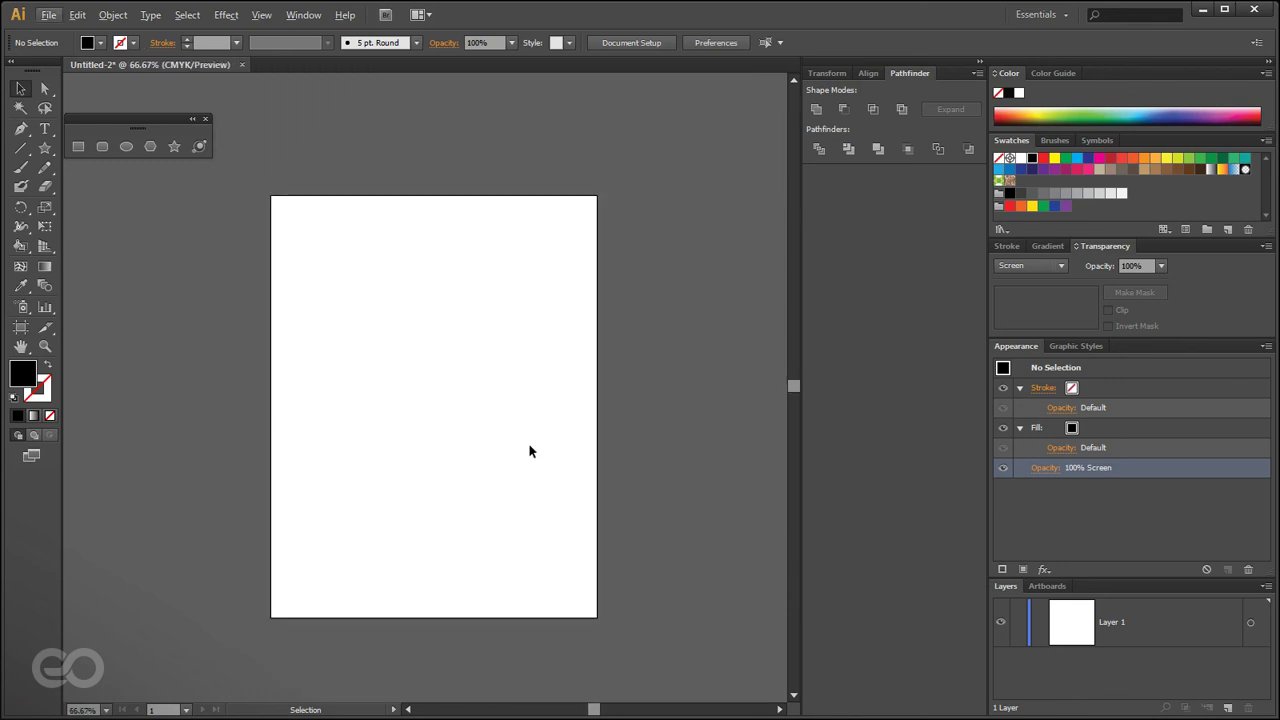
click(24, 130)
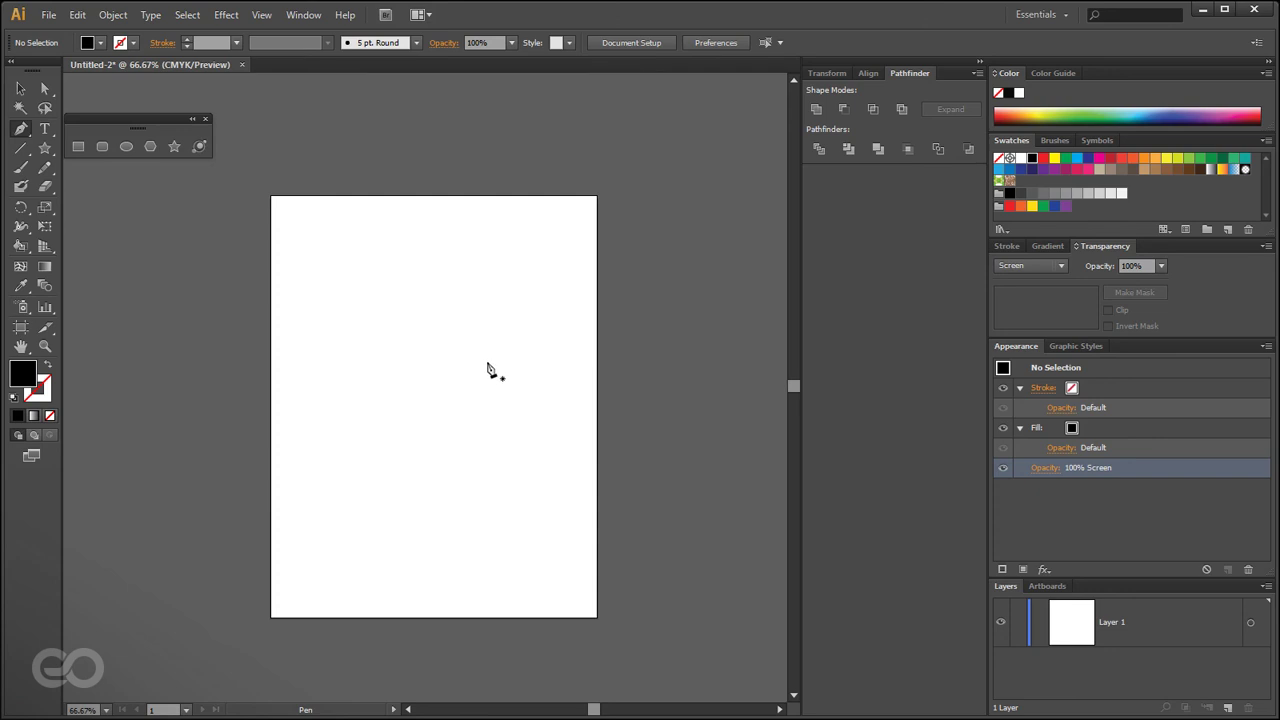
scroll(449, 372, up, 1)
drag(426, 398, 428, 371)
scroll(428, 373, down, 1)
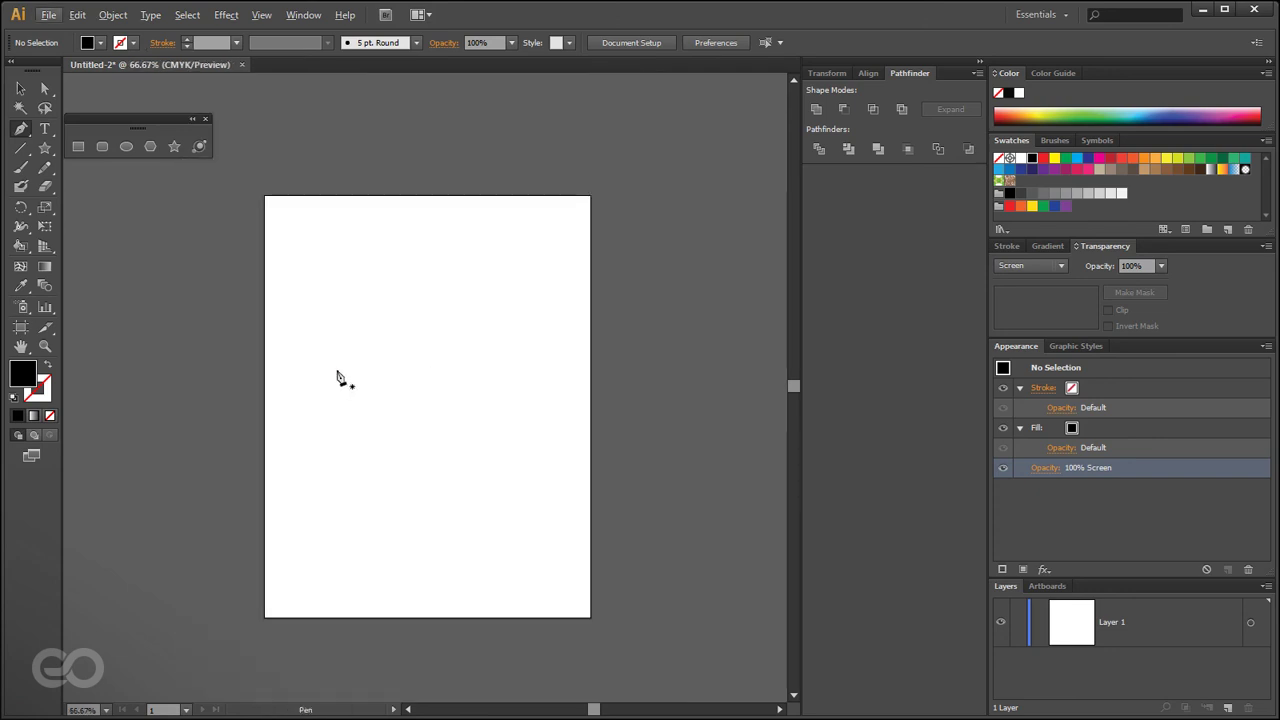
scroll(310, 360, up, 1)
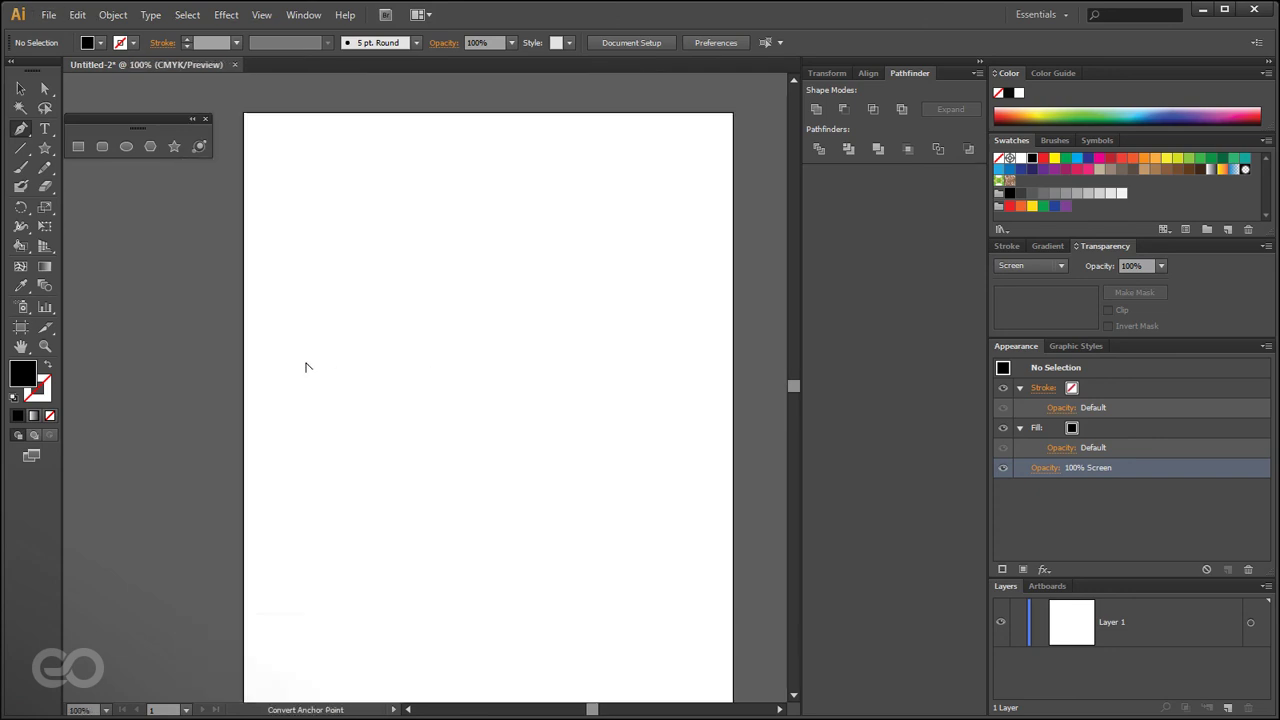
click(350, 244)
click(564, 325)
click(504, 470)
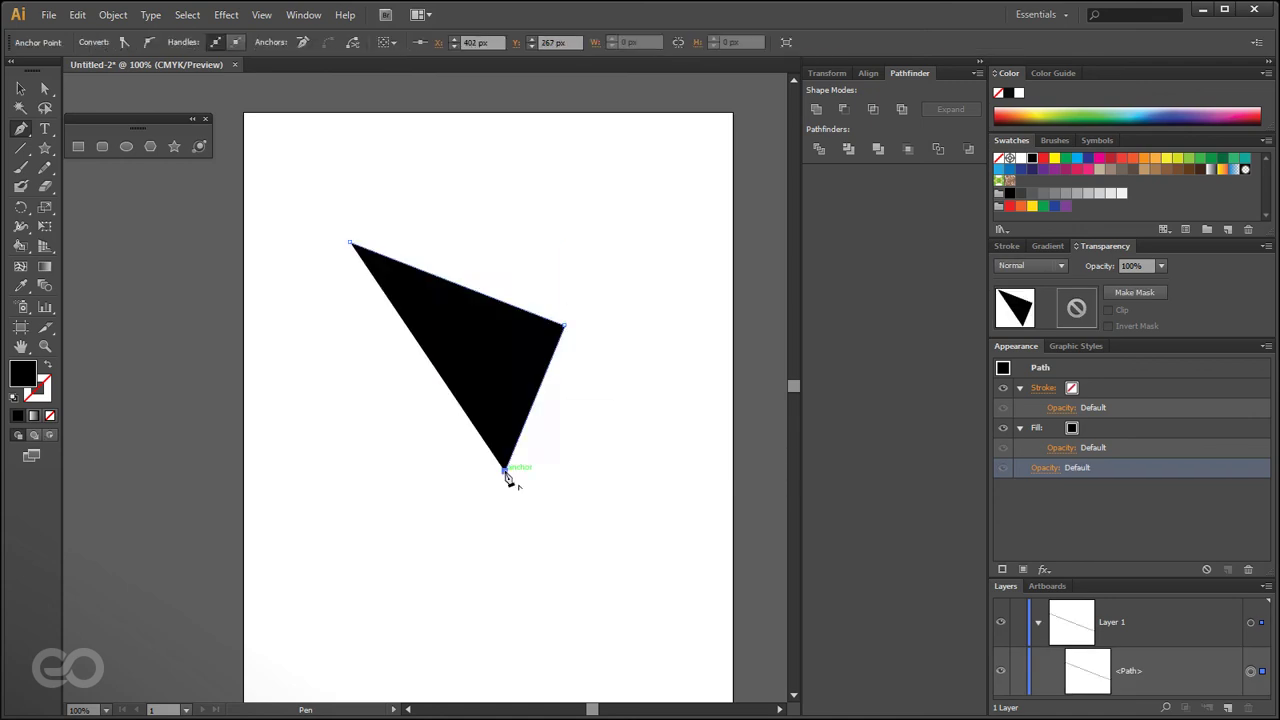
click(342, 429)
click(350, 245)
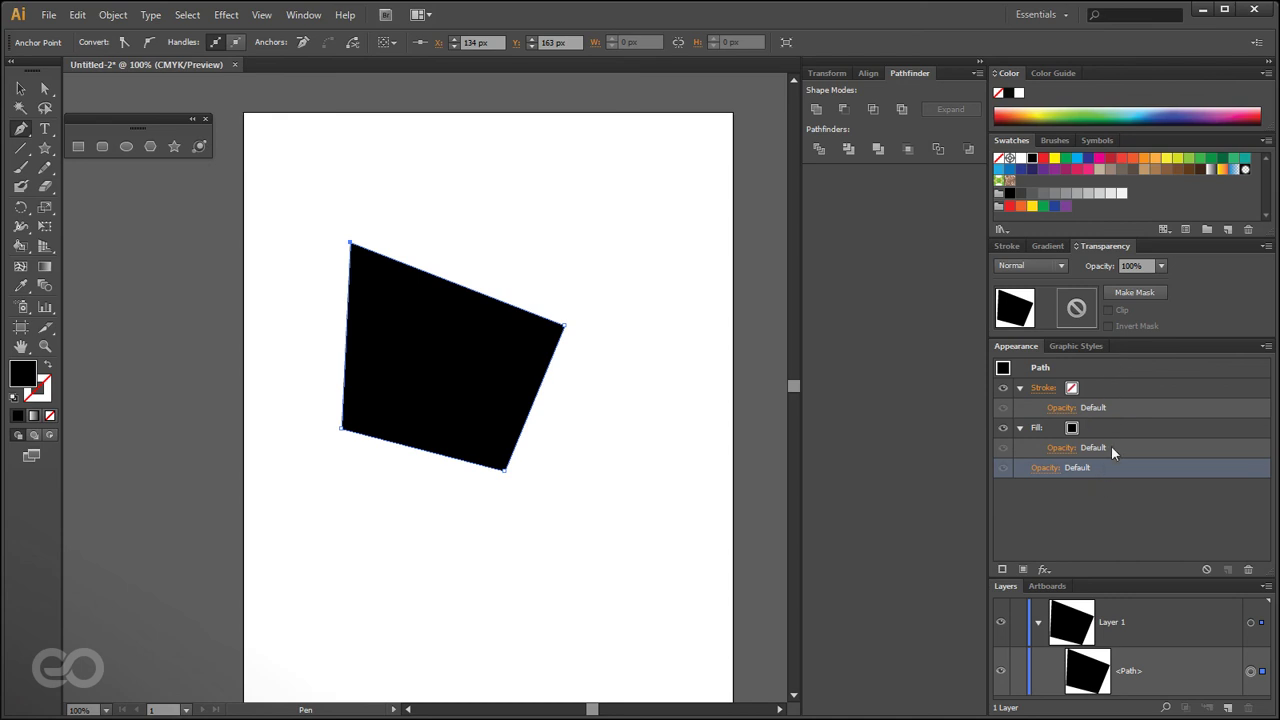
- Delete the four-sided shape's upper-left anchor point, and remove the remaining path
key(Delete)
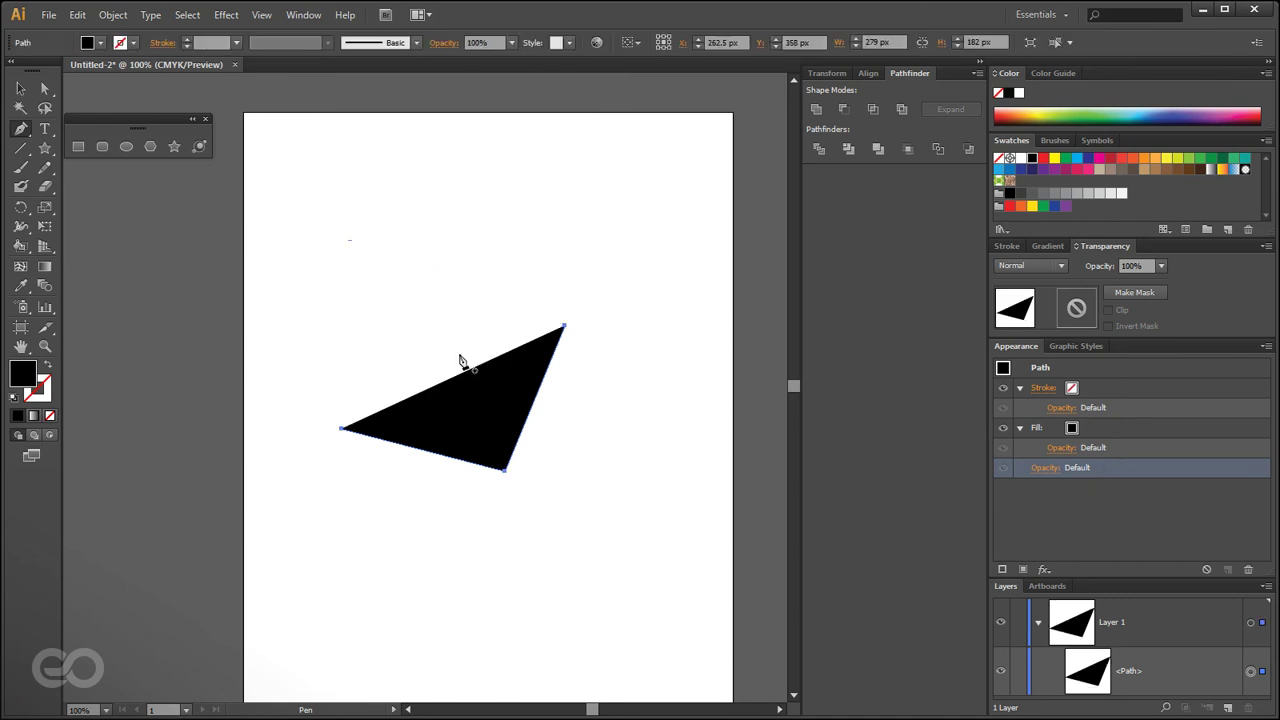
click(21, 88)
key(Delete)
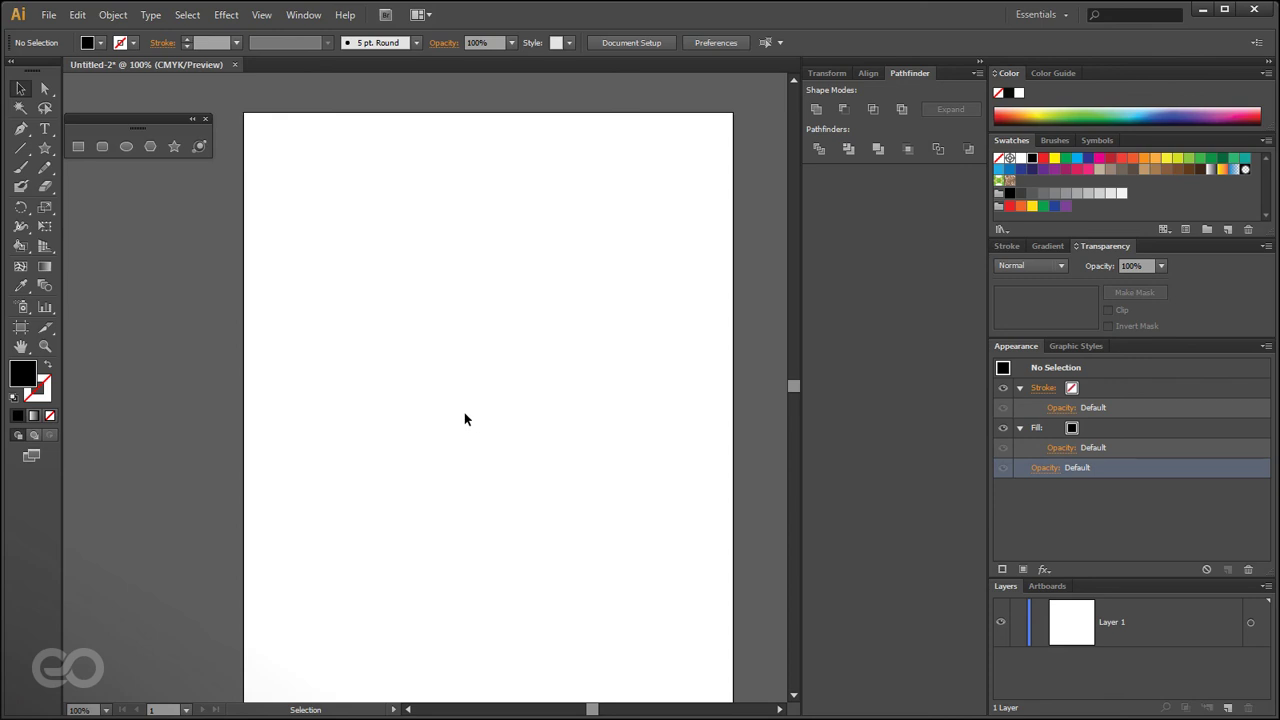
- Draw a closed black paisley-like shape with curved Pen tool segments, with a hooked upper end and a rounded lower body
click(20, 128)
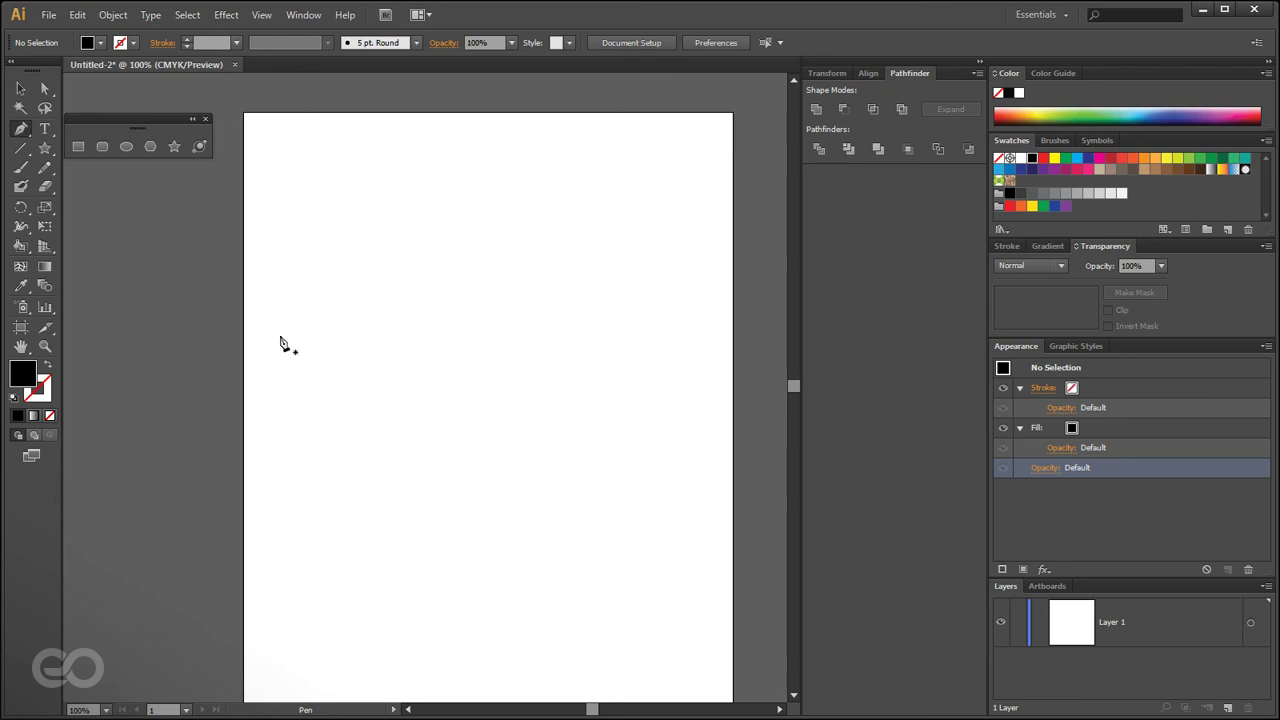
click(381, 281)
drag(476, 327, 517, 463)
drag(437, 466, 397, 471)
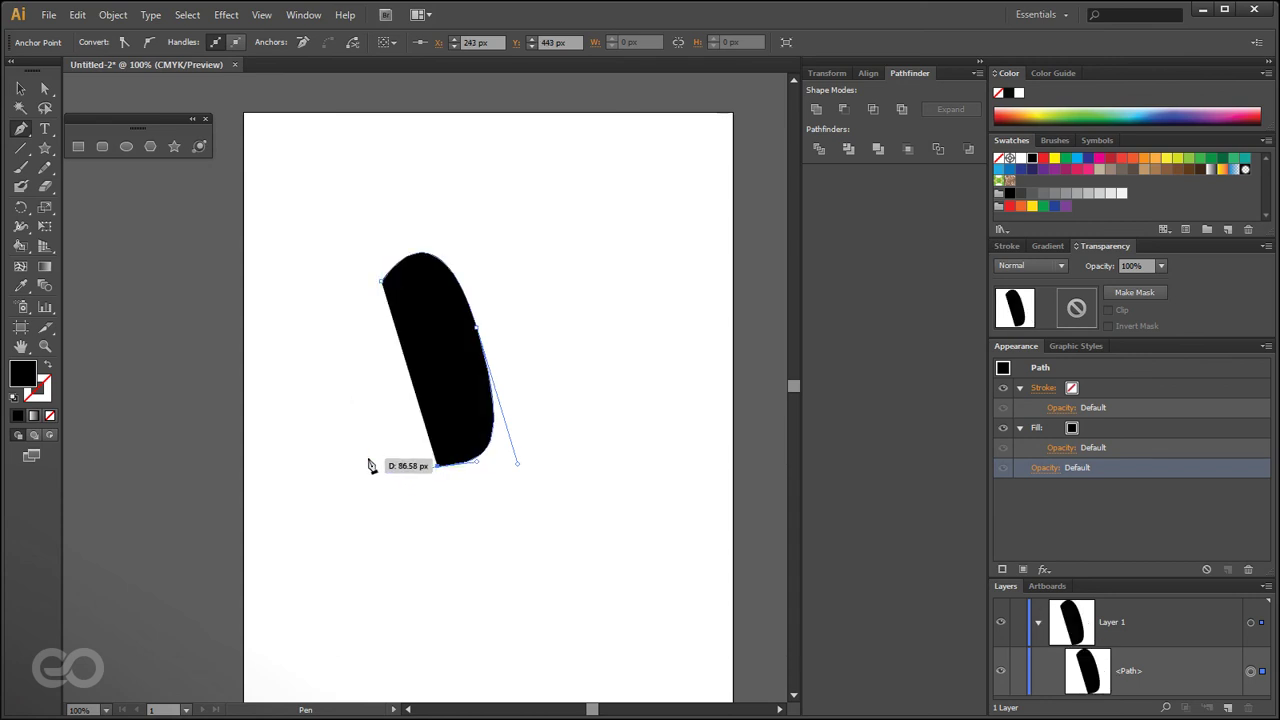
drag(322, 540, 329, 612)
drag(529, 604, 616, 516)
drag(601, 281, 569, 226)
drag(420, 226, 398, 230)
drag(330, 312, 404, 285)
drag(475, 327, 514, 463)
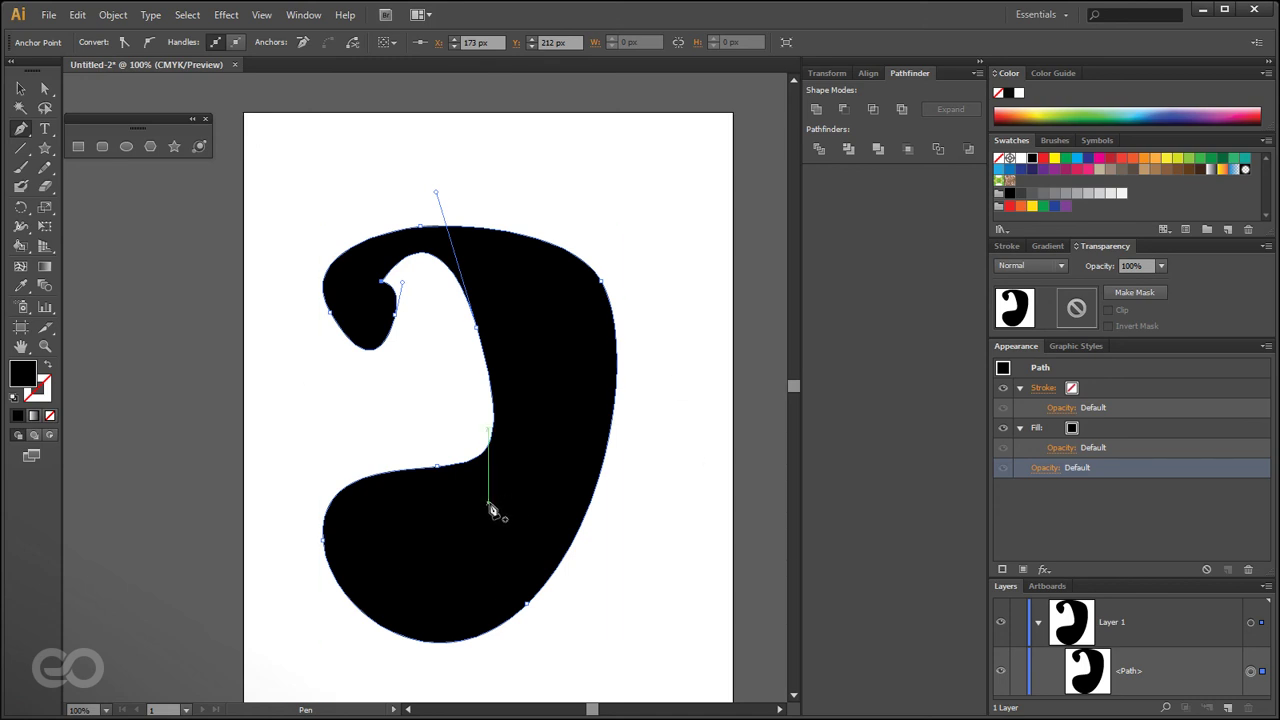
- Narrow the paisley's neck by moving its upper-right anchor inward, raising the inner-curve anchor and shortening the neck's lower handle
click(46, 90)
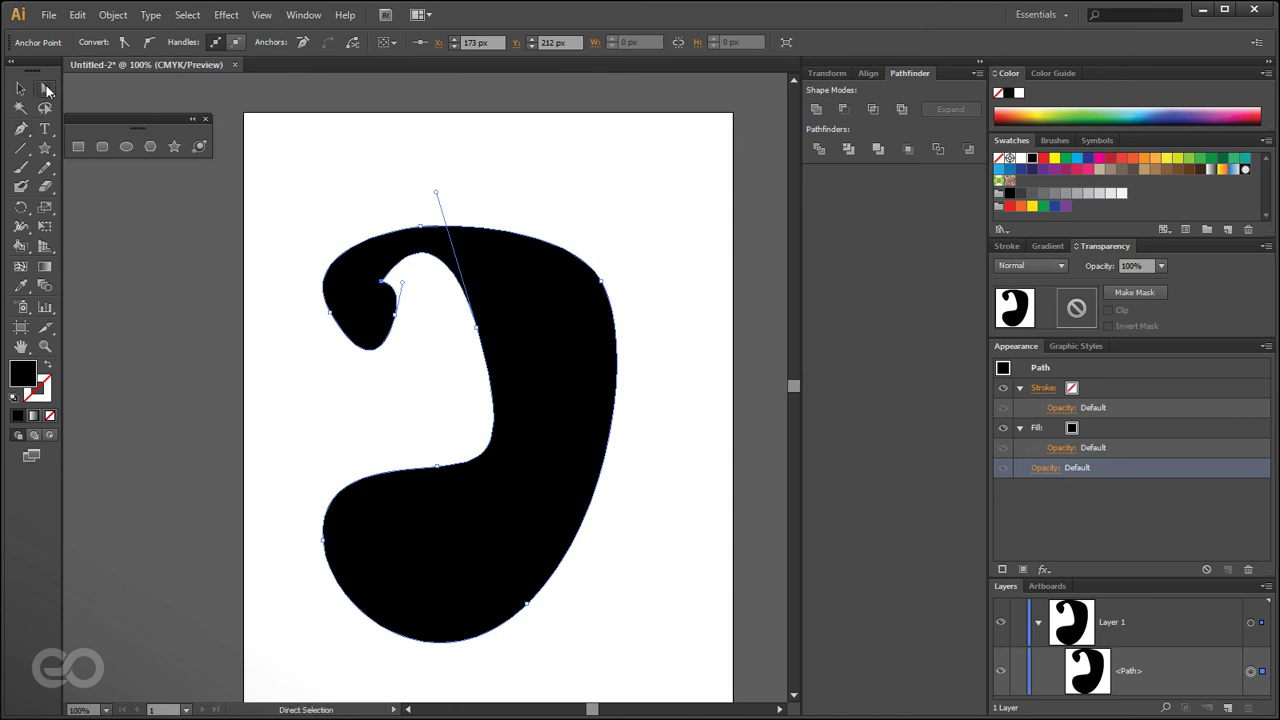
drag(605, 297, 500, 282)
drag(434, 489, 401, 464)
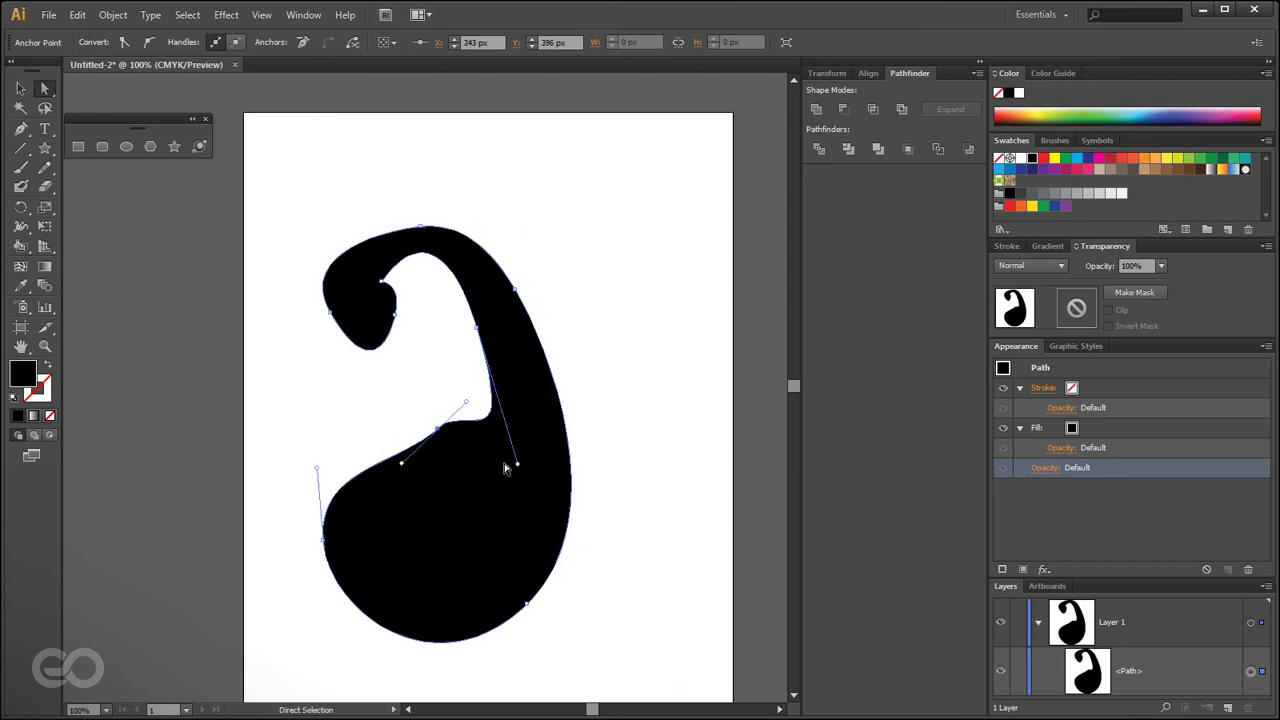
drag(517, 463, 488, 358)
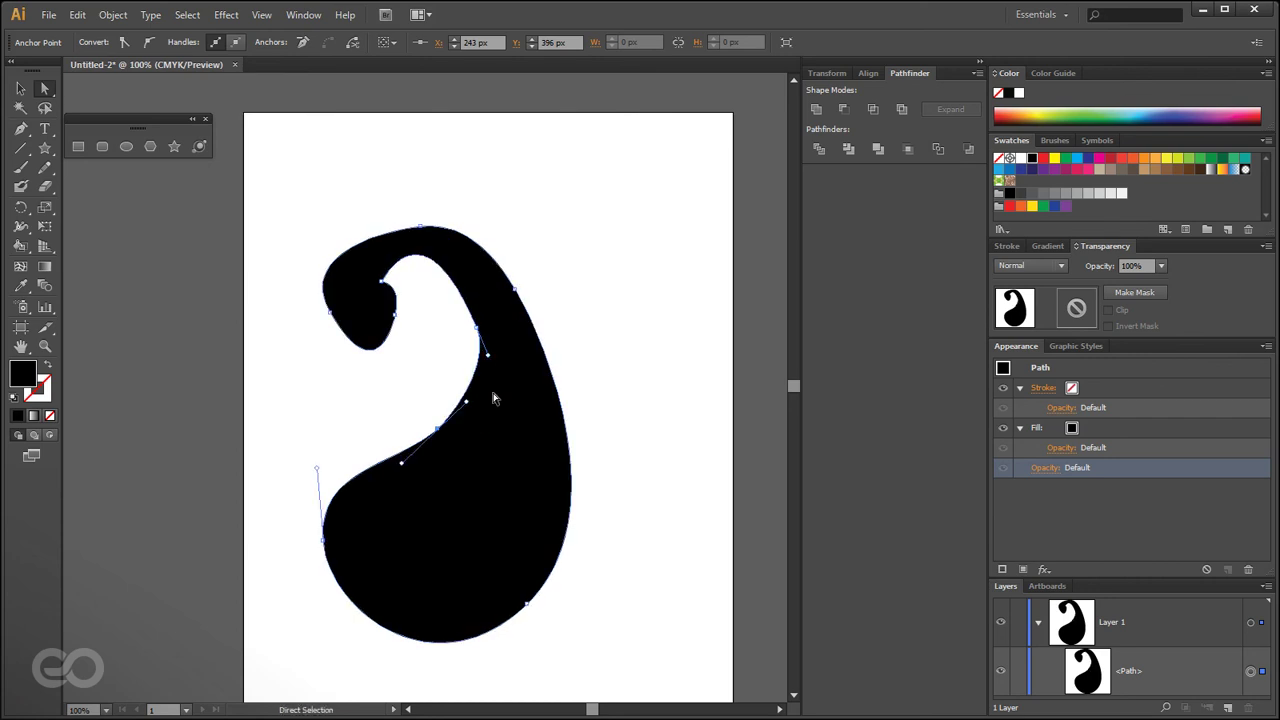
- Smooth the paisley's lower body and outer right curve by repositioning their anchors and adjusting the upper-right anchor's handle
drag(437, 429, 430, 441)
drag(524, 608, 534, 617)
drag(325, 541, 322, 586)
drag(516, 297, 538, 268)
drag(574, 326, 615, 368)
drag(537, 269, 536, 278)
- Round the paisley's hooked end and inner curve by adjusting their anchors and handles, and deselect the finished shape
click(476, 327)
drag(422, 197, 391, 220)
click(330, 312)
drag(330, 313, 333, 318)
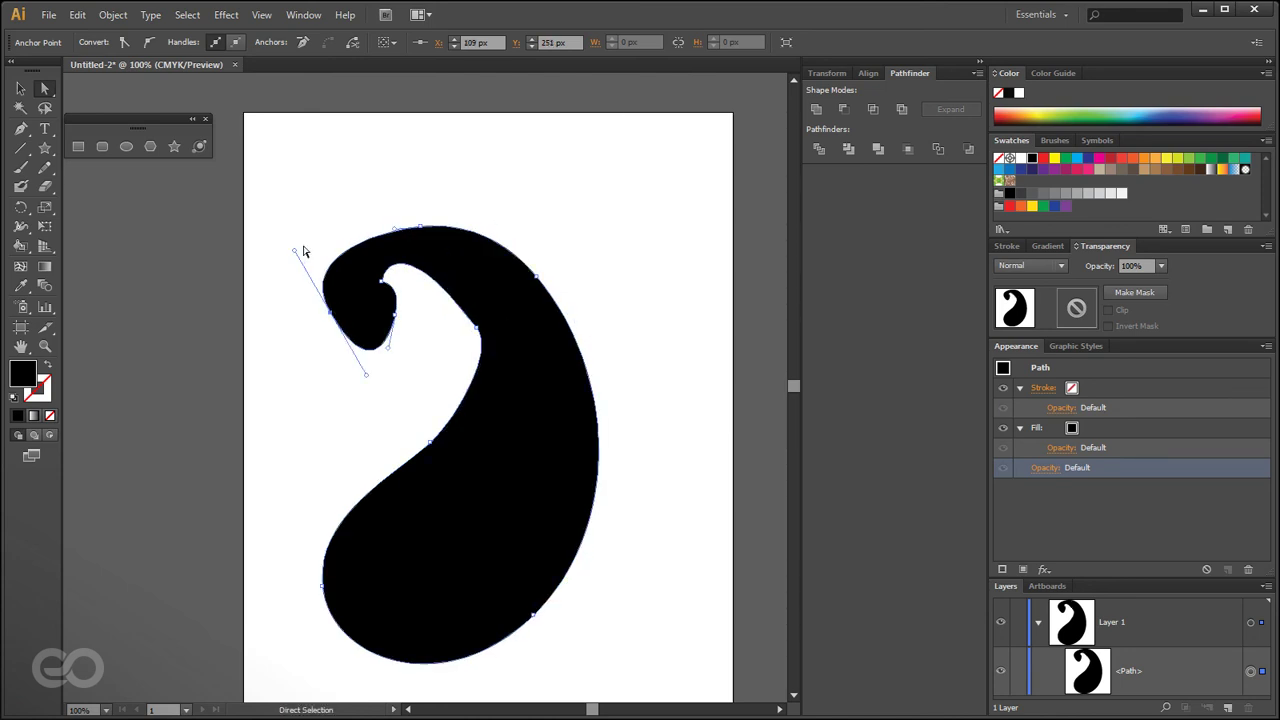
drag(295, 250, 321, 219)
drag(422, 228, 408, 205)
drag(463, 334, 487, 302)
drag(405, 194, 432, 201)
drag(375, 342, 394, 362)
click(420, 462)
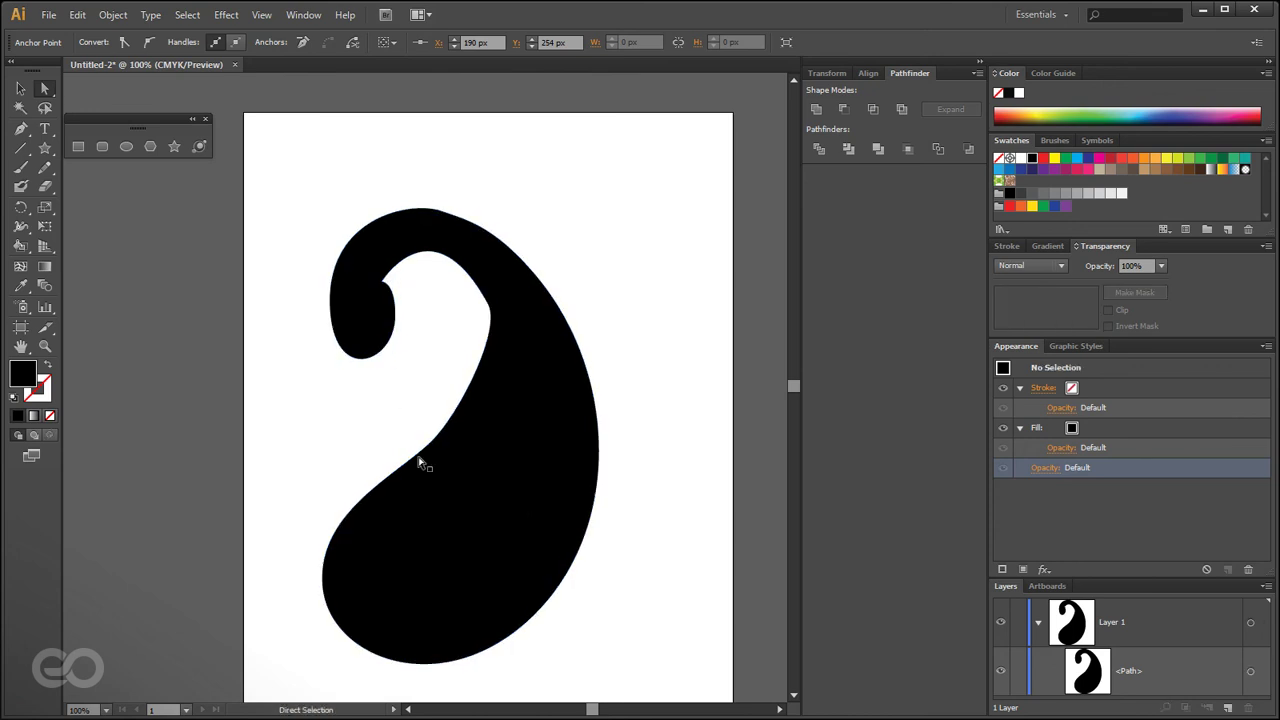
click(378, 600)
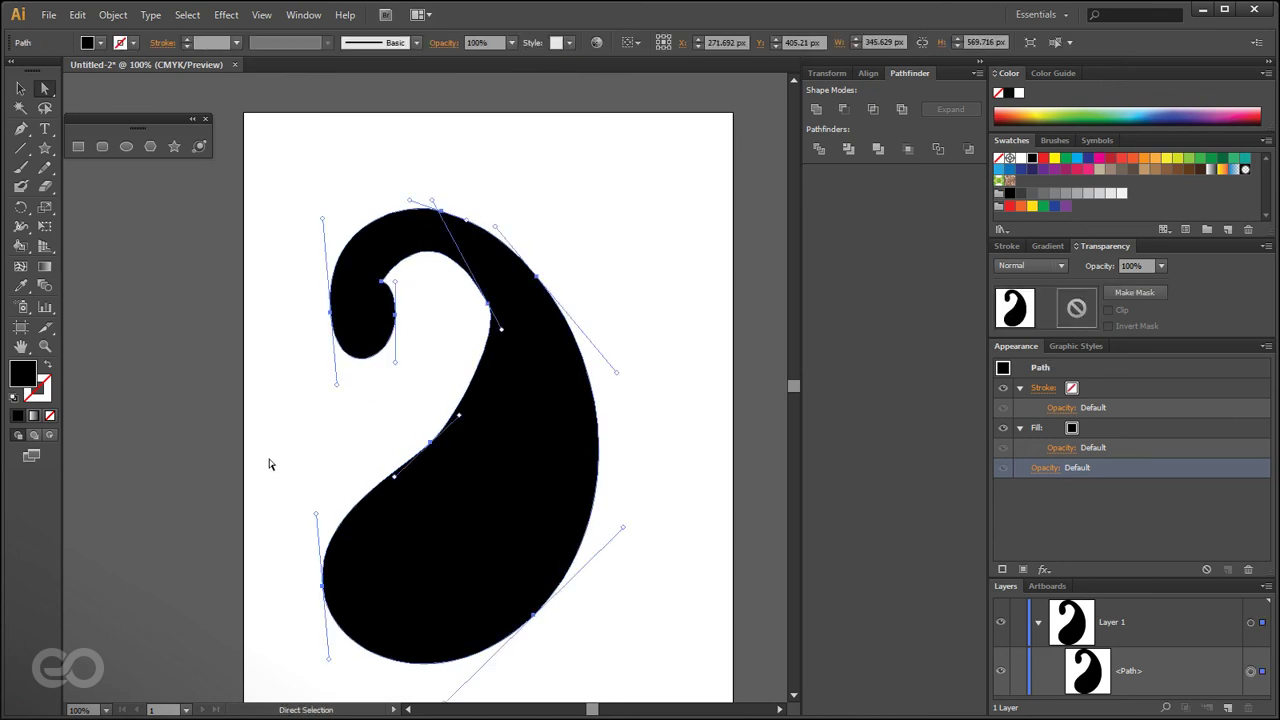
click(259, 546)
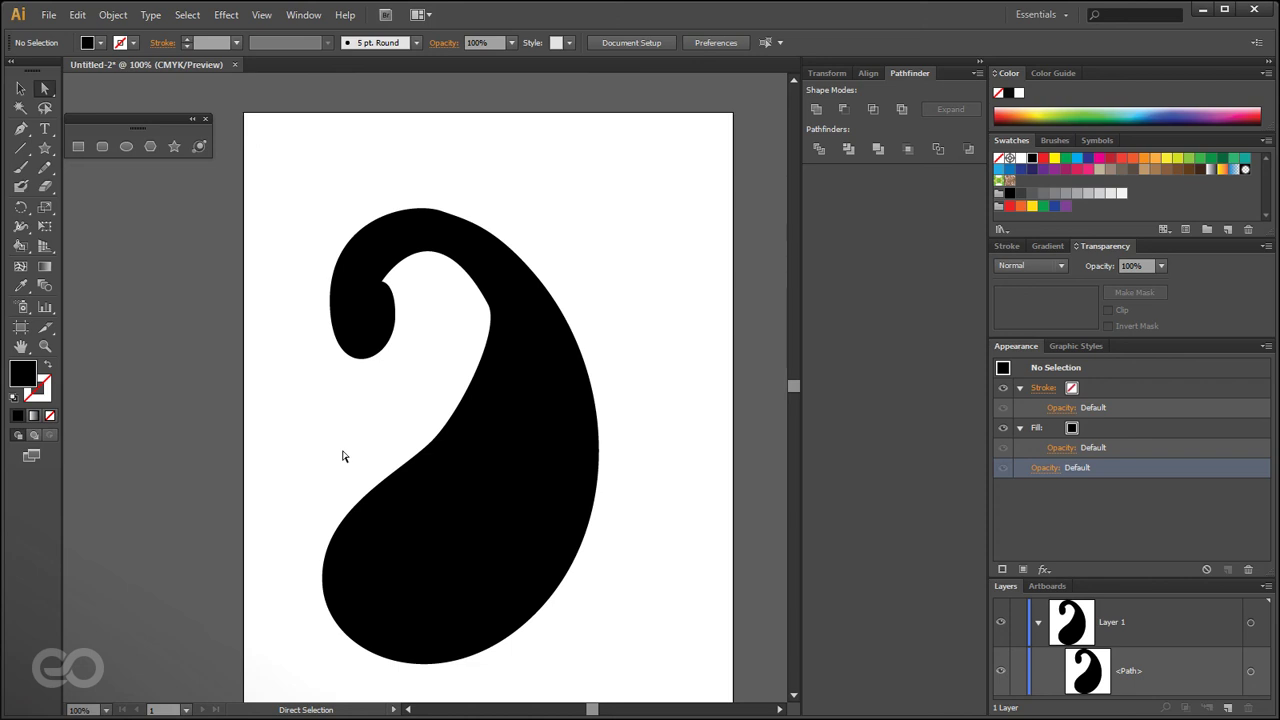
- Delete the finished paisley shape from the artboard
click(20, 88)
click(421, 557)
key(Delete)
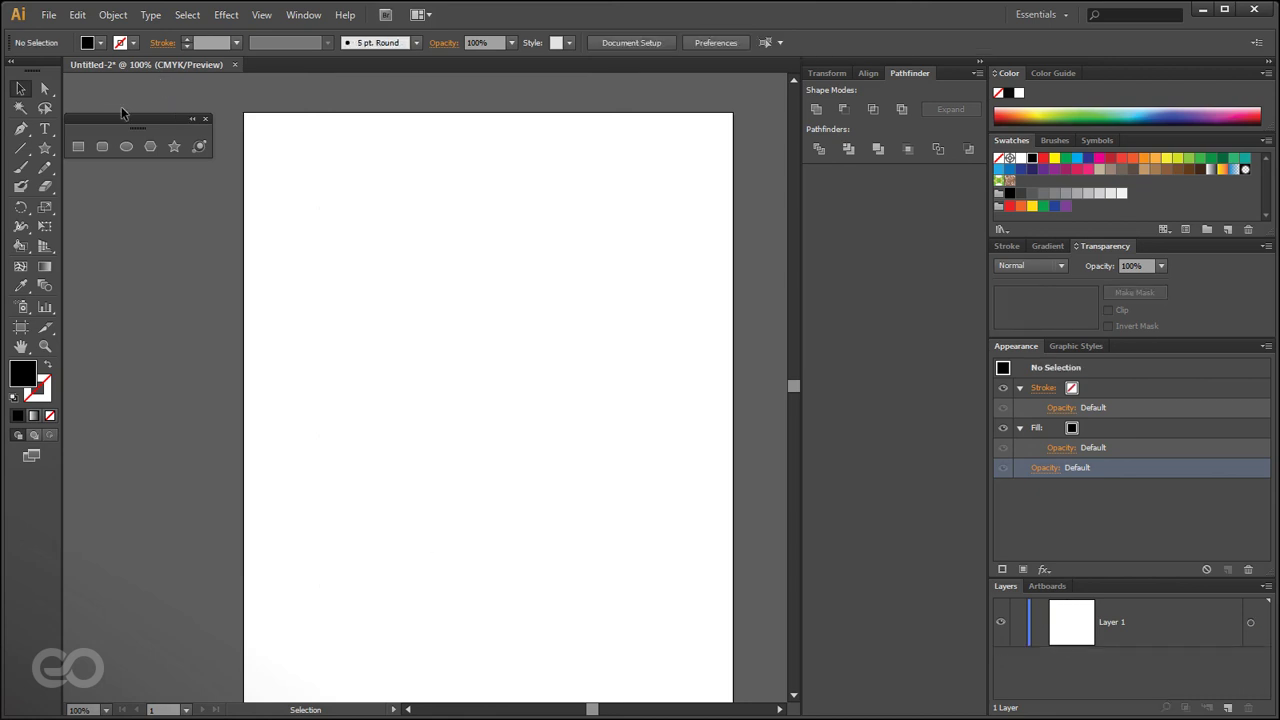
- Temporarily switch from the Pencil tool to the Selection tool, and make Direct Selection the last-used selection tool
click(45, 130)
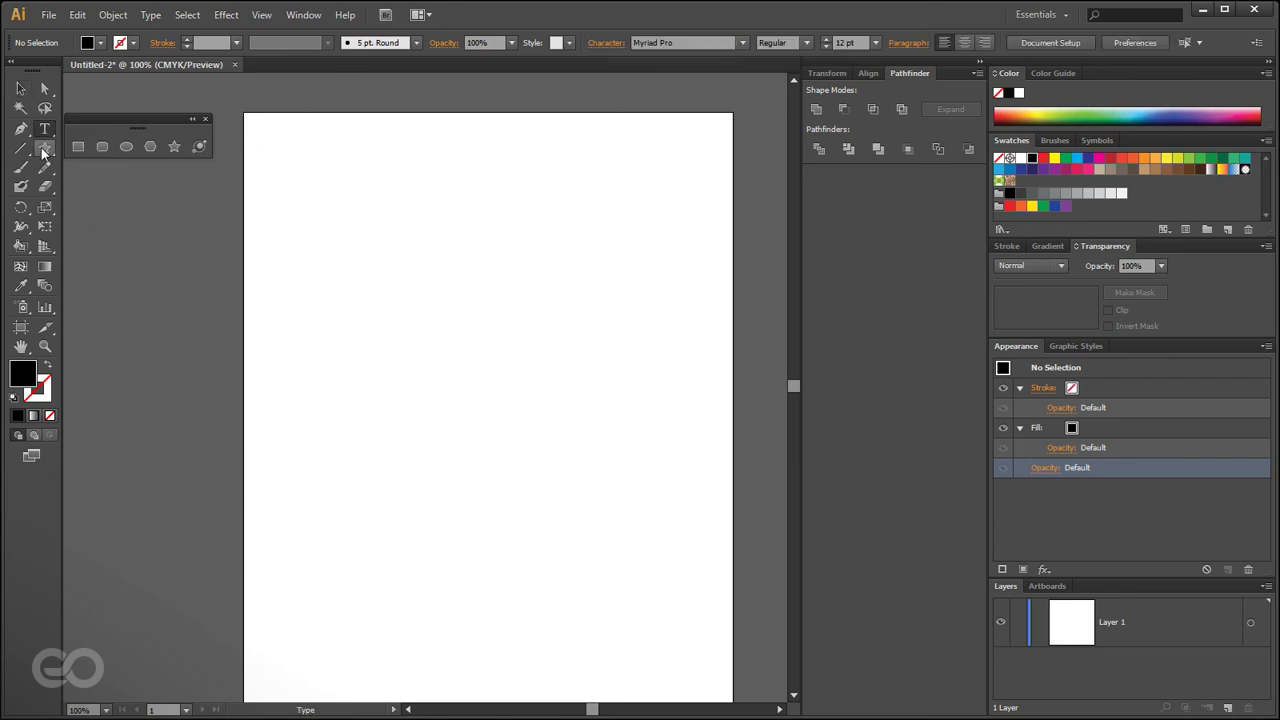
click(44, 167)
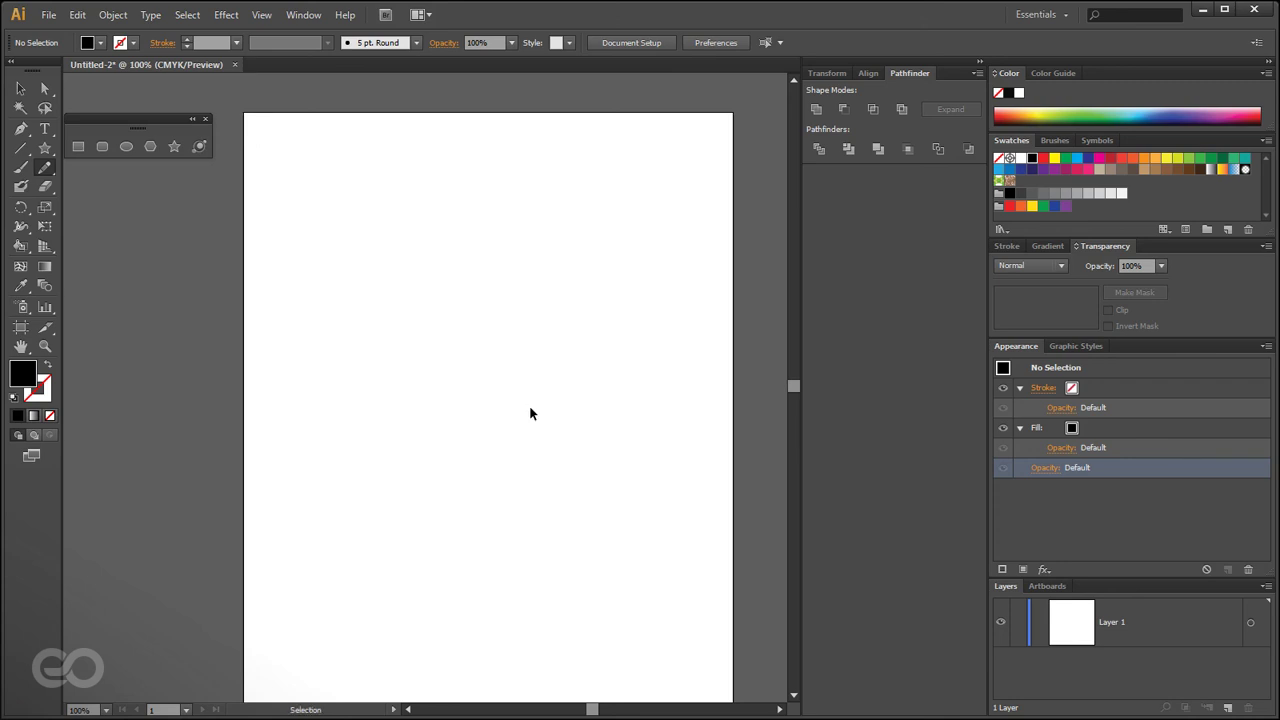
click(44, 88)
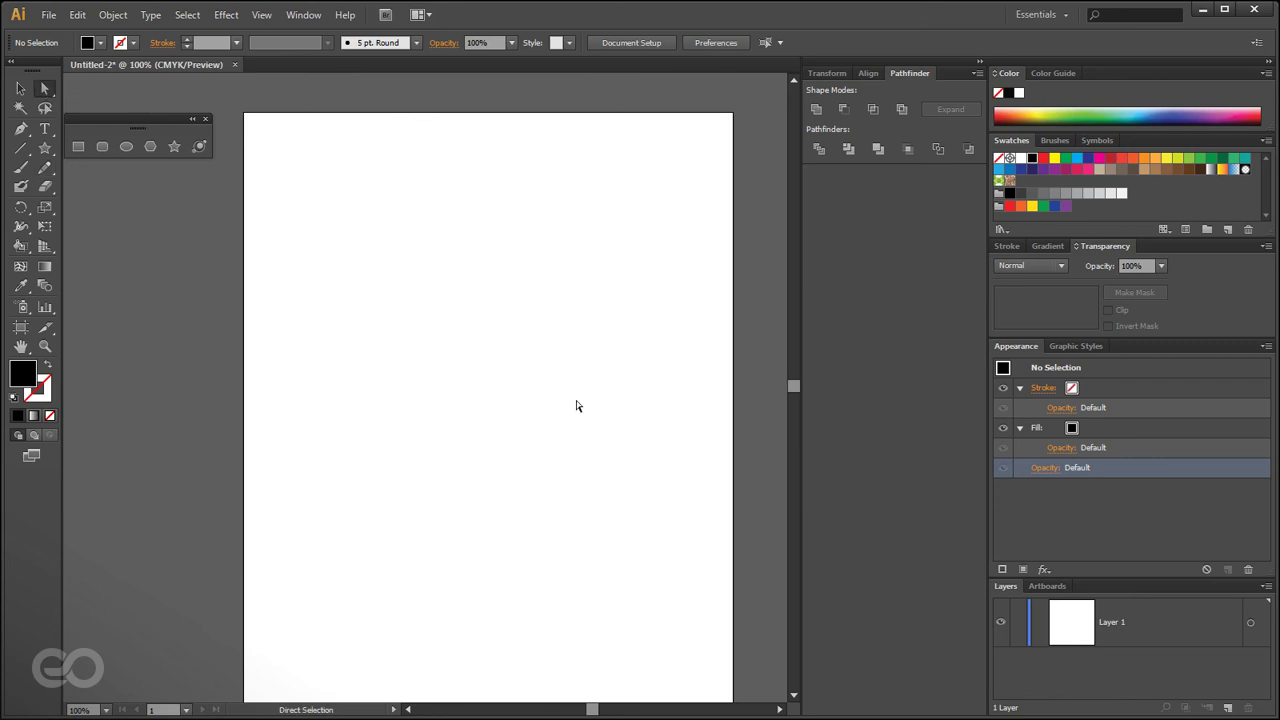
key(ctrl)
- Have the status bar show the current tool and temporarily switch from the Star tool to the last-used selection tool
click(44, 148)
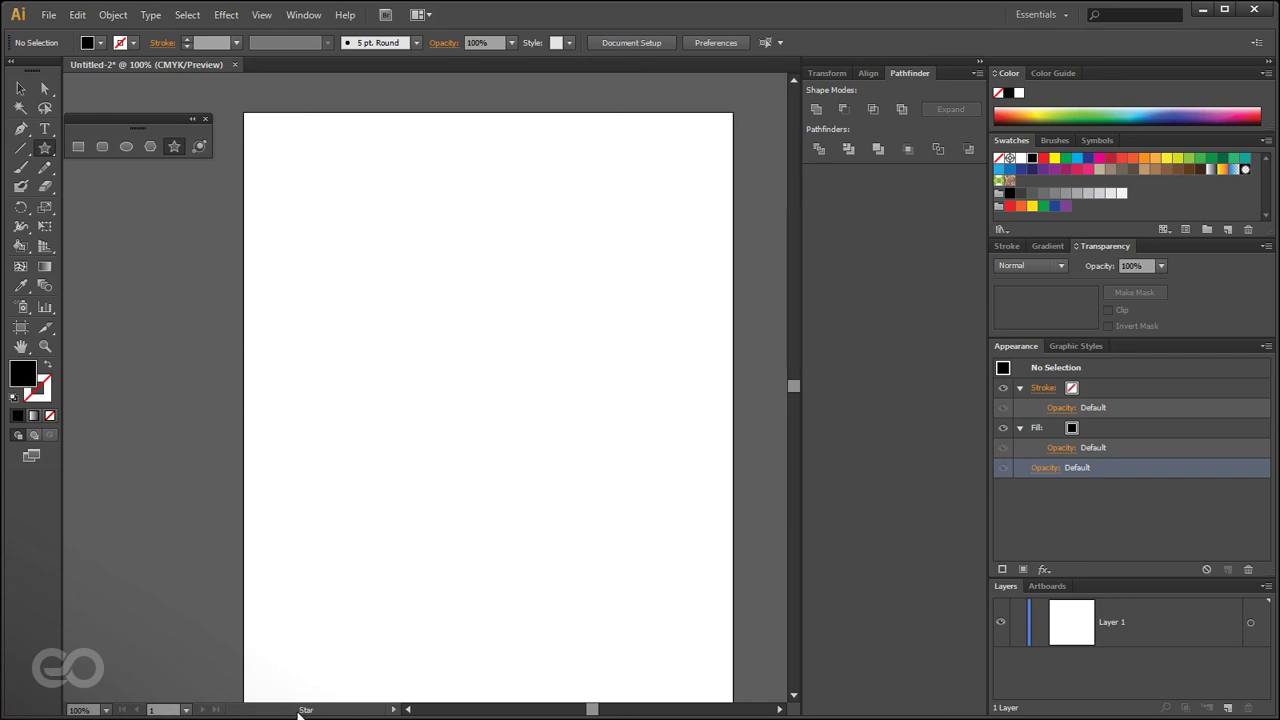
click(395, 709)
mouse_move(449, 691)
click(589, 709)
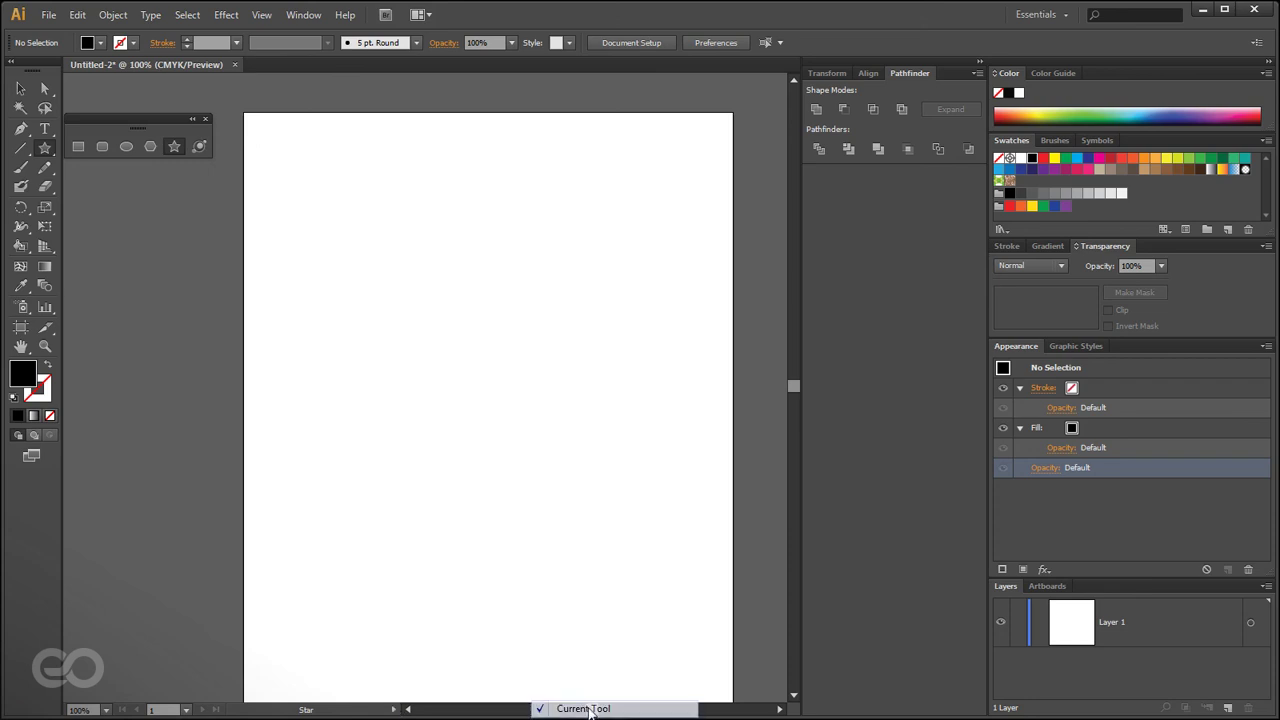
key(ctrl)
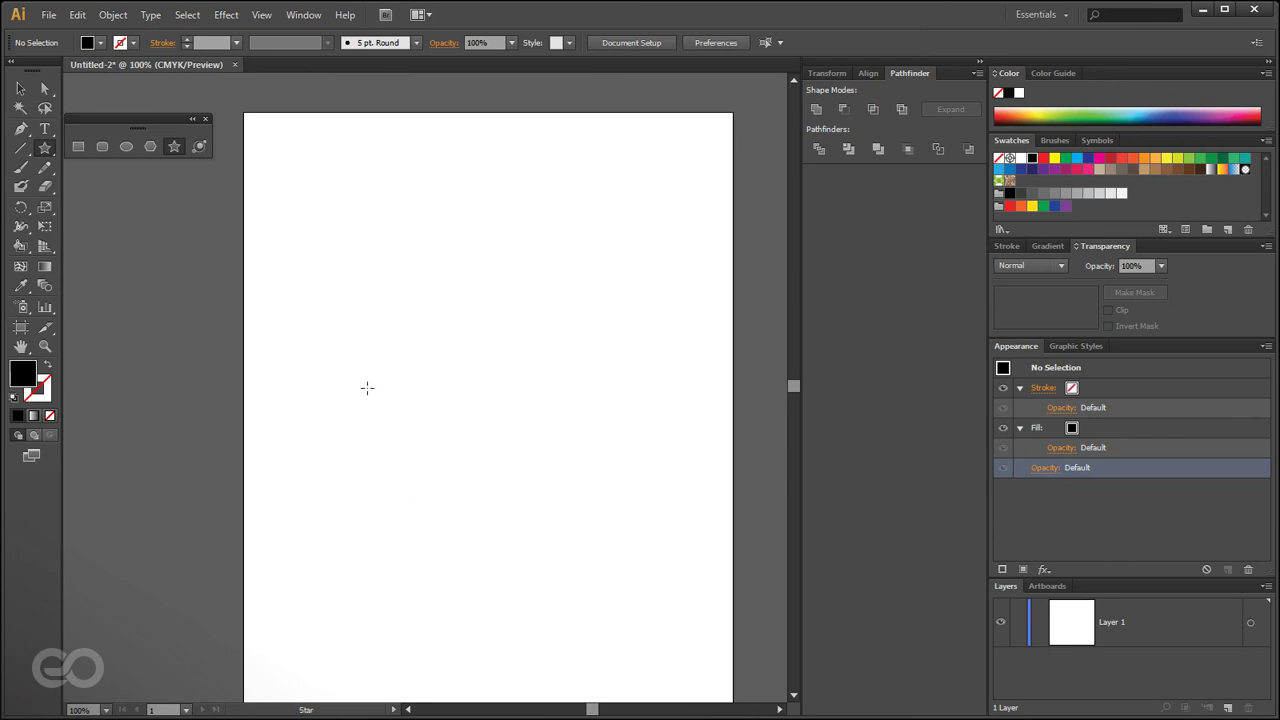
key(ctrl)
- Start a curved path with the Pen tool, arcing from the upper middle of the artboard down to a second anchor
click(20, 128)
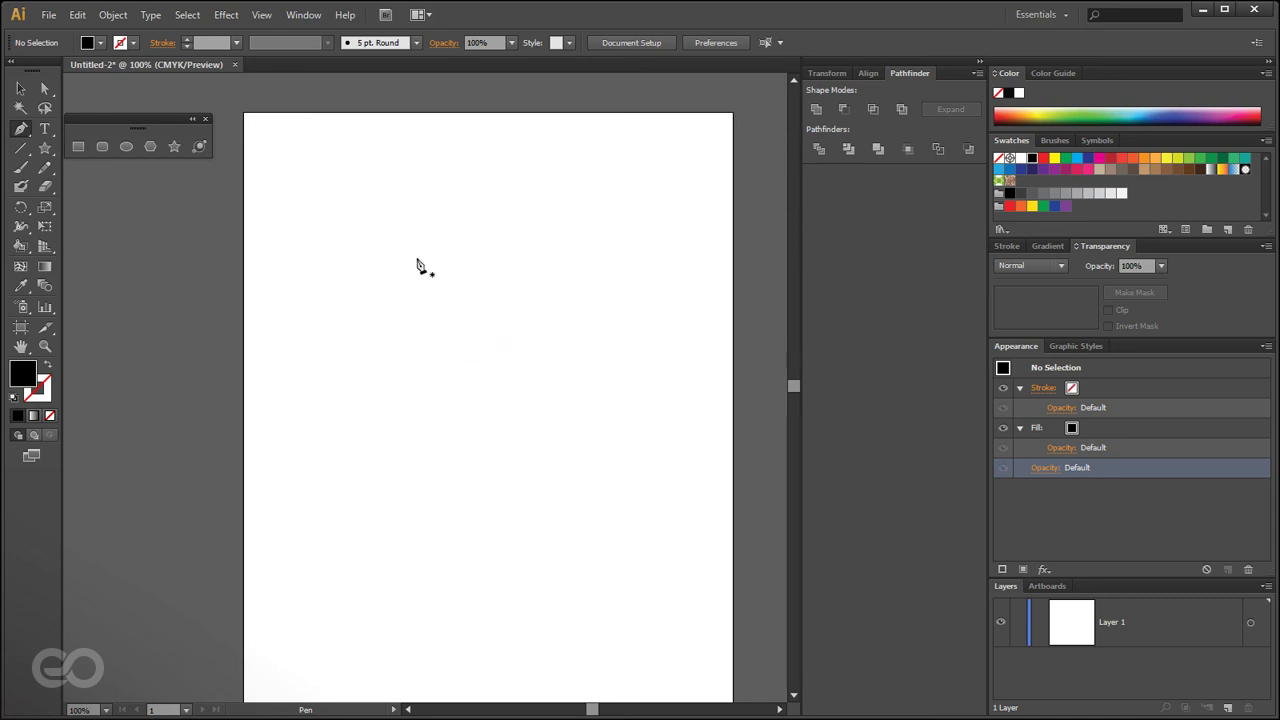
drag(462, 250, 420, 210)
drag(447, 254, 448, 252)
drag(499, 340, 497, 415)
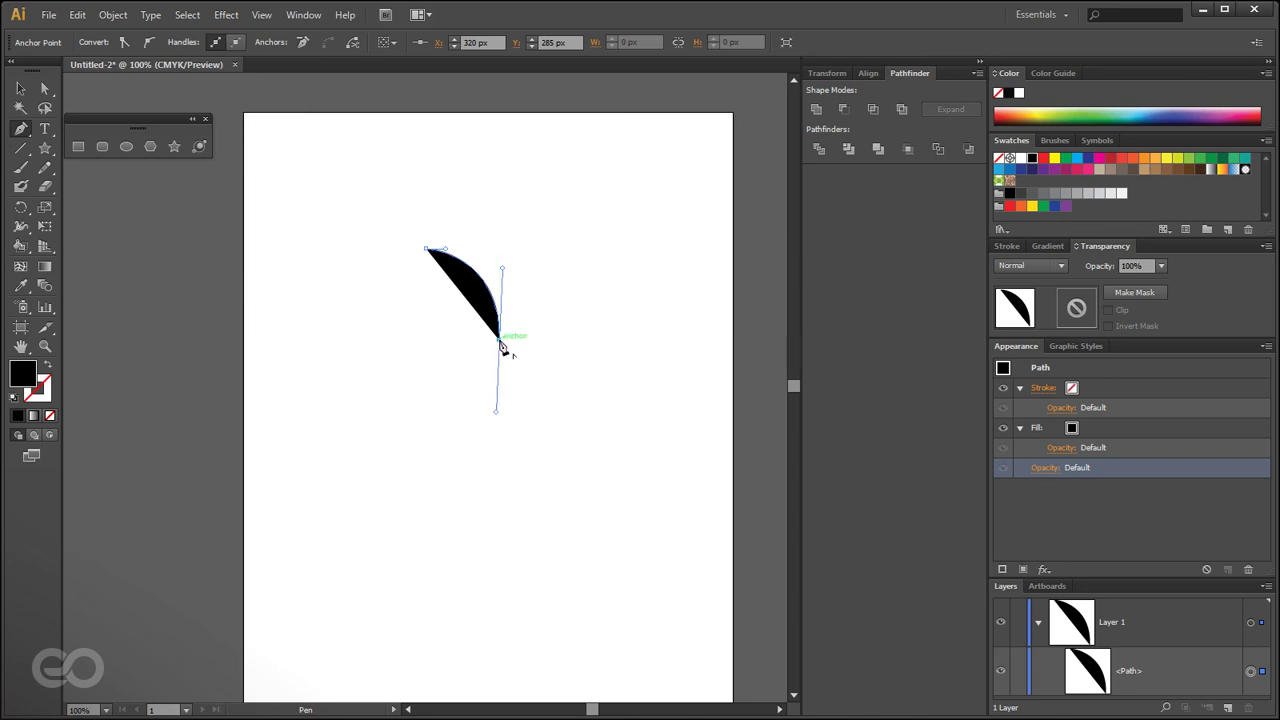
- Adjust the arc's lower anchor while drawing: align its handles vertically, move it inward to X 300 px and lengthen the lower handle
drag(502, 345, 457, 414)
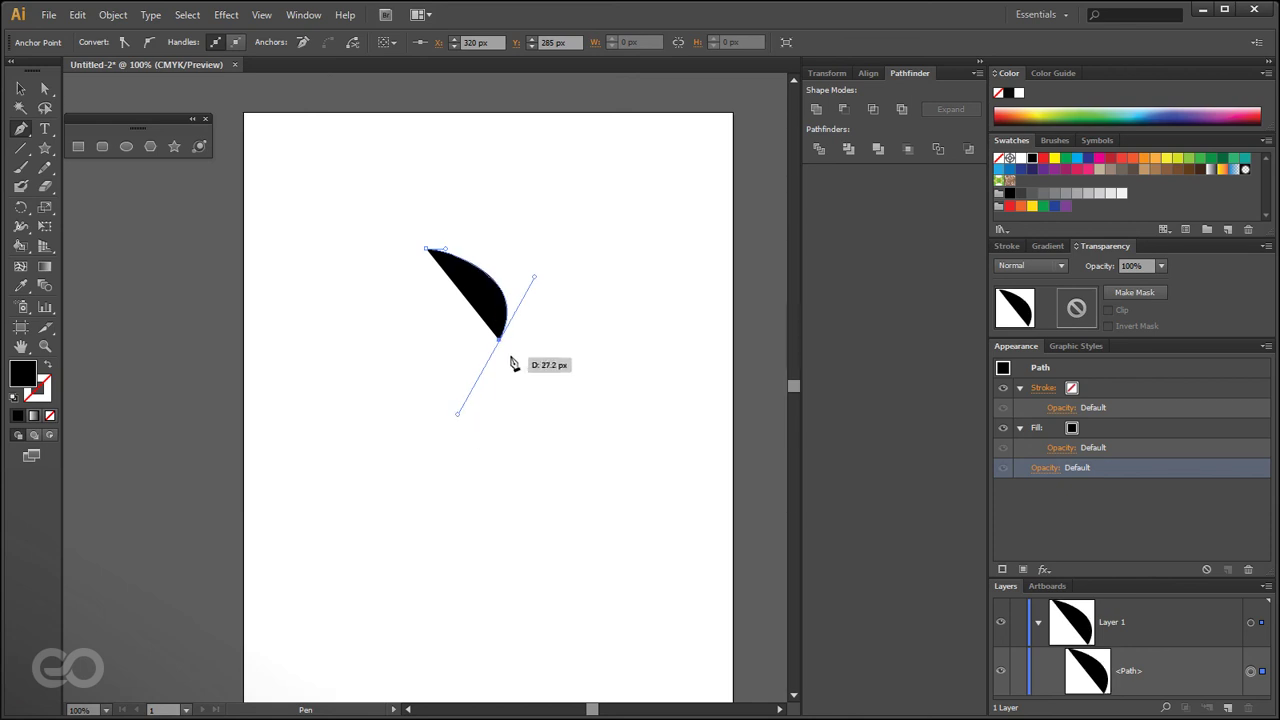
drag(501, 344, 503, 400)
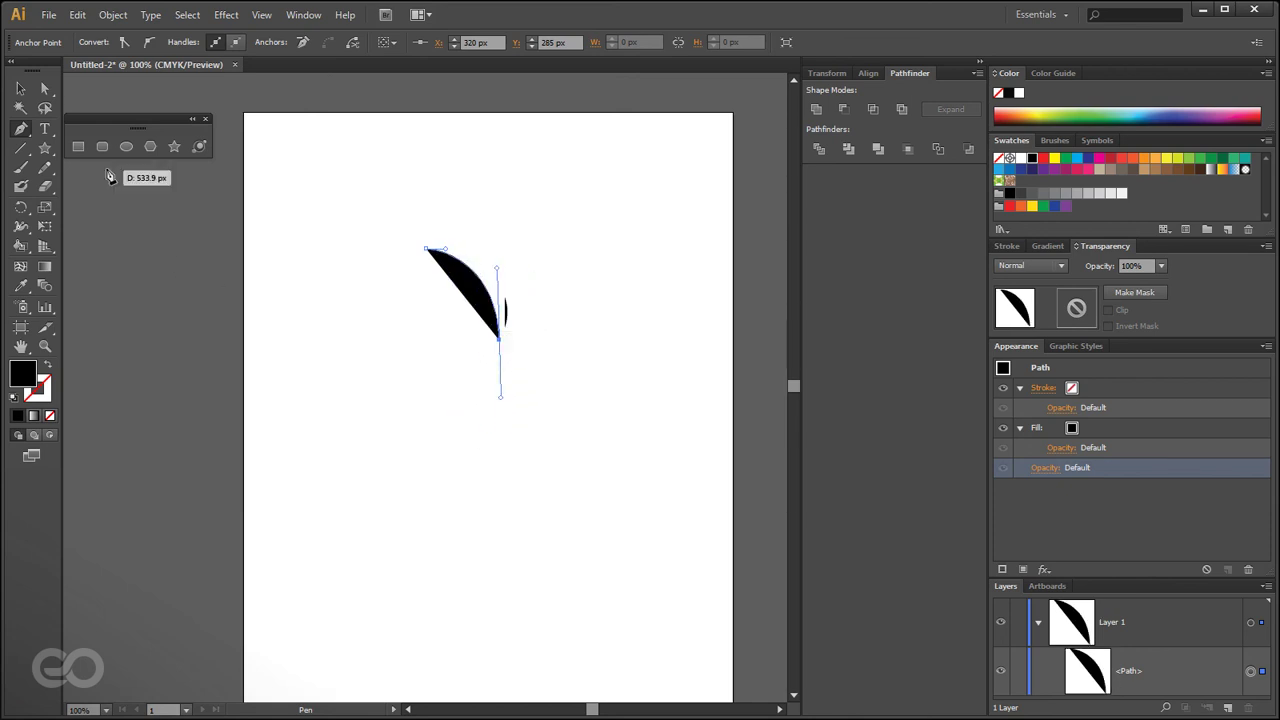
key(ctrl)
mouse_move(497, 341)
mouse_down()
mouse_move(533, 341)
mouse_move(482, 339)
mouse_up()
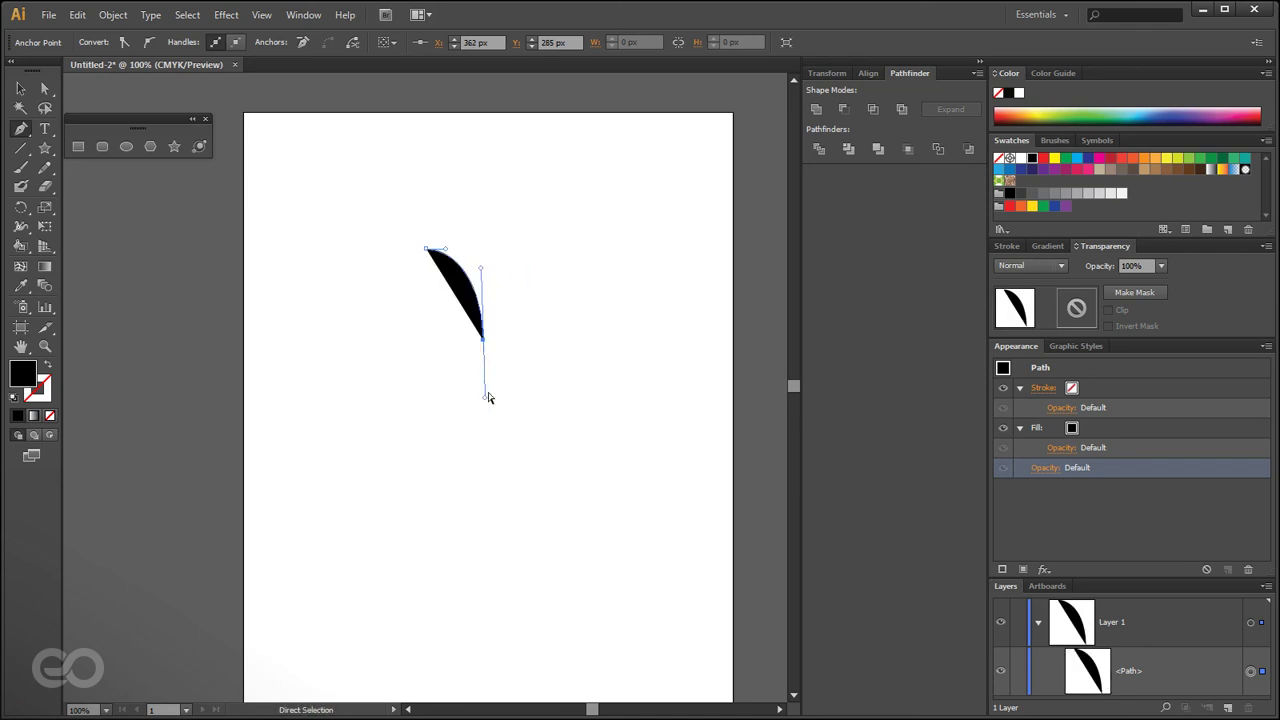
mouse_move(487, 403)
mouse_down()
mouse_move(466, 403)
mouse_move(485, 422)
mouse_up()
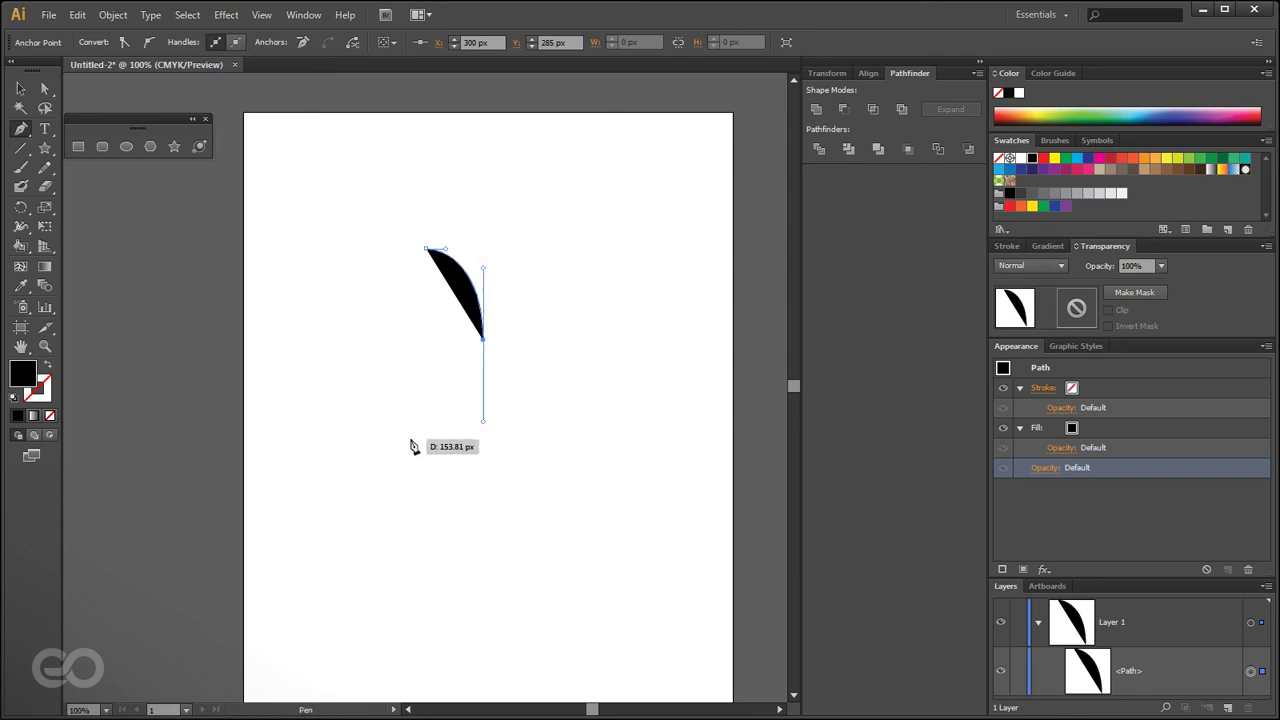
- Continue the path around the neck, rounded lower body, outer curve and hooked end, and close it into a paisley shape
drag(420, 447, 380, 460)
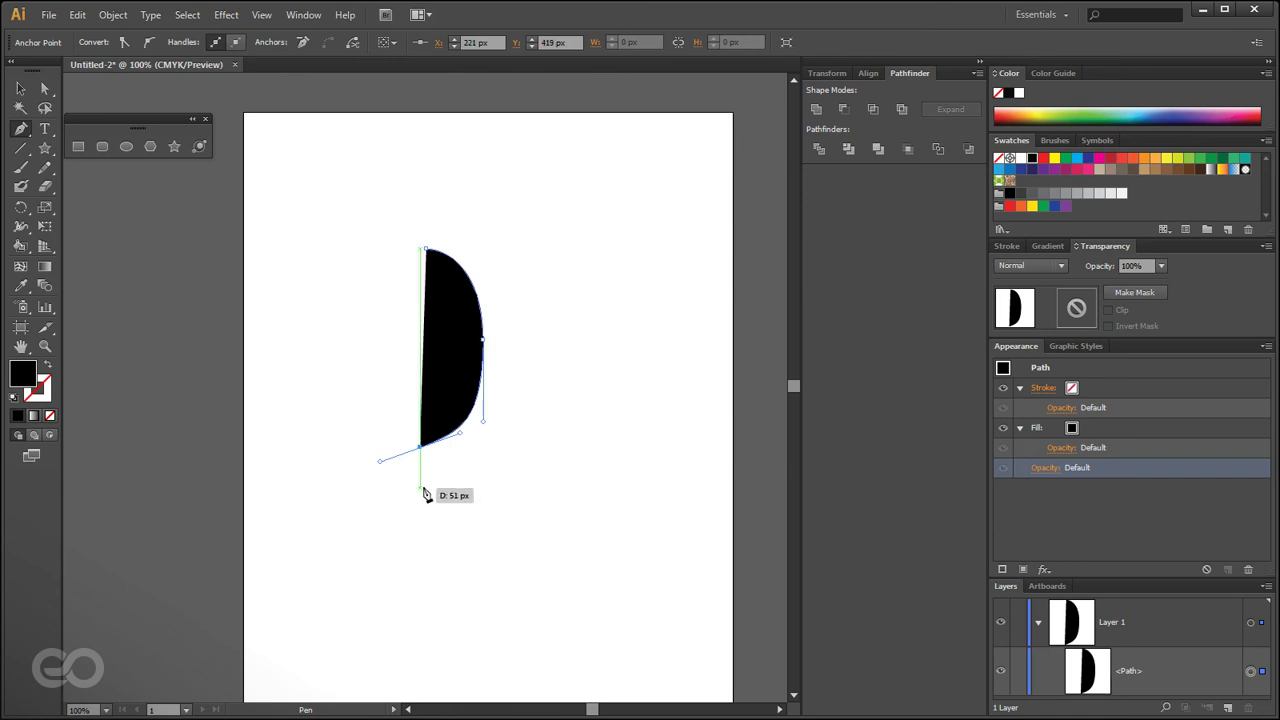
drag(484, 421, 483, 392)
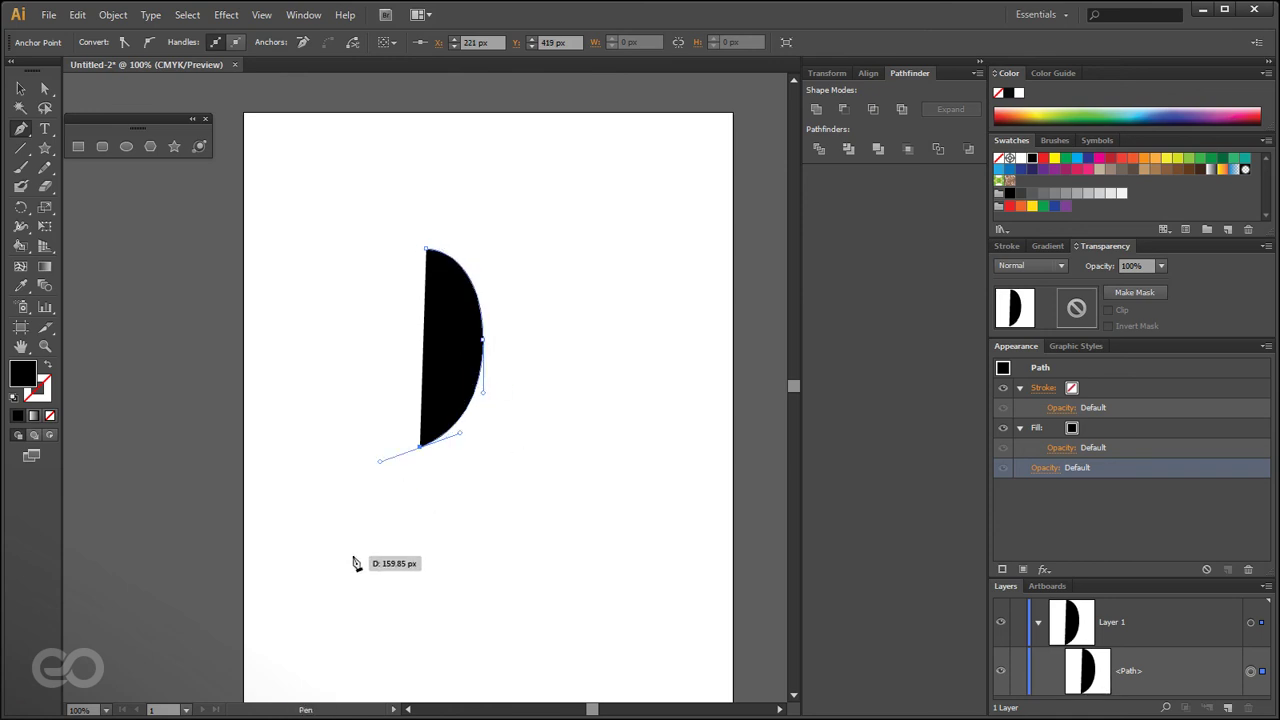
drag(341, 567, 376, 626)
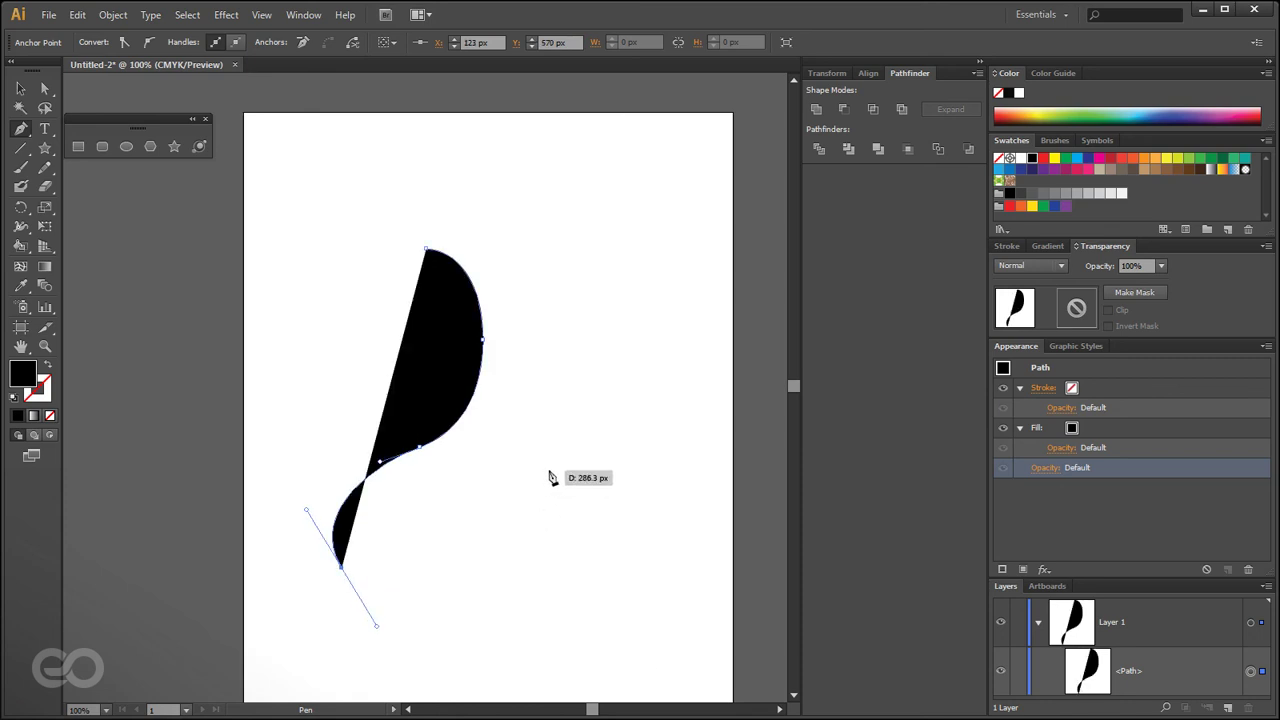
drag(527, 501, 556, 413)
drag(492, 262, 420, 294)
click(385, 233)
click(433, 268)
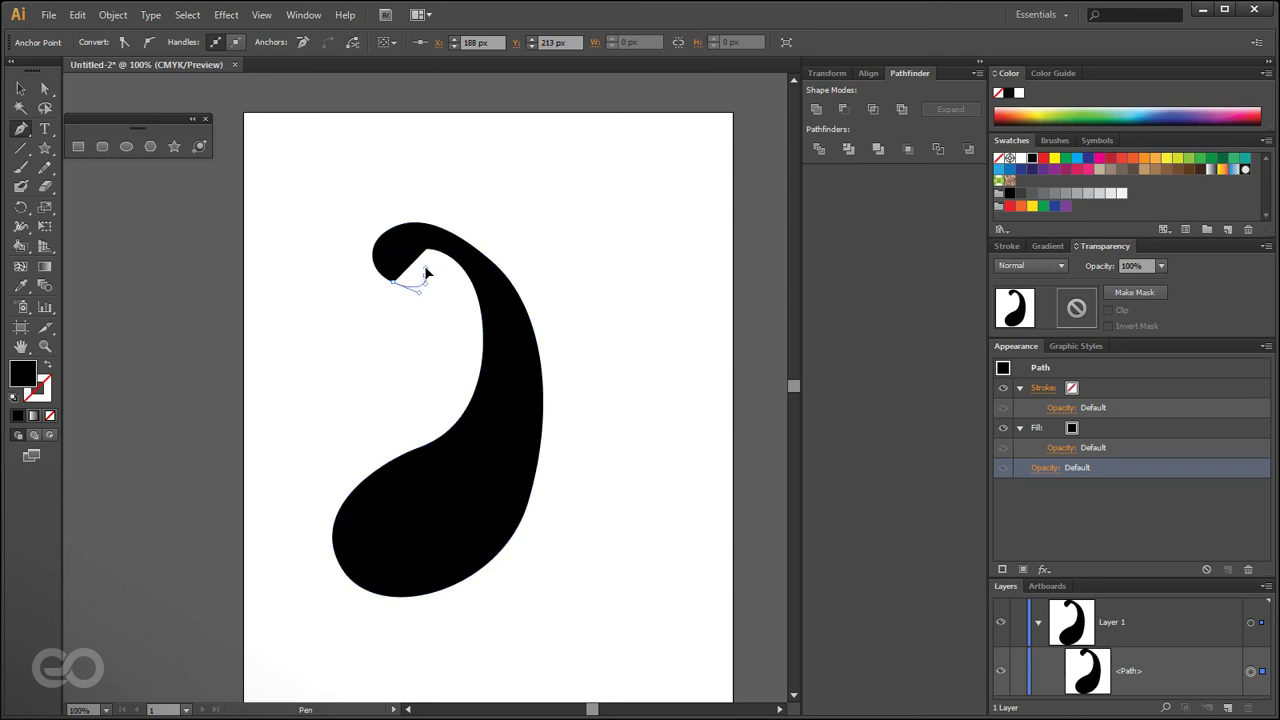
click(428, 250)
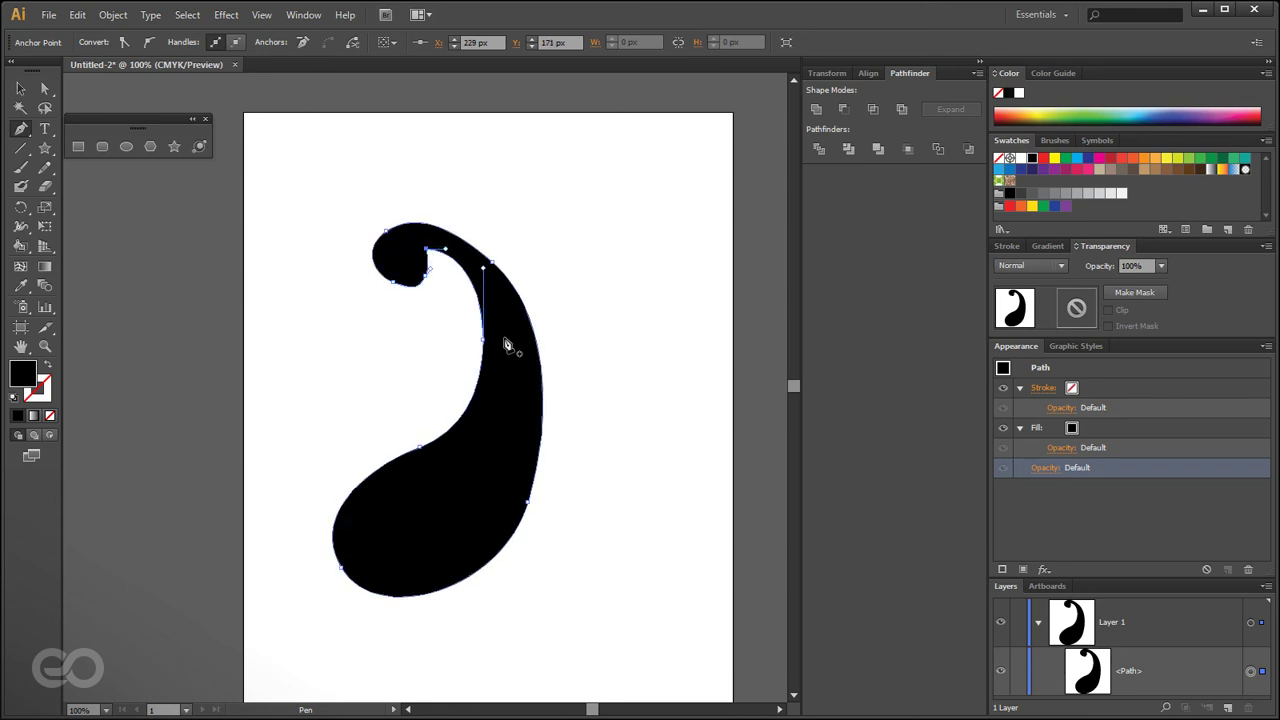
- Round the paisley's hooked end by repositioning its lower anchors with Direct Selection, and deselect the shape
key(a)
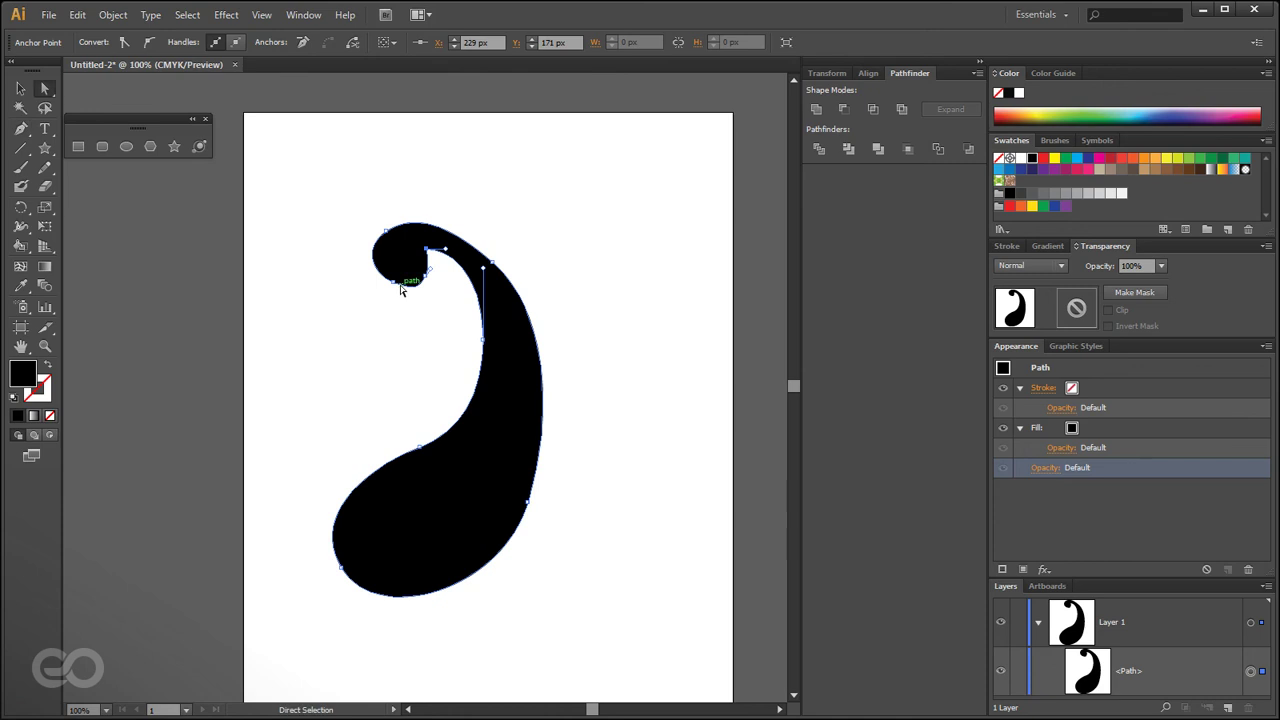
drag(393, 284, 420, 284)
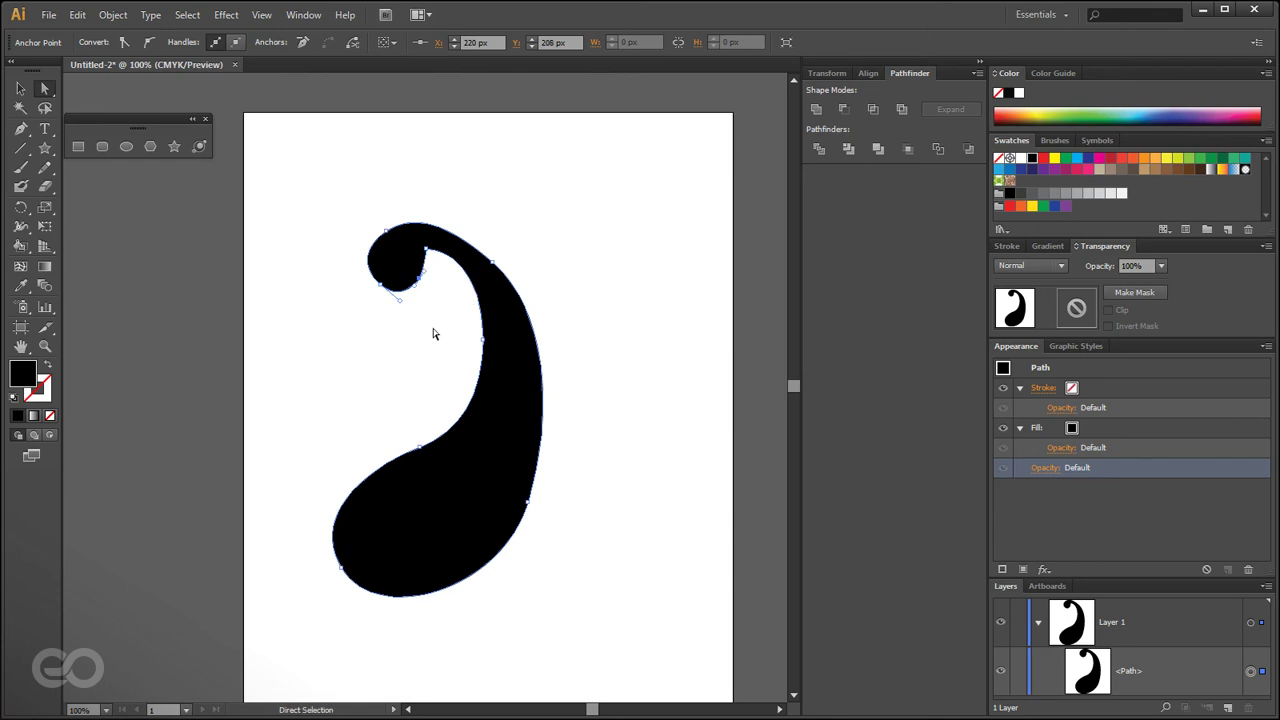
click(430, 277)
click(420, 284)
drag(420, 284, 414, 277)
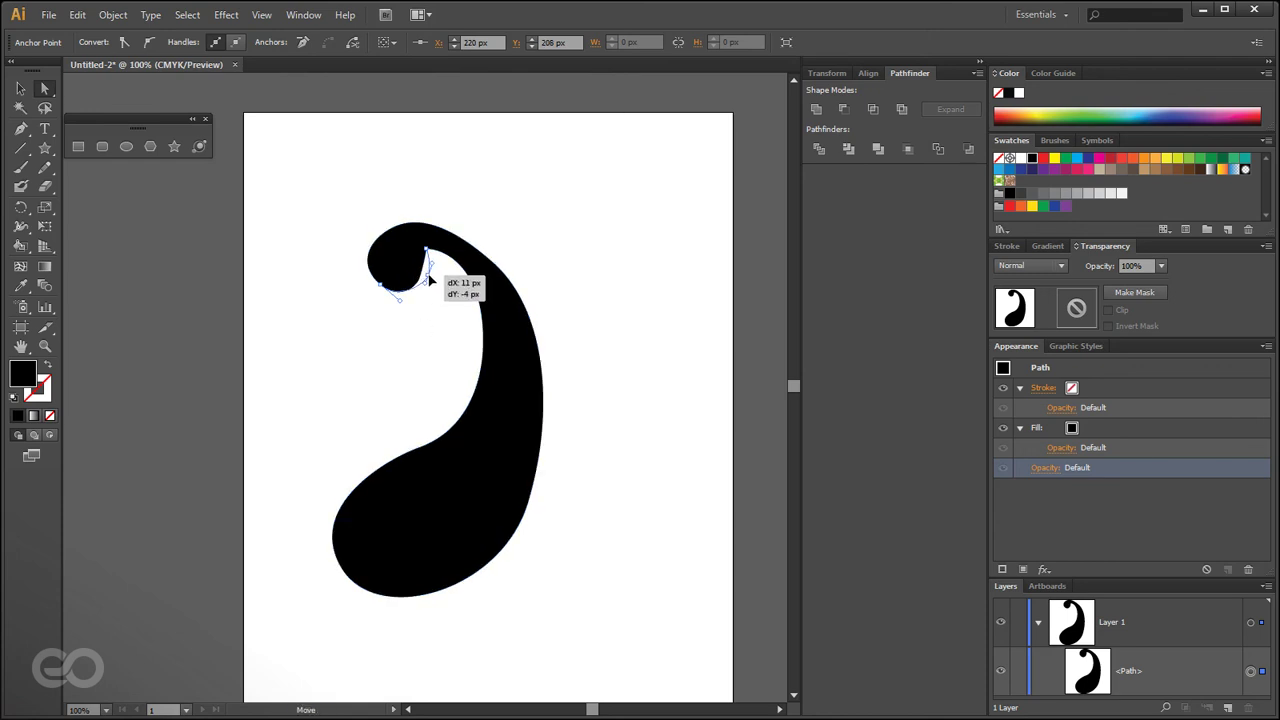
click(428, 343)
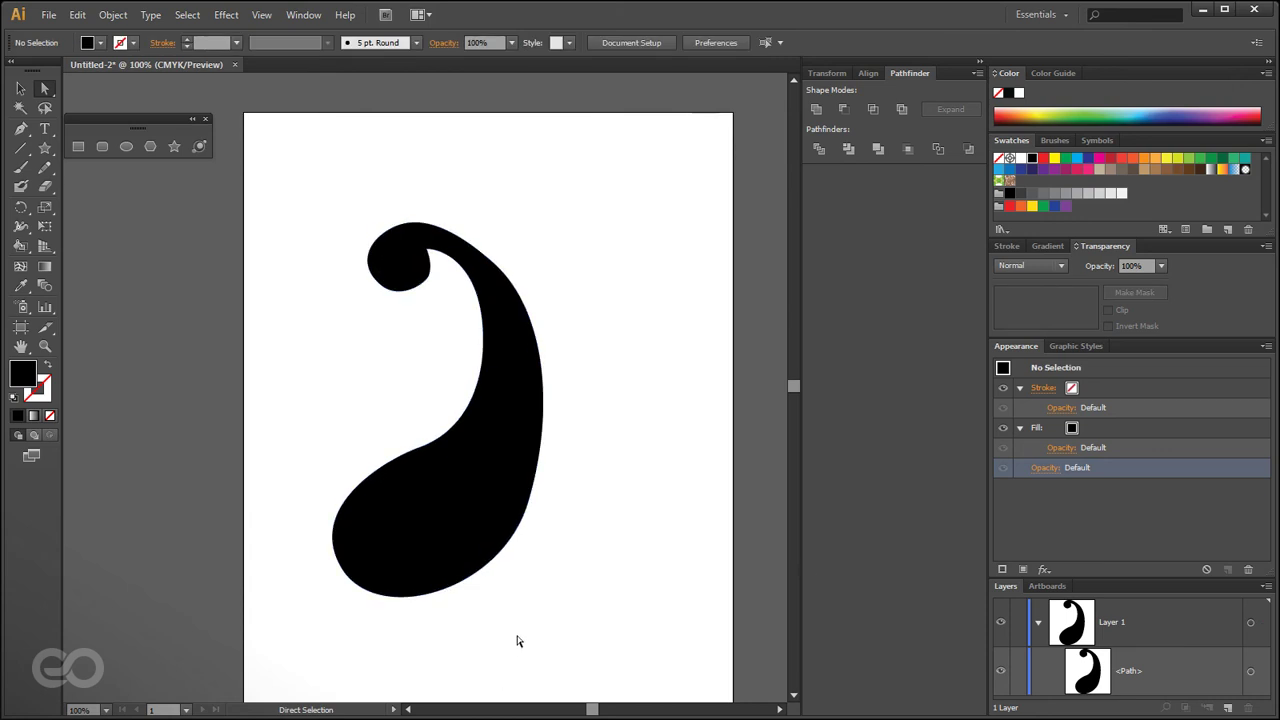
- Delete the paisley and draw a large closed black shape with broad curved Pen tool segments
click(430, 572)
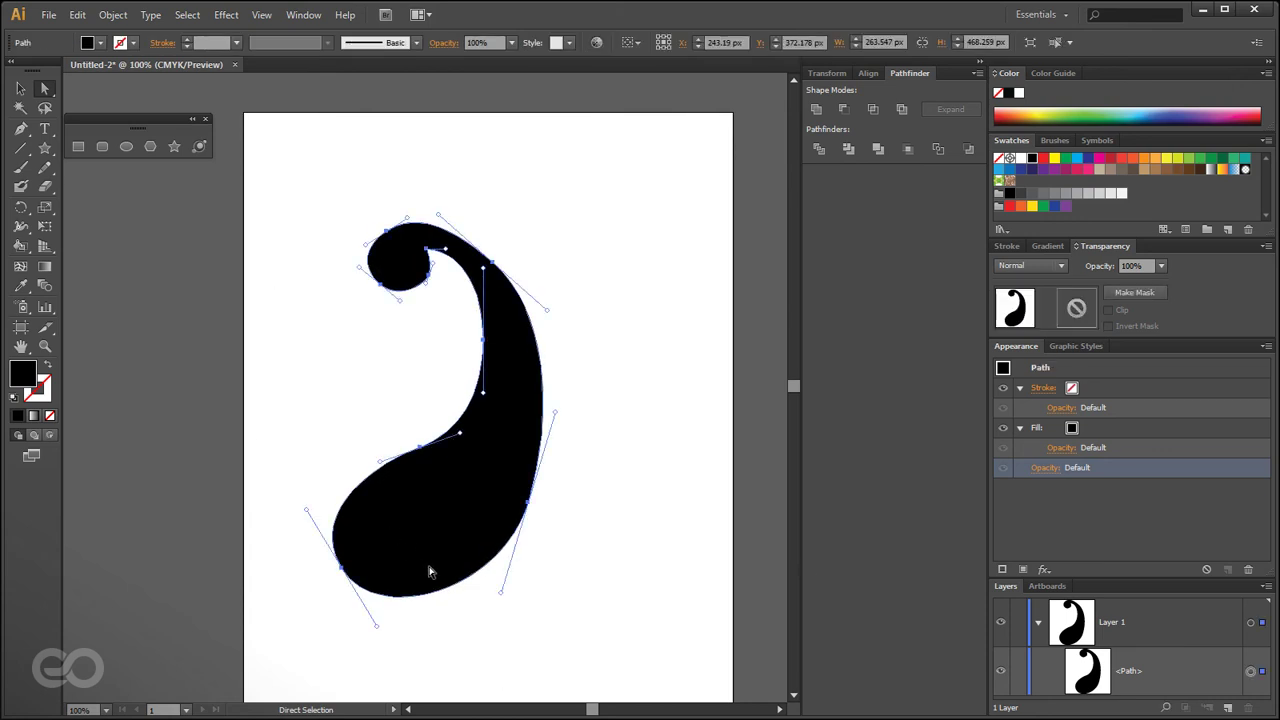
key(Delete)
click(21, 128)
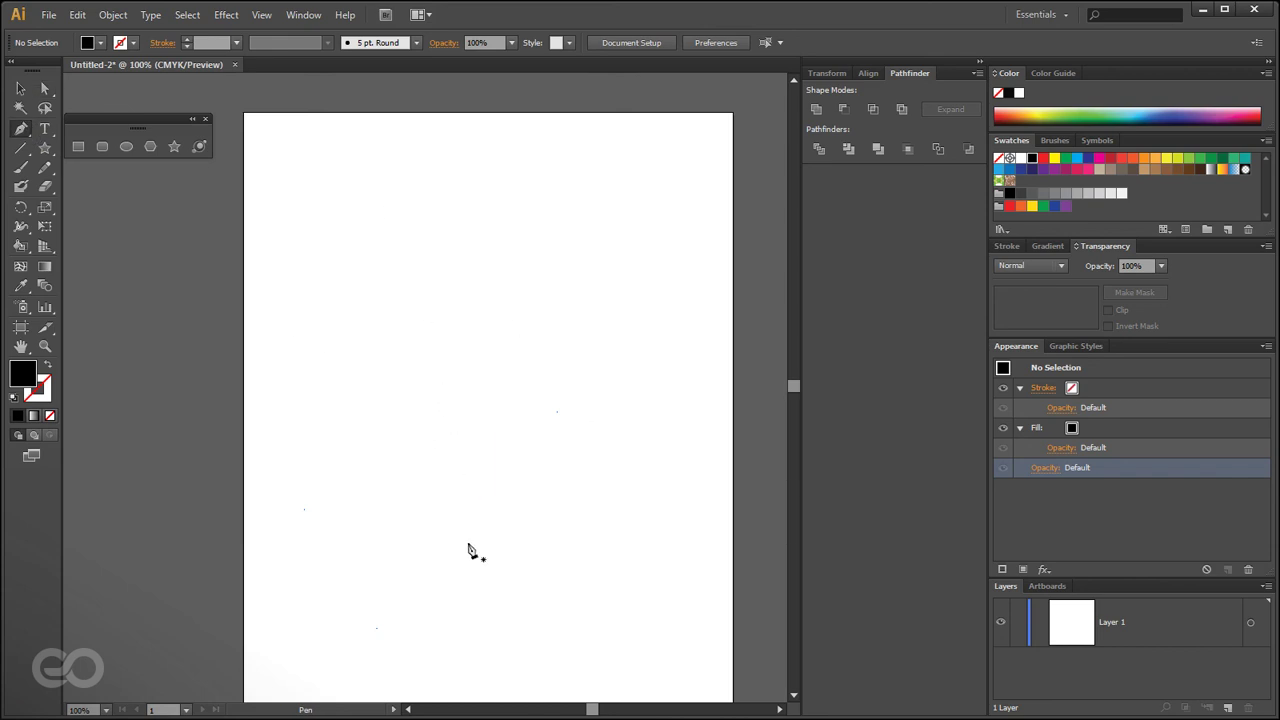
click(378, 301)
mouse_move(345, 527)
mouse_down()
mouse_move(486, 594)
mouse_move(650, 560)
mouse_up()
mouse_move(600, 257)
mouse_down()
mouse_move(395, 203)
mouse_move(288, 227)
mouse_up()
click(373, 301)
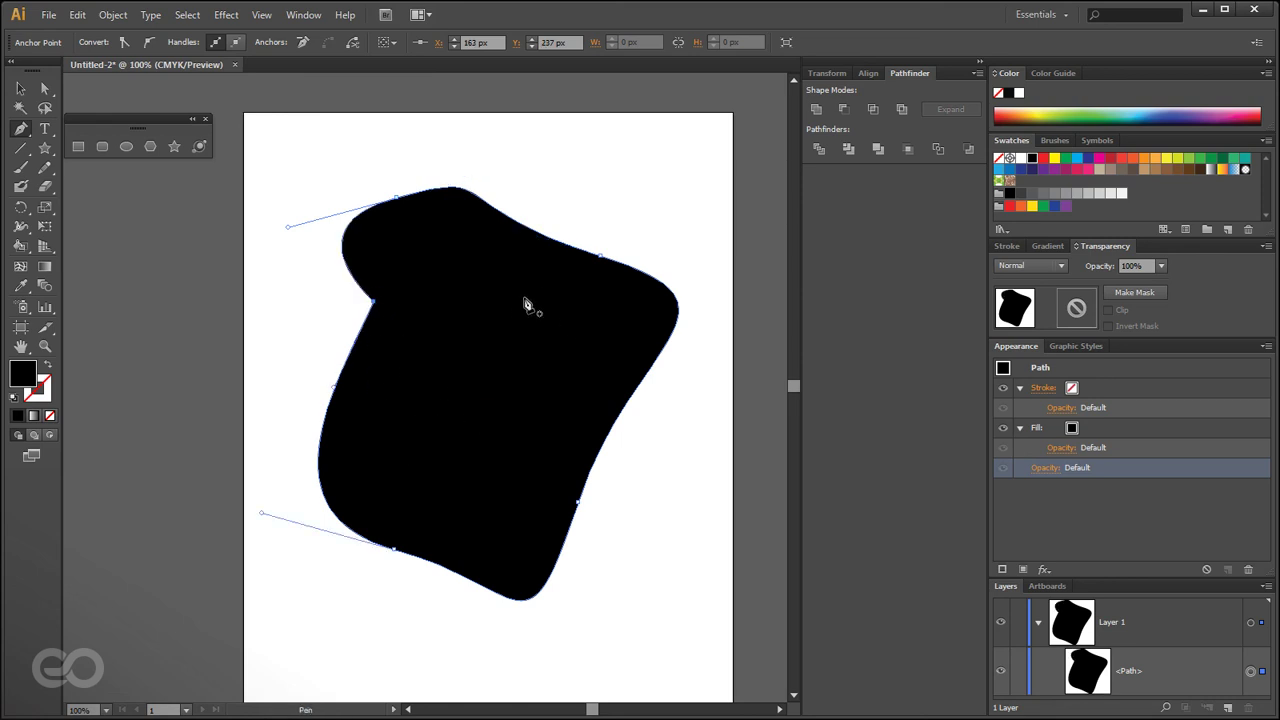
- Remove the indented corner anchor from the shape's left edge and add two new anchor points along that edge
click(375, 303)
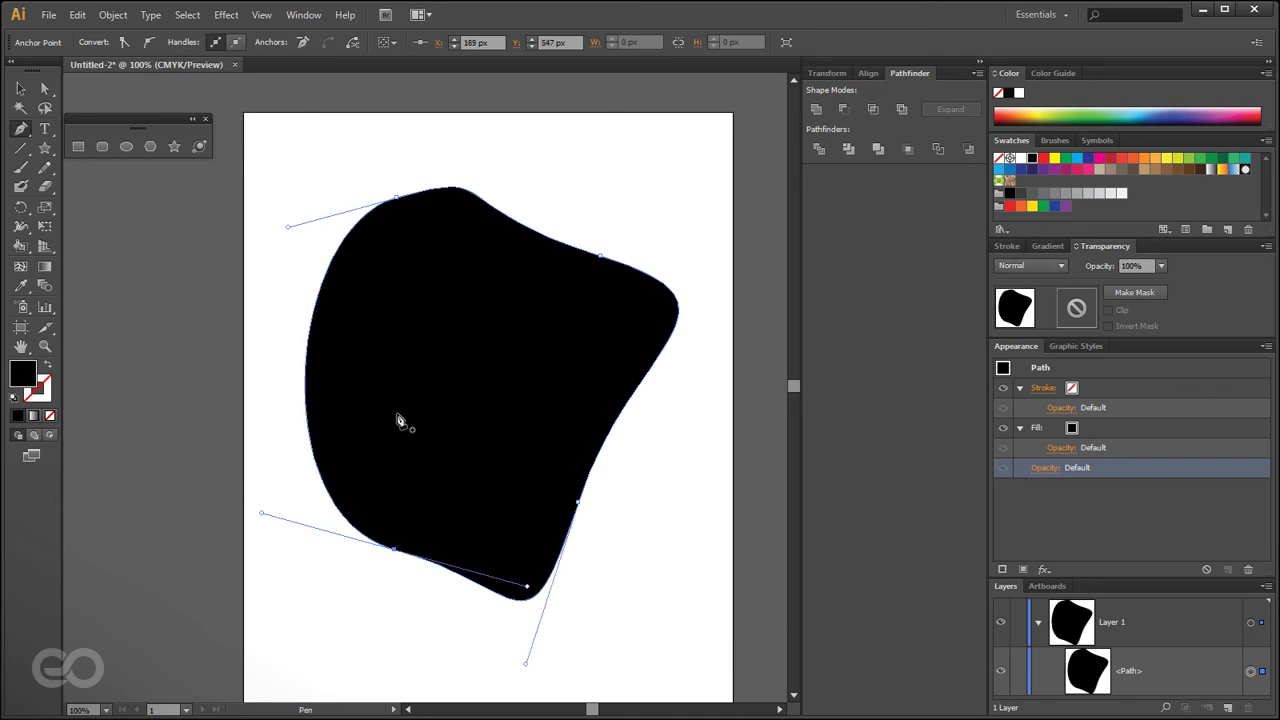
click(314, 314)
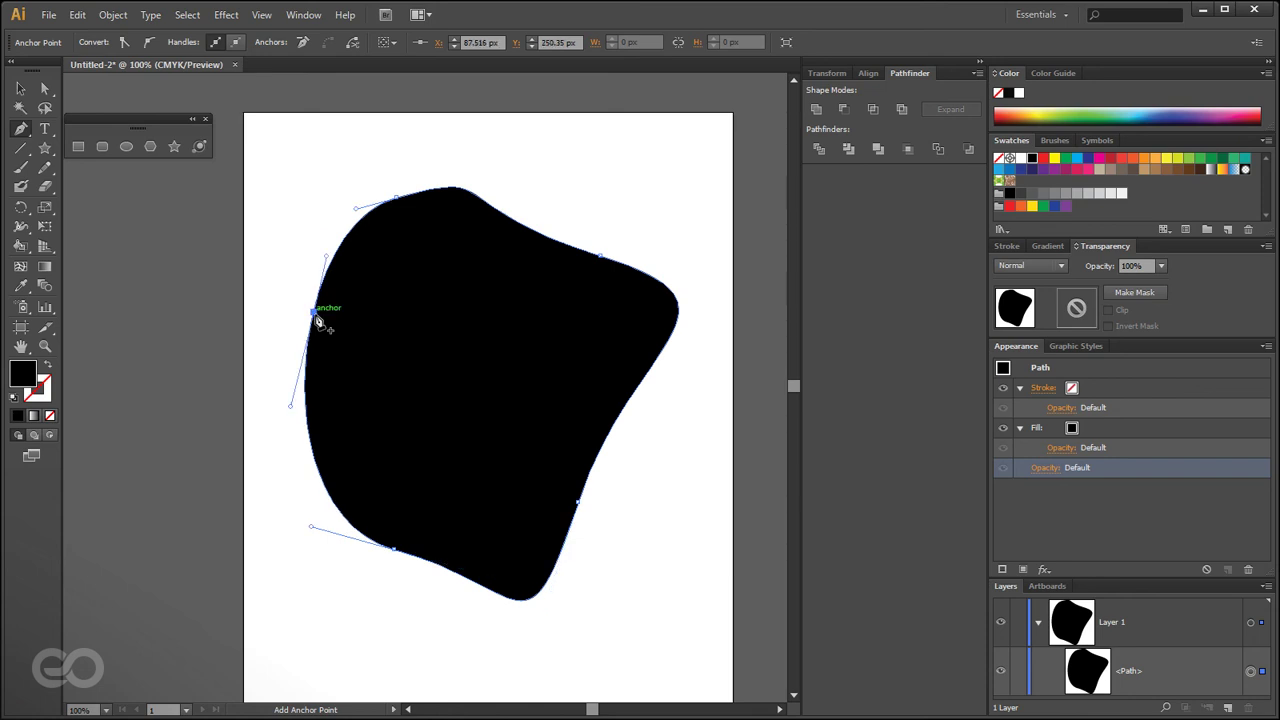
click(311, 436)
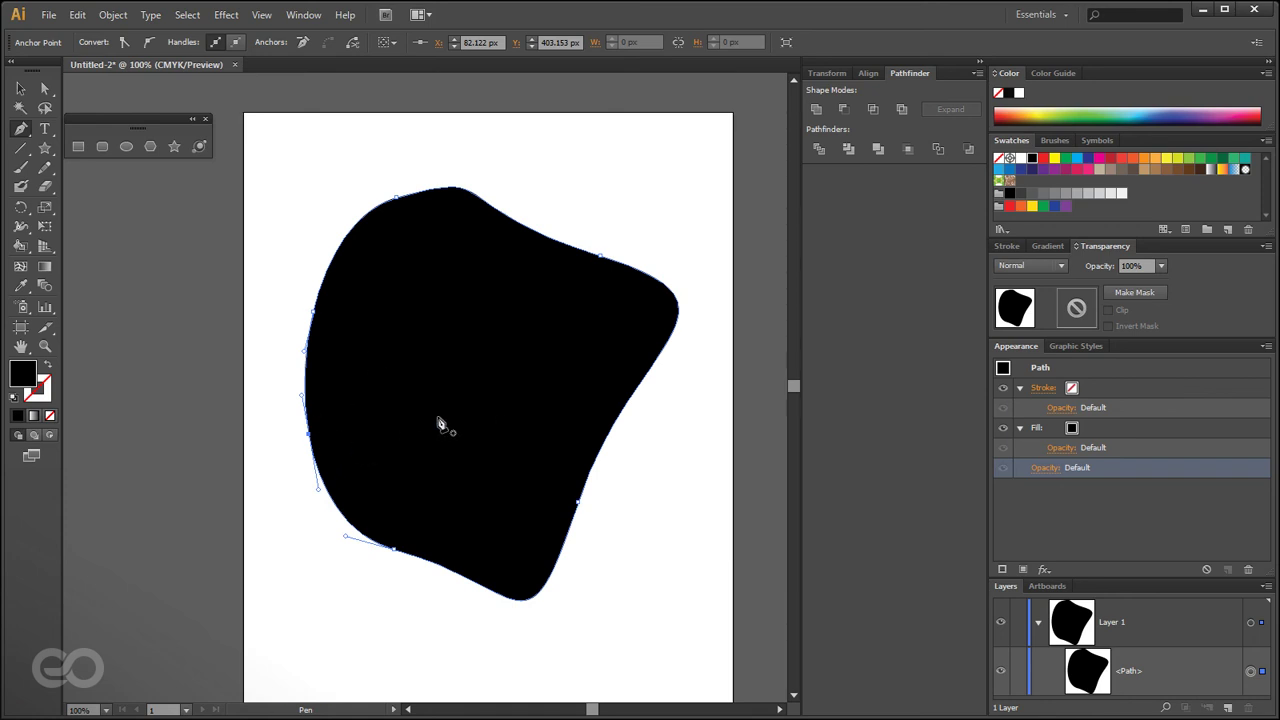
- Convert the shape's upper-left anchor to a corner and back to a smooth point with the Convert Anchor Point tool
key(alt)
click(29, 135)
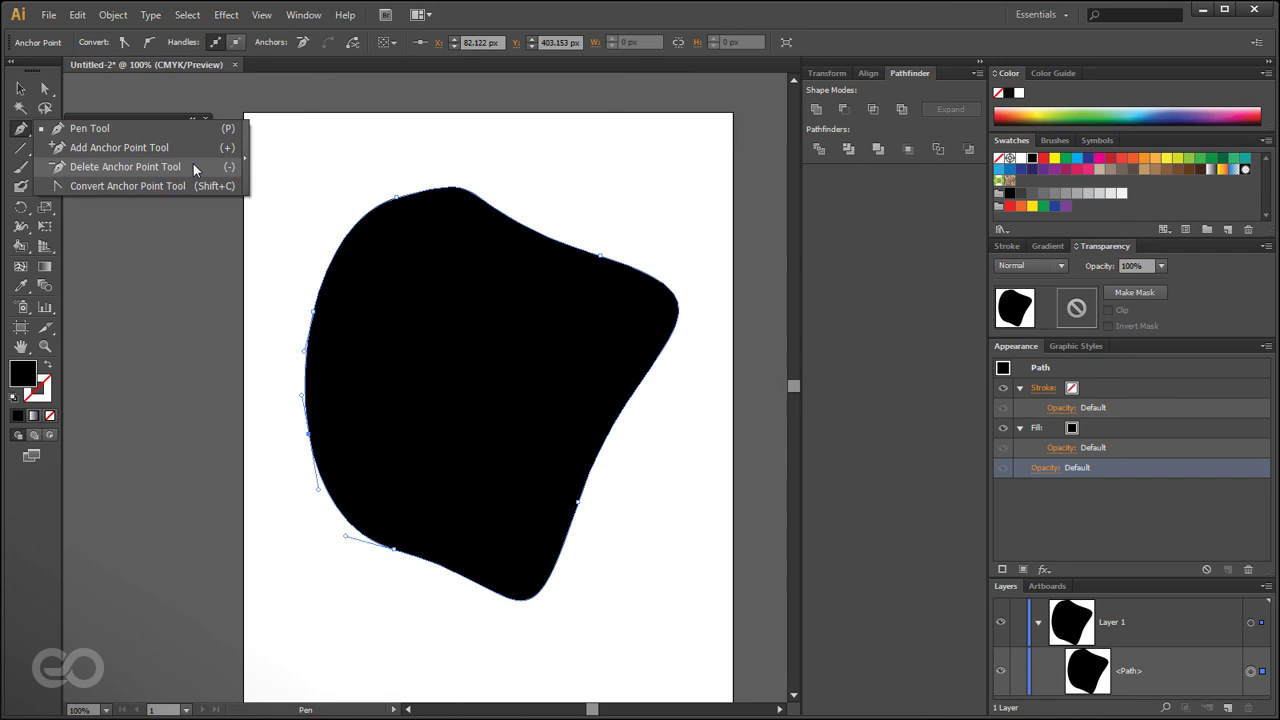
click(96, 185)
click(397, 197)
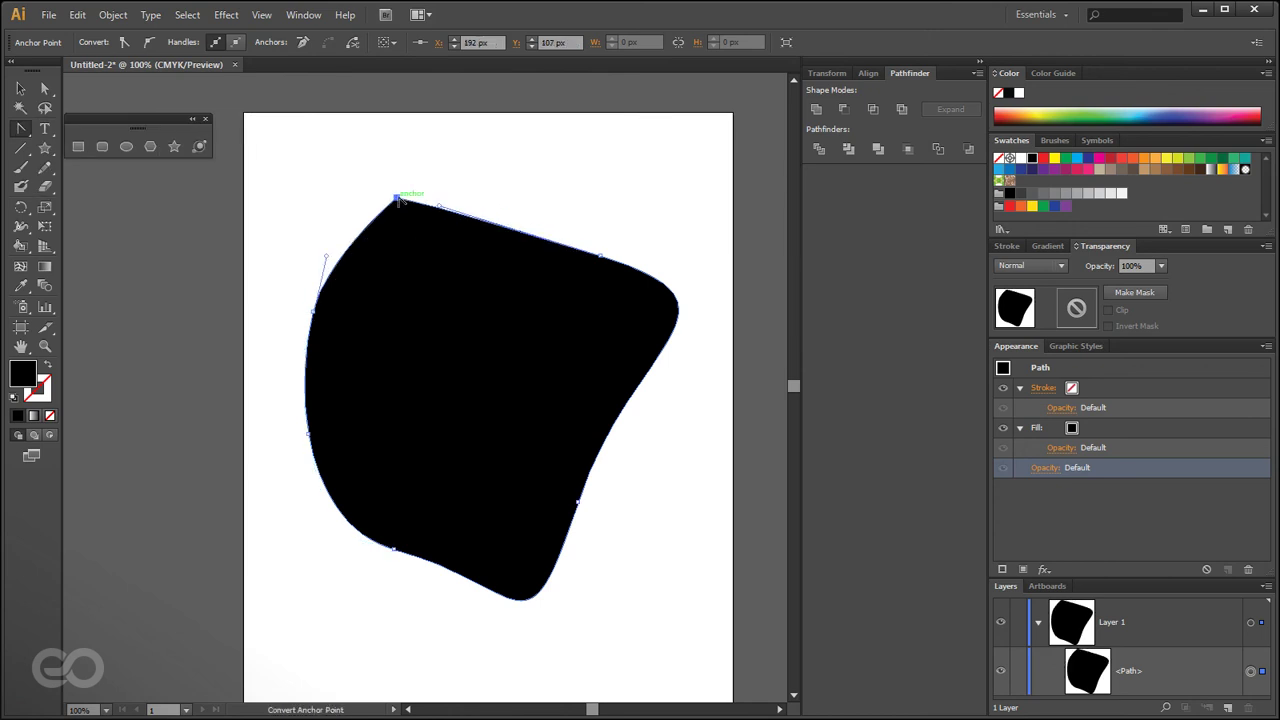
drag(461, 186, 336, 211)
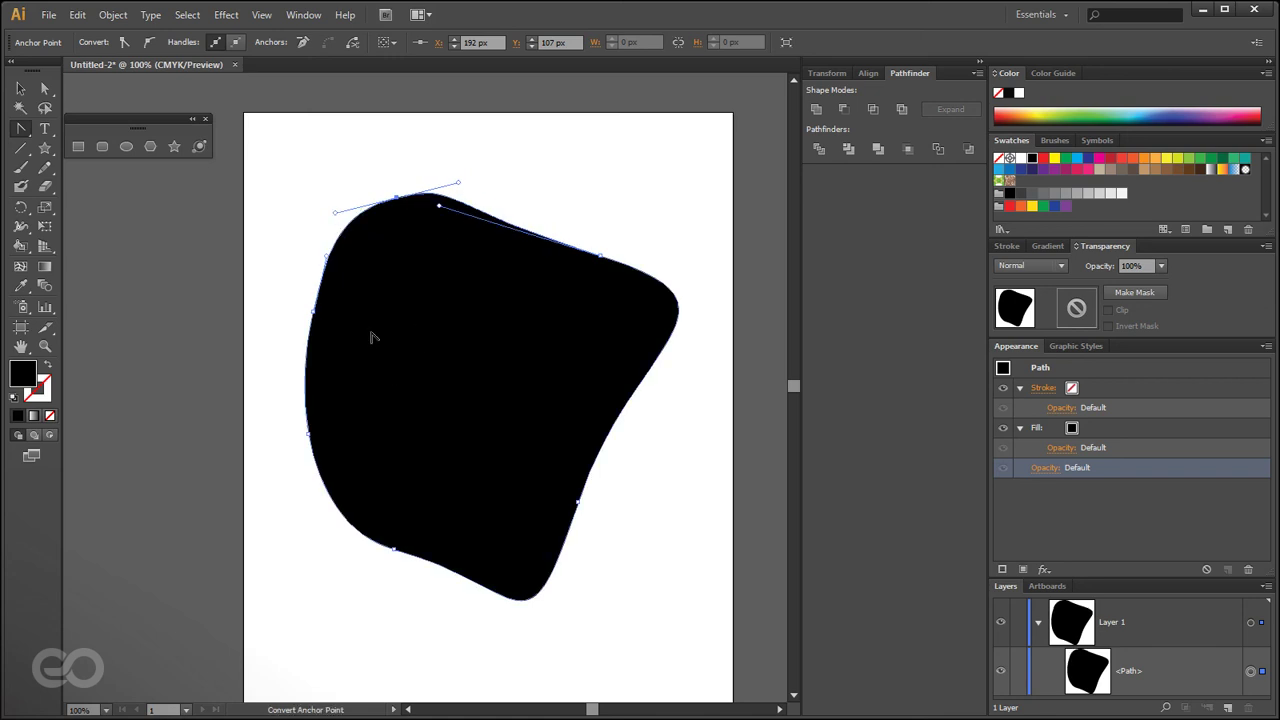
- Select the whole black shape with the Selection tool and delete it
click(22, 90)
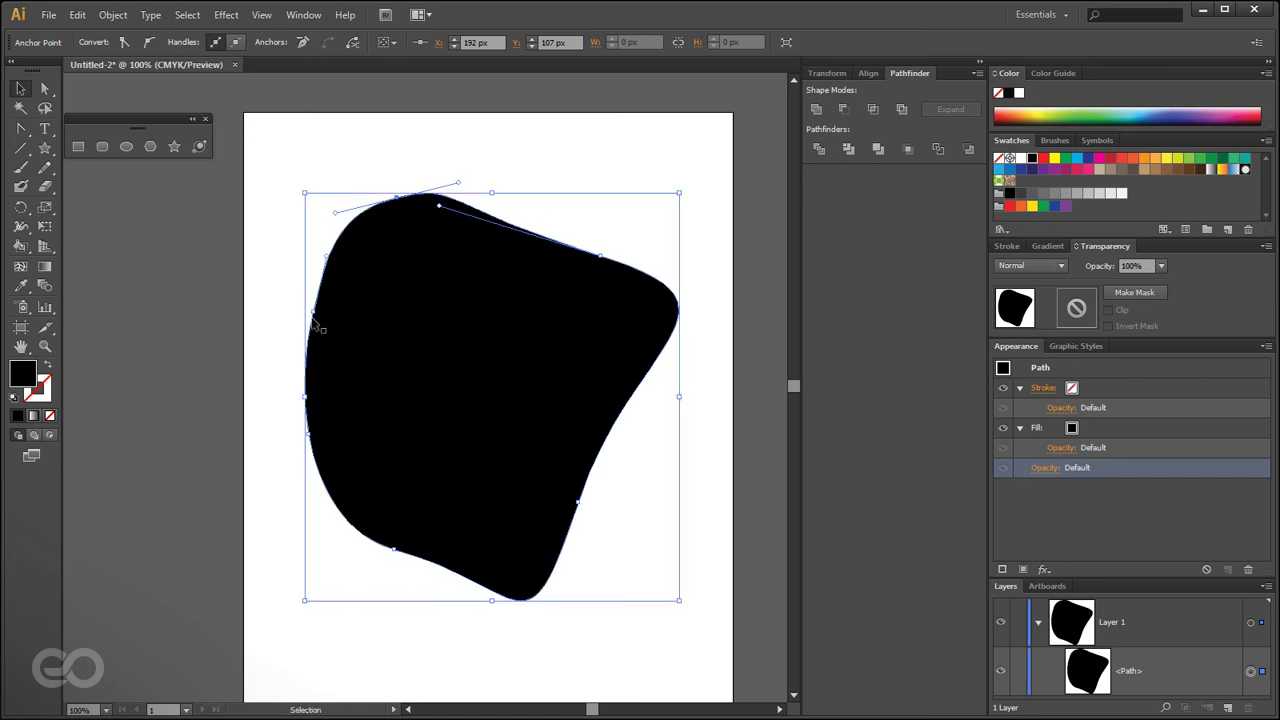
click(166, 297)
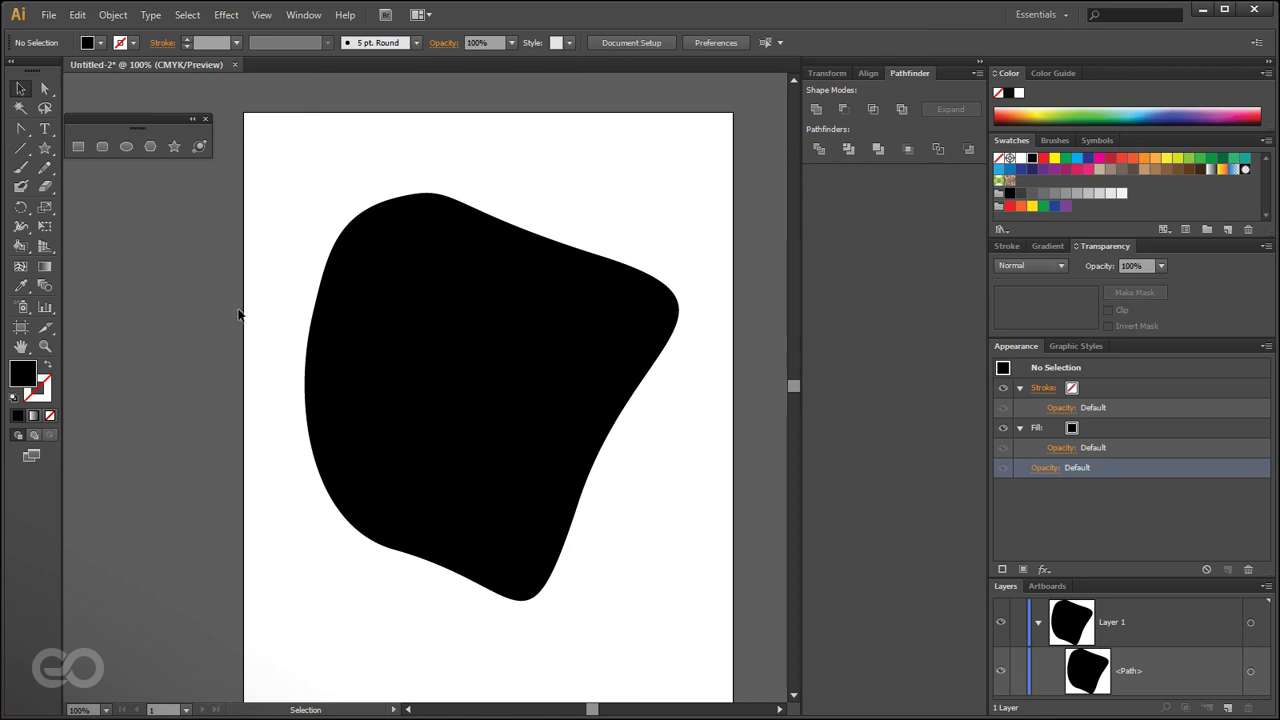
click(388, 380)
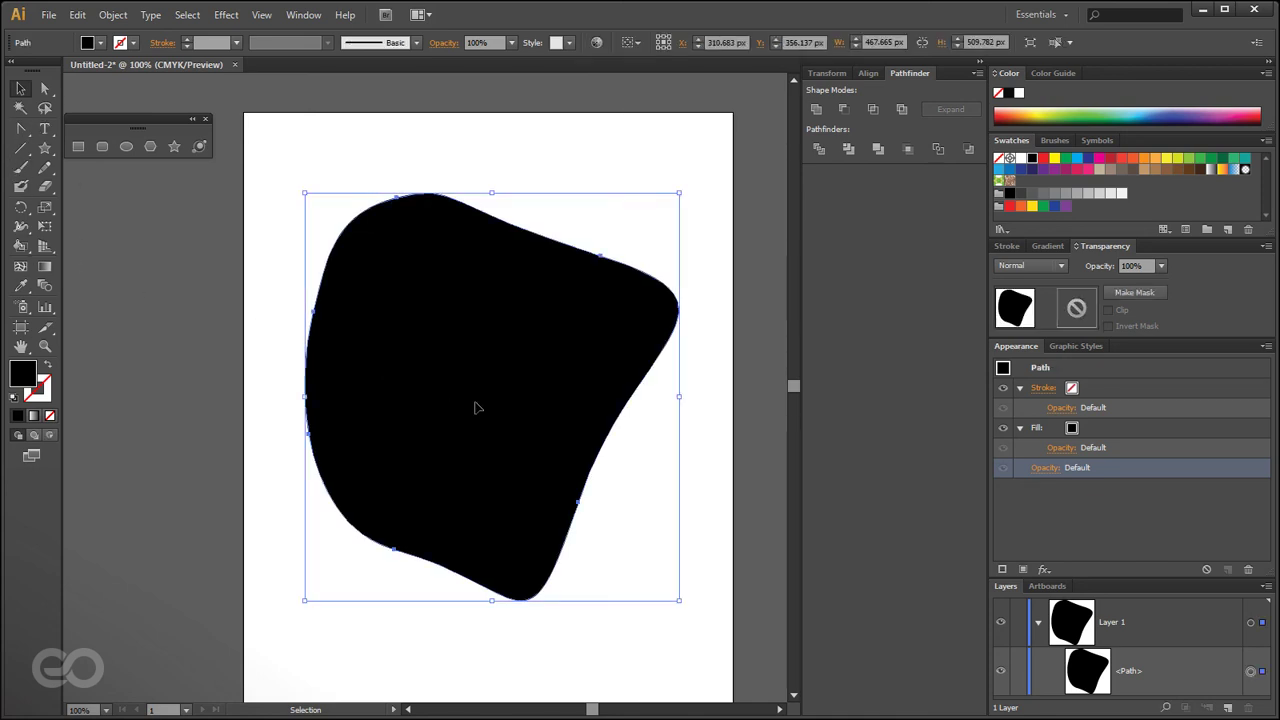
key(Delete)
click(17, 130)
drag(17, 130, 70, 143)
click(388, 562)
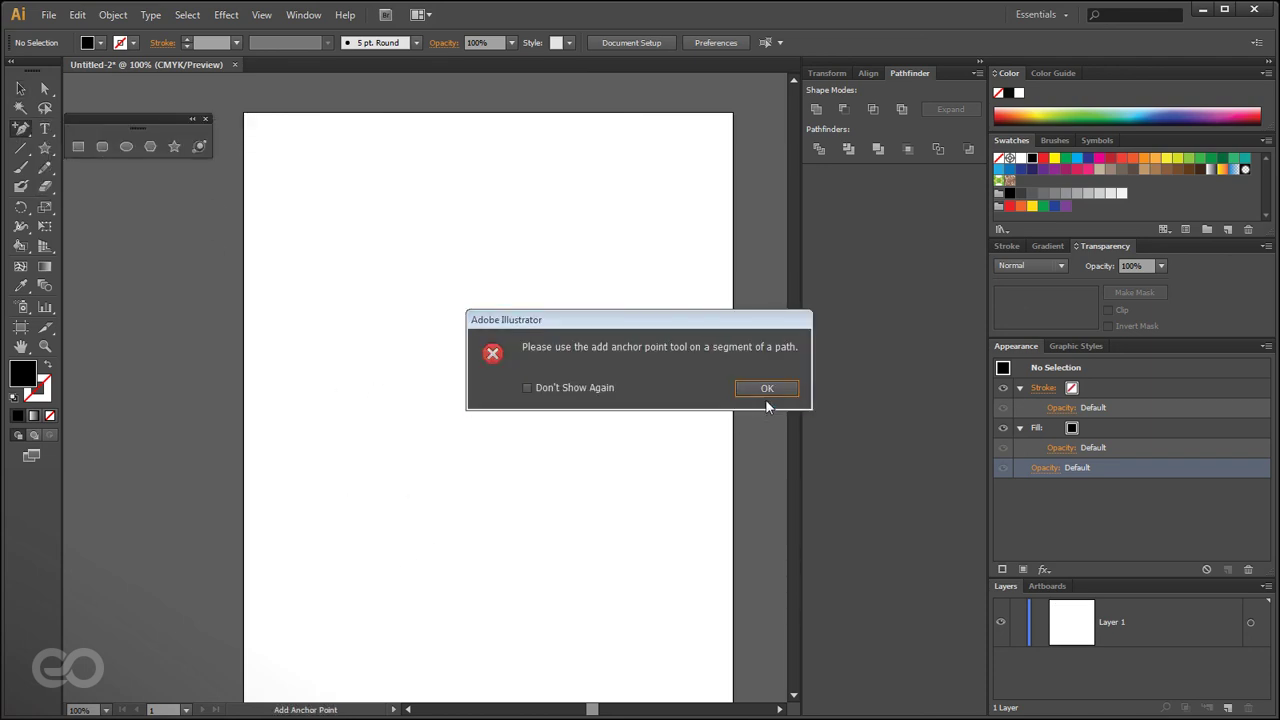
click(766, 392)
- Draw an open curved path with the Pen tool, rising from the lower-left of the artboard toward its upper middle
drag(20, 128, 62, 128)
click(329, 536)
drag(377, 374, 517, 271)
click(20, 88)
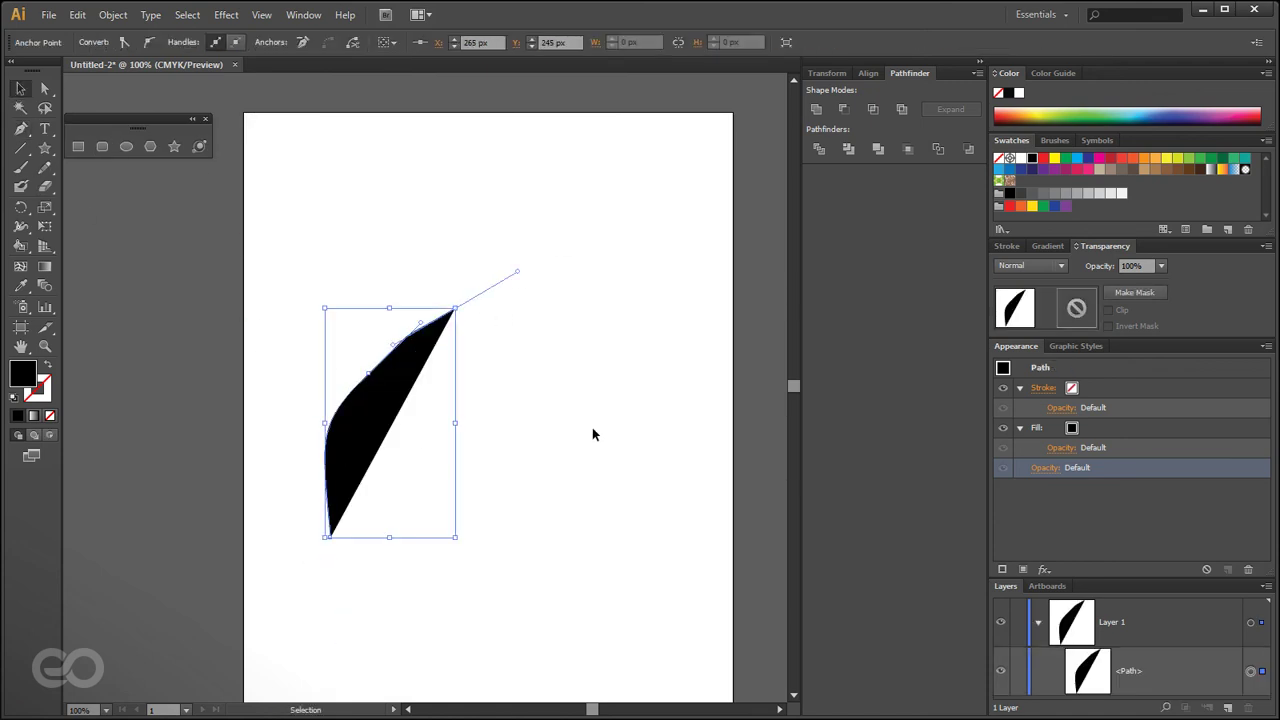
- Remove the curved path's fill, give it a black 1 pt stroke and deselect it
click(1141, 428)
click(1248, 569)
click(1155, 387)
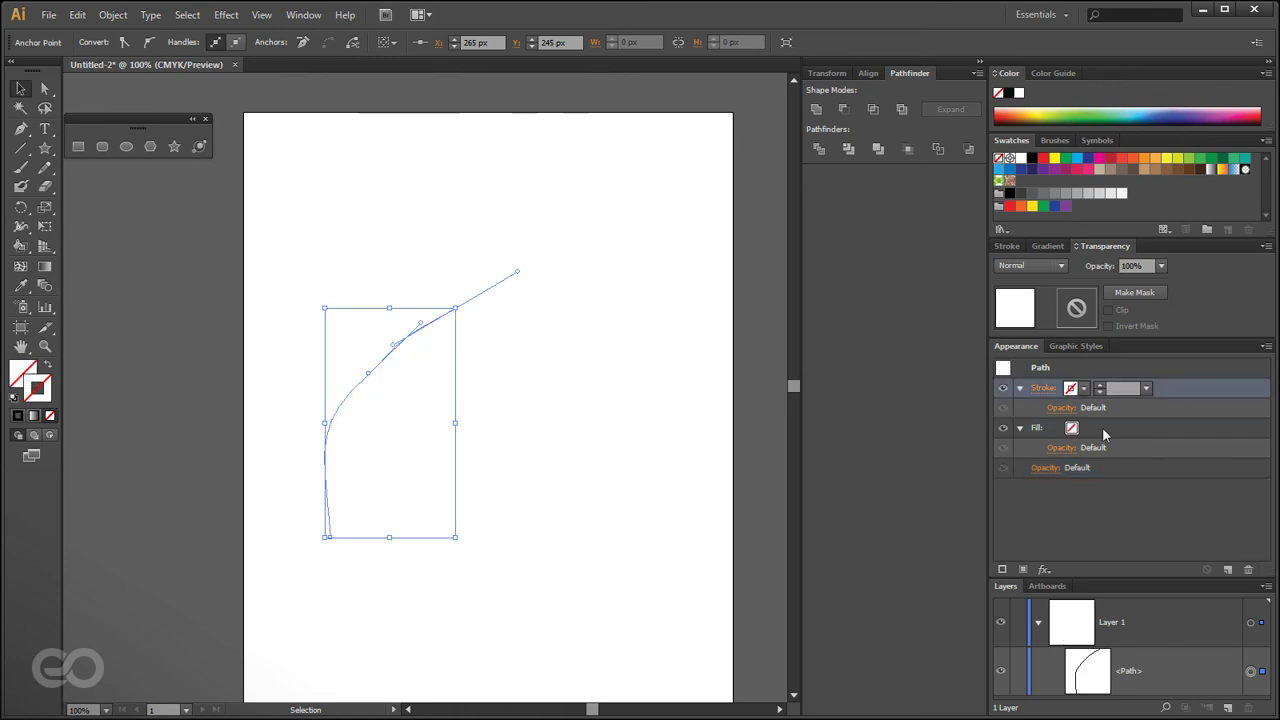
click(1083, 388)
click(953, 415)
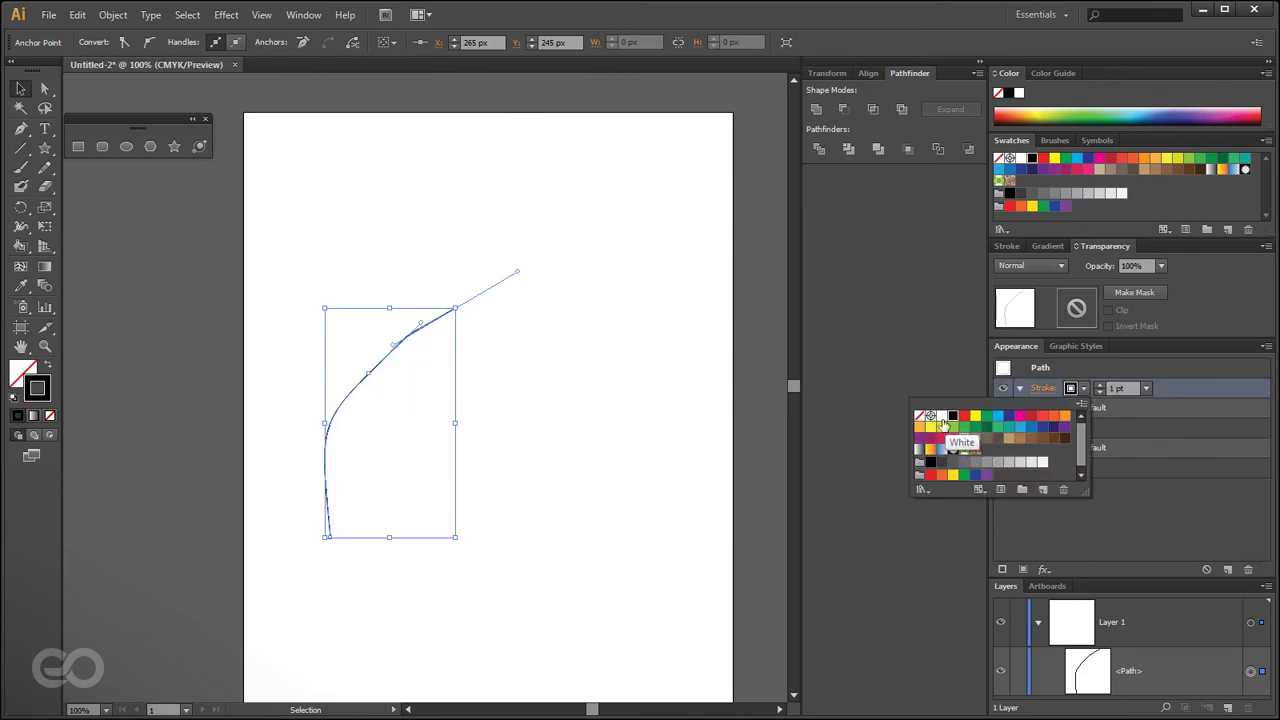
scroll(305, 432, up, 2)
click(228, 443)
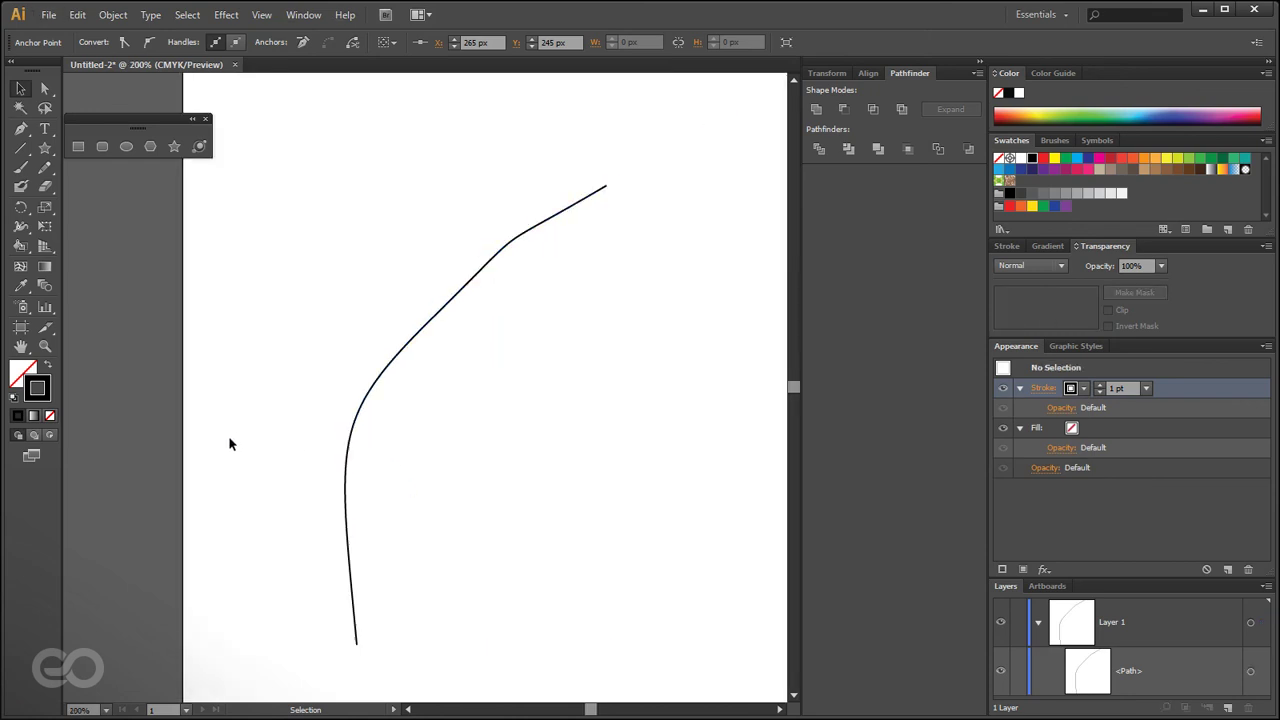
- Widen the curve's stroke at its middle anchor and narrow it at one point on either side with the Width tool
click(480, 278)
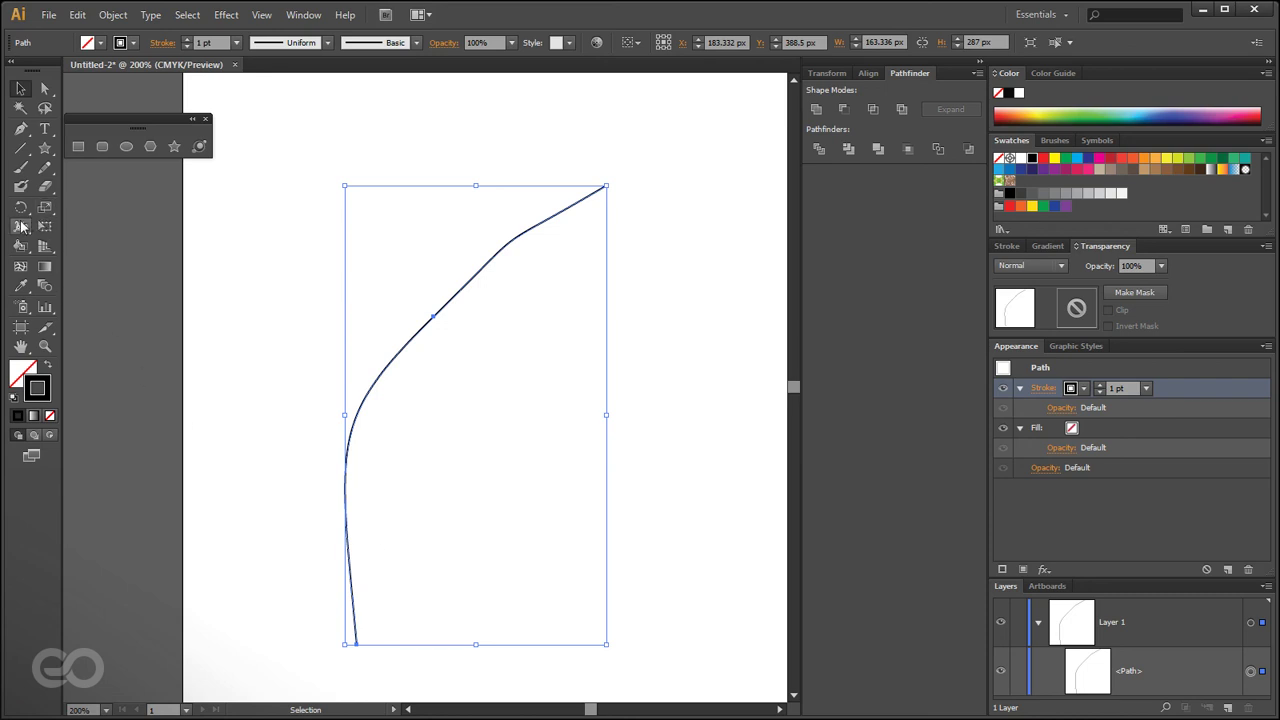
click(24, 228)
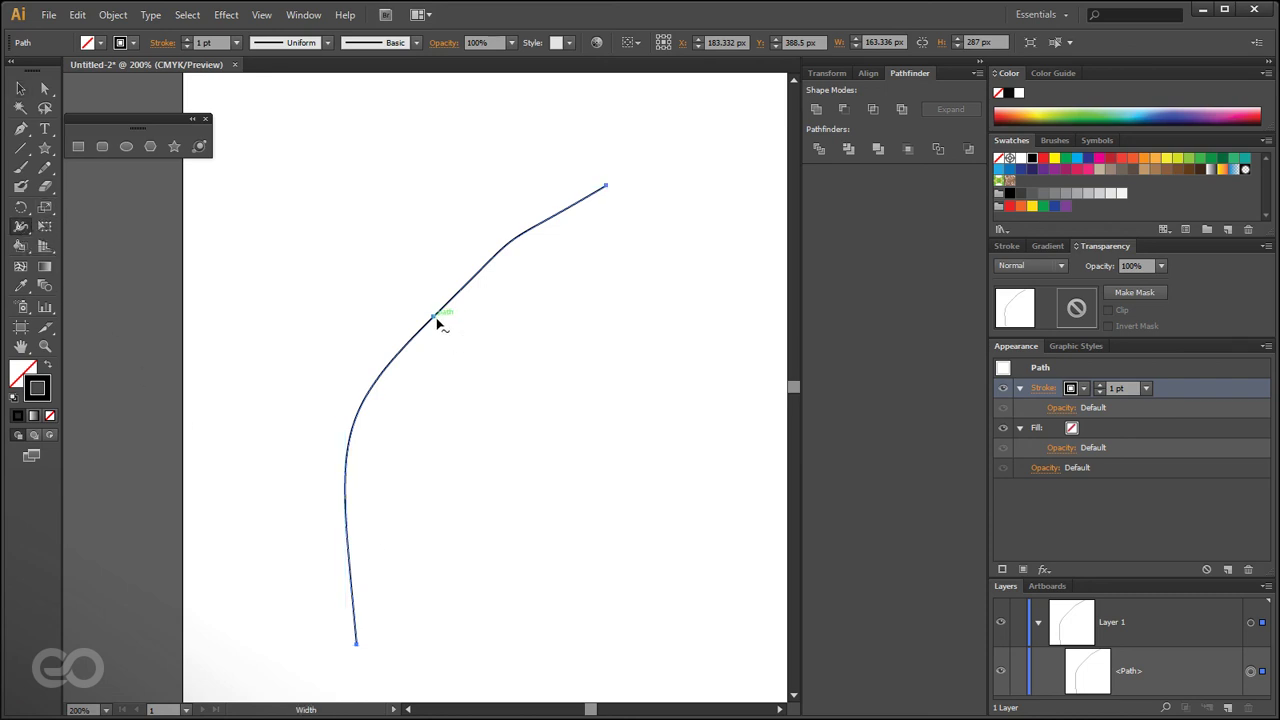
mouse_move(437, 323)
mouse_down()
mouse_move(466, 346)
mouse_move(454, 333)
mouse_up()
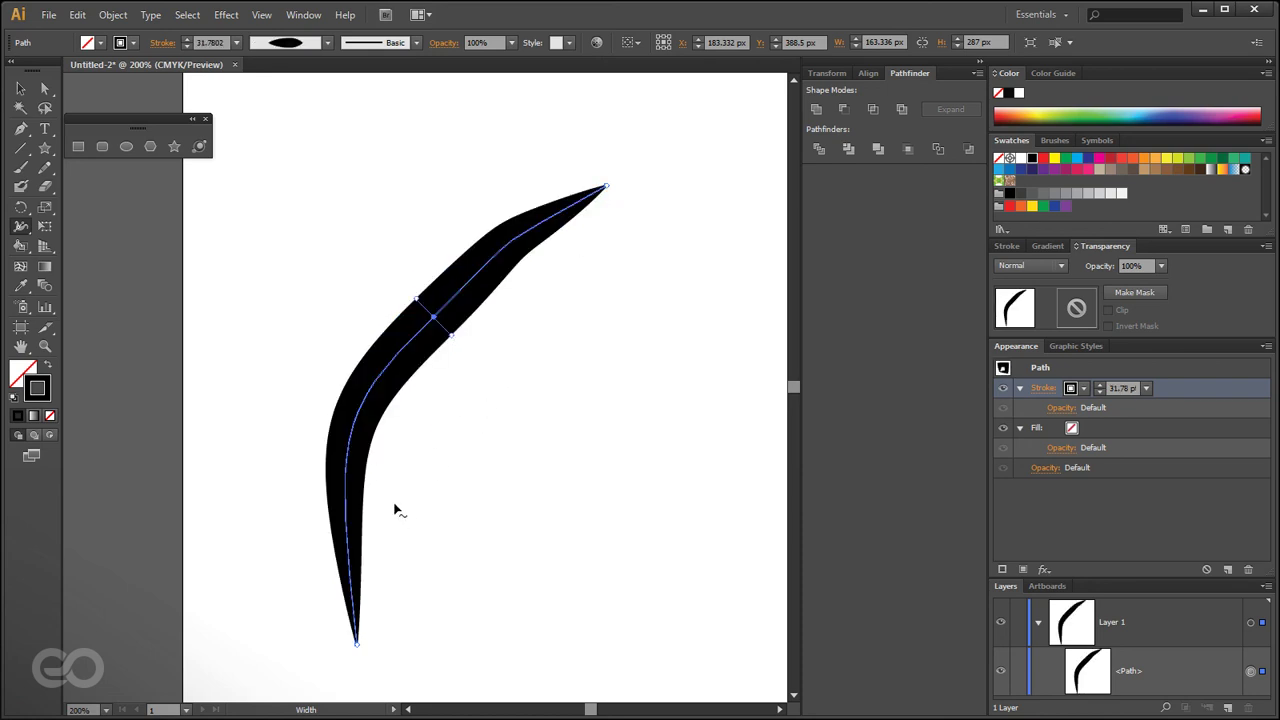
mouse_move(349, 476)
mouse_down()
mouse_move(382, 474)
mouse_move(346, 475)
mouse_up()
drag(494, 276, 486, 266)
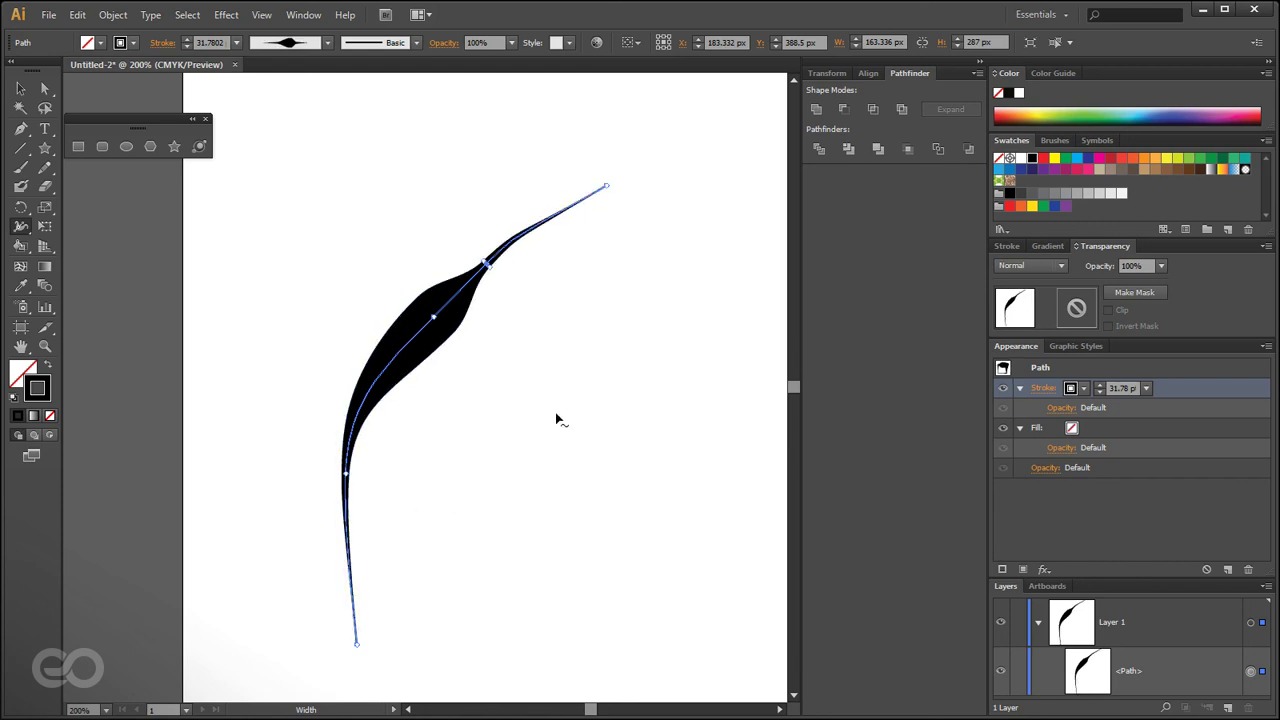
click(20, 88)
click(337, 522)
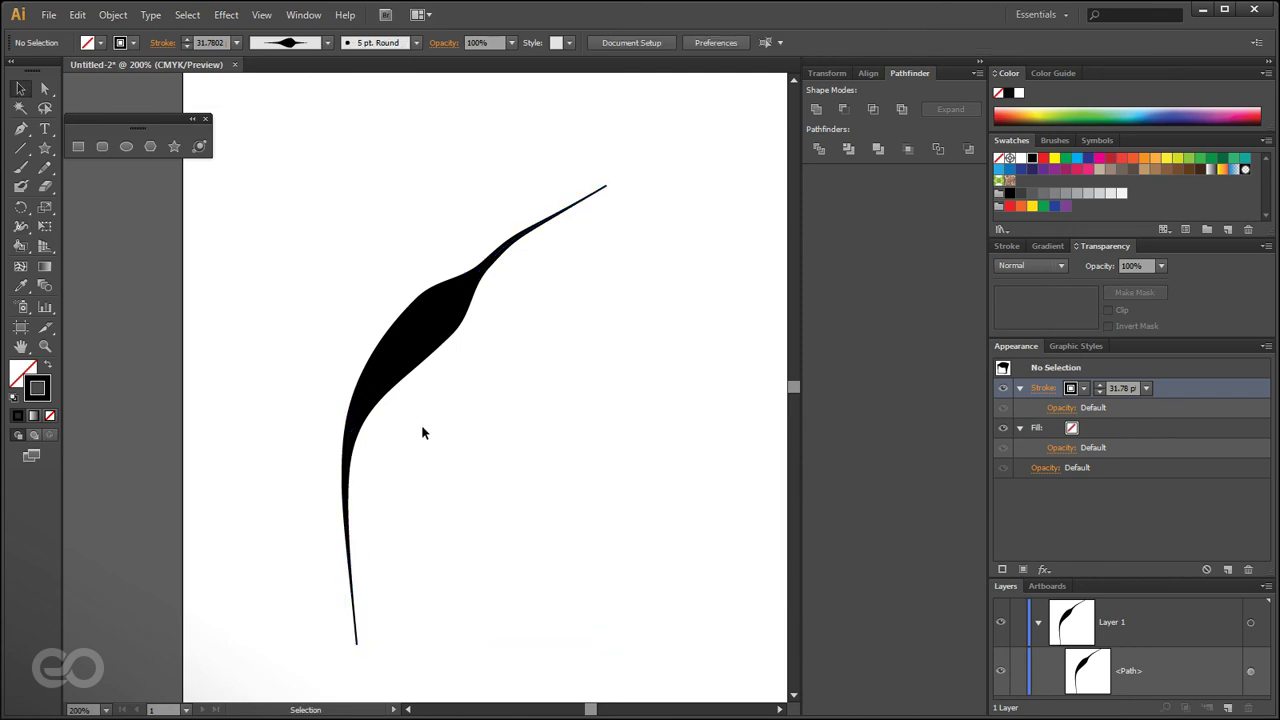
- Delete the variable-width curve from the artboard
scroll(340, 535, down, 1)
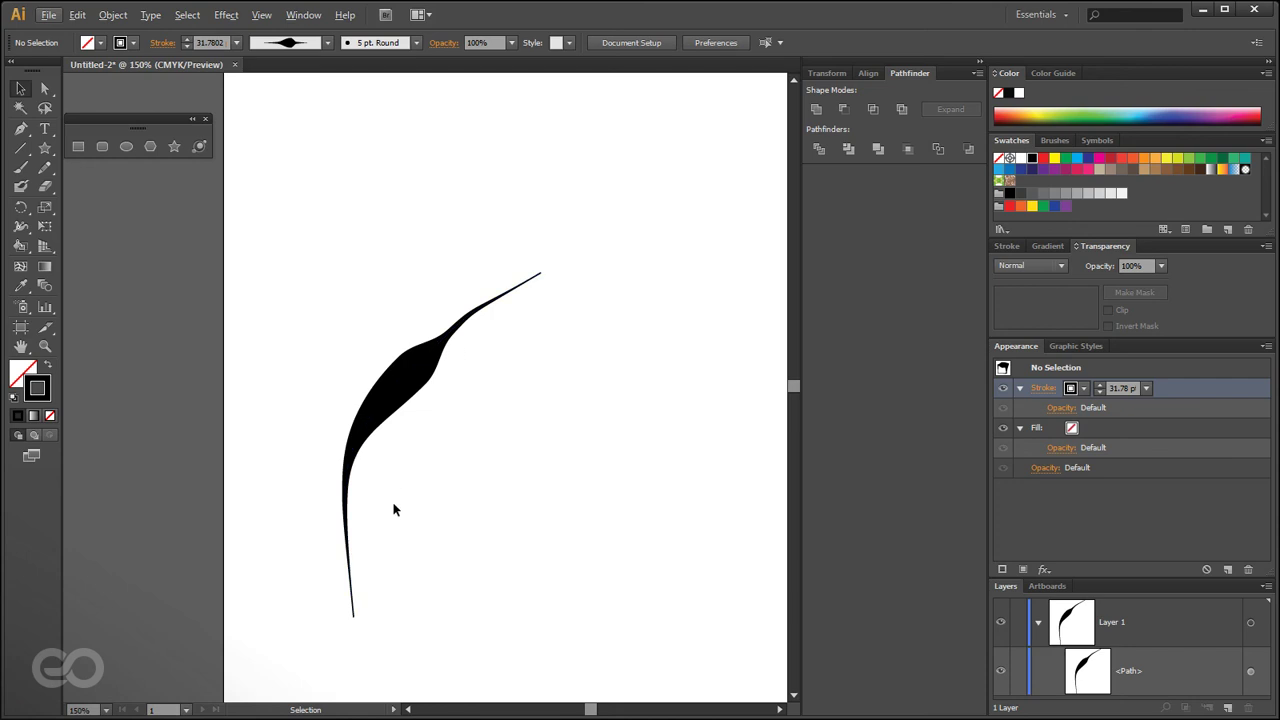
click(428, 378)
key(Delete)
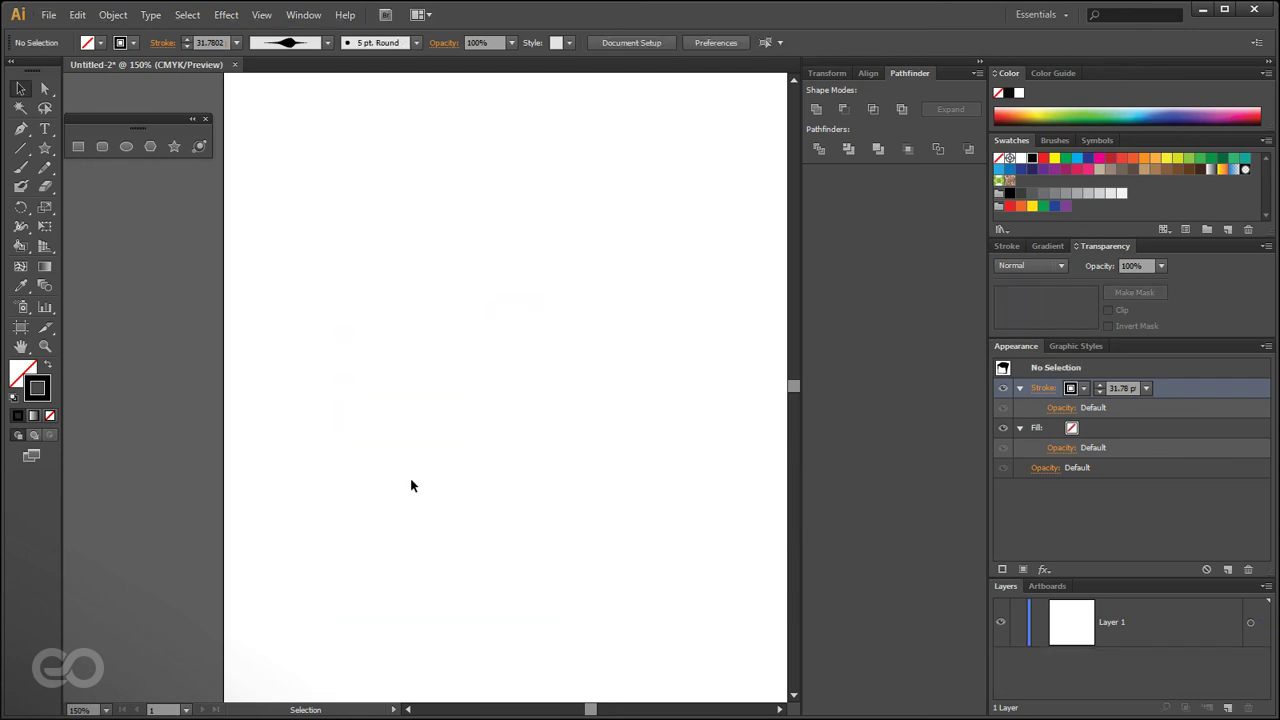
scroll(263, 483, down, 1)
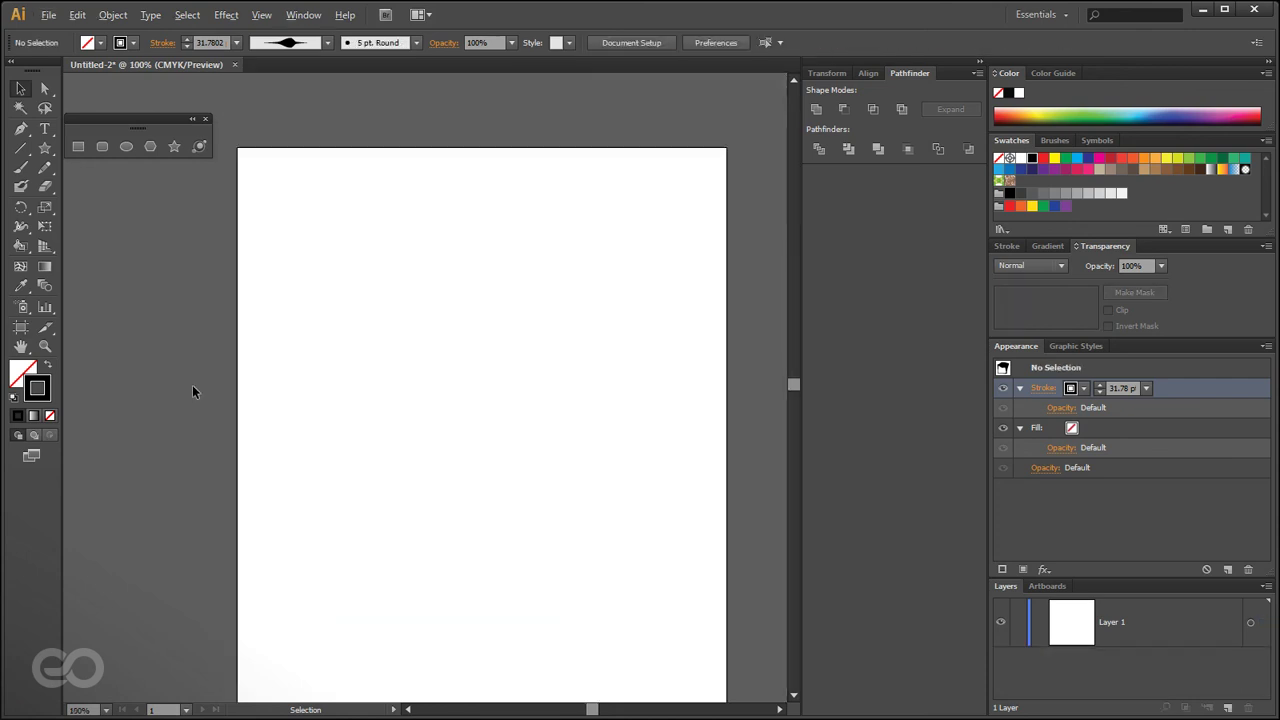
drag(477, 571, 451, 523)
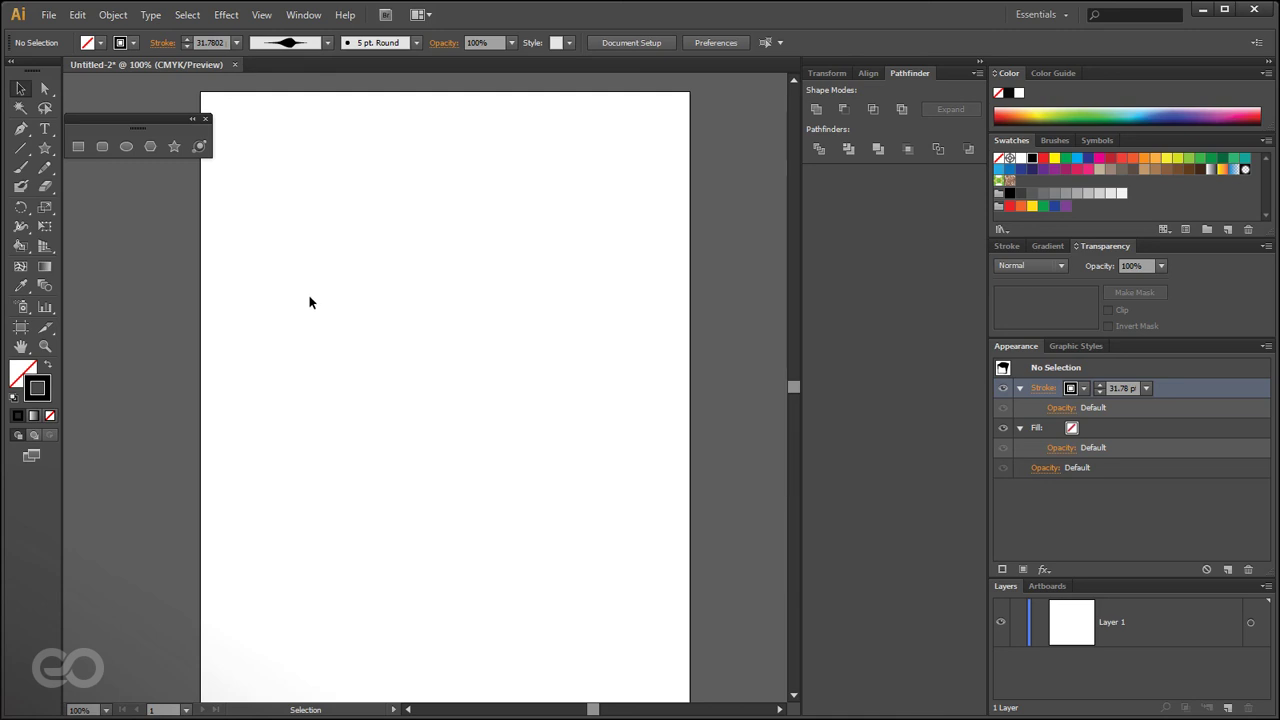
- Close the current document without saving and start setting up a new document
click(235, 64)
click(720, 388)
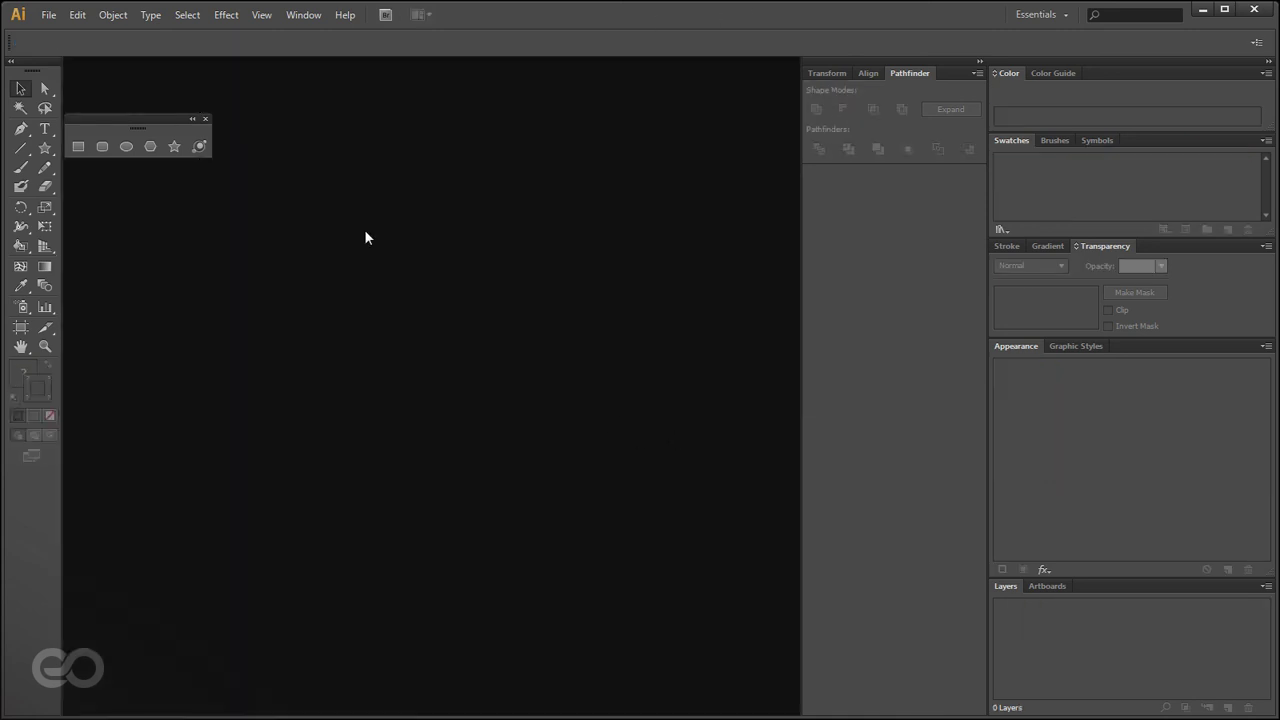
click(48, 14)
click(66, 36)
drag(624, 186, 478, 135)
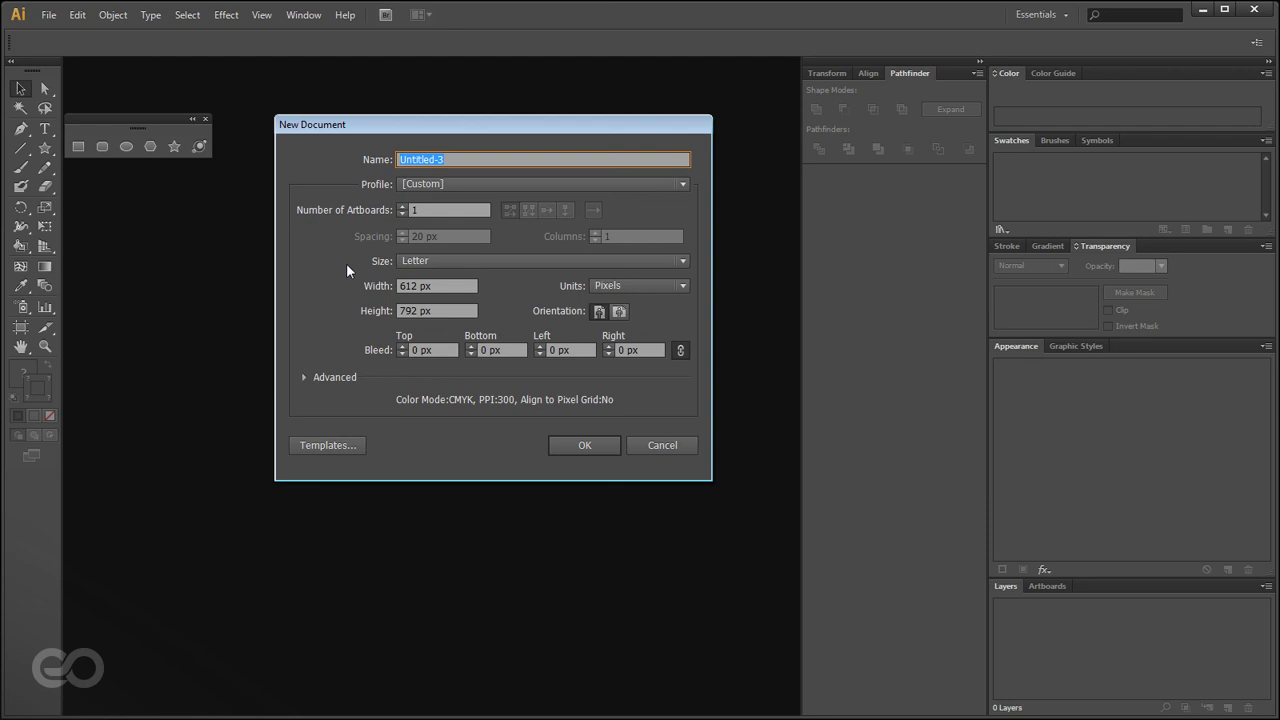
click(469, 159)
drag(469, 159, 348, 155)
- Set the new document to the Print profile with A4 size and Inches as units, and go through the bleed values
click(432, 185)
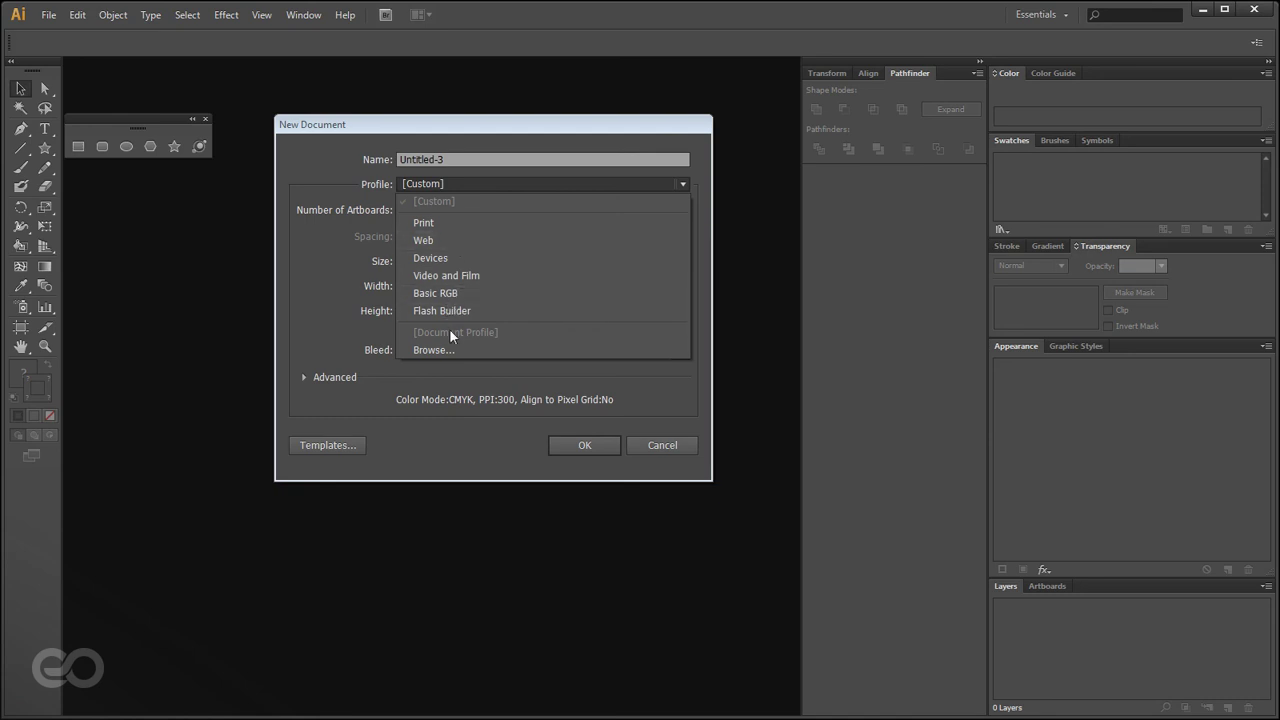
click(440, 224)
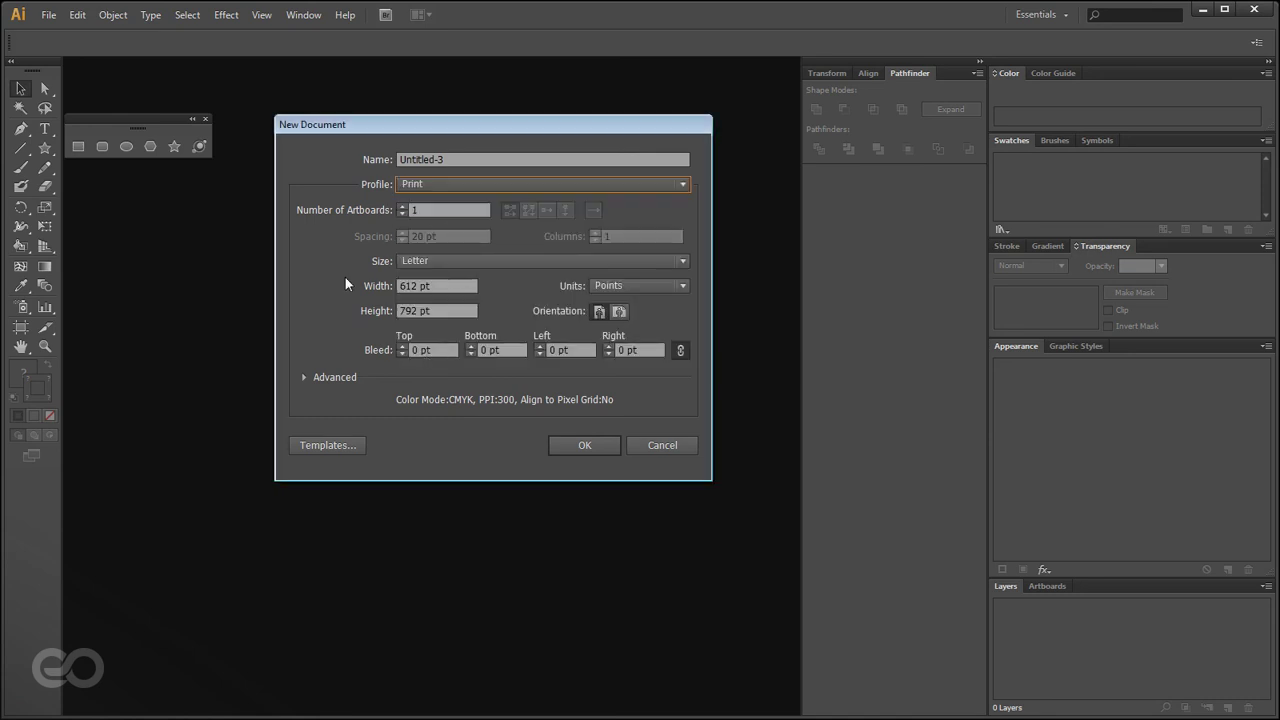
click(422, 260)
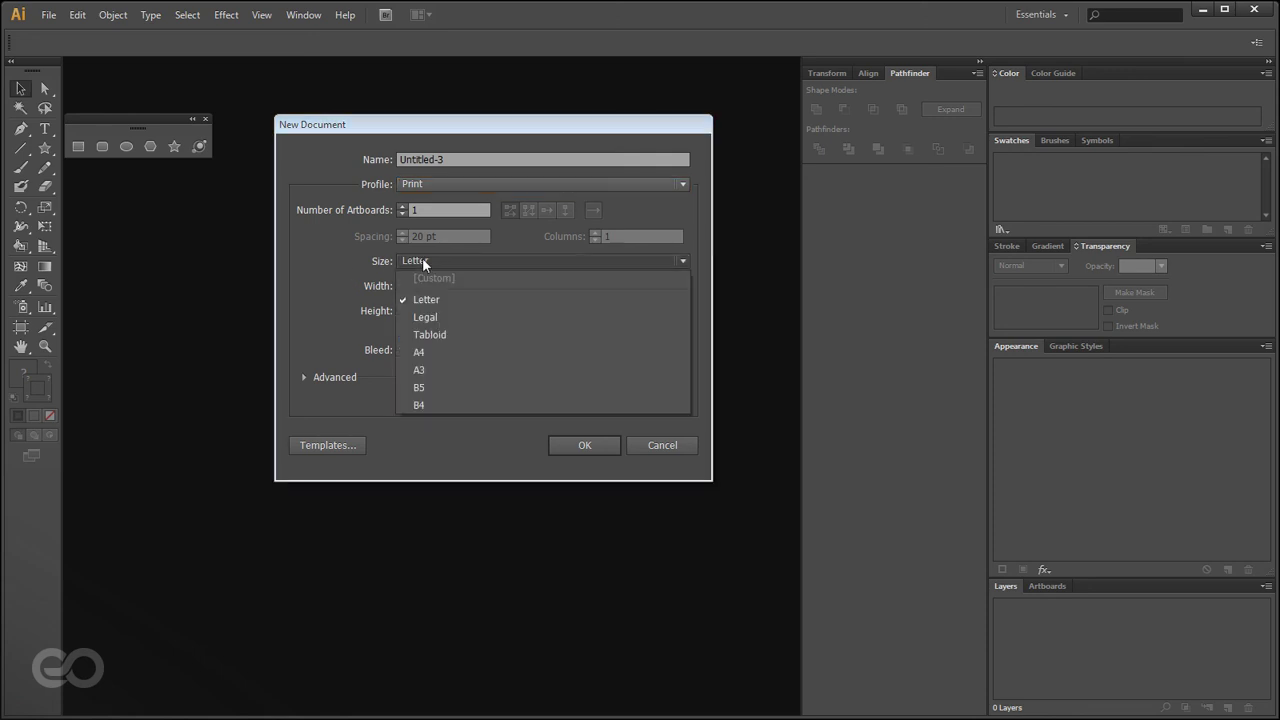
click(432, 354)
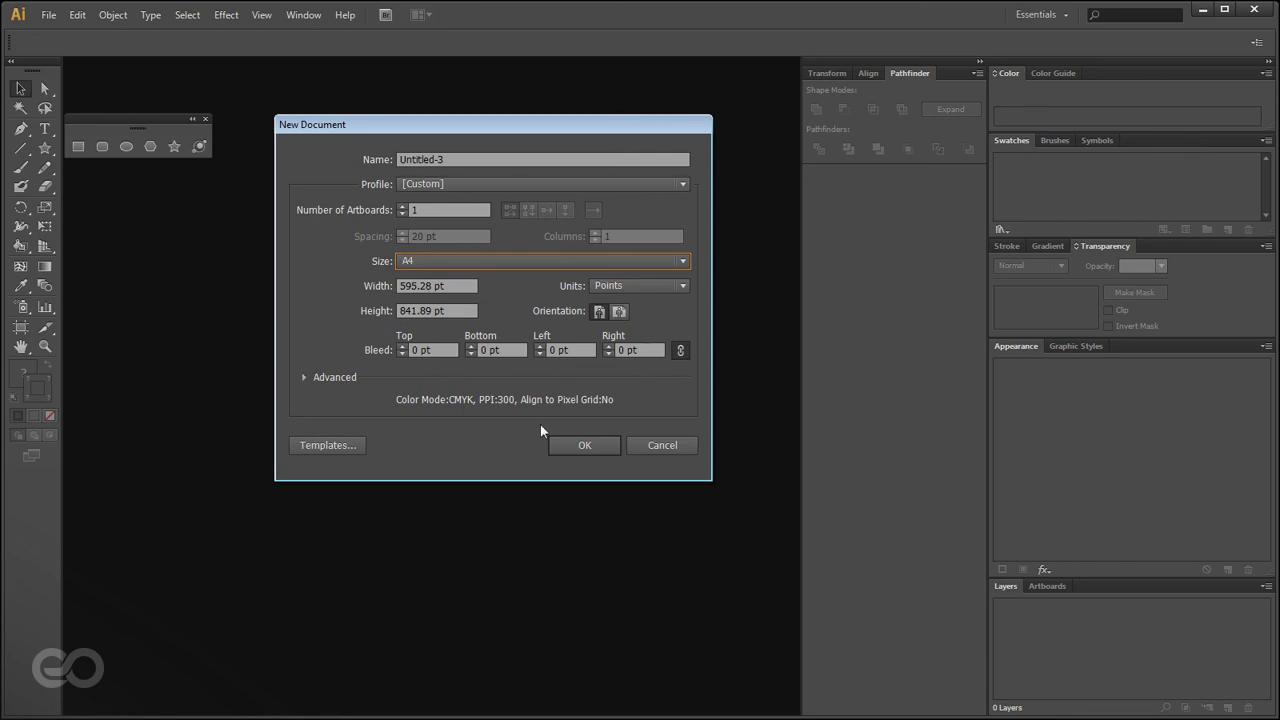
click(610, 286)
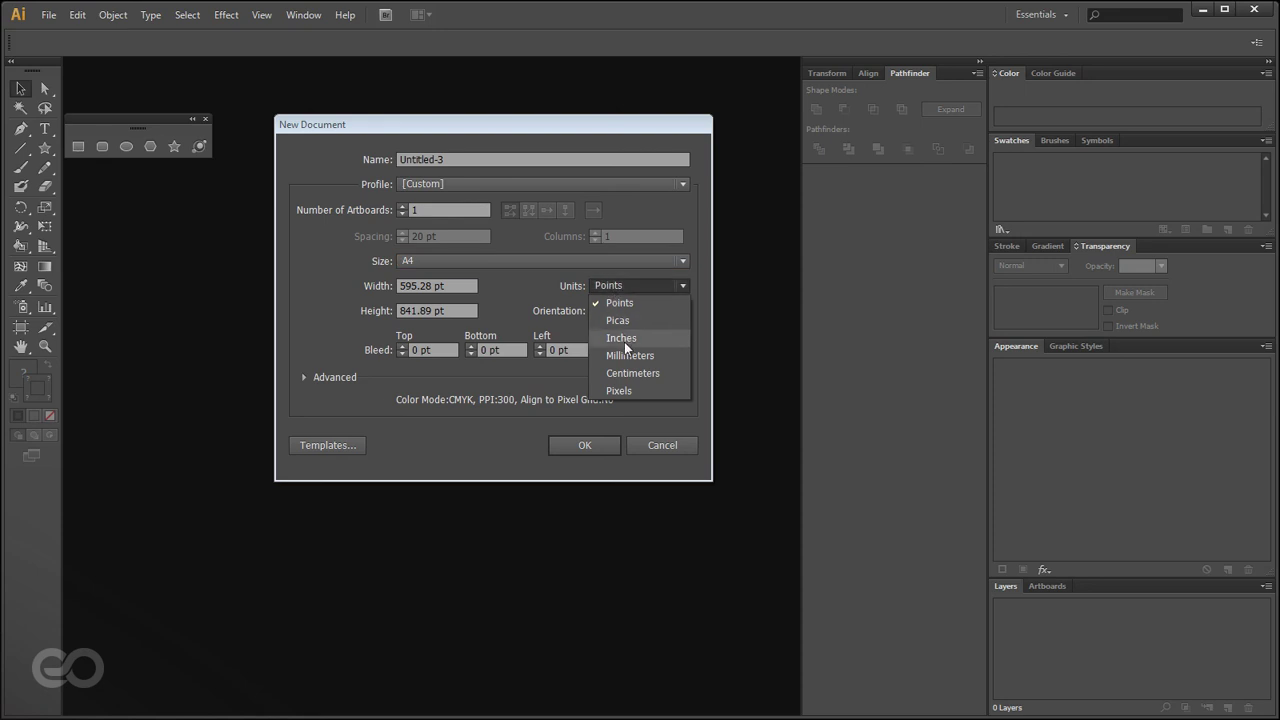
click(625, 344)
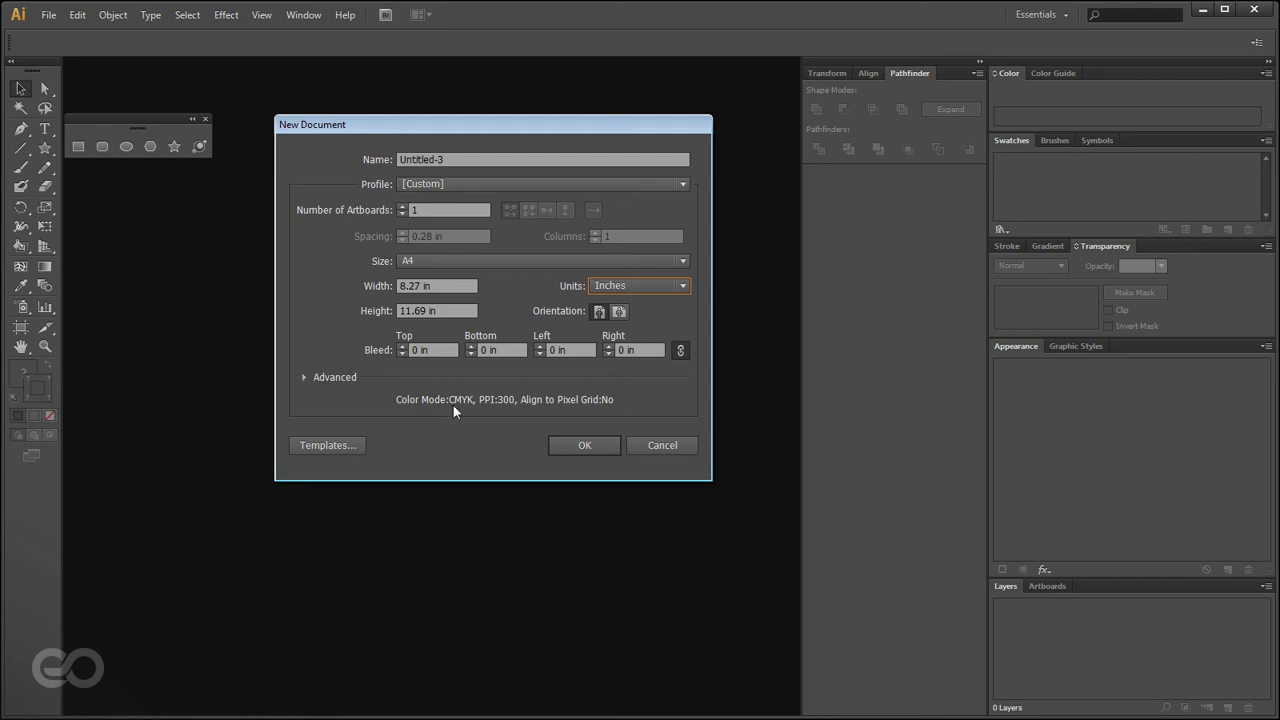
click(444, 351)
key(Tab)
key(Tab)
key(Tab)
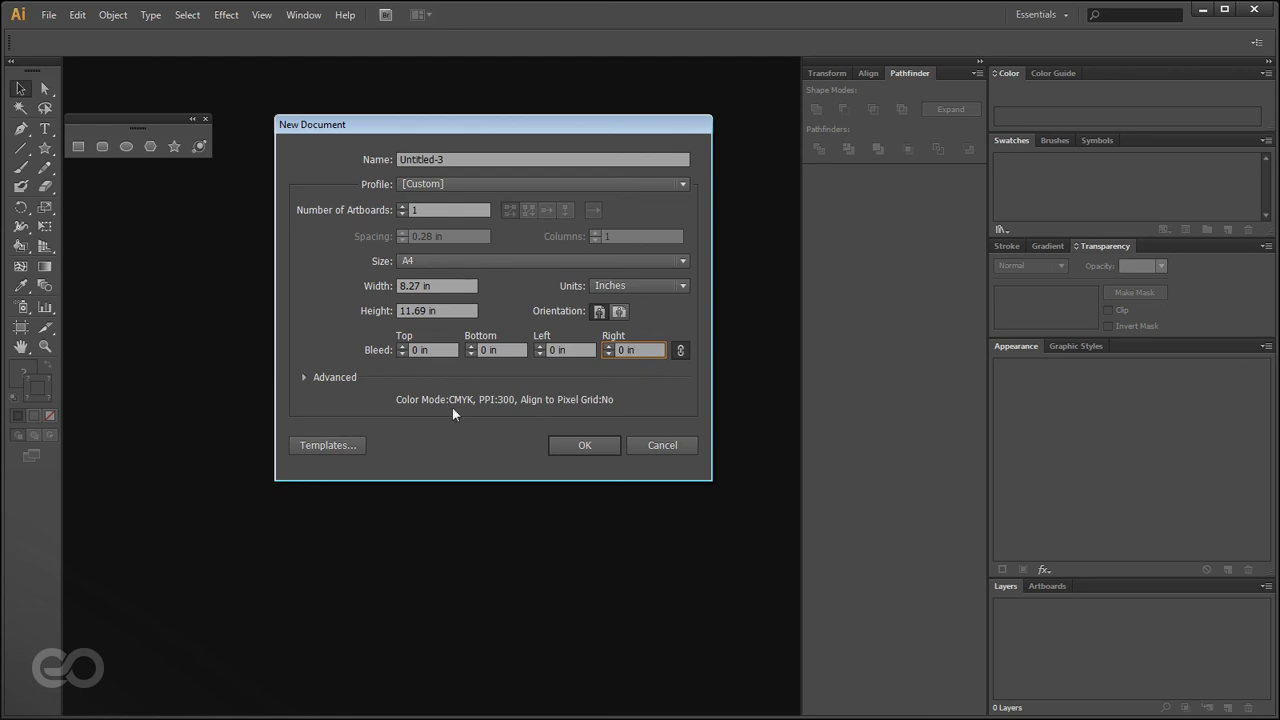
- Expand the advanced options, choose the Web profile and create the document
click(310, 379)
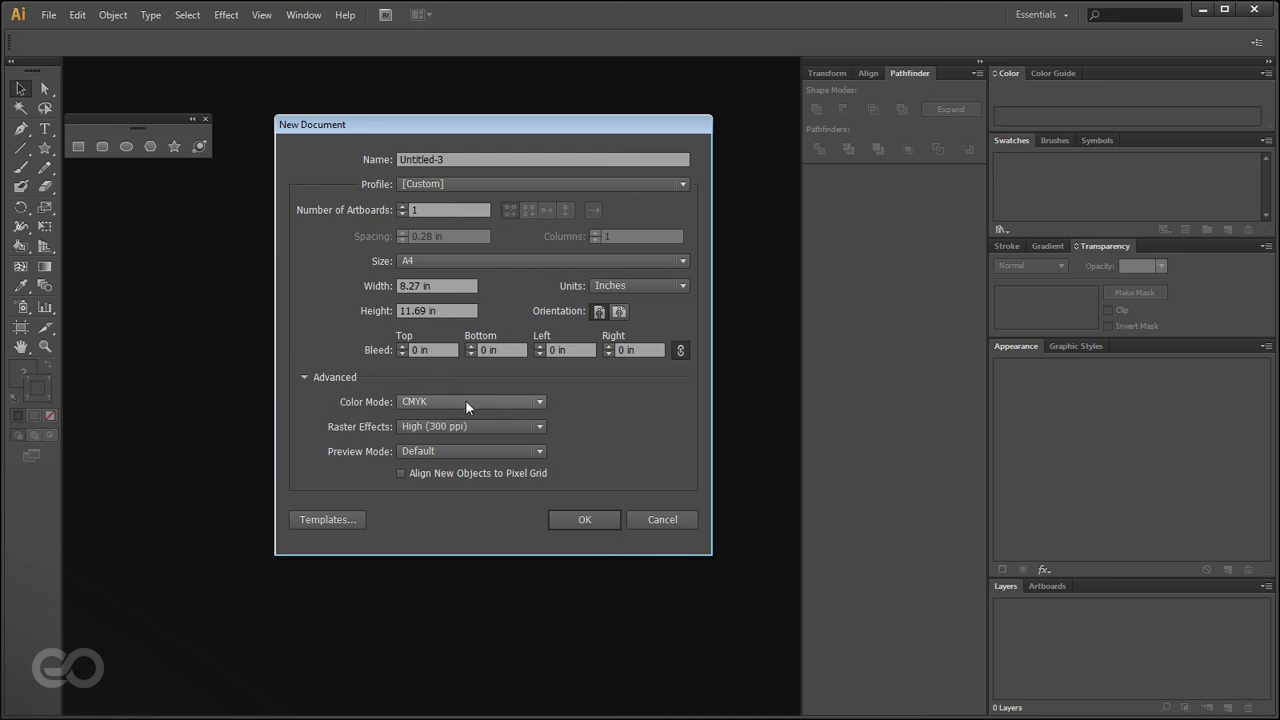
click(457, 186)
click(454, 242)
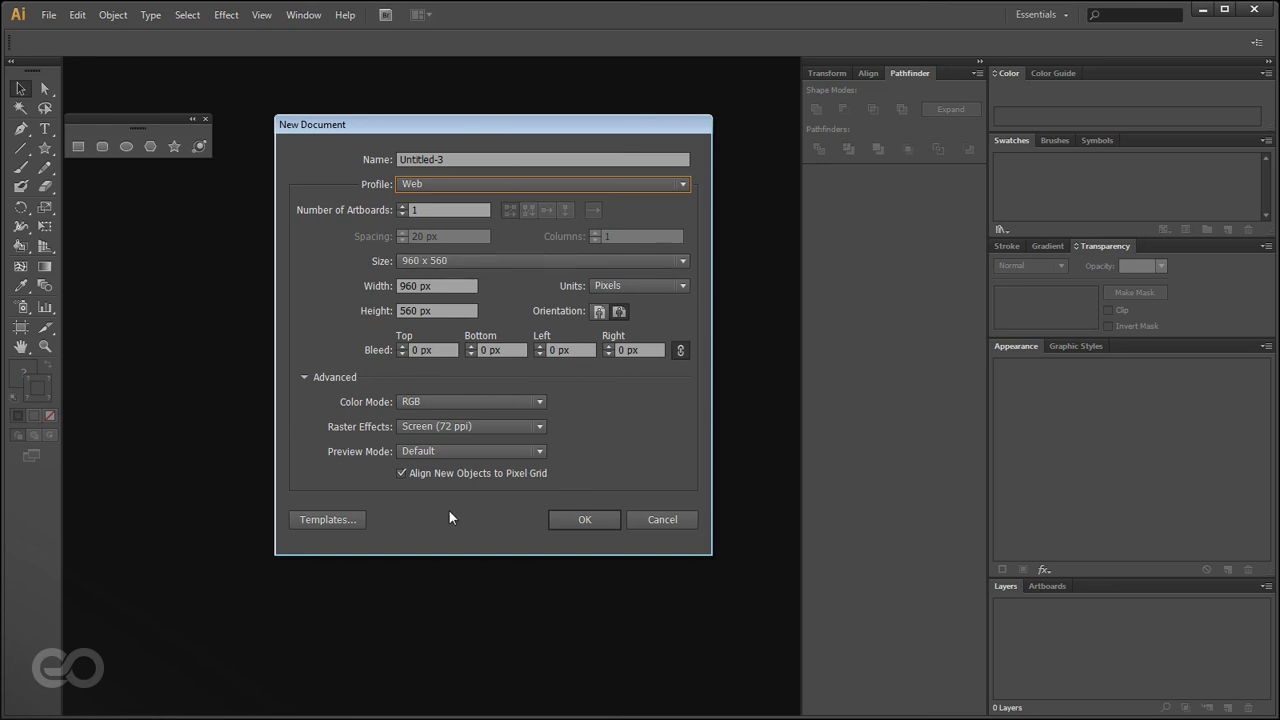
click(582, 521)
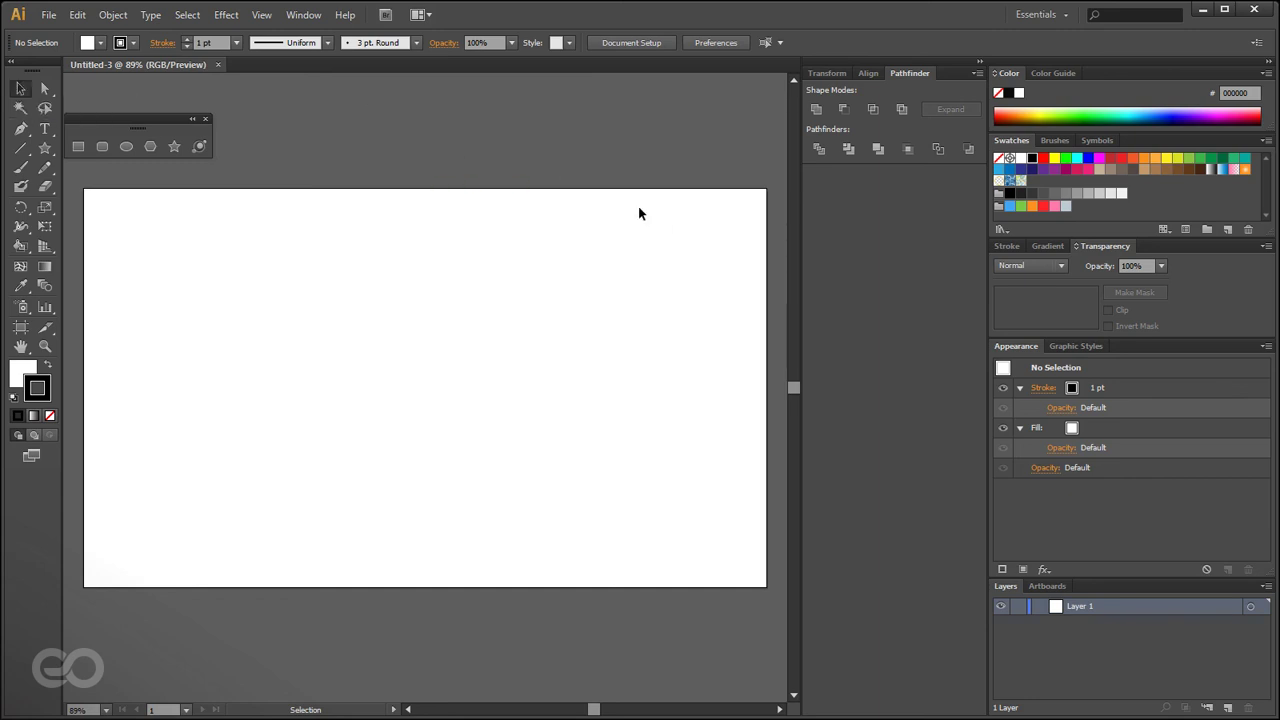
- Open the document setup and switch from there to editing the artboards
click(654, 41)
drag(673, 74, 512, 98)
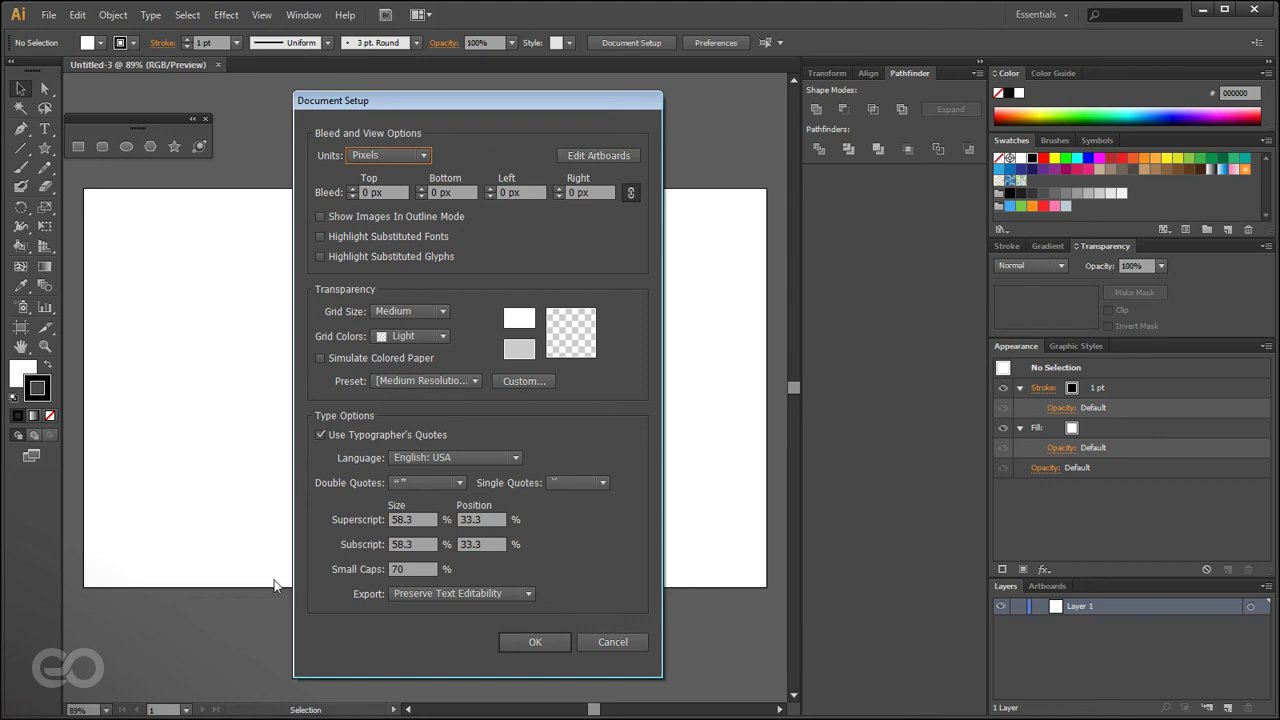
click(581, 155)
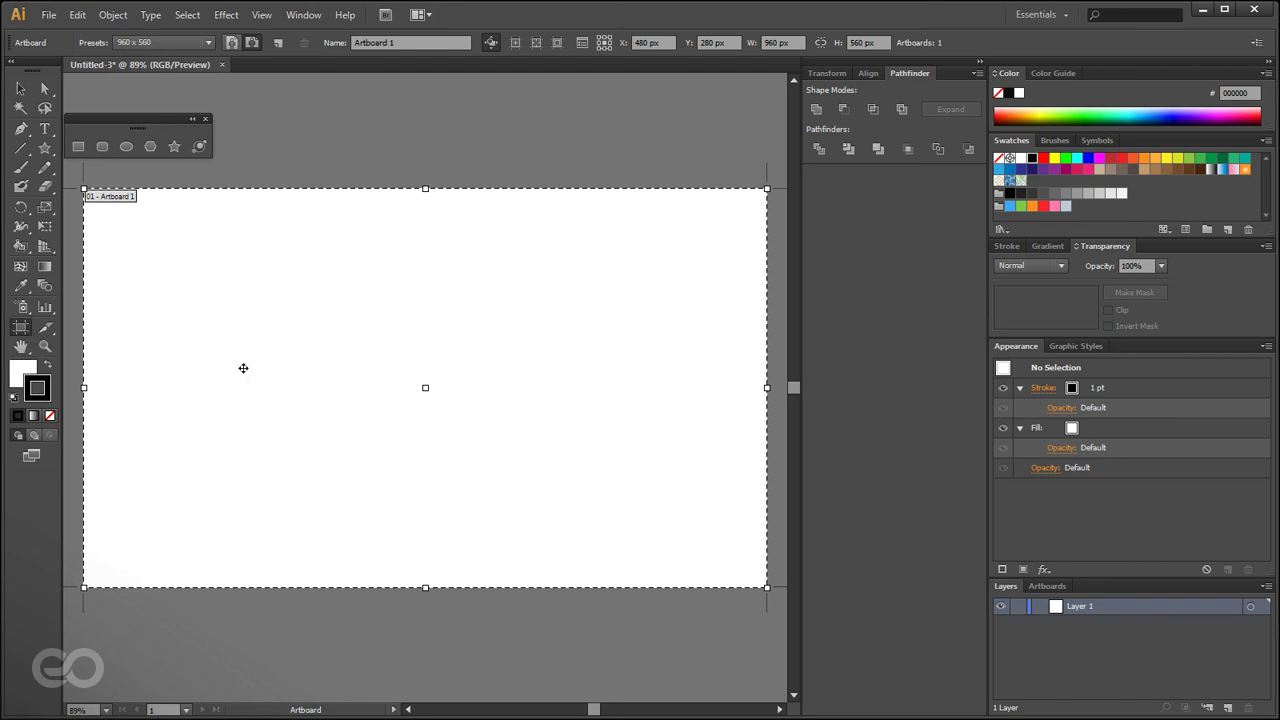
- Examine the extent of the whole canvas around the artboard
key(ctrl+minus)
key(ctrl+minus)
key(ctrl+minus)
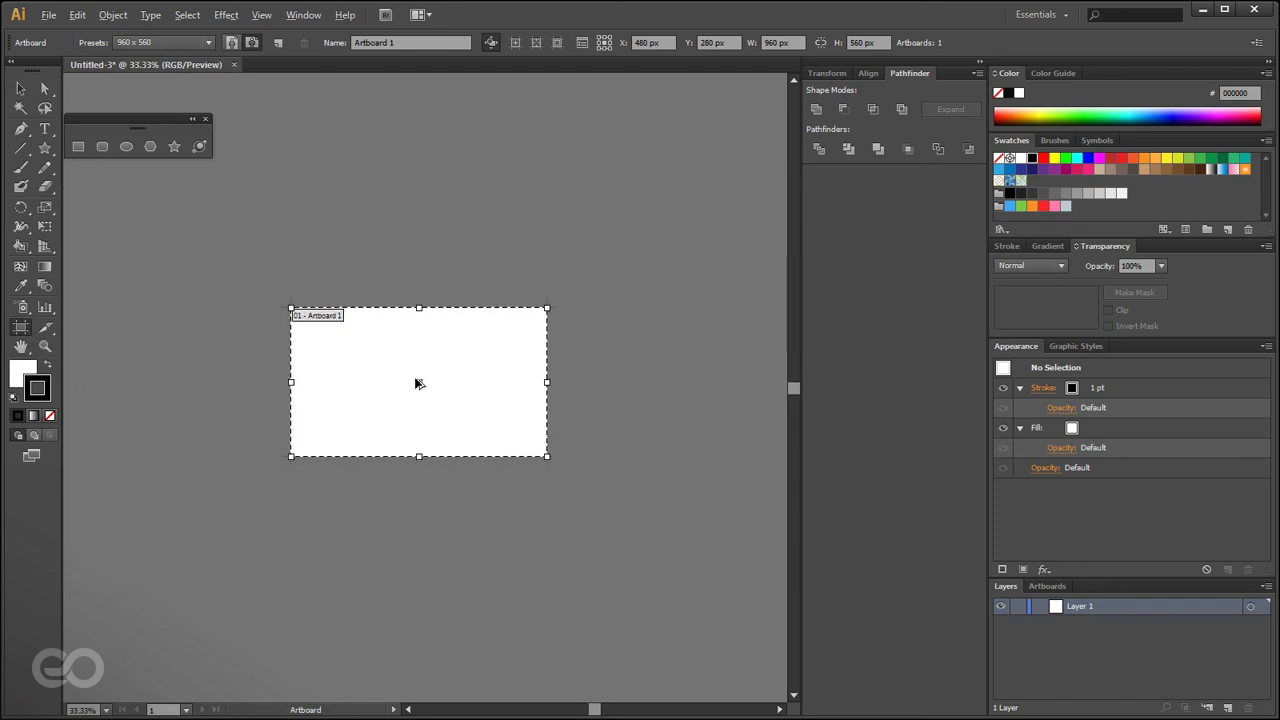
key(ctrl+minus)
key(ctrl+minus)
key(ctrl+minus)
key(ctrl+minus)
key(ctrl+minus)
key(ctrl+minus)
key(ctrl+minus)
key(alt)
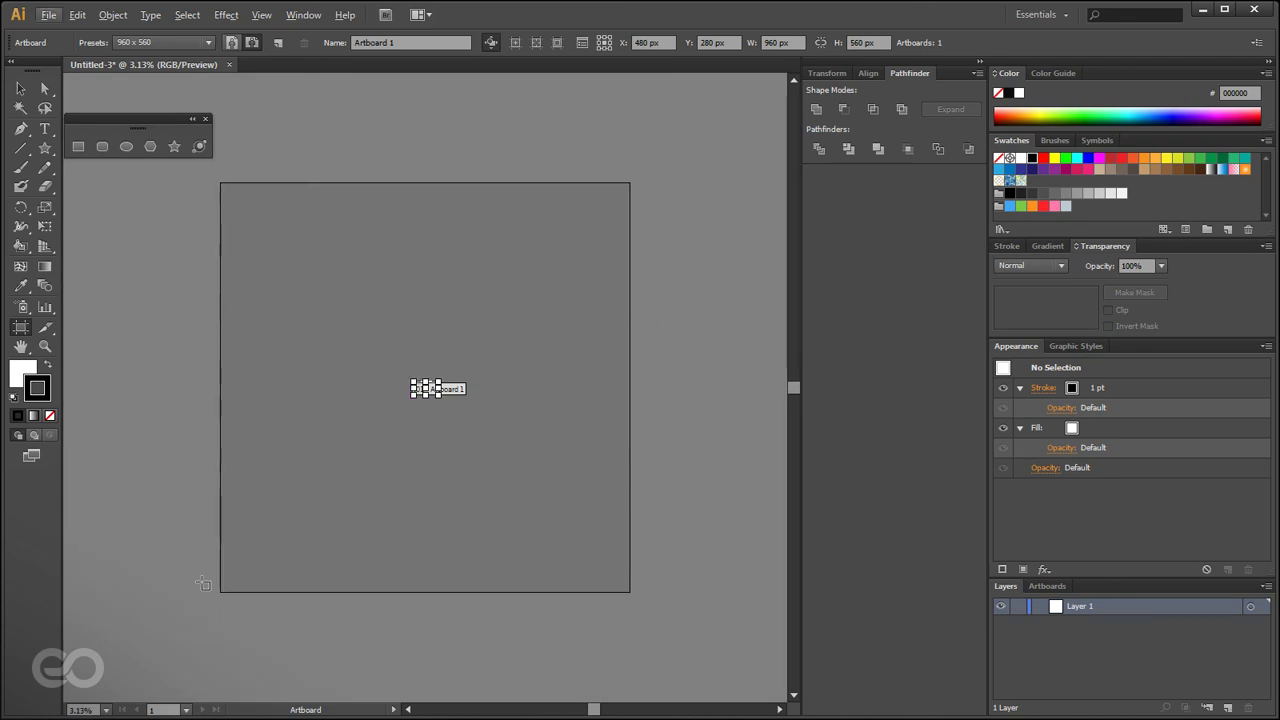
alt+scroll(445, 395, up, 5)
alt+scroll(427, 389, up, 1)
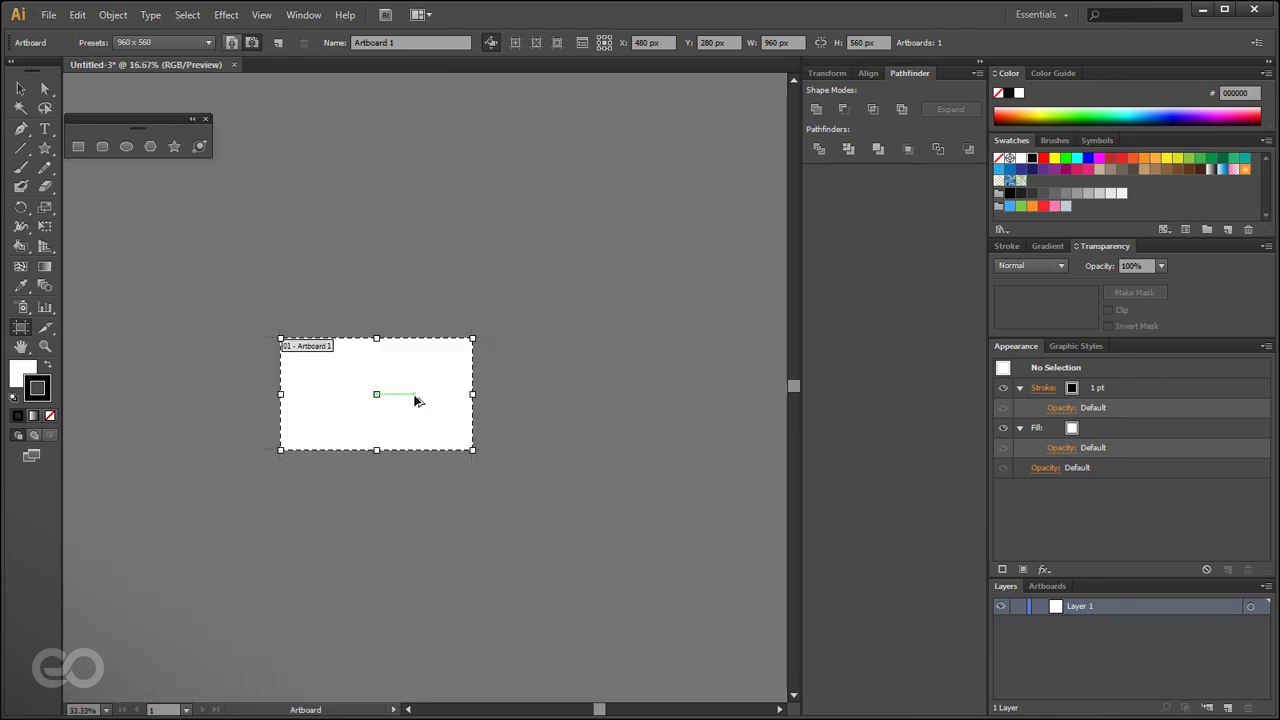
alt+scroll(414, 400, down, 6)
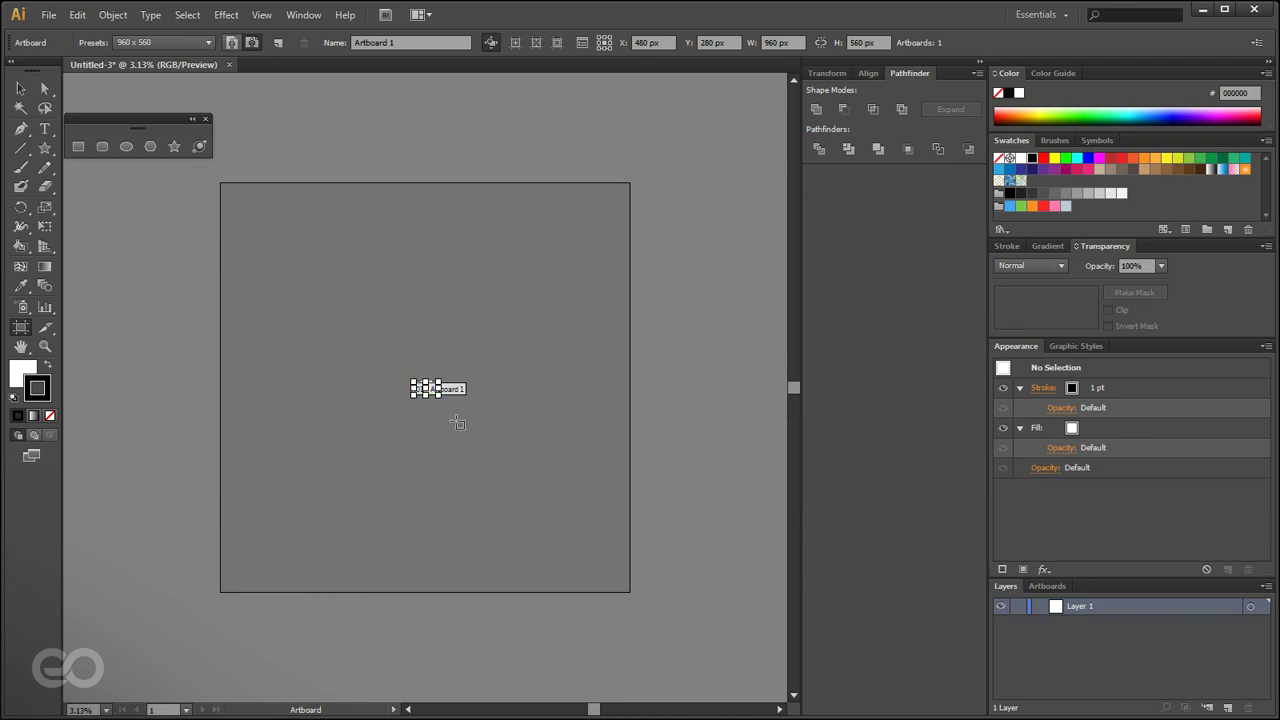
- Draw three more artboards of different sizes right of, below and left of the first one, and leave artboard editing
scroll(428, 409, up, 5)
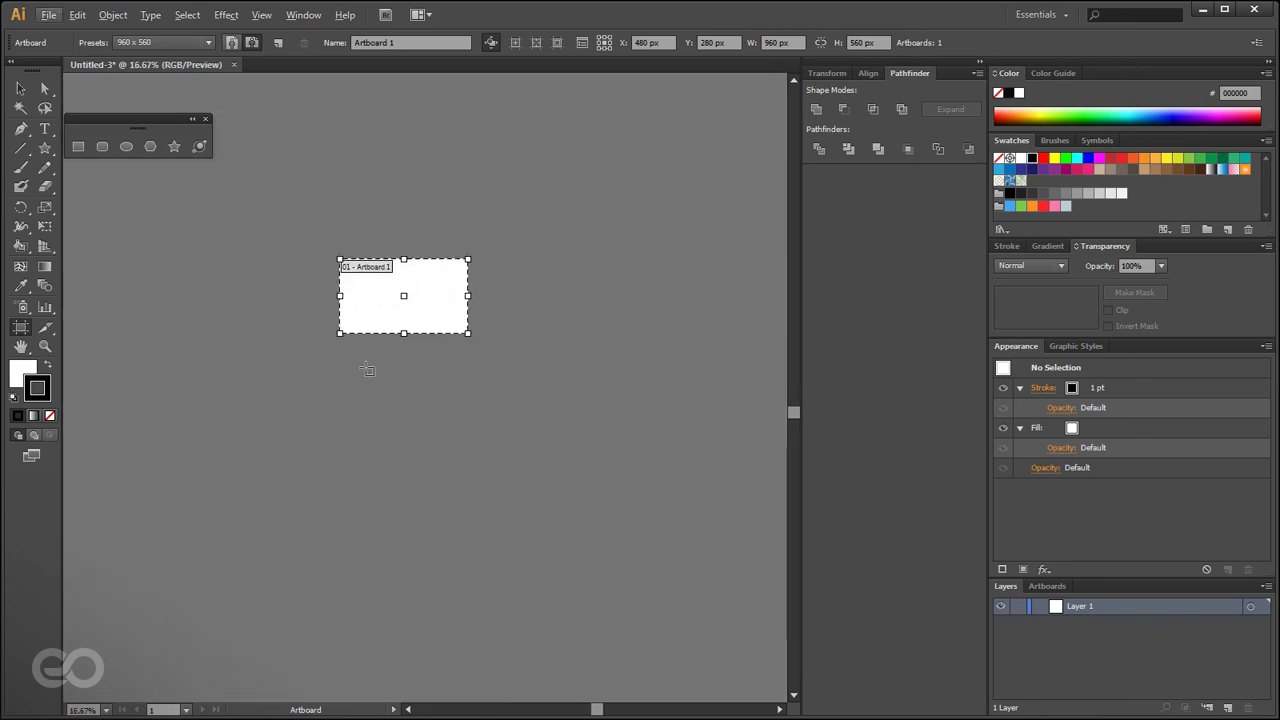
scroll(290, 490, down, 2)
drag(487, 356, 589, 450)
drag(368, 530, 541, 641)
drag(108, 429, 176, 547)
key(Escape)
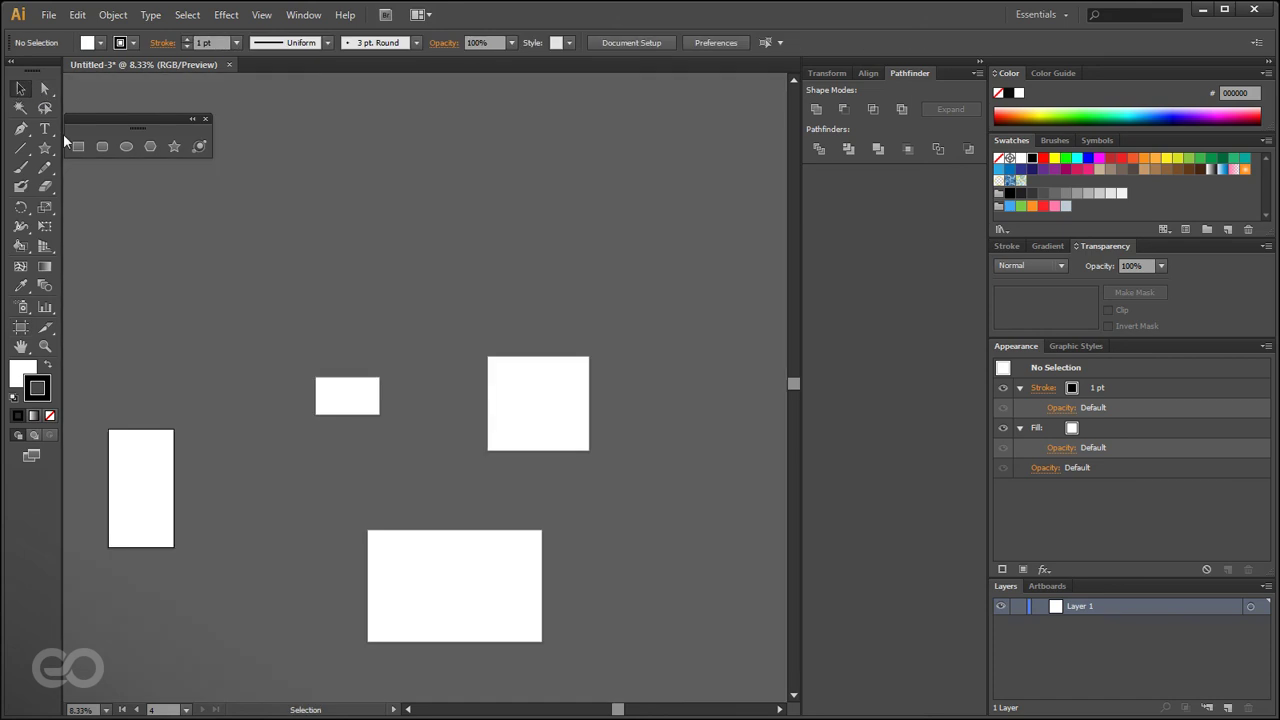
key(ctrl+minus)
key(ctrl+minus)
key(ctrl+minus)
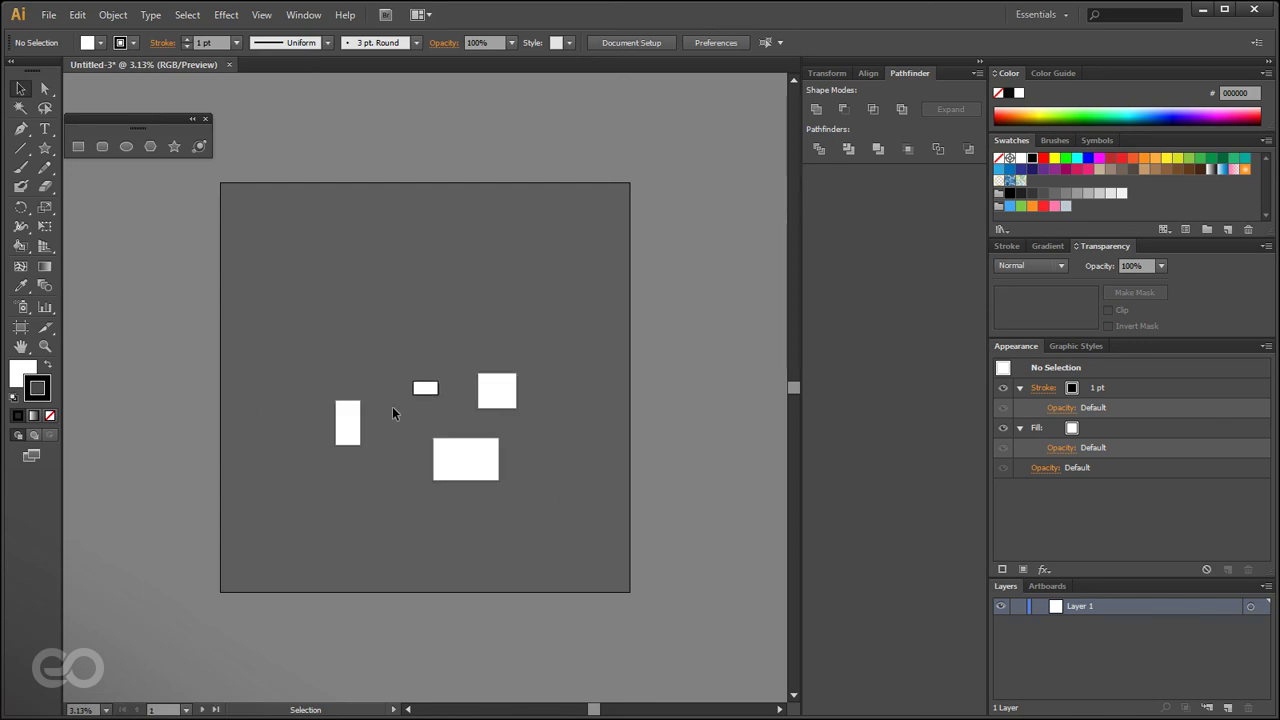
- Show the rulers and move the floating shape tools panel to the empty canvas above the artboards
key(ctrl+plus)
key(alt)
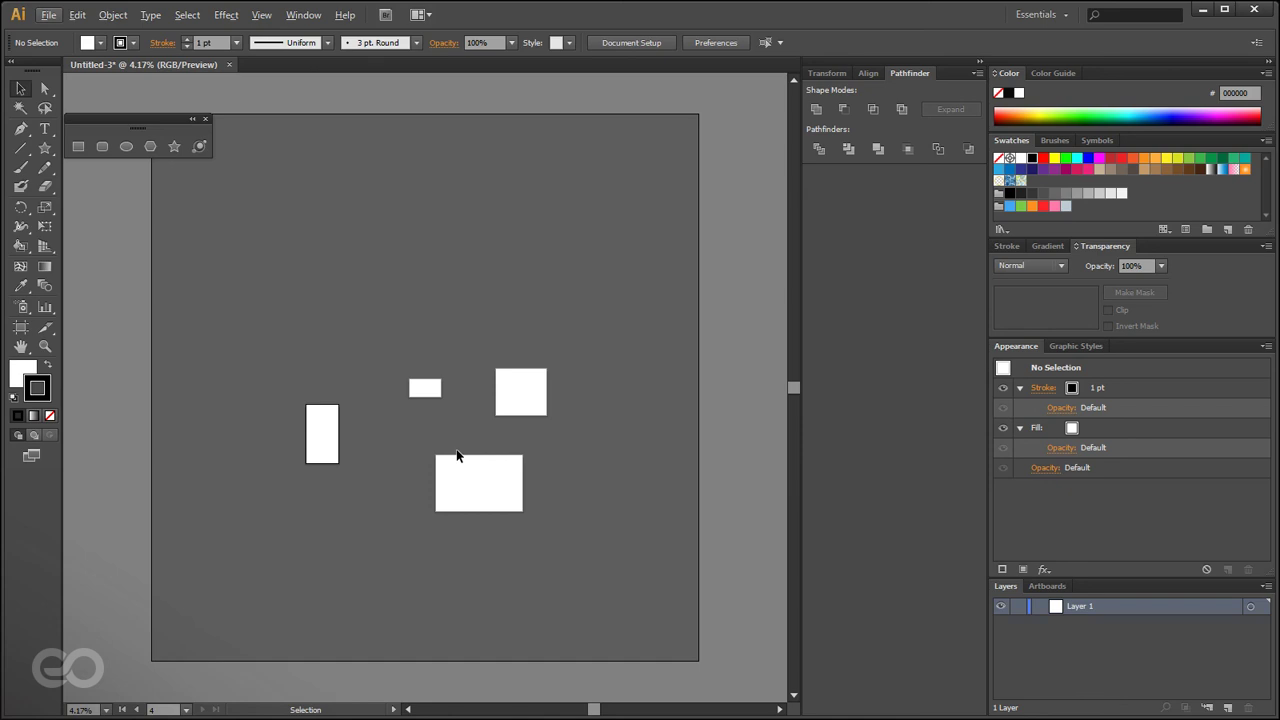
key(Escape)
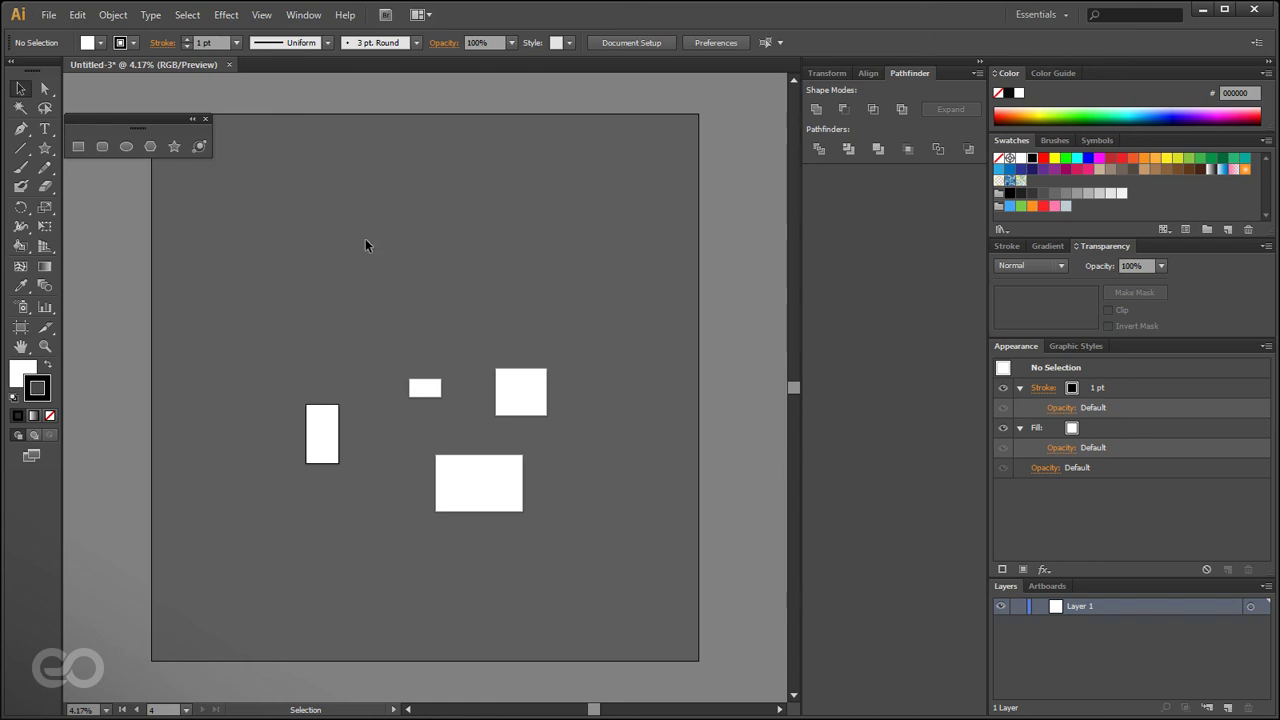
click(262, 15)
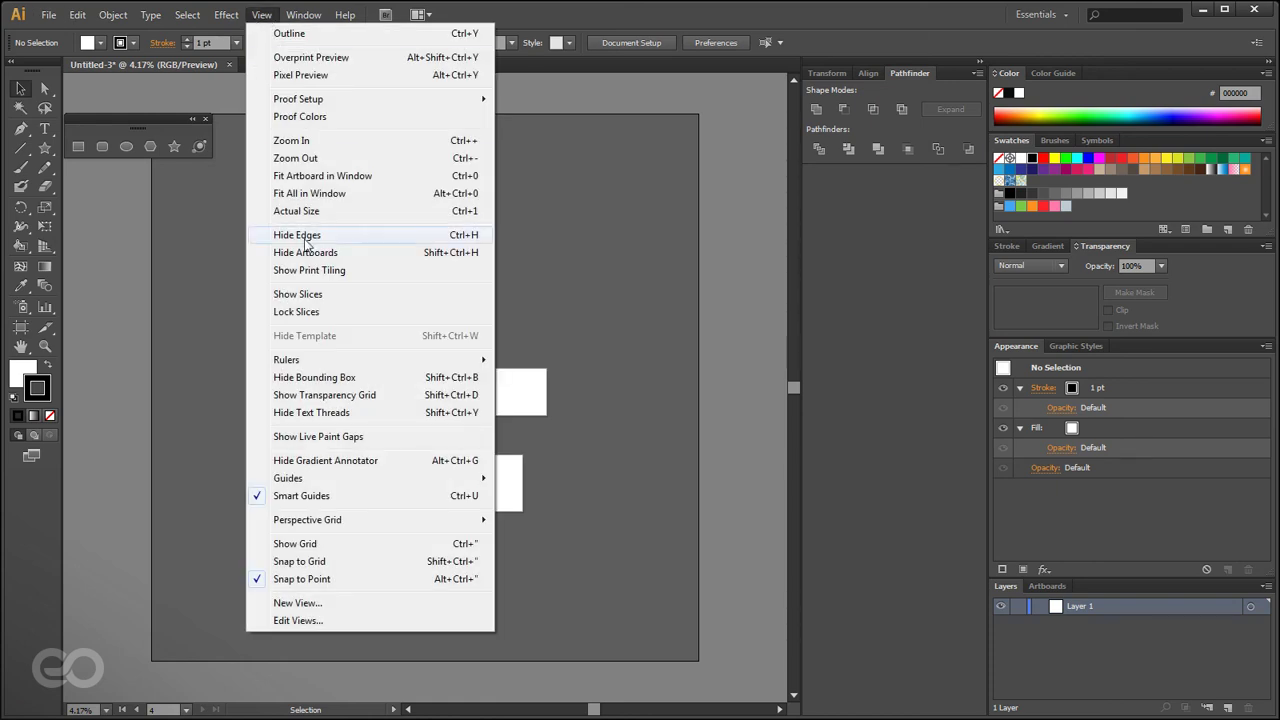
mouse_move(450, 361)
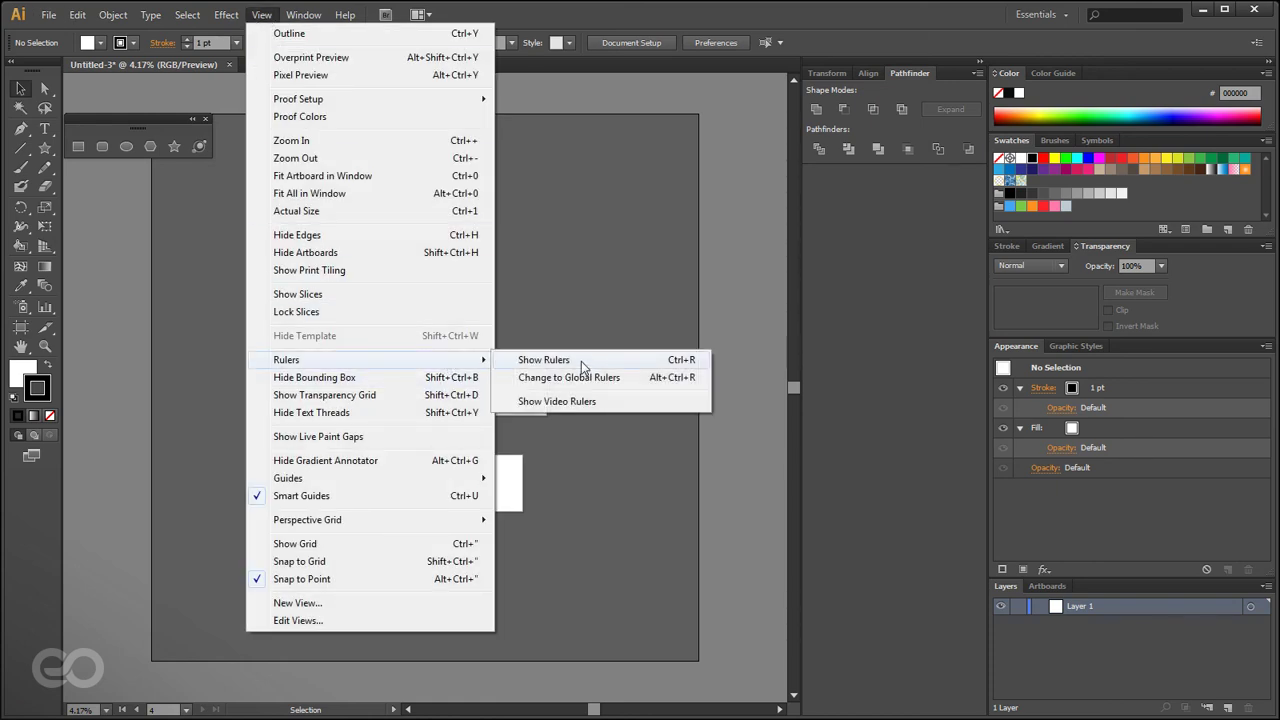
click(581, 361)
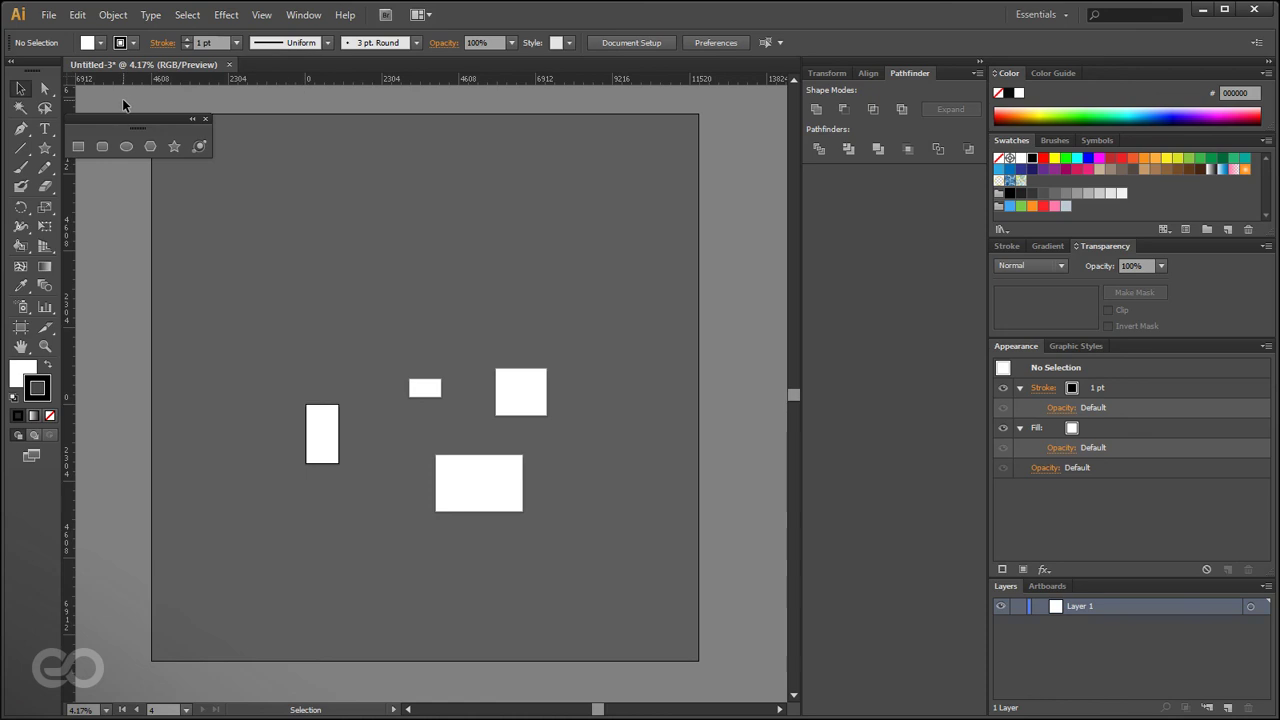
drag(129, 119, 613, 159)
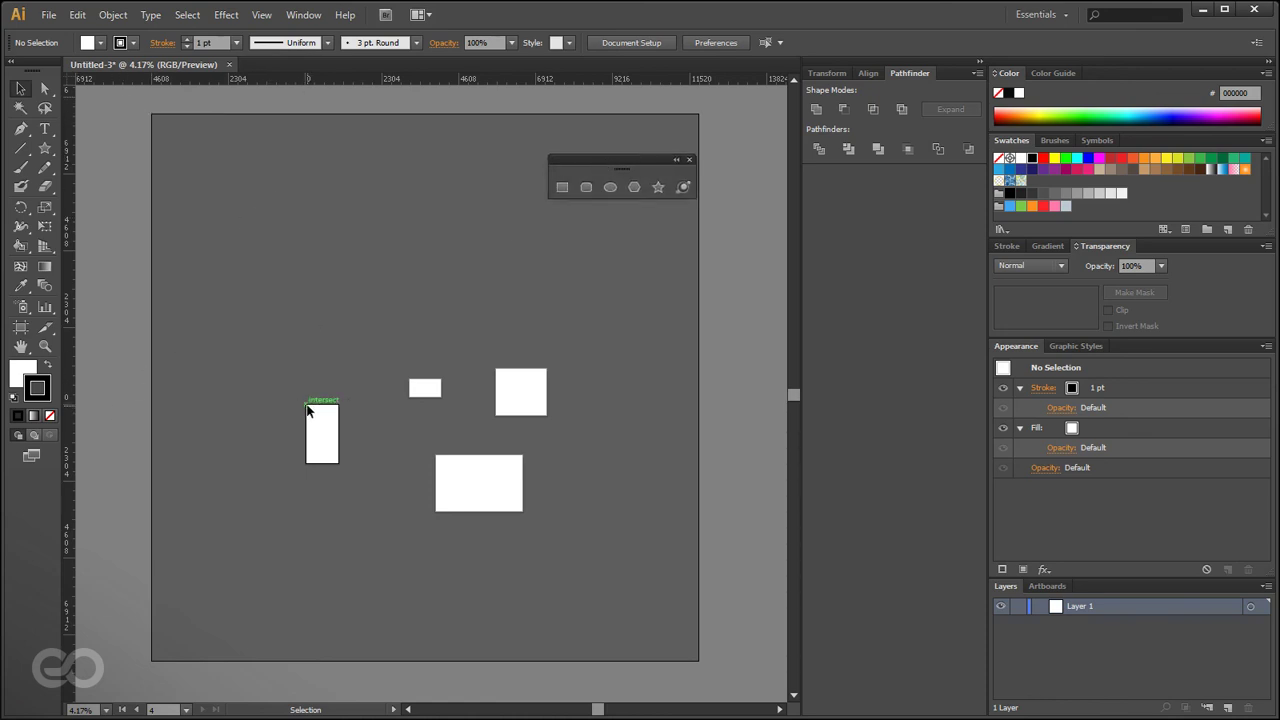
- Activate the first artboard, then select the other artboards in turn with the Artboard tool and examine their position and size values
click(422, 389)
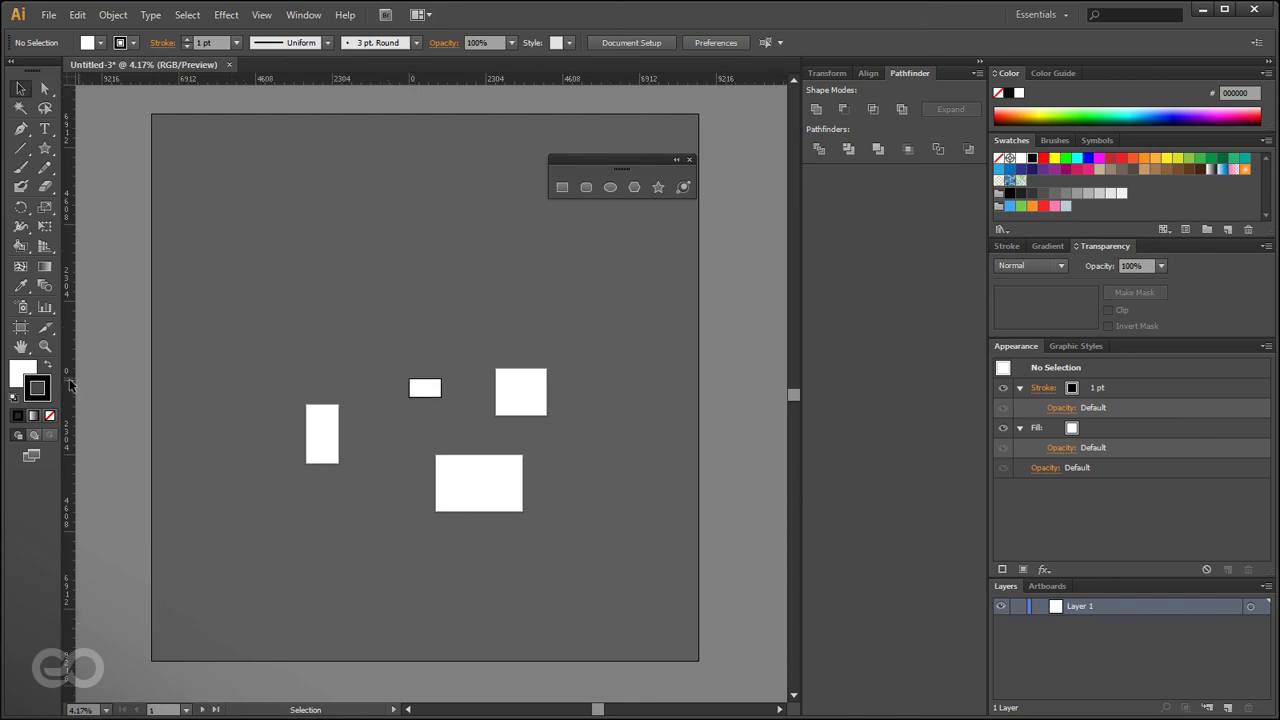
click(20, 327)
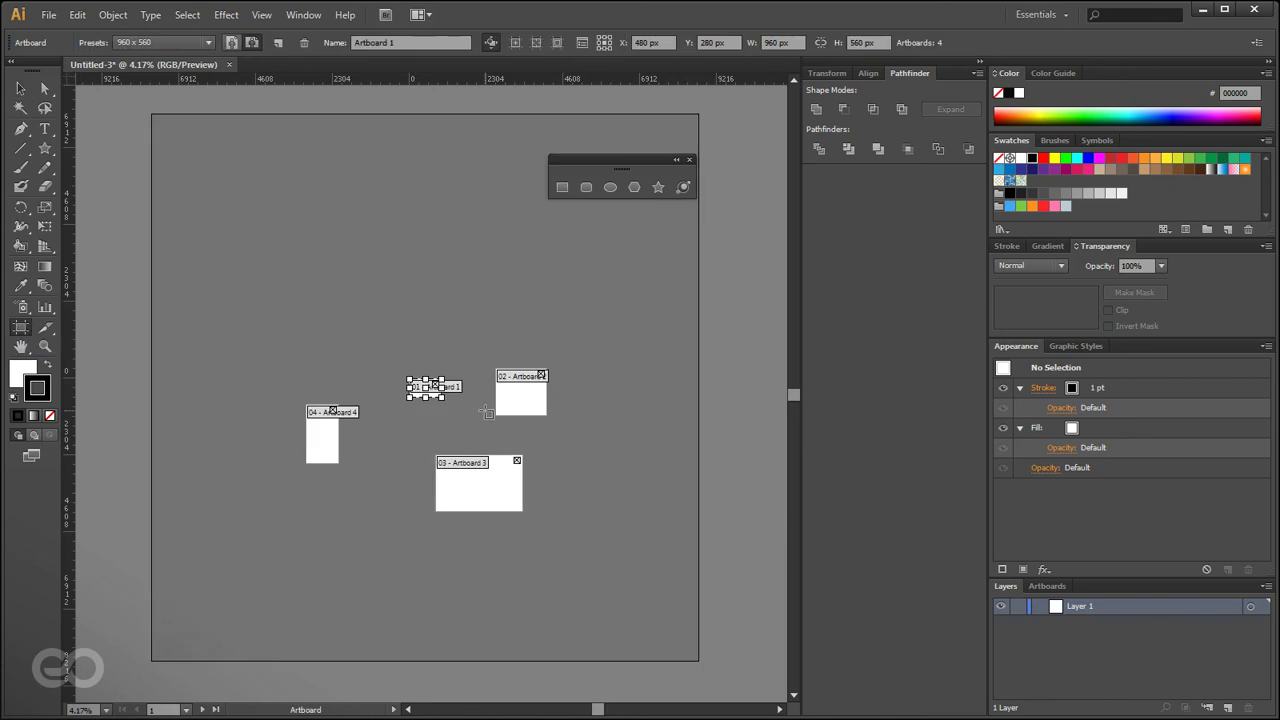
click(521, 396)
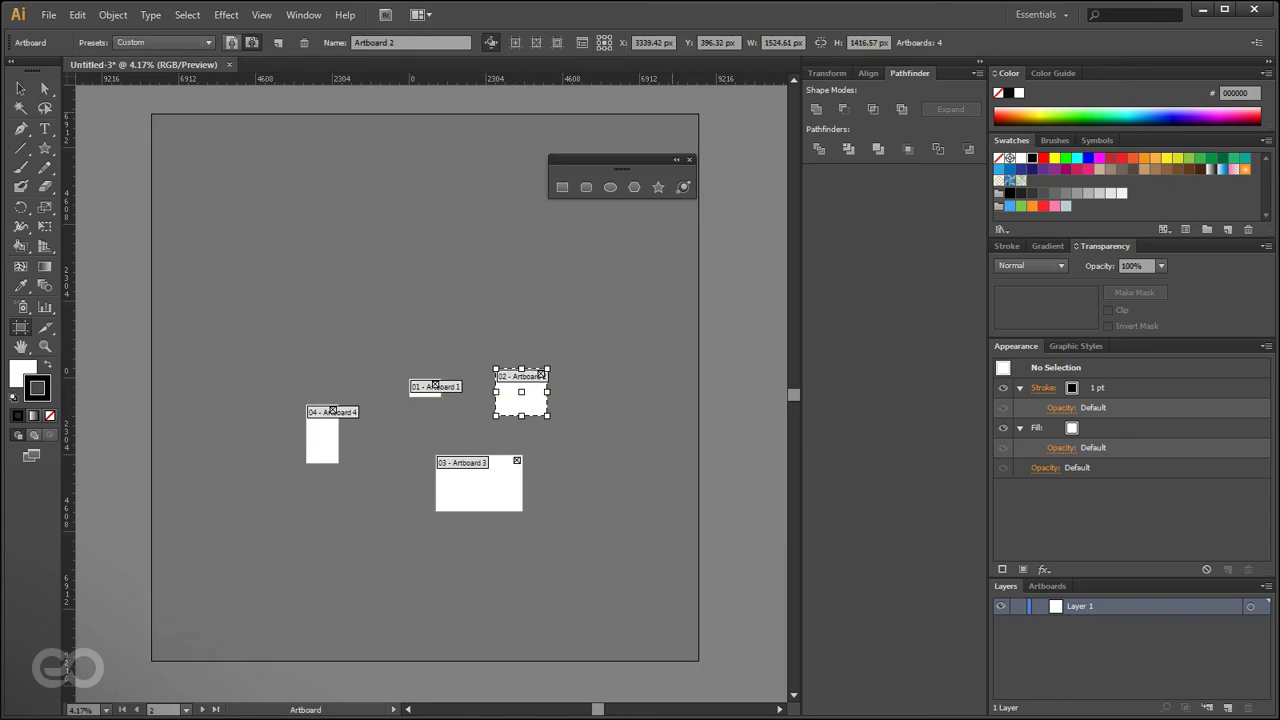
click(655, 43)
click(710, 43)
click(478, 486)
click(322, 432)
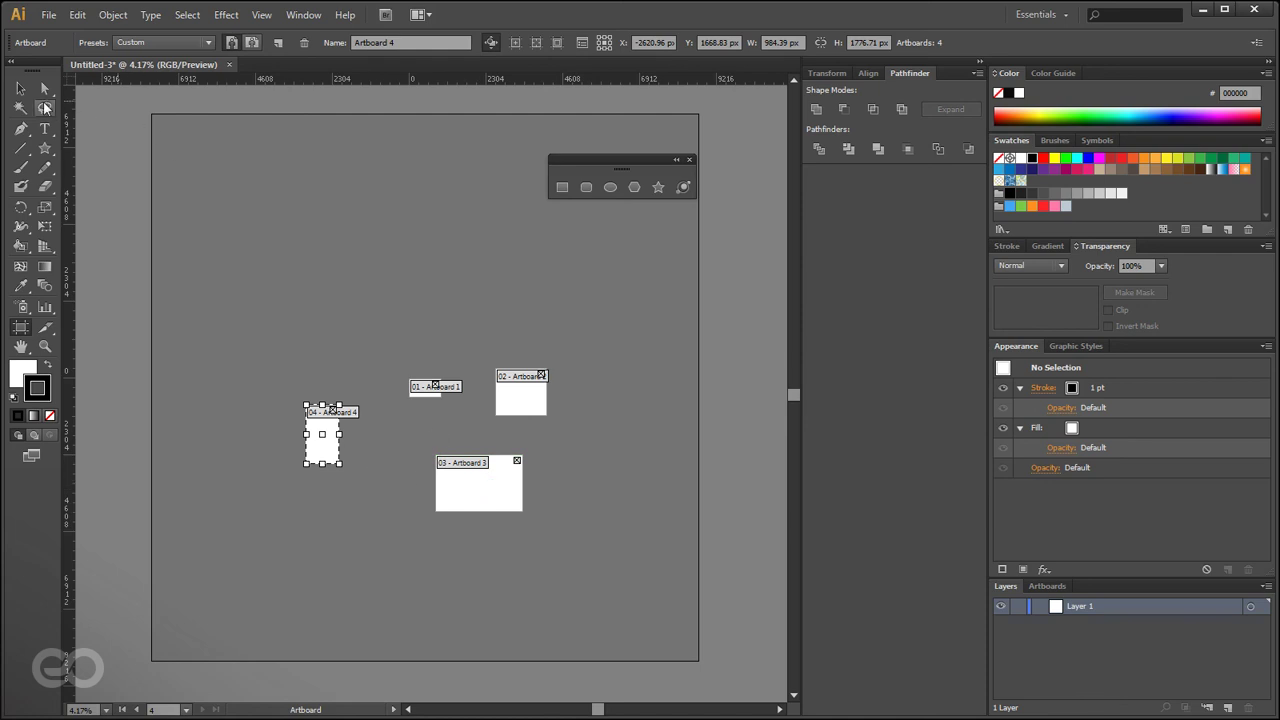
- Leave artboard editing and activate several artboards one after another to examine where the ruler origin falls on each
click(13, 90)
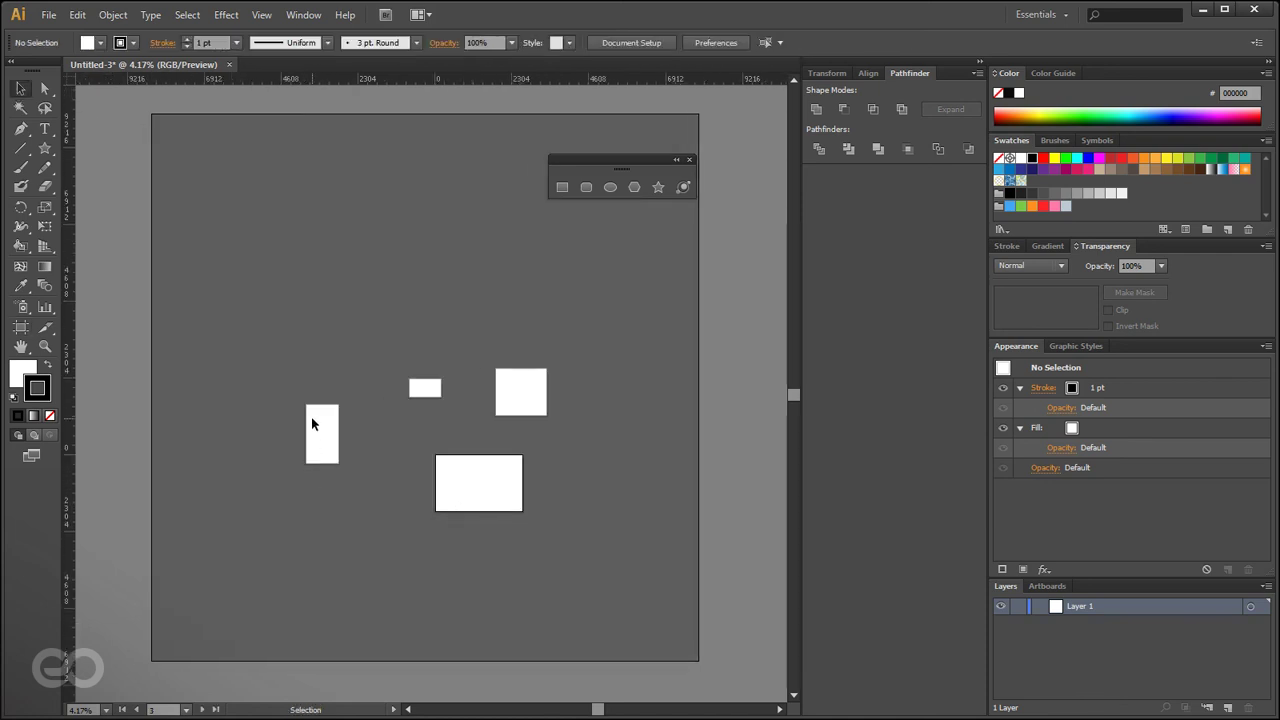
click(410, 385)
click(498, 397)
click(492, 484)
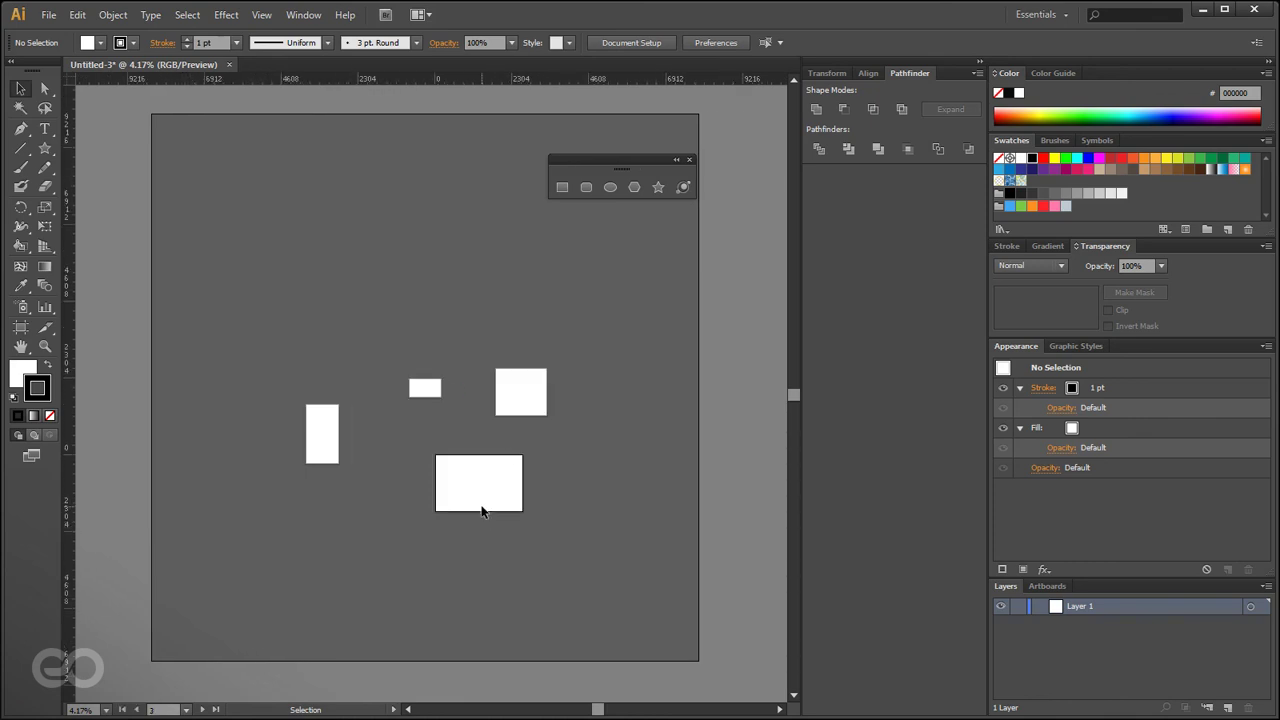
- Move the ruler origin of the large lower artboard to a point inside it, near its upper-left corner
scroll(438, 480, up, 8)
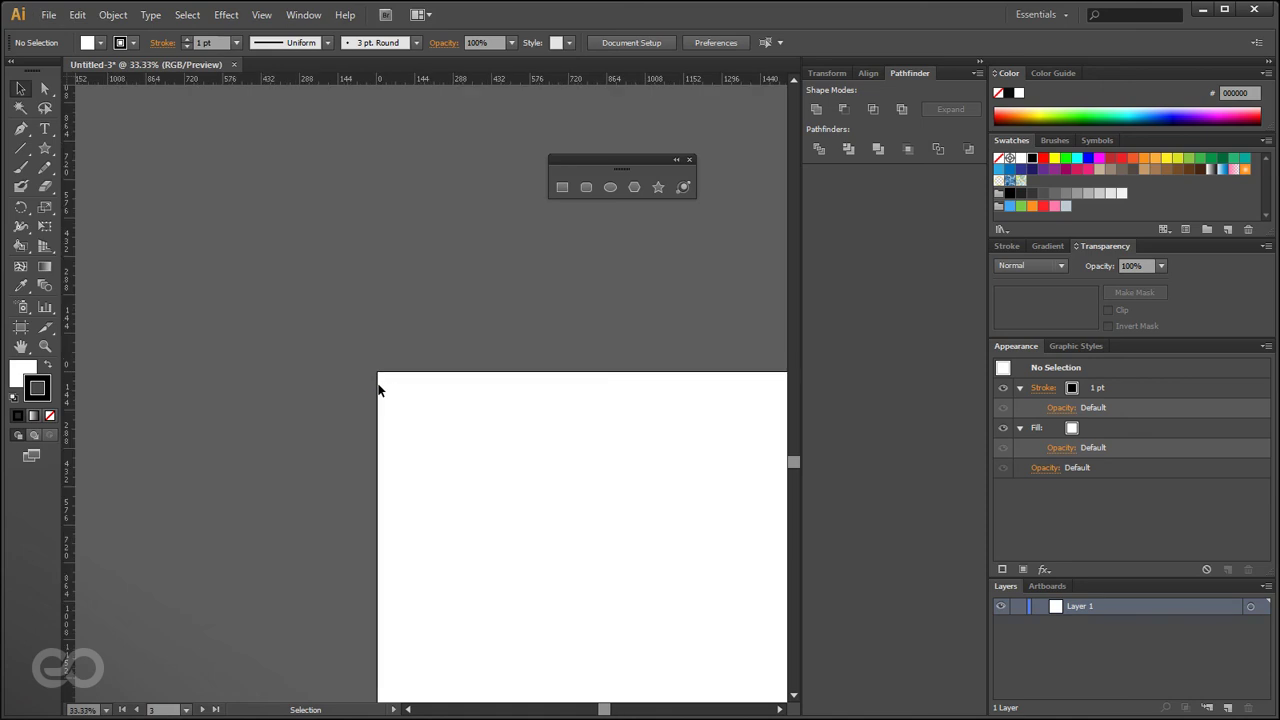
scroll(379, 385, down, 5)
scroll(379, 391, up, 1)
scroll(379, 387, up, 1)
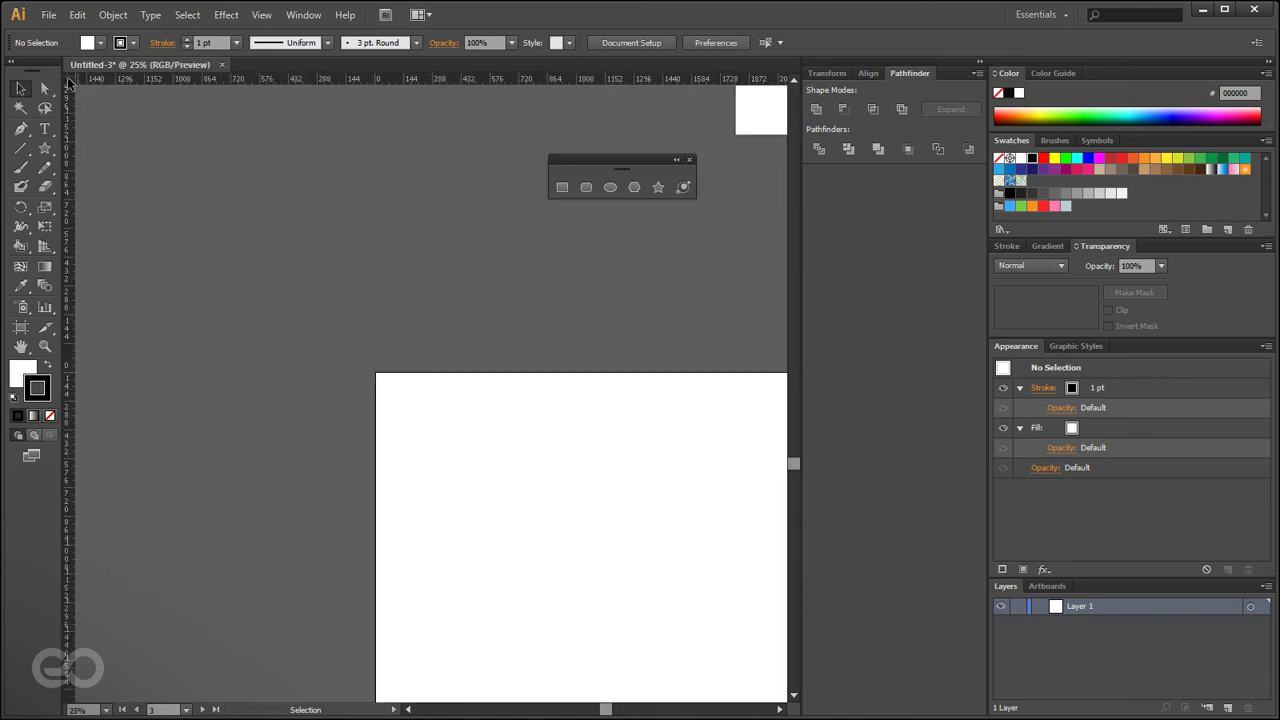
drag(68, 85, 462, 539)
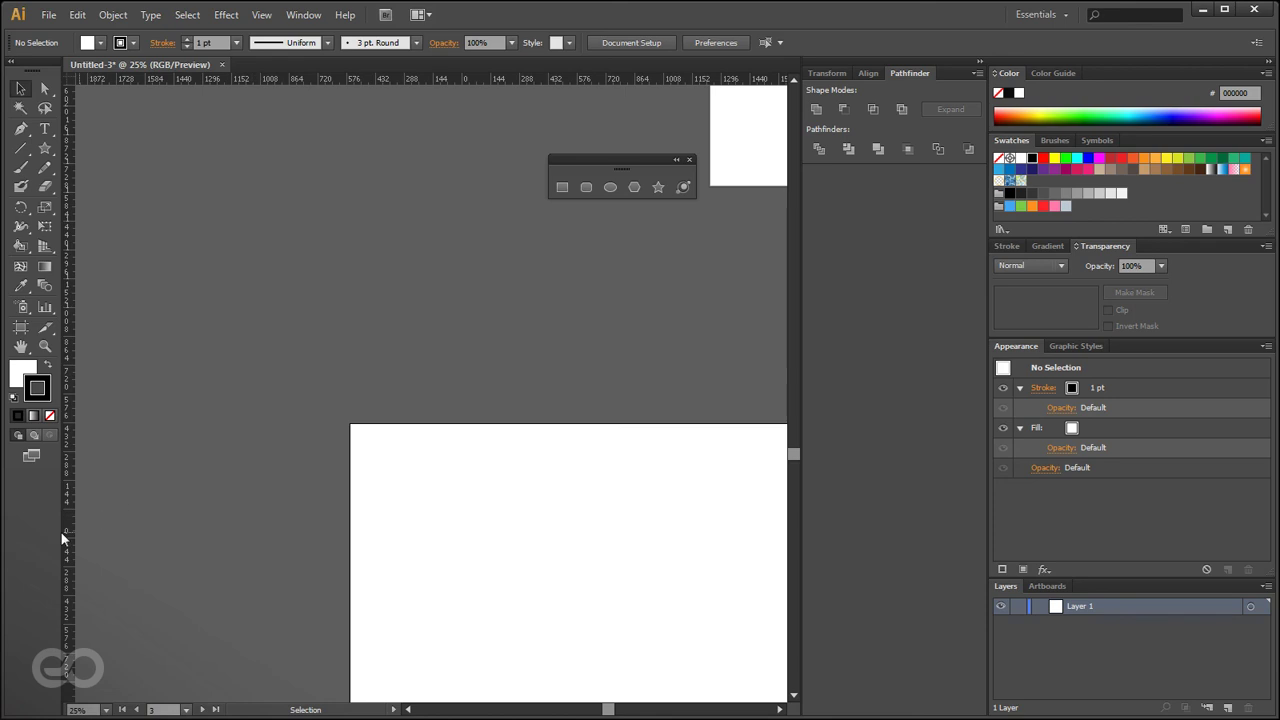
drag(69, 73, 447, 537)
- Activate the different artboards in turn and compare the ruler origin of each with the relocated one
scroll(268, 530, down, 3)
scroll(491, 481, up, 2)
click(662, 339)
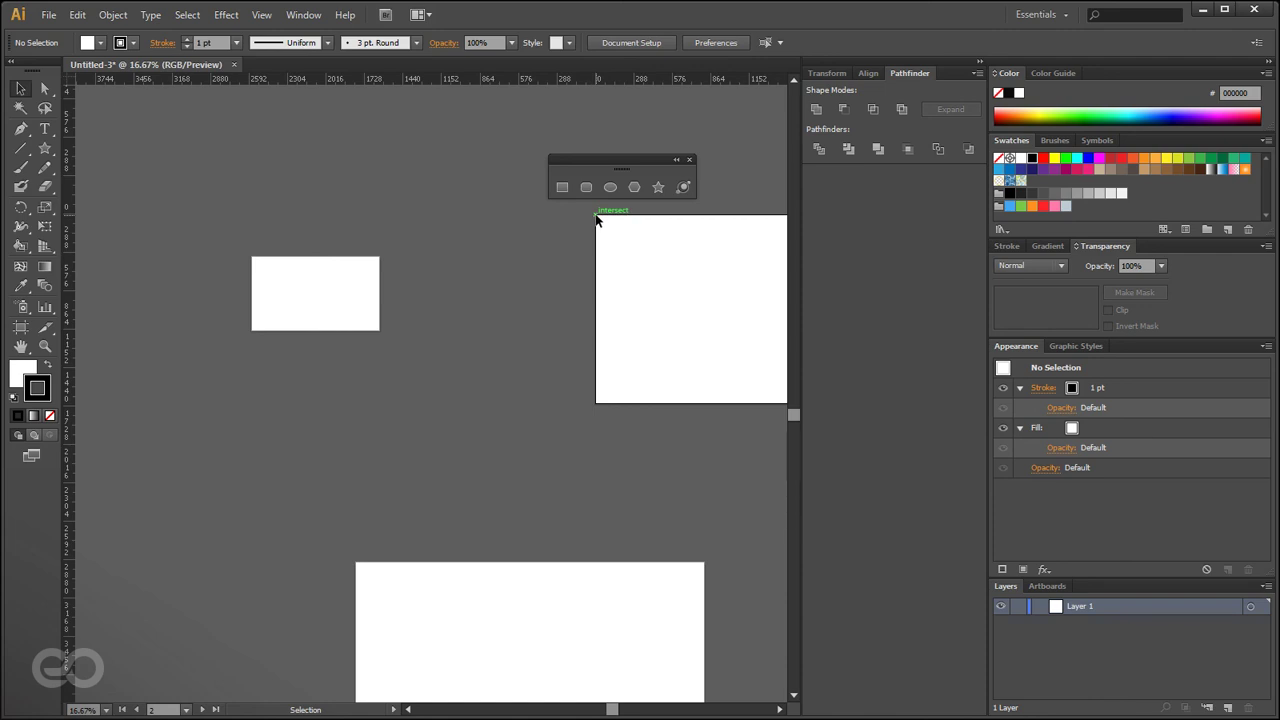
scroll(319, 401, down, 2)
click(405, 544)
click(330, 347)
click(502, 358)
click(81, 448)
drag(251, 580, 382, 614)
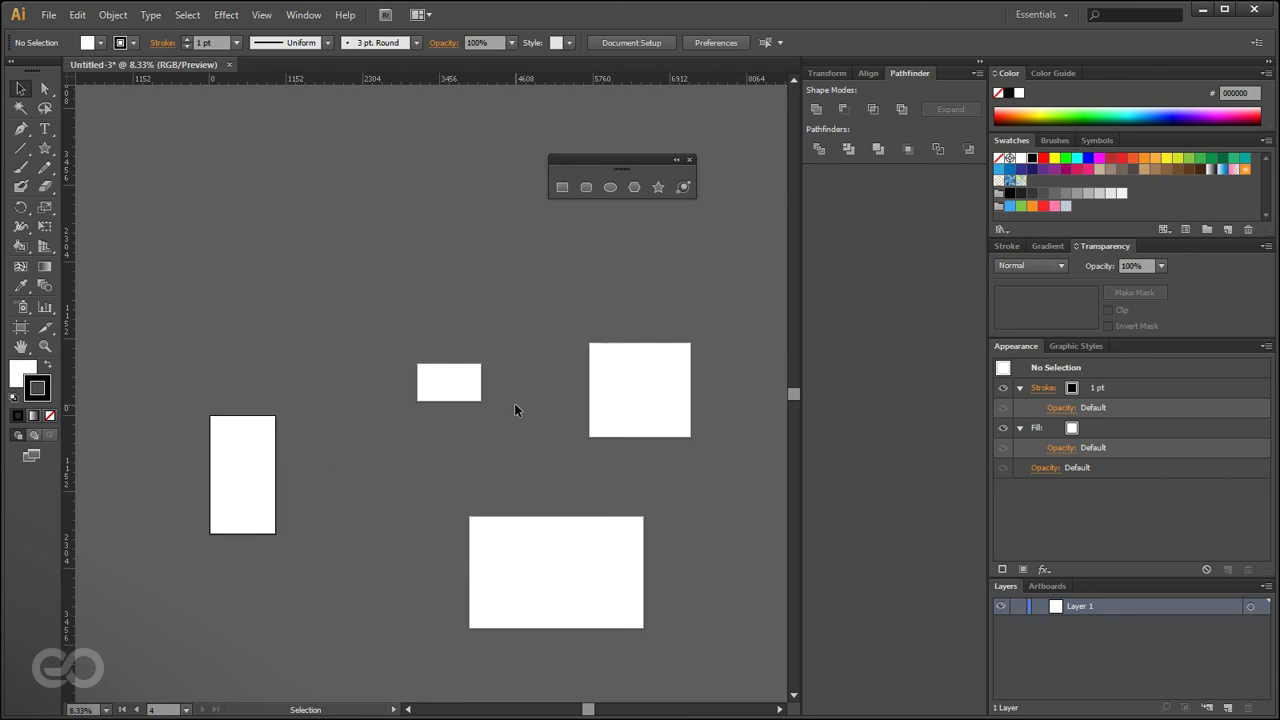
click(449, 386)
click(600, 428)
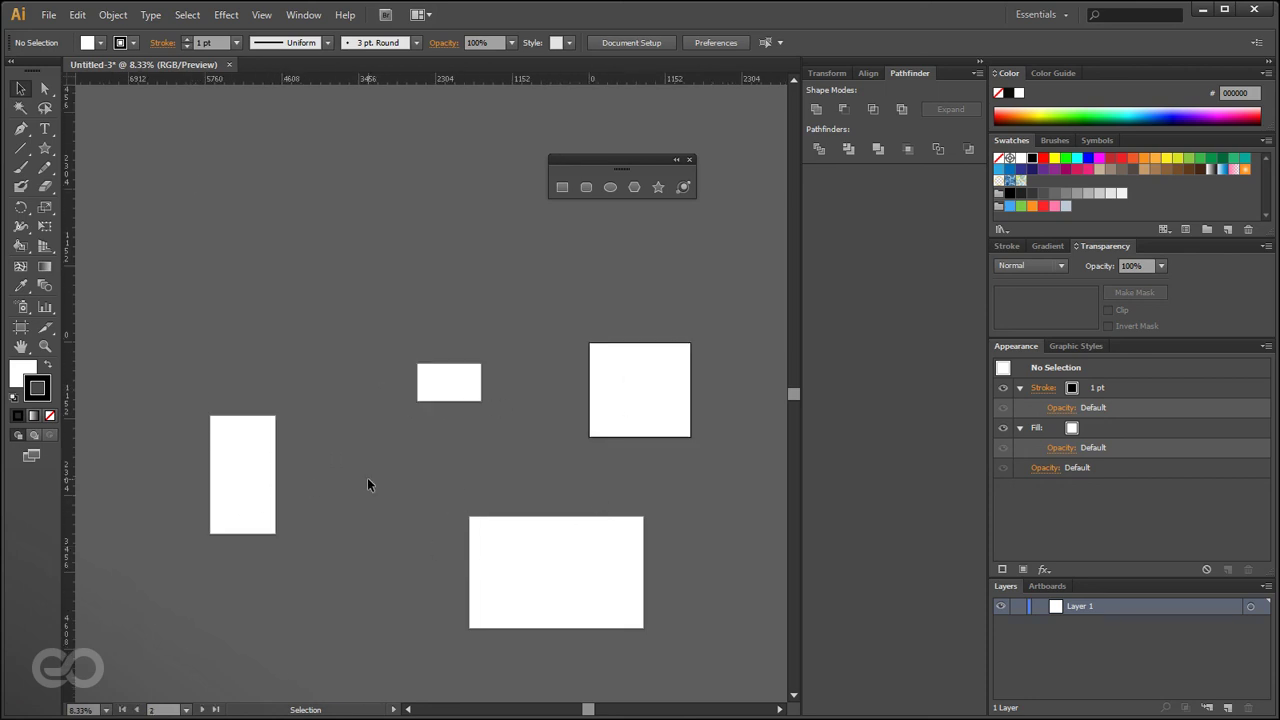
- Change to global rulers and move their origin to the empty canvas above the tall left artboard
right_click(158, 74)
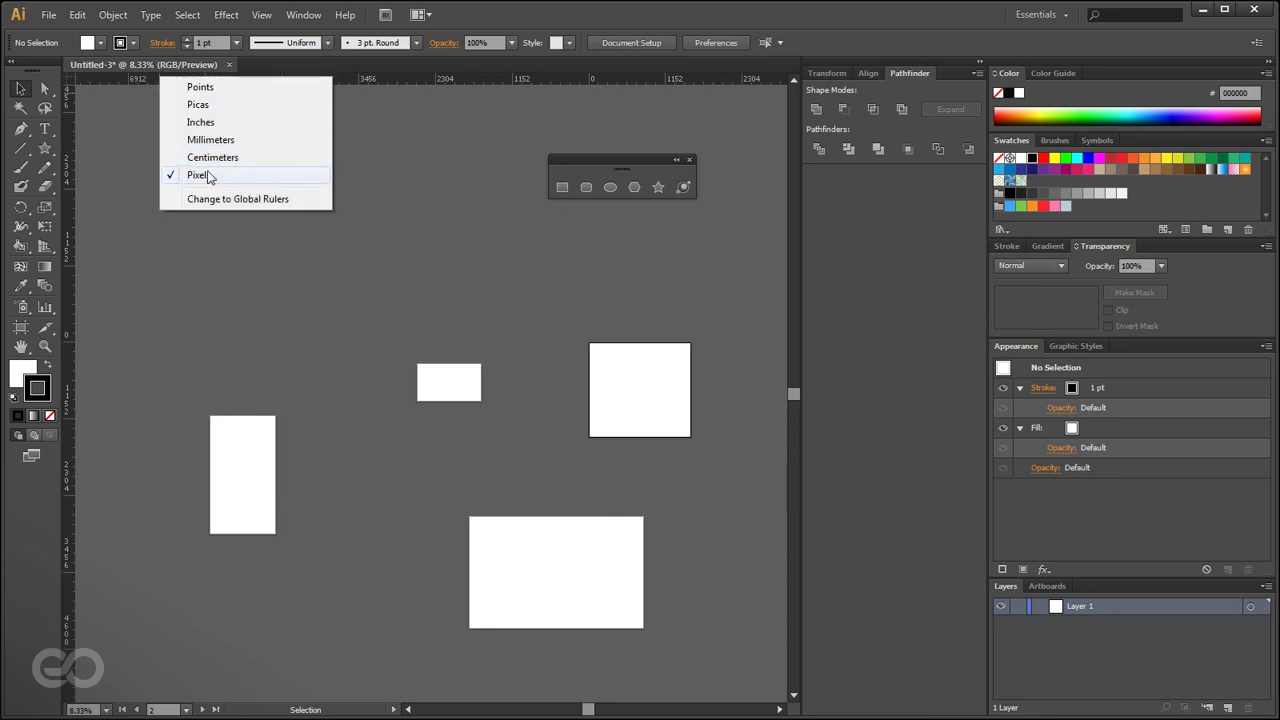
click(182, 200)
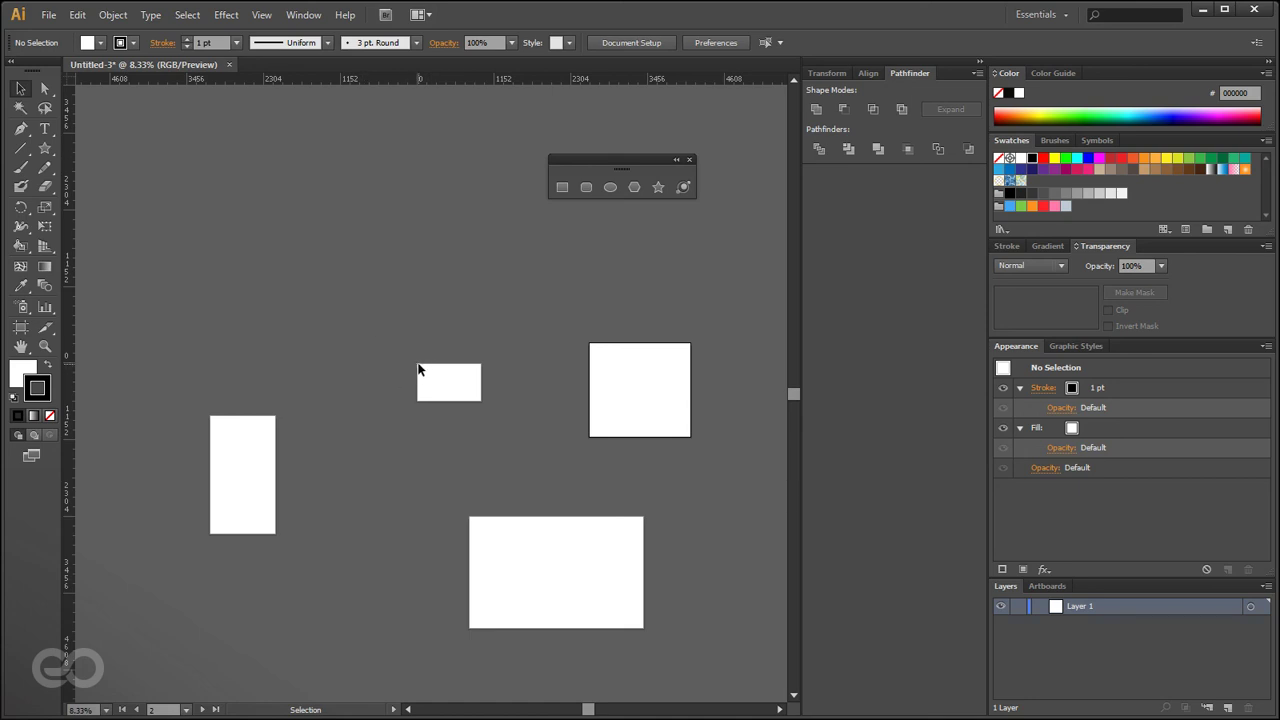
drag(67, 83, 220, 183)
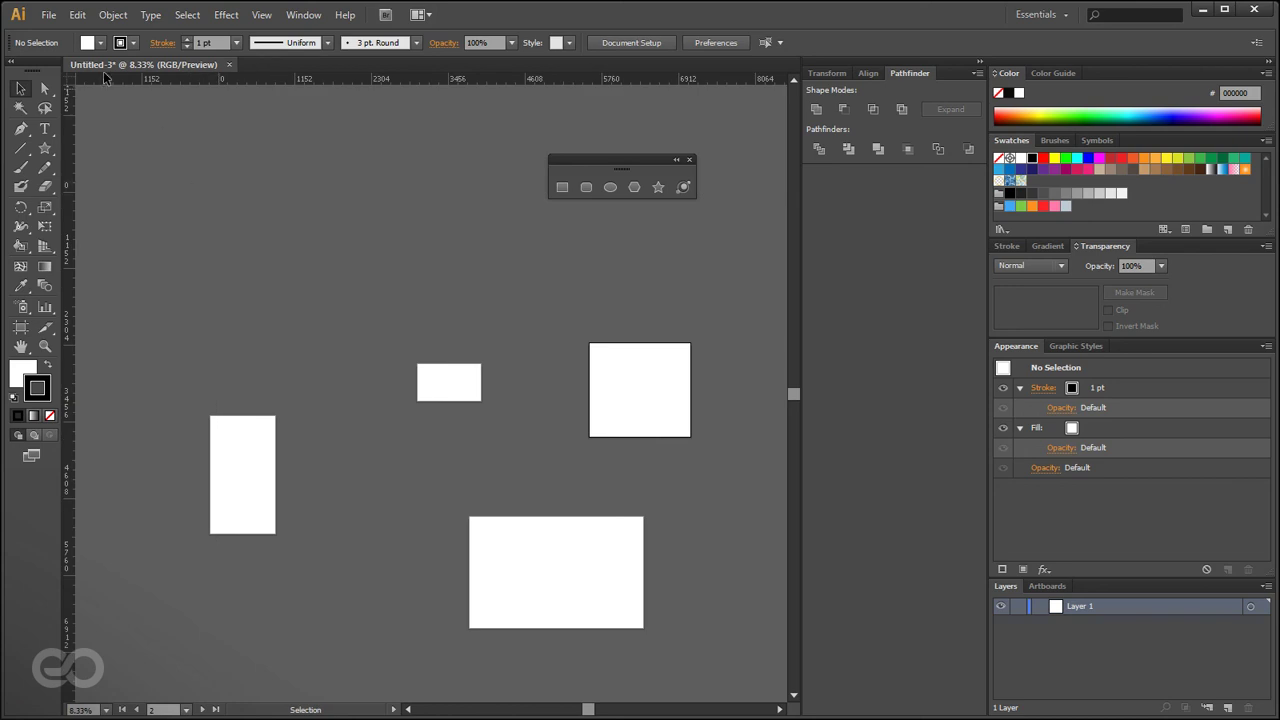
- Change the rulers back from global to artboard rulers
right_click(271, 83)
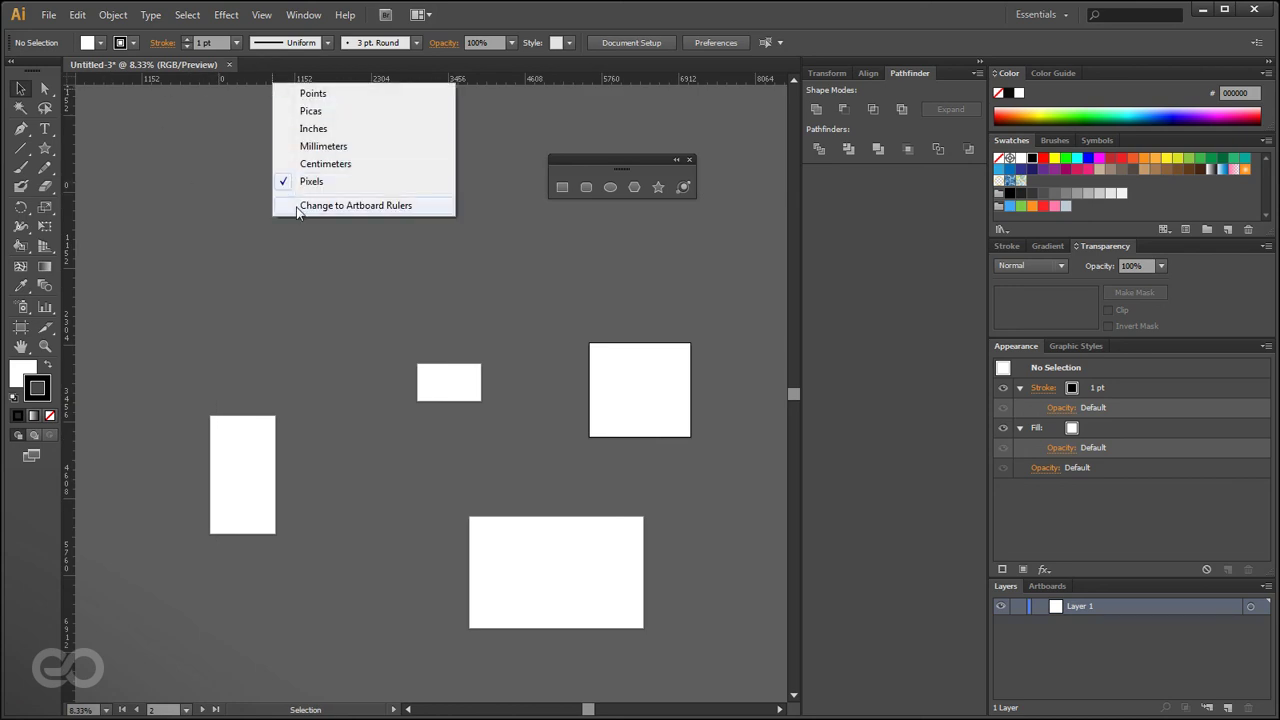
click(371, 206)
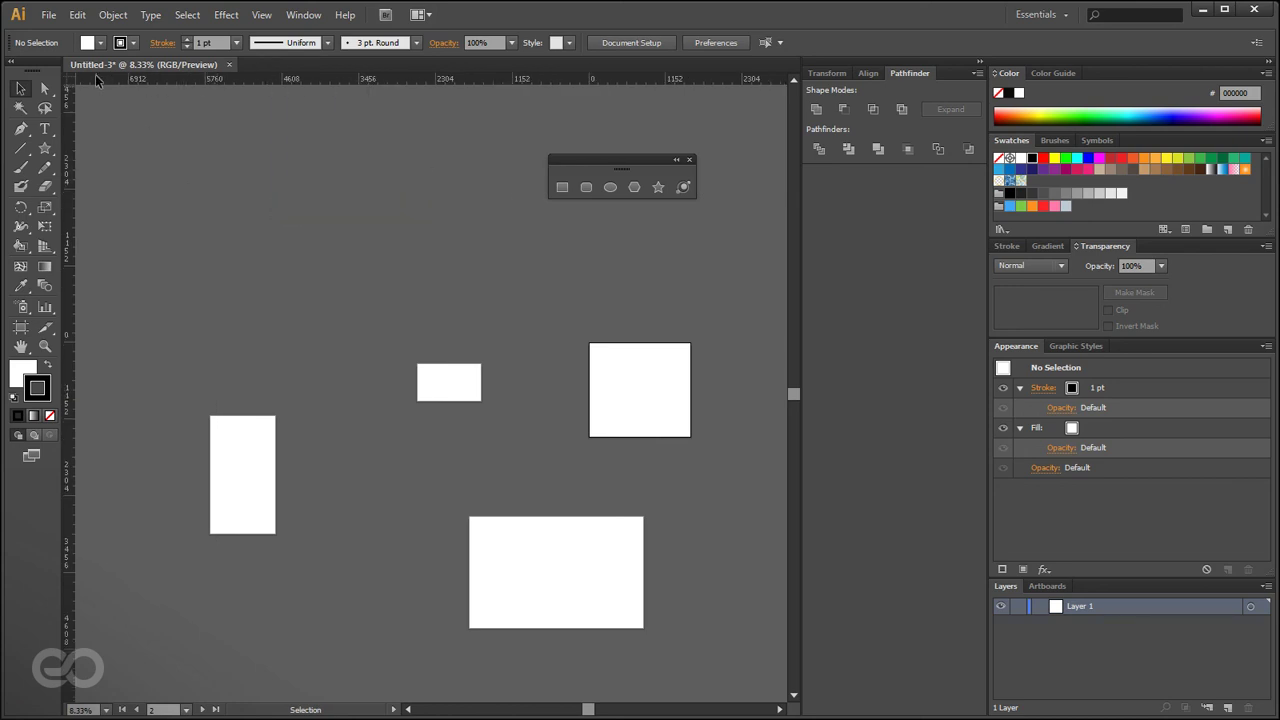
scroll(163, 417, down, 2)
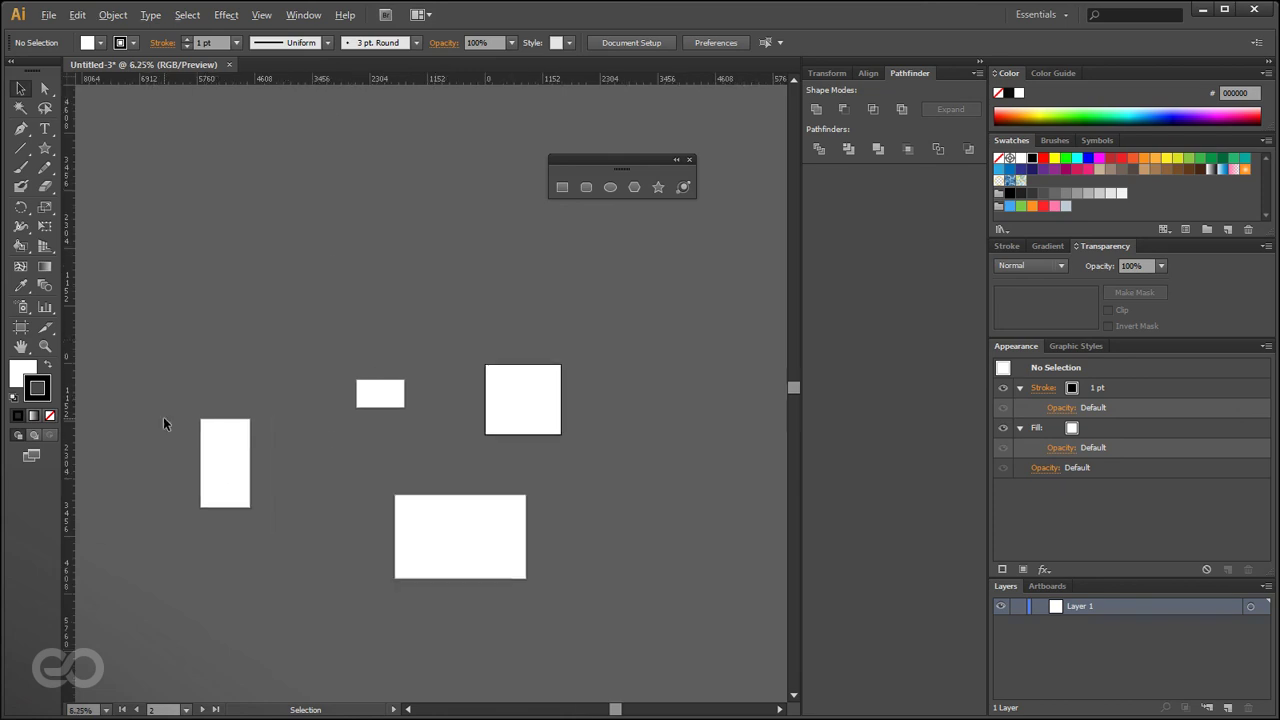
scroll(600, 452, up, 1)
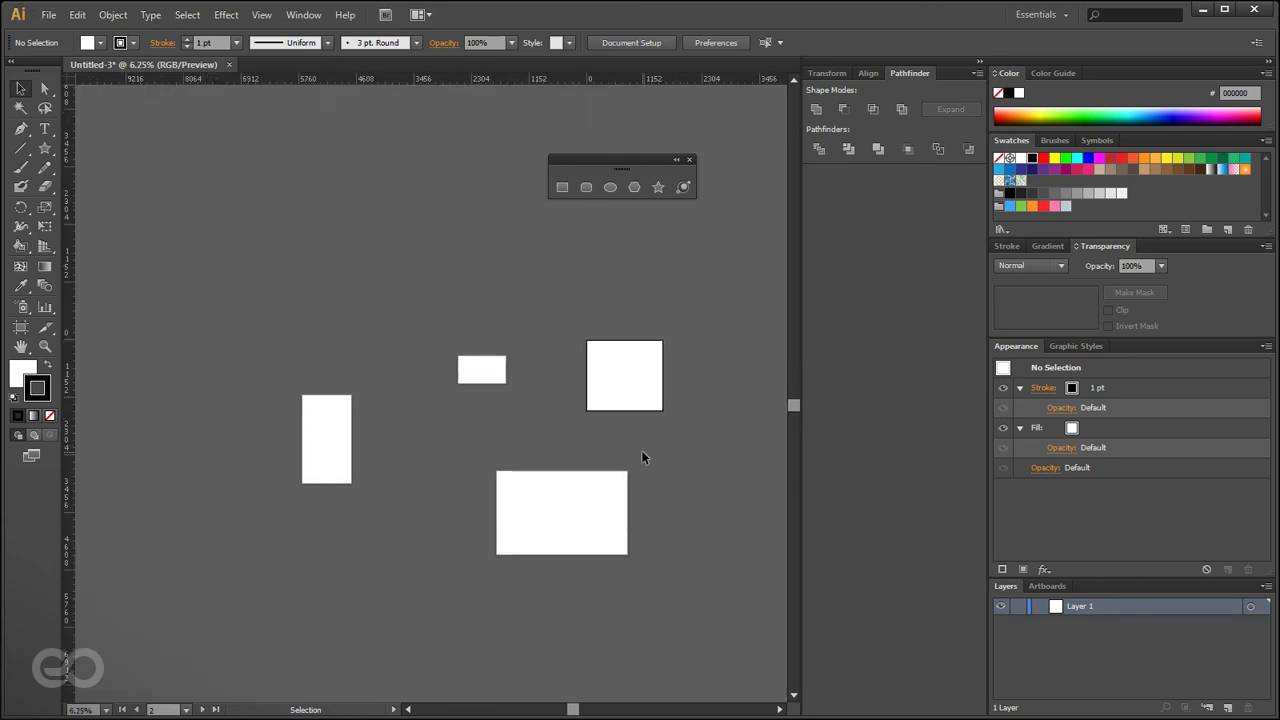
scroll(641, 450, up, 1)
scroll(389, 450, up, 1)
scroll(190, 396, down, 1)
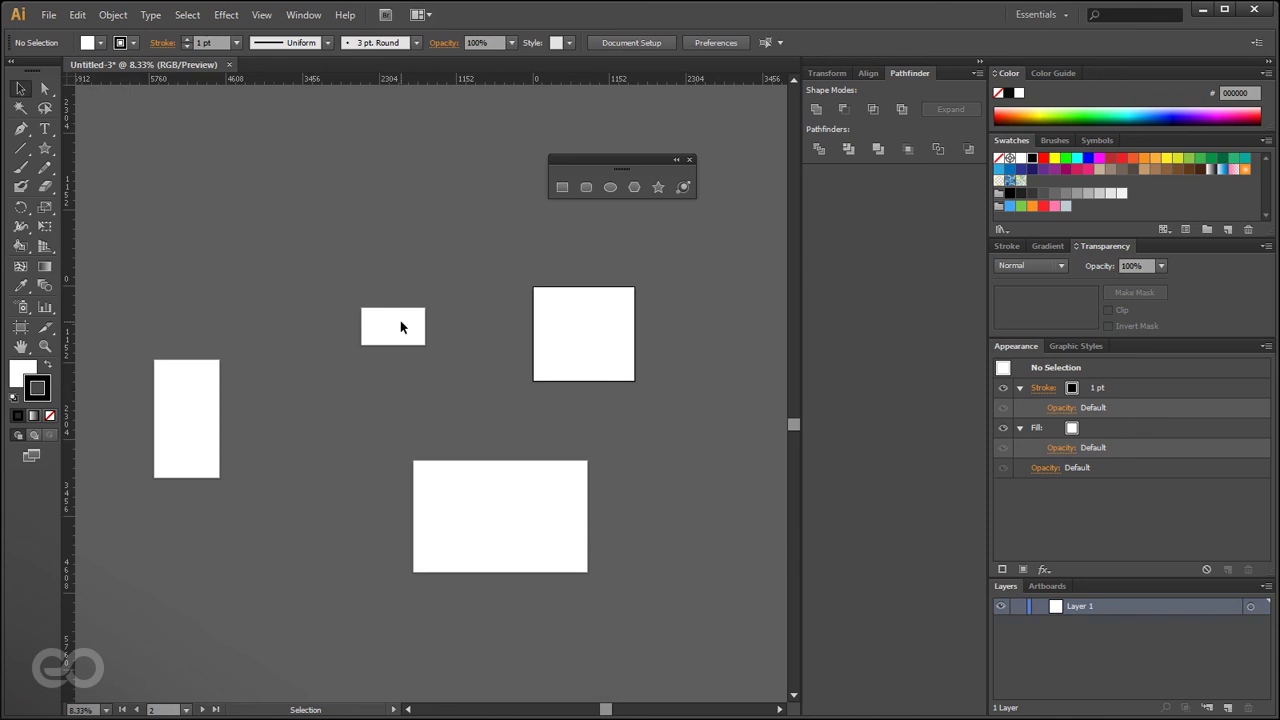
- Place vertical guides near the first artboard's left side and at about X 416 px, and horizontal guides near mid-height and at about Y 145 px
scroll(395, 320, up, 1)
scroll(330, 297, up, 1)
scroll(504, 345, up, 1)
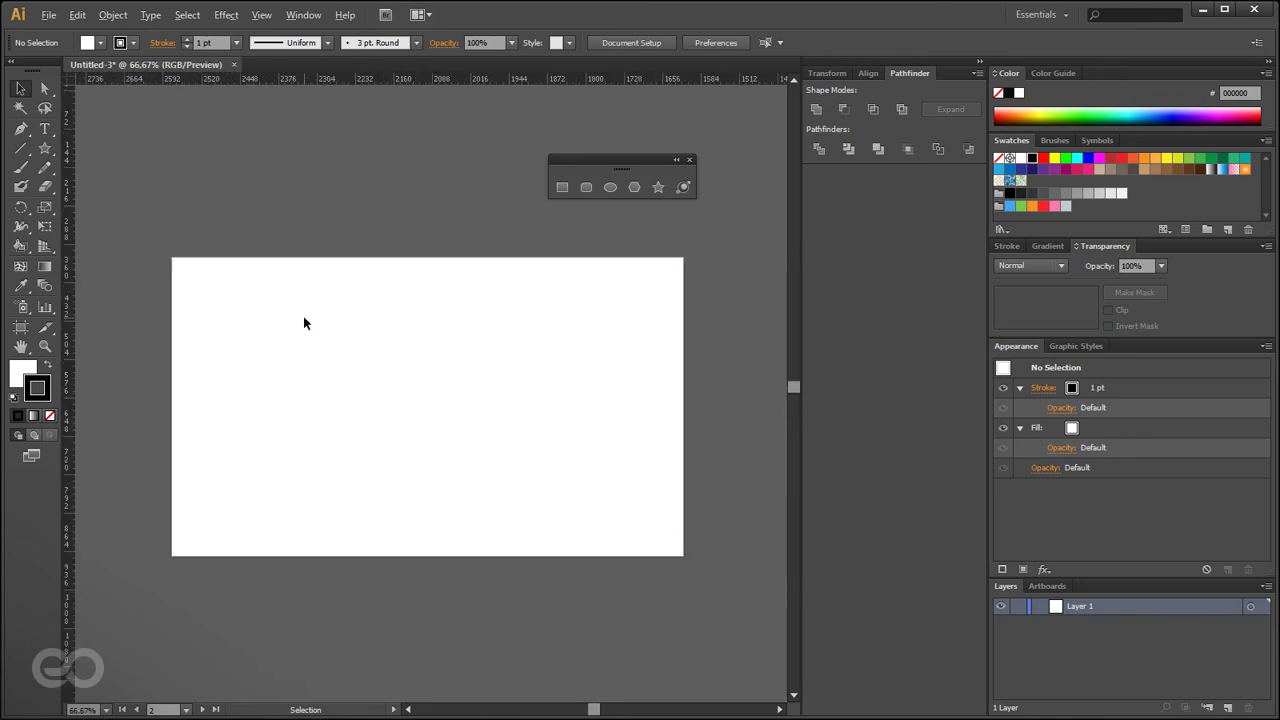
scroll(265, 303, up, 1)
scroll(183, 314, down, 1)
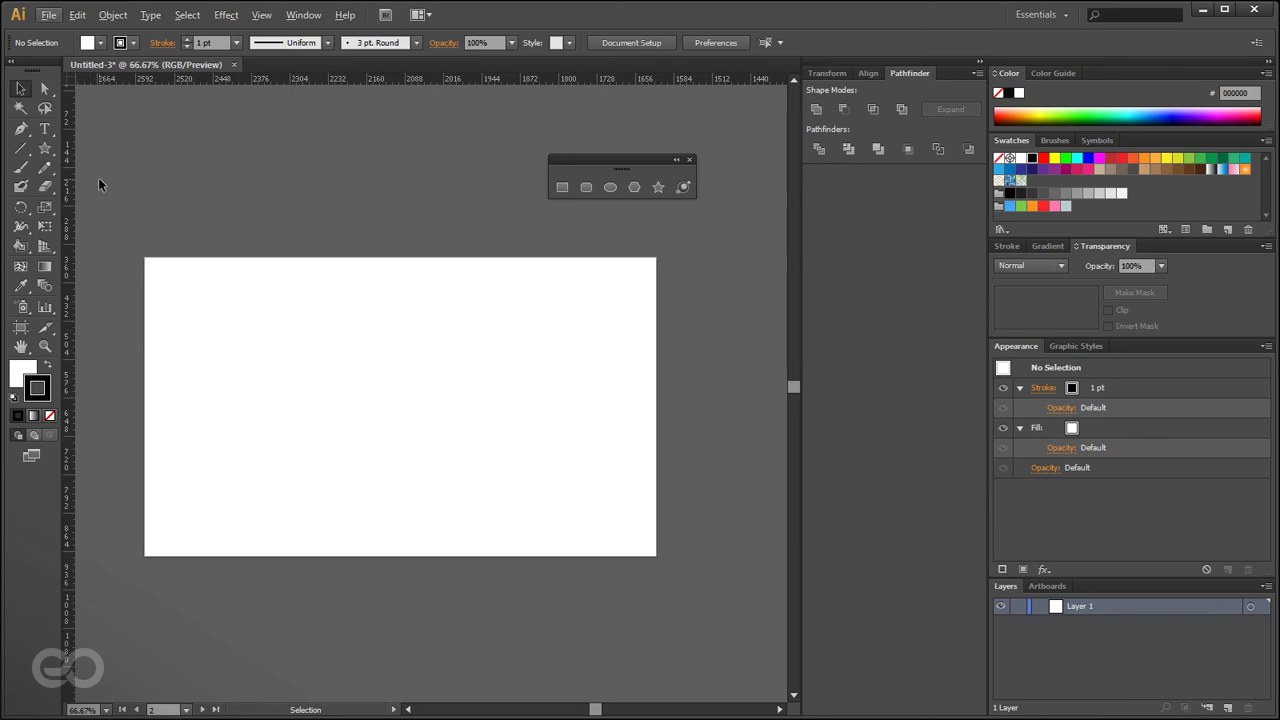
mouse_move(75, 205)
mouse_down()
mouse_move(237, 417)
mouse_move(471, 423)
mouse_move(183, 388)
mouse_move(209, 410)
mouse_up()
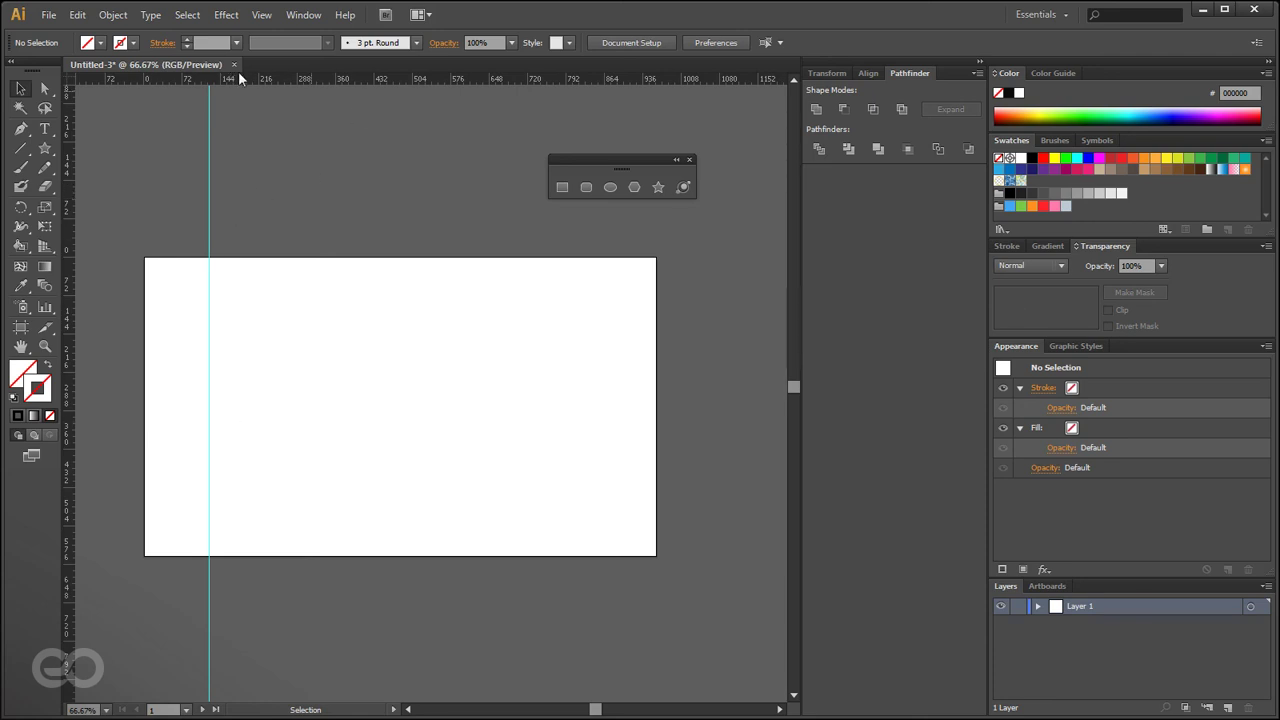
drag(352, 78, 371, 384)
click(369, 492)
drag(72, 416, 455, 461)
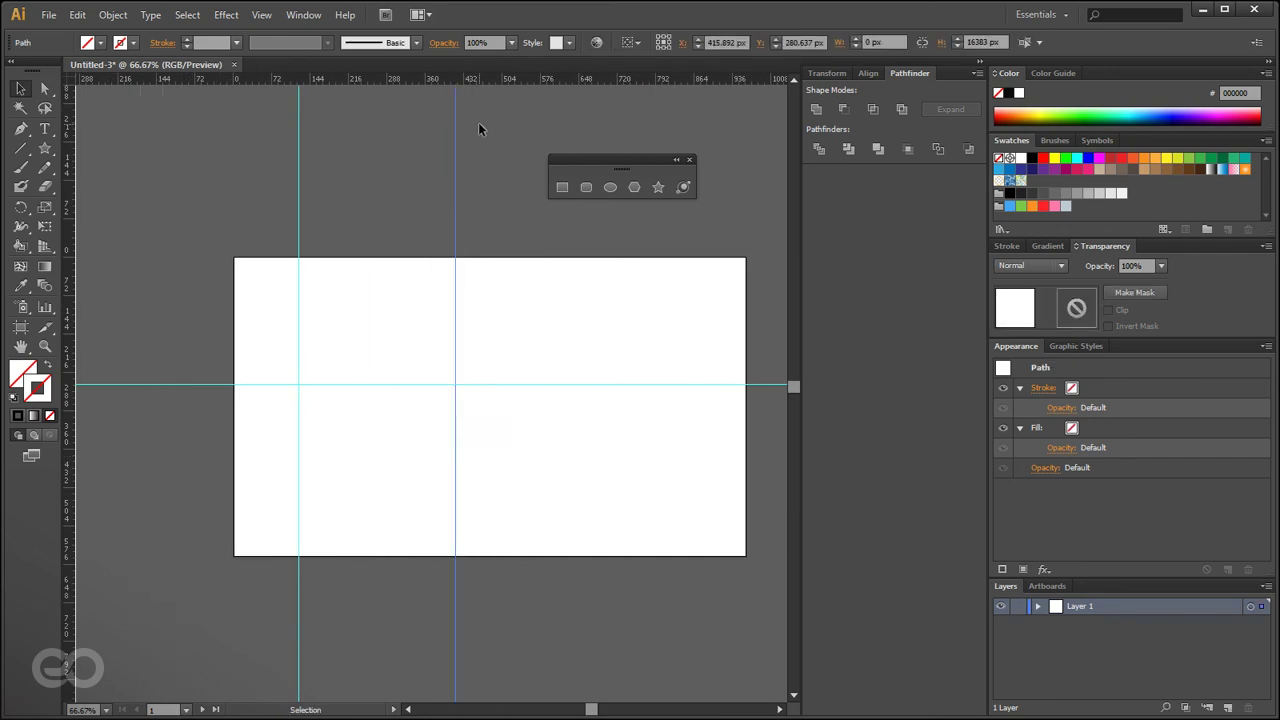
drag(487, 77, 502, 335)
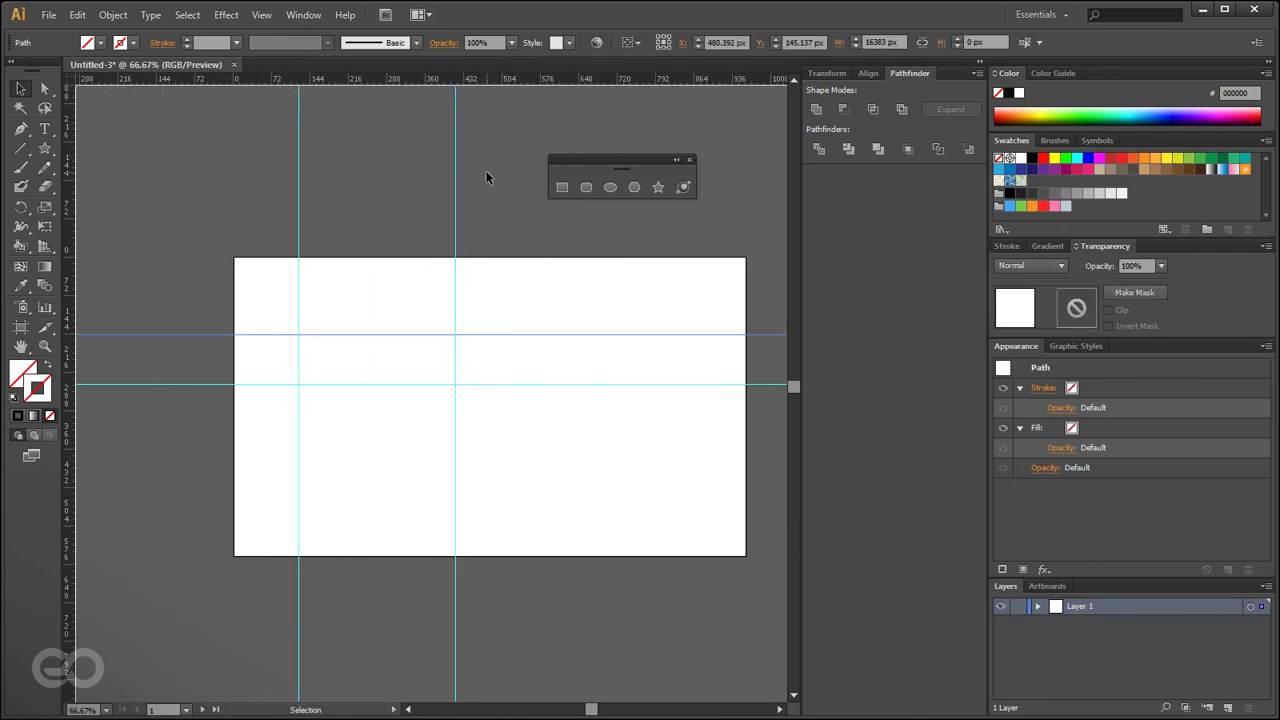
- Add a third vertical guide close to the first artboard's left edge, switching the guide's orientation while placing it, and deselect it
drag(501, 80, 499, 195)
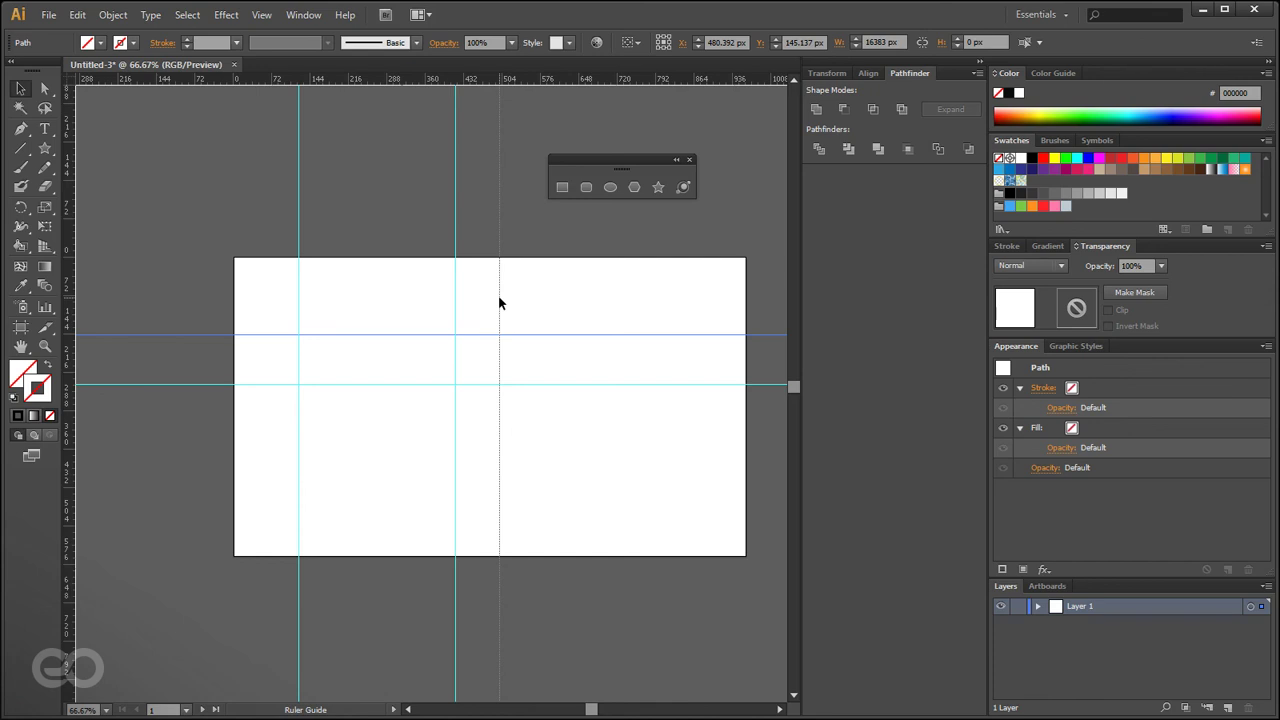
scroll(500, 265, up, 5)
drag(500, 77, 485, 465)
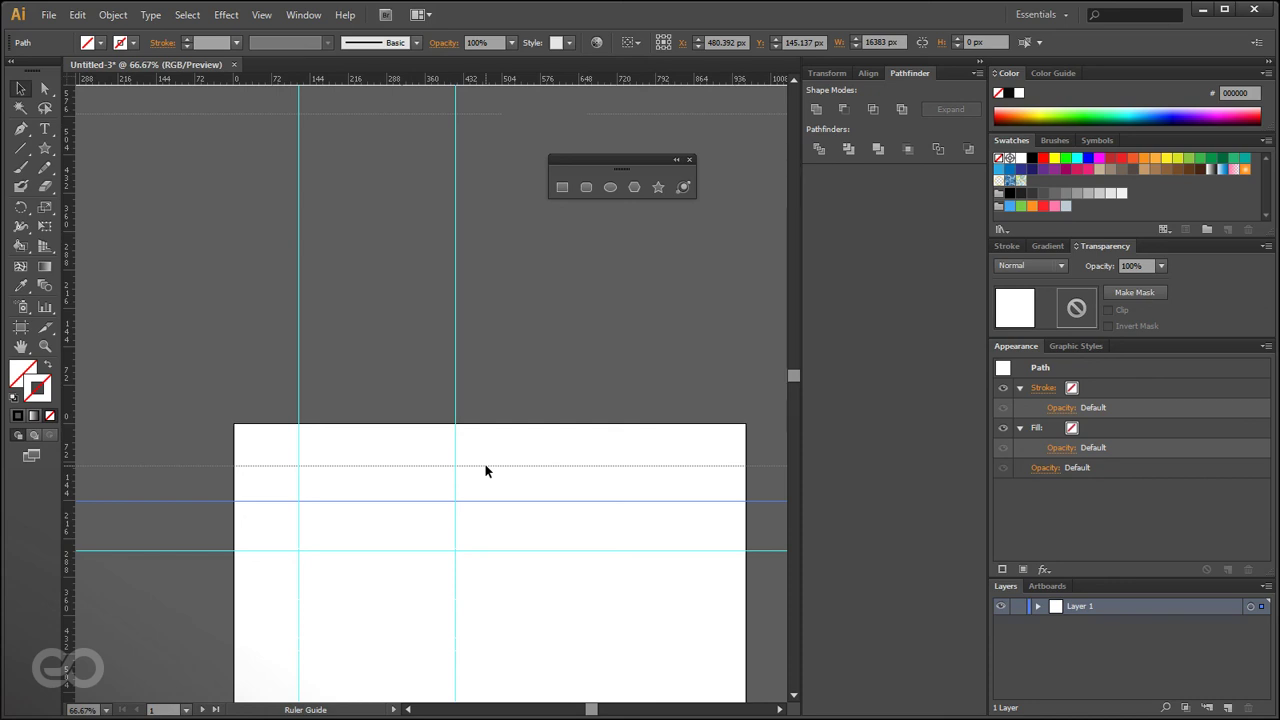
drag(485, 471, 259, 460)
key(alt)
click(331, 476)
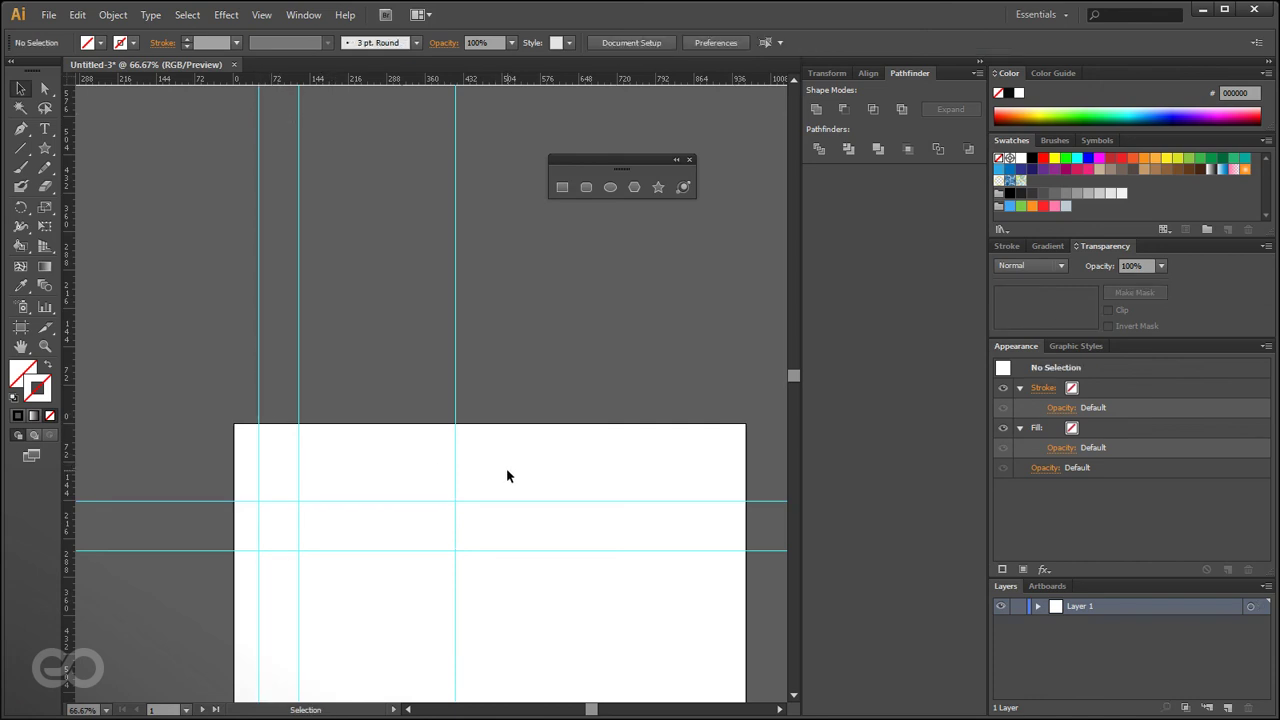
drag(448, 547, 389, 388)
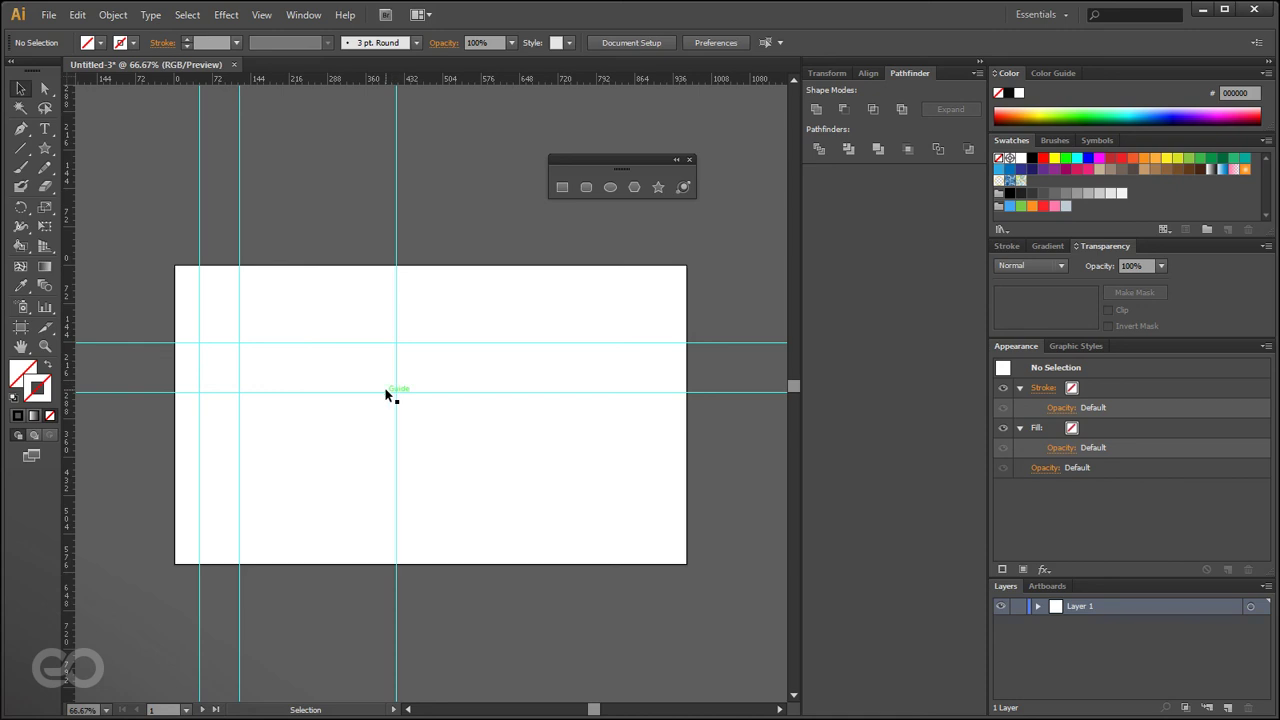
click(396, 176)
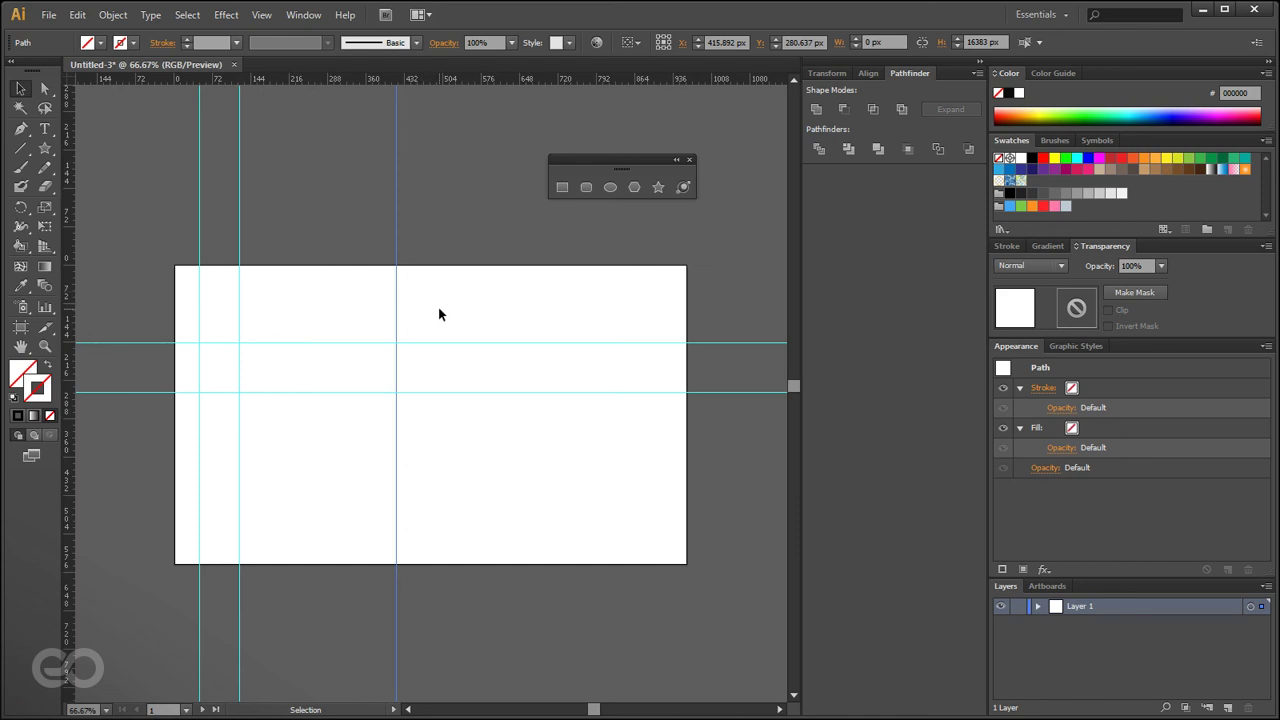
click(356, 319)
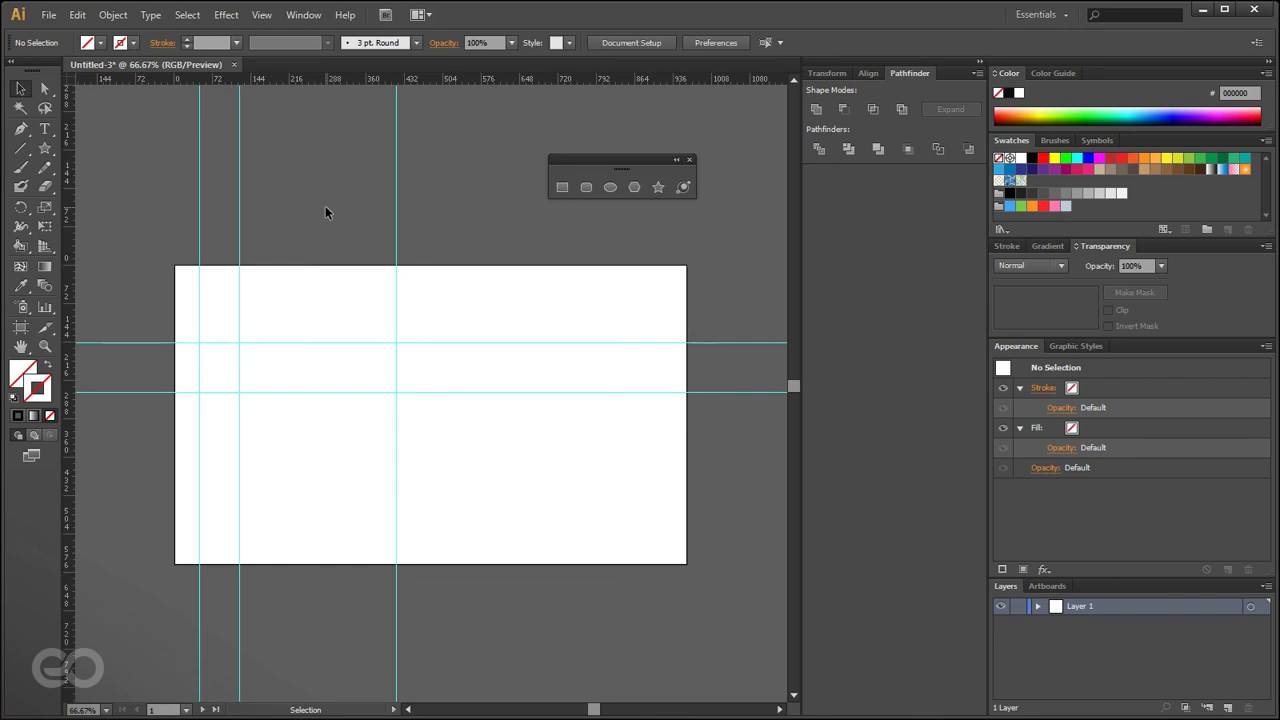
- Show the document grid and turn on Snap to Grid, with the Pen tool active
click(262, 16)
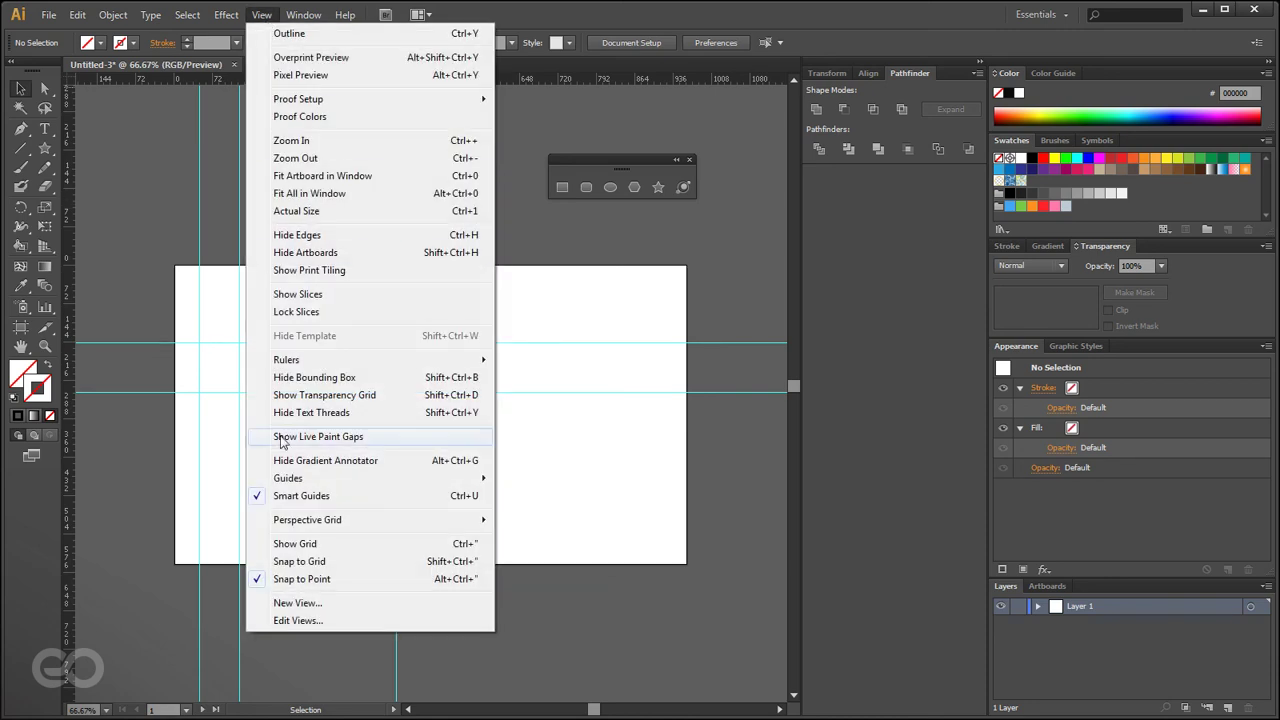
click(343, 553)
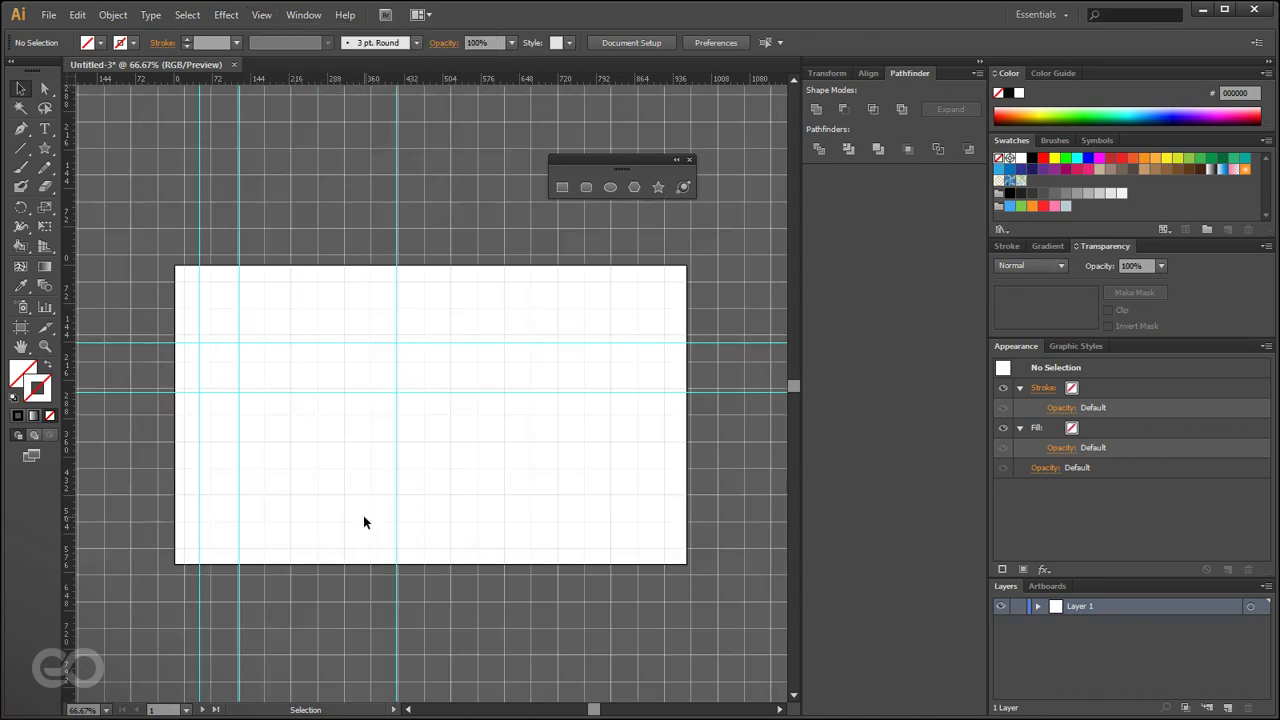
scroll(285, 408, down, 5)
scroll(278, 408, up, 6)
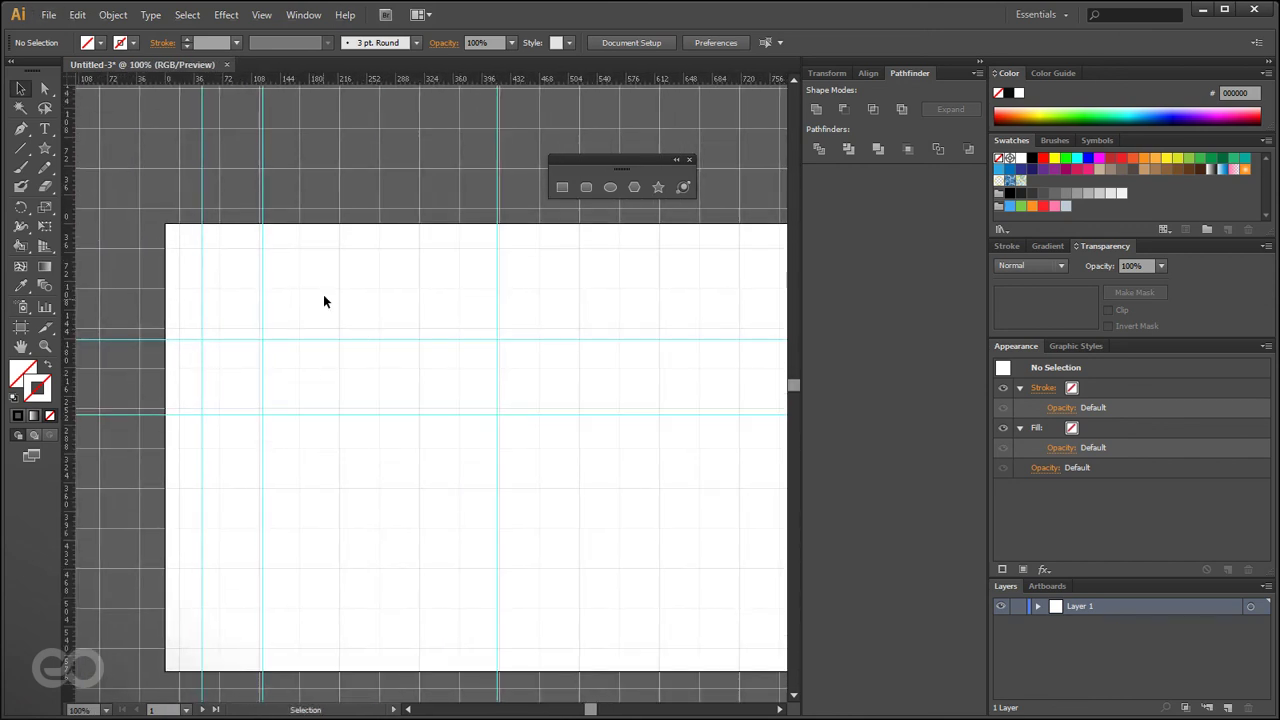
click(20, 128)
click(261, 14)
click(290, 562)
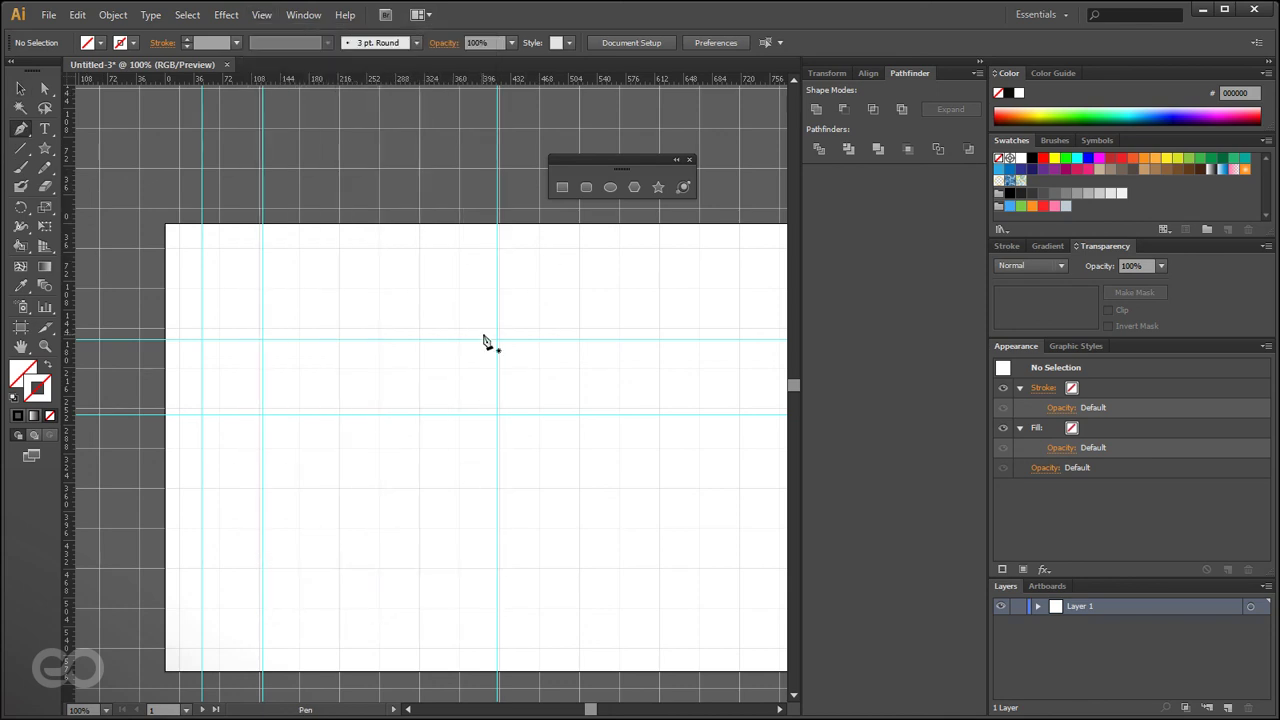
- Draw a closed eight-point straight-sided path, about 200 by 100 px, on grid intersections in the artboard's upper area right of the guides
click(539, 247)
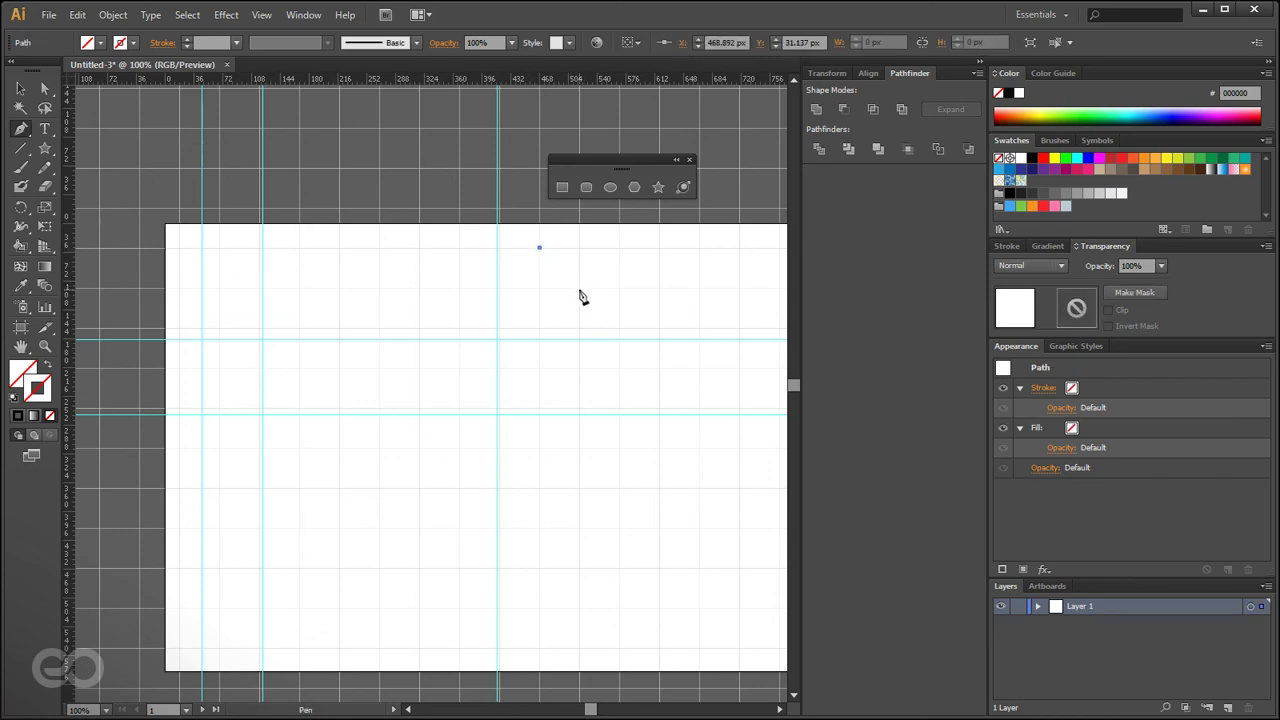
click(579, 287)
click(619, 287)
click(659, 247)
click(699, 287)
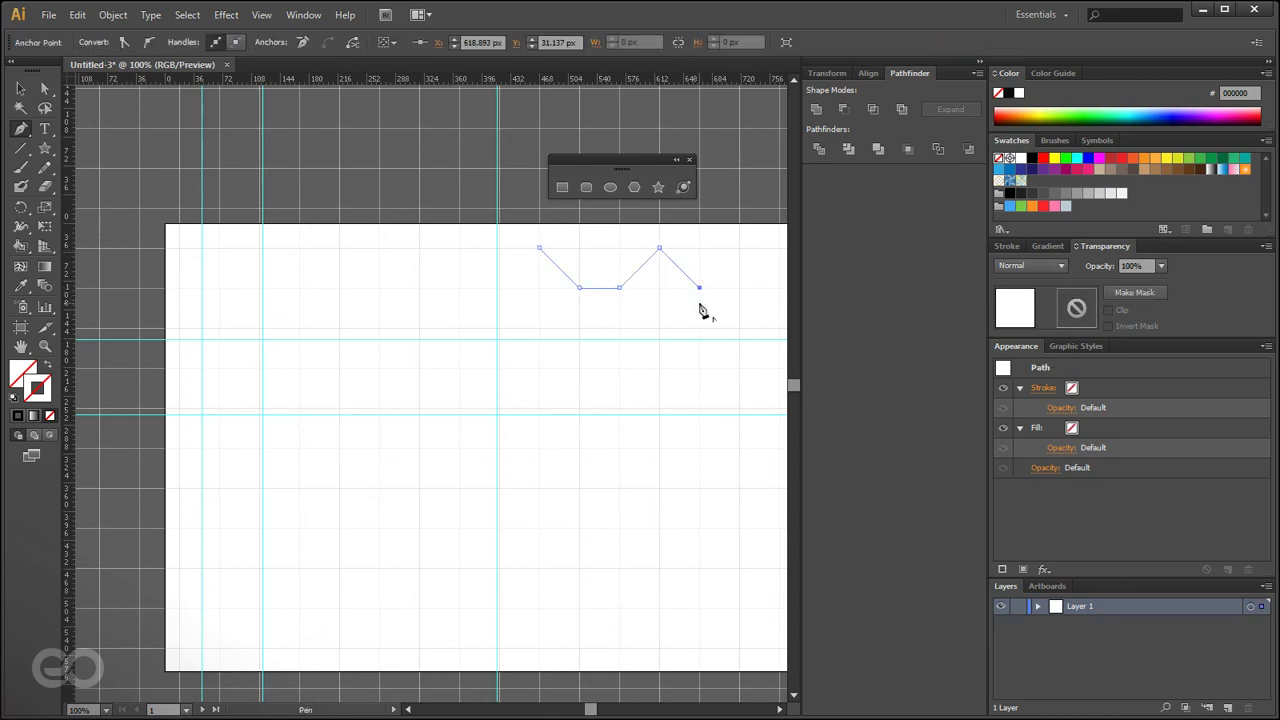
click(699, 327)
click(579, 327)
click(539, 327)
click(539, 247)
key(v)
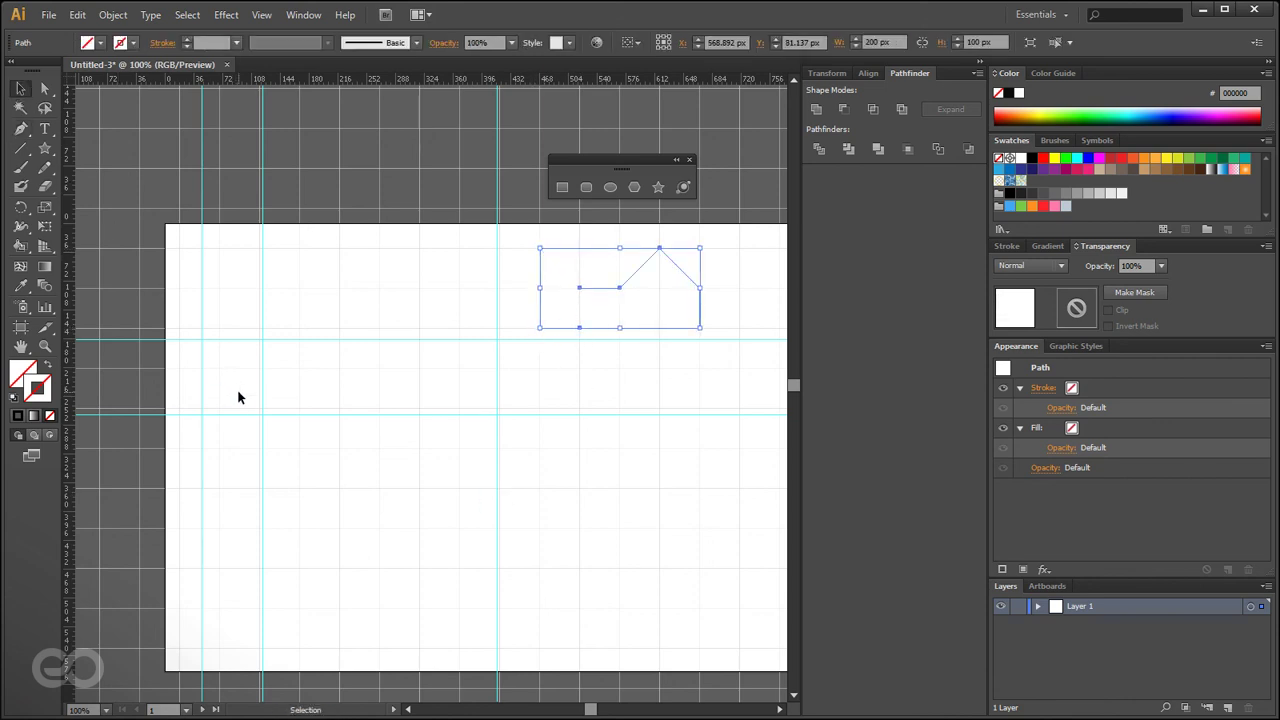
- Delete the eight-point path just drawn on the grid
click(614, 314)
click(620, 289)
key(Delete)
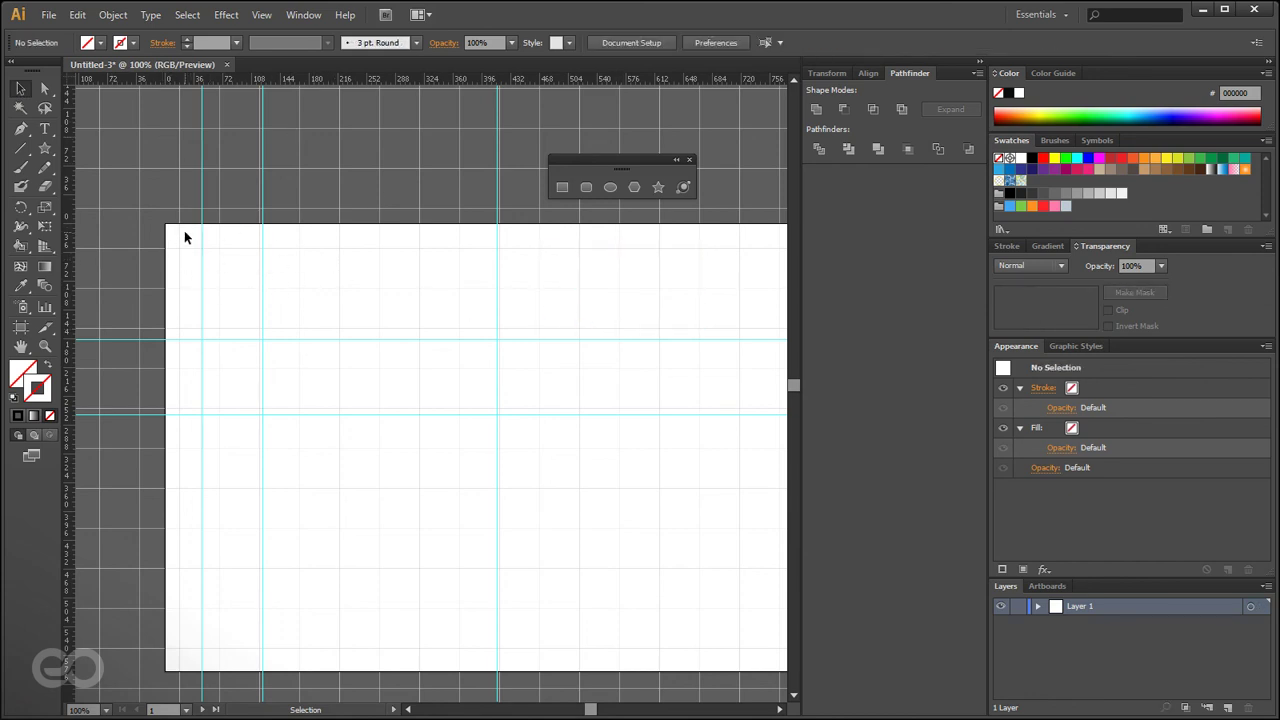
- Set the grid subdivisions to 0 in the Guides & Grid preferences
click(77, 14)
mouse_move(313, 508)
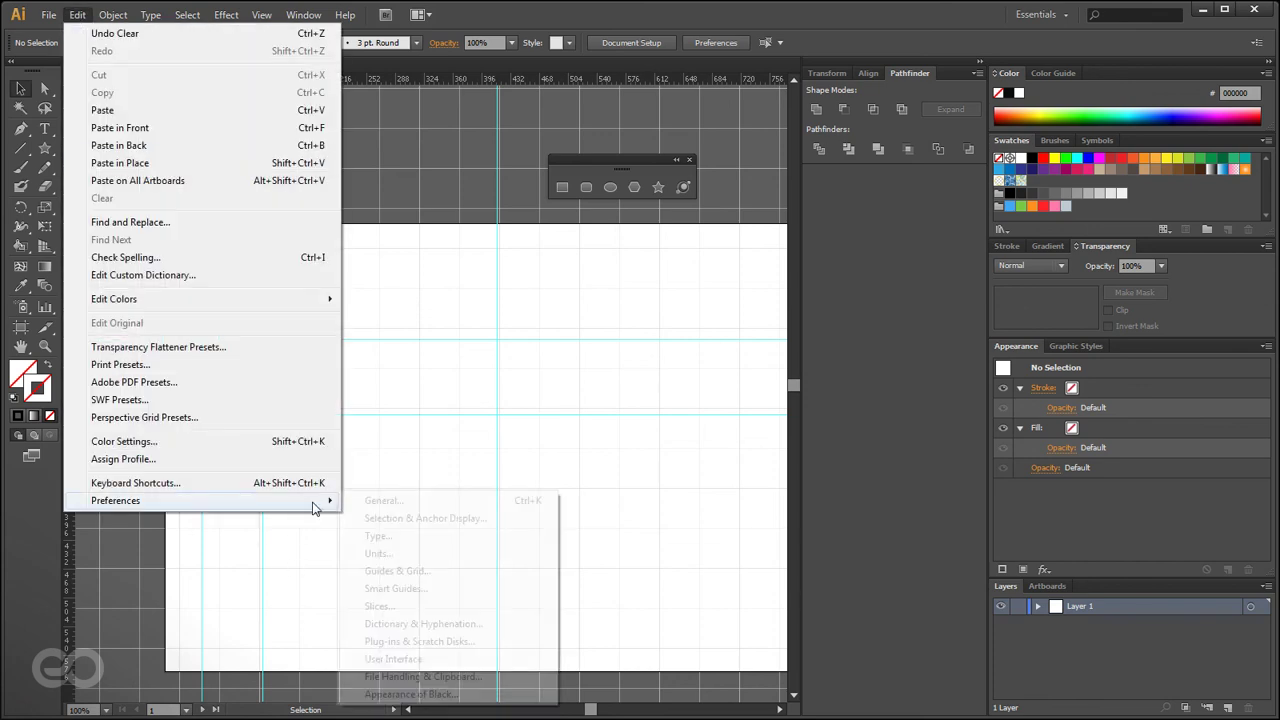
click(461, 570)
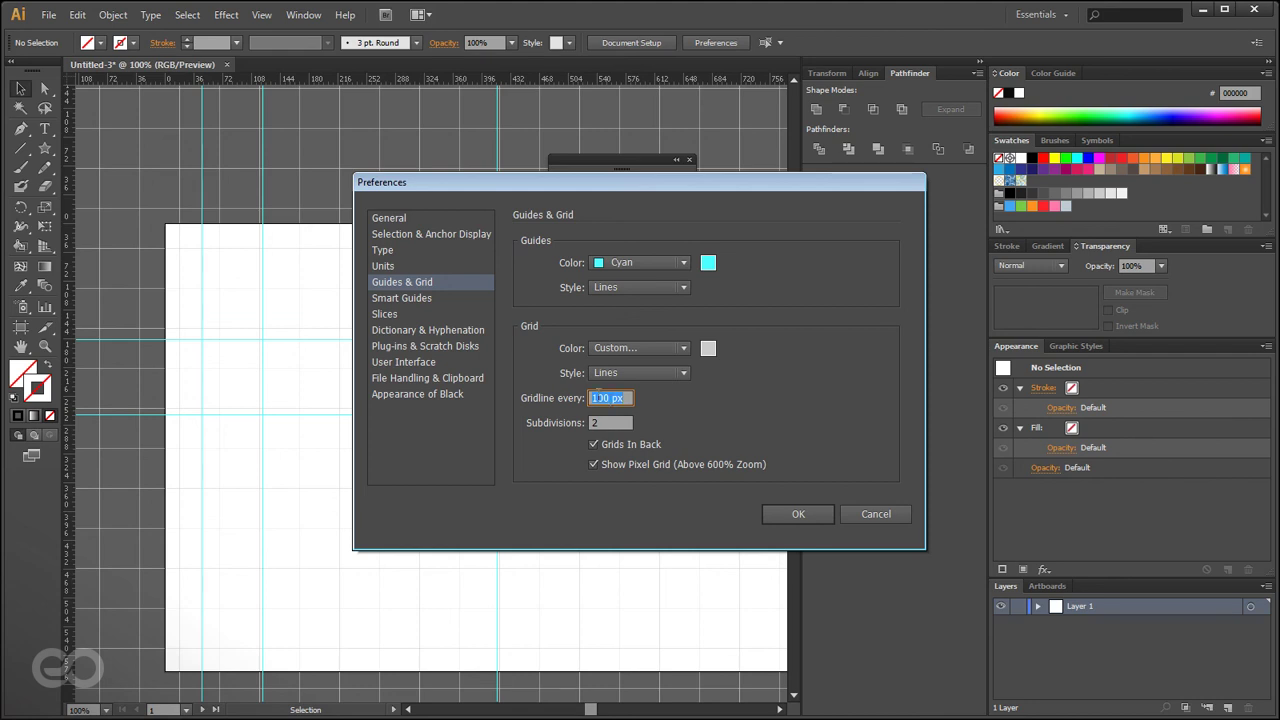
click(607, 398)
drag(609, 398, 576, 397)
key(Tab)
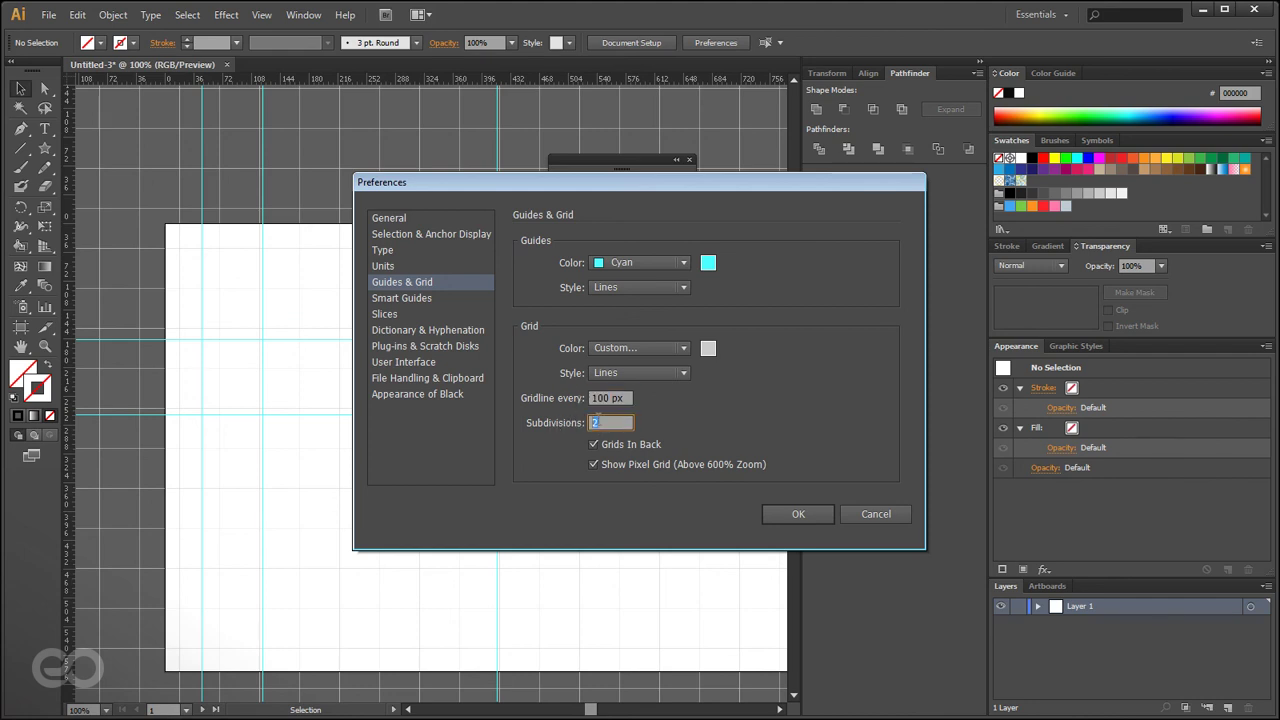
text(0)
click(800, 514)
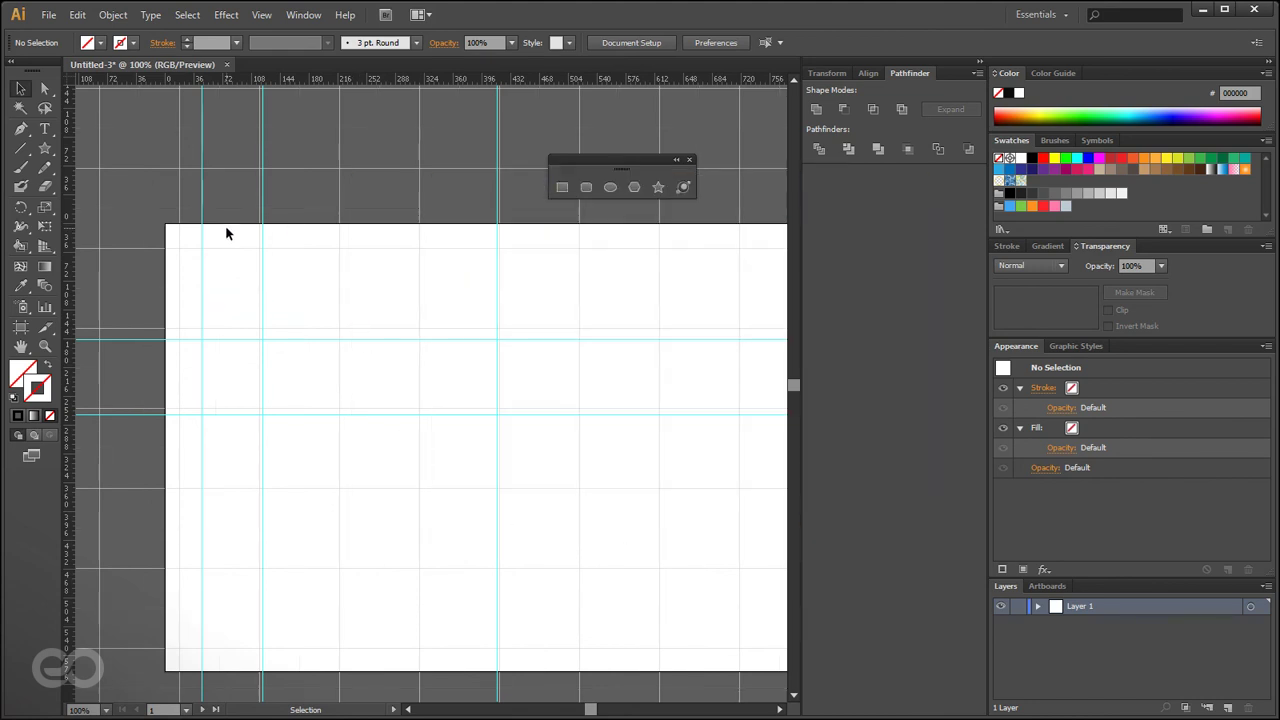
- Change to global rulers and place the ruler origin on the artboard's upper-left corner
scroll(117, 178, up, 2)
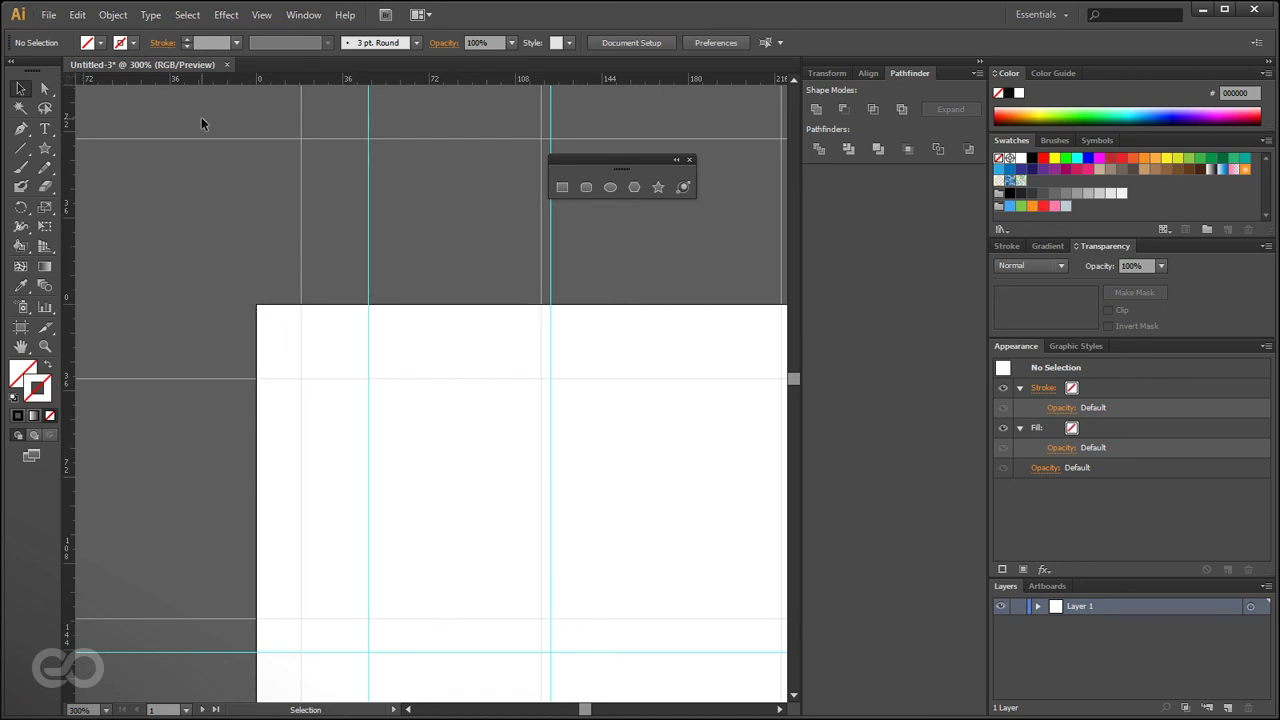
drag(67, 76, 257, 302)
right_click(270, 77)
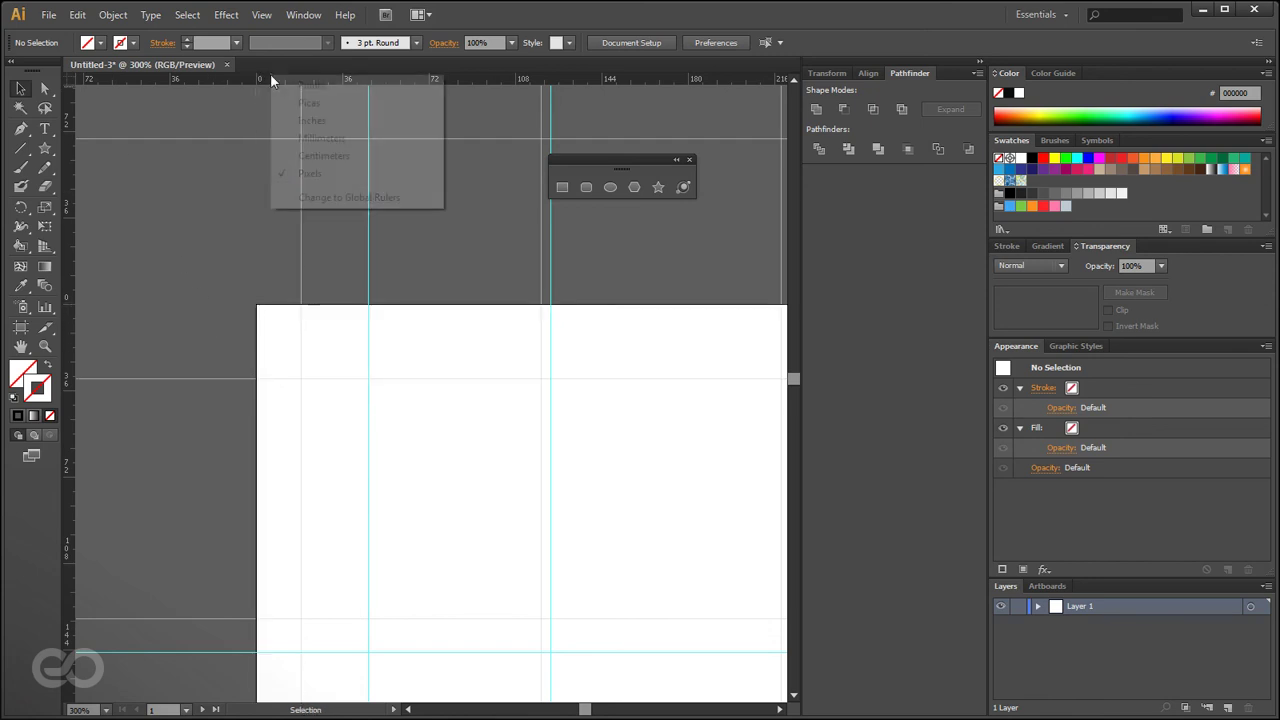
click(306, 197)
drag(70, 76, 255, 304)
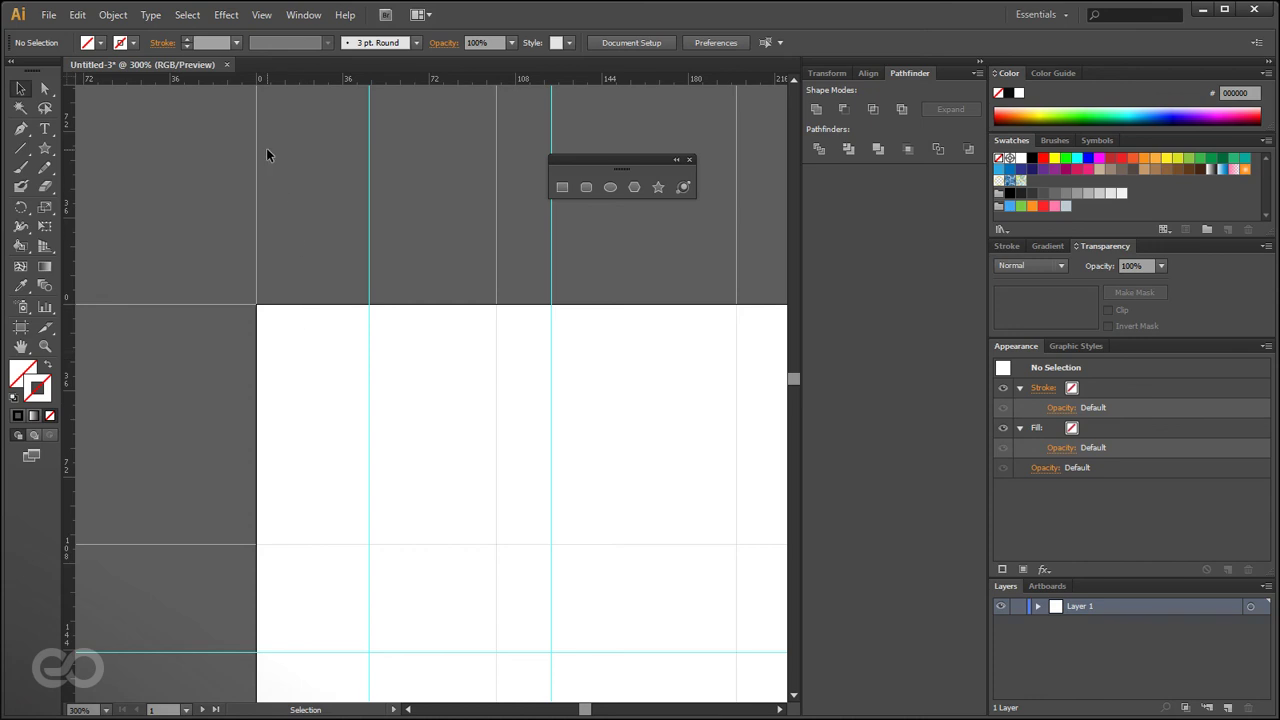
- Examine how the gridlines line up with the rulers and the artboard at different zoom levels
scroll(174, 312, up, 2)
scroll(301, 167, up, 4)
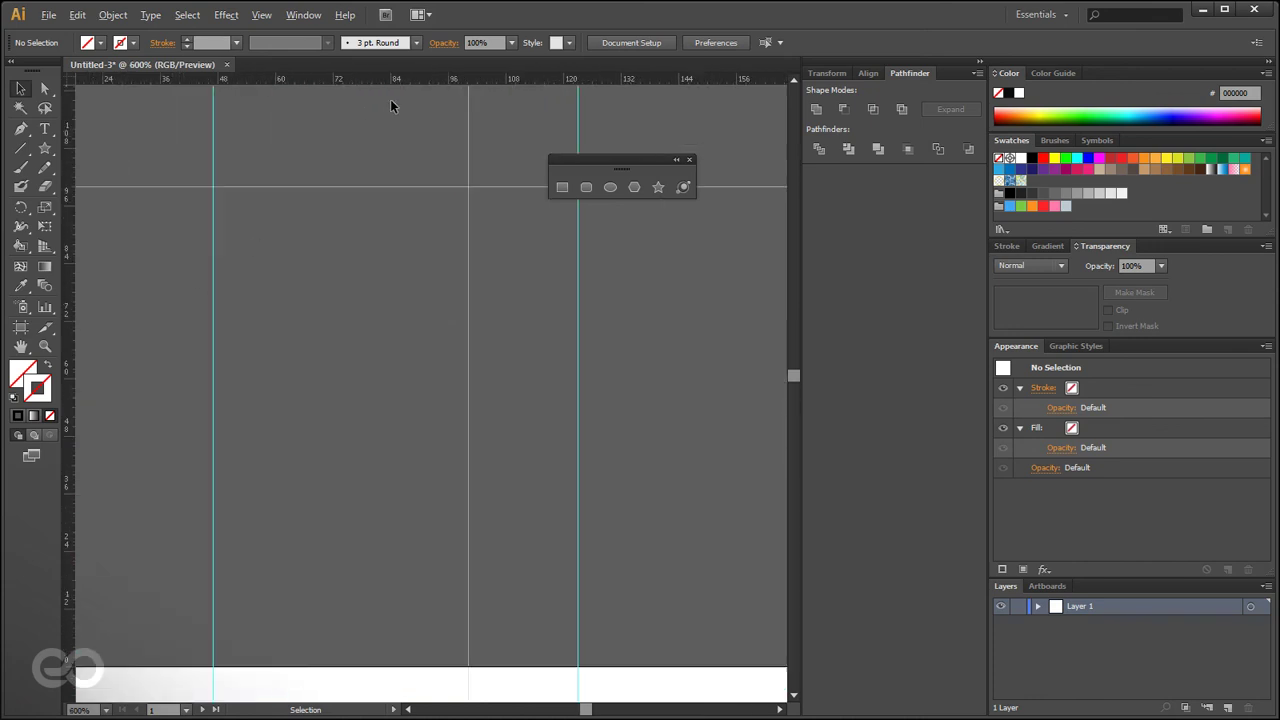
scroll(394, 308, down, 3)
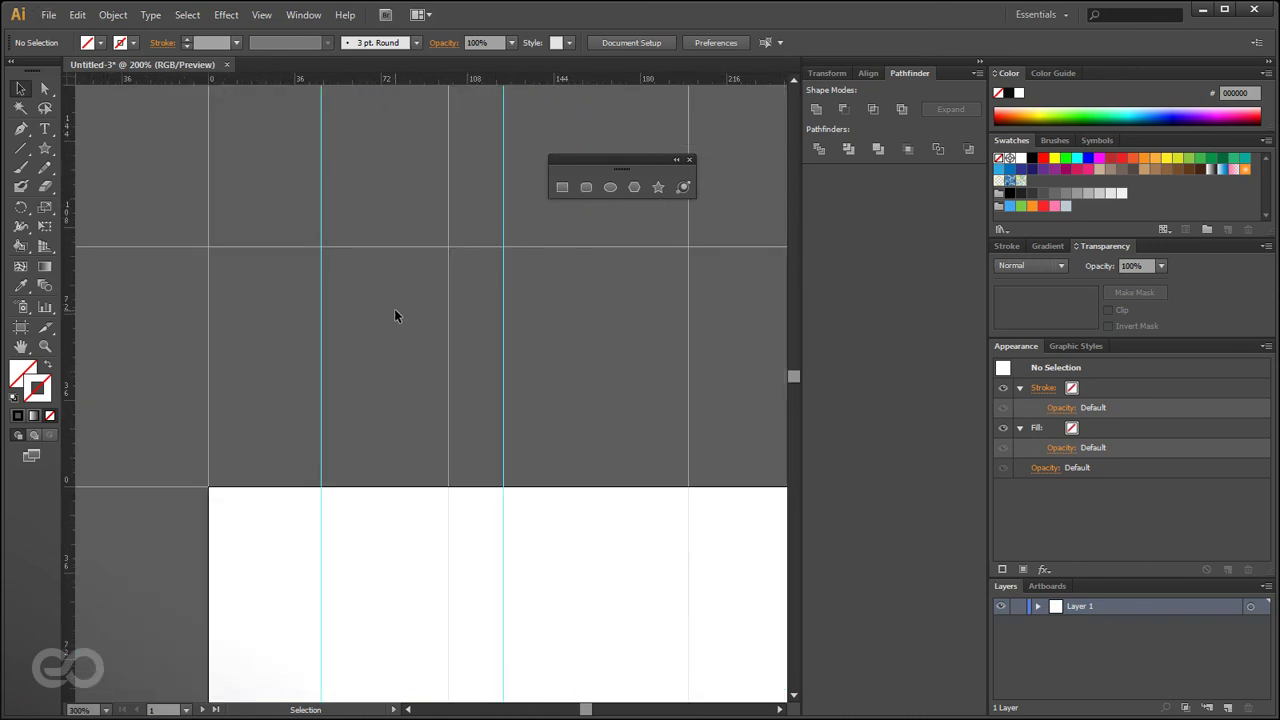
scroll(246, 201, up, 1)
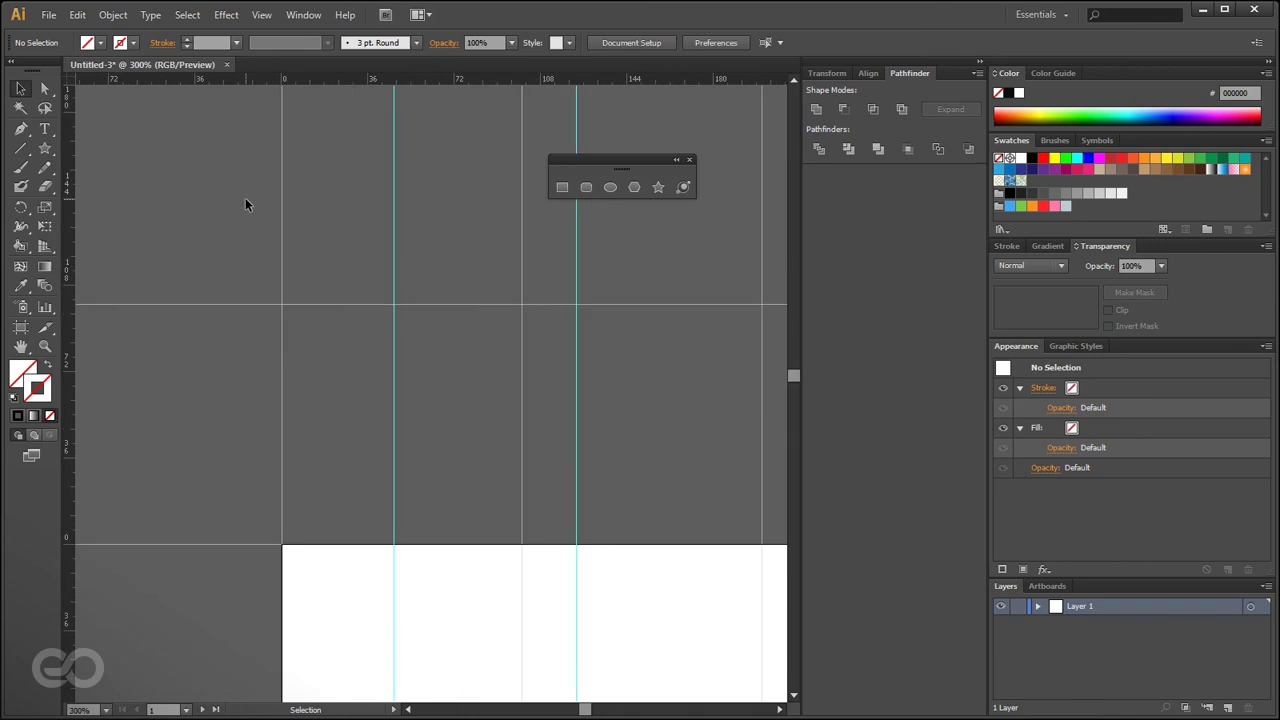
scroll(521, 100, up, 1)
scroll(521, 100, up, 4)
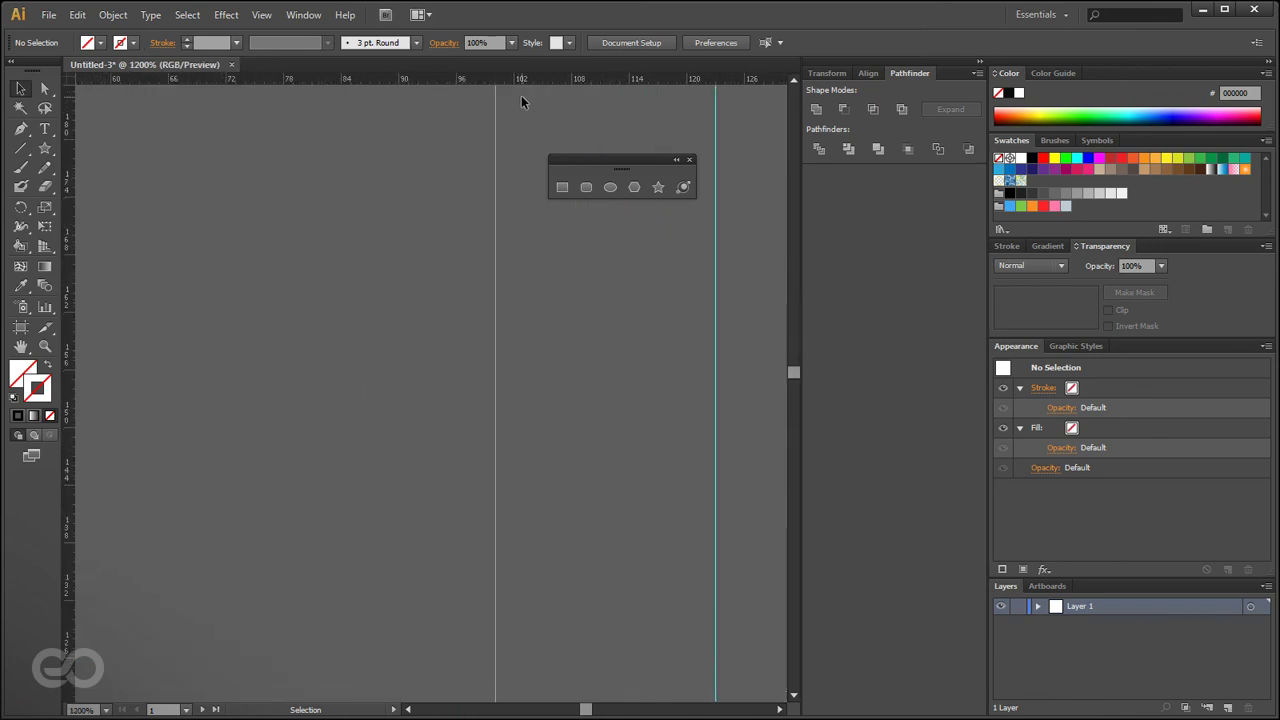
scroll(424, 160, down, 8)
scroll(118, 206, down, 3)
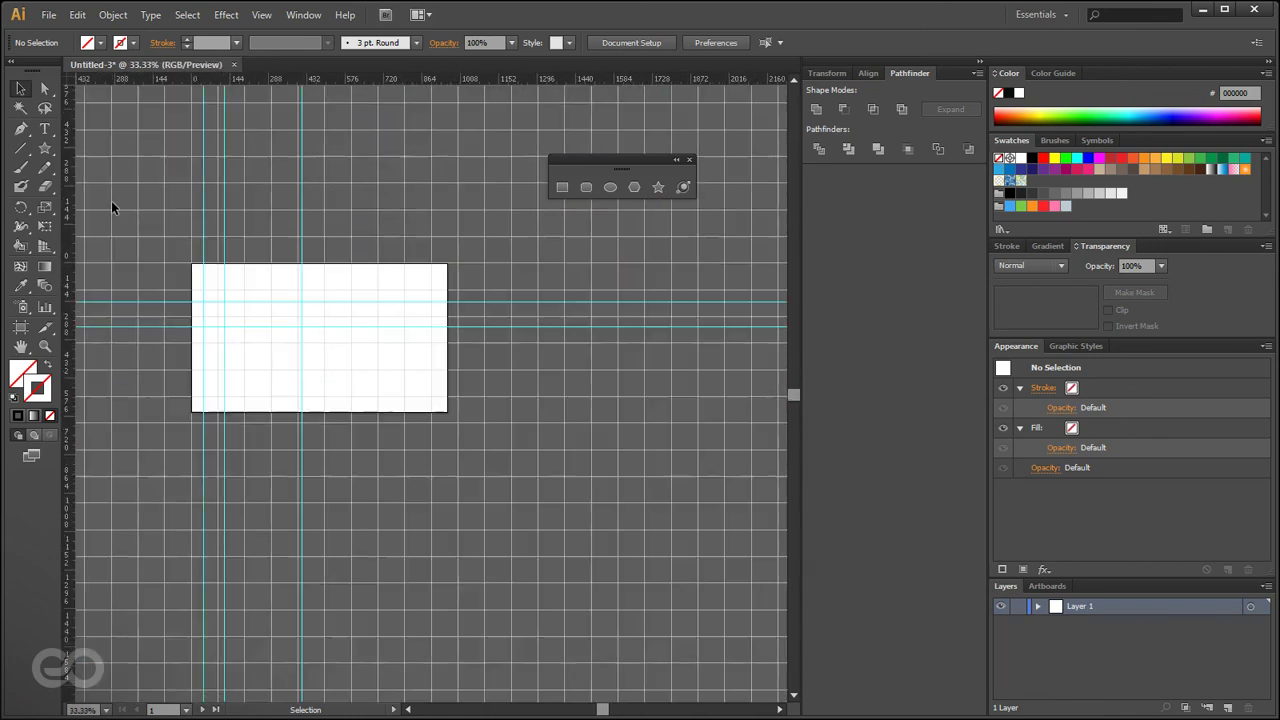
scroll(186, 214, up, 1)
scroll(178, 214, up, 1)
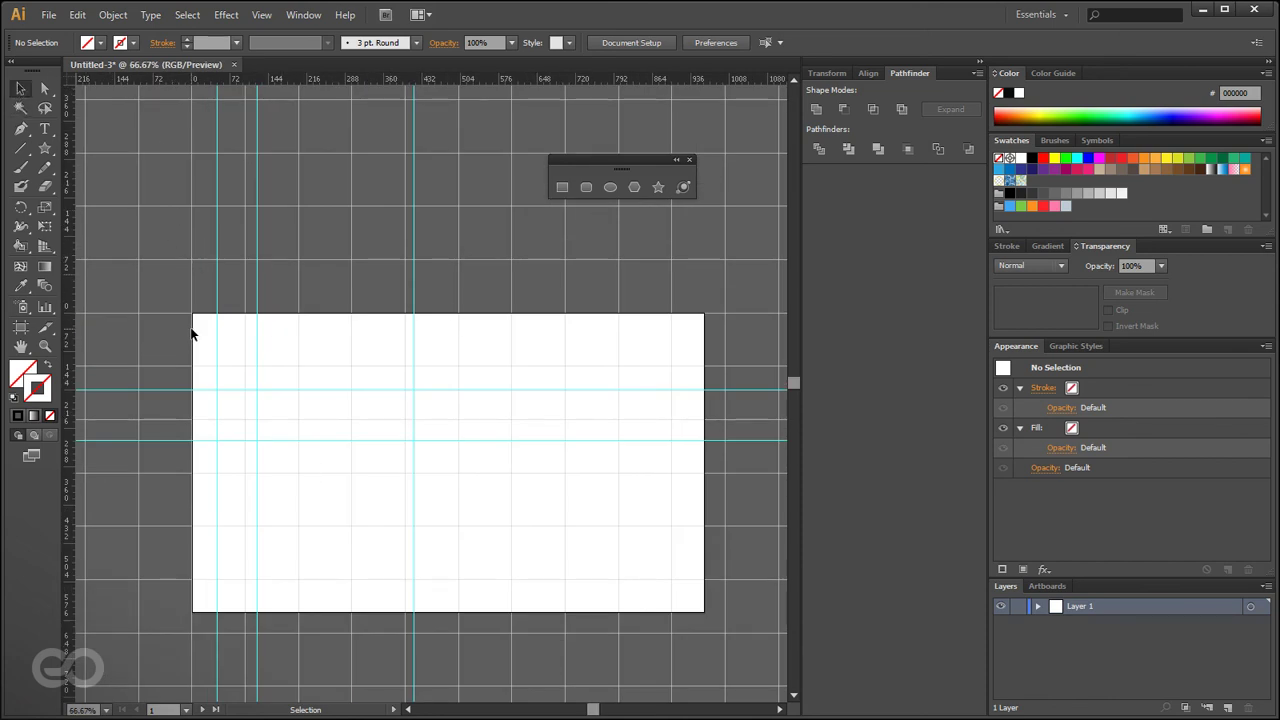
- Draw a 200 px circle snapped to the grid, centred at X 600 px, Y 200 px, and deselect it
drag(44, 148, 119, 186)
drag(460, 365, 565, 472)
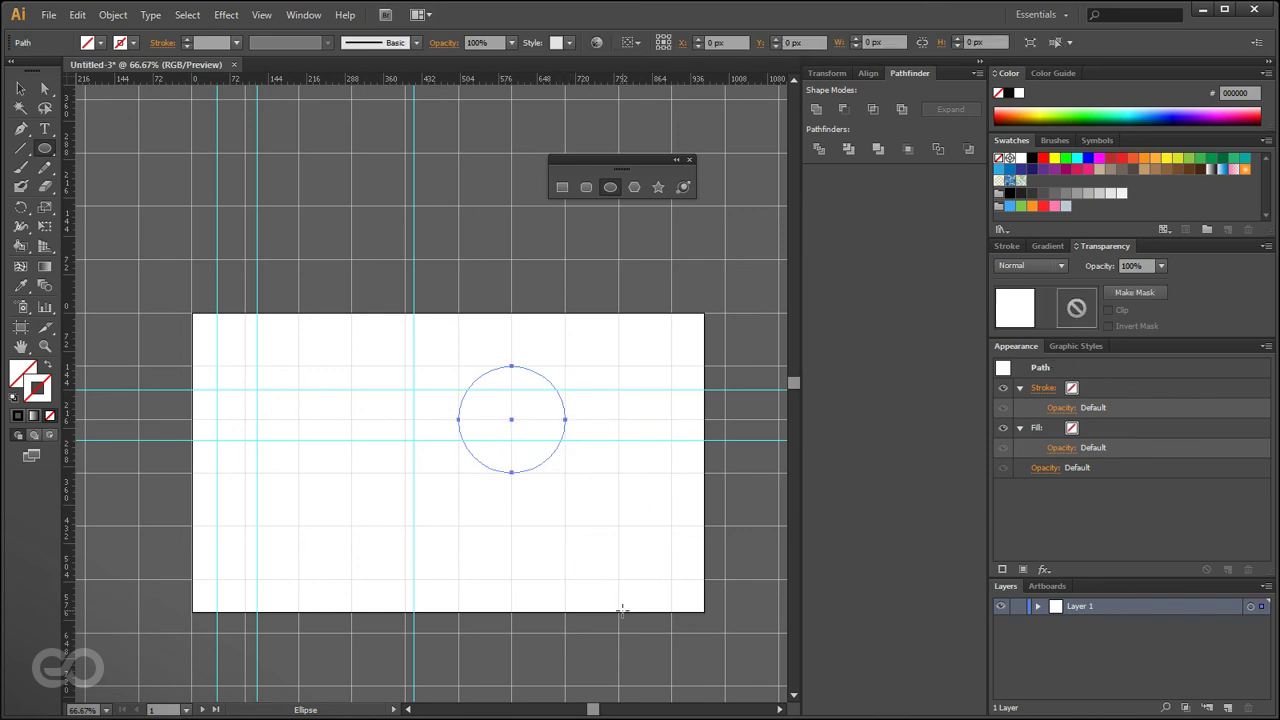
click(25, 92)
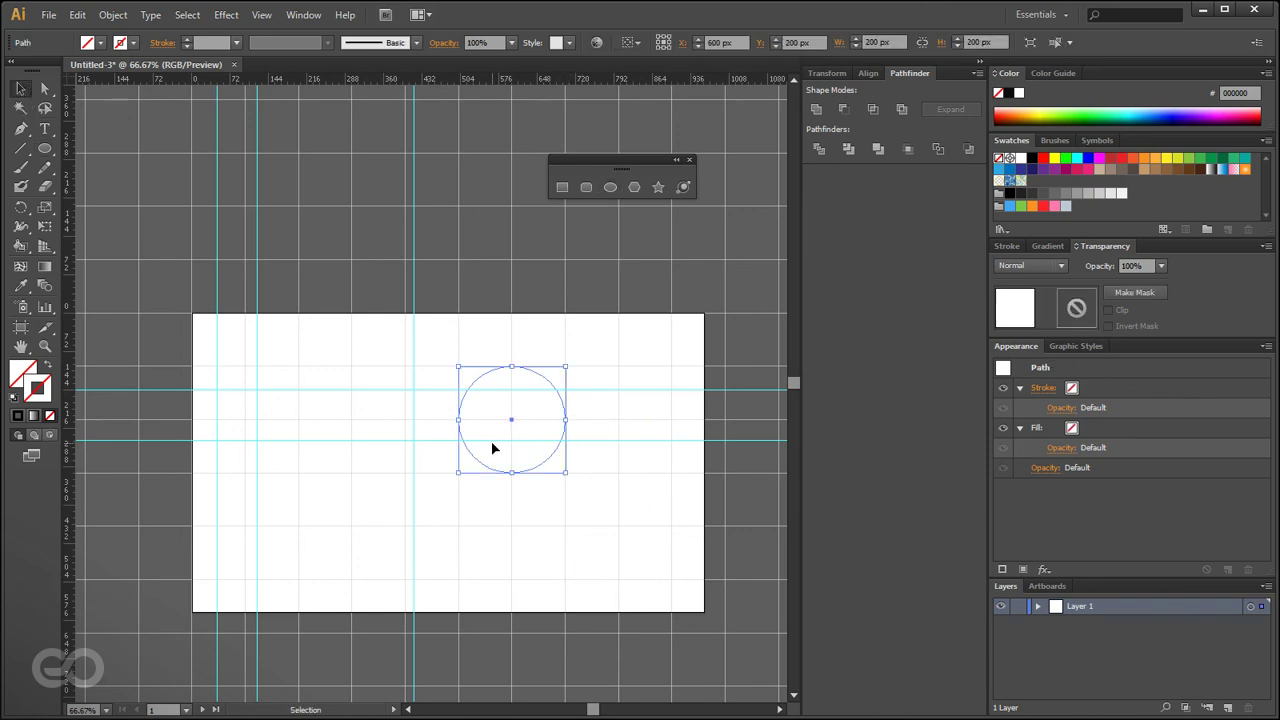
click(491, 443)
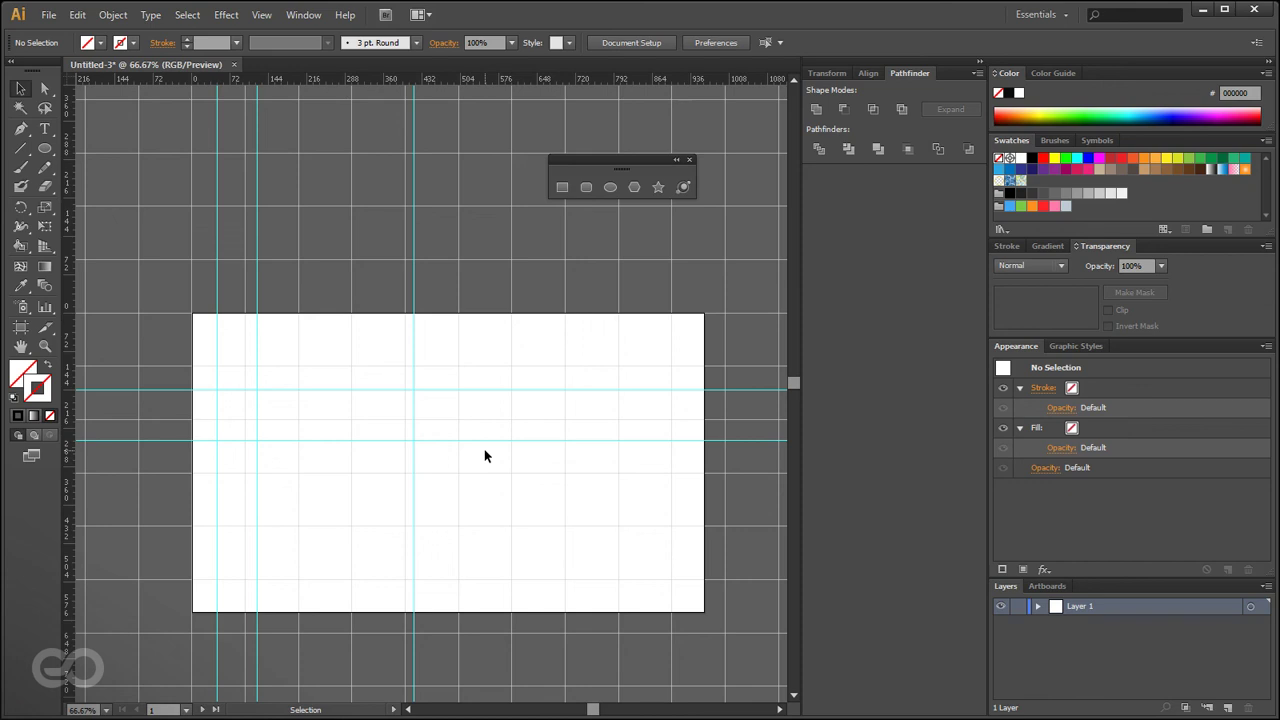
- Review the color mode and profile settings for a new document without creating one
click(48, 15)
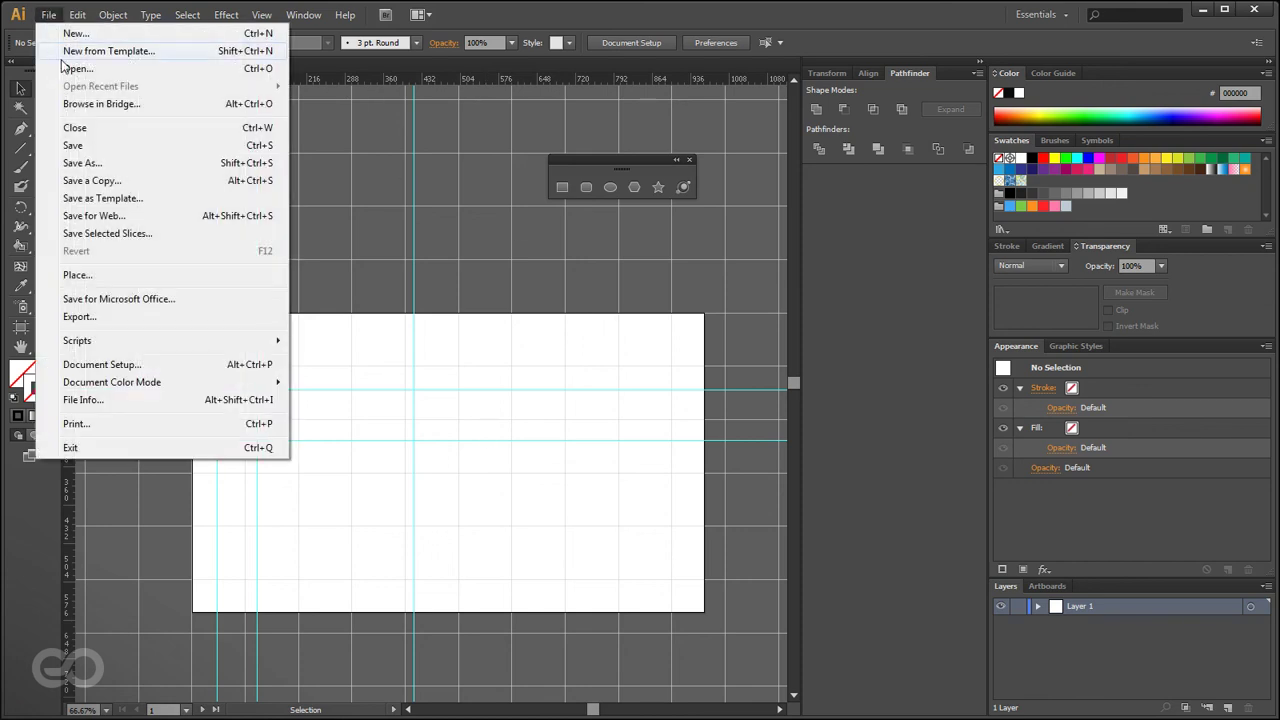
click(83, 38)
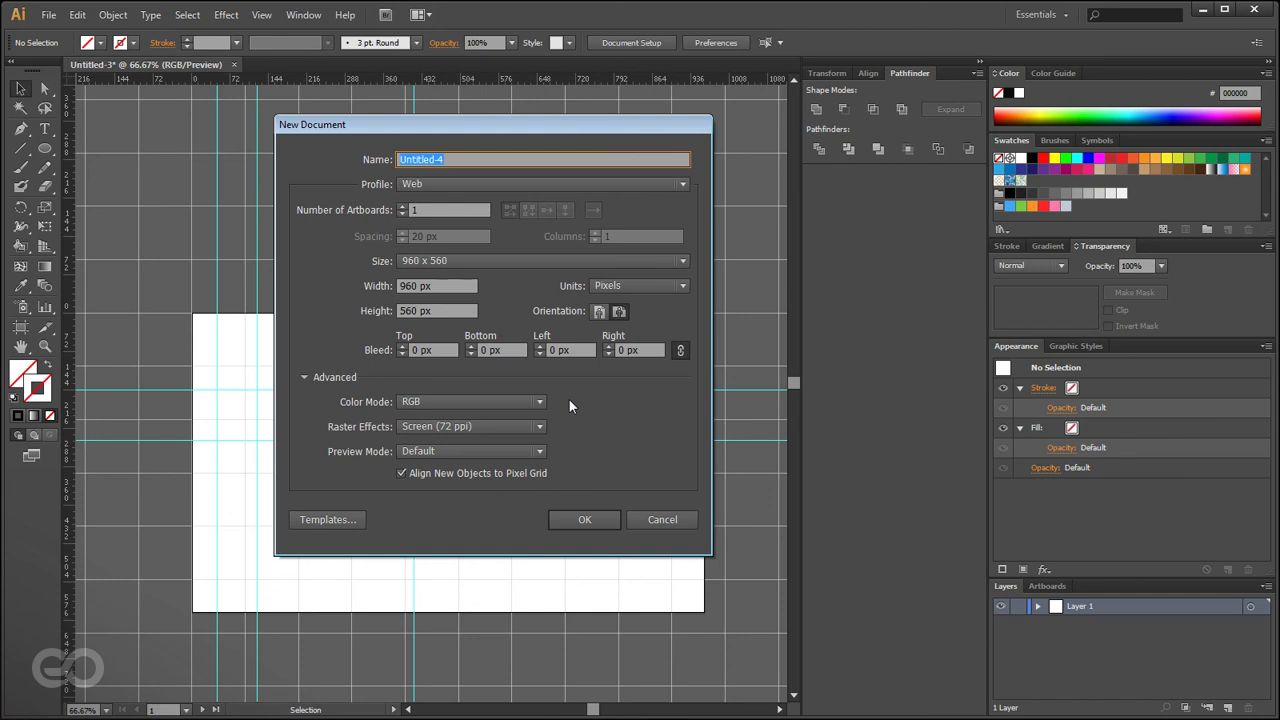
click(421, 402)
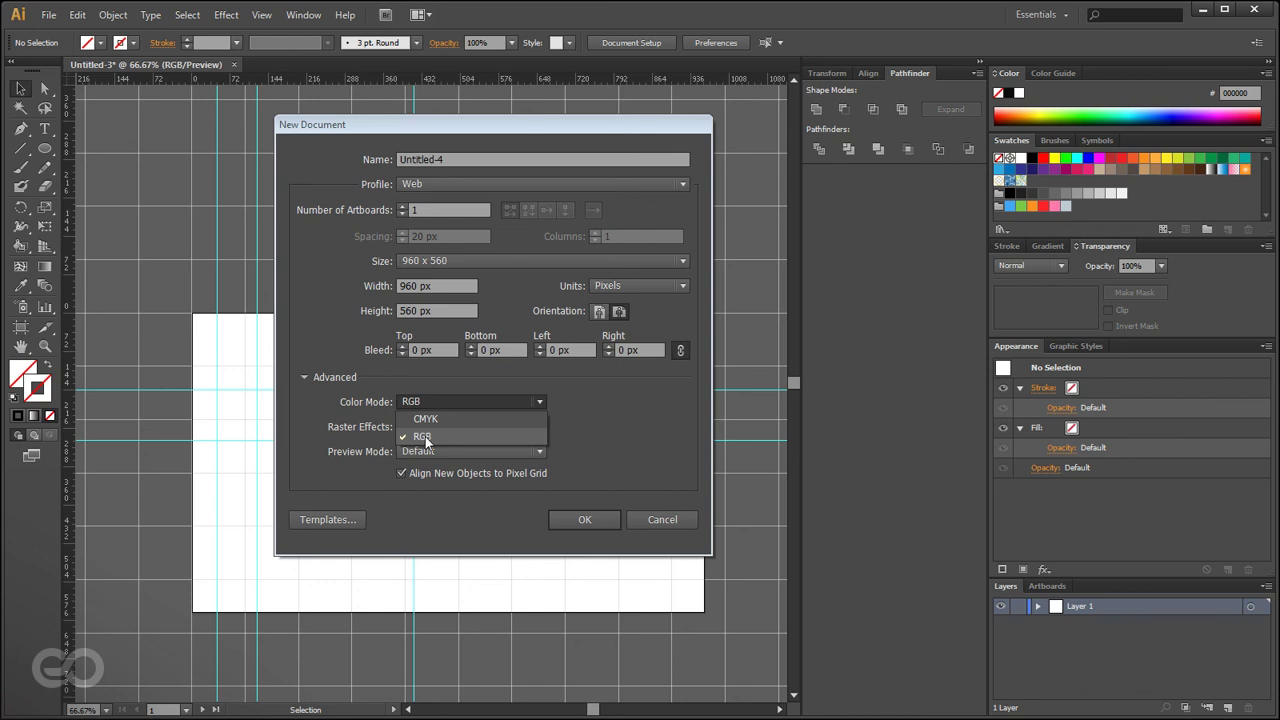
click(424, 436)
click(410, 403)
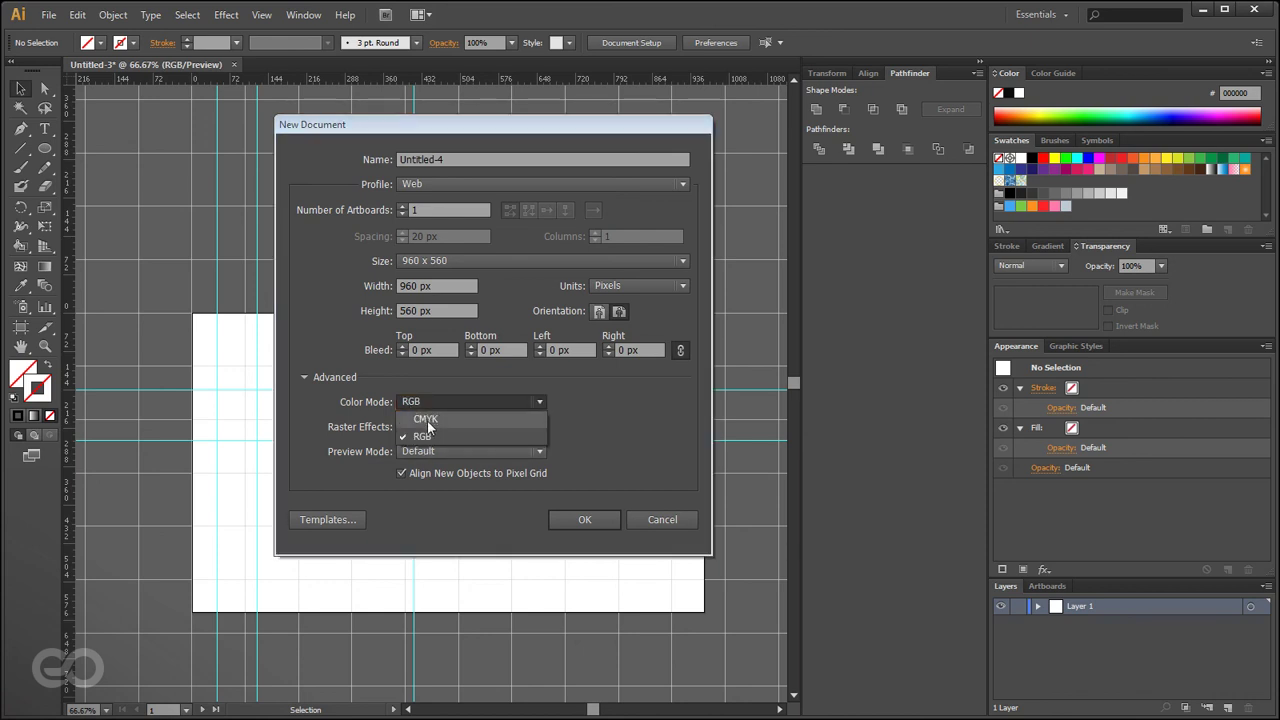
click(499, 381)
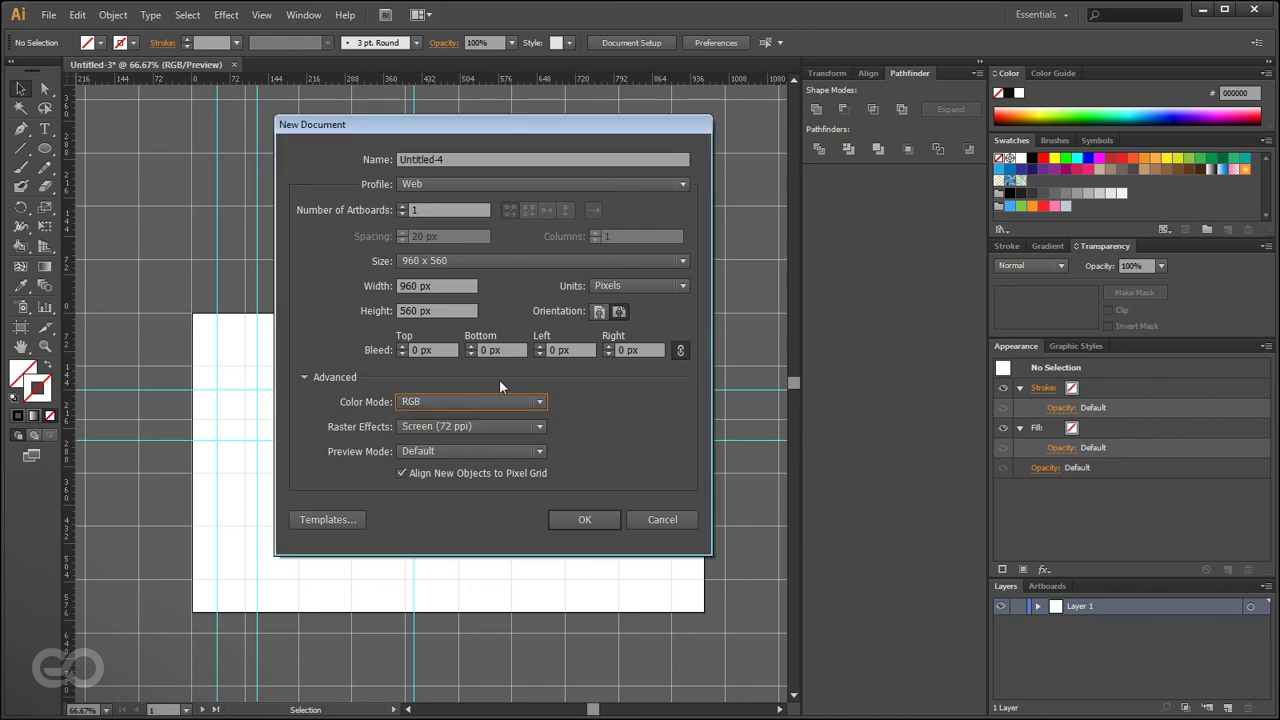
click(421, 180)
click(356, 347)
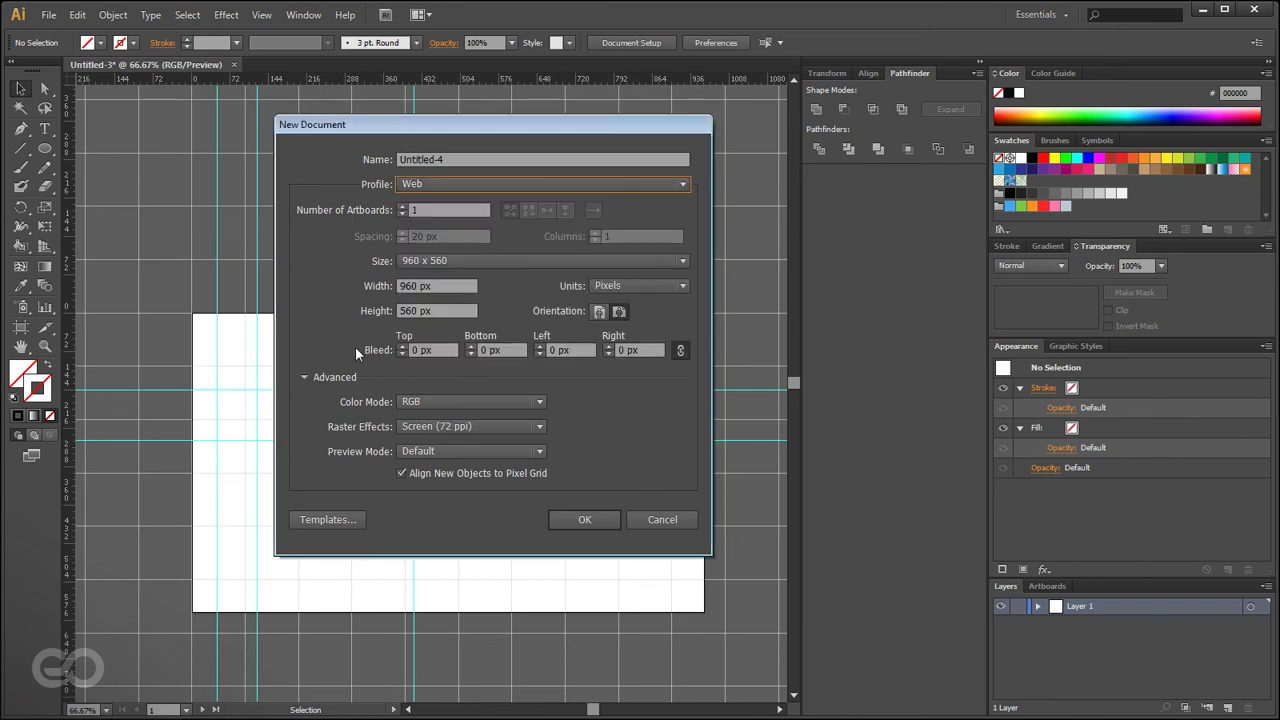
key(Escape)
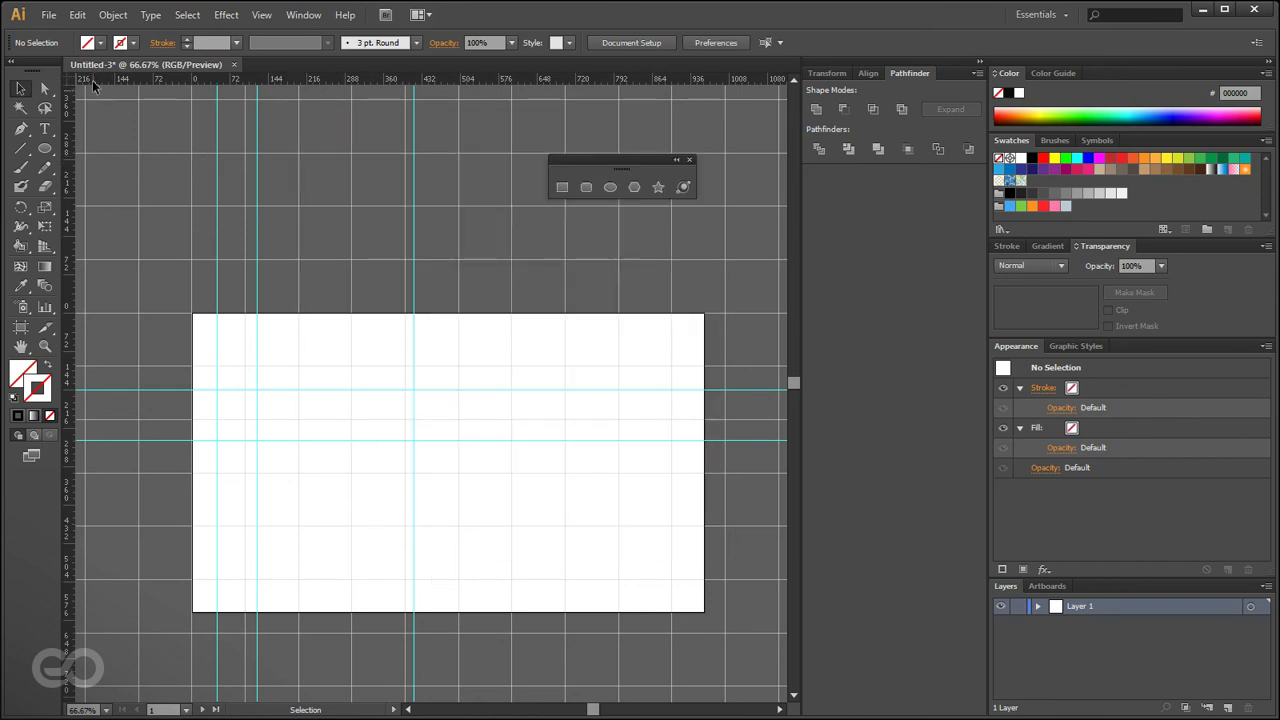
- View the measurement units available for the rulers
right_click(175, 82)
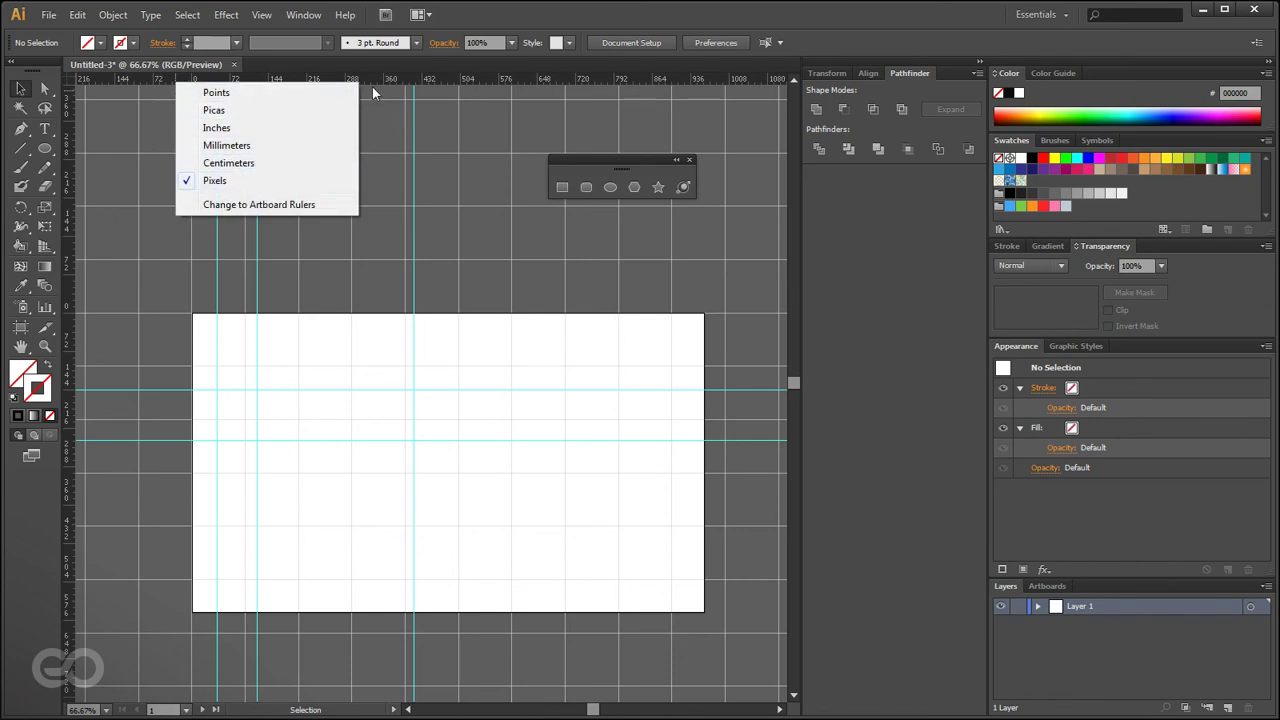
click(333, 347)
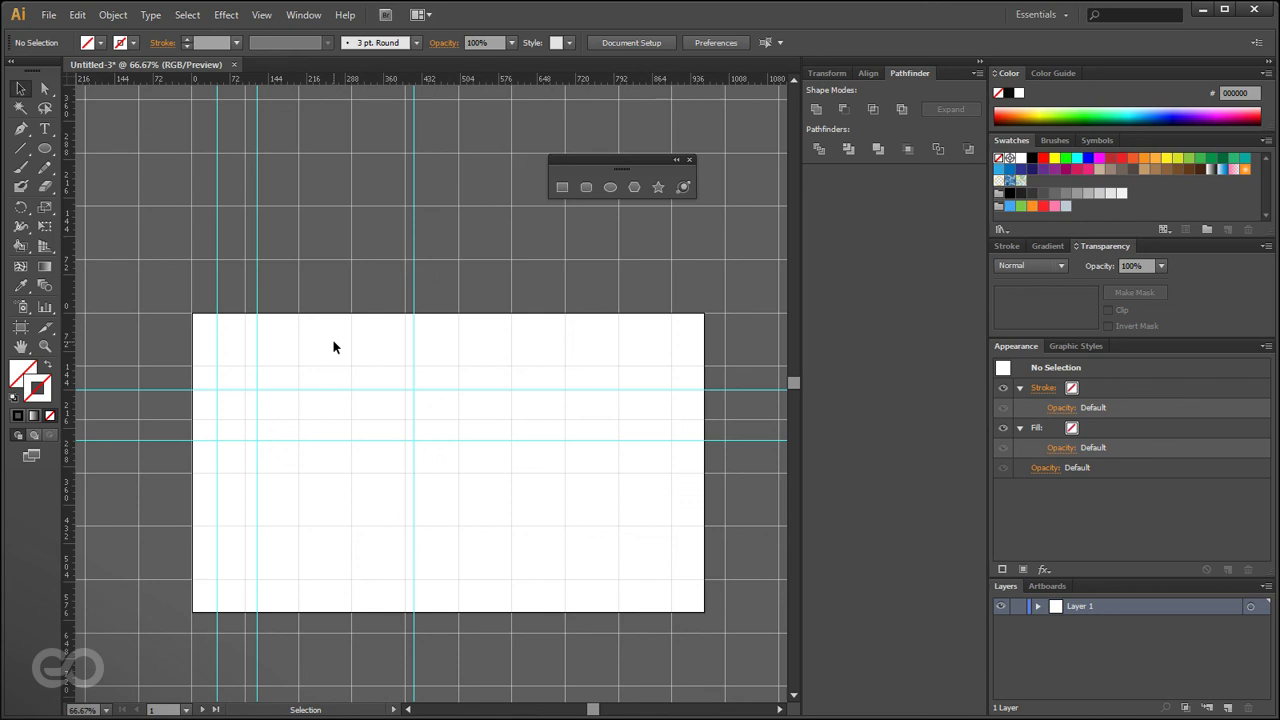
- Draw a closed freeform path of curved segments across the artboard with the Pen tool, placing its anchors on the grid
click(46, 89)
click(21, 128)
drag(350, 365, 298, 418)
drag(405, 525, 565, 525)
drag(565, 472, 563, 366)
drag(510, 313, 405, 365)
drag(350, 365, 321, 434)
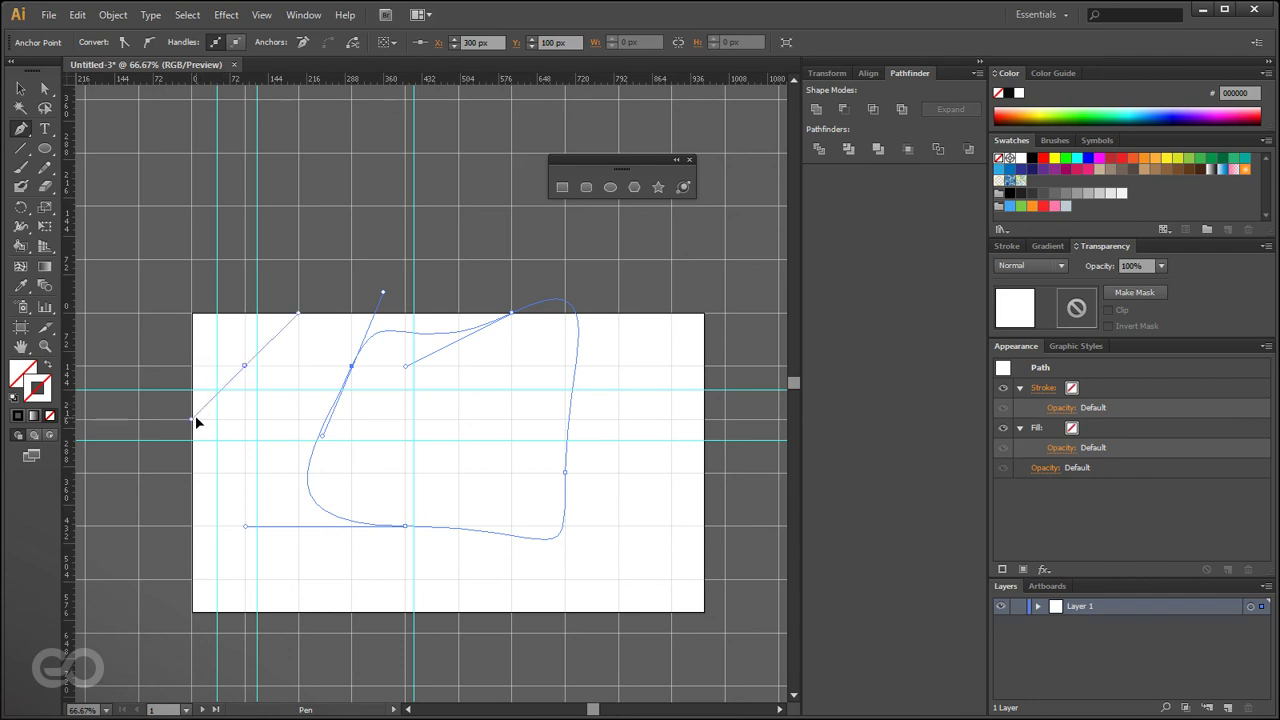
- Draw a closed four-anchor path with a curved left side on the grid, spanning X 100 to 300 px and Y 100 to 400 px
drag(195, 420, 193, 420)
click(245, 525)
click(351, 525)
click(351, 365)
click(245, 366)
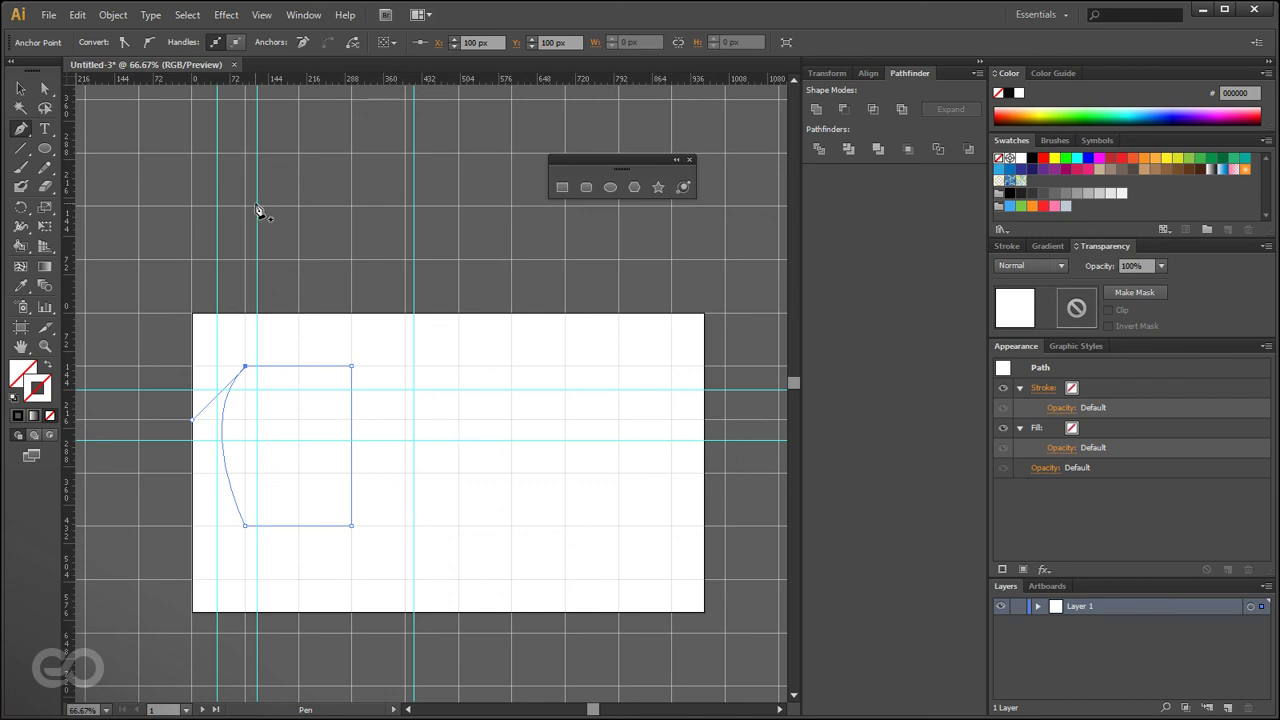
- Move the path's upper-right anchor to X 400 px, Y 0 px, and delete its upper-left anchor
click(45, 88)
key(ctrl)
drag(349, 368, 404, 314)
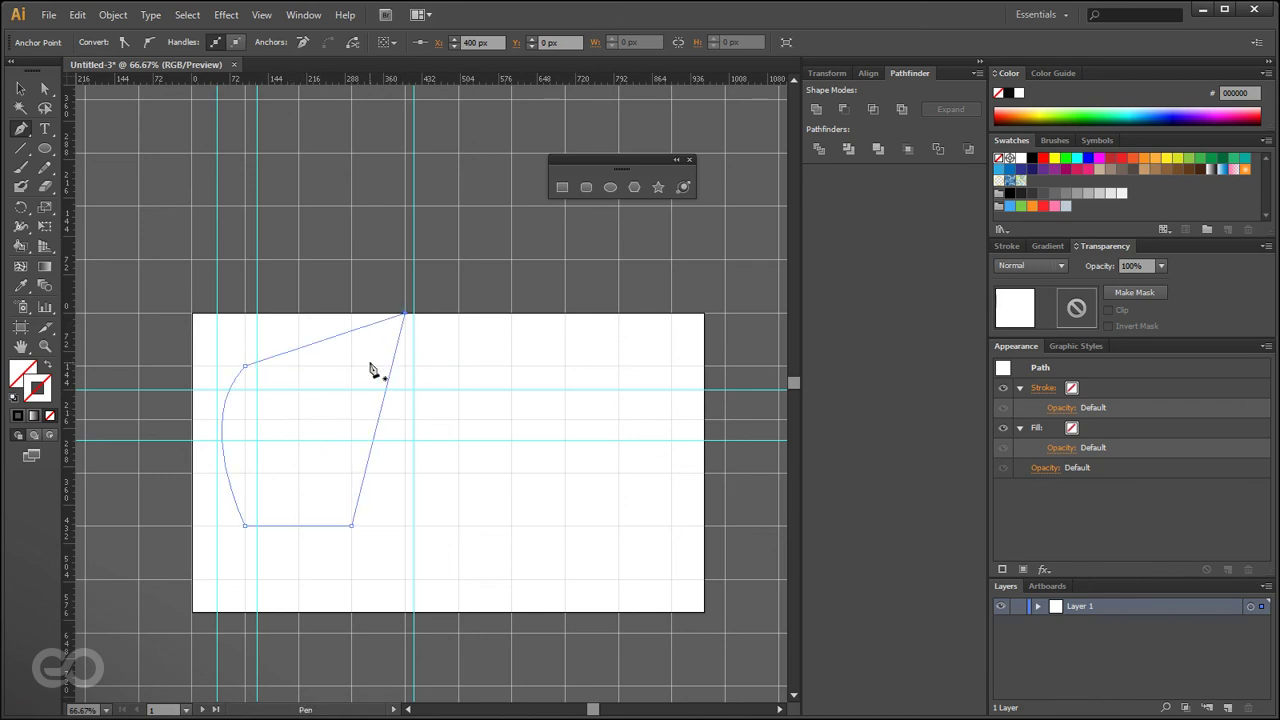
click(246, 368)
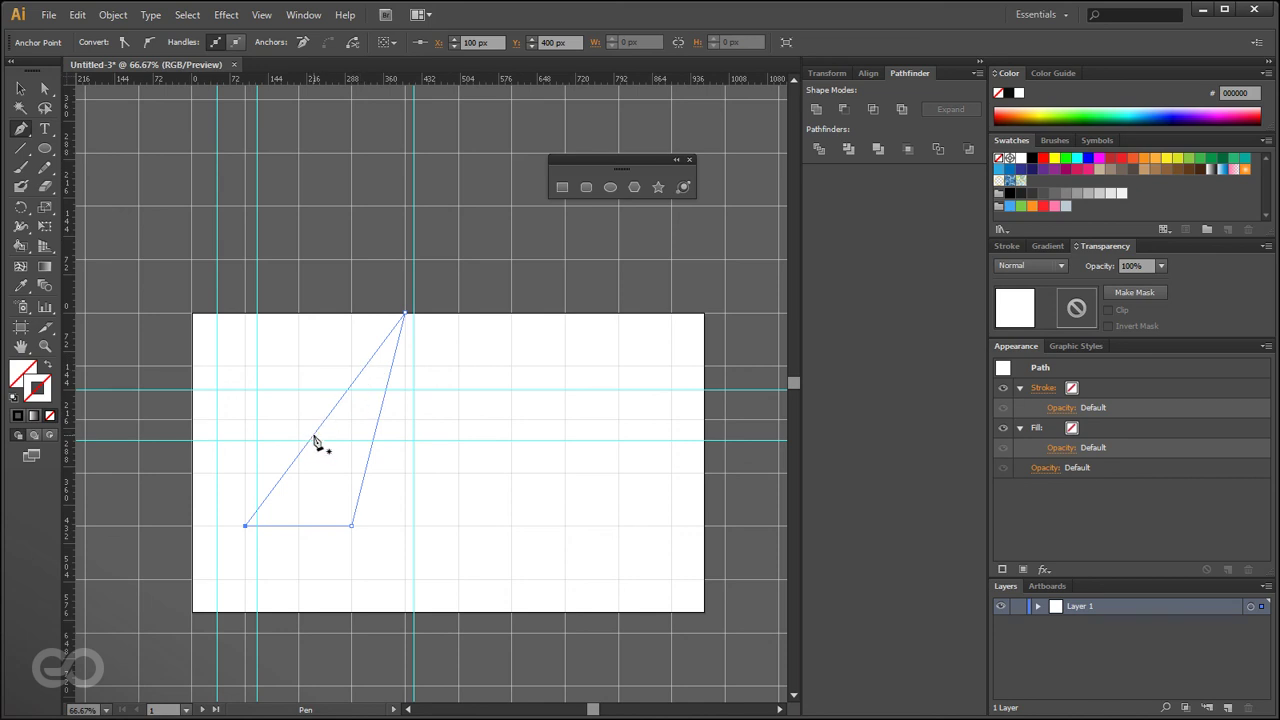
- Select the whole triangular path and view the variants of the Pen tool
ctrl+click(381, 426)
ctrl+click(368, 435)
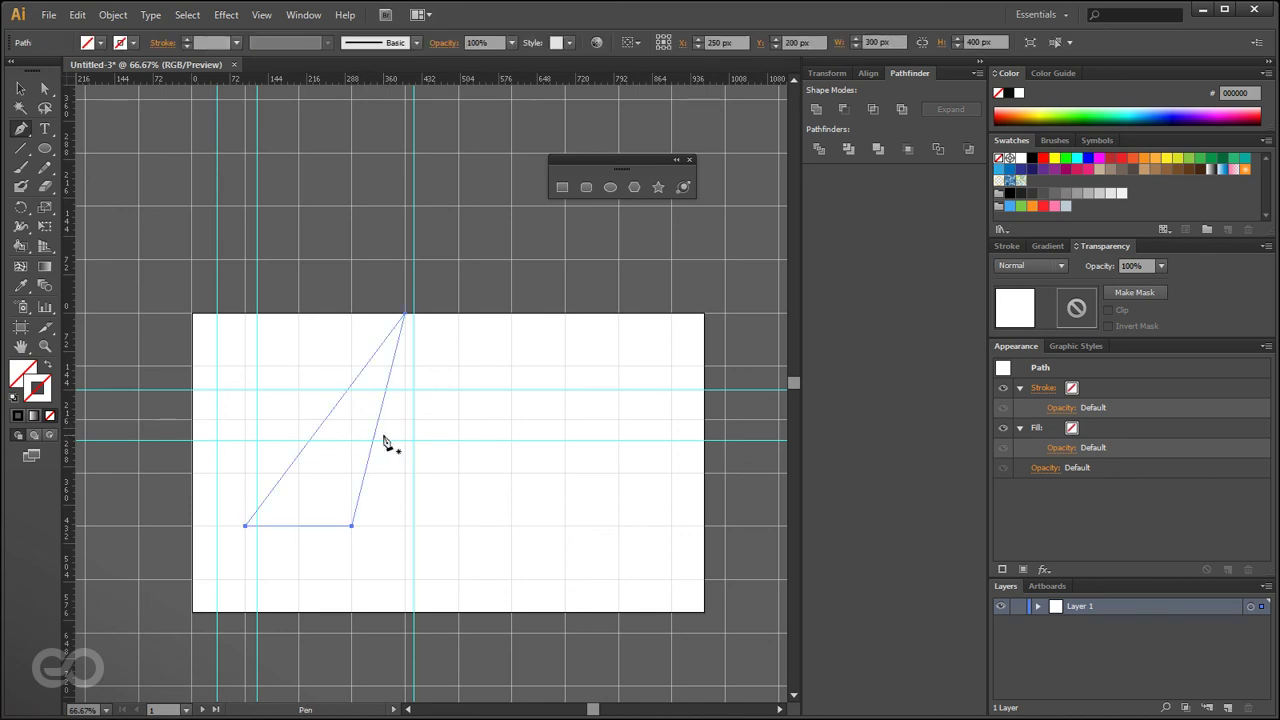
click(22, 132)
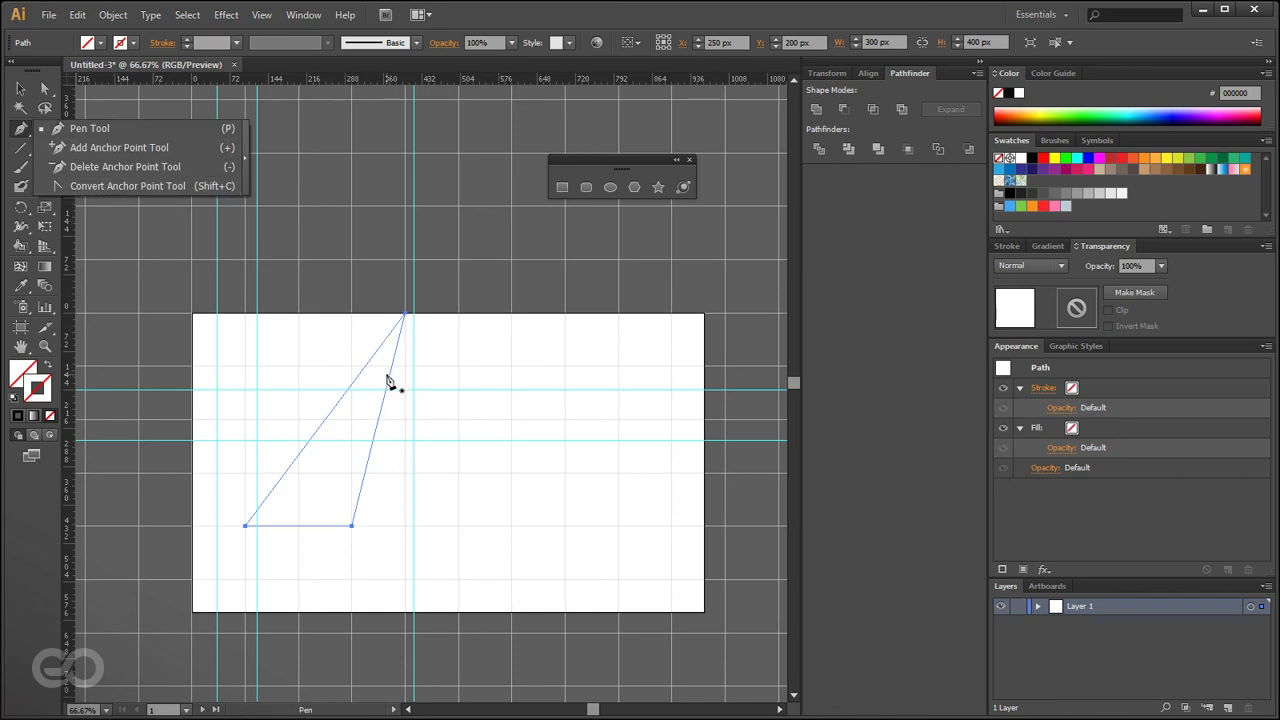
click(345, 348)
key(alt)
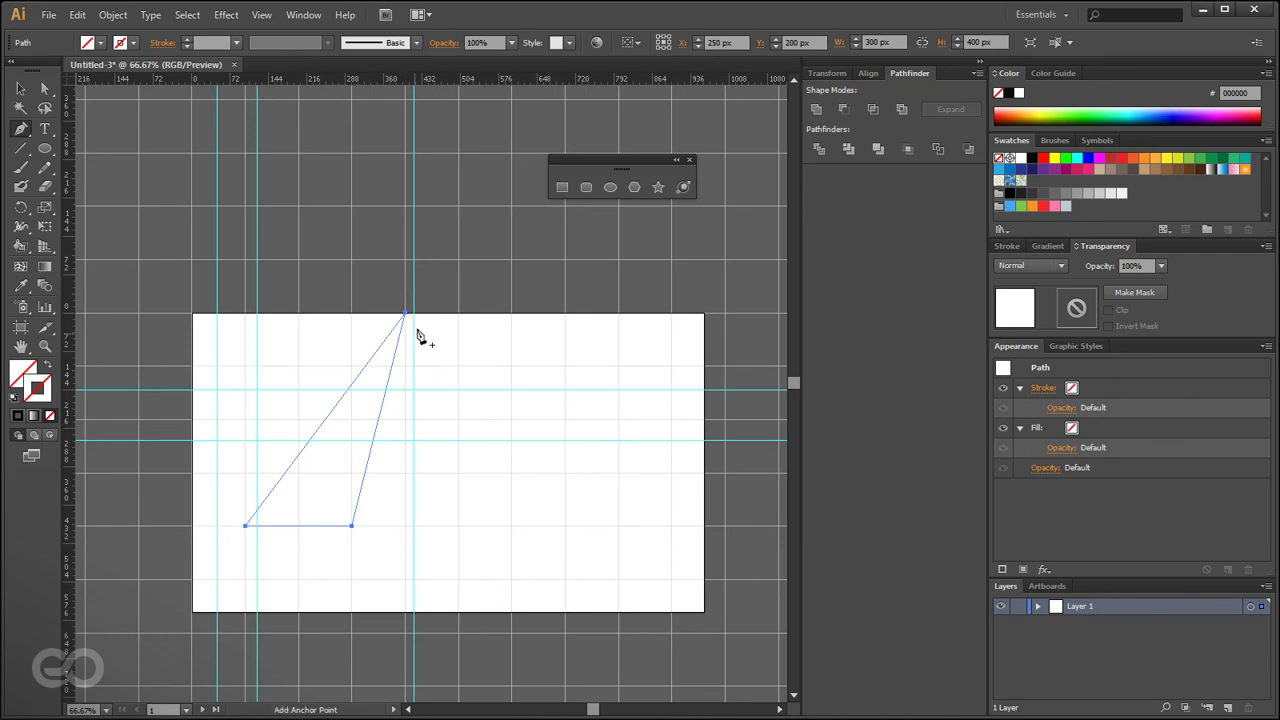
- Turn off Snap to Grid and convert the triangle's top anchor into a smooth point with curve handles
key(ctrl)
click(275, 21)
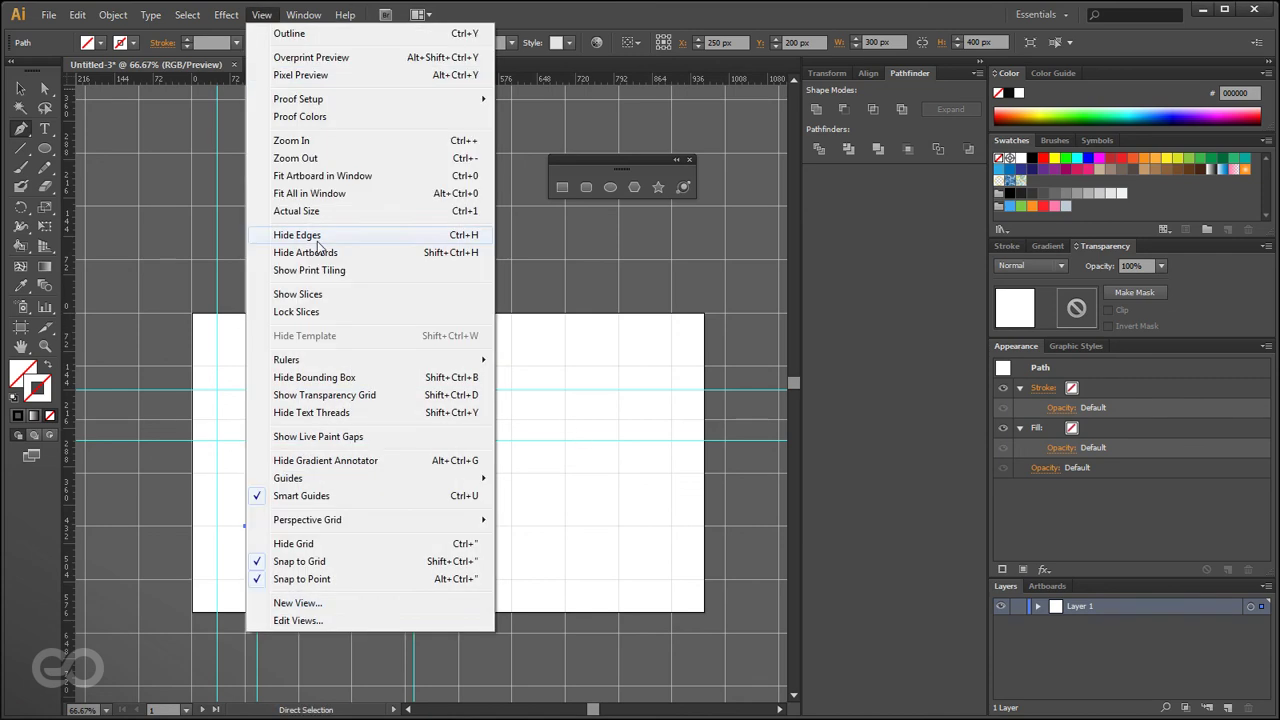
click(336, 568)
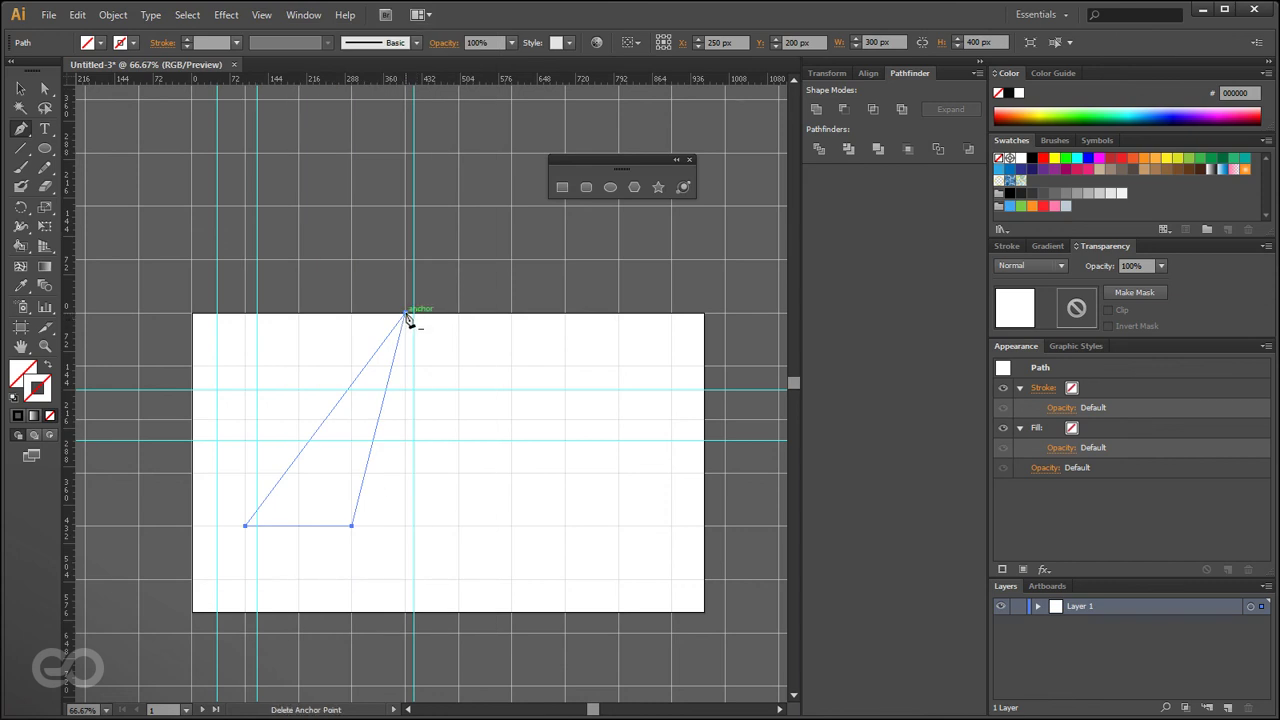
drag(405, 314, 288, 258)
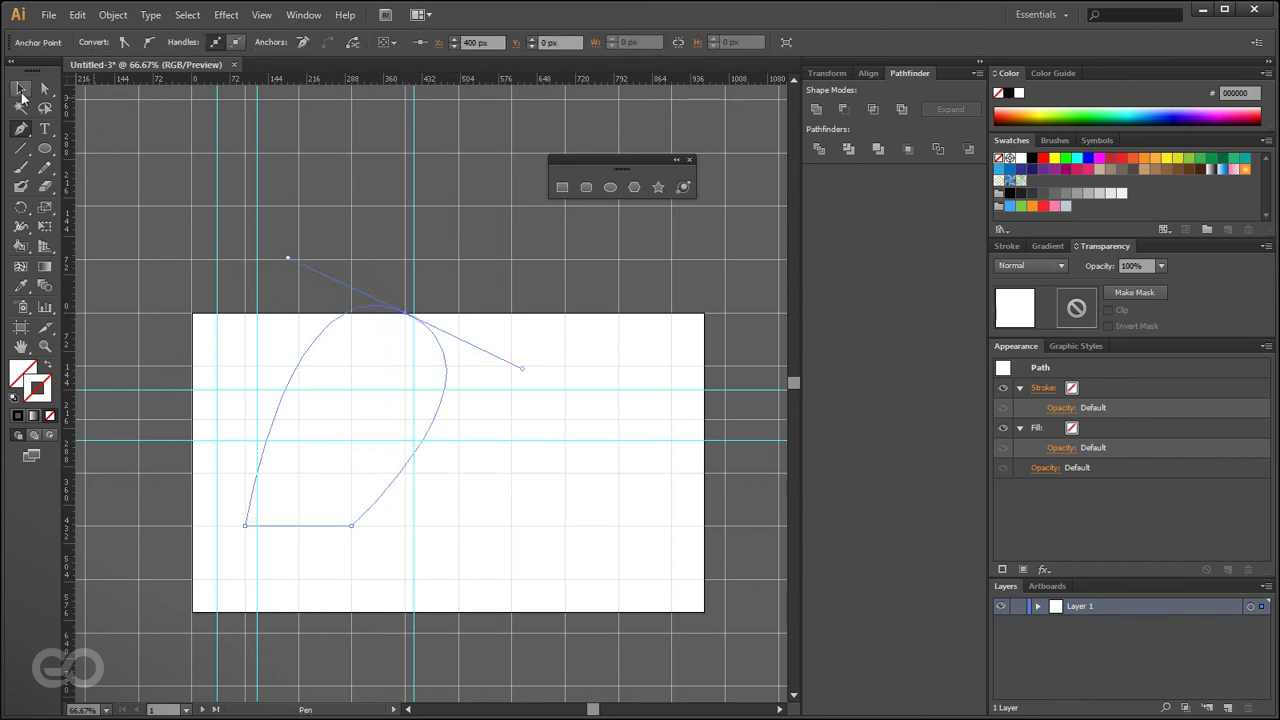
- Draw a circle about 124 px across and another about 285 px across in the right half of the artboard
click(45, 150)
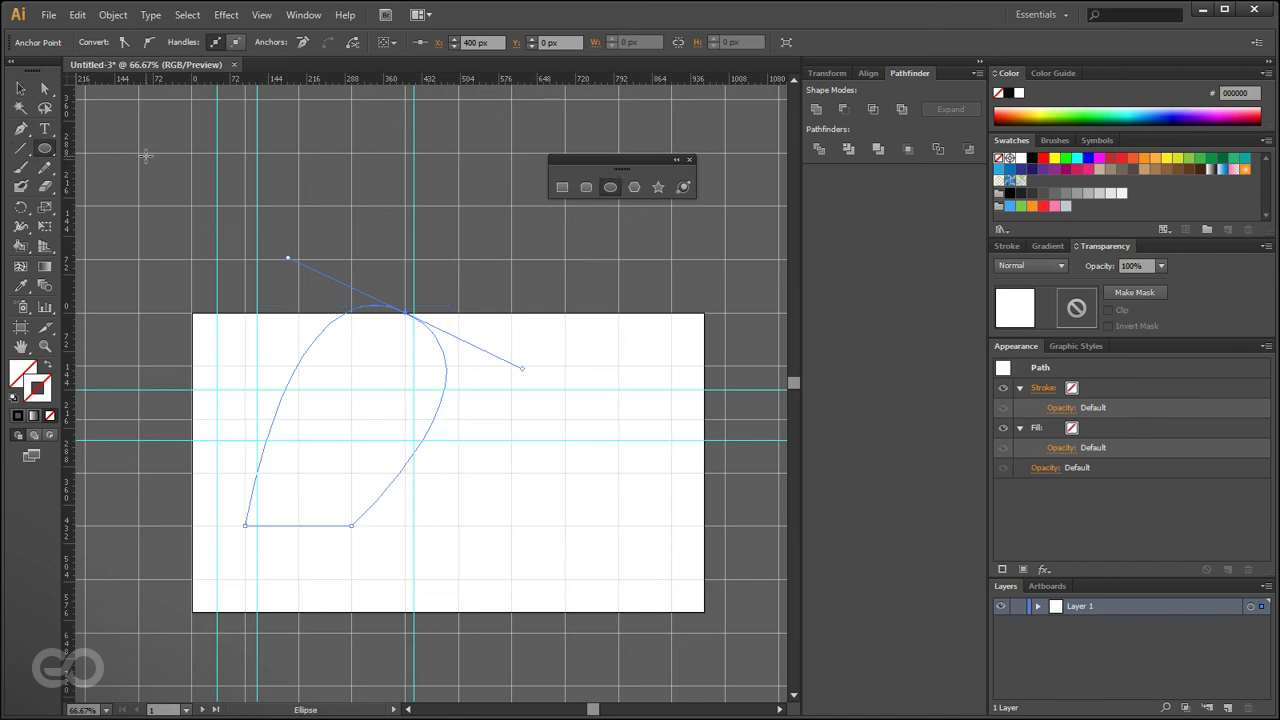
drag(509, 420, 561, 486)
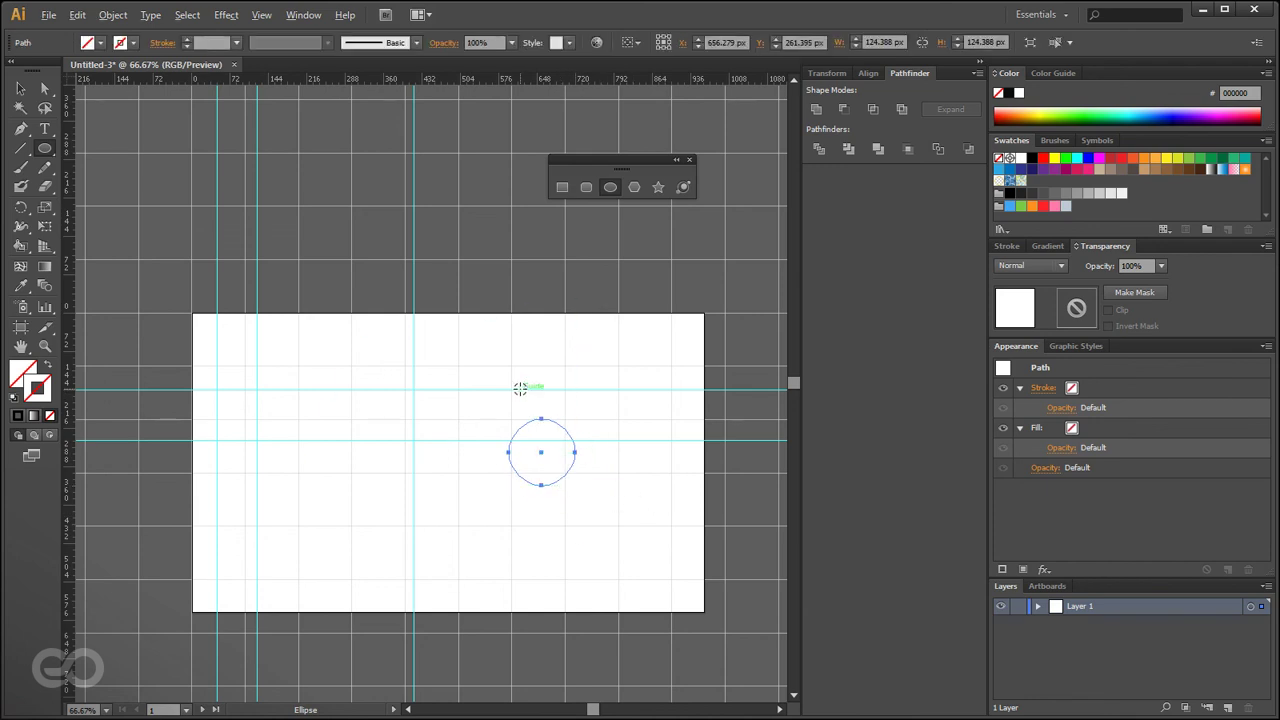
mouse_move(543, 369)
mouse_down()
mouse_move(594, 457)
mouse_move(646, 491)
mouse_move(634, 426)
mouse_move(610, 457)
mouse_move(629, 440)
mouse_move(646, 531)
mouse_move(616, 508)
mouse_move(620, 488)
mouse_move(656, 597)
mouse_up()
key(ctrl+z)
- Draw a winding freehand path about 750 by 487 px across the artboard with the Pencil tool and undo it
key(n)
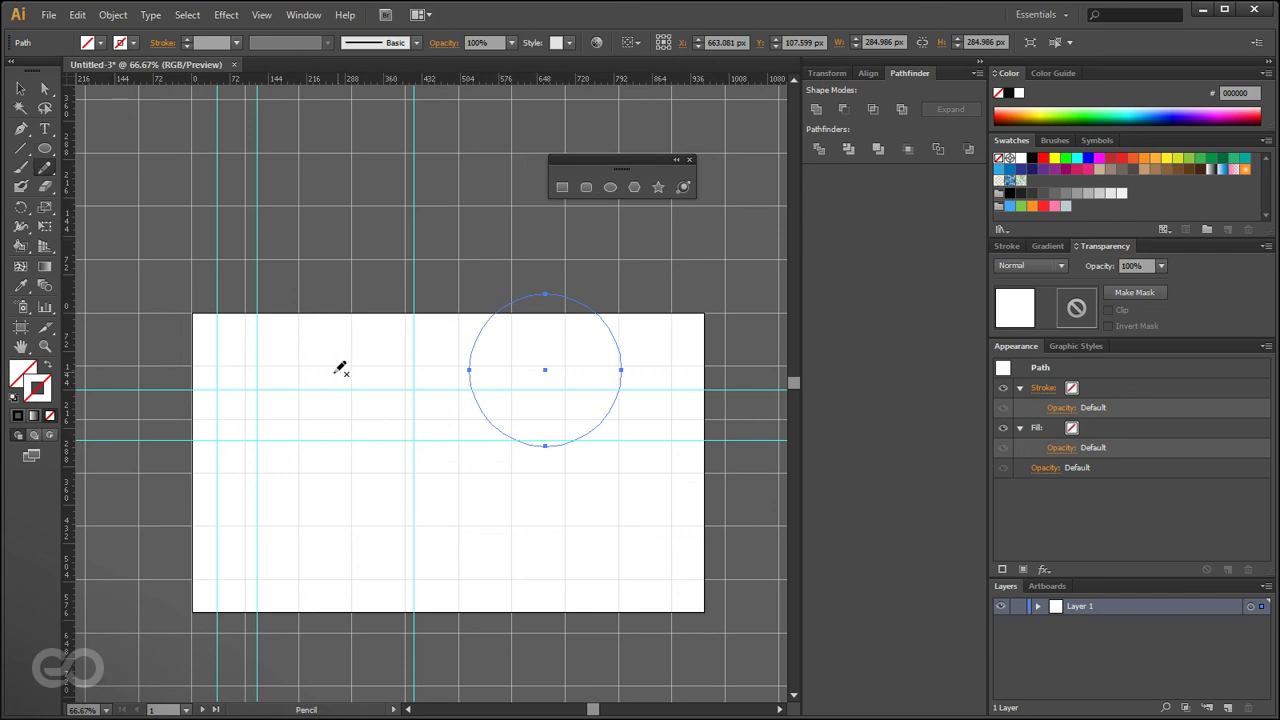
drag(484, 537, 575, 290)
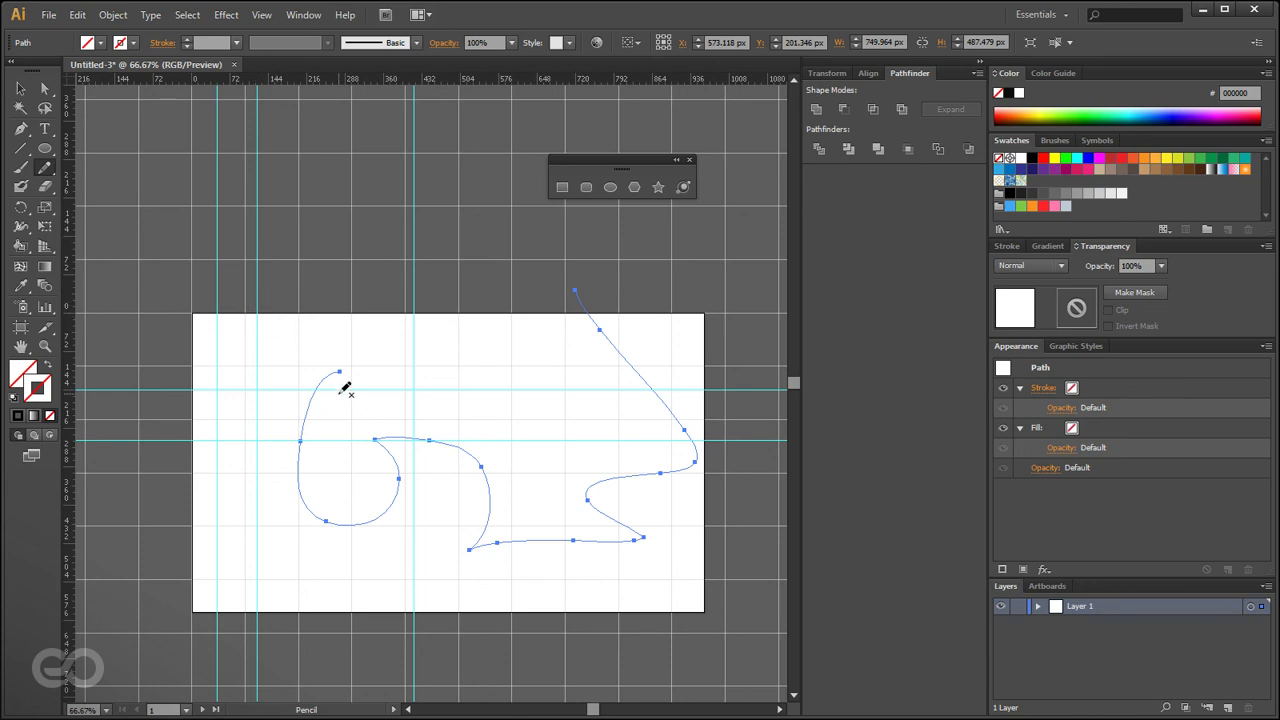
key(ctrl+z)
key(ctrl+z)
- Paint a looping black stroke in the artboard's left half with the Blob Brush and undo it
key(shift+b)
mouse_move(302, 522)
mouse_down()
mouse_move(414, 497)
mouse_move(278, 336)
mouse_up()
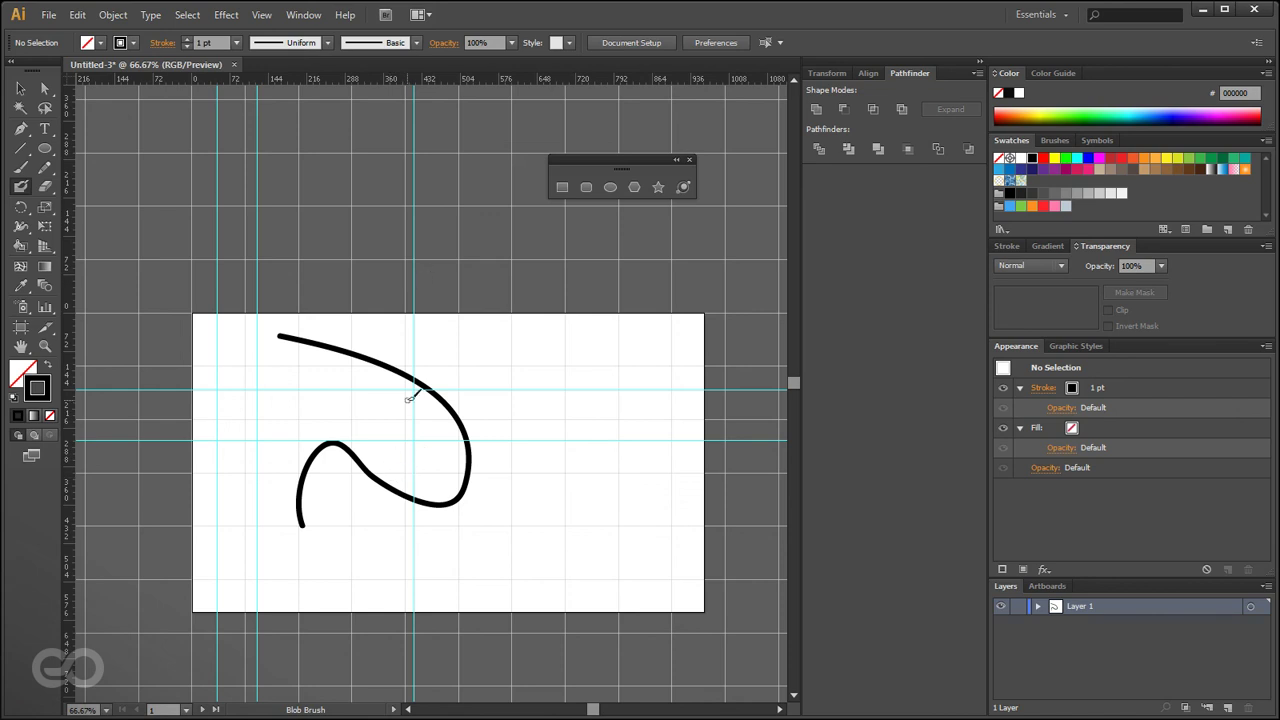
key(ctrl+z)
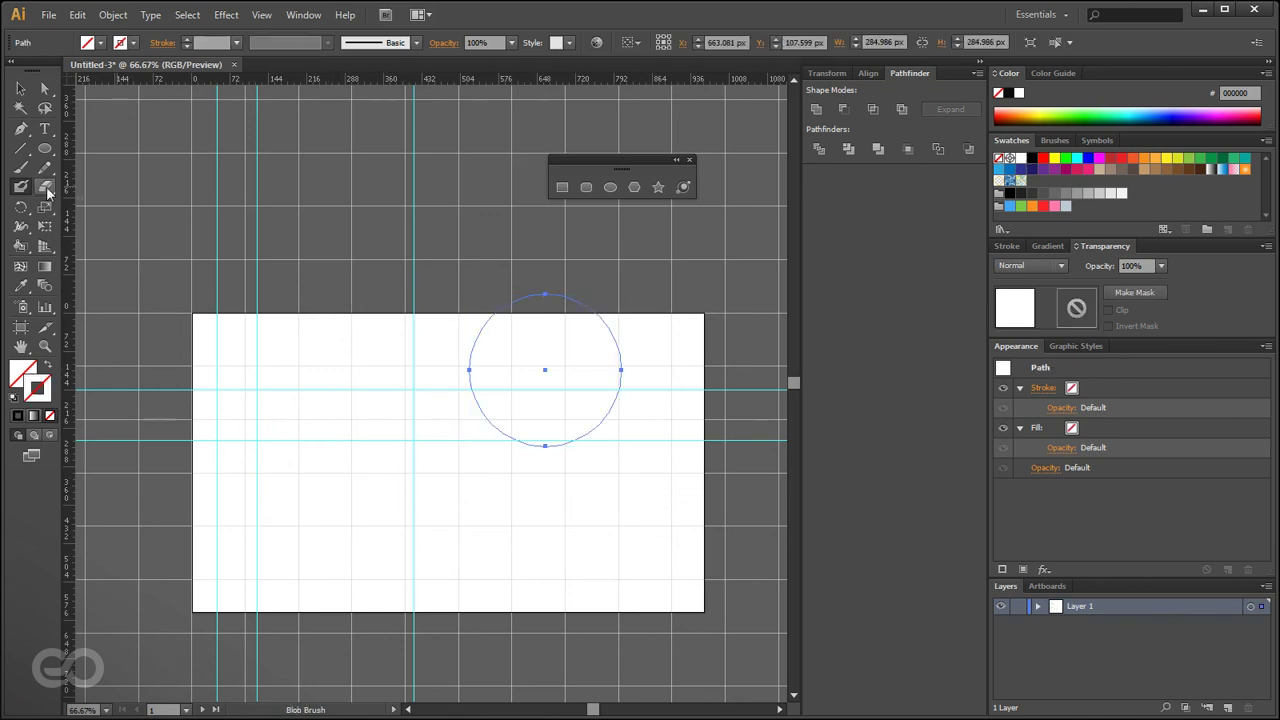
- Give the 285 px circle a 1 pt orange stroke (F15A24) and a magenta fill (FF00FF)
click(20, 88)
click(1133, 158)
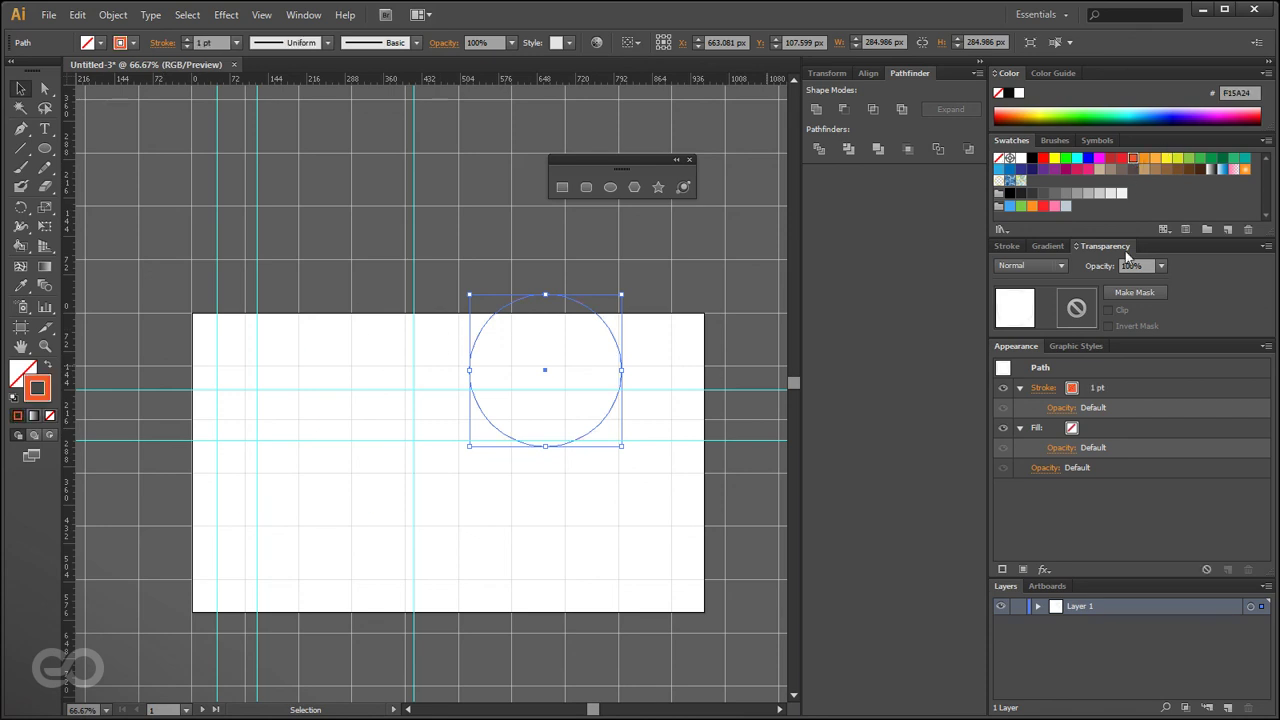
click(588, 436)
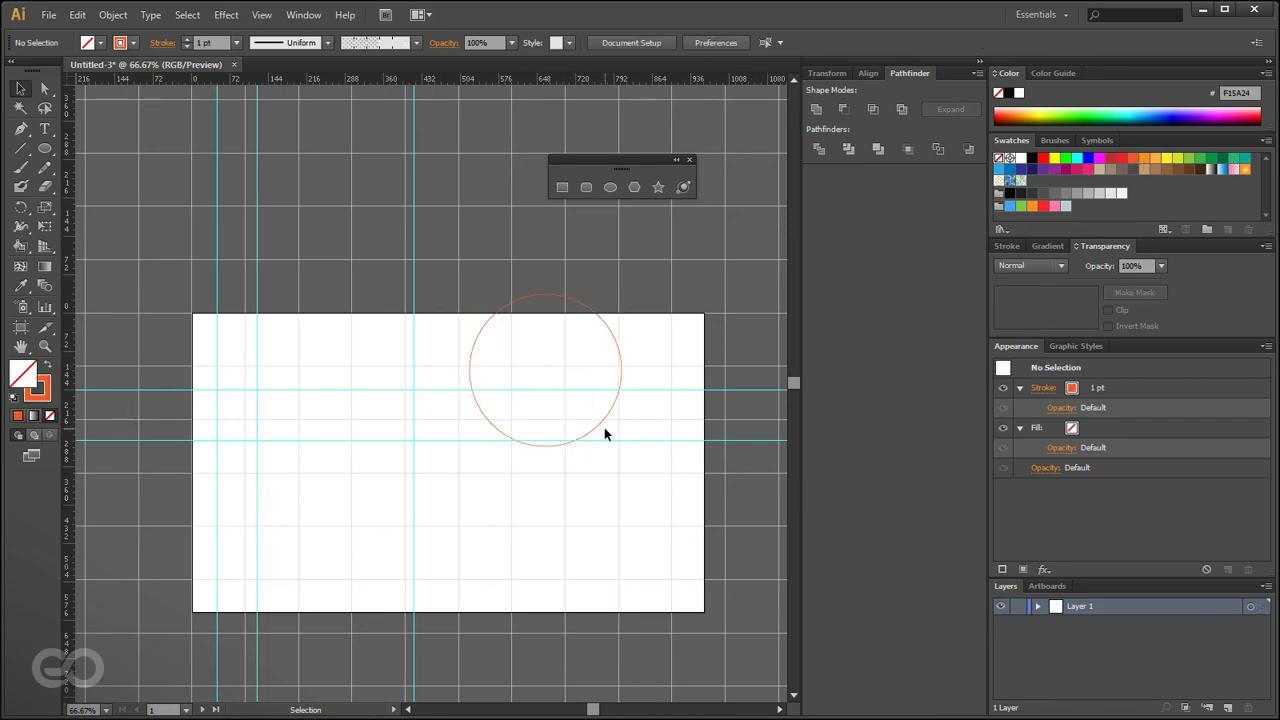
click(604, 430)
click(1100, 158)
click(476, 572)
click(540, 380)
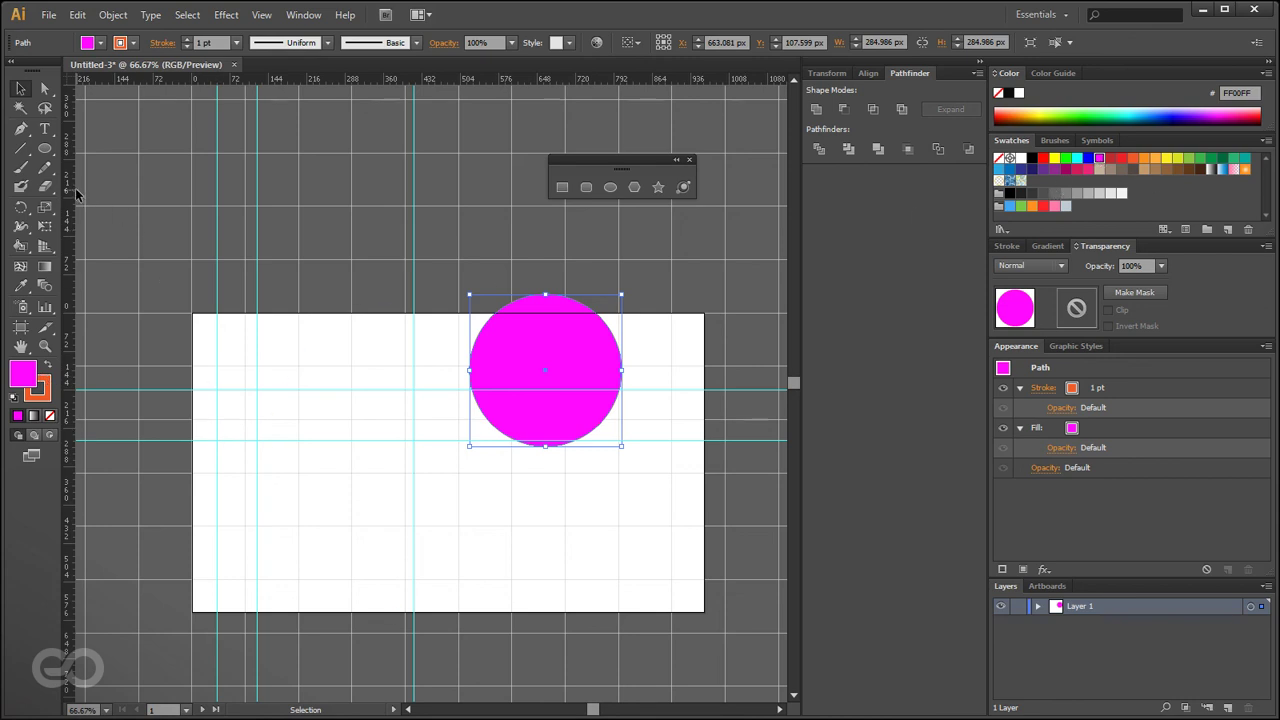
- Erase a curved strip through the left part of the magenta circle, splitting it into two pieces
click(45, 186)
mouse_move(476, 326)
mouse_down()
mouse_move(518, 425)
mouse_move(507, 440)
mouse_up()
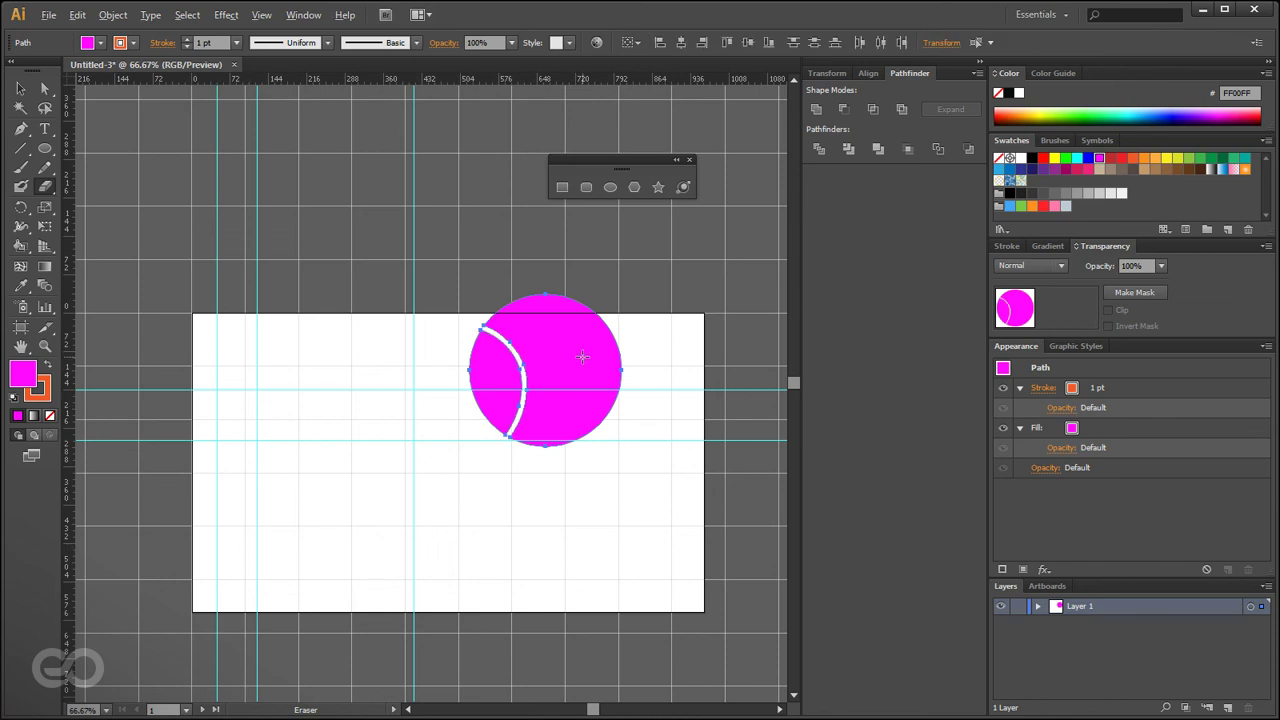
scroll(582, 356, up, 2)
click(19, 89)
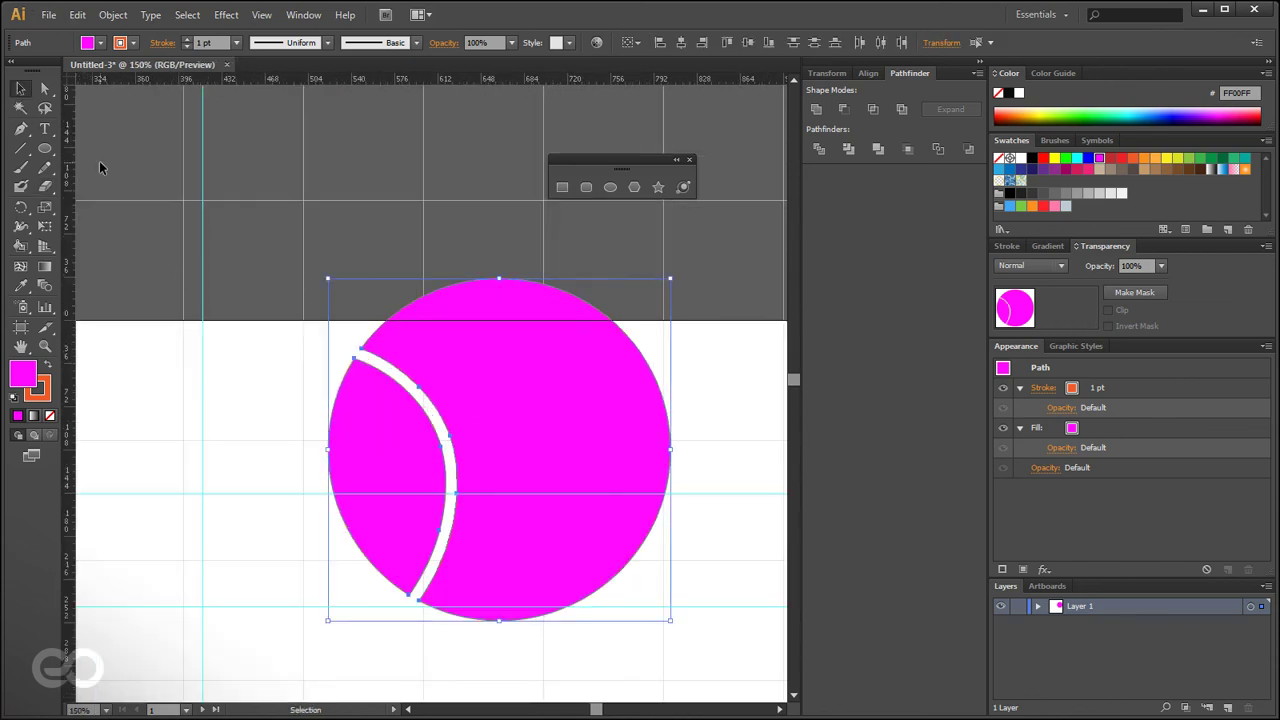
scroll(364, 269, down, 1)
- Paint a hooked stroke and a wavy stroke left of and below the magenta circle with the Circles pattern brush
click(21, 167)
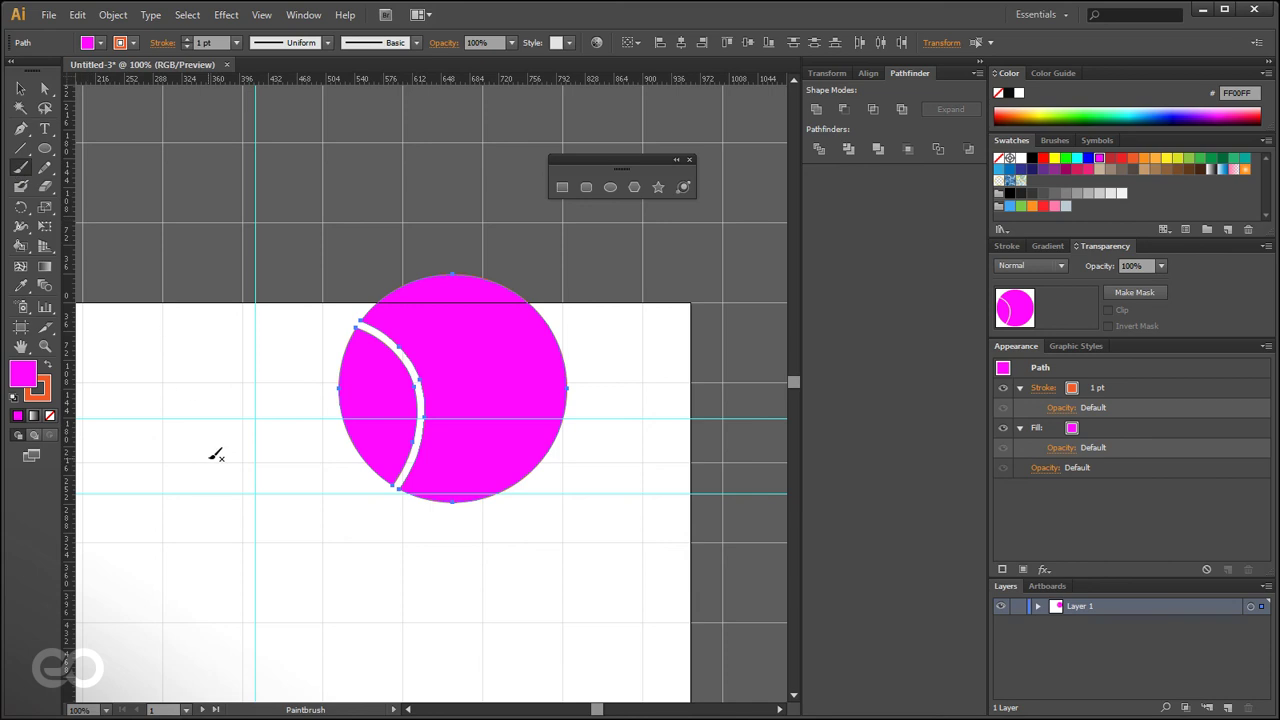
drag(174, 519, 232, 482)
drag(233, 581, 540, 532)
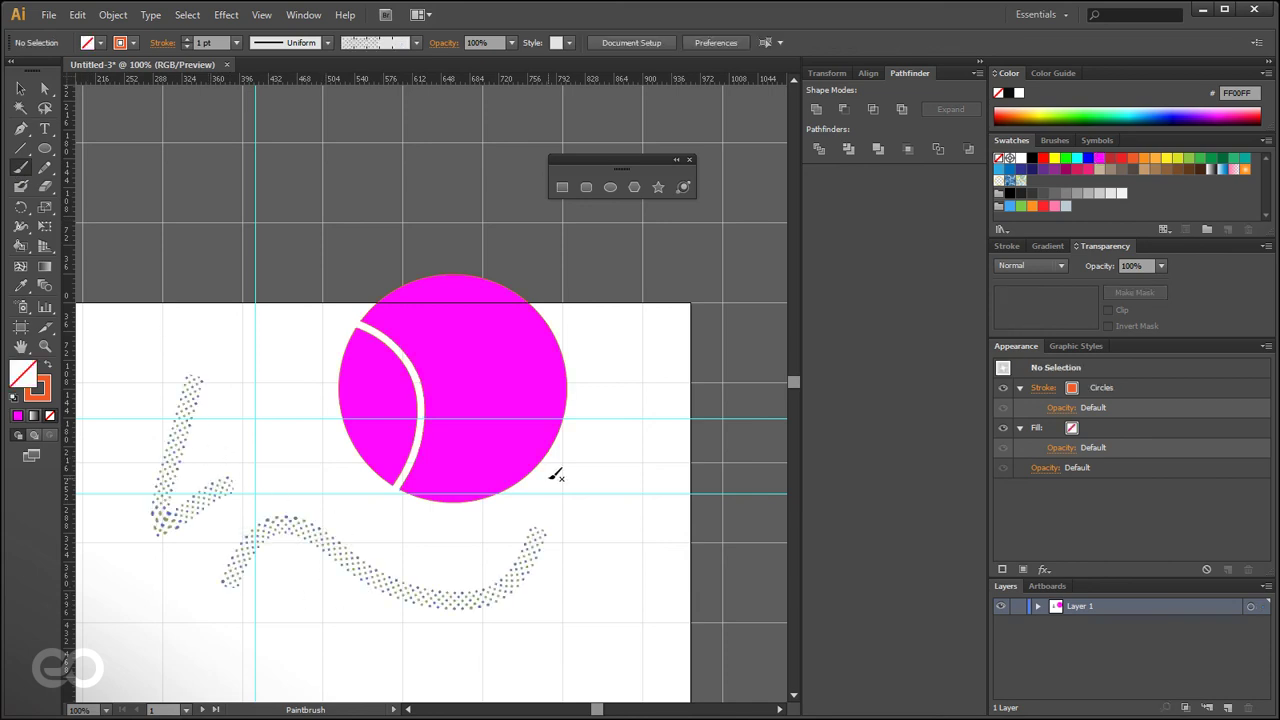
- Review the available brush definitions and switch to the Painting workspace
click(416, 42)
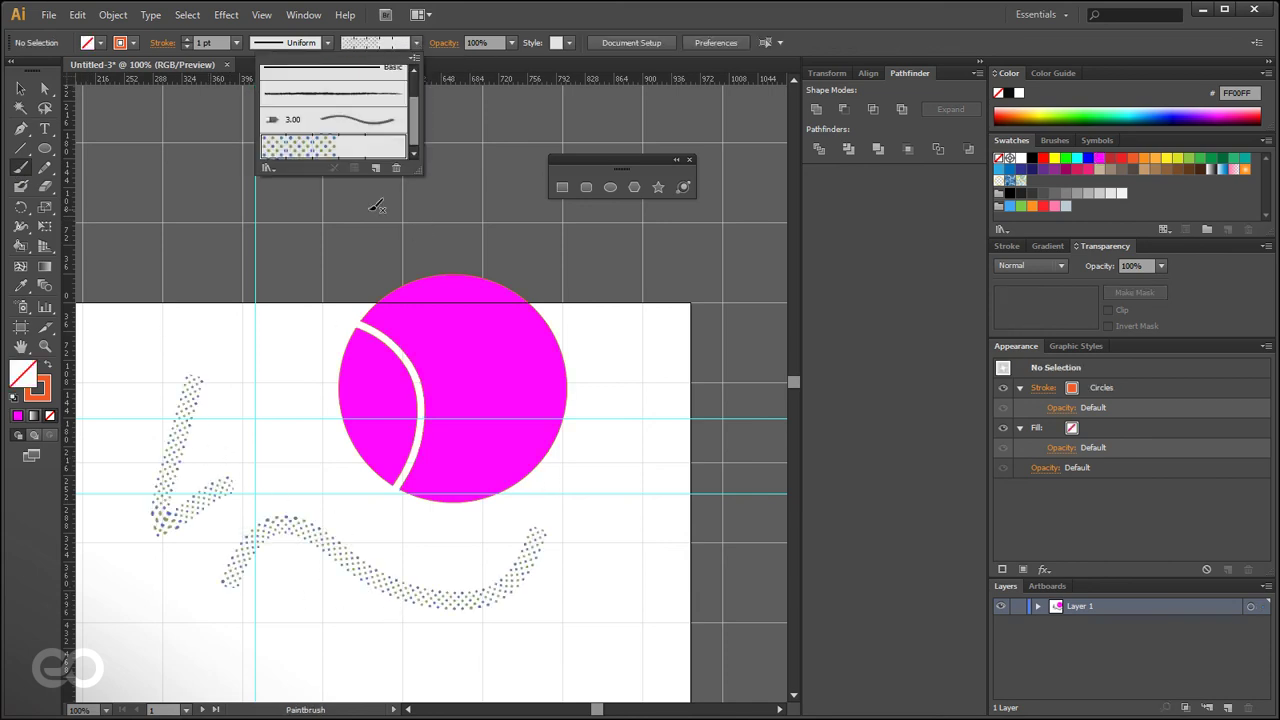
scroll(361, 130, down, 1)
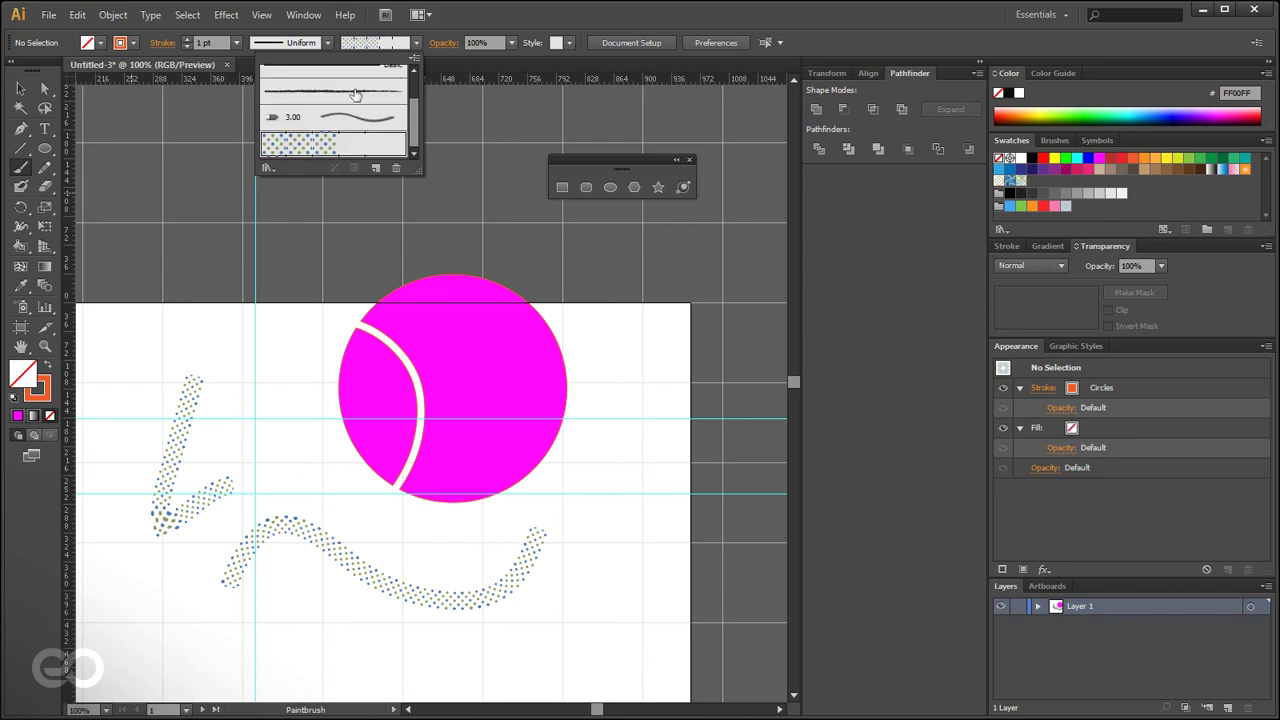
key(Escape)
click(1027, 16)
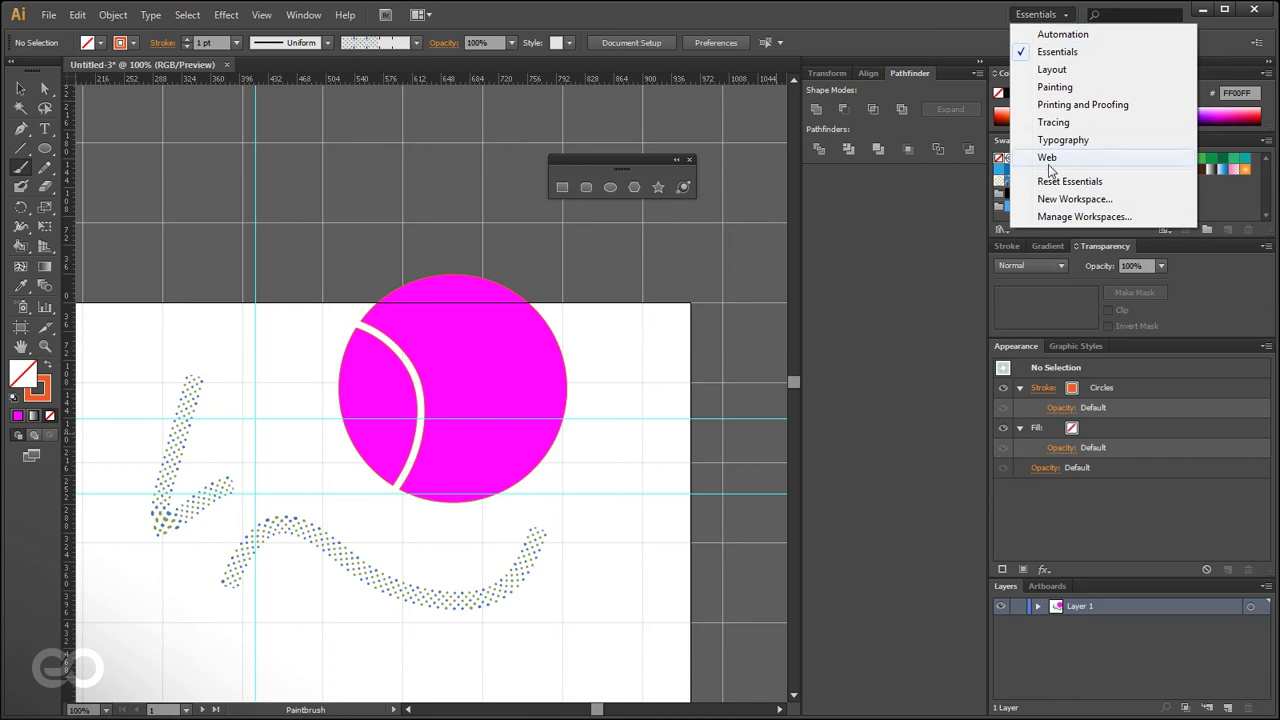
click(1064, 90)
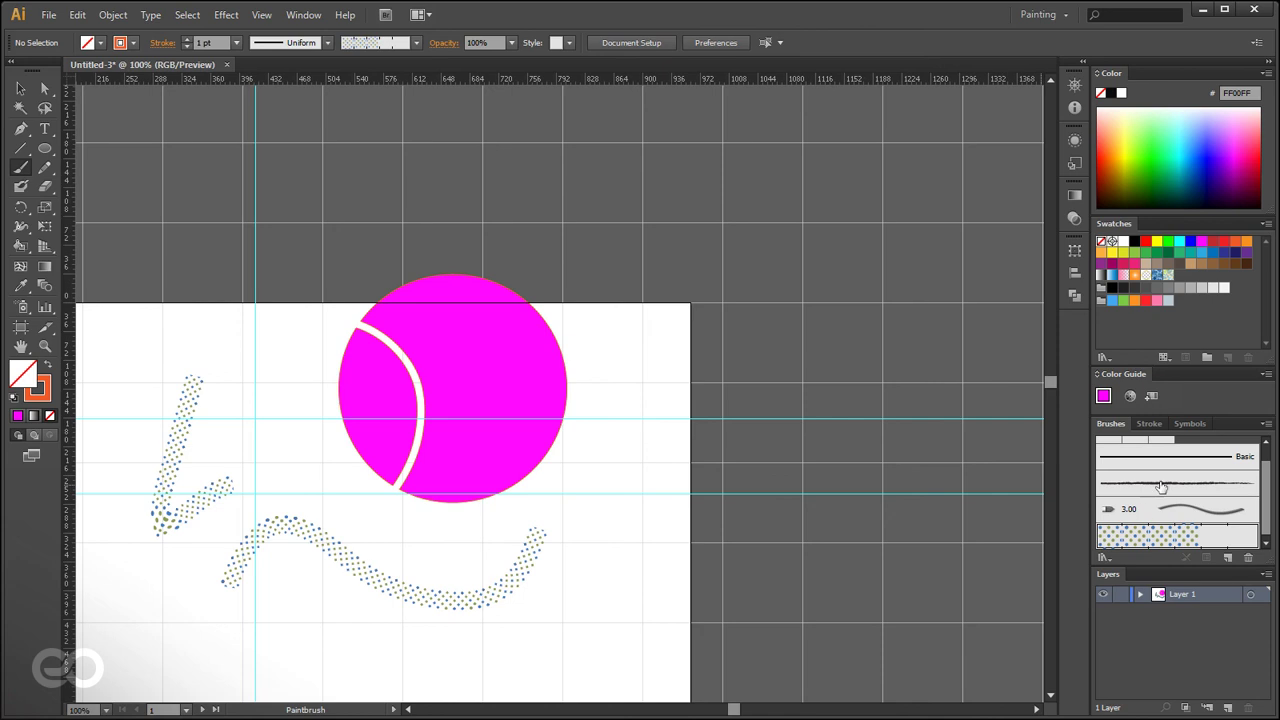
- Look over the brush library categories, paint a trial wavy brush stroke below the circle and undo it
click(1266, 423)
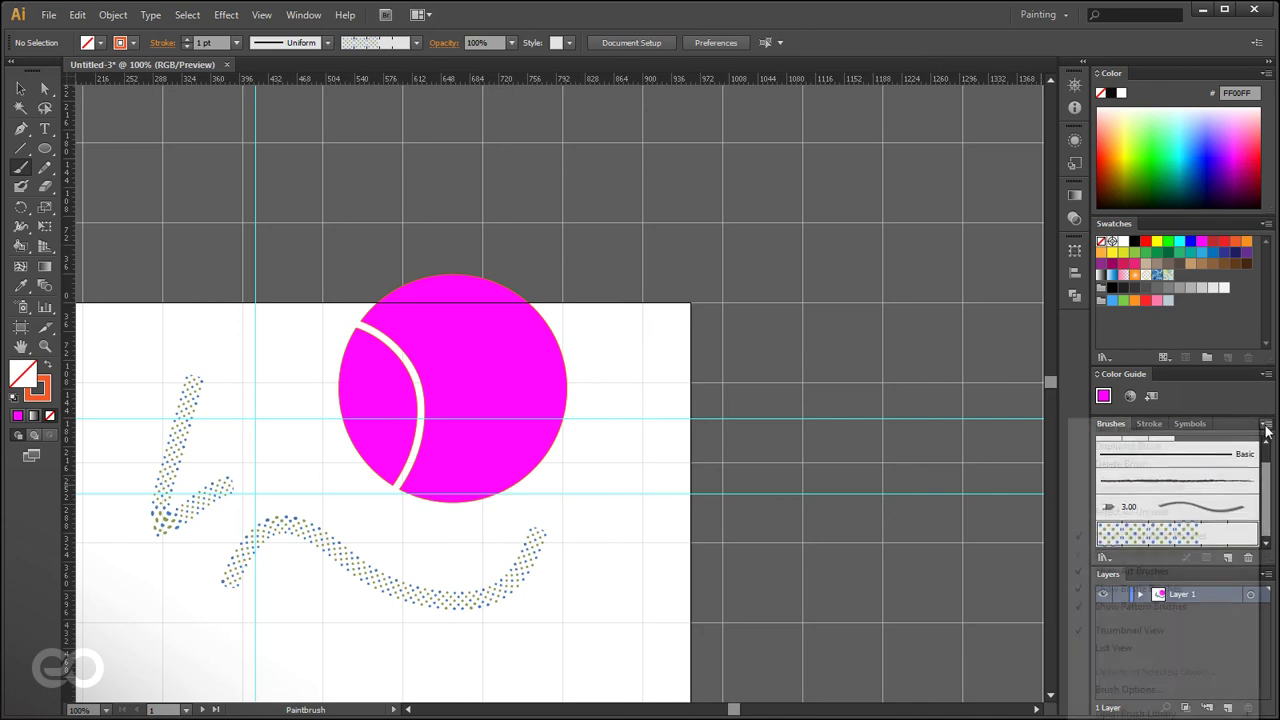
mouse_move(1142, 712)
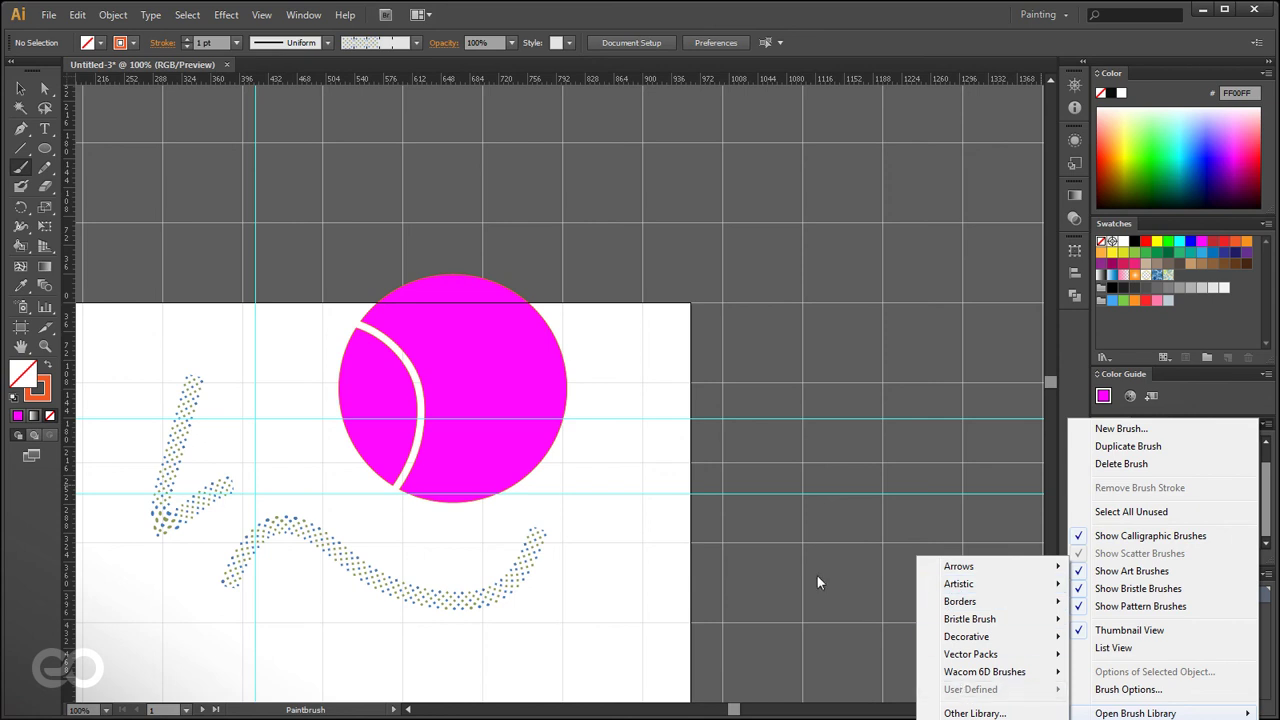
click(617, 472)
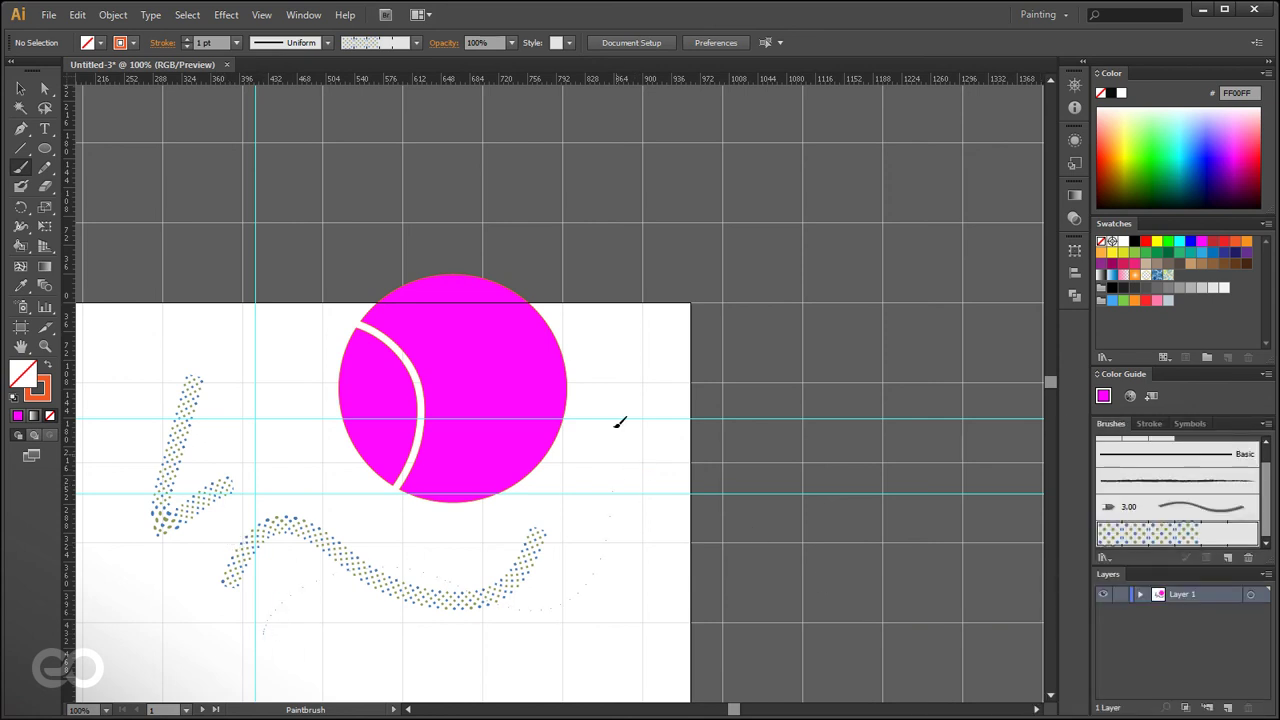
drag(619, 422, 620, 412)
key(ctrl+z)
- View the variants of the Line Segment tool without drawing anything
click(19, 150)
click(20, 152)
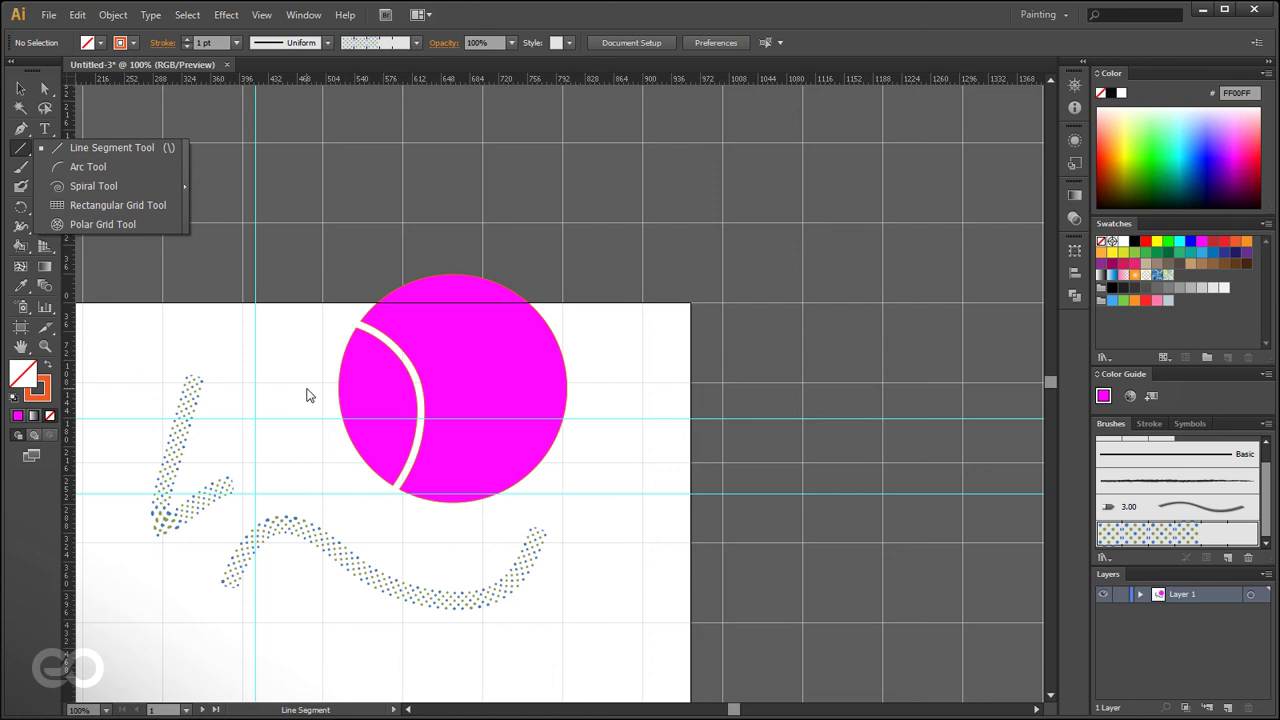
click(20, 88)
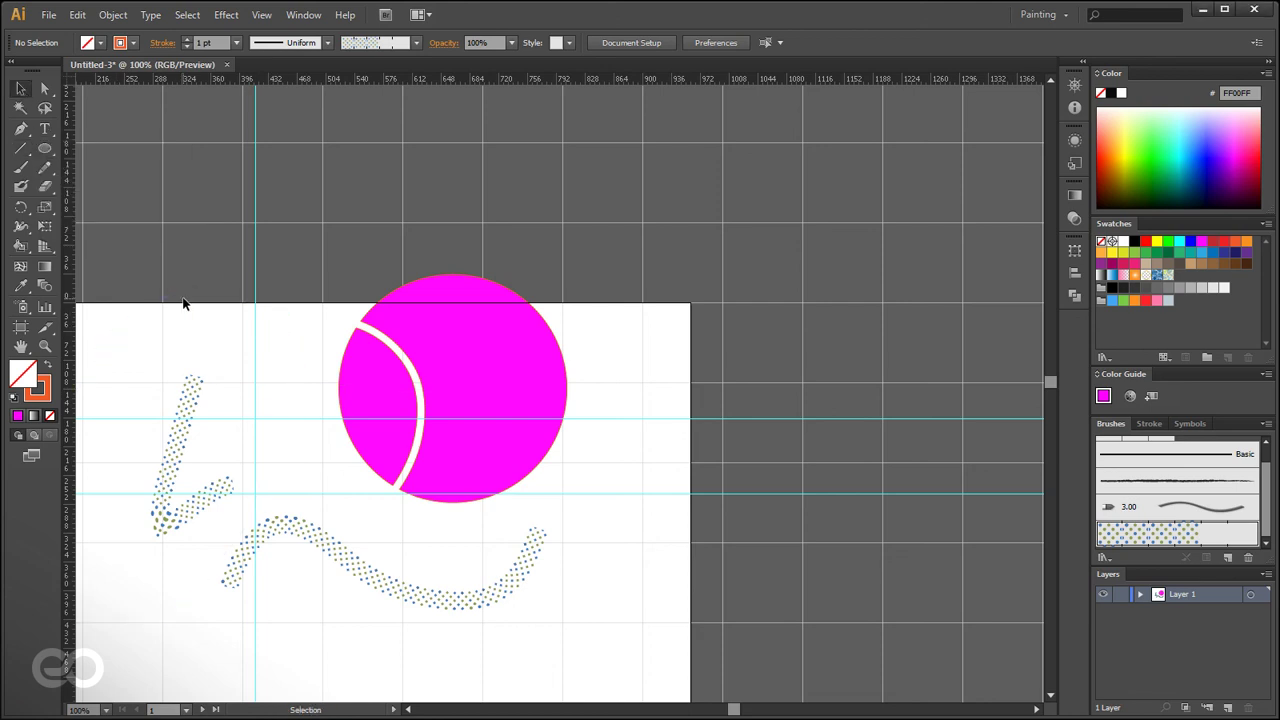
- Move the larger piece of the split magenta circle to the artboard's upper-left corner, at about X 129 px, Y 145 px
drag(394, 523, 648, 440)
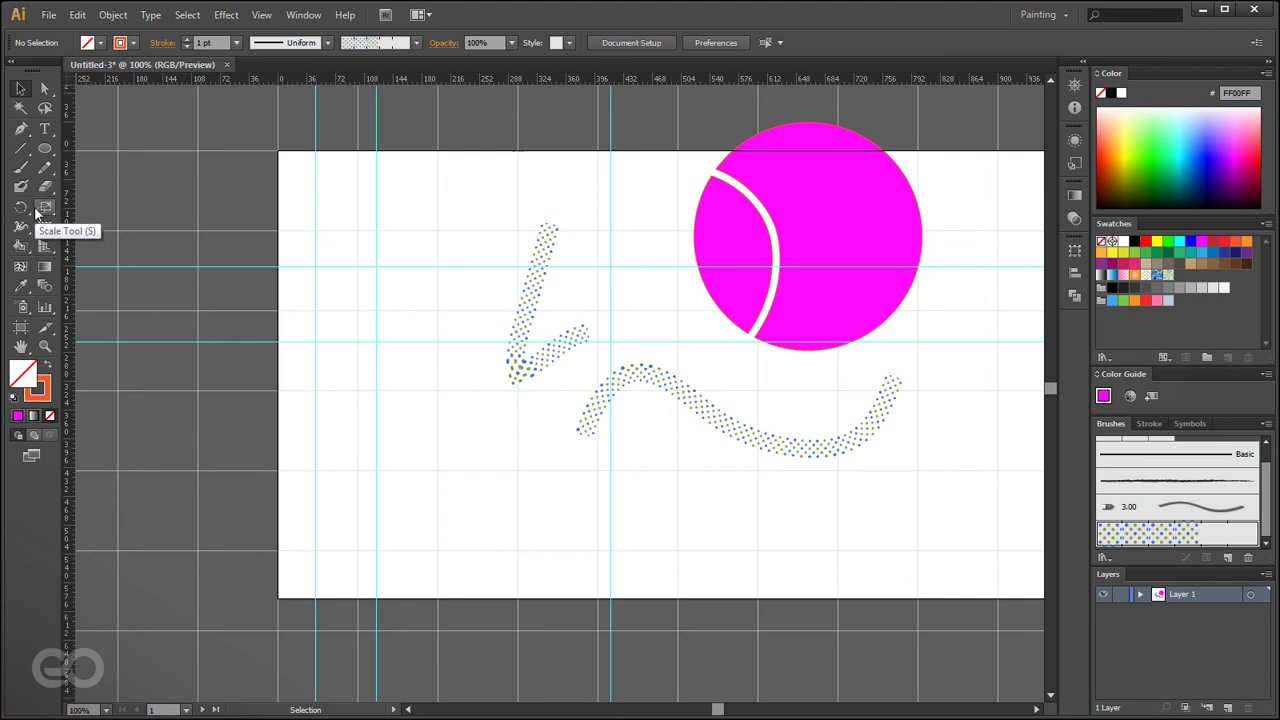
drag(808, 183, 400, 395)
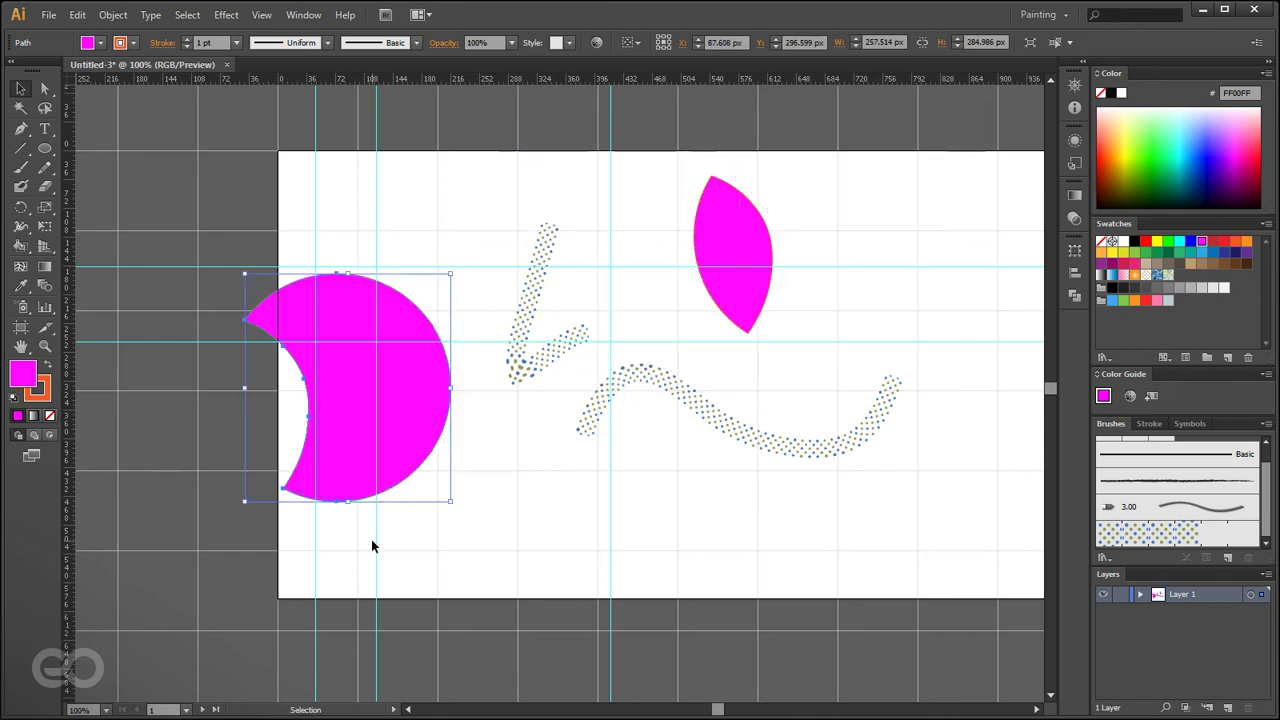
drag(448, 509, 520, 442)
key(ctrl+z)
key(v)
drag(358, 468, 399, 316)
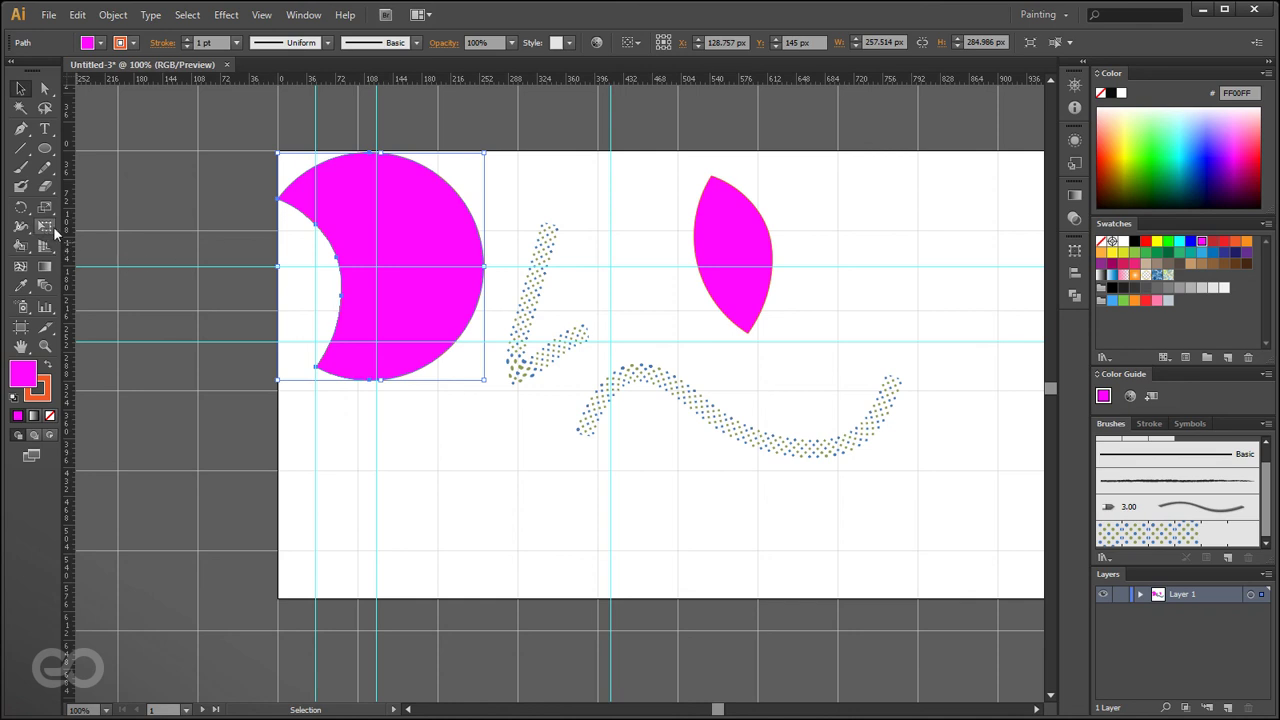
- Rotate the magenta crescent freely about its centre on the artboard and deselect it
click(21, 207)
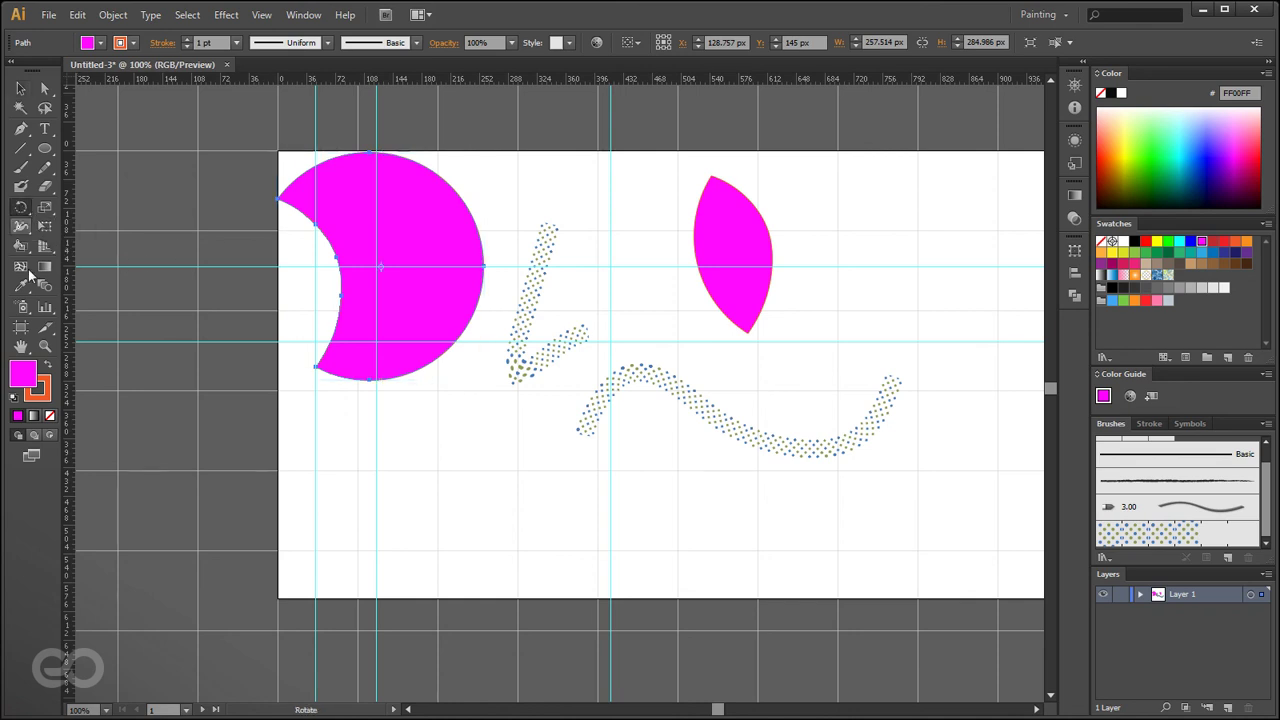
drag(450, 573, 154, 380)
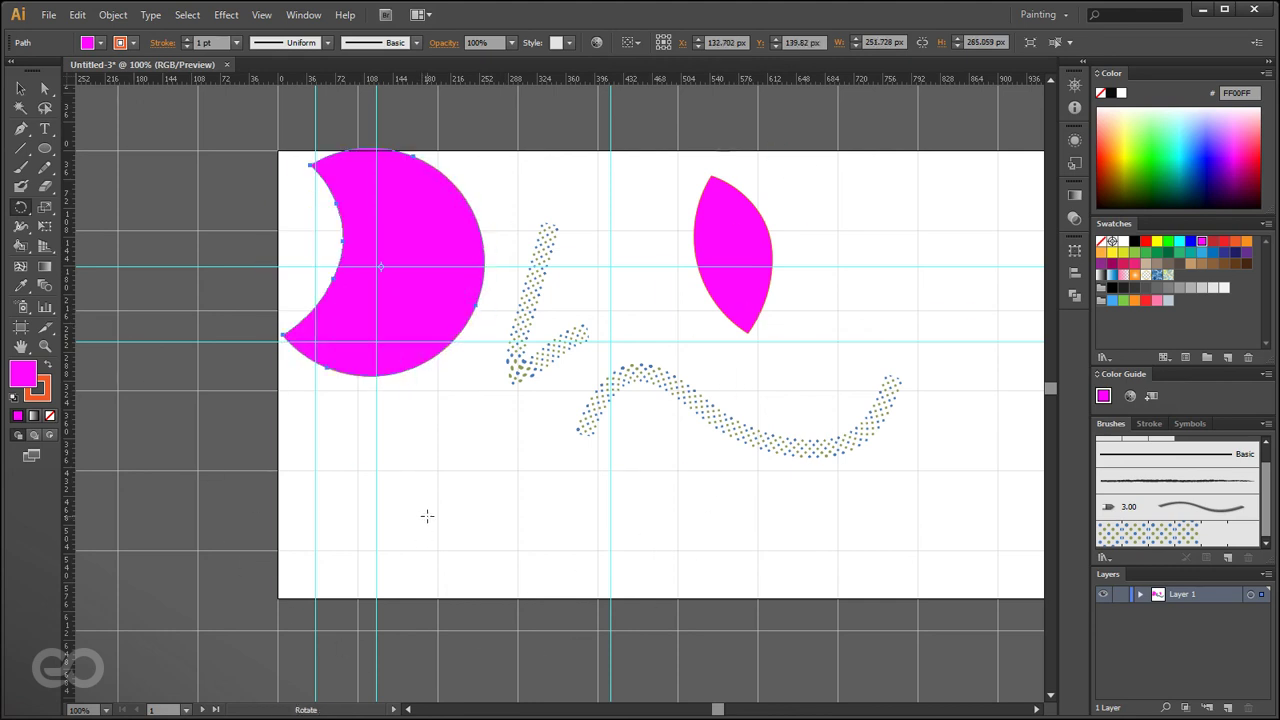
scroll(466, 495, down, 2)
key(v)
click(557, 177)
- Enable Simulate Colored Paper in the document's transparency settings
click(630, 43)
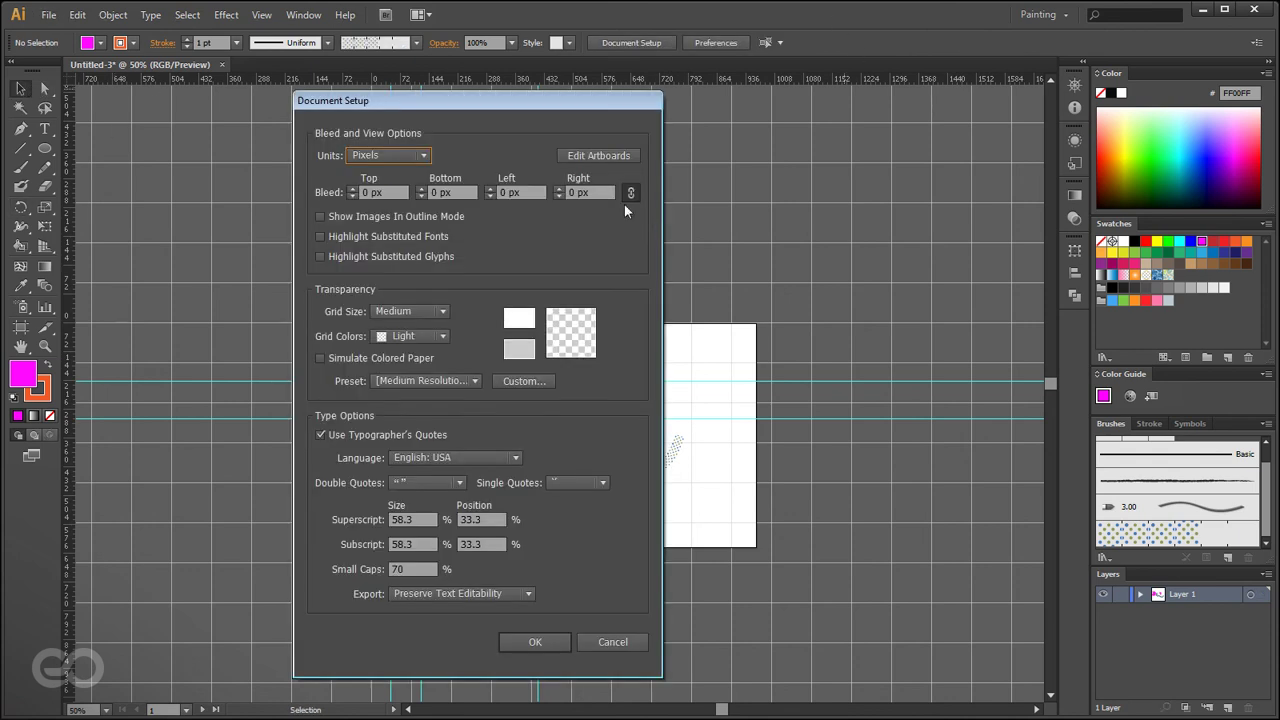
click(357, 358)
click(530, 642)
scroll(439, 398, up, 1)
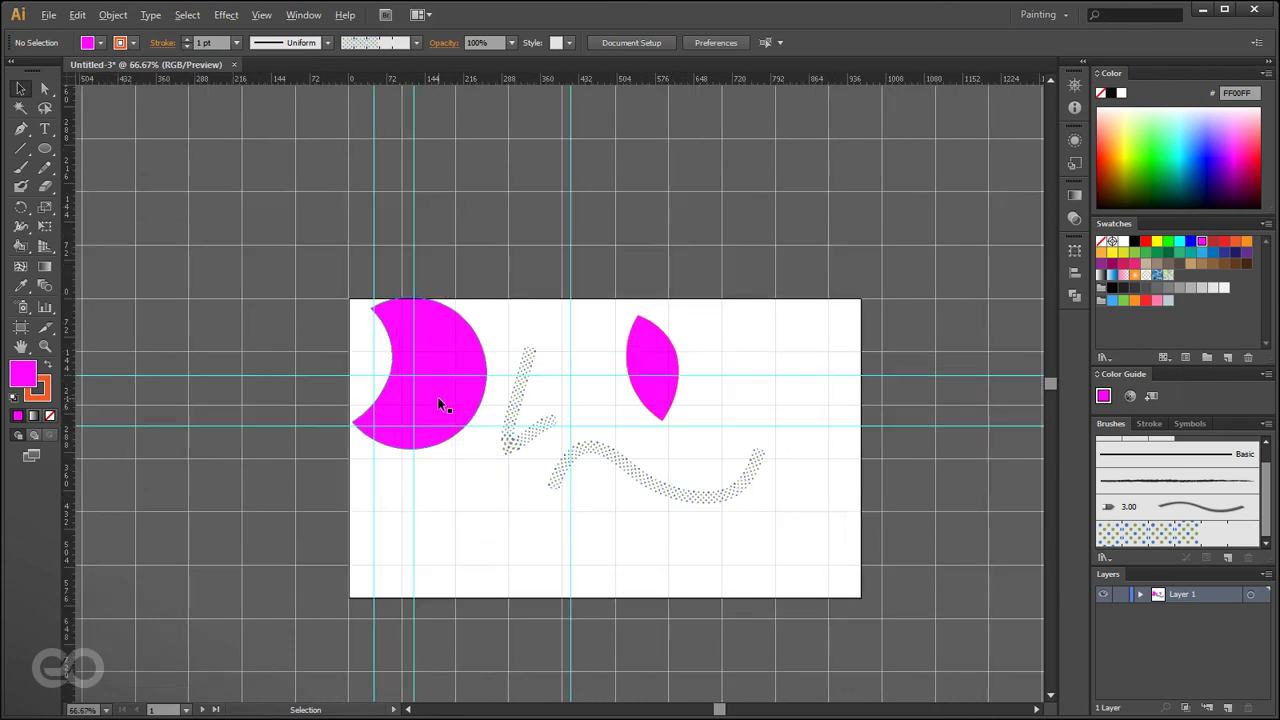
- Bring back the blue and teal circles and delete both of them
key(ctrl+y)
key(ctrl+y)
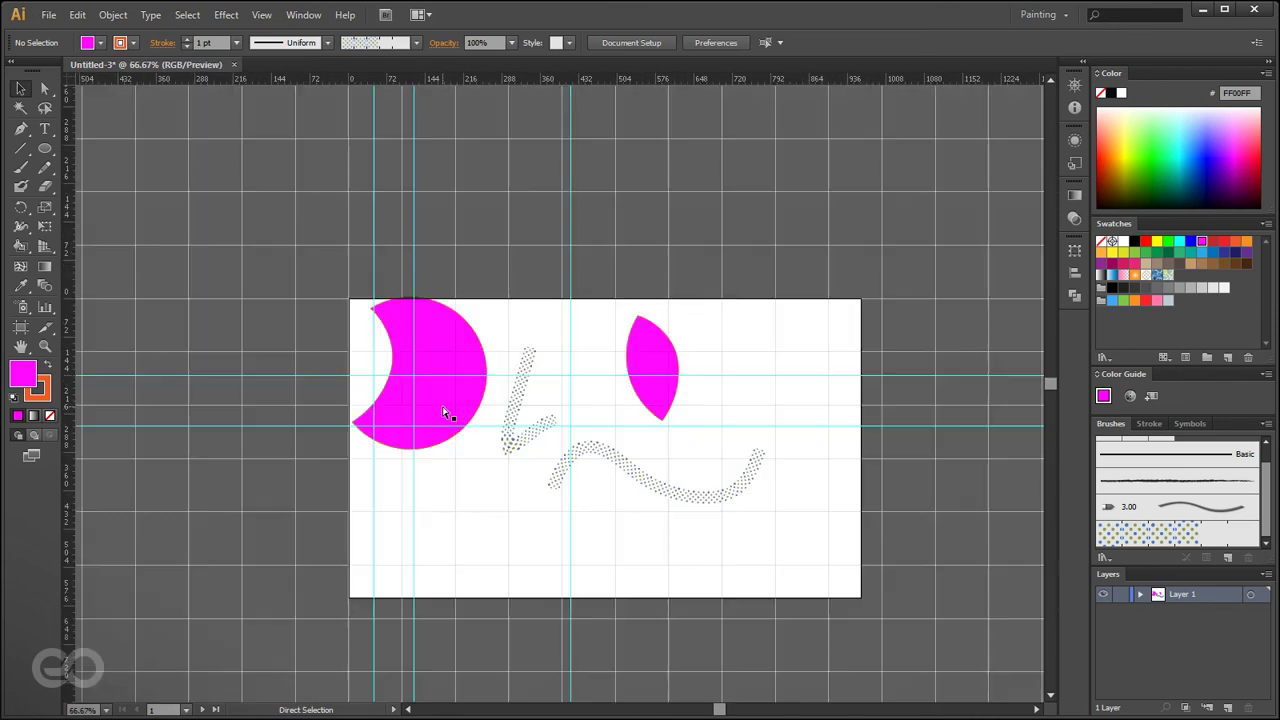
key(ctrl+z)
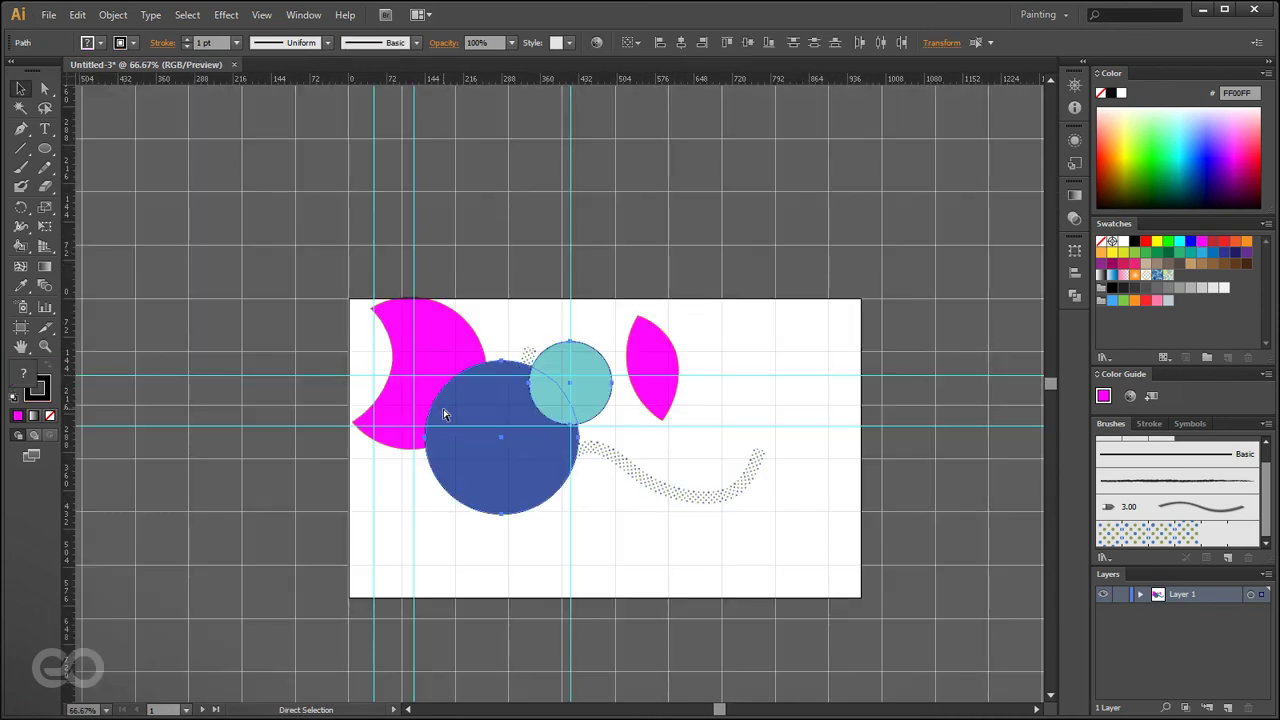
key(ctrl+z)
key(v)
click(234, 397)
scroll(262, 393, up, 1)
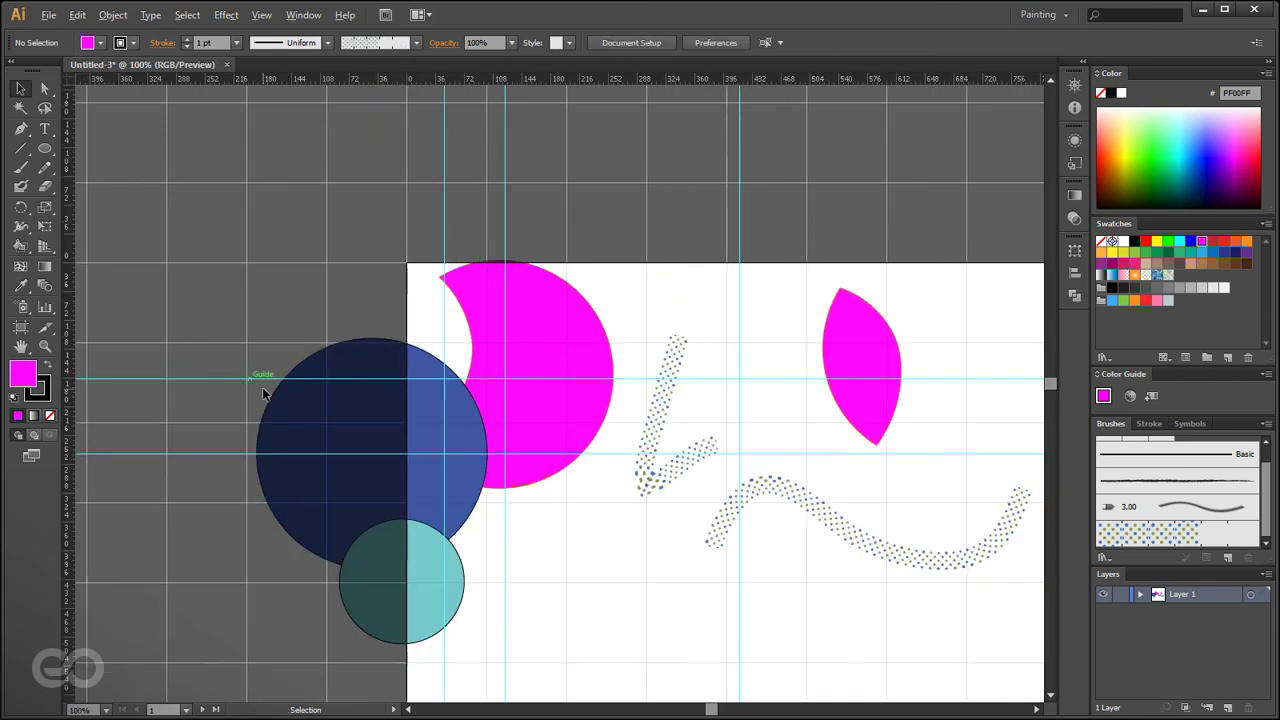
click(404, 493)
key(Delete)
click(393, 586)
key(Delete)
- Move the crescent off the artboard onto the empty canvas to its left and rotate it freely about its centre
drag(449, 461, 172, 372)
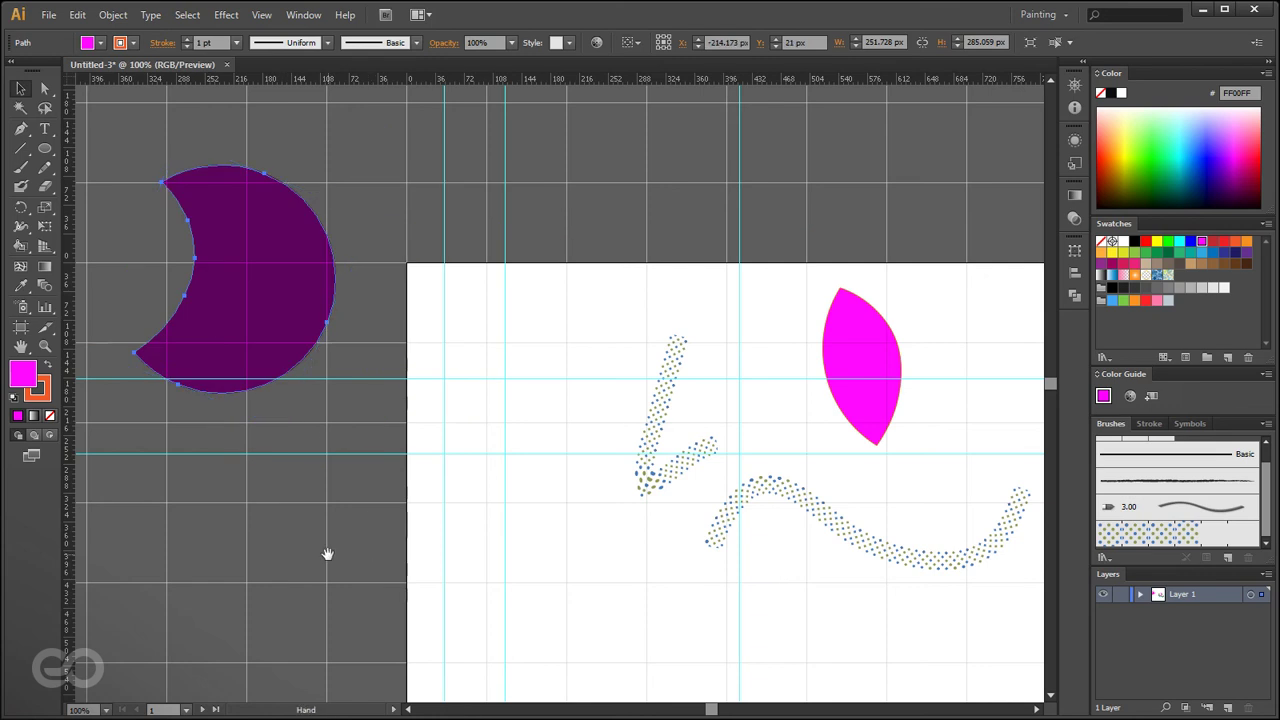
drag(327, 554, 720, 526)
drag(686, 343, 385, 300)
click(20, 208)
drag(380, 551, 534, 443)
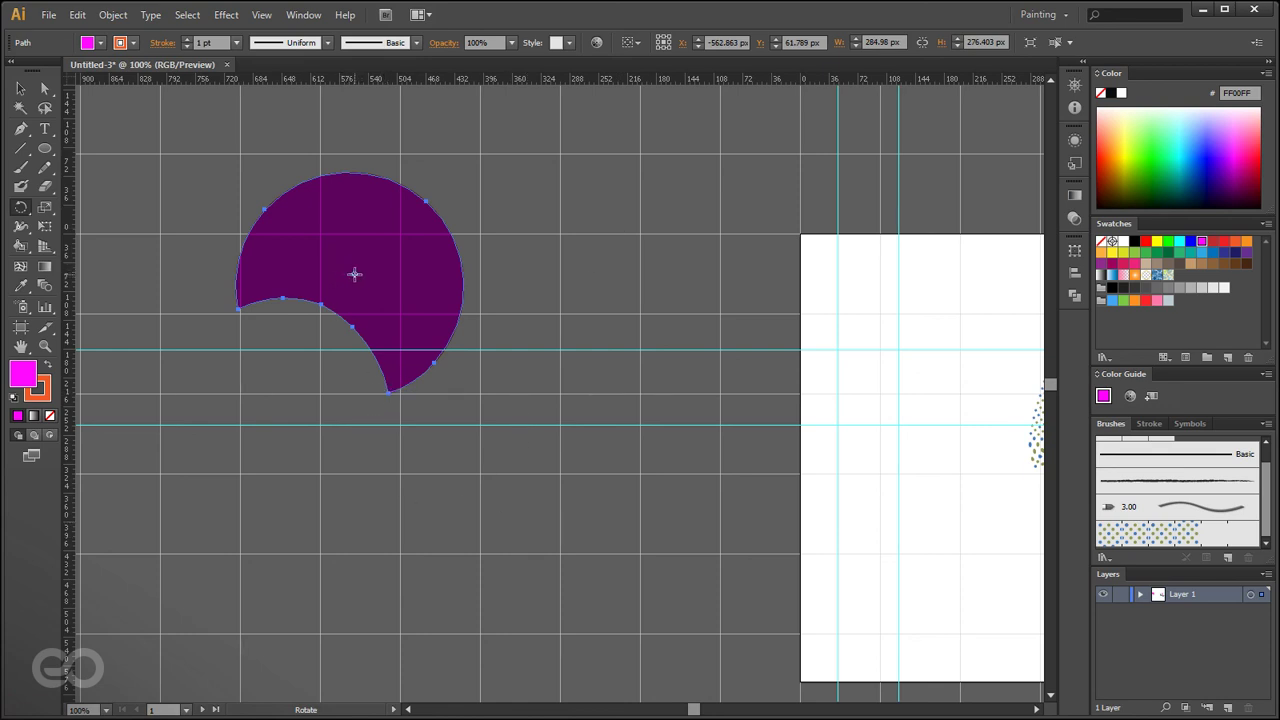
- Place the rotation origin on the anchor at the crescent's lower tip and check the Snap to Point setting
key(alt)
scroll(358, 276, up, 2)
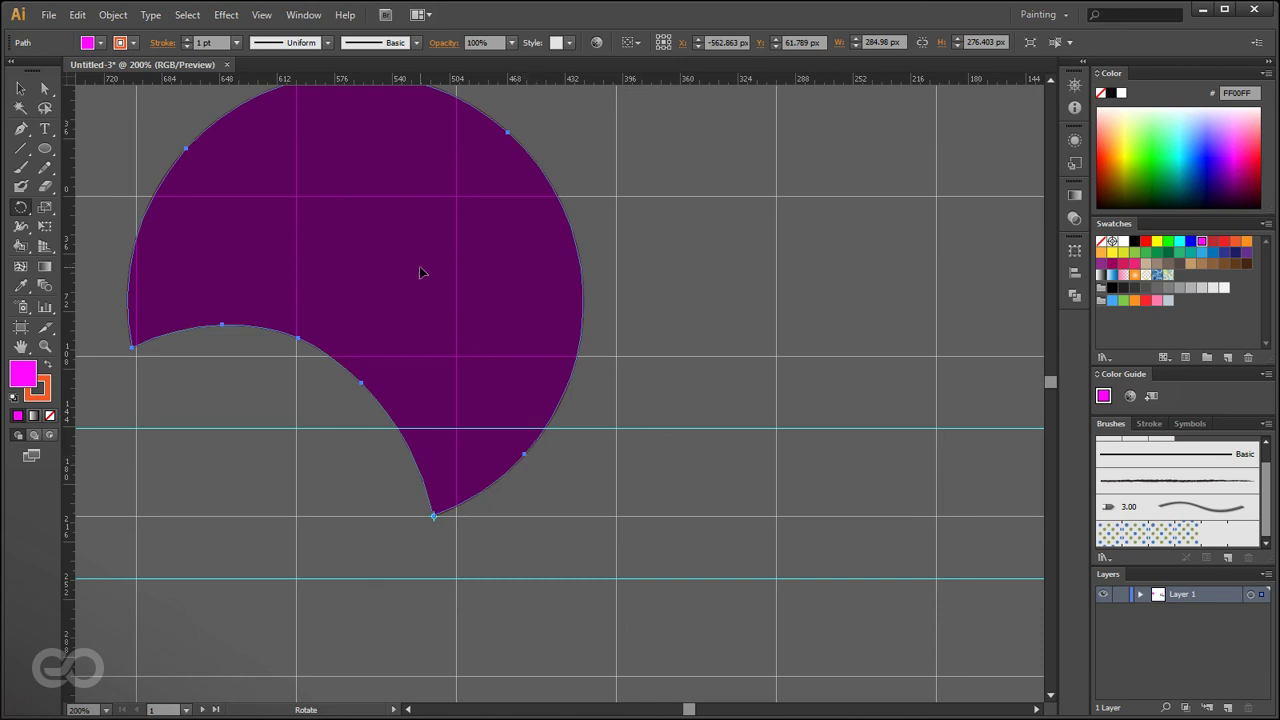
click(261, 15)
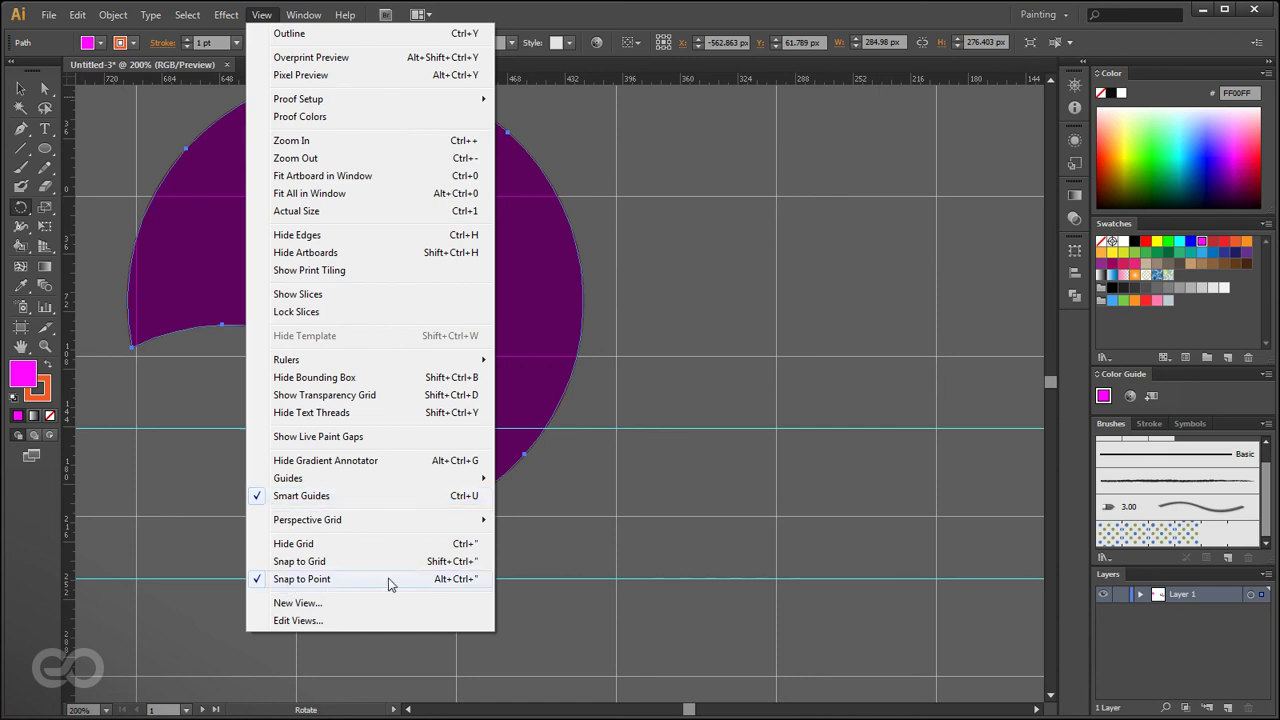
click(569, 489)
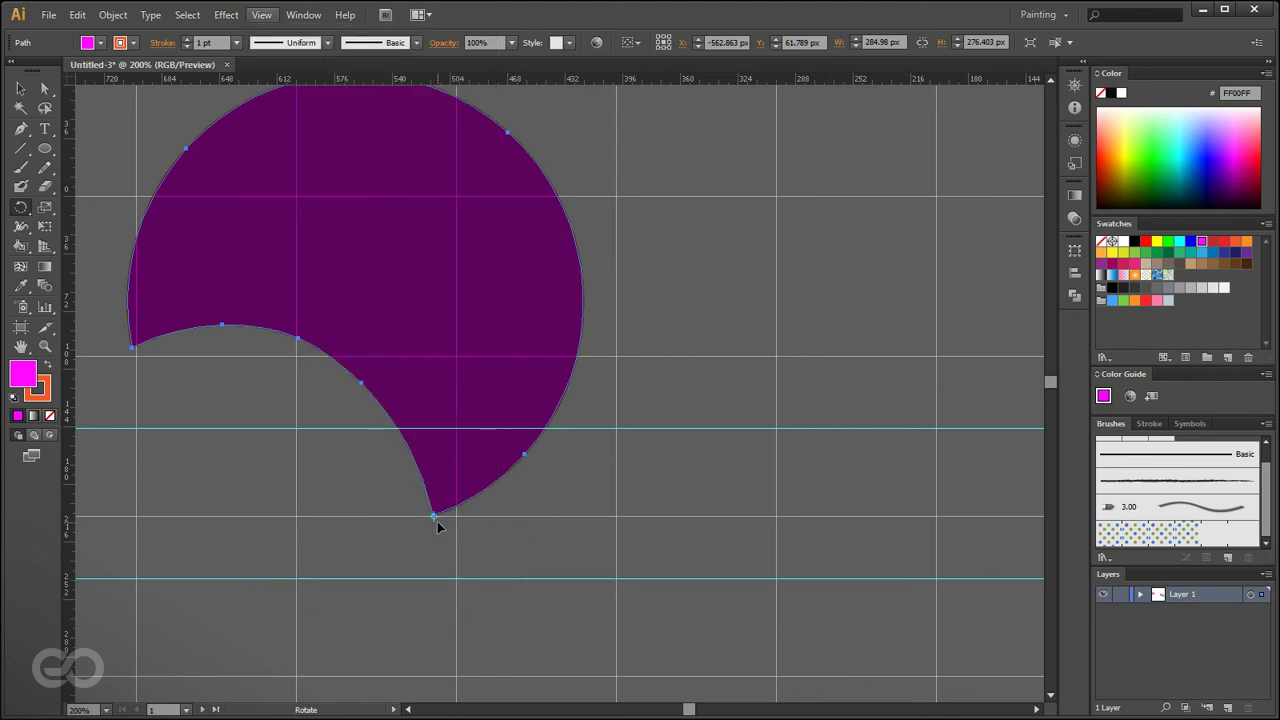
scroll(368, 388, down, 2)
click(405, 463)
- Rotate the crescent around its tip several times, both freely and with the angle constrained, including a turn to 90°
drag(363, 566, 285, 405)
drag(272, 639, 371, 274)
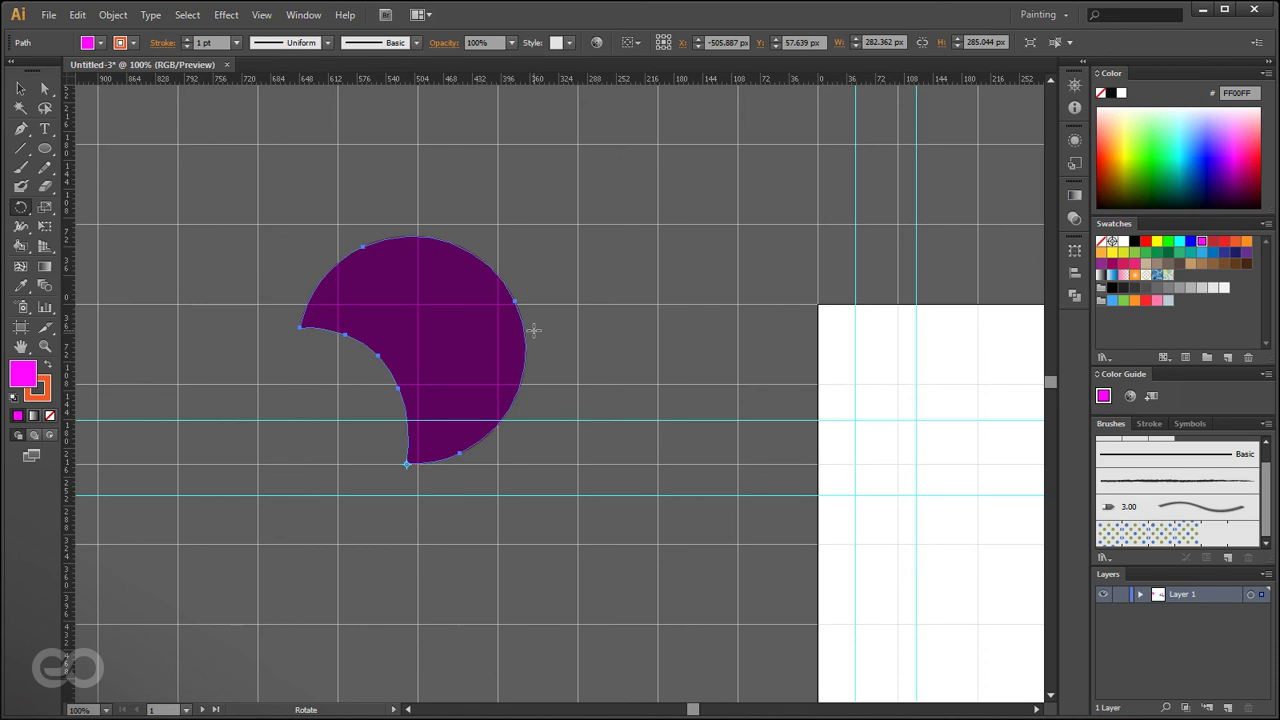
drag(483, 617, 559, 546)
drag(558, 293, 611, 349)
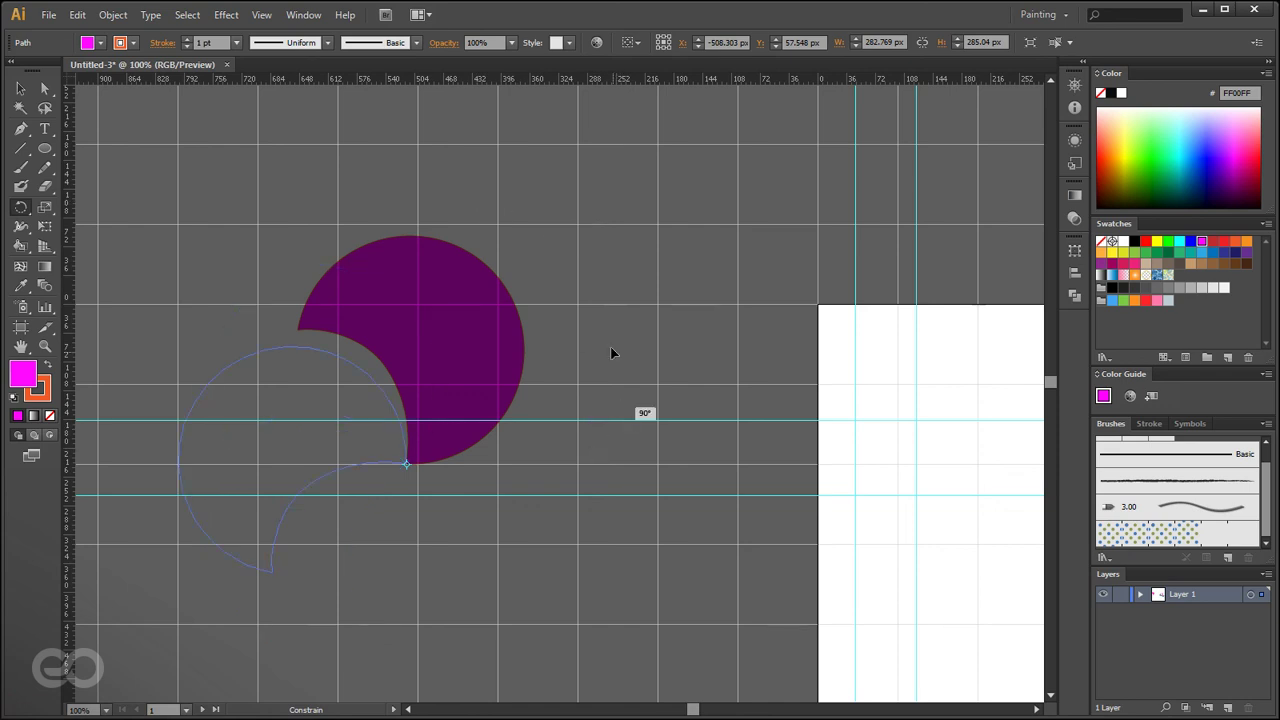
drag(642, 408, 501, 248)
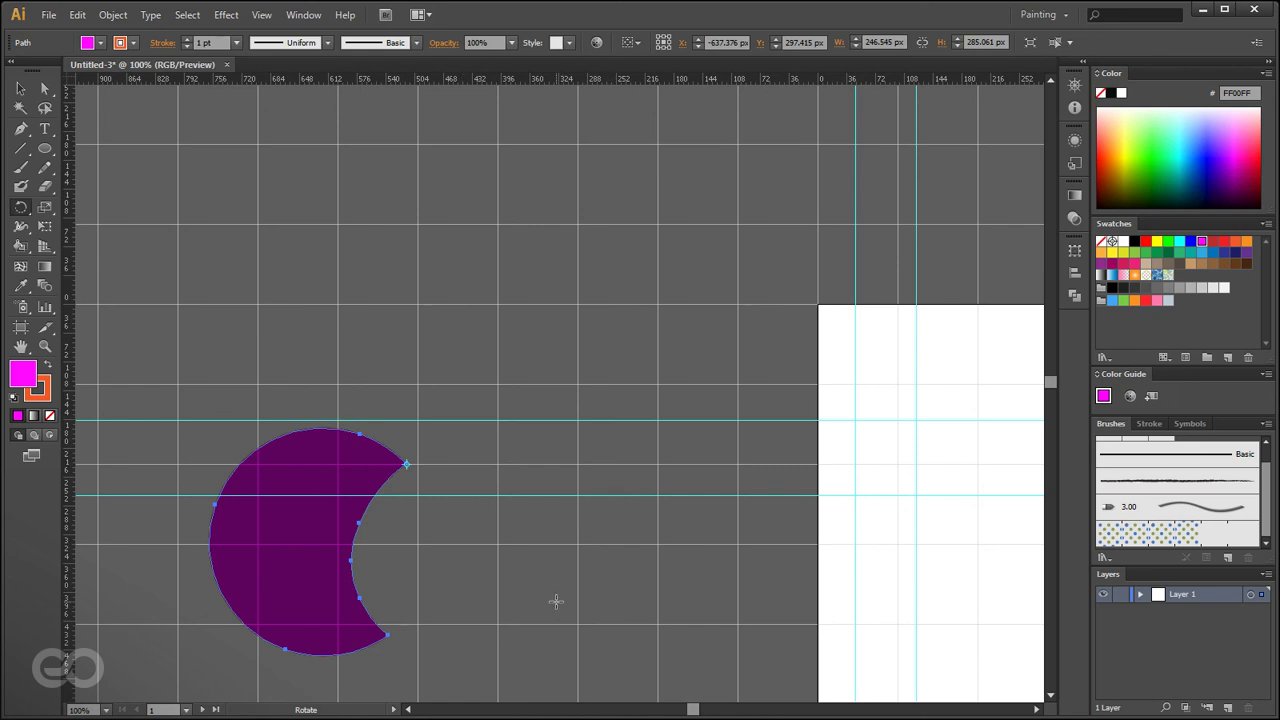
- Create a copy of the crescent rotated 10° about its tip, with the rotation preview turned off
alt+click(405, 462)
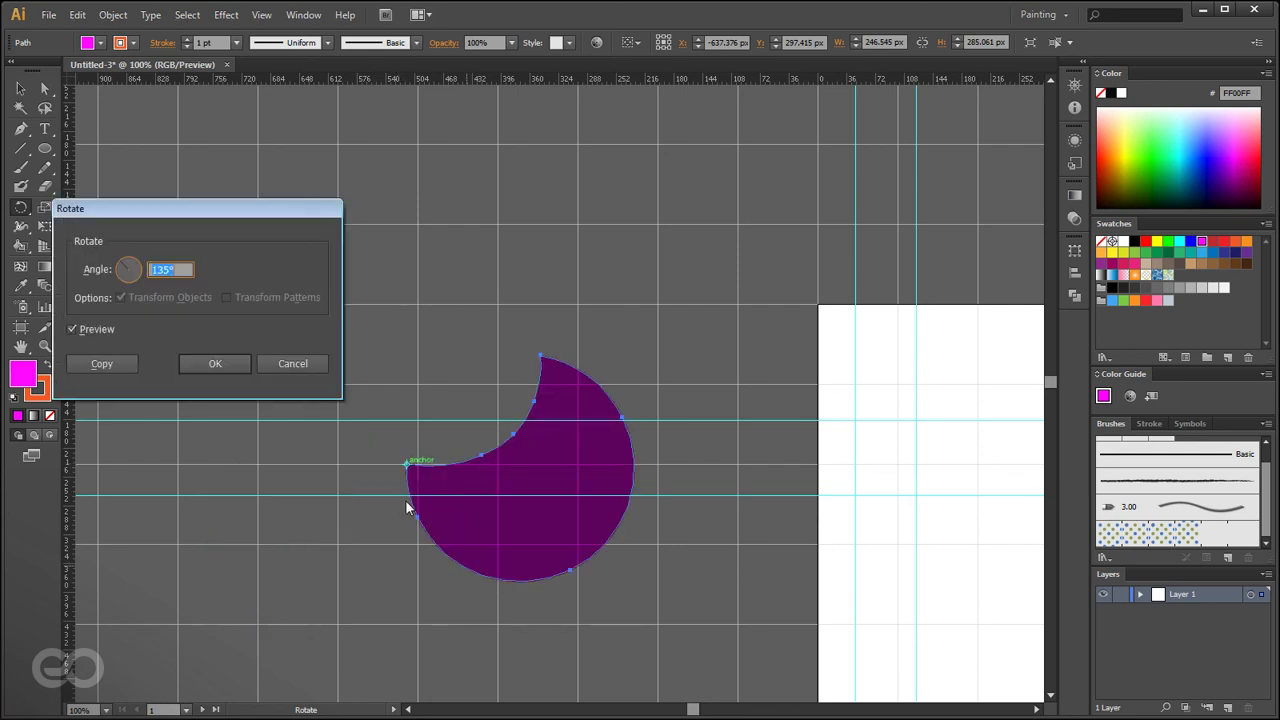
drag(186, 204, 240, 132)
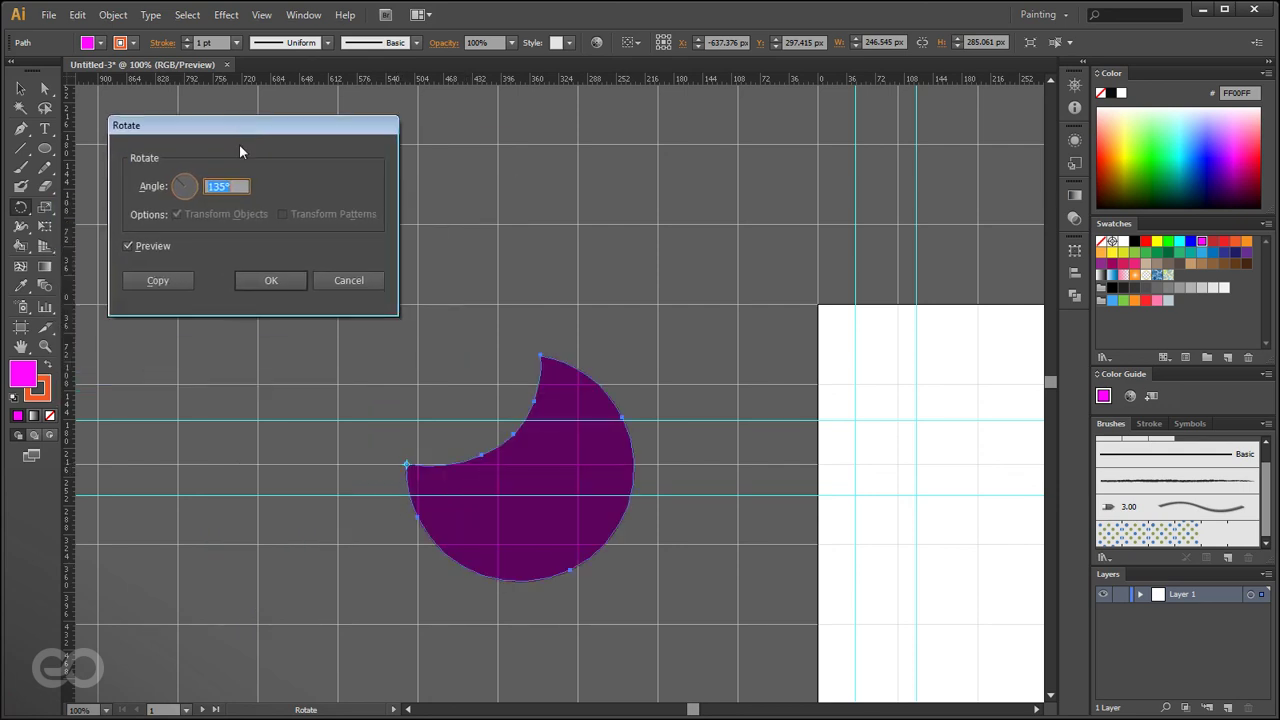
click(141, 249)
click(141, 249)
click(141, 249)
key(Tab)
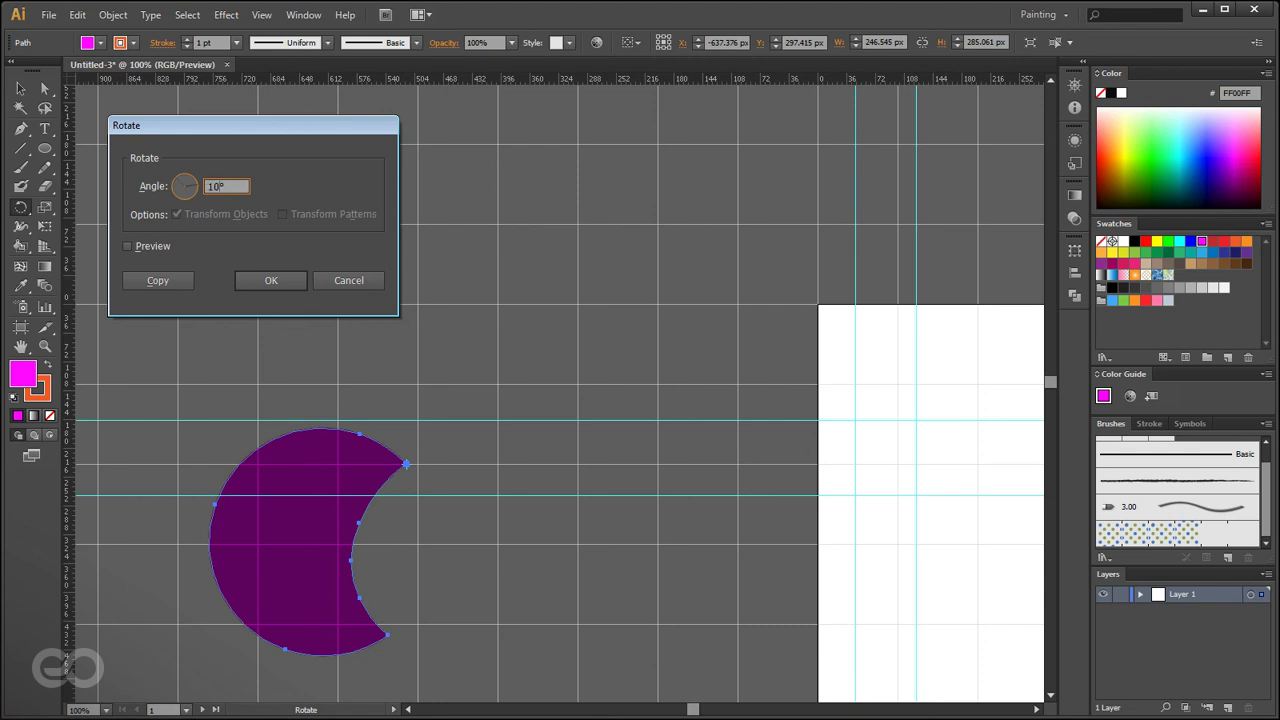
click(158, 281)
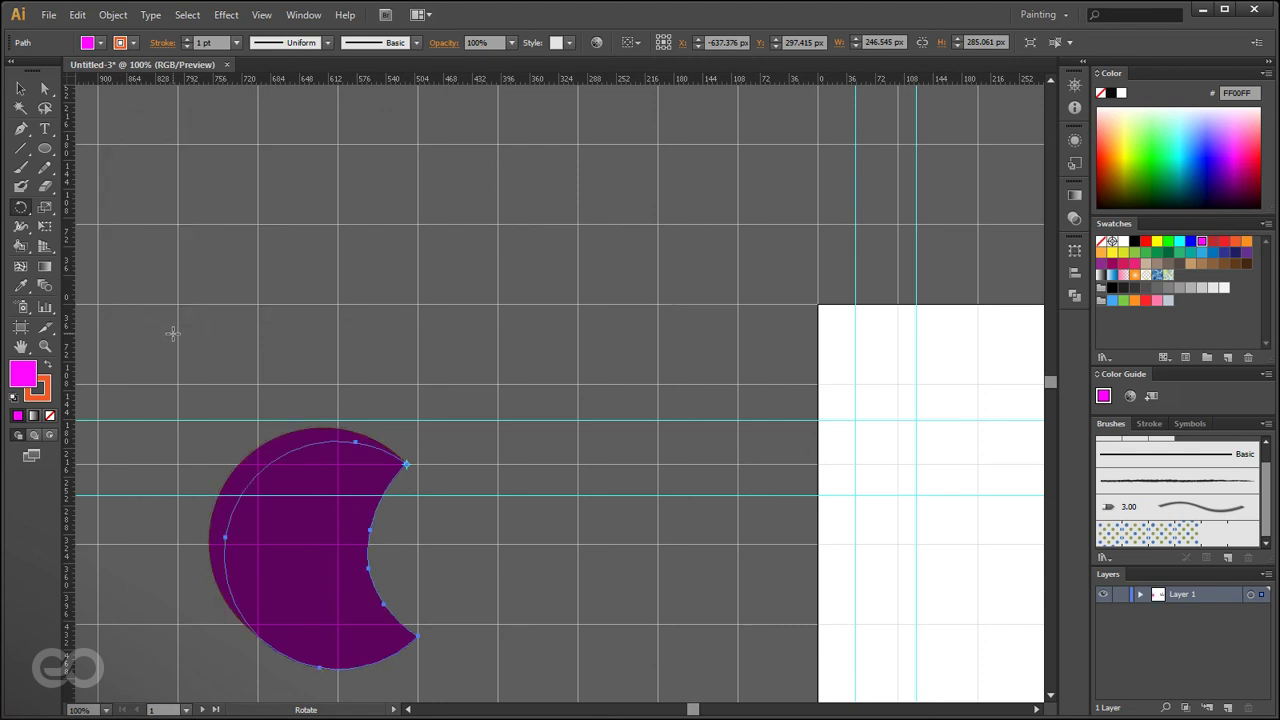
- Repeat the rotated copy with Transform Again until the crescents fan out around the shared tip into a nearly full circle
click(21, 89)
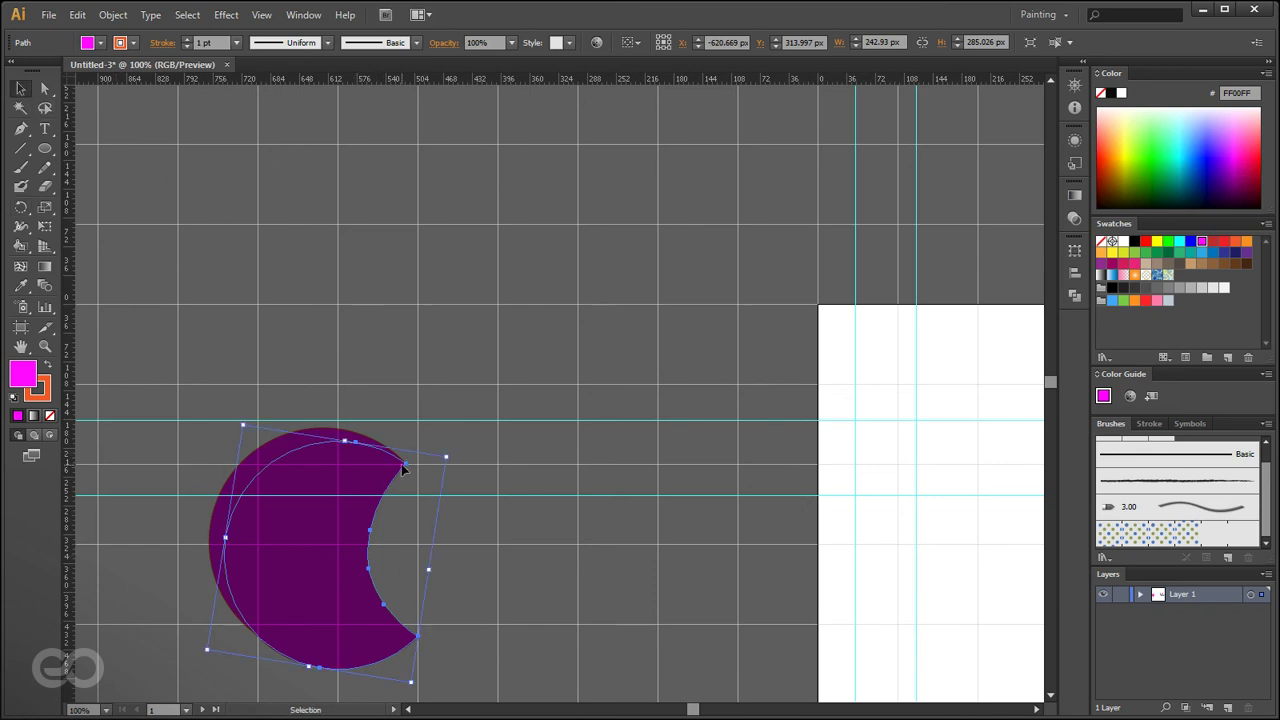
click(395, 595)
click(309, 542)
right_click(307, 467)
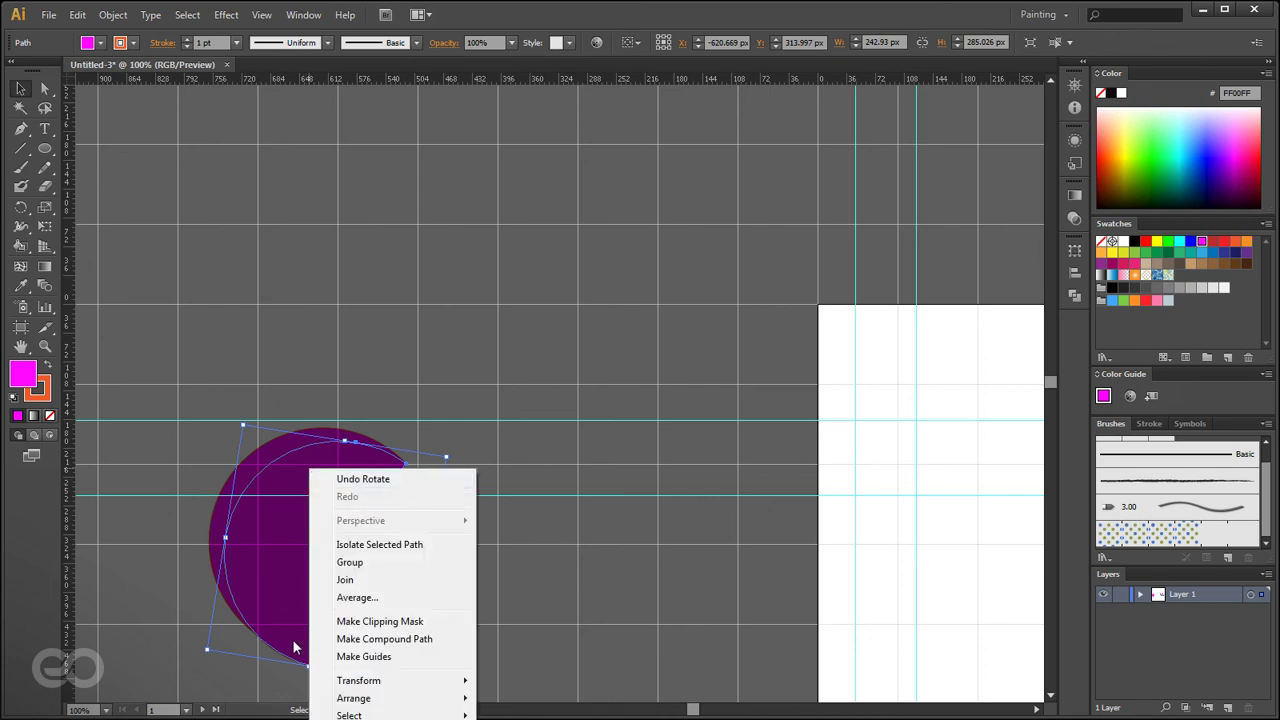
mouse_move(385, 685)
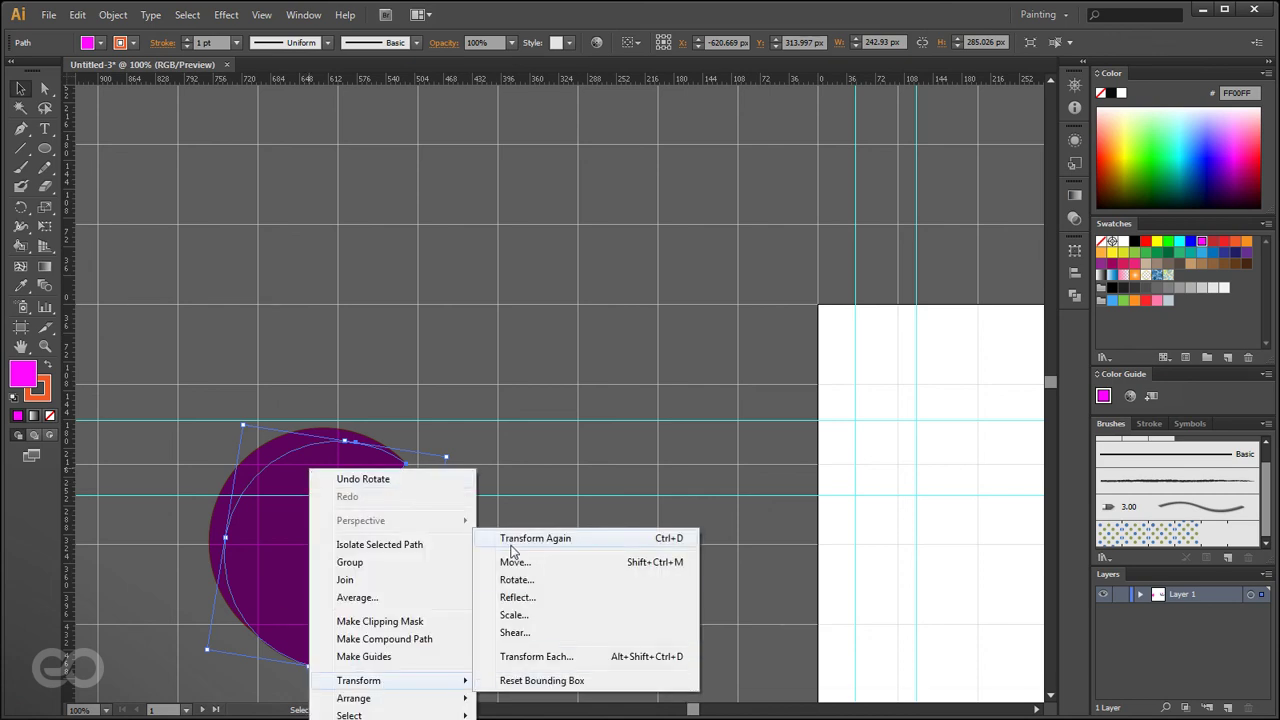
click(677, 540)
key(a)
key(ctrl+d)
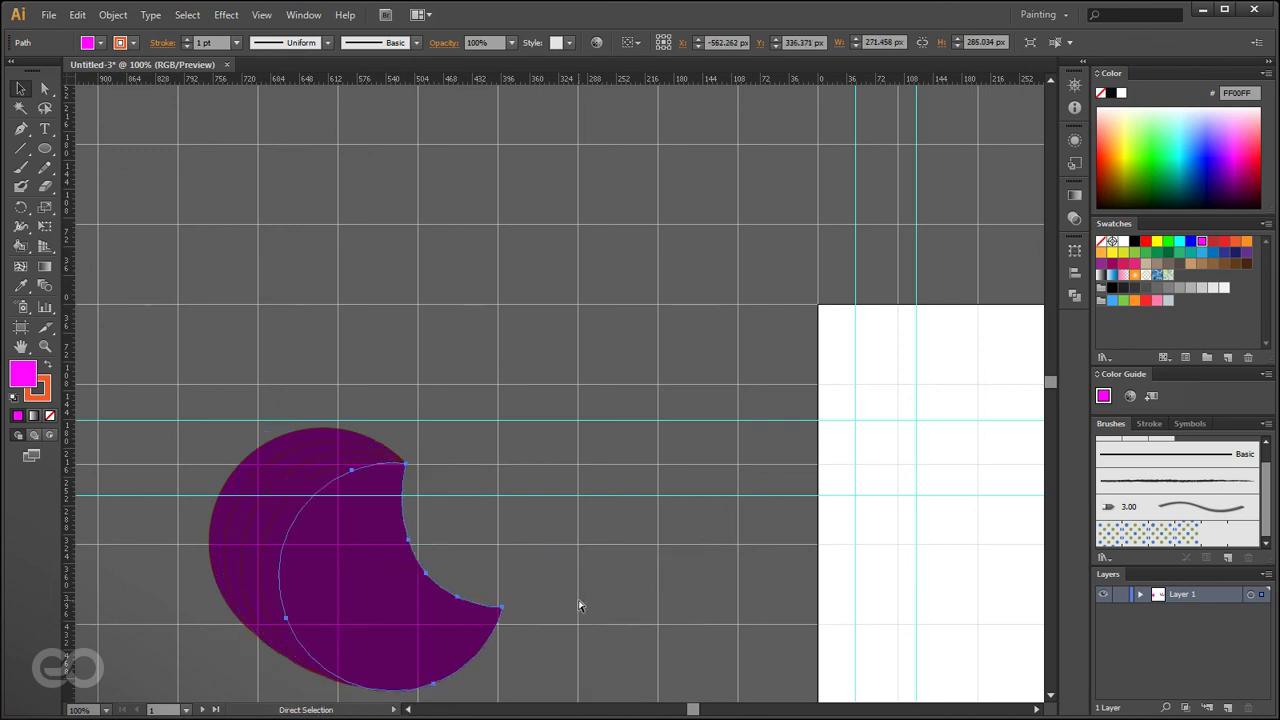
key(ctrl+d)
key(ctrl+d)
key(ctrl+d)
key(ctrl+d)
key(ctrl+d)
key(ctrl+d)
key(ctrl+d)
key(ctrl+d)
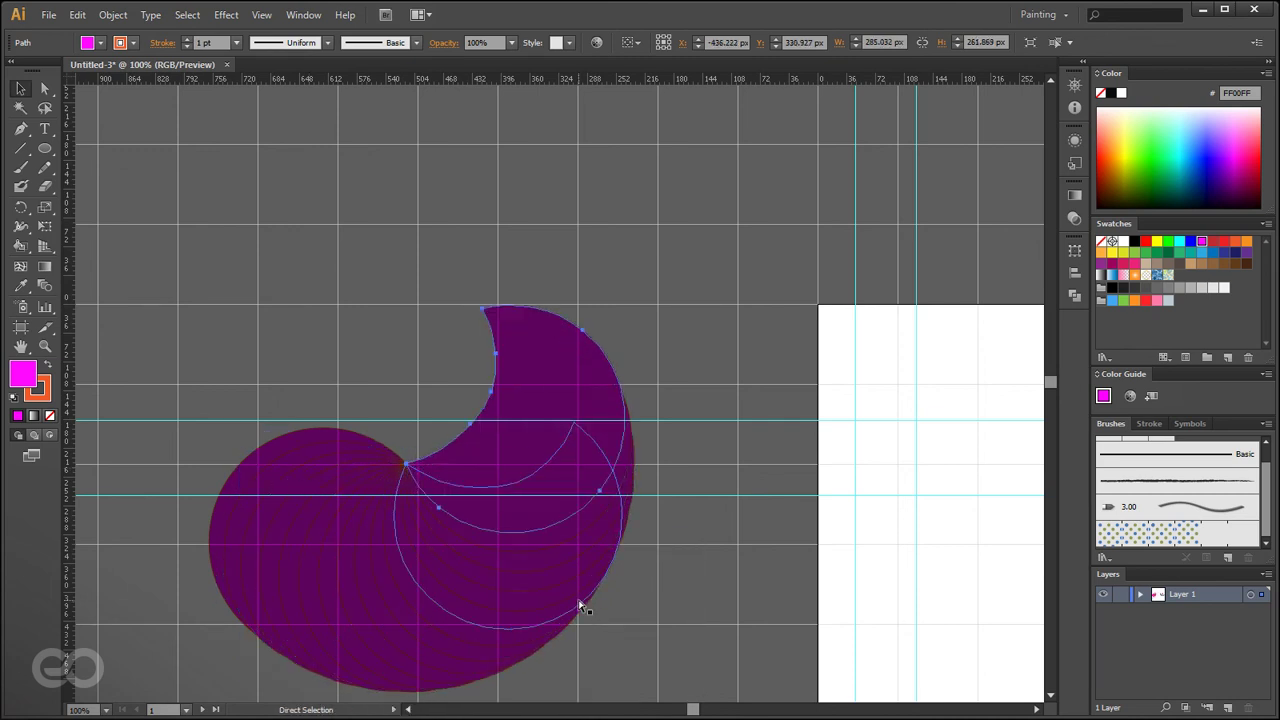
key(ctrl+d)
key(ctrl+d)
key(ctrl+d)
key(ctrl+d)
key(ctrl+d)
key(ctrl+d)
key(ctrl+d)
key(ctrl+d)
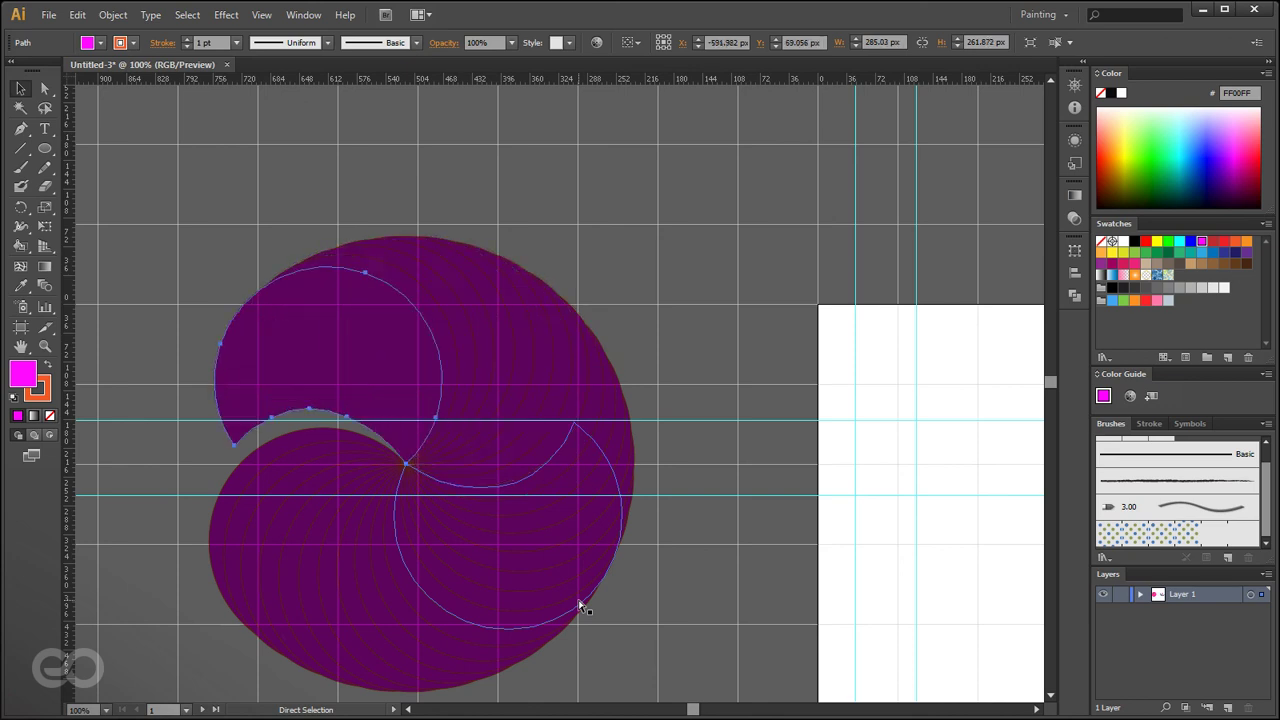
key(ctrl+d)
click(660, 608)
- Select all artwork, set its stroke color to black and deselect it
key(v)
key(ctrl+a)
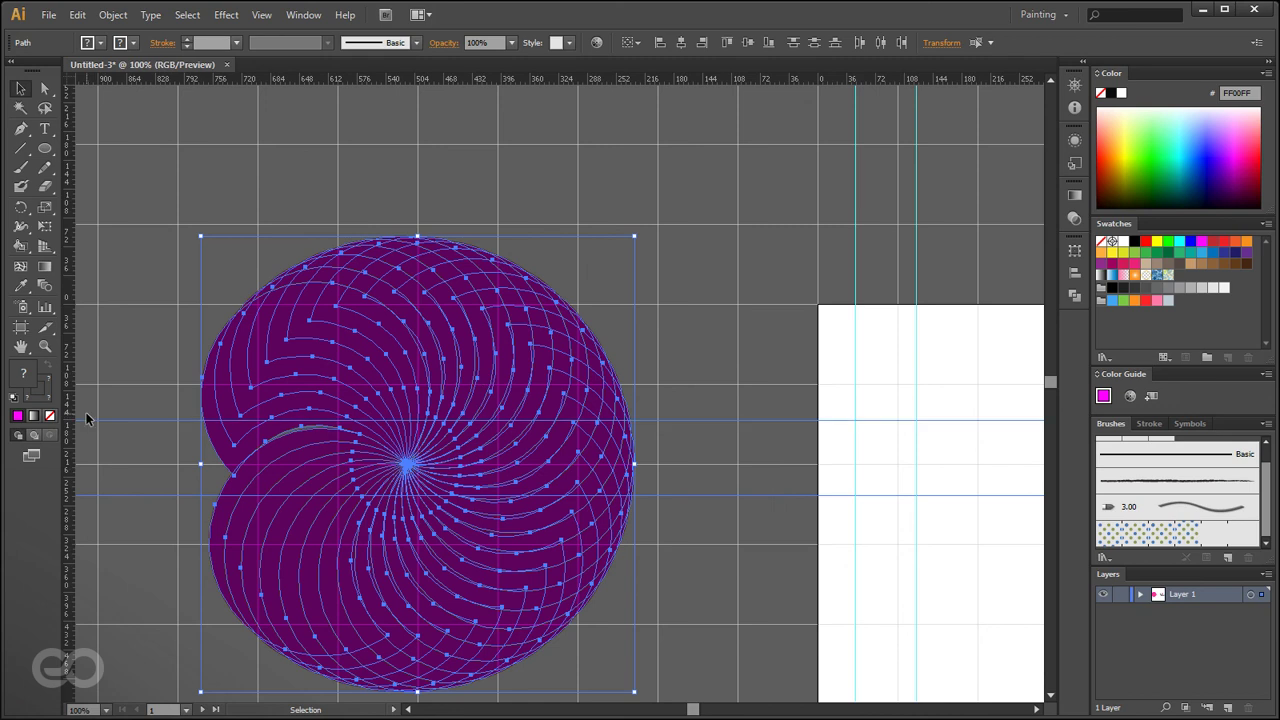
key(x)
click(1111, 93)
click(745, 304)
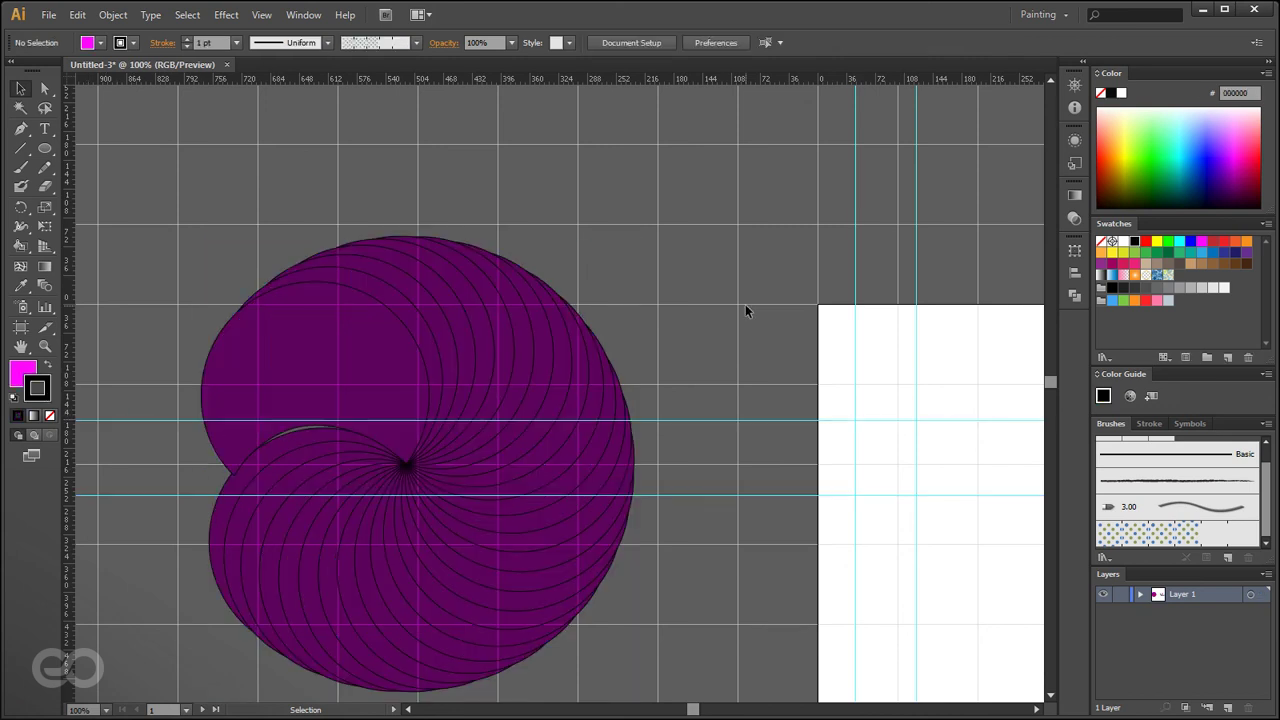
- Hide the guides and the grid to show the crescent pattern on a clean canvas
scroll(366, 297, down, 1)
scroll(405, 306, up, 1)
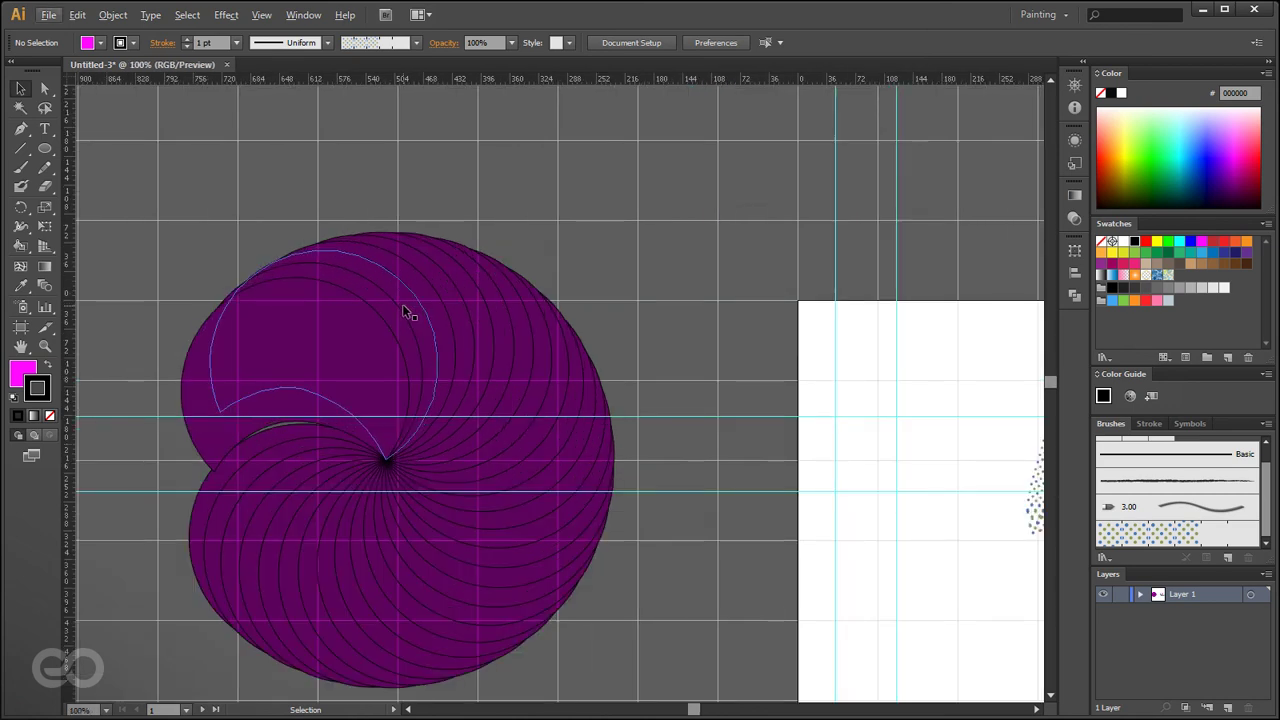
key(ctrl+semicolon)
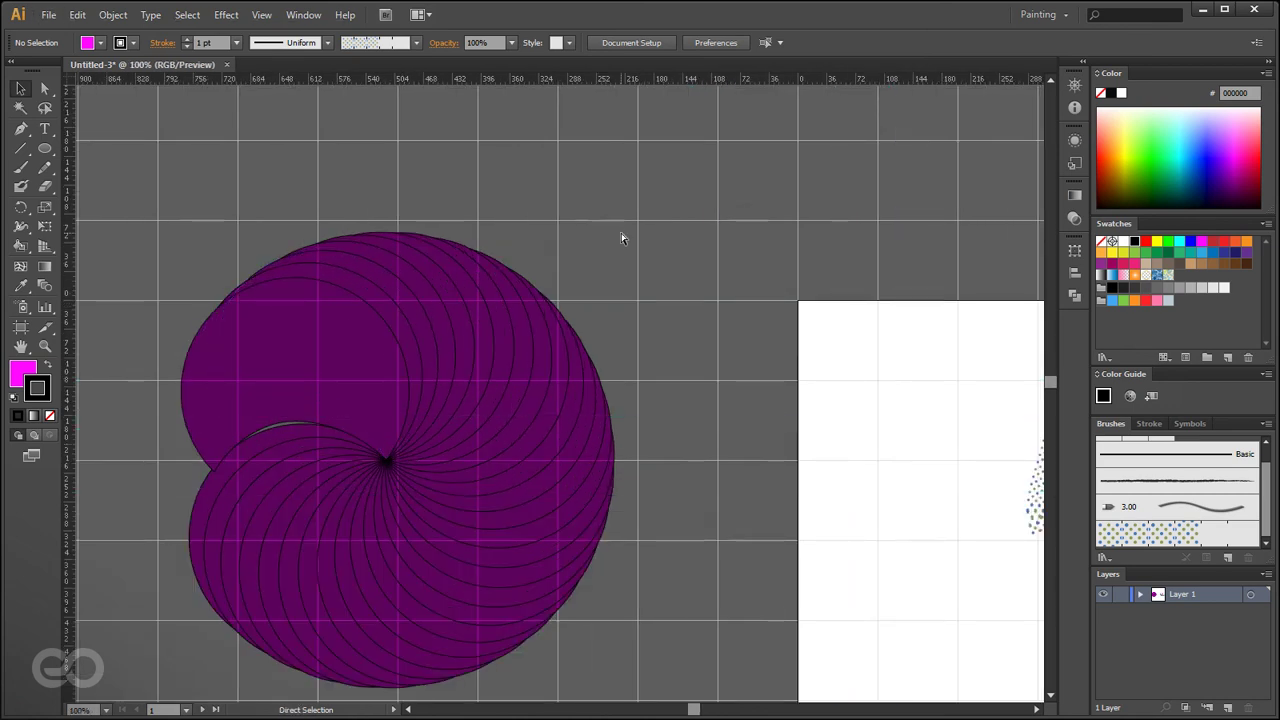
key(ctrl+apostrophe)
scroll(484, 199, down, 1)
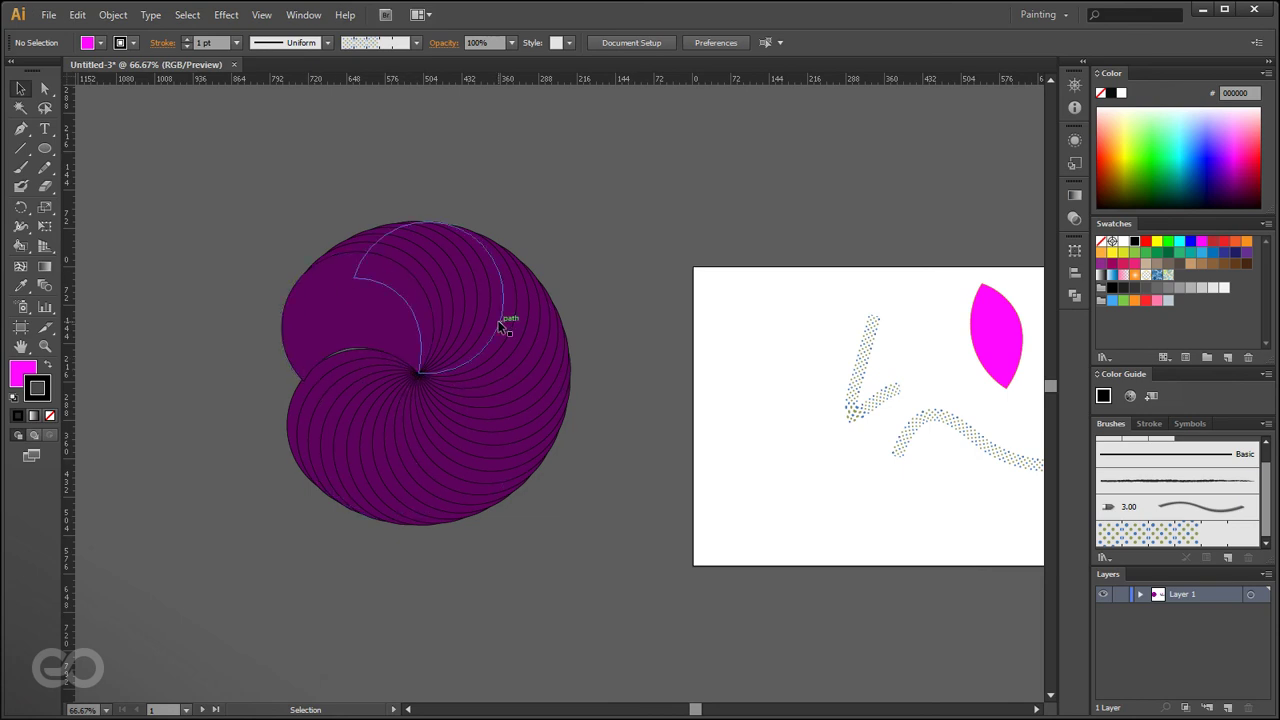
scroll(76, 403, down, 1)
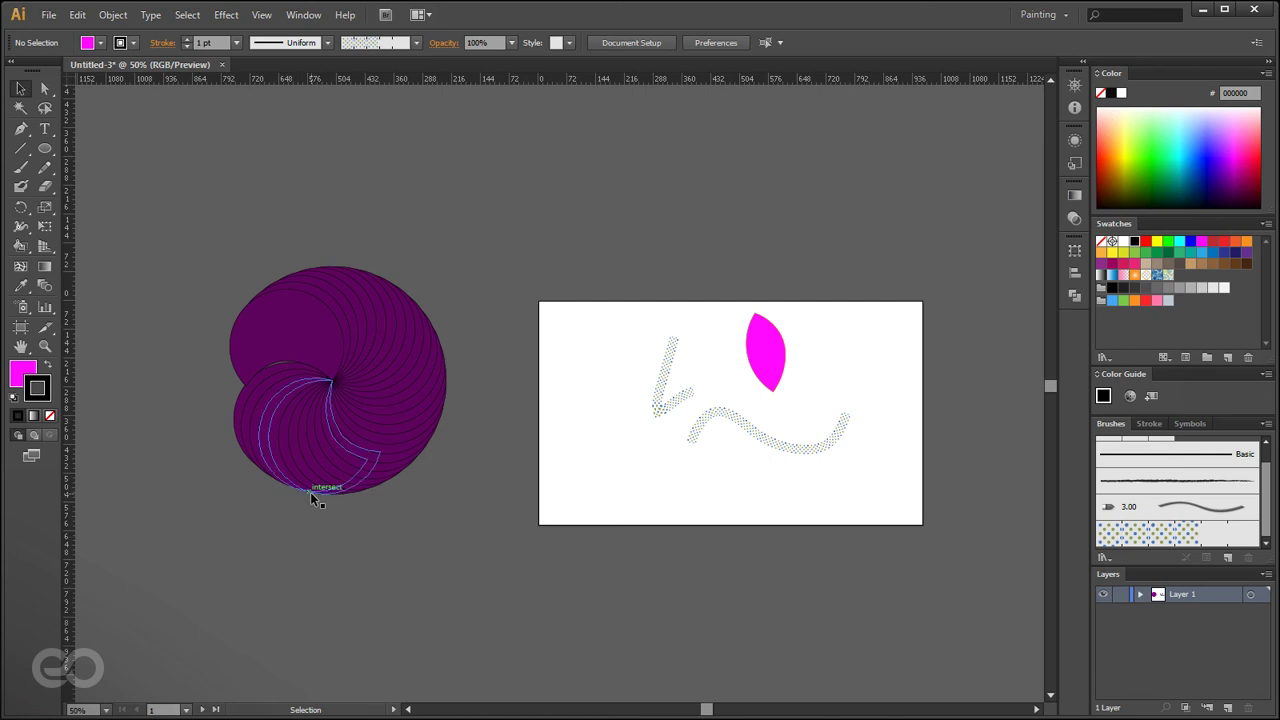
- Display the Transform settings, float their group above the artboard and expand the additional options
click(299, 14)
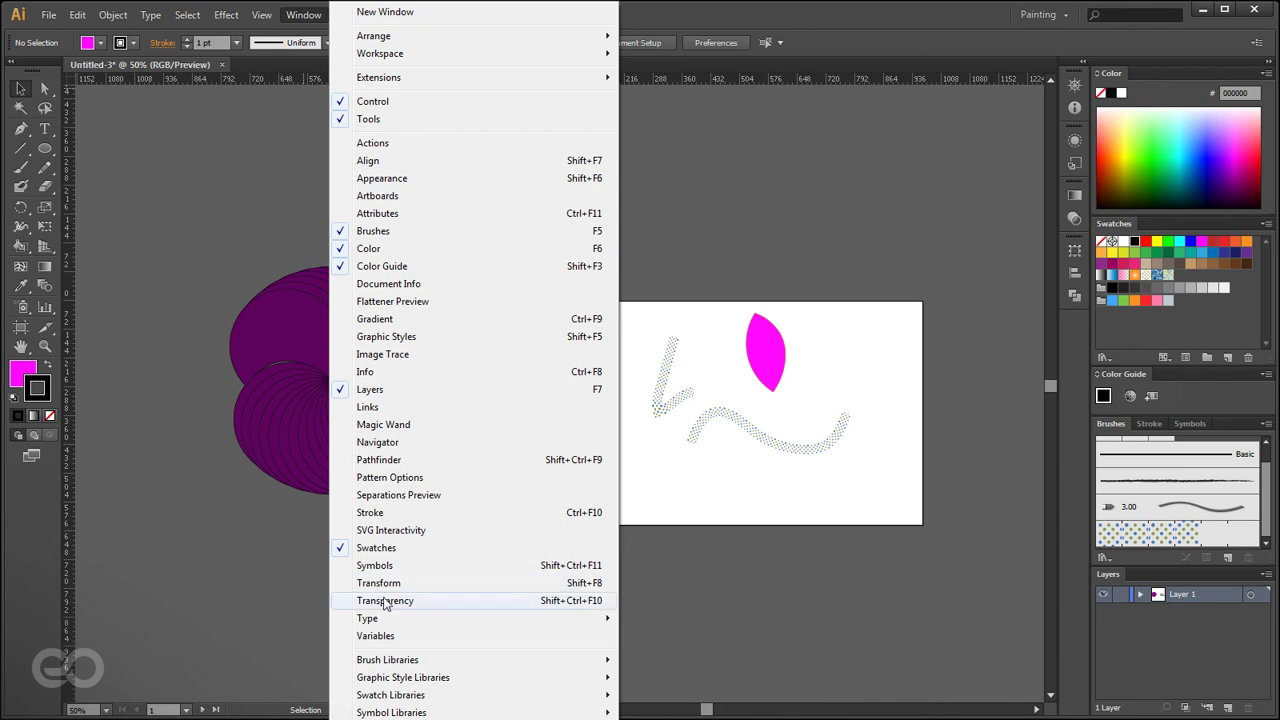
click(442, 582)
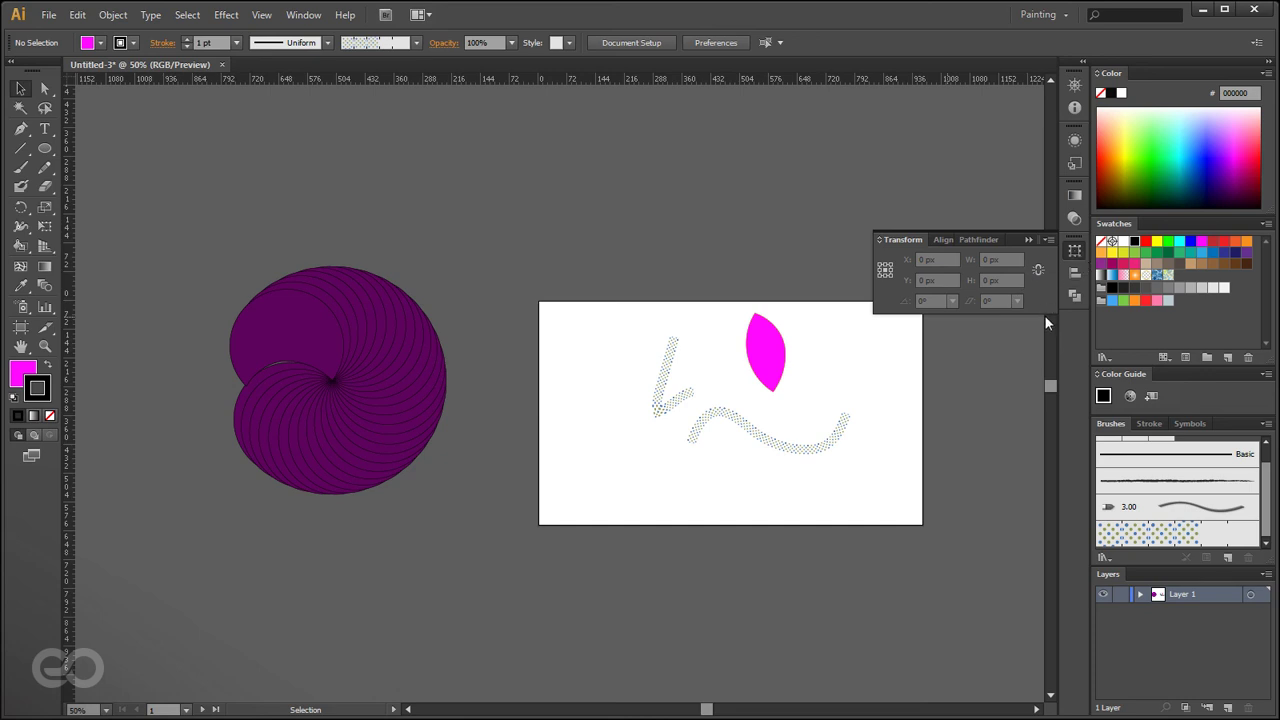
drag(975, 233, 818, 111)
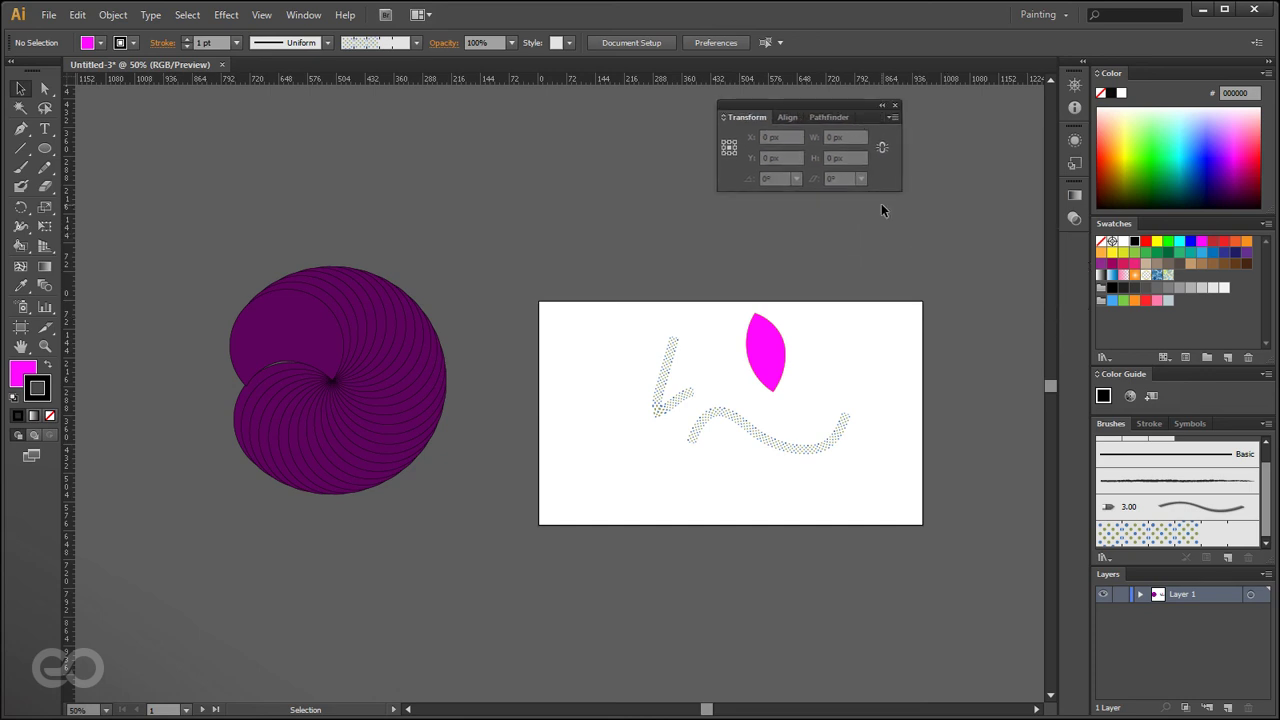
click(722, 119)
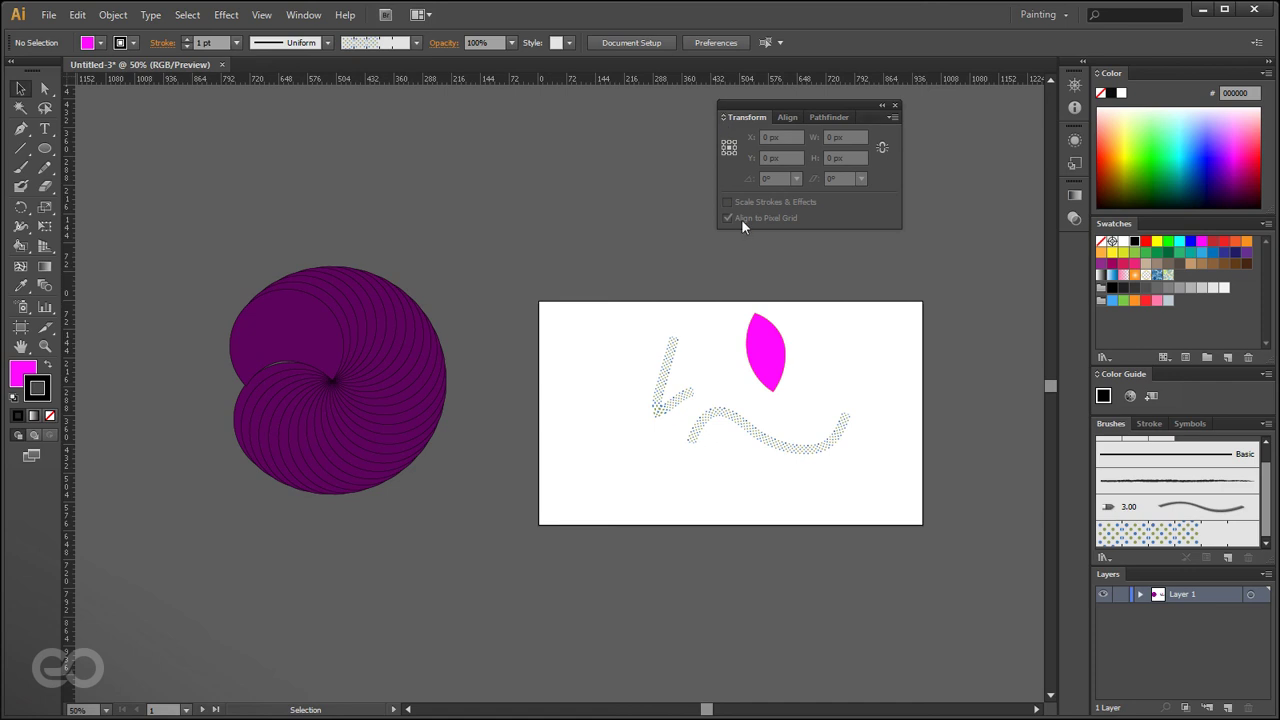
- Move the floating Transform group farther aside and pull the frontmost crescent out of the circular pattern onto the empty canvas below
drag(853, 113, 957, 129)
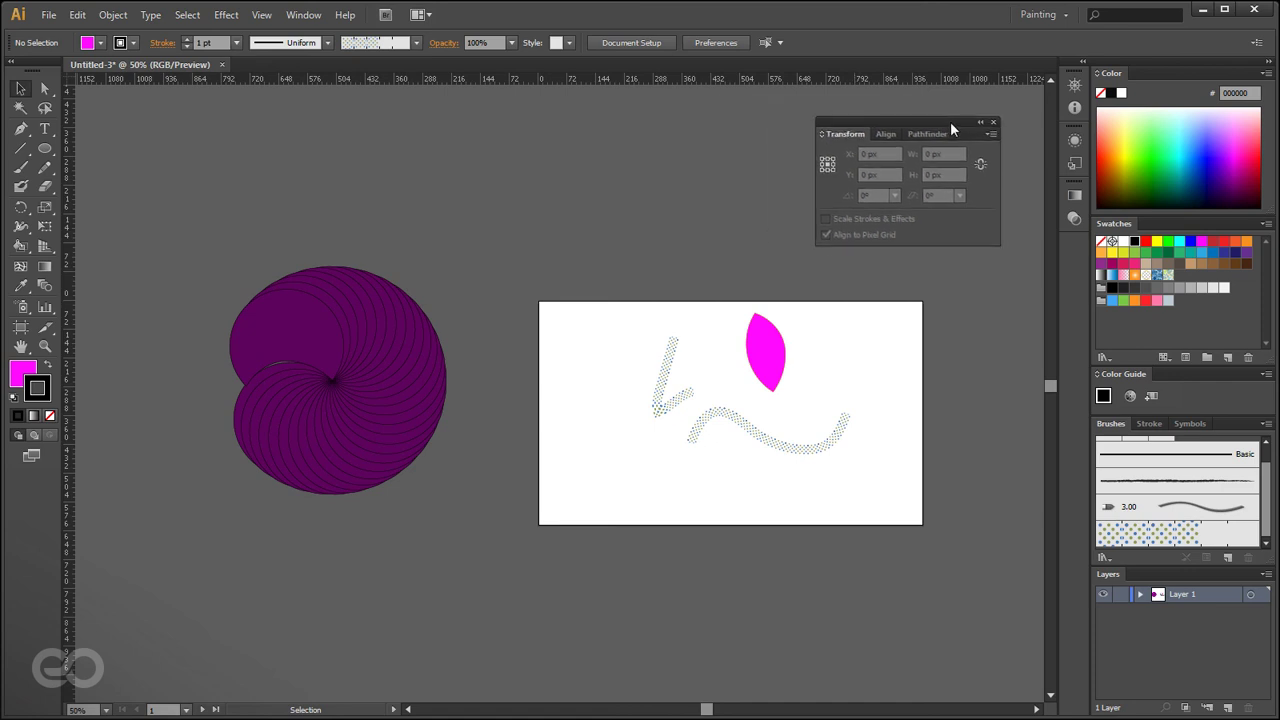
click(283, 348)
drag(283, 348, 464, 575)
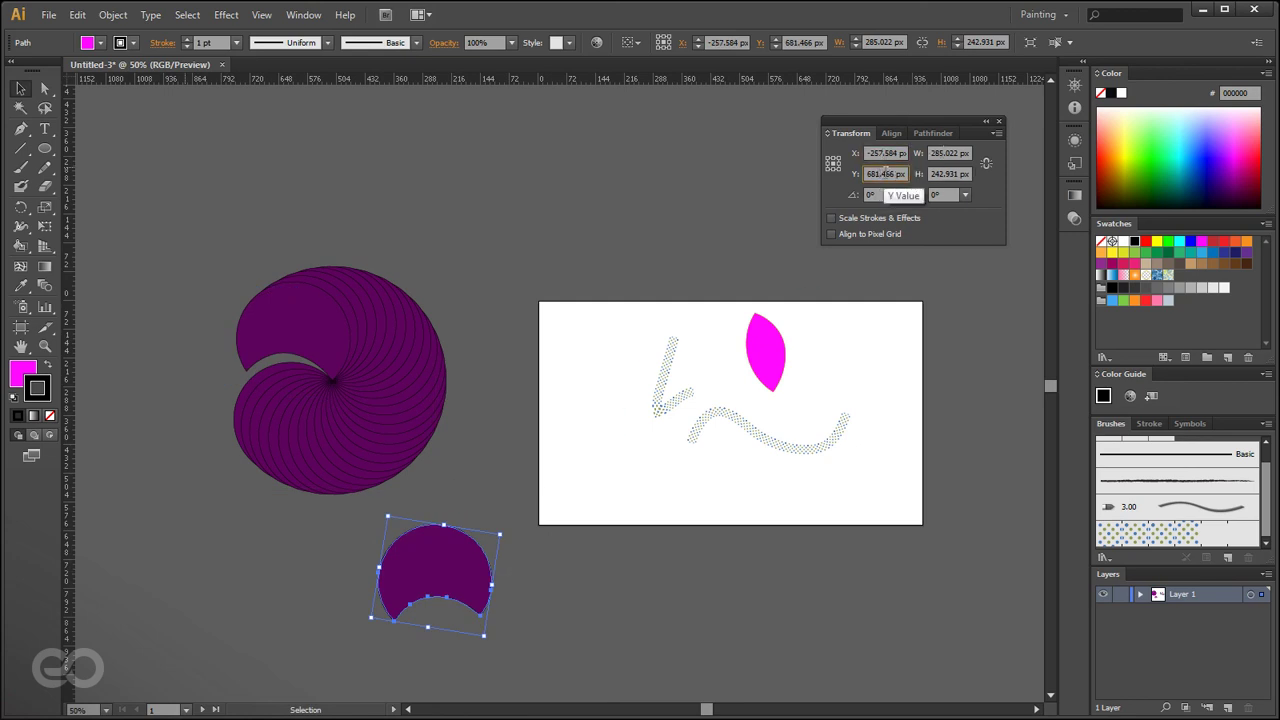
- Rotate the separated crescent by -60° with its top-left corner as reference point, and shear it by -10°
click(828, 164)
click(828, 169)
click(827, 158)
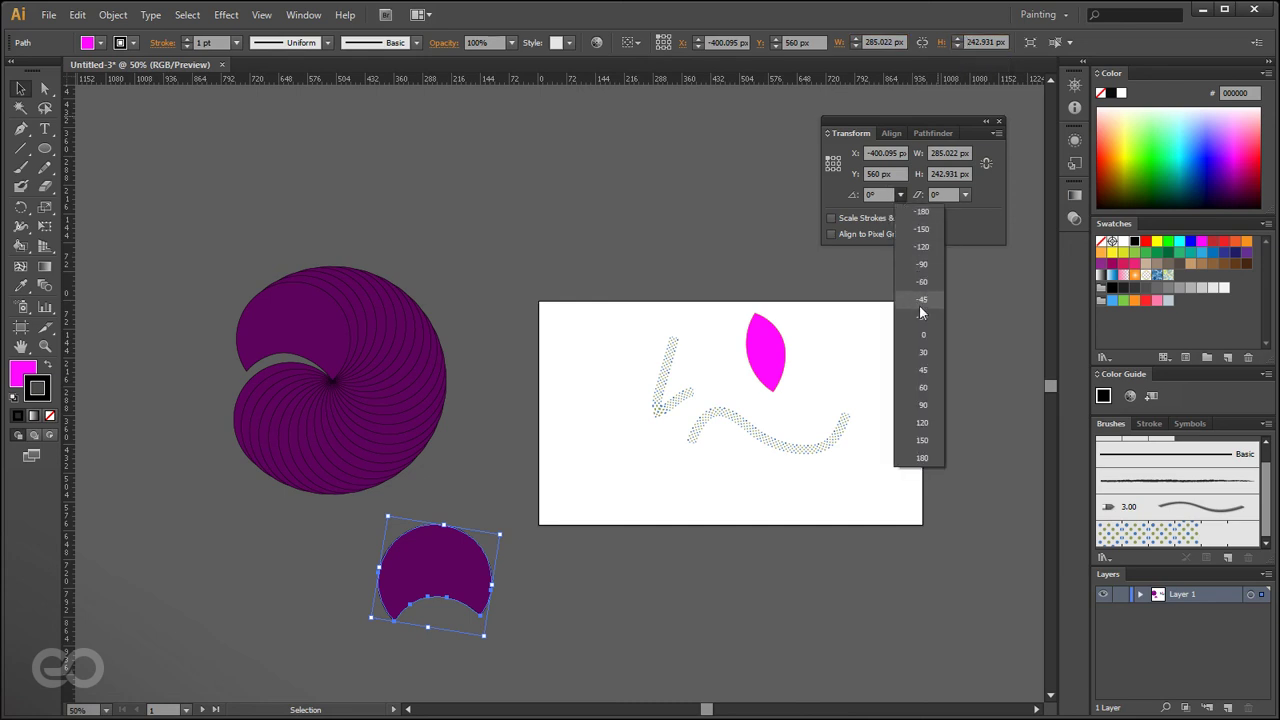
click(923, 283)
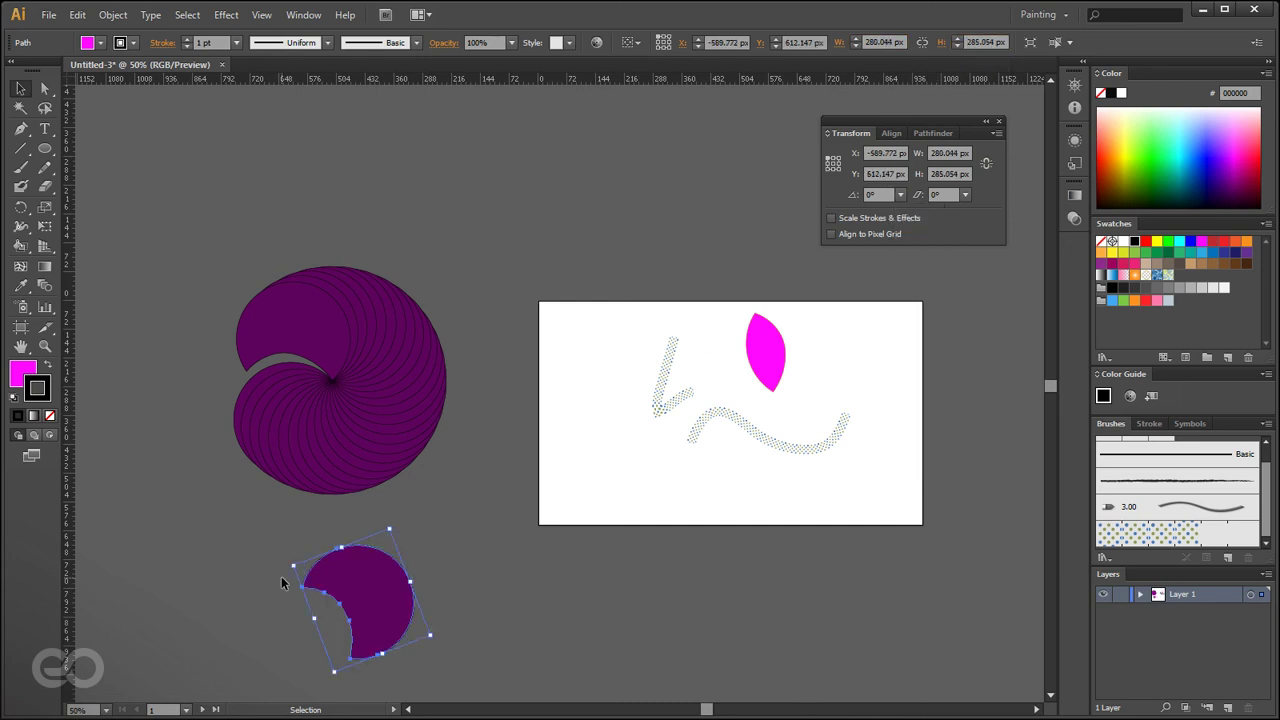
click(966, 194)
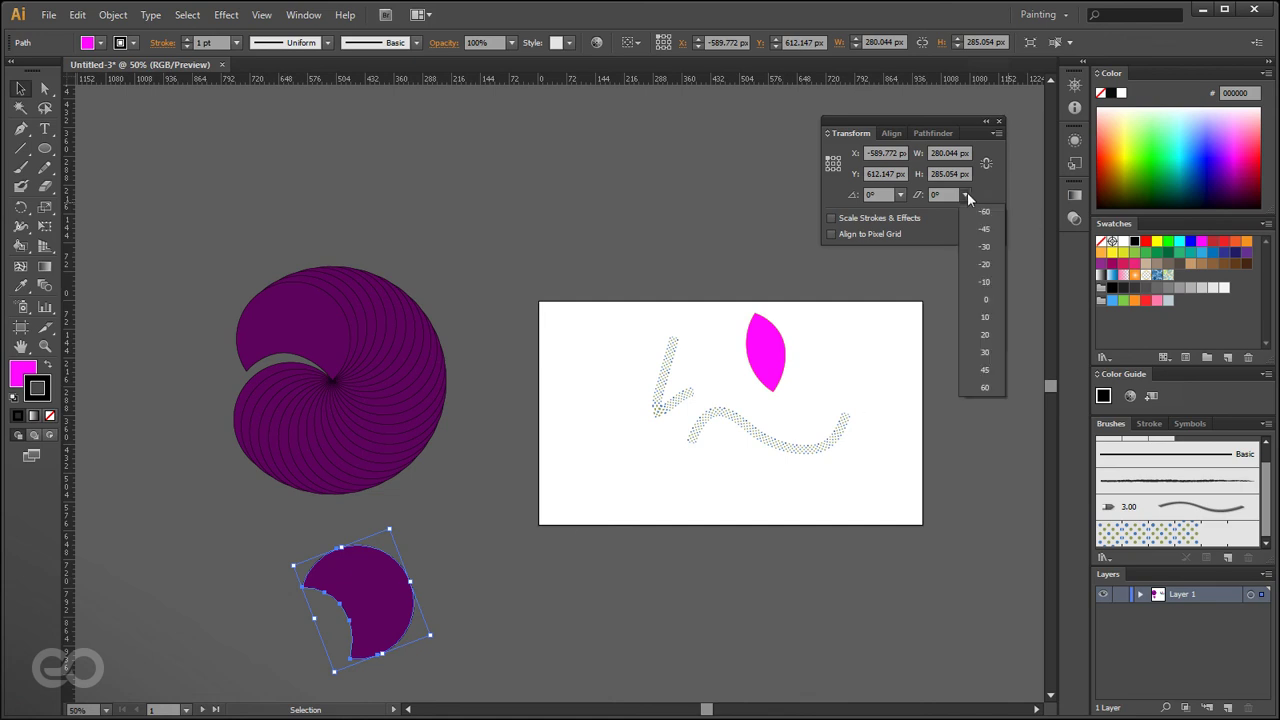
click(985, 279)
- Try a -60° shear on the separated crescent and undo it
click(966, 194)
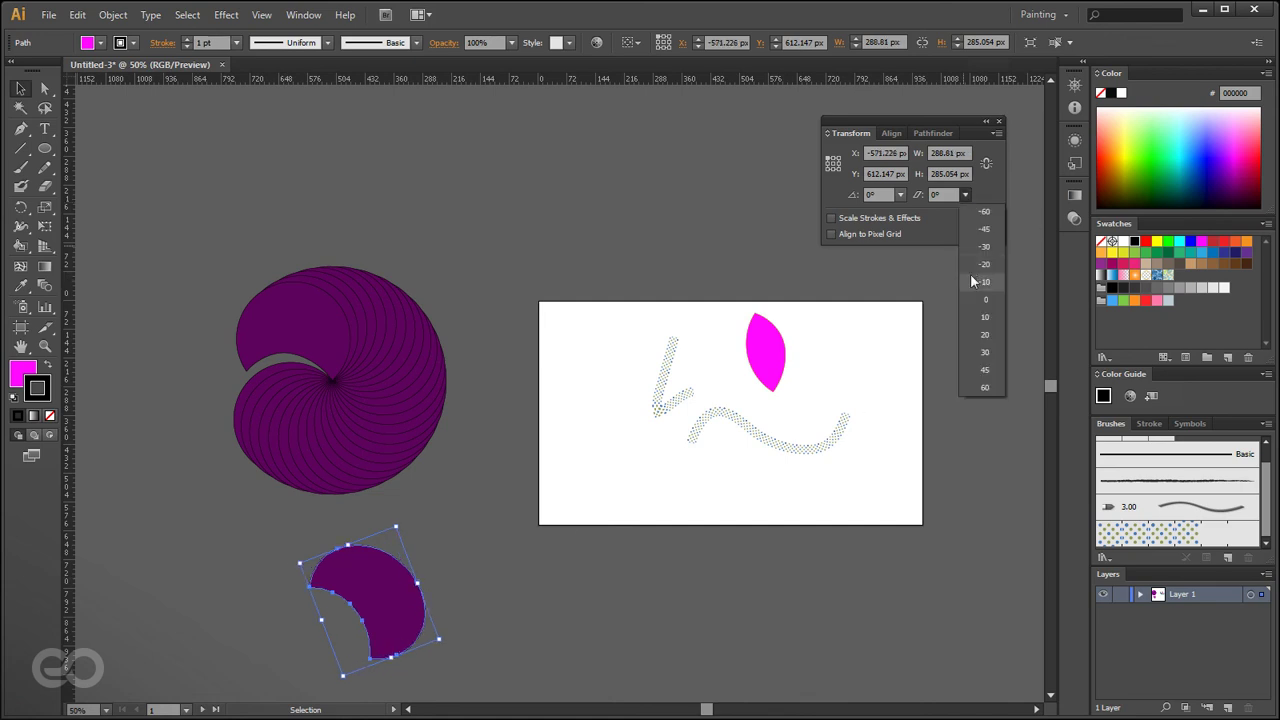
click(985, 221)
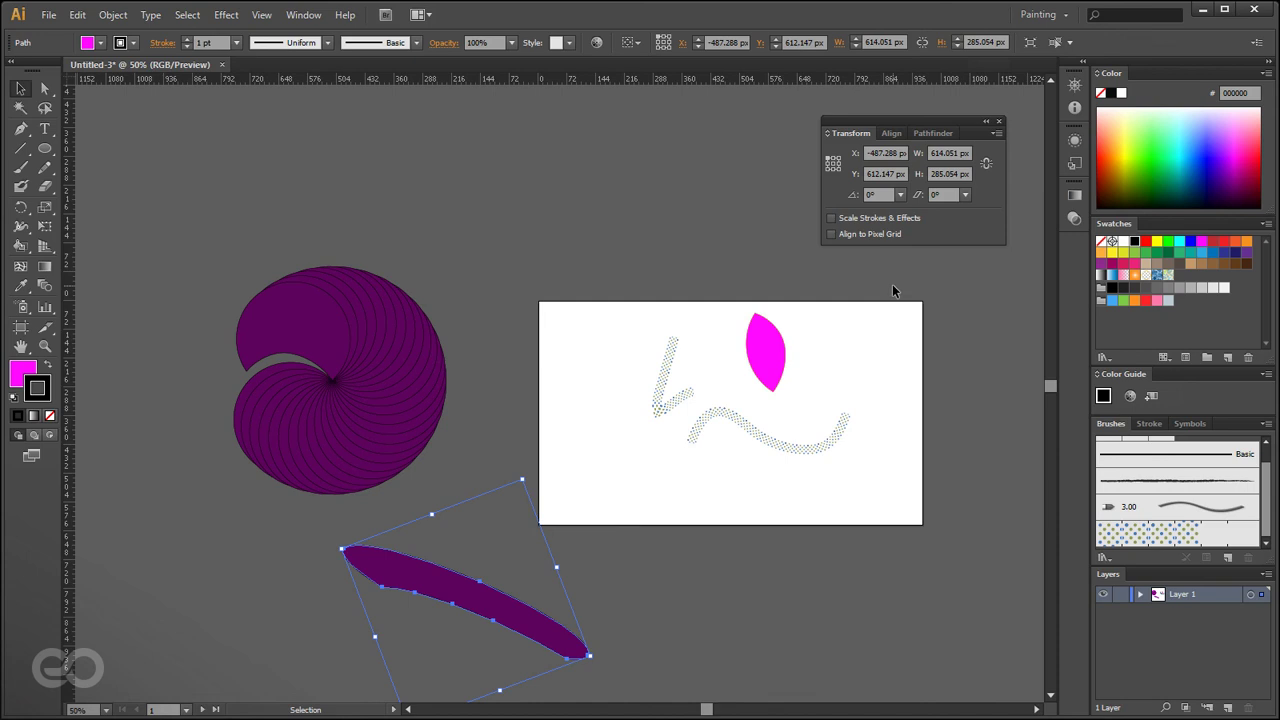
key(ctrl+z)
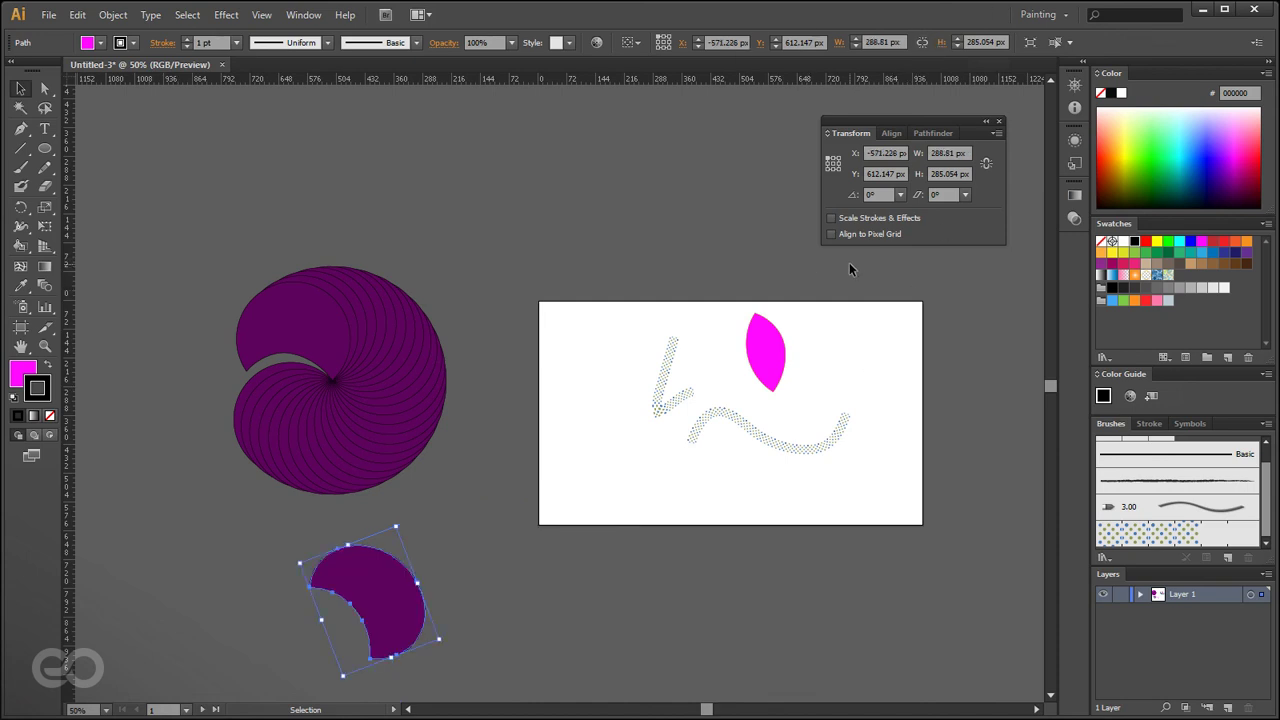
- Move the separated crescent closer to the artboard and scale it down to about 71 by 47 px
click(861, 234)
drag(373, 603, 479, 543)
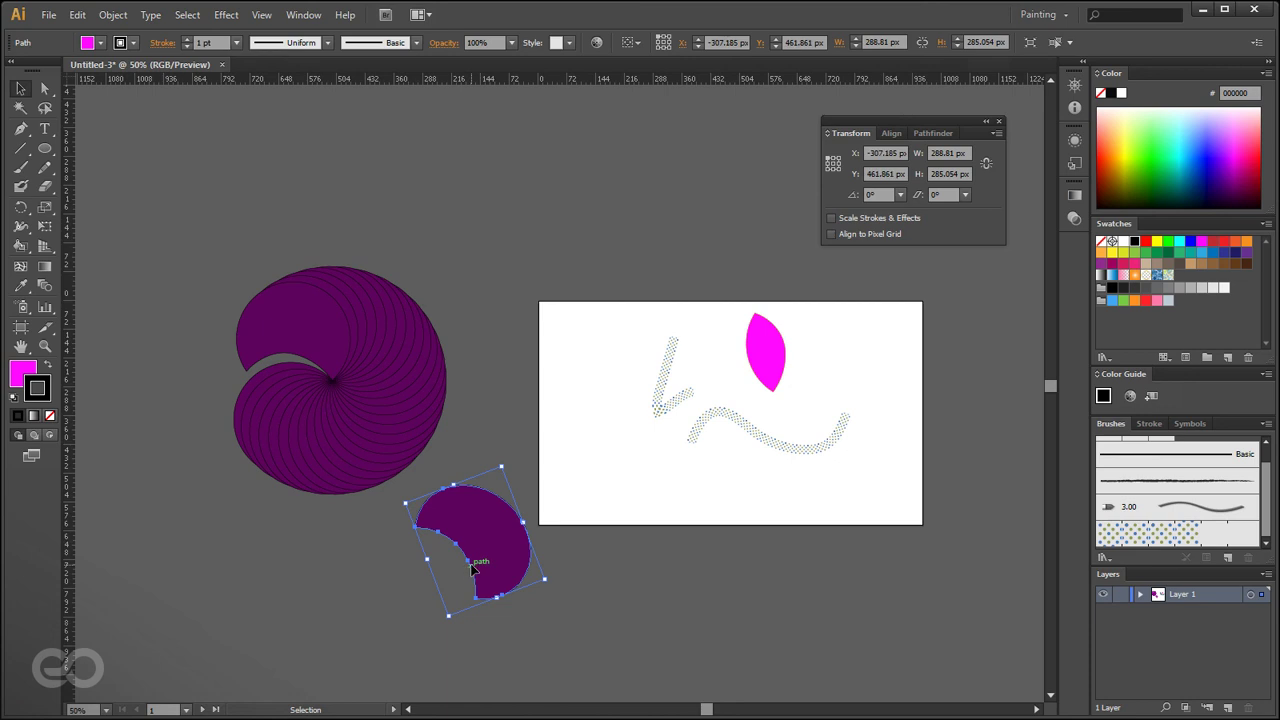
scroll(479, 570, up, 3)
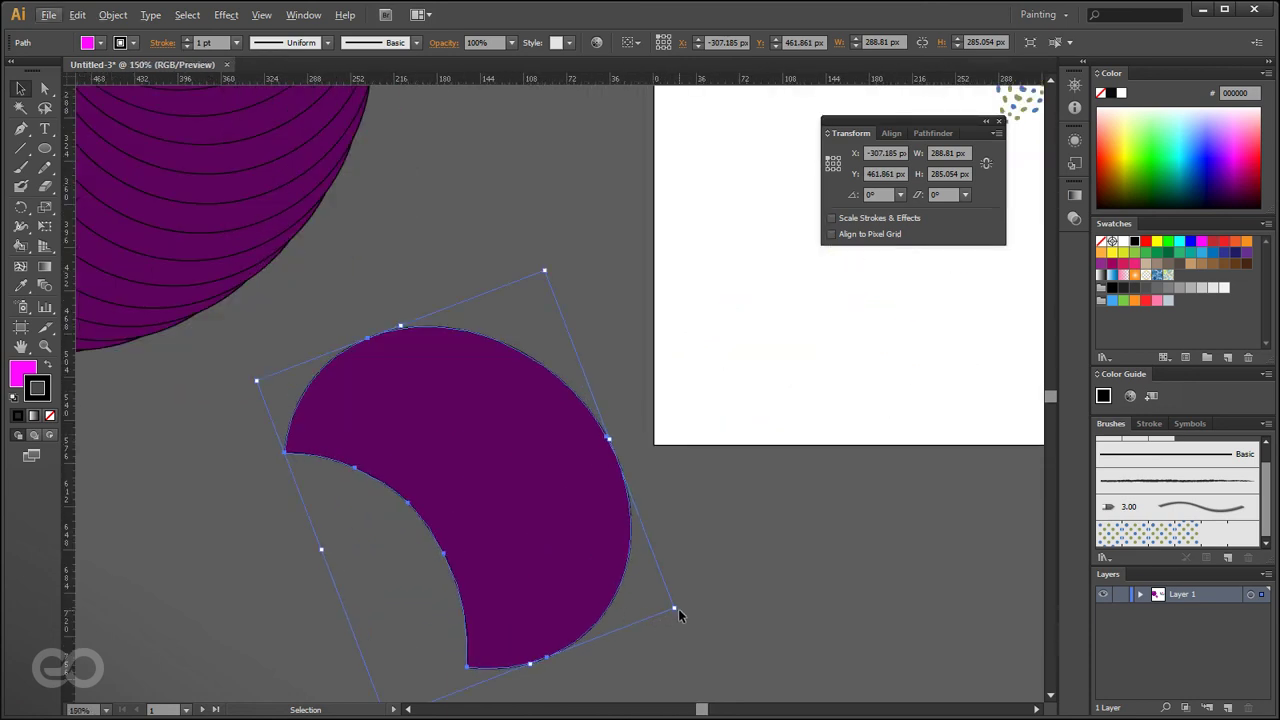
drag(676, 609, 338, 402)
scroll(213, 394, up, 4)
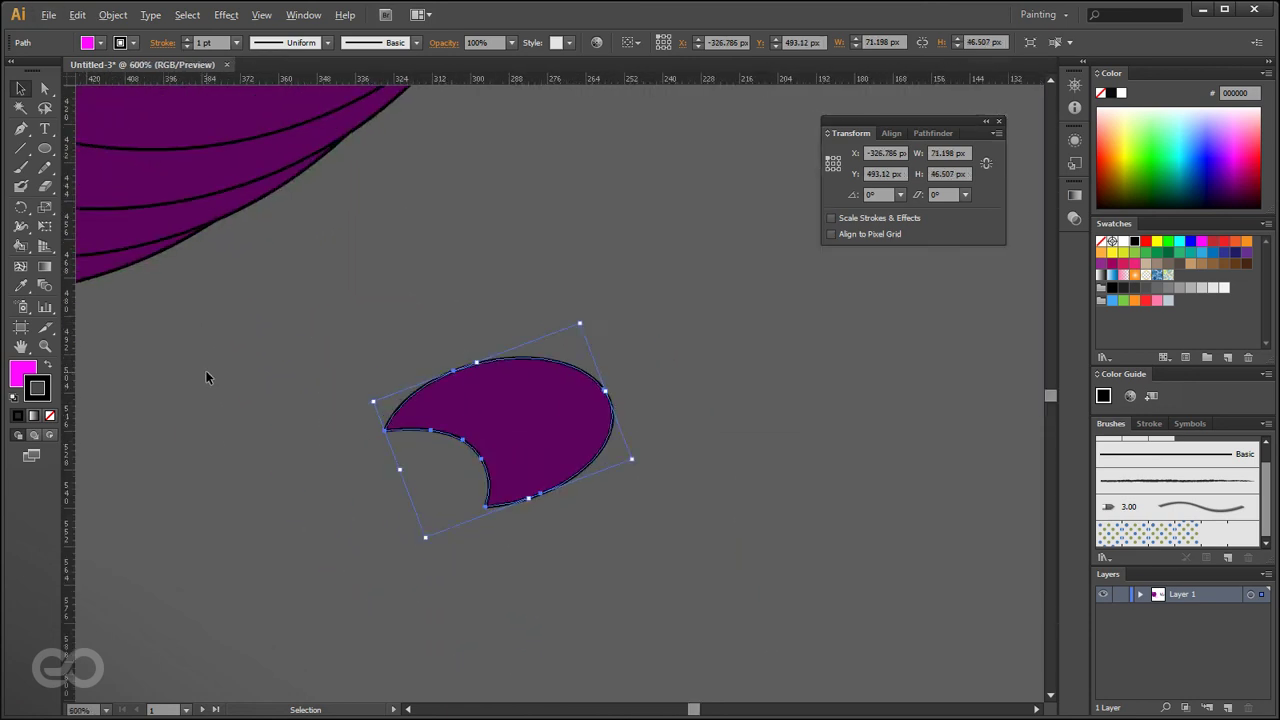
- Move the small crescent next to the lower edge of the circular pattern and deselect it
key(ctrl+z)
drag(614, 437, 305, 295)
click(423, 543)
scroll(578, 600, down, 2)
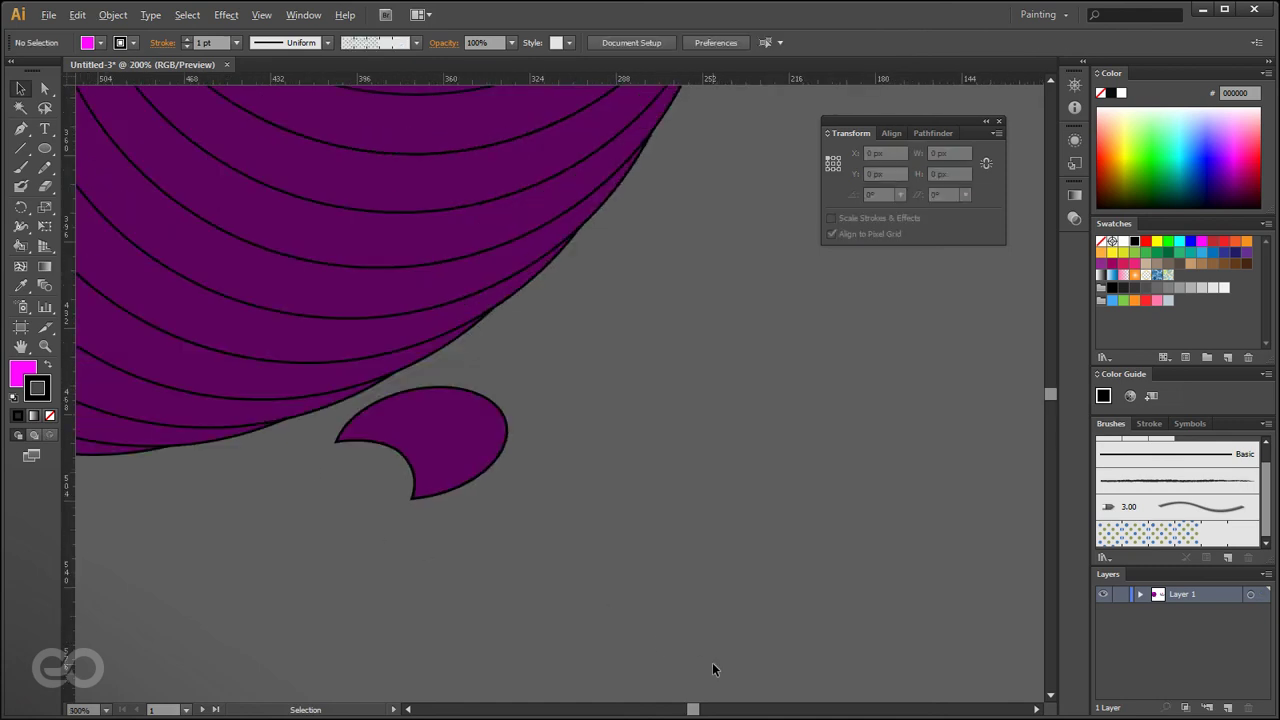
scroll(712, 668, down, 2)
- Turn on Scale Strokes & Effects for the small crescent, enlarge it over the artboard's lower corner to a stroke of about 10.4 pt, and deselect it
click(581, 556)
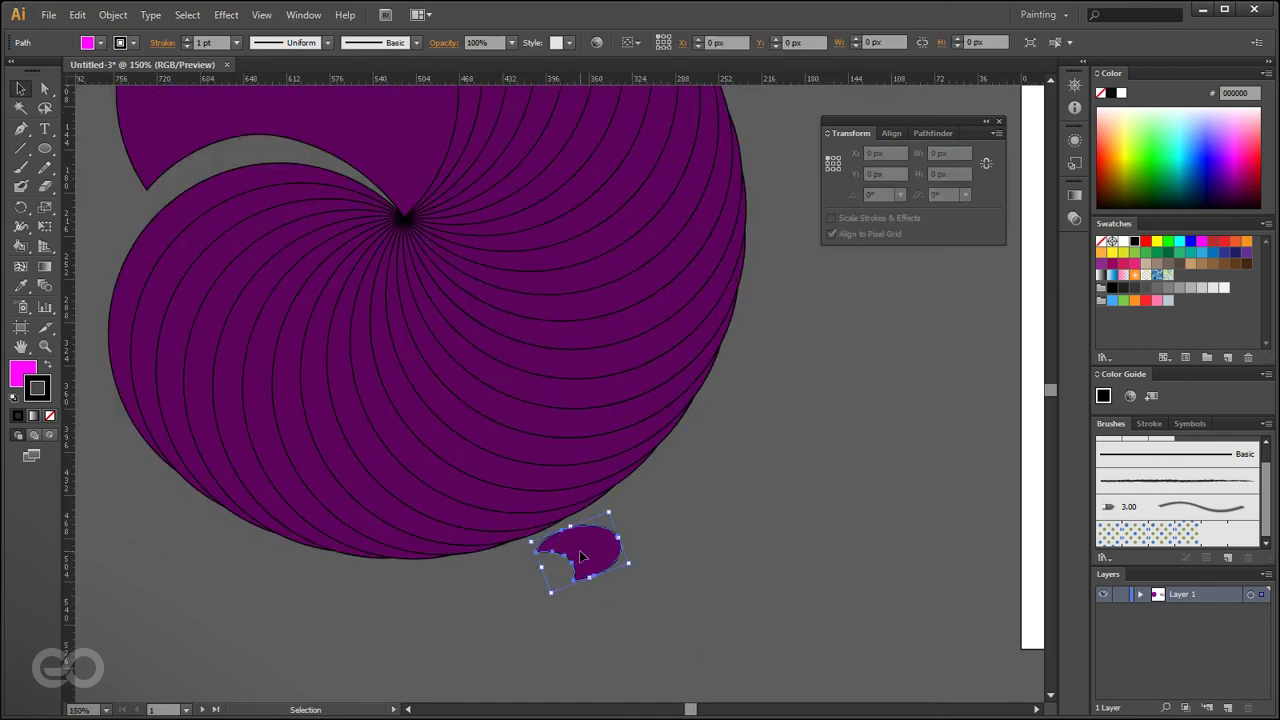
scroll(262, 395, down, 2)
click(857, 218)
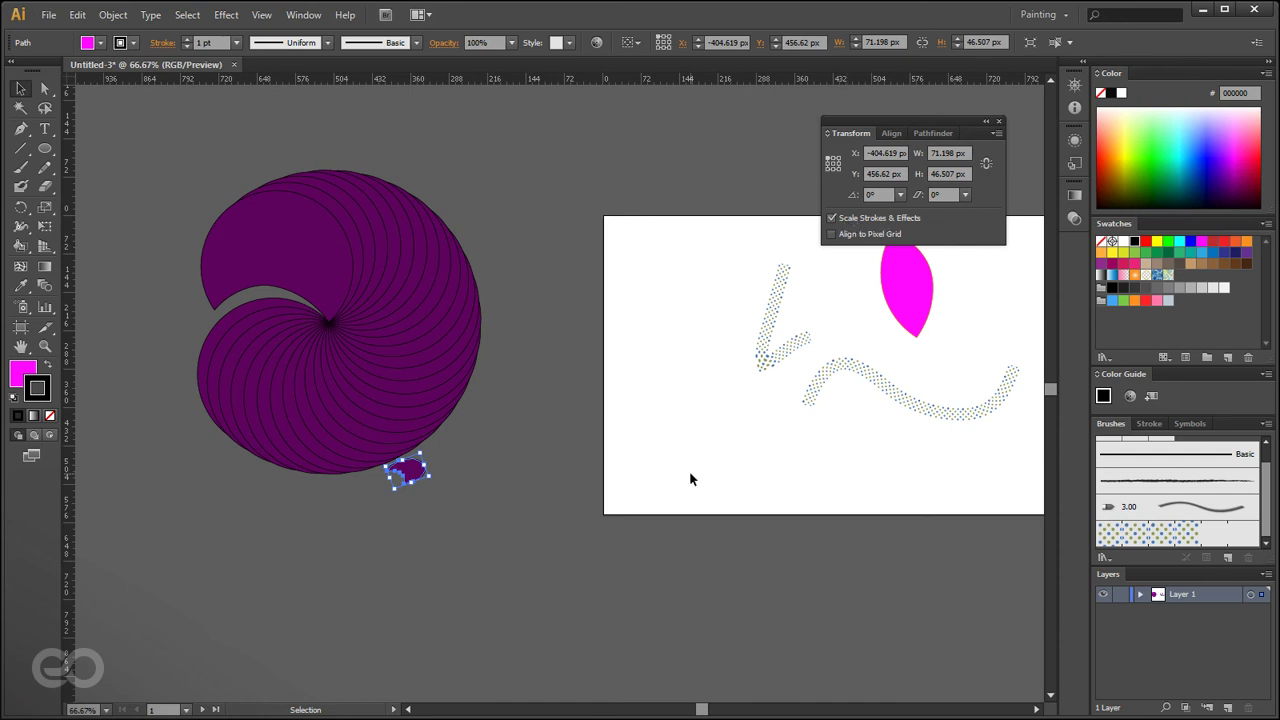
drag(428, 478, 758, 698)
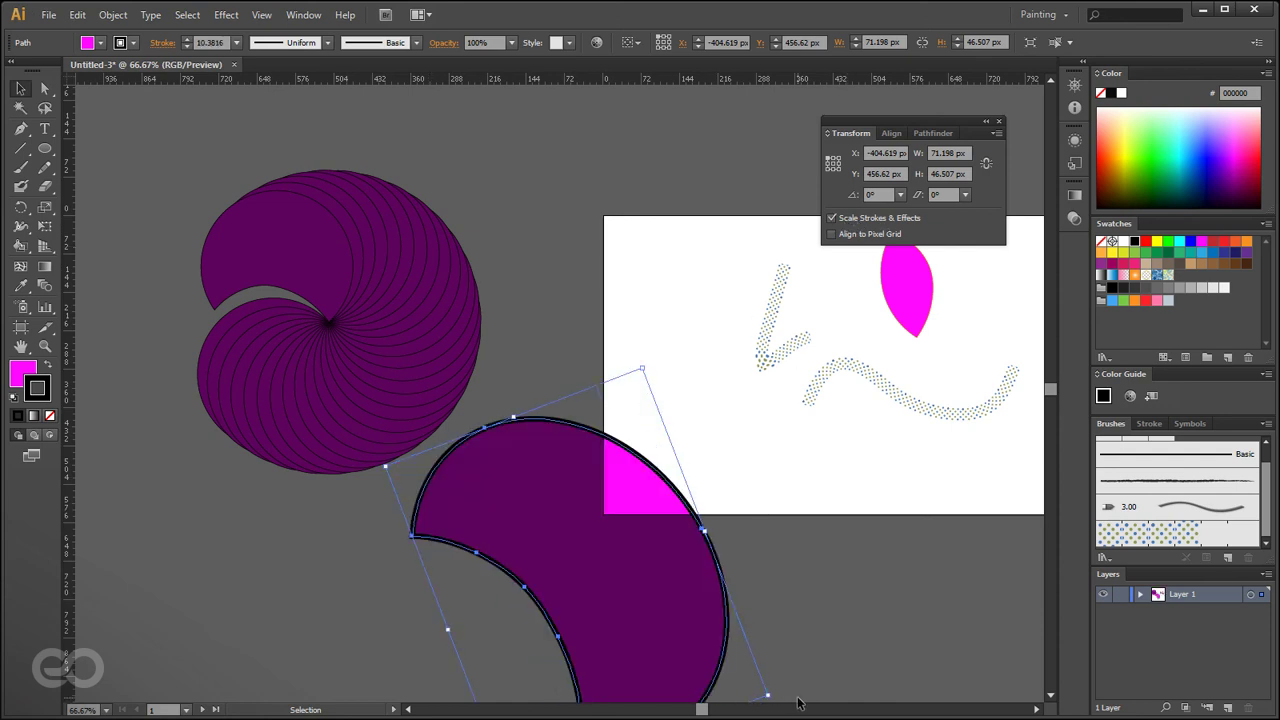
click(729, 566)
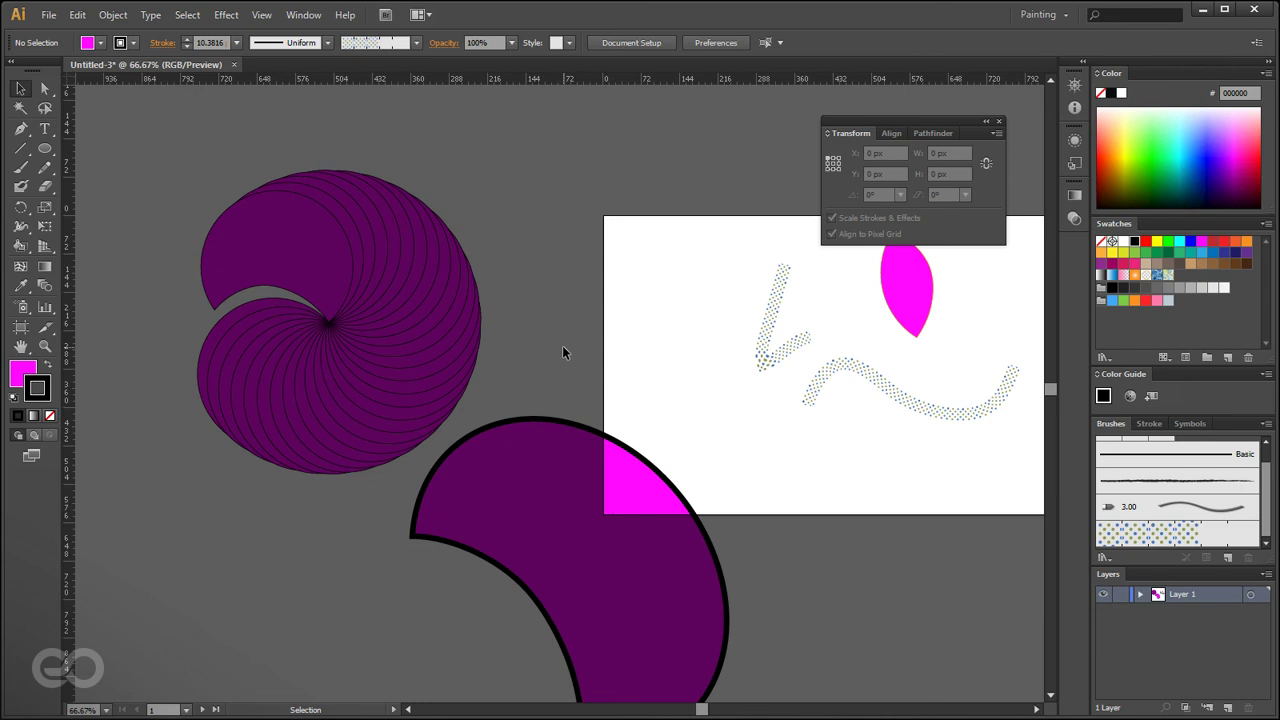
scroll(284, 409, down, 1)
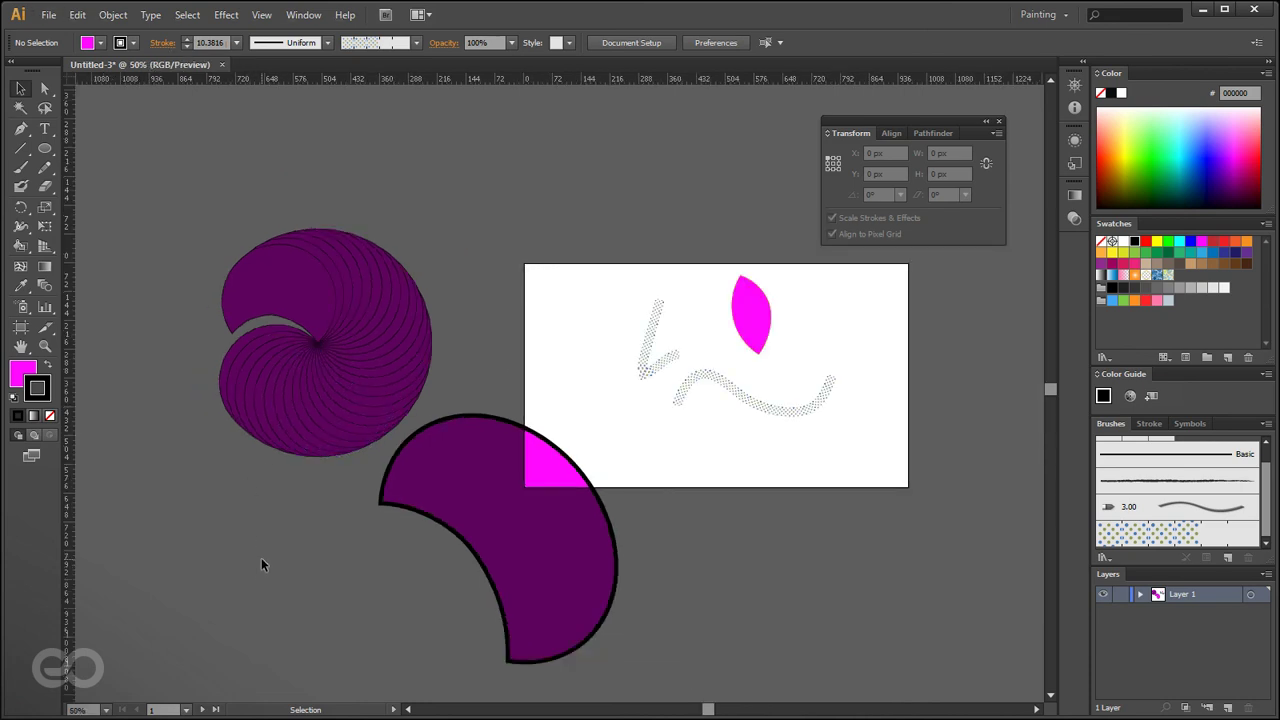